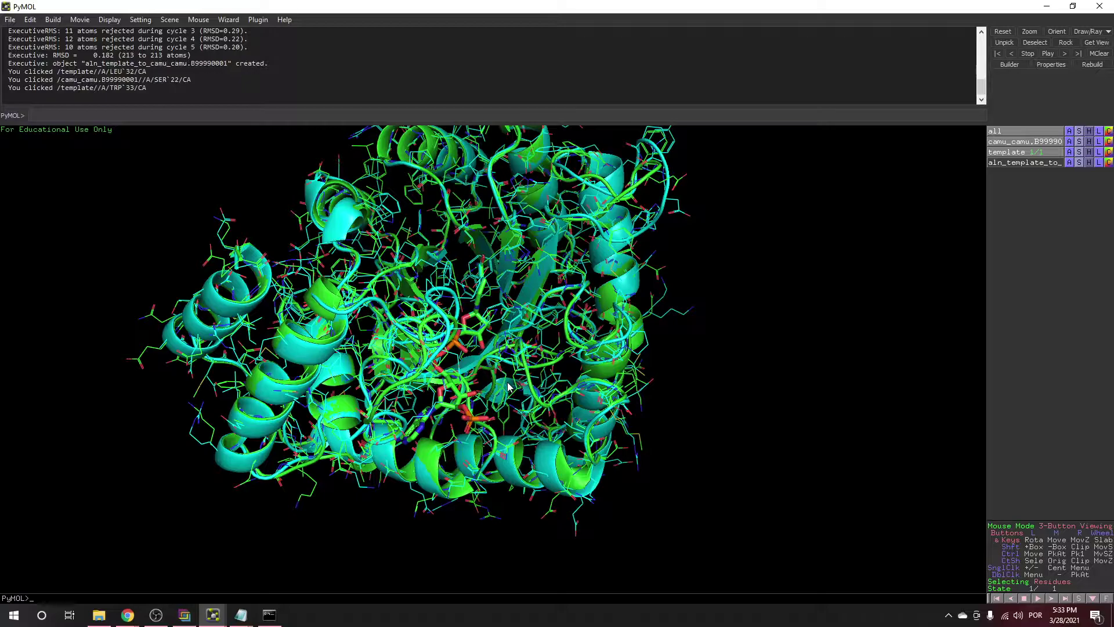
# Review the template.pir alignment, and close it along with the PyMOL session showing the superposed template and model
pyautogui.moveTo(241, 614)
pyautogui.click(337, 563)
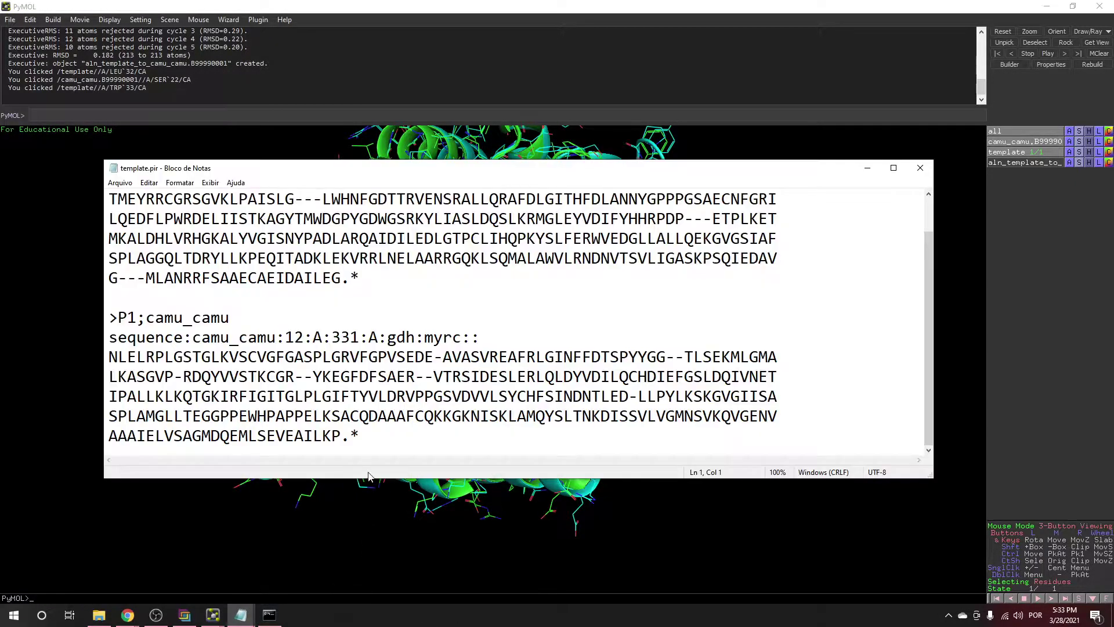
pyautogui.click(867, 168)
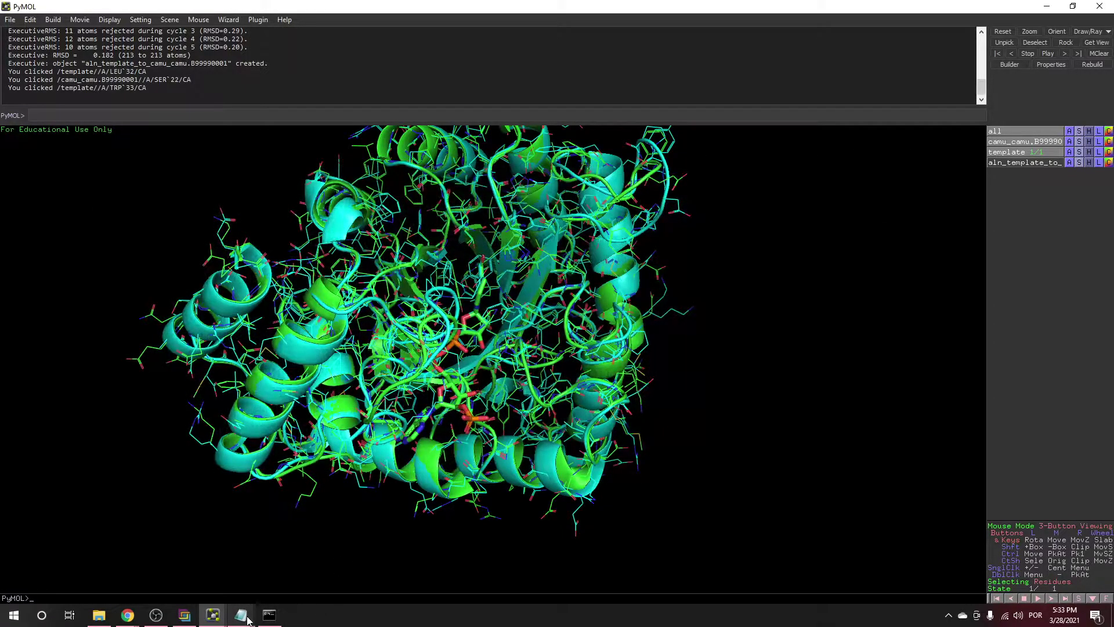
pyautogui.moveTo(240, 615)
pyautogui.click(330, 526)
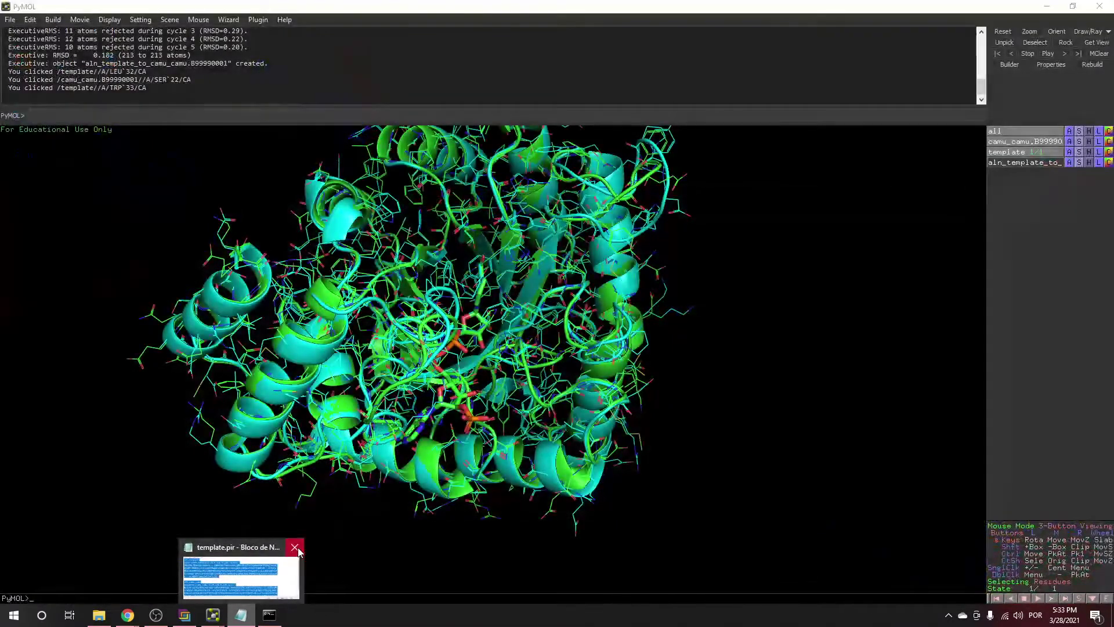
pyautogui.click(294, 544)
pyautogui.moveTo(690, 388); pyautogui.dragTo(659, 396)
pyautogui.moveTo(554, 409); pyautogui.dragTo(430, 378)
pyautogui.click(1098, 6)
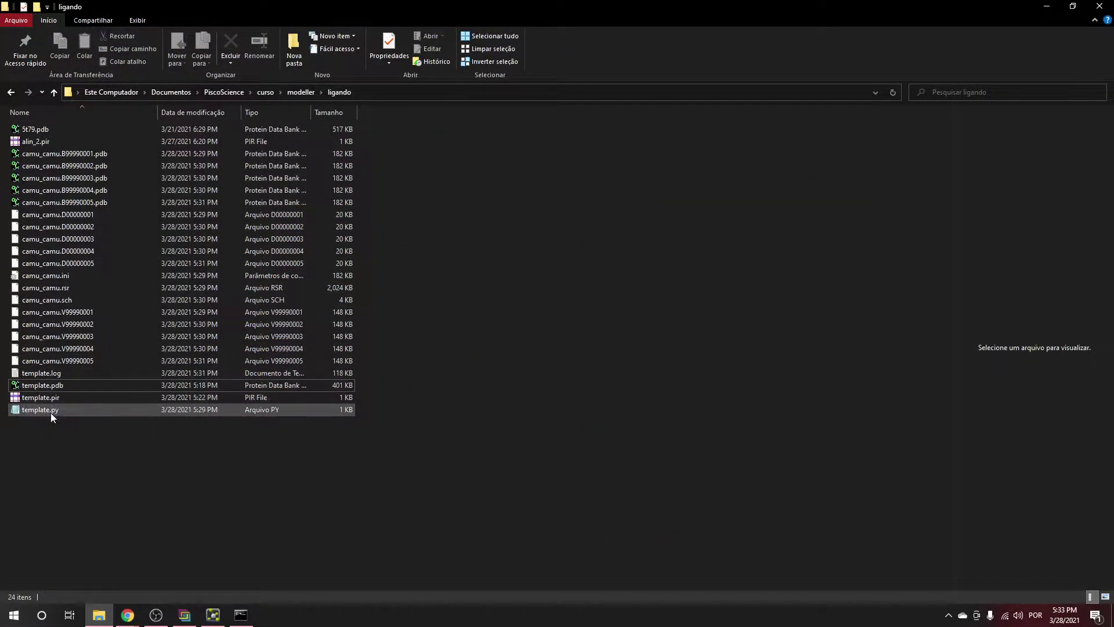
# Open 5t79.pdb from the ligando folder in PyMOL and remove its water molecules
pyautogui.click(35, 129)
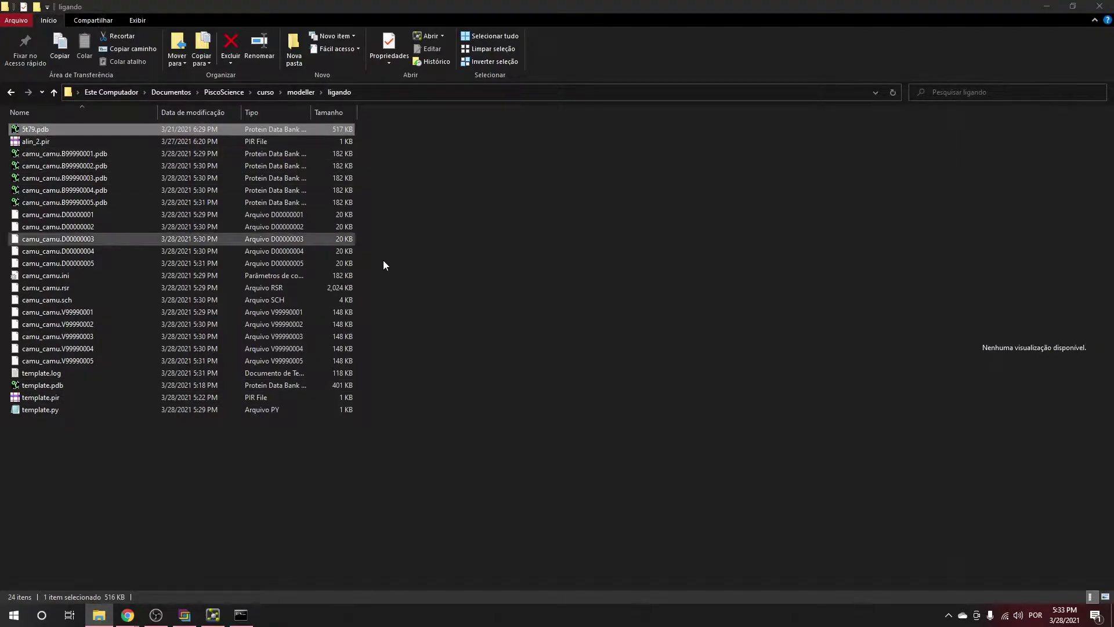
pyautogui.press('Return')
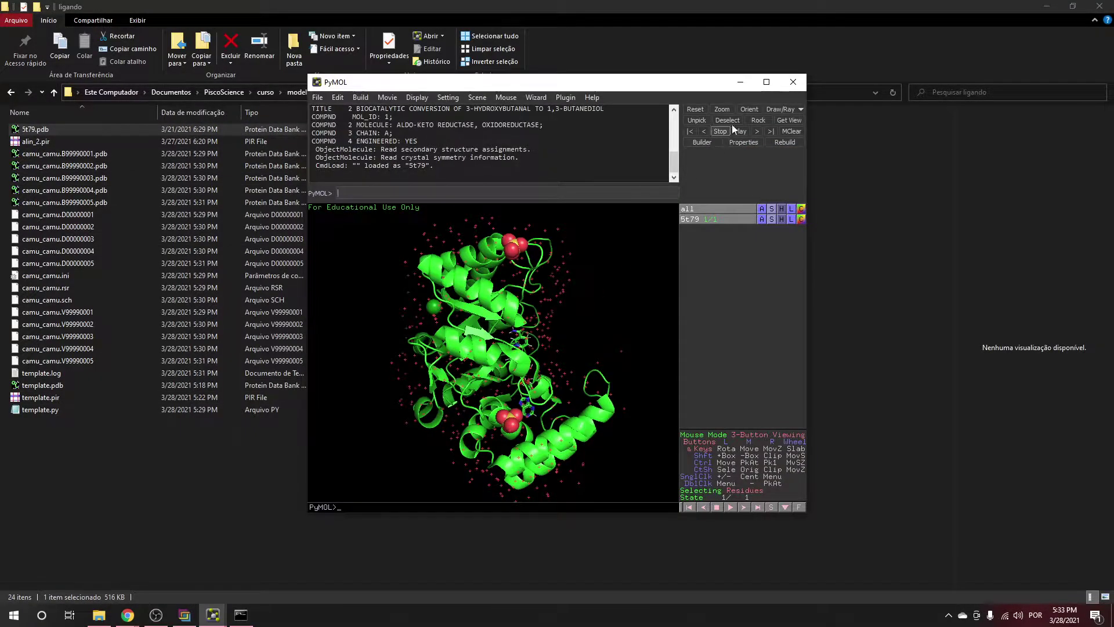
pyautogui.click(772, 86)
pyautogui.click(1060, 32)
pyautogui.click(1070, 144)
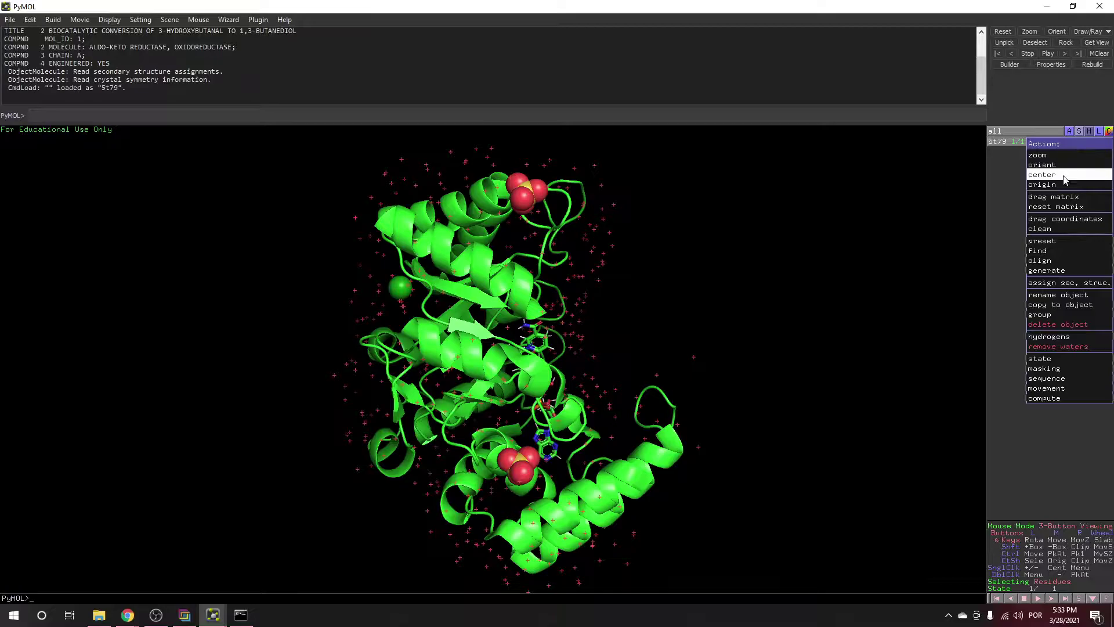
pyautogui.click(1057, 346)
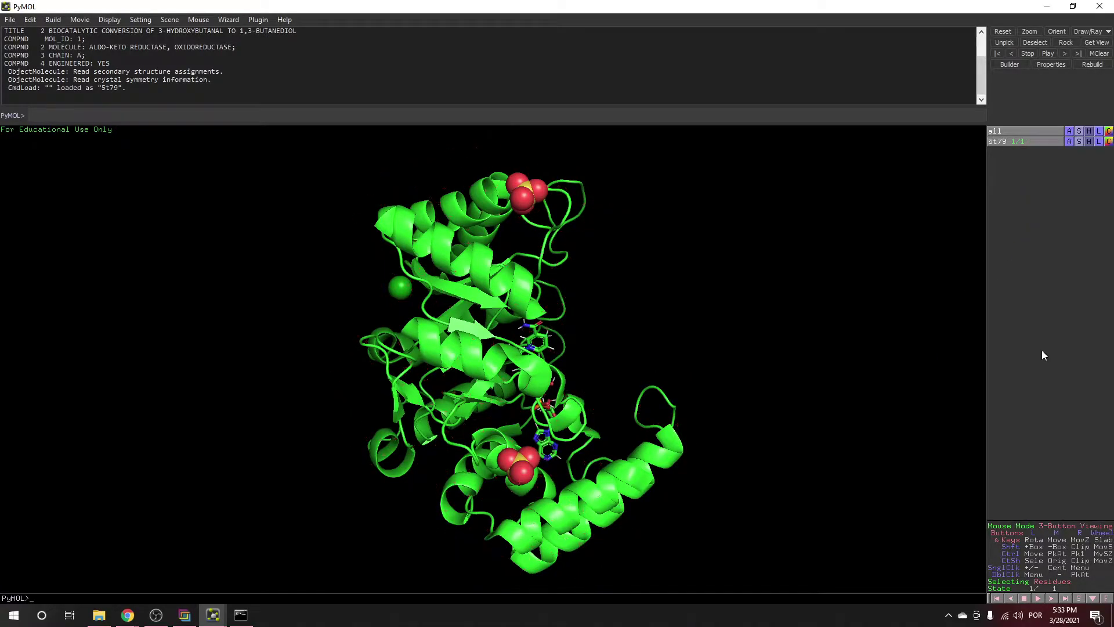
# Select the NDP ligand inside the 5t79 structure's barrel and remove its hydrogens
pyautogui.moveTo(722, 315); pyautogui.dragTo(638, 406)
pyautogui.moveTo(638, 406); pyautogui.dragTo(990, 469, button='right')
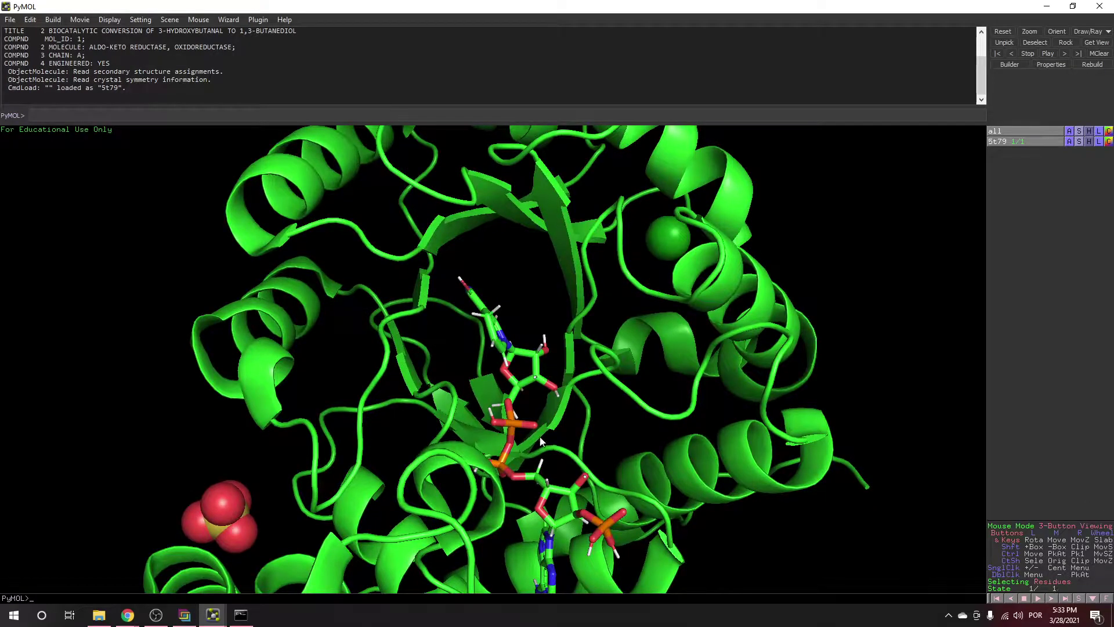
pyautogui.click(537, 367)
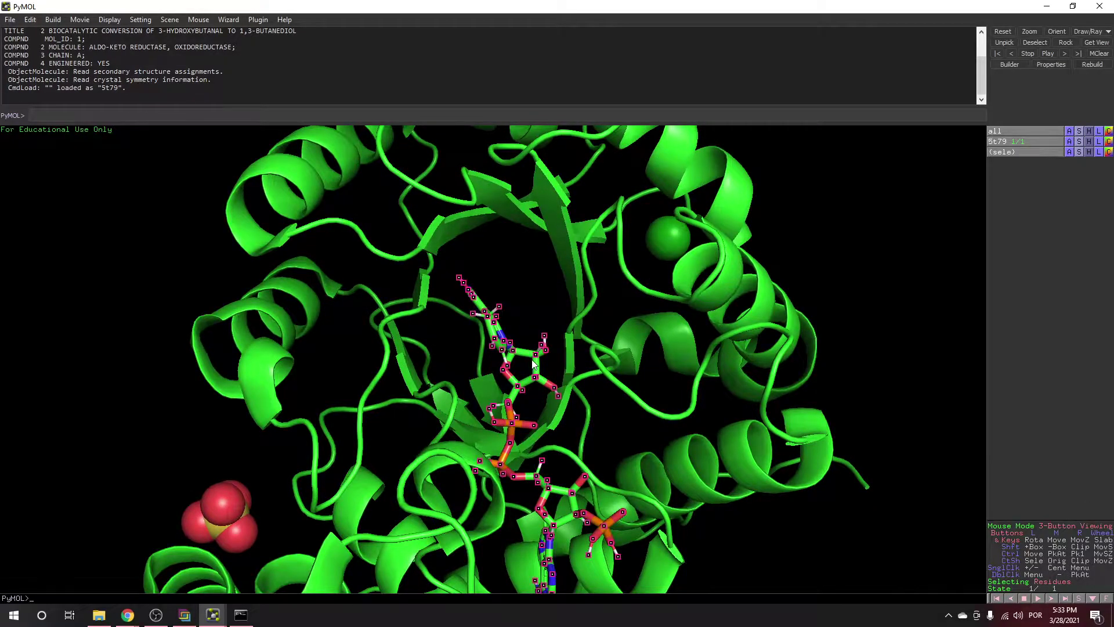
pyautogui.click(1069, 152)
pyautogui.moveTo(1053, 302)
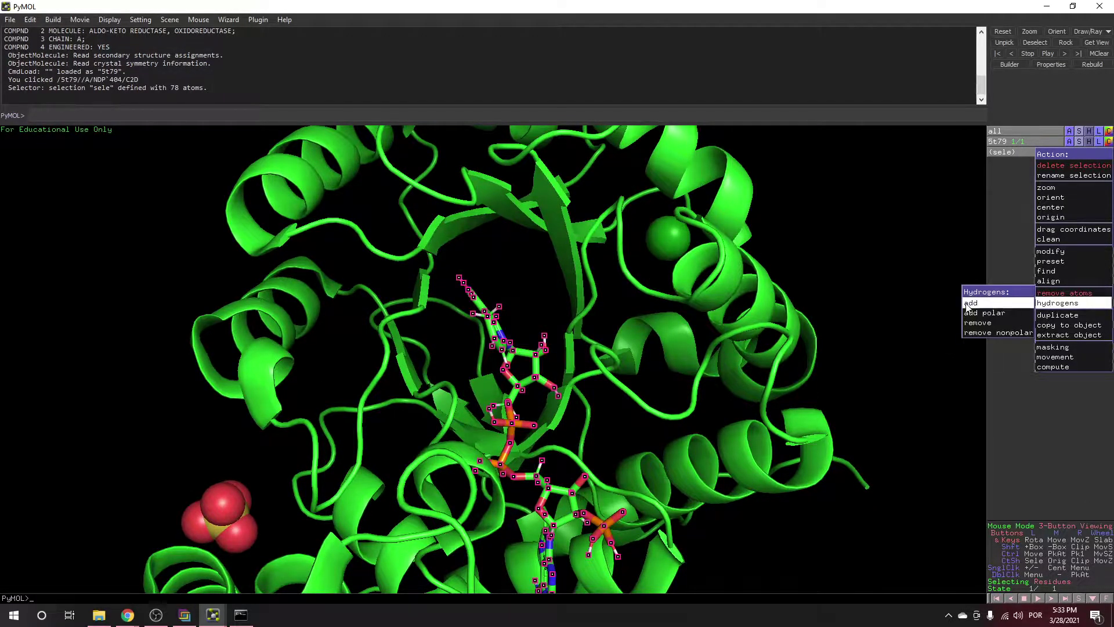
pyautogui.click(978, 322)
# Export the cleaned 5t79 structure to the ligando folder in PDB format under the name template1
pyautogui.moveTo(702, 471); pyautogui.dragTo(690, 336)
pyautogui.moveTo(691, 336); pyautogui.dragTo(684, 290, button='right')
pyautogui.moveTo(684, 290); pyautogui.dragTo(512, 298)
pyautogui.click(9, 19)
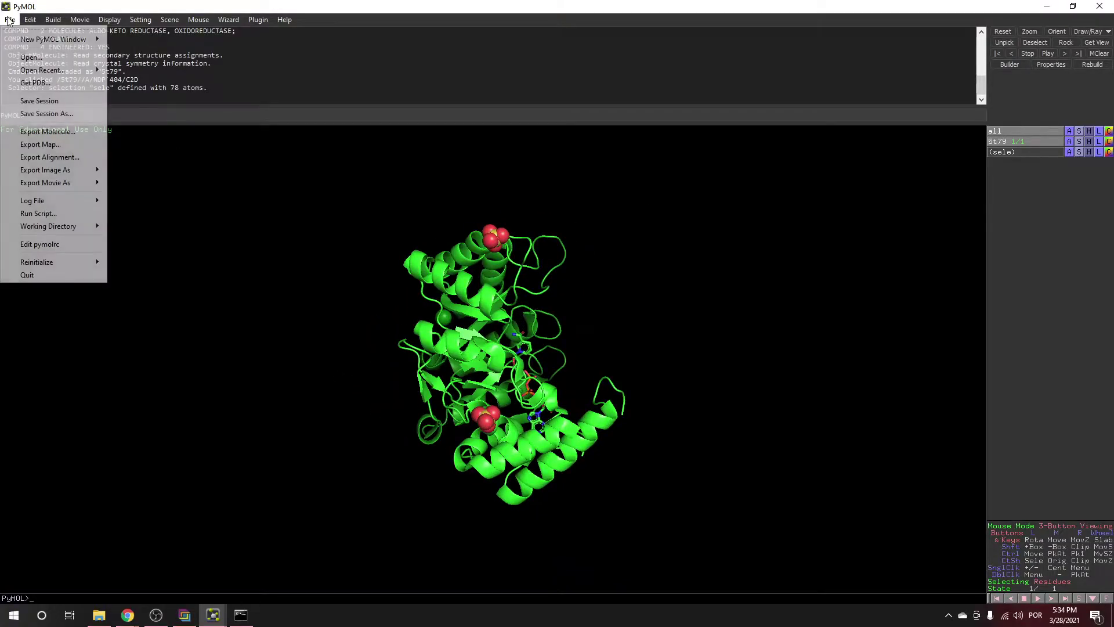
pyautogui.click(47, 132)
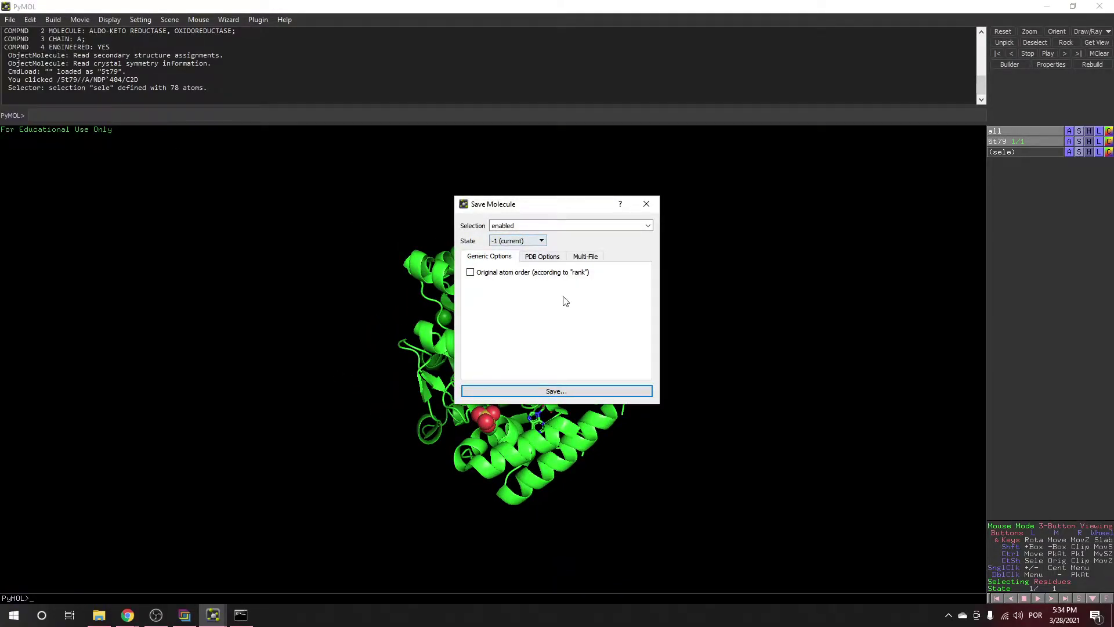
pyautogui.click(555, 391)
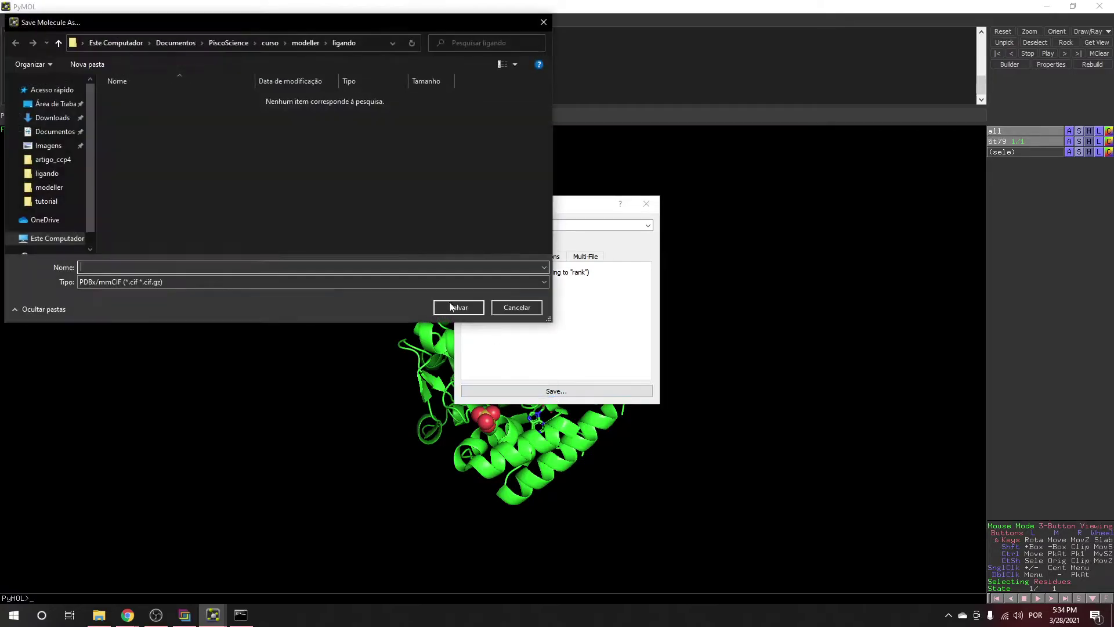
pyautogui.click(154, 284)
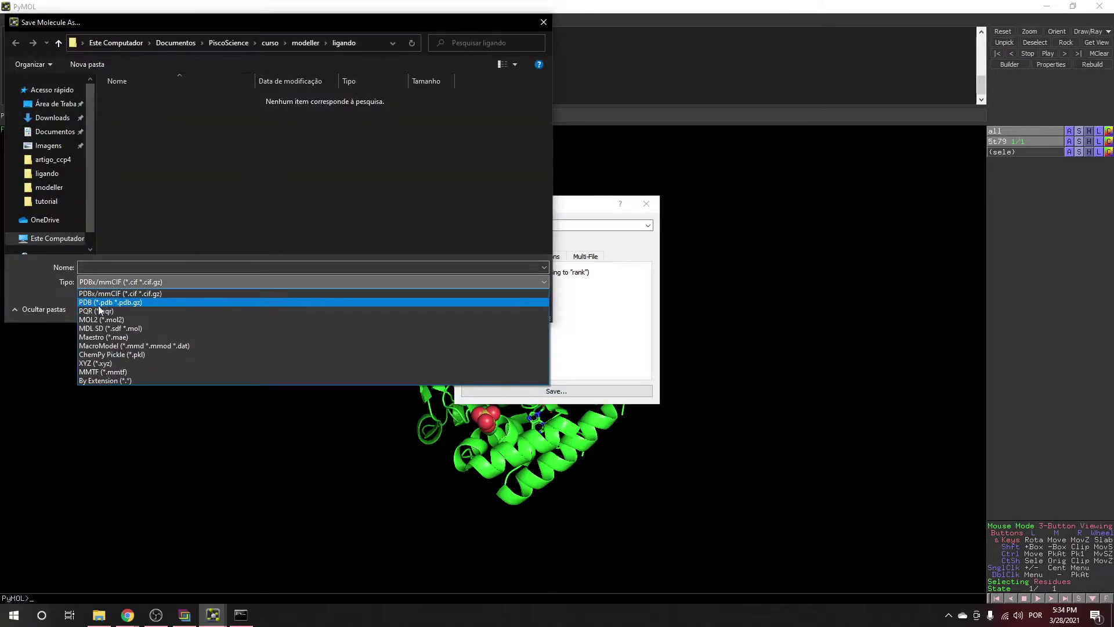
pyautogui.click(116, 299)
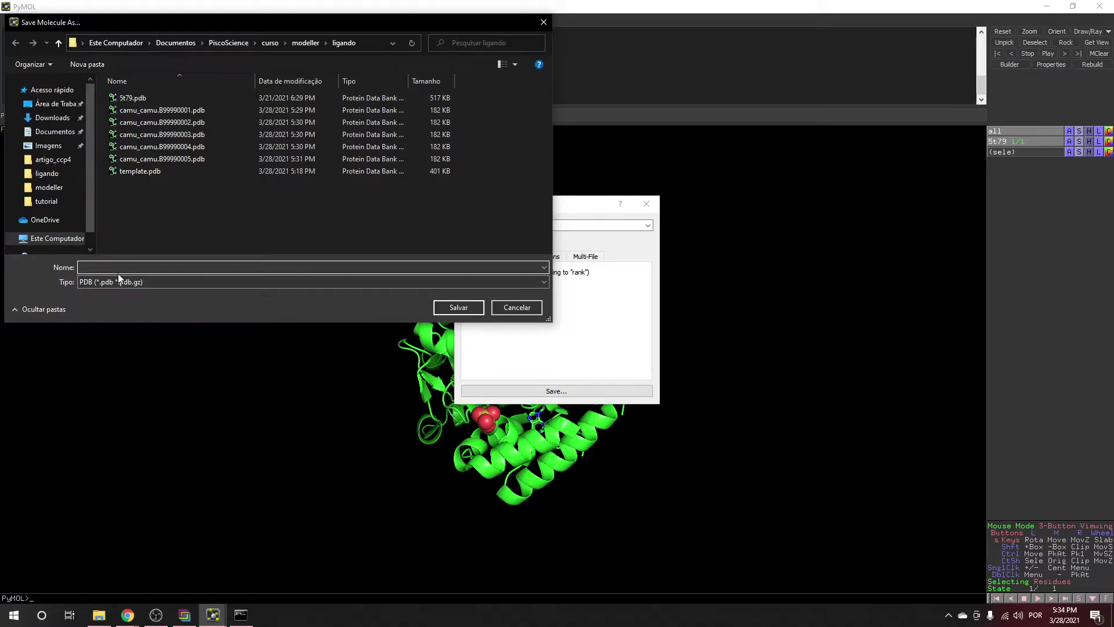
pyautogui.write('template')
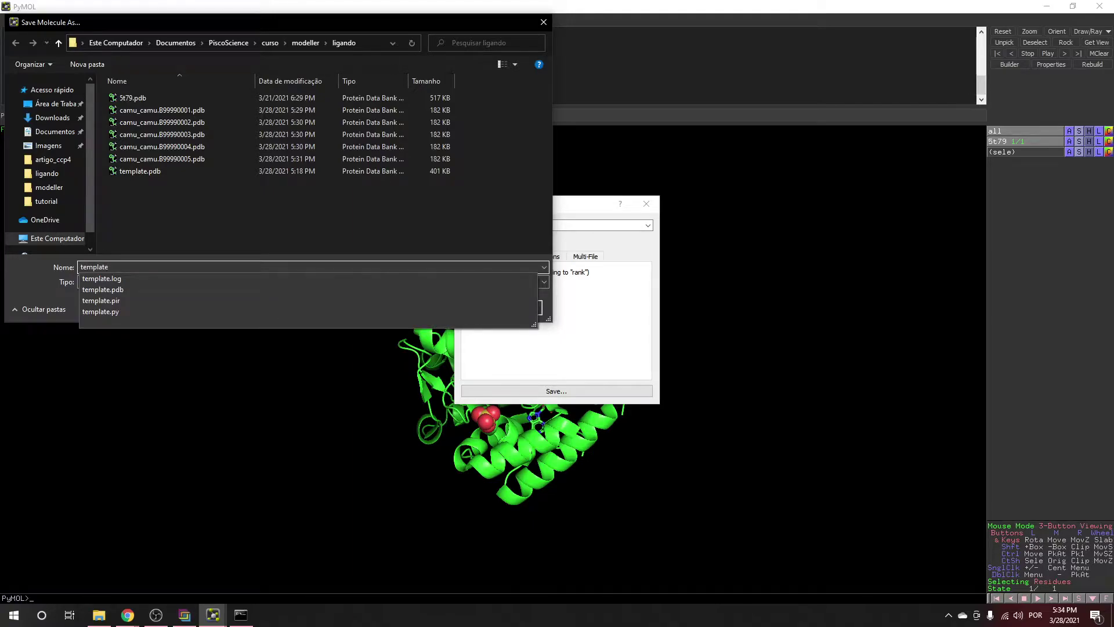
pyautogui.write('1')
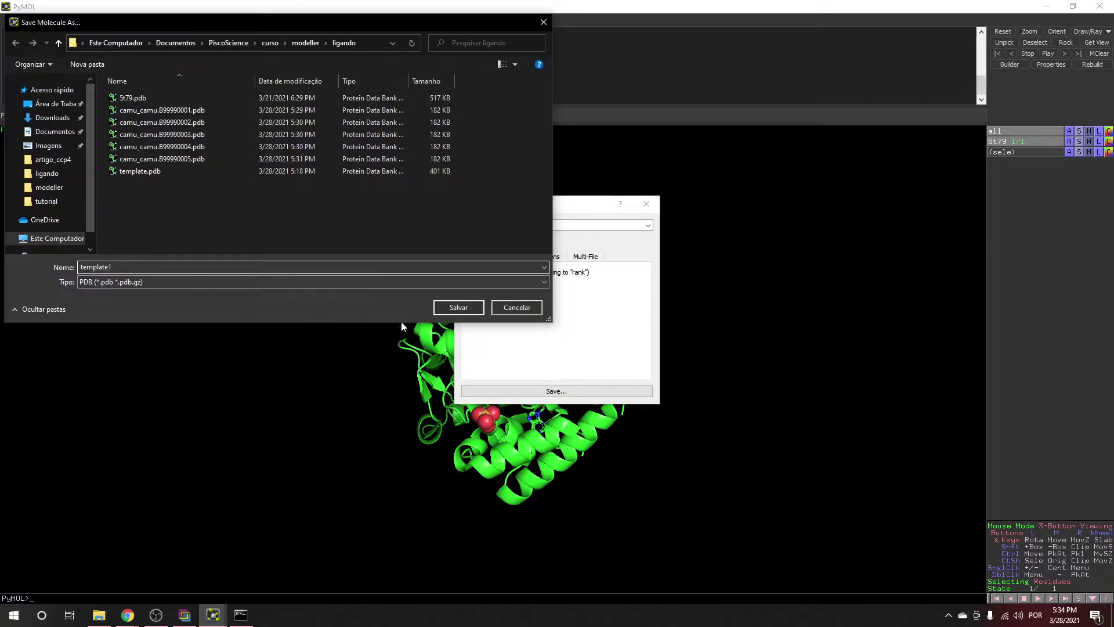
pyautogui.click(458, 309)
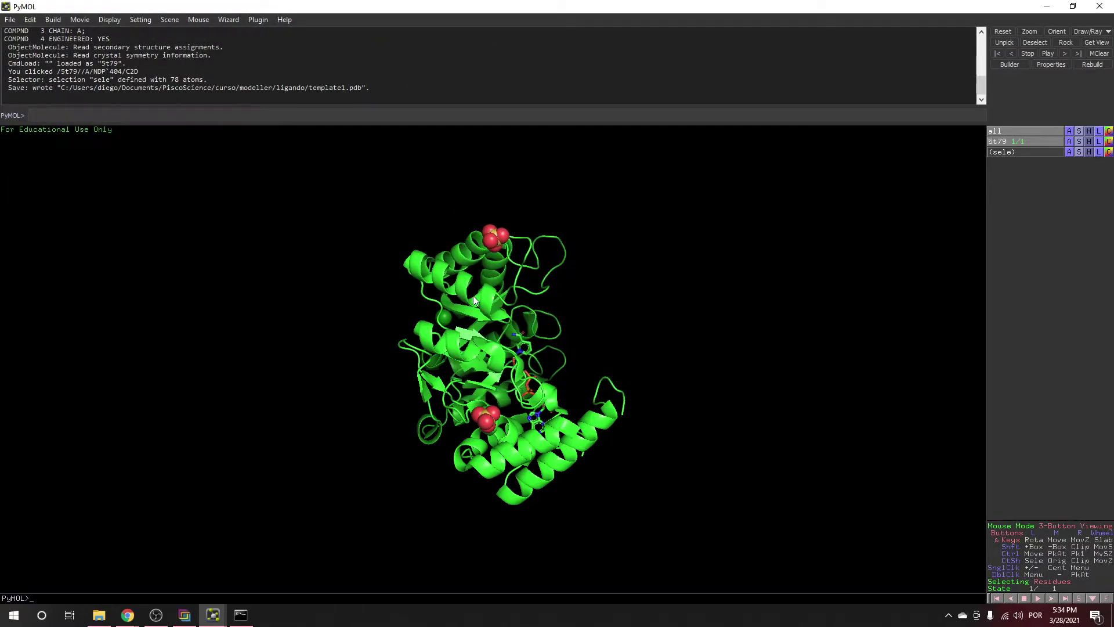
# Open template.pir in Notepad and add three more dots before the asterisk ending both the template and camu_camu sequences
pyautogui.click(1048, 8)
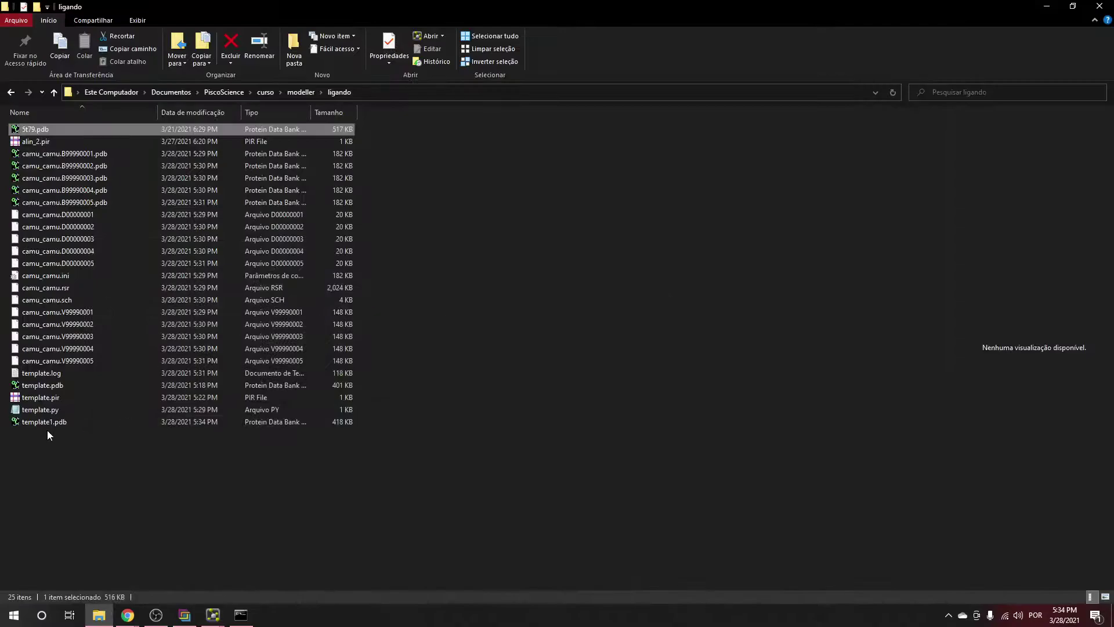
pyautogui.click(197, 484)
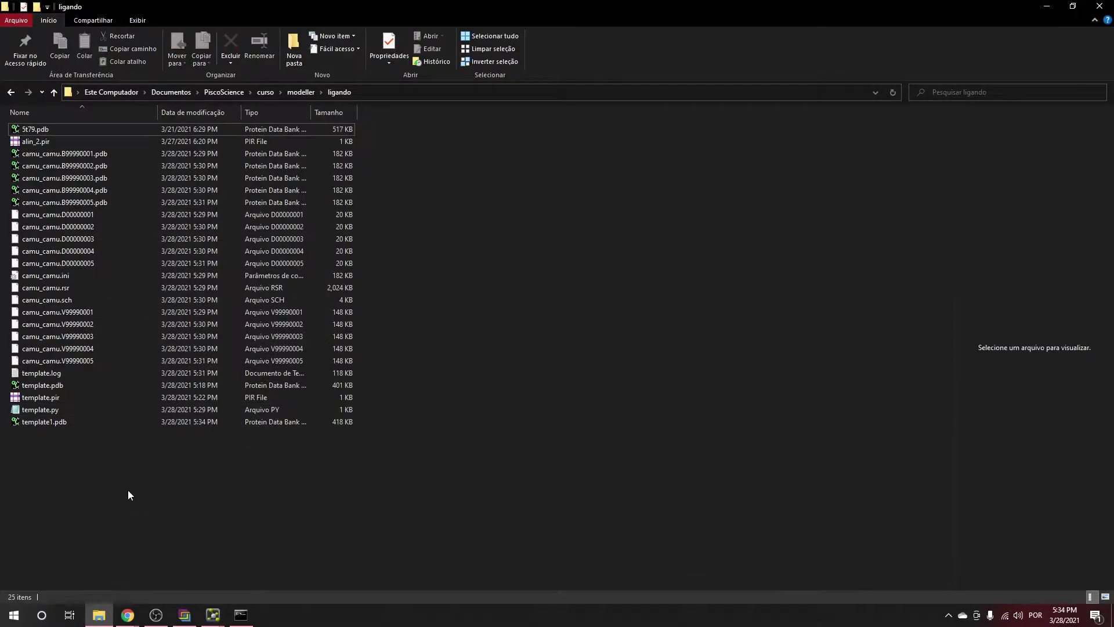
pyautogui.rightClick(47, 400)
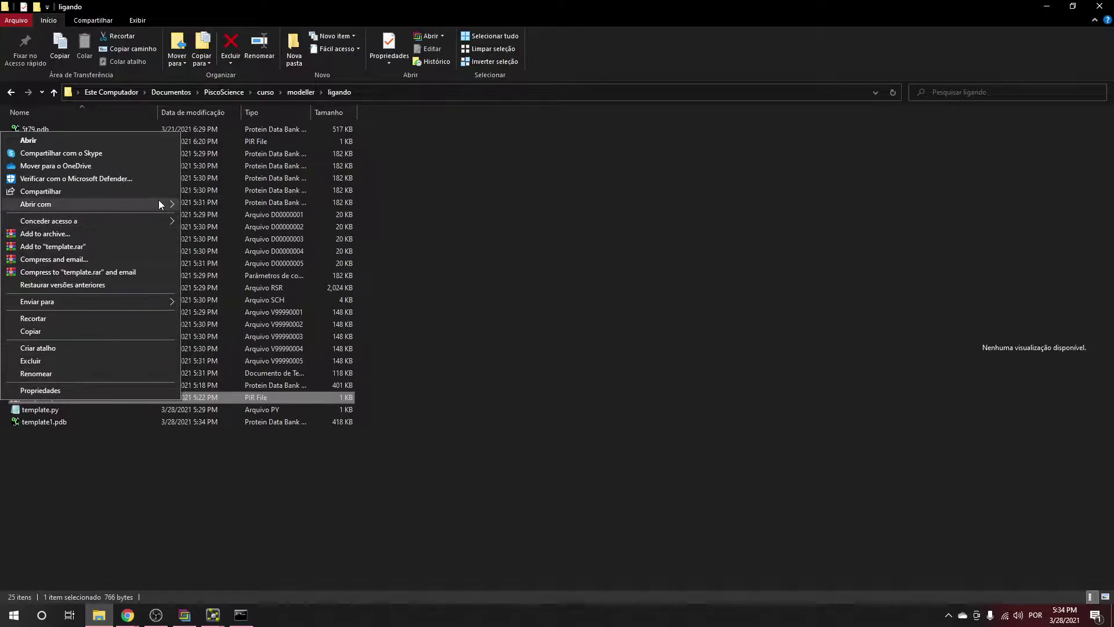
pyautogui.moveTo(158, 204)
pyautogui.click(198, 205)
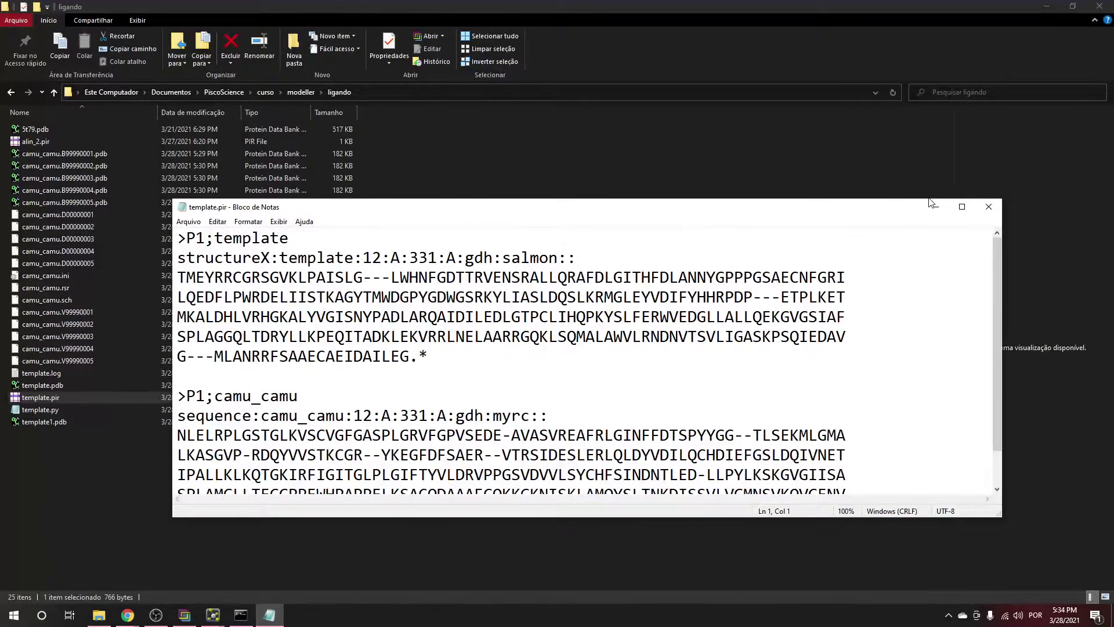
pyautogui.click(958, 205)
pyautogui.click(248, 154)
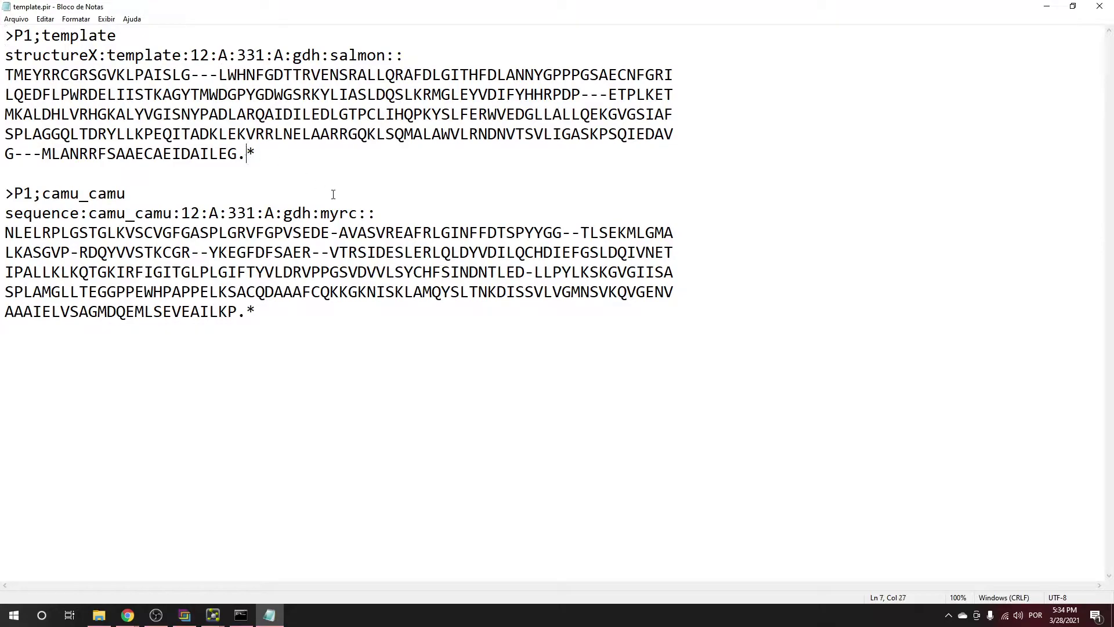
pyautogui.write('...')
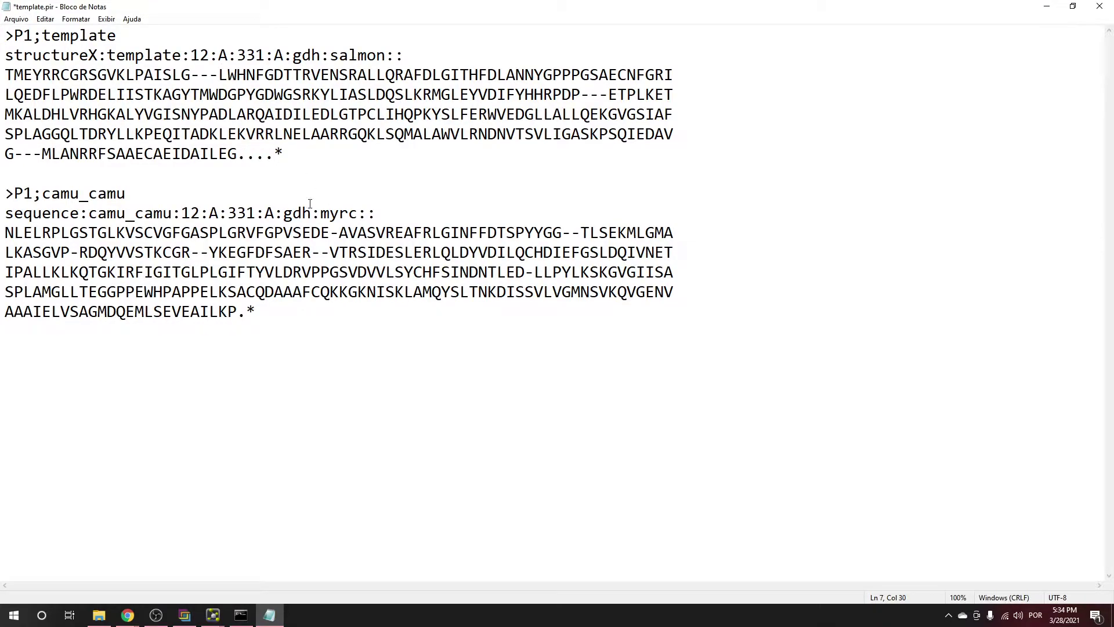
pyautogui.click(241, 337)
pyautogui.write('...')
# Change the end residue number to 334 in the header lines of both the template and camu_camu entries
pyautogui.click(264, 55)
pyautogui.press('BackSpace')
pyautogui.write('4')
pyautogui.click(251, 208)
pyautogui.press('BackSpace')
pyautogui.write('4')
# Rename the template entry to template1 in its P1 and structureX lines, then save and close template.pir
pyautogui.click(129, 38)
pyautogui.write('1')
pyautogui.press('Down')
pyautogui.hotkey('ctrl', 'Right')
pyautogui.write('1')
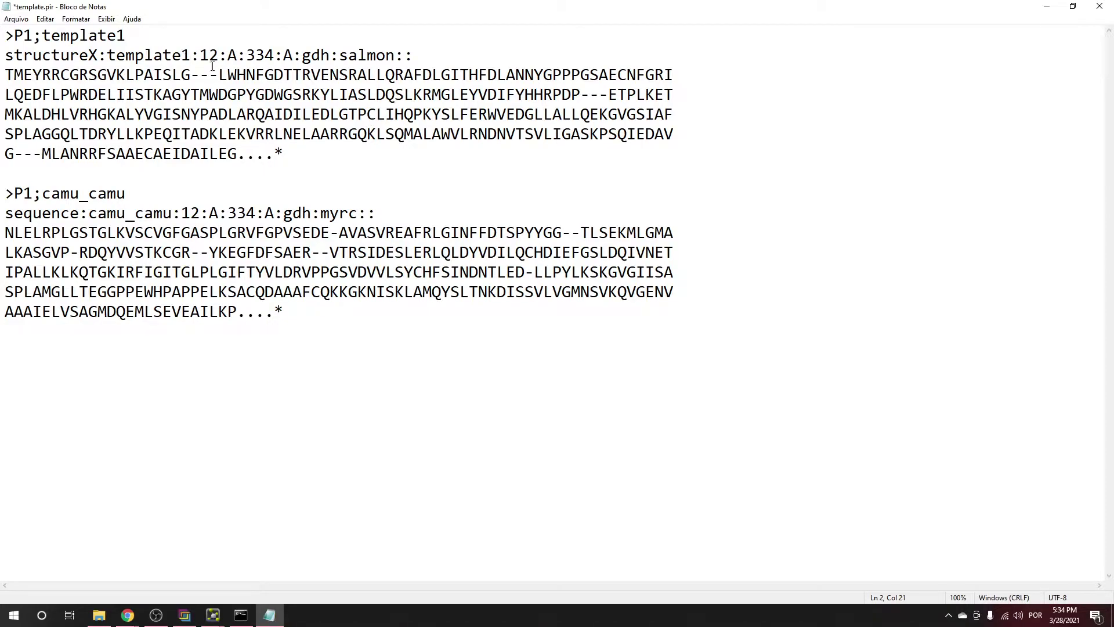
pyautogui.click(16, 18)
pyautogui.click(26, 71)
pyautogui.click(1105, 9)
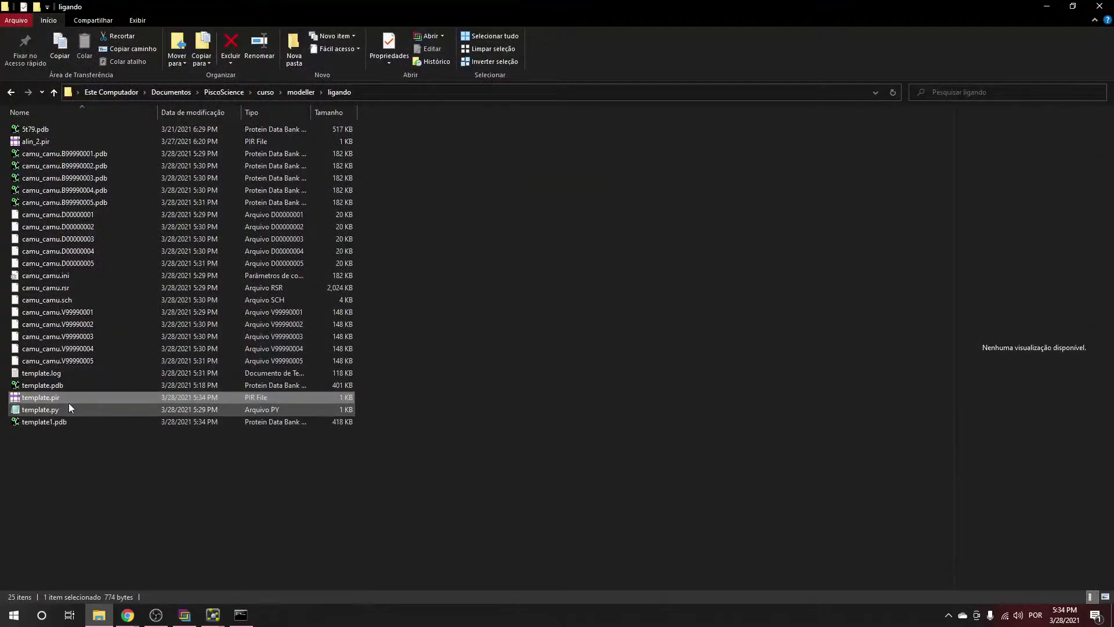
# Open template.py, set the knowns value to 'template1', then save and close the script
pyautogui.doubleClick(46, 412)
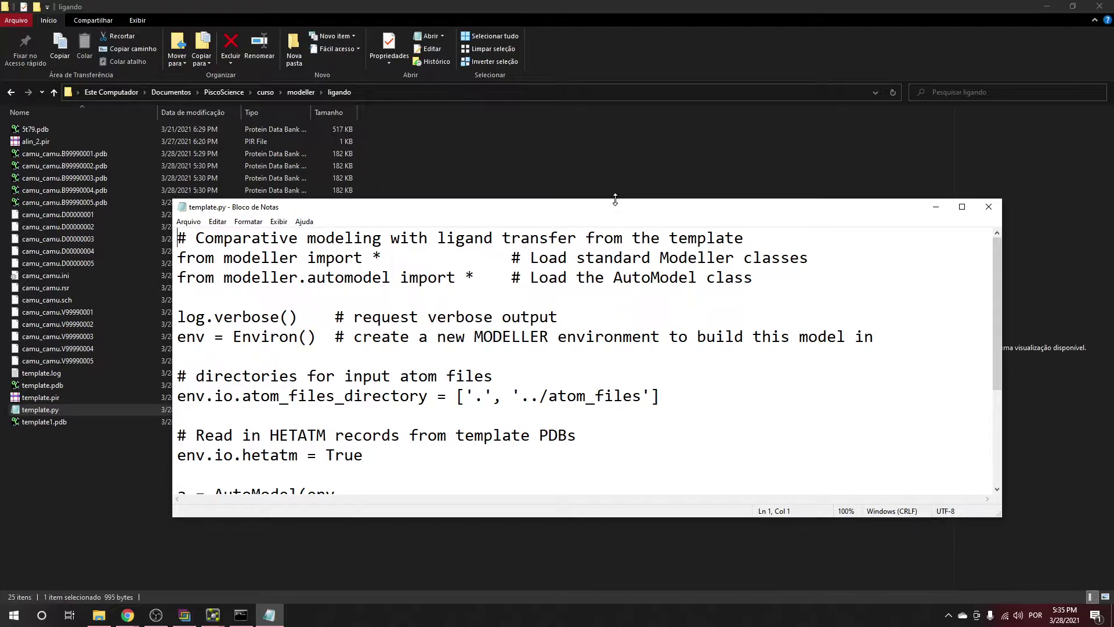
pyautogui.moveTo(618, 199); pyautogui.dragTo(619, 20)
pyautogui.click(493, 354)
pyautogui.write('1')
pyautogui.click(189, 41)
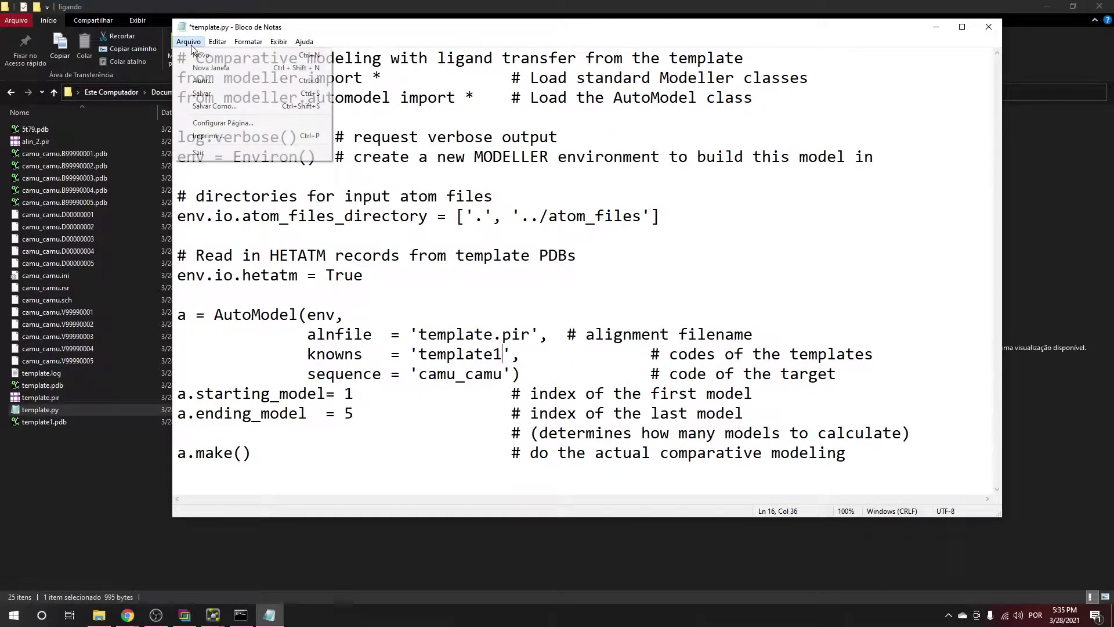
pyautogui.click(200, 93)
pyautogui.click(989, 27)
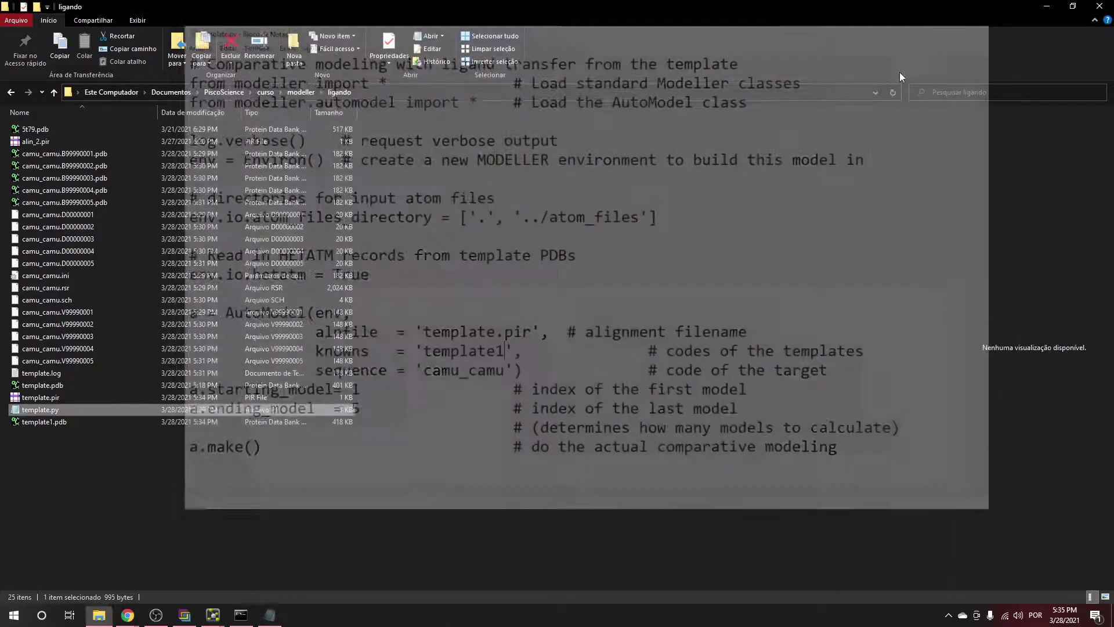
# Rerun the modeling script in the Modeller console with mod10.1 template.py
pyautogui.click(240, 615)
pyautogui.press('Up')
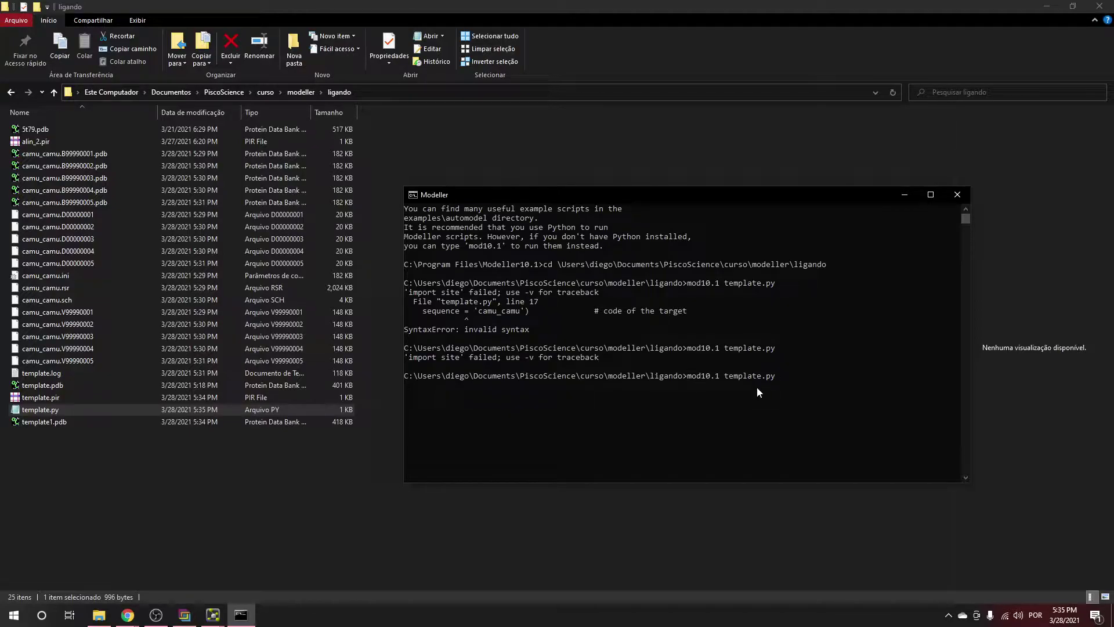
pyautogui.press('Return')
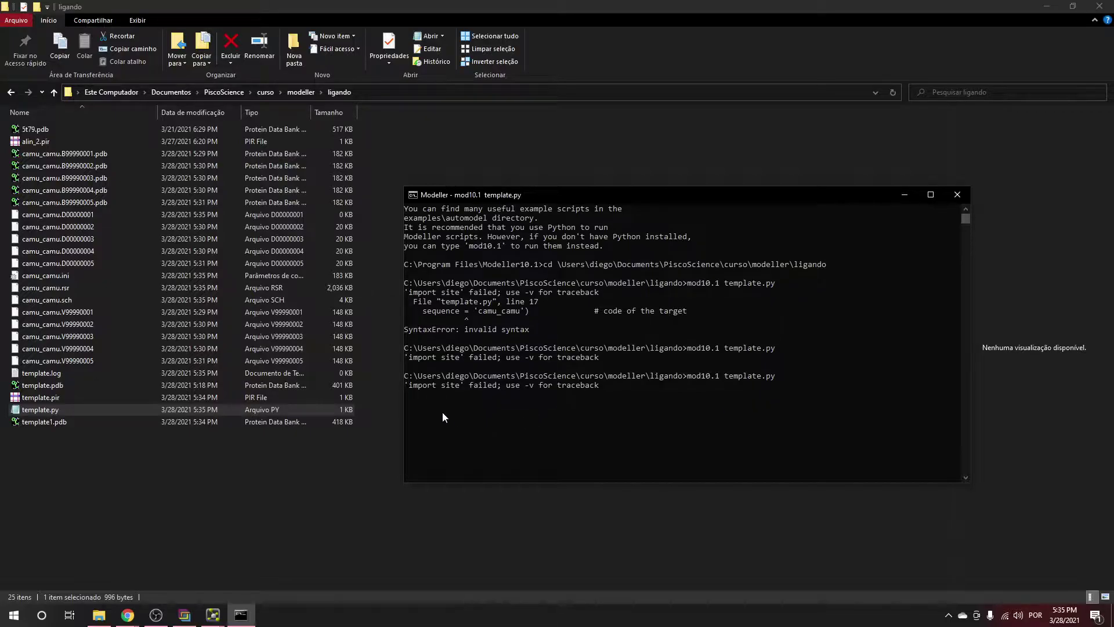
# Open camu_camu.B99990001.pdb in PyMOL to check which ligands the model contains, then close the viewer
pyautogui.click(82, 154)
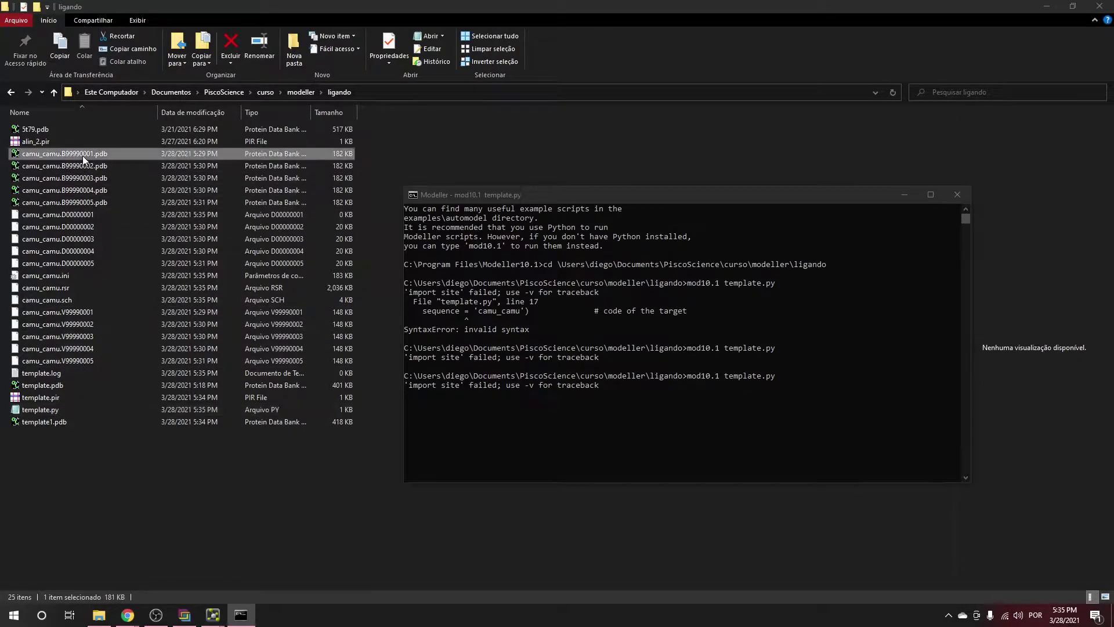
pyautogui.doubleClick(83, 154)
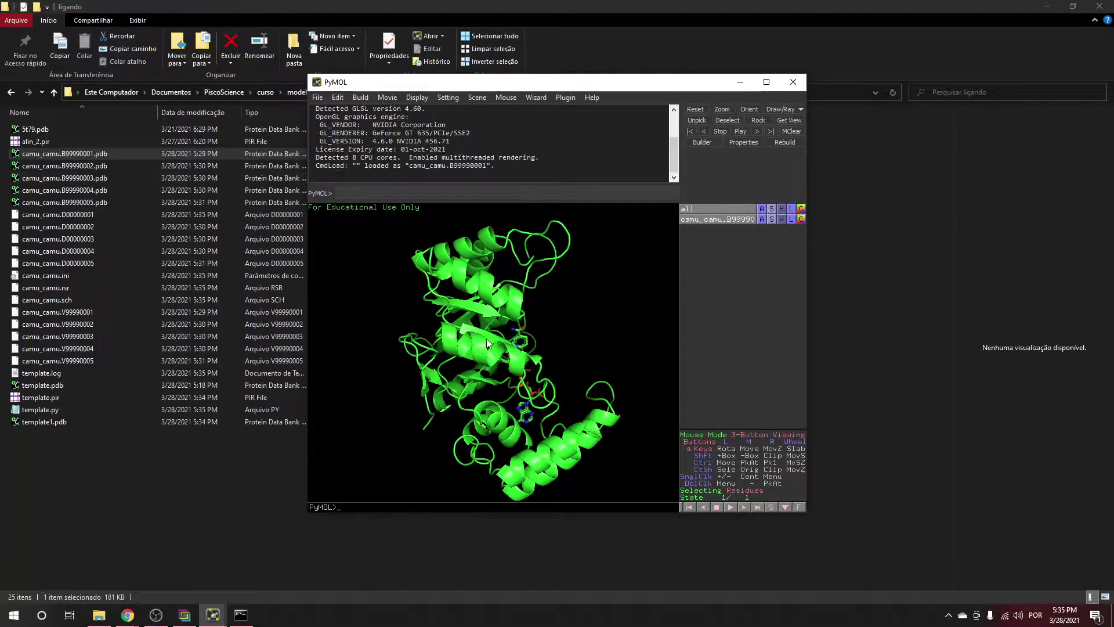
pyautogui.click(790, 82)
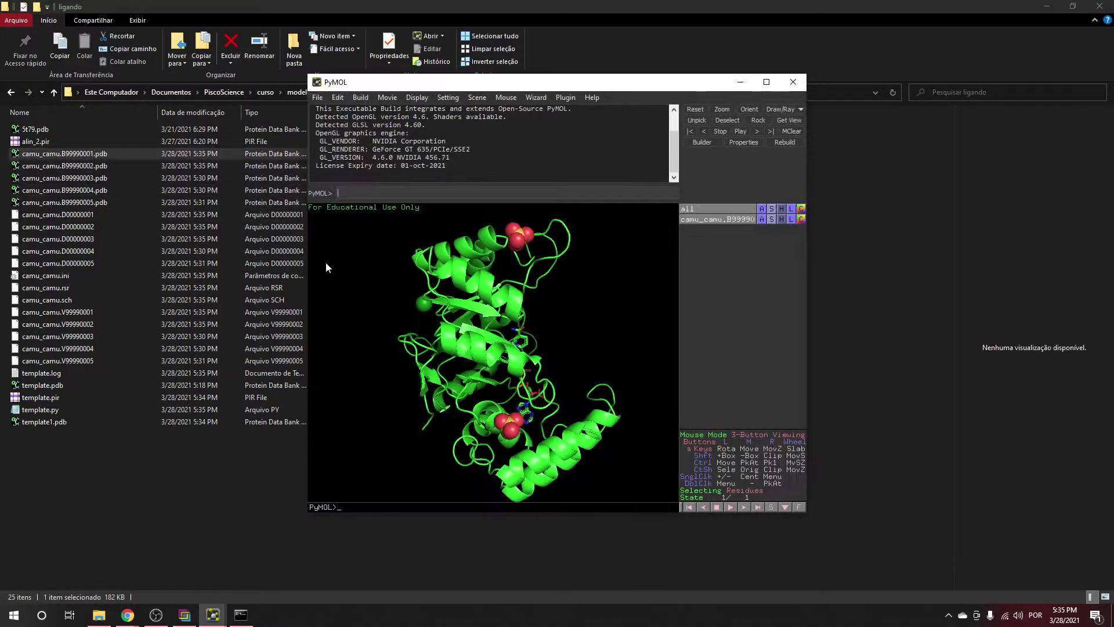
# Close the viewer, reopen camu_camu.B99990001.pdb in PyMOL, and examine the protein and its ligands from several angles
pyautogui.click(793, 82)
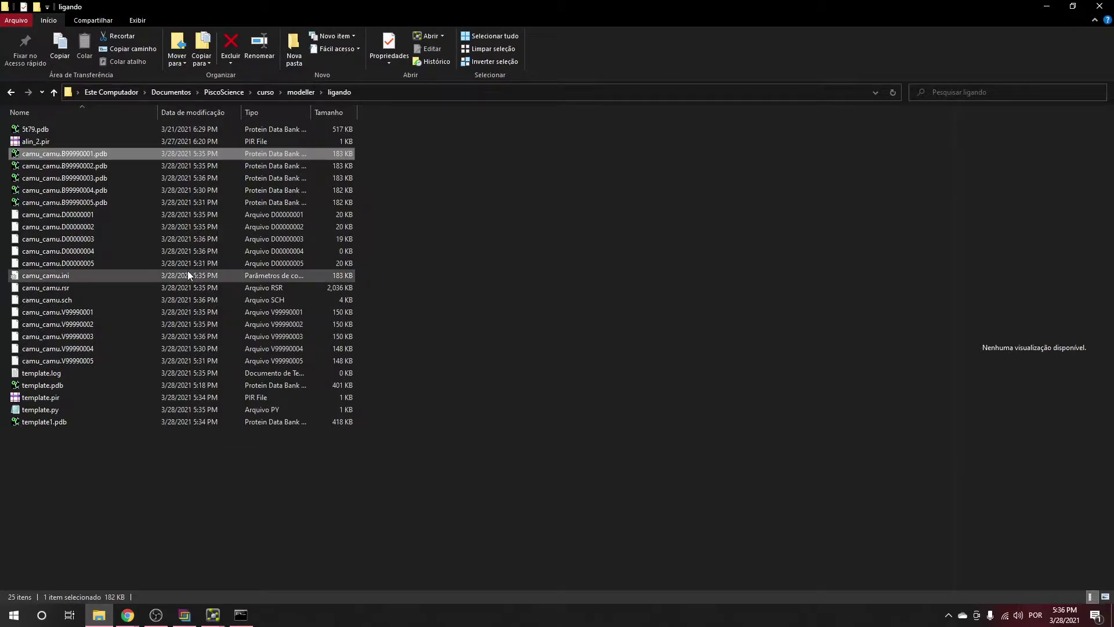
pyautogui.doubleClick(81, 154)
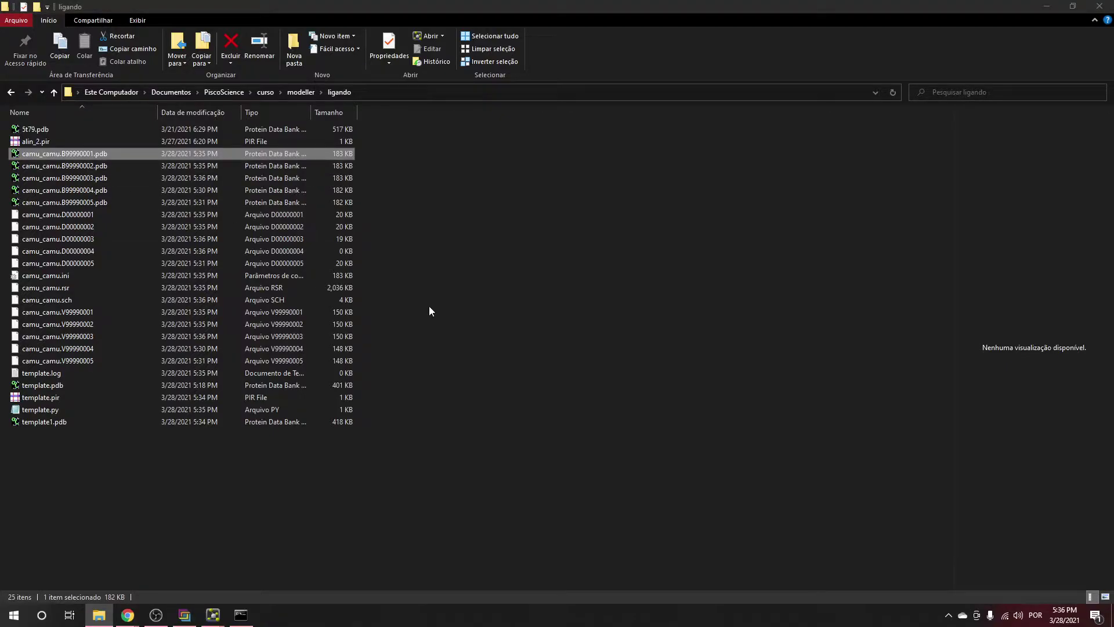
pyautogui.moveTo(546, 212); pyautogui.dragTo(567, 283)
pyautogui.click(767, 82)
pyautogui.moveTo(673, 295); pyautogui.dragTo(504, 357)
pyautogui.moveTo(504, 357); pyautogui.dragTo(457, 283, button='right')
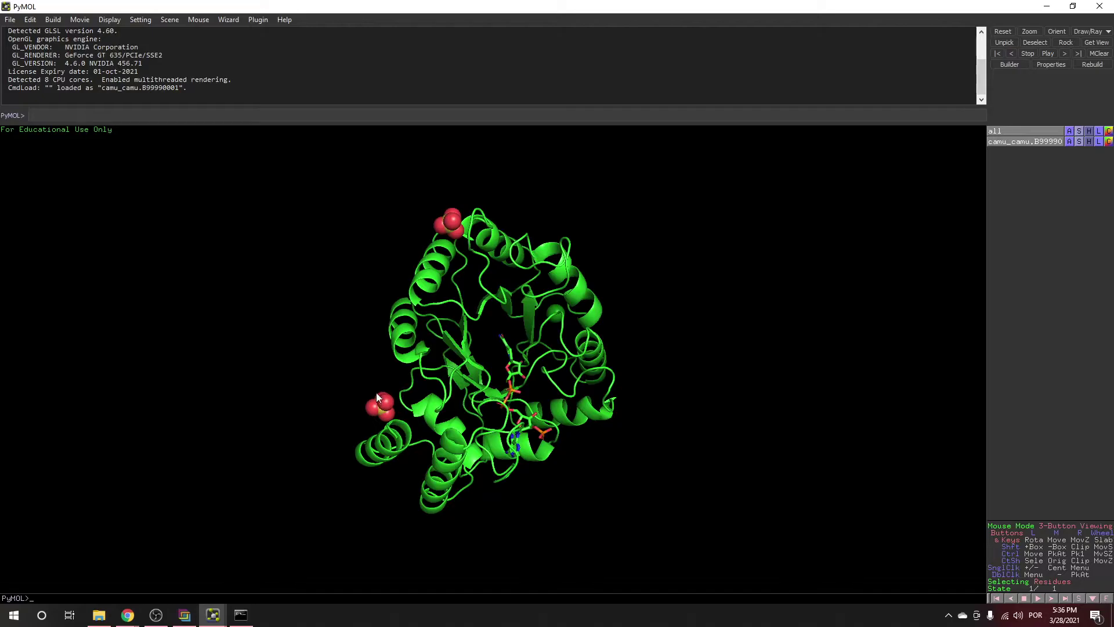
pyautogui.moveTo(457, 284); pyautogui.dragTo(508, 386)
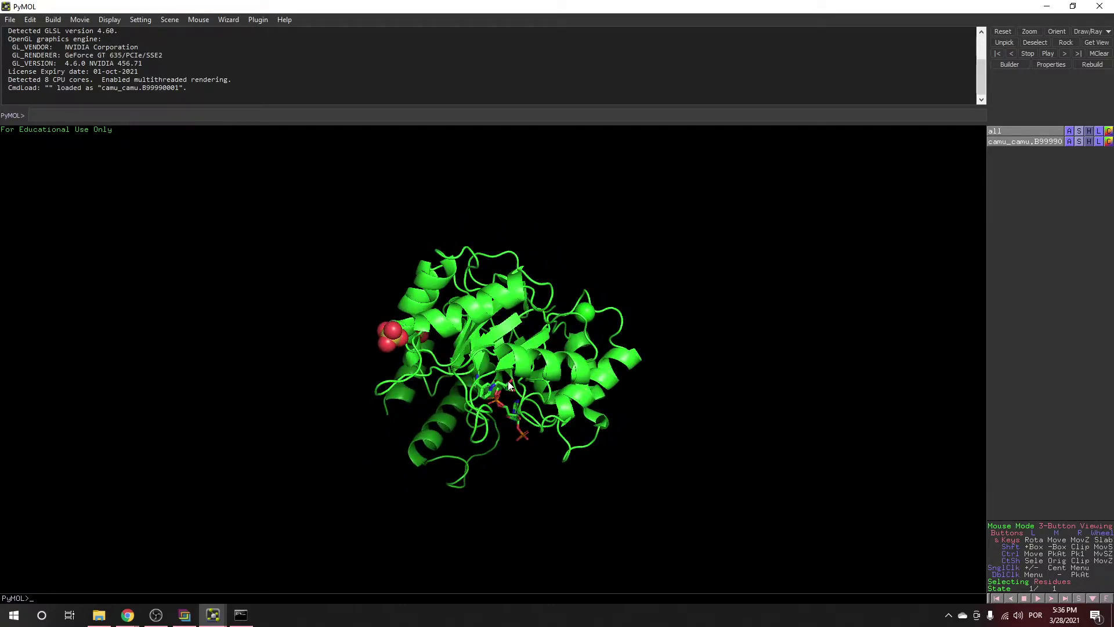
pyautogui.moveTo(433, 358); pyautogui.dragTo(503, 275)
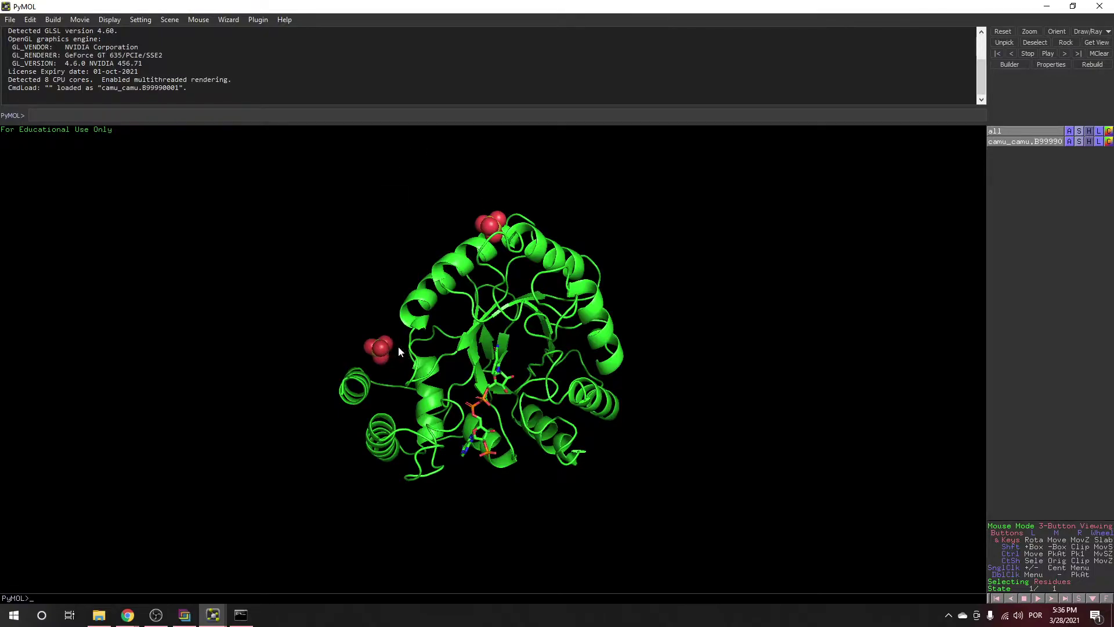
pyautogui.moveTo(554, 255); pyautogui.dragTo(479, 399)
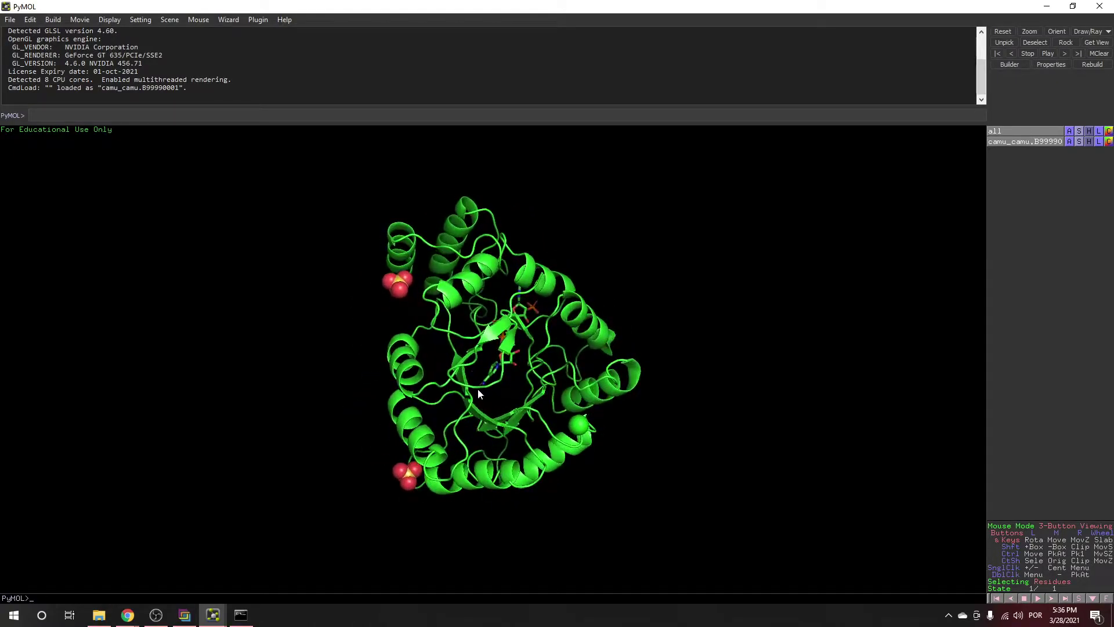
pyautogui.moveTo(503, 279); pyautogui.dragTo(400, 390)
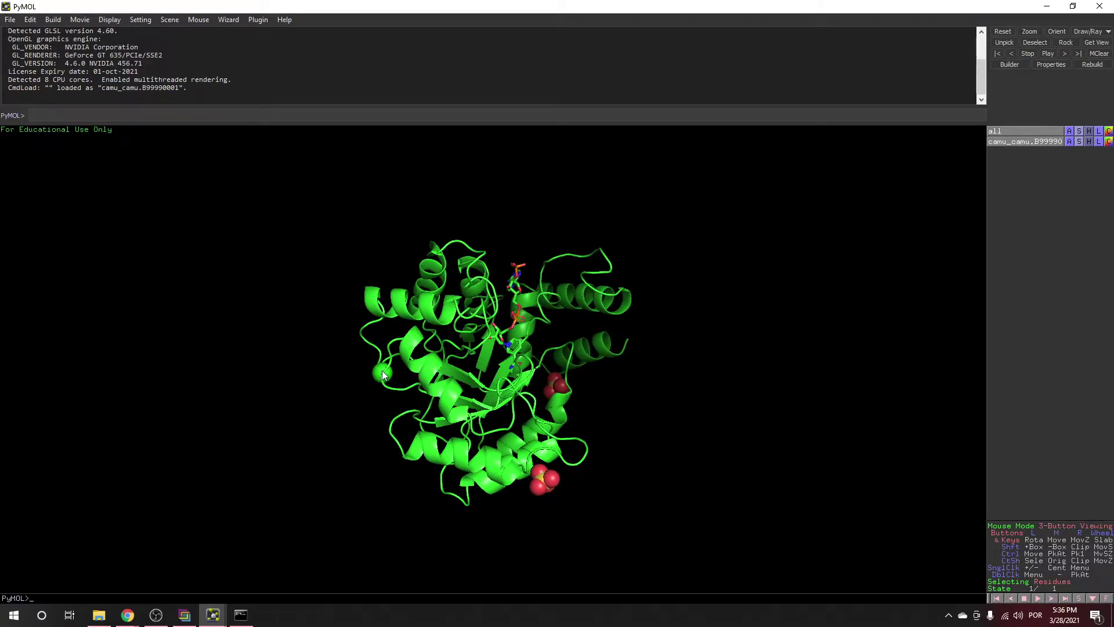
# Select the chloride ion and both sulfate groups in the model to identify their residues
pyautogui.moveTo(545, 404); pyautogui.dragTo(513, 347)
pyautogui.click(513, 388)
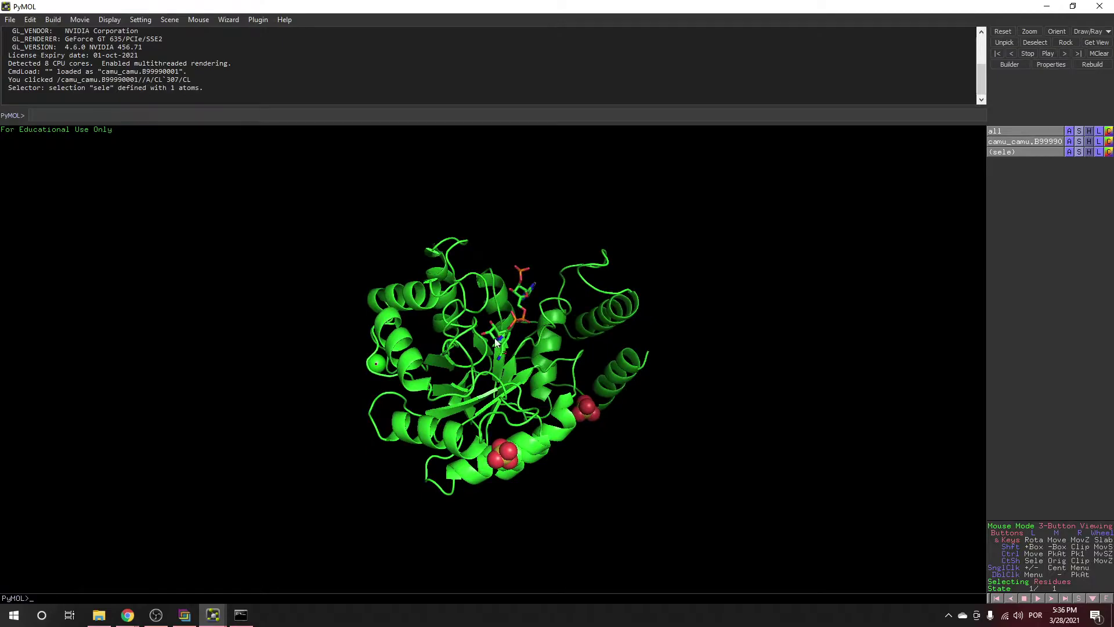
pyautogui.moveTo(540, 461); pyautogui.dragTo(590, 430)
pyautogui.click(590, 430)
pyautogui.click(443, 429)
# Select the chloride ion again together with the NDP ligand in the model's central pocket to identify them
pyautogui.moveTo(443, 430); pyautogui.dragTo(525, 426)
pyautogui.moveTo(552, 443); pyautogui.dragTo(454, 441, button='right')
pyautogui.moveTo(452, 413); pyautogui.dragTo(487, 371)
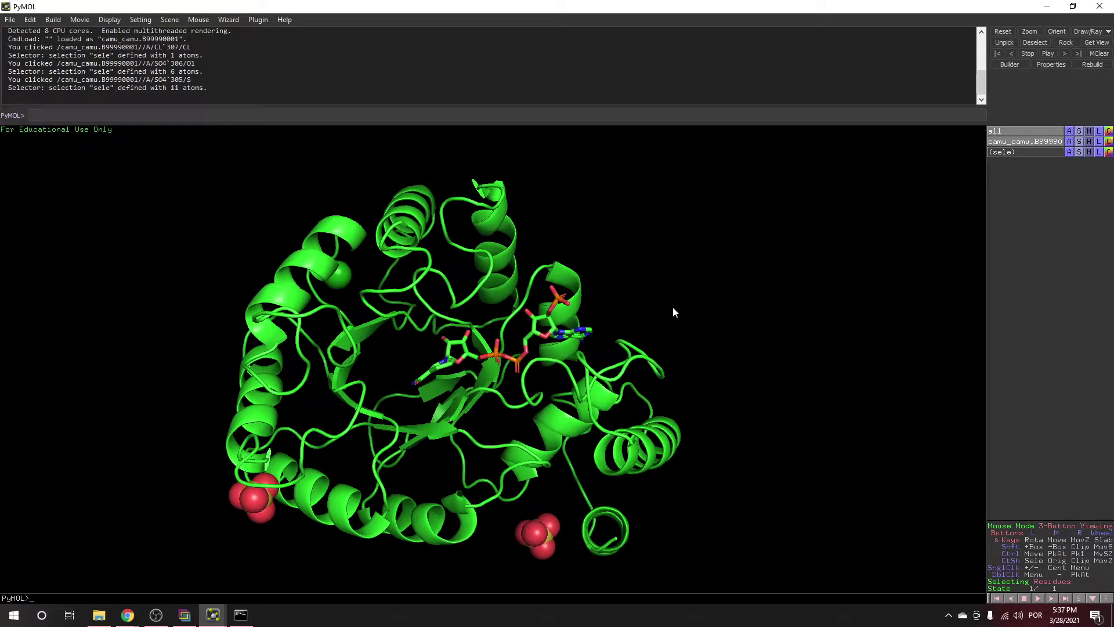
pyautogui.moveTo(517, 278); pyautogui.dragTo(538, 319)
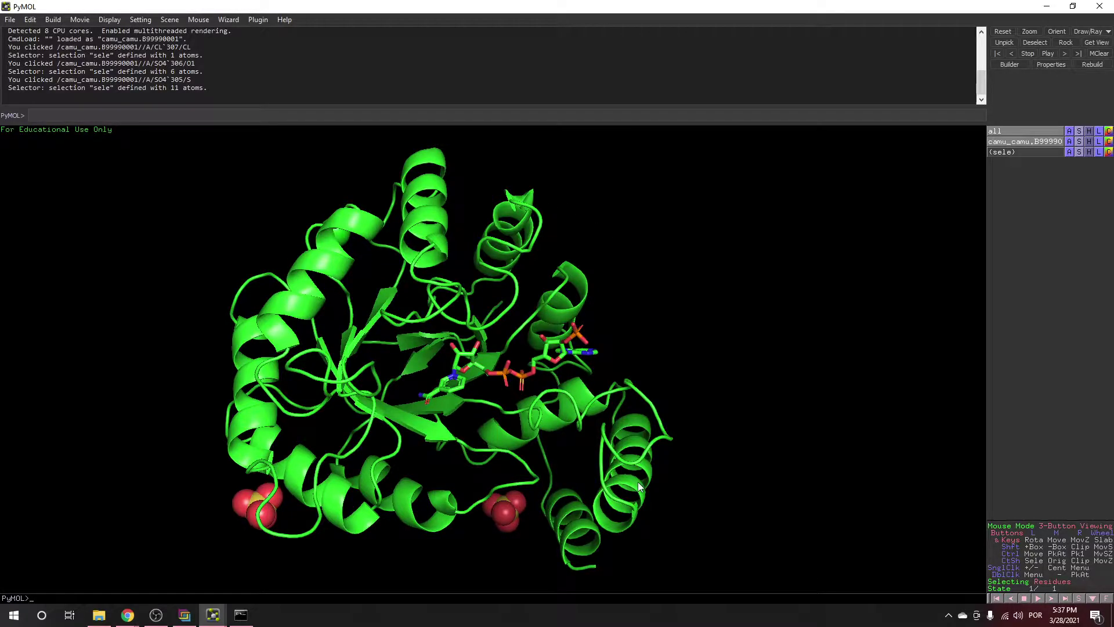
pyautogui.moveTo(489, 371); pyautogui.dragTo(322, 265)
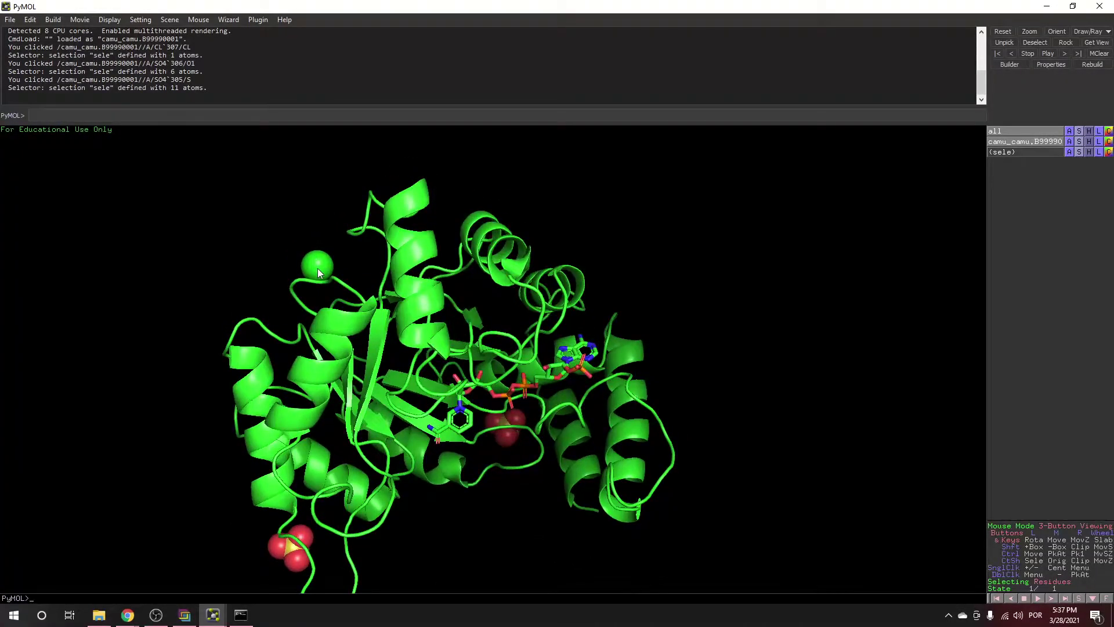
pyautogui.click(318, 268)
pyautogui.click(533, 388)
pyautogui.moveTo(532, 388); pyautogui.dragTo(463, 365)
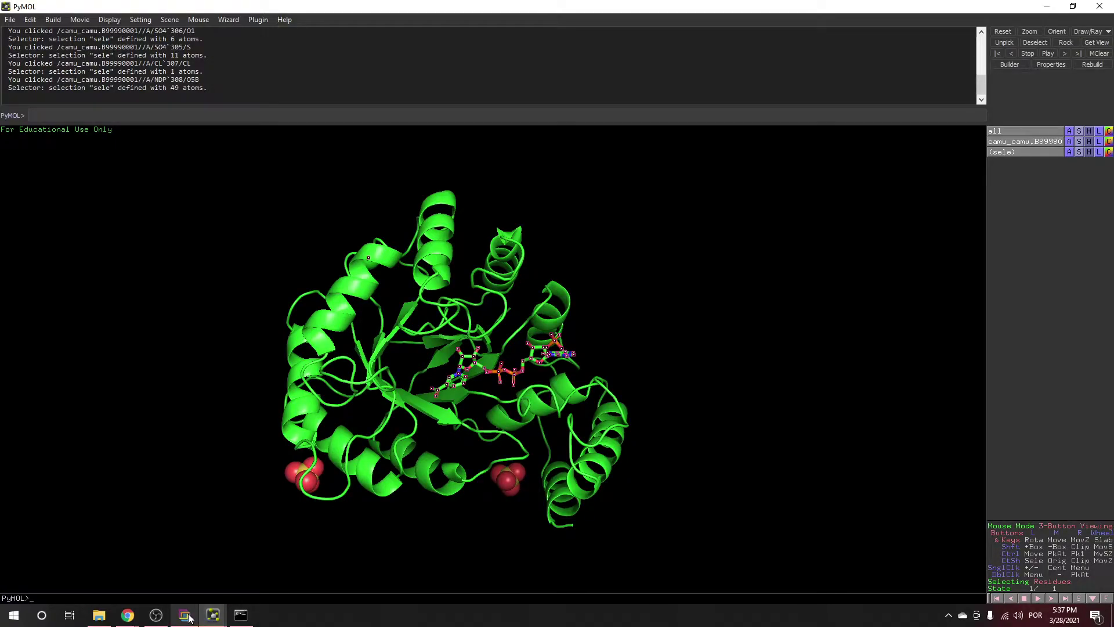
# Examine the NDP ligand up close, clear the selection, and inspect how the ligands sit around the whole model
pyautogui.moveTo(187, 616)
pyautogui.moveTo(475, 493); pyautogui.dragTo(493, 407)
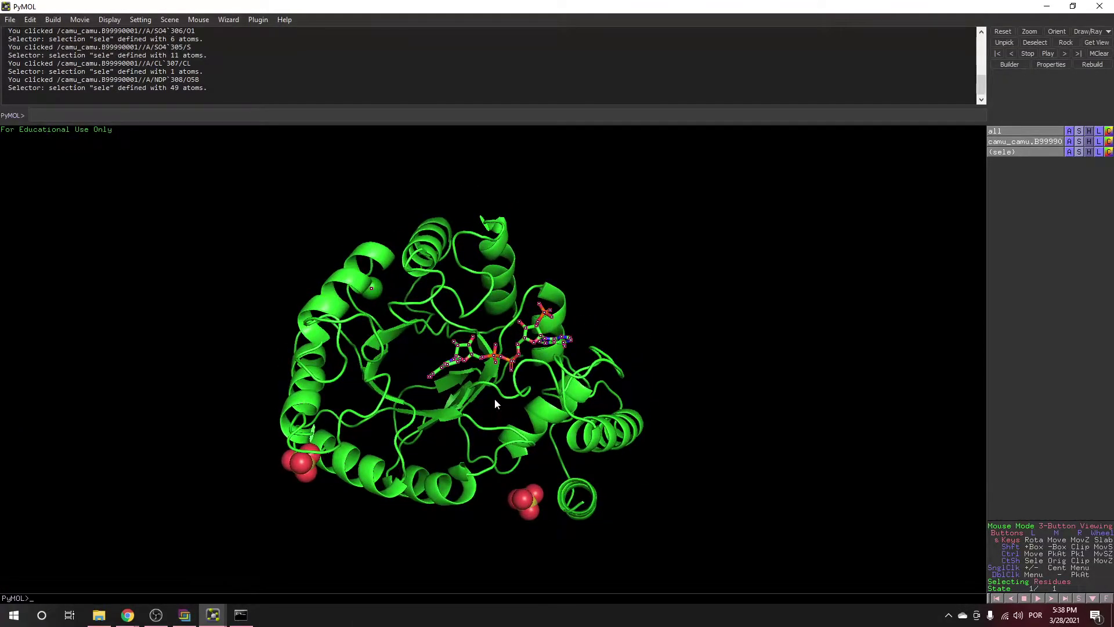
pyautogui.moveTo(537, 323); pyautogui.dragTo(510, 383, button='right')
pyautogui.moveTo(510, 378); pyautogui.dragTo(636, 461, button='middle')
pyautogui.moveTo(528, 367); pyautogui.dragTo(534, 410, button='right')
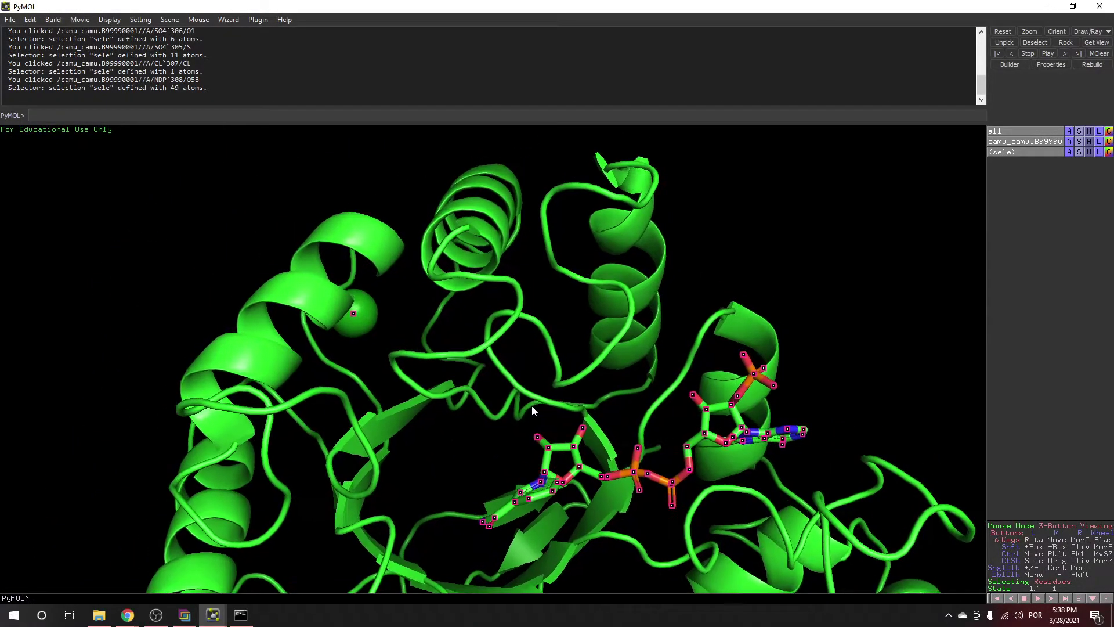
pyautogui.click(766, 253)
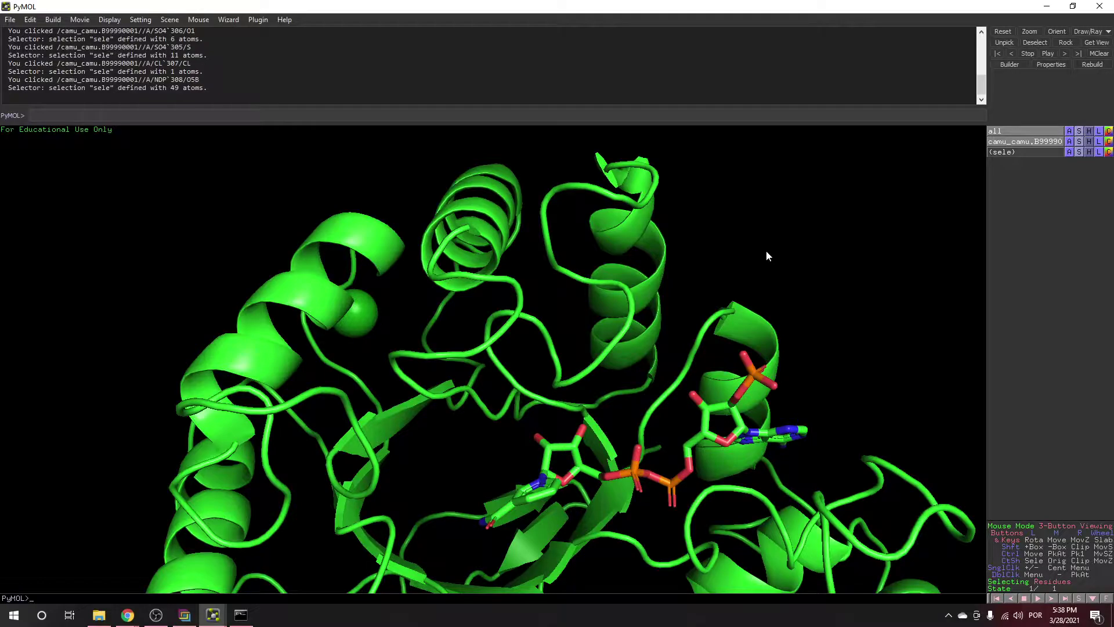
pyautogui.moveTo(631, 390); pyautogui.dragTo(576, 337, button='right')
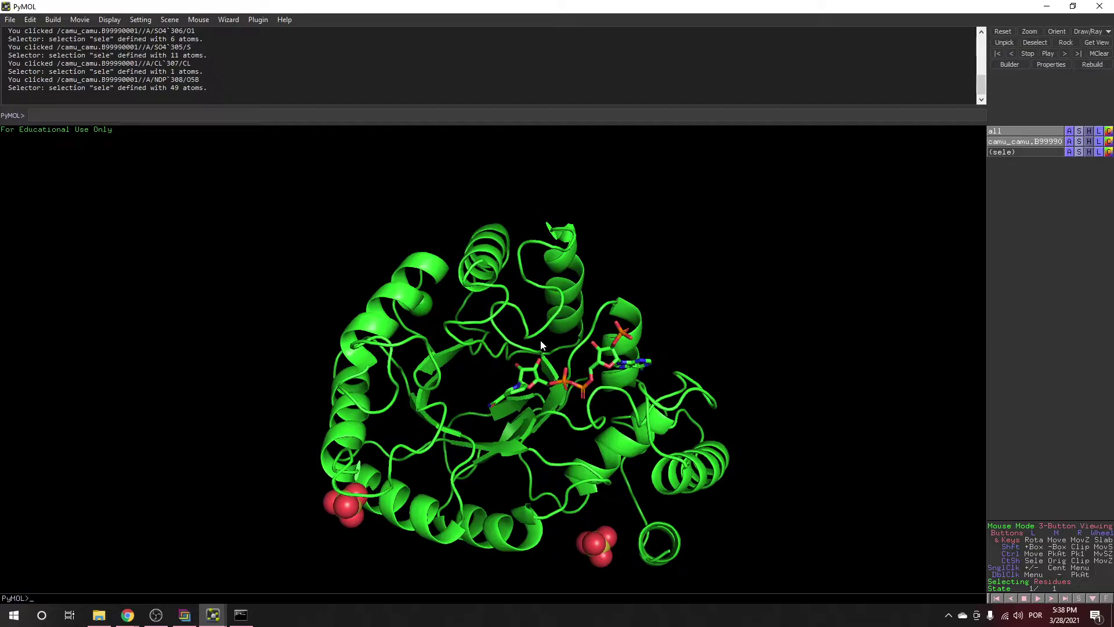
pyautogui.moveTo(550, 360)
pyautogui.mouseDown(button='middle')
pyautogui.moveTo(544, 345)
pyautogui.moveTo(546, 361)
pyautogui.mouseUp(button='middle')
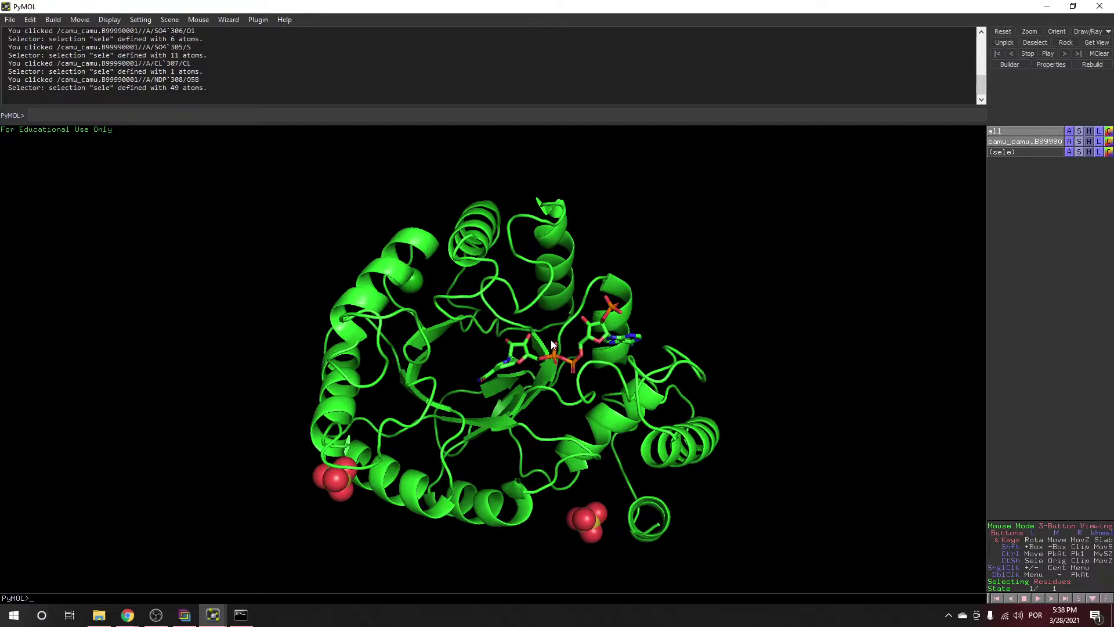
pyautogui.moveTo(532, 338); pyautogui.dragTo(541, 337, button='middle')
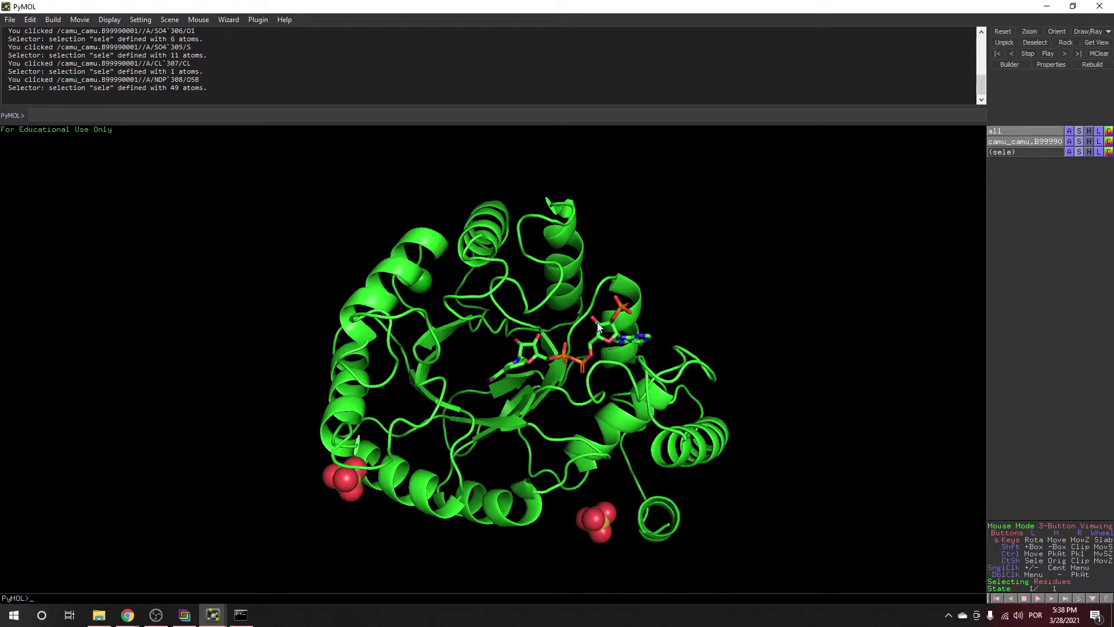
pyautogui.moveTo(597, 322); pyautogui.dragTo(528, 308)
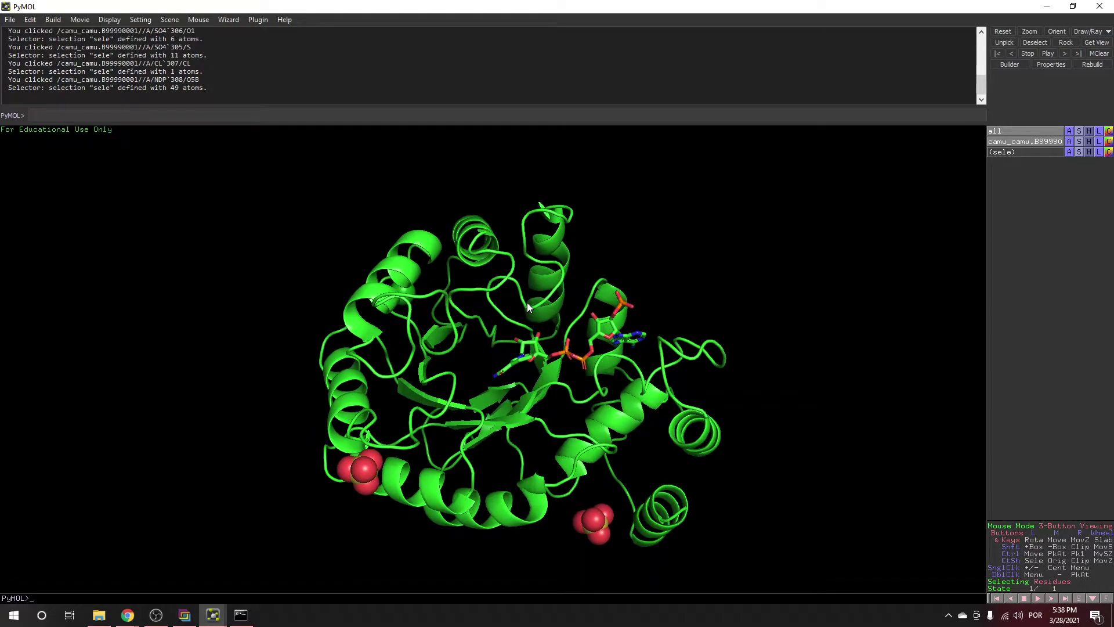
pyautogui.moveTo(528, 308); pyautogui.dragTo(302, 513)
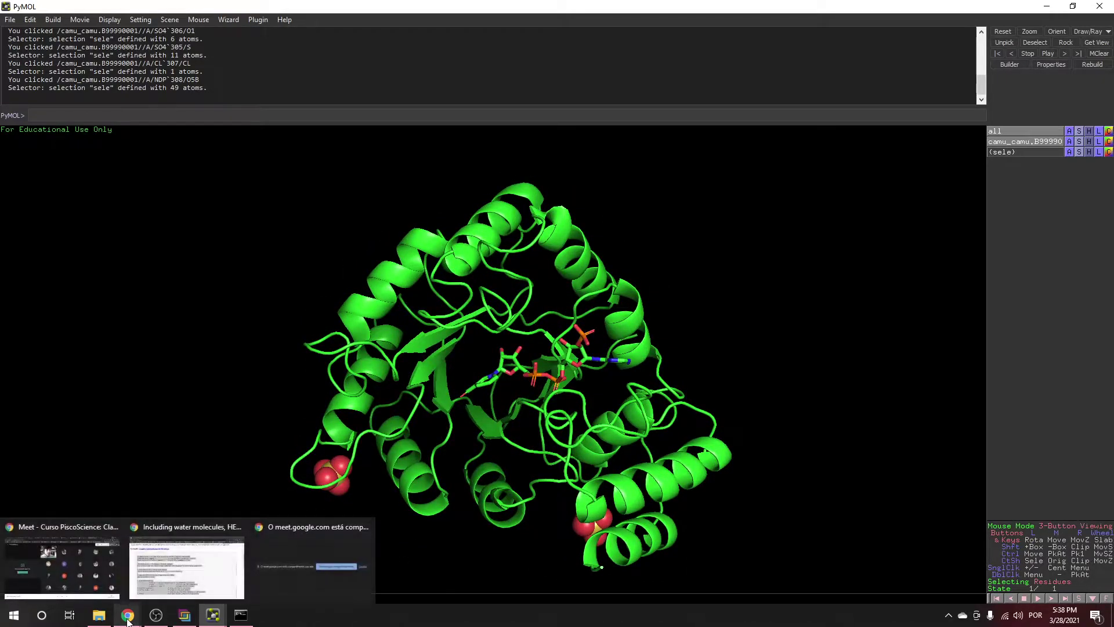
# Create a folder named agua inside the ligando folder
pyautogui.click(98, 615)
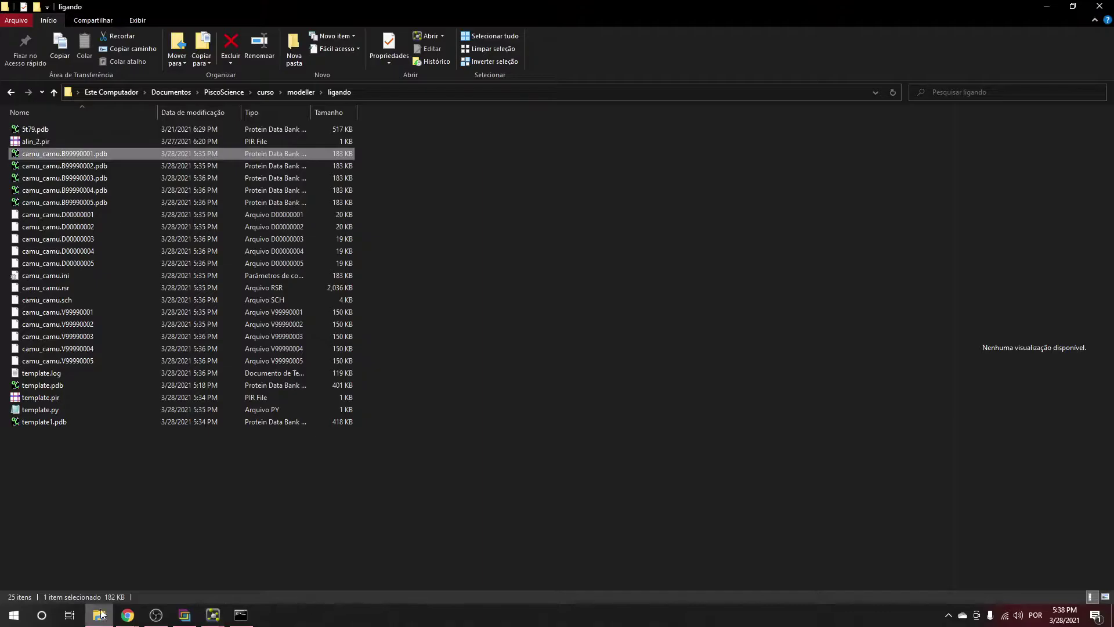
pyautogui.rightClick(164, 494)
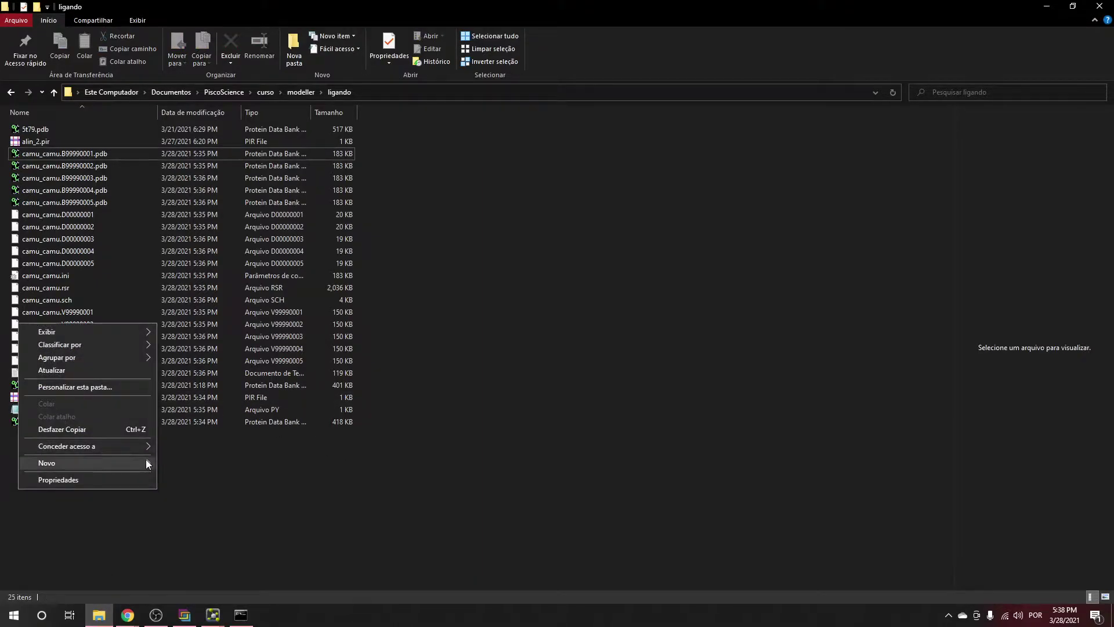
pyautogui.moveTo(145, 461)
pyautogui.click(195, 306)
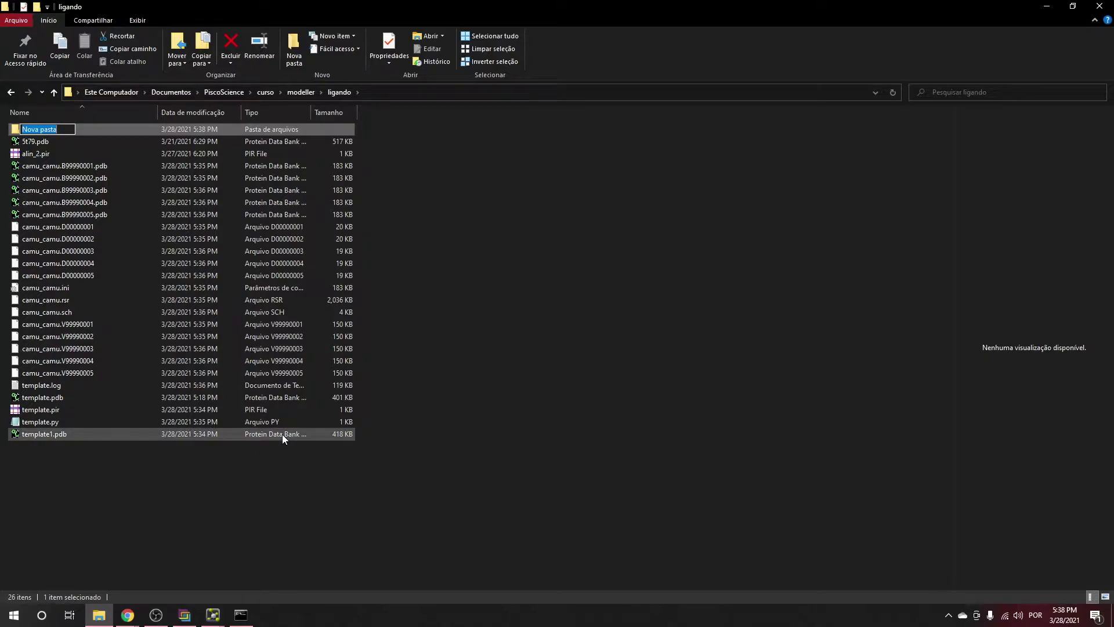
pyautogui.write('agua')
pyautogui.click(342, 478)
# Move 5t79.pdb into the agua folder and paste copies of template.pir and template.py there
pyautogui.moveTo(35, 142); pyautogui.dragTo(33, 127)
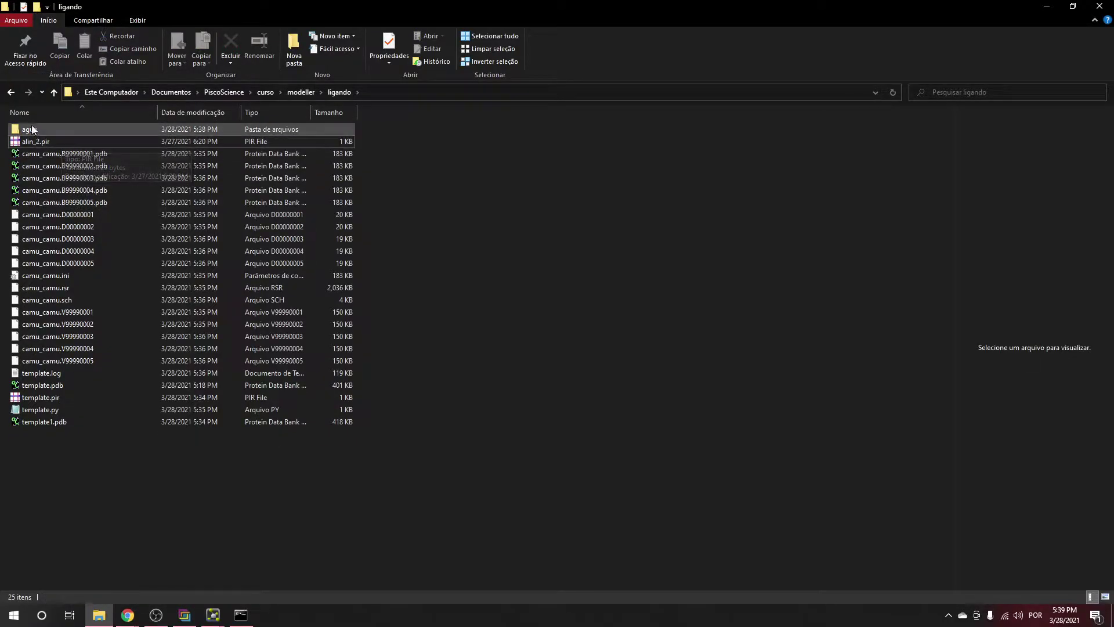
pyautogui.click(58, 409)
pyautogui.hotkey('ctrl', 'c')
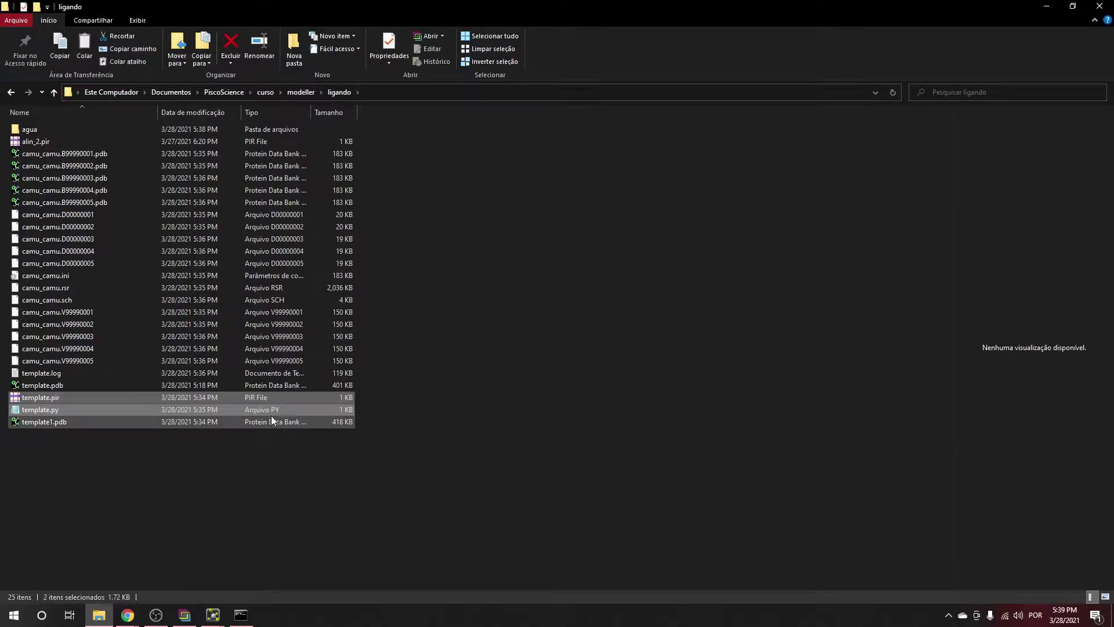
pyautogui.click(33, 128)
pyautogui.doubleClick(33, 129)
pyautogui.hotkey('ctrl', 'v')
pyautogui.click(102, 232)
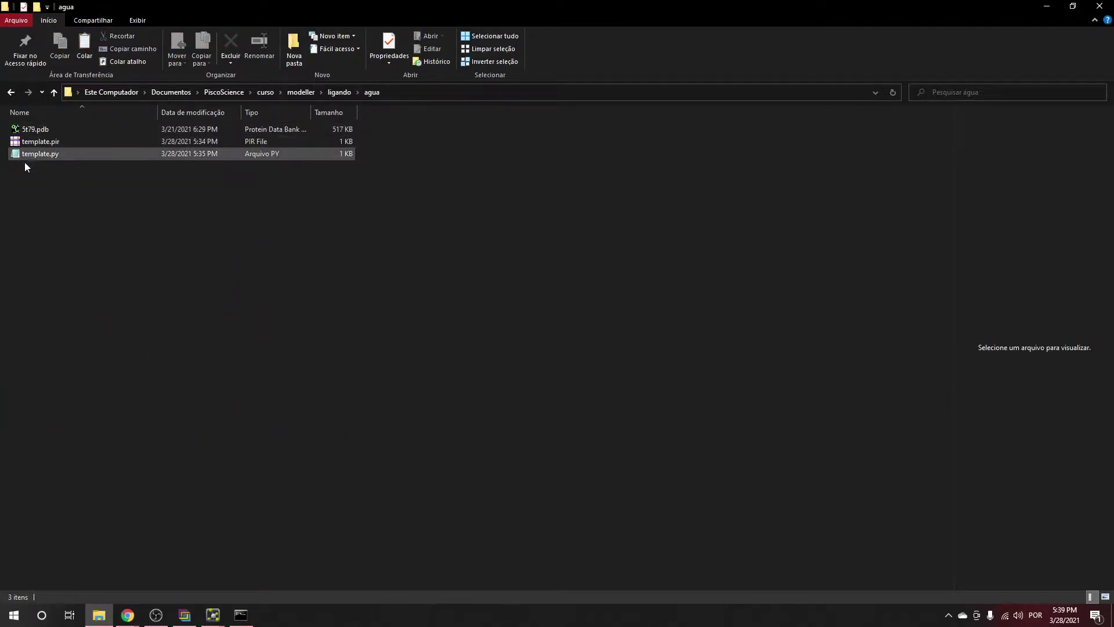
# Open 5t79.pdb from the agua folder in PyMOL, close the older PyMOL windows, and maximize the new one
pyautogui.doubleClick(38, 128)
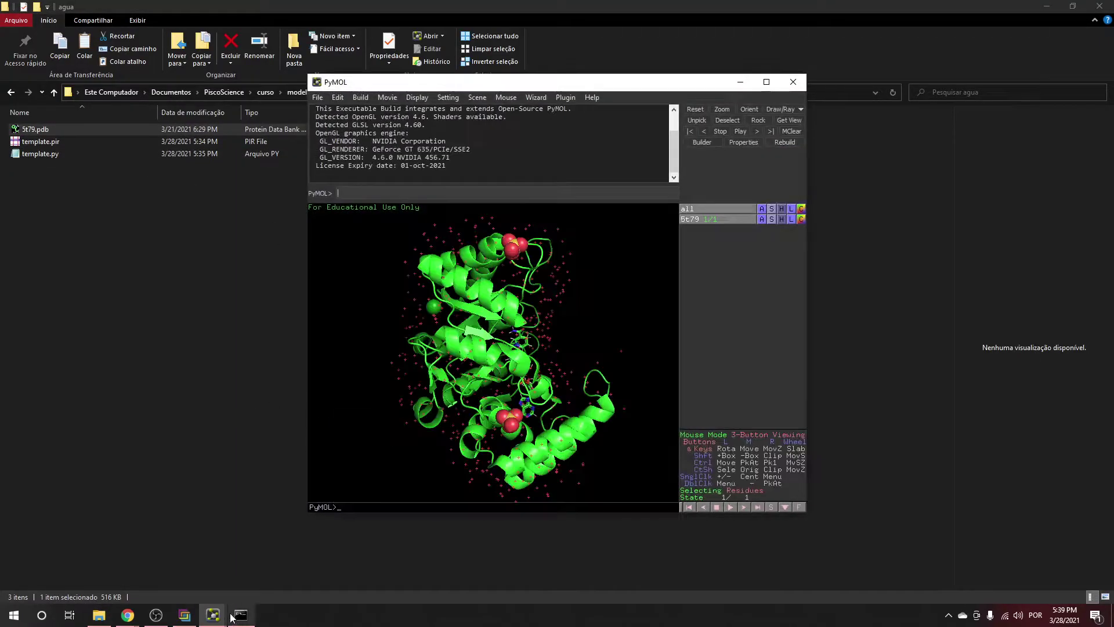
pyautogui.moveTo(212, 615)
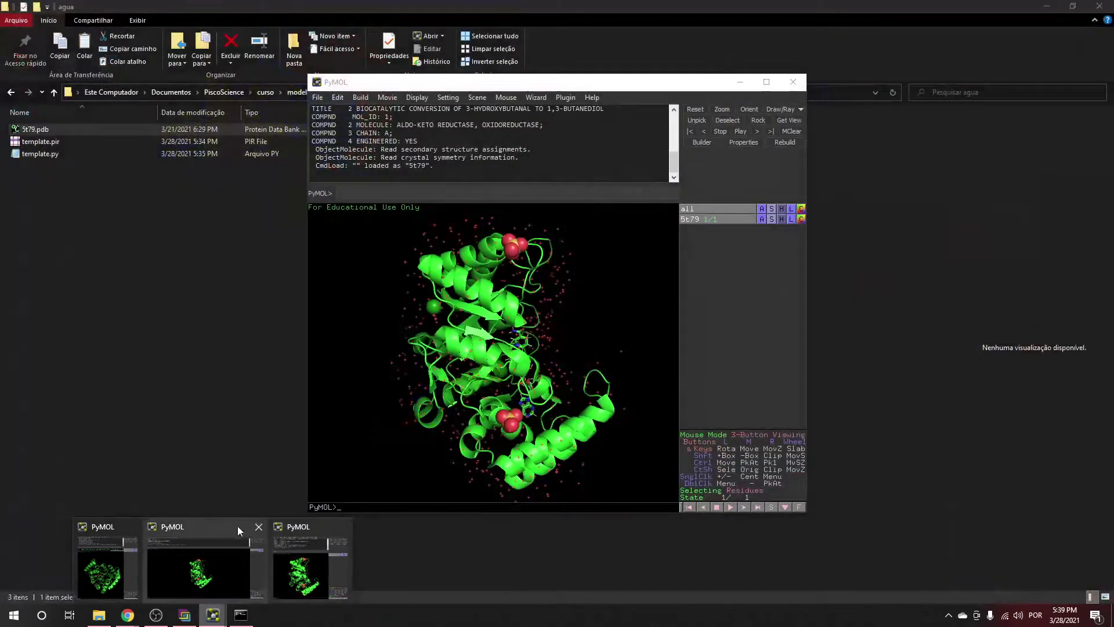
pyautogui.click(259, 526)
pyautogui.click(200, 526)
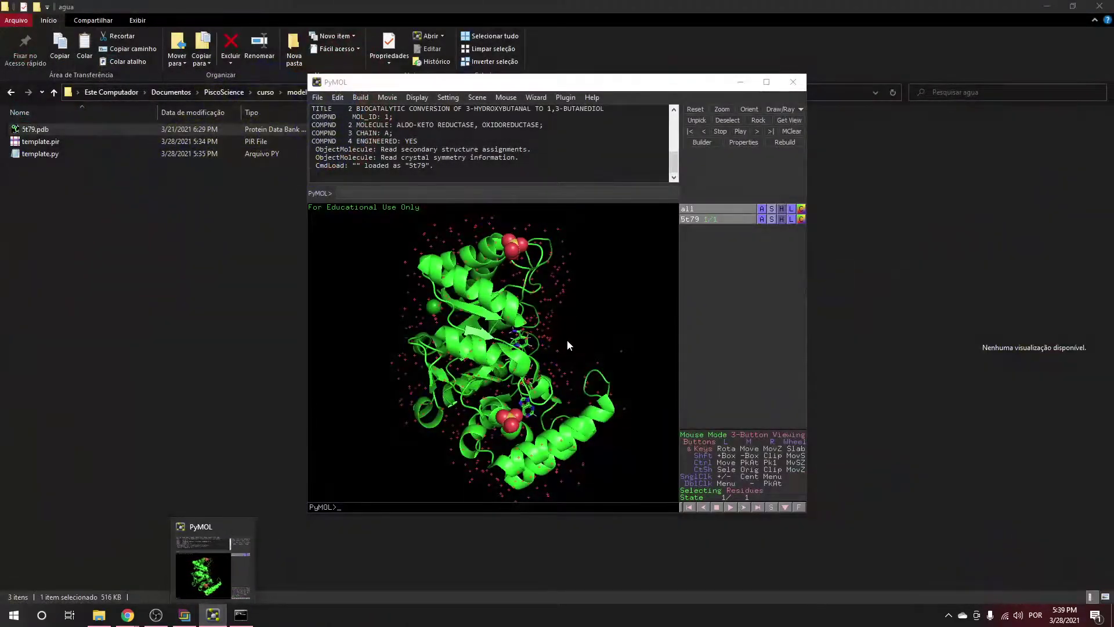
pyautogui.click(766, 82)
pyautogui.moveTo(609, 302); pyautogui.dragTo(637, 405)
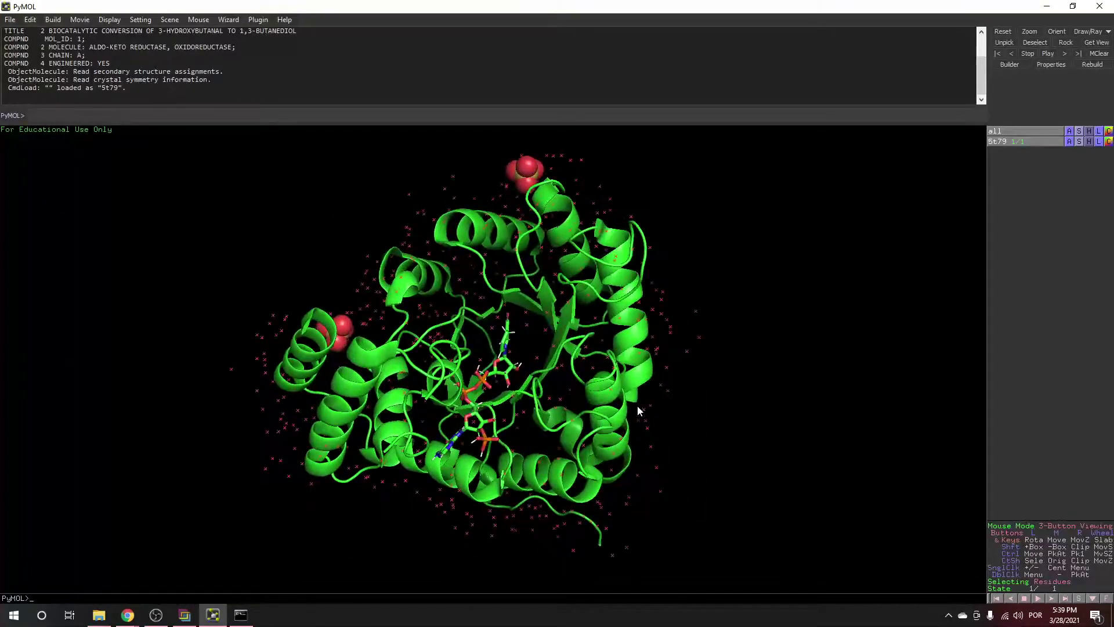
# Display the 5t79 sequence and remove the atoms of the two SO4 residues and the CL residue
pyautogui.click(1079, 598)
pyautogui.moveTo(211, 155); pyautogui.dragTo(495, 172)
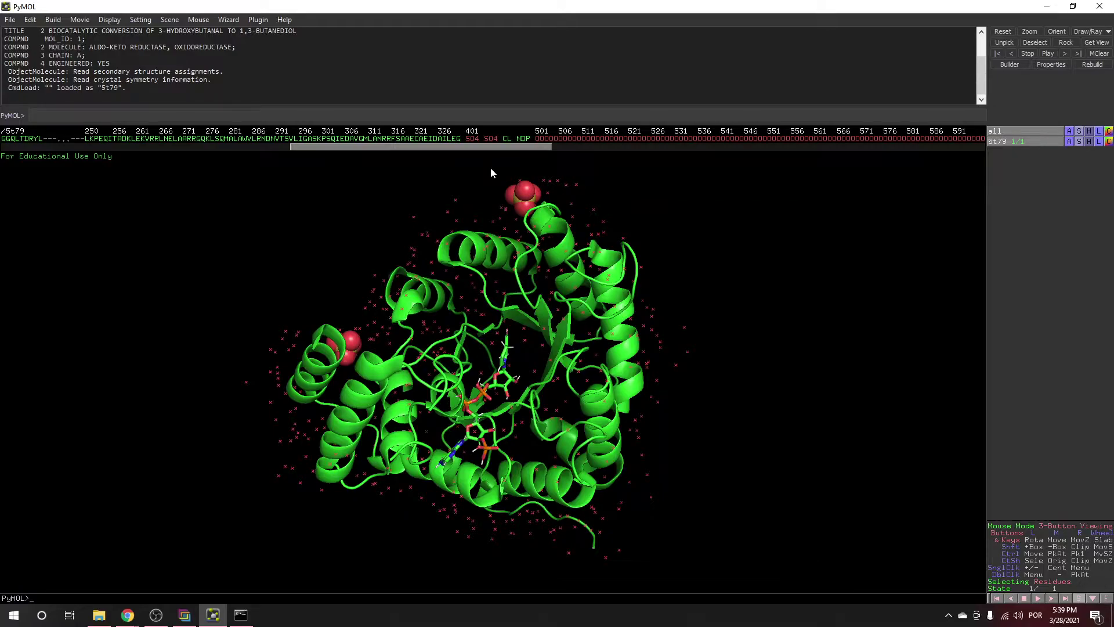
pyautogui.click(473, 140)
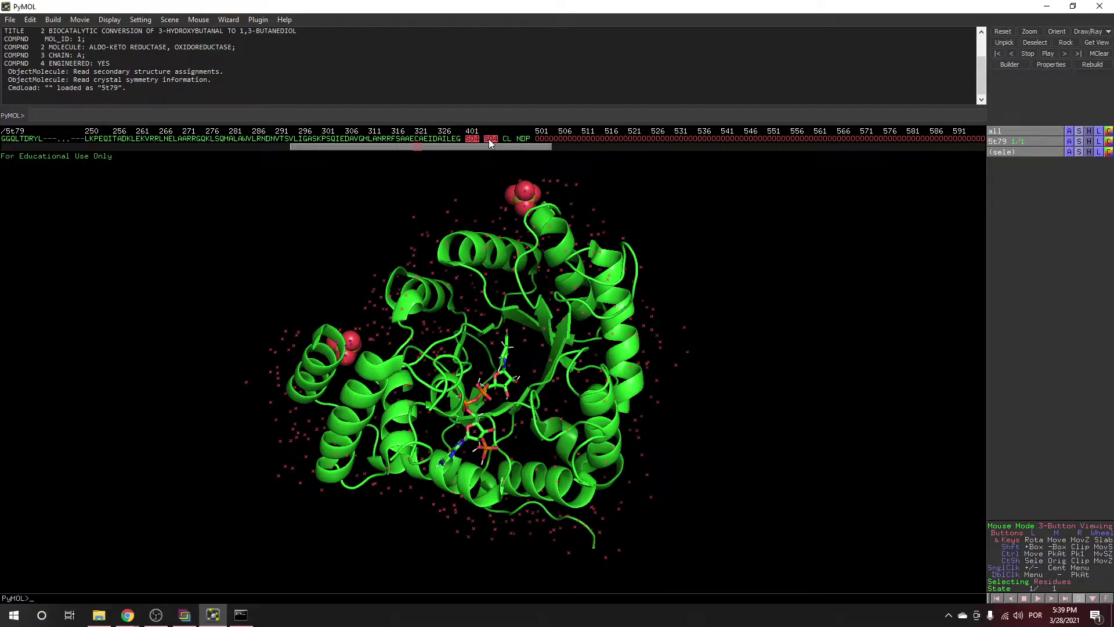
pyautogui.click(506, 141)
pyautogui.click(1070, 152)
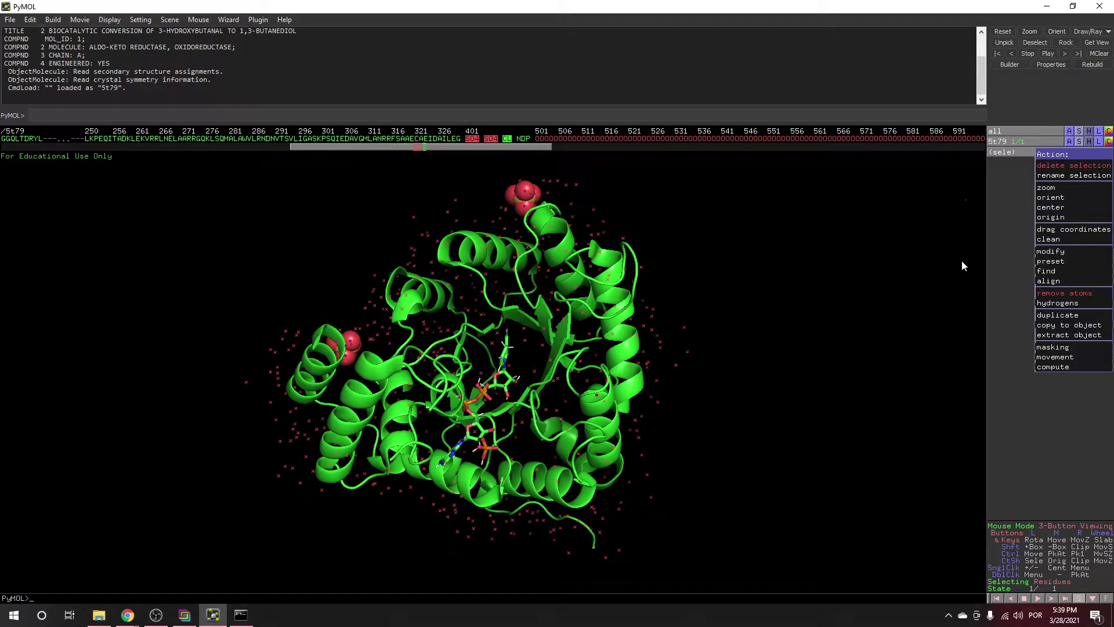
pyautogui.click(1063, 293)
# Remove the hydrogens from the NDP 404 ligand and clear the selection highlight
pyautogui.middleClick(509, 342)
pyautogui.moveTo(509, 341); pyautogui.dragTo(505, 375, button='right')
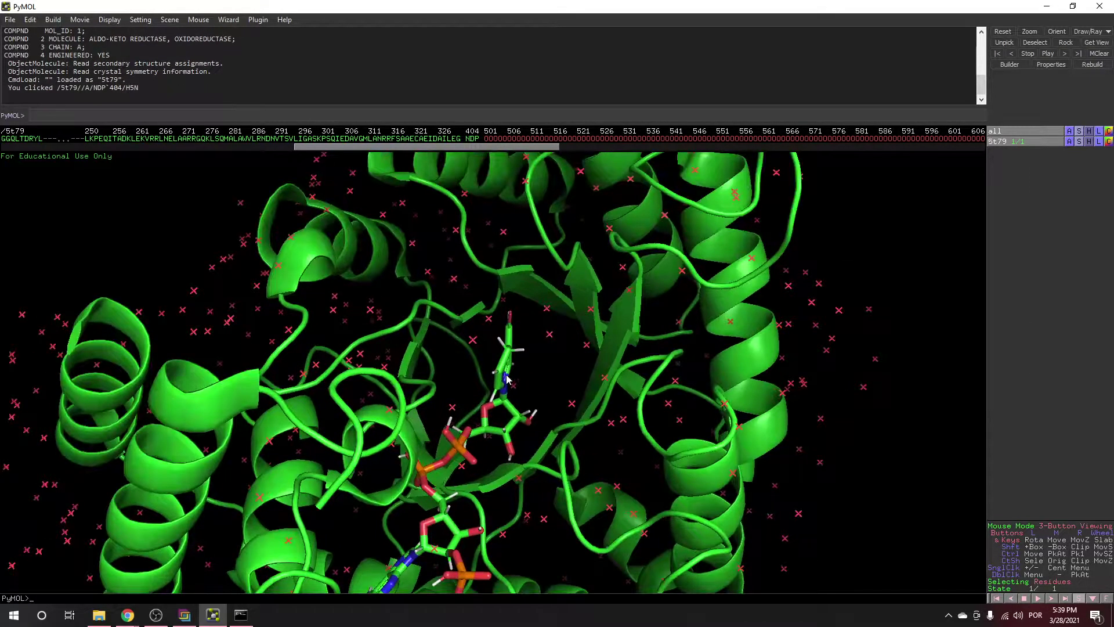
pyautogui.click(505, 378)
pyautogui.moveTo(506, 378); pyautogui.dragTo(395, 417)
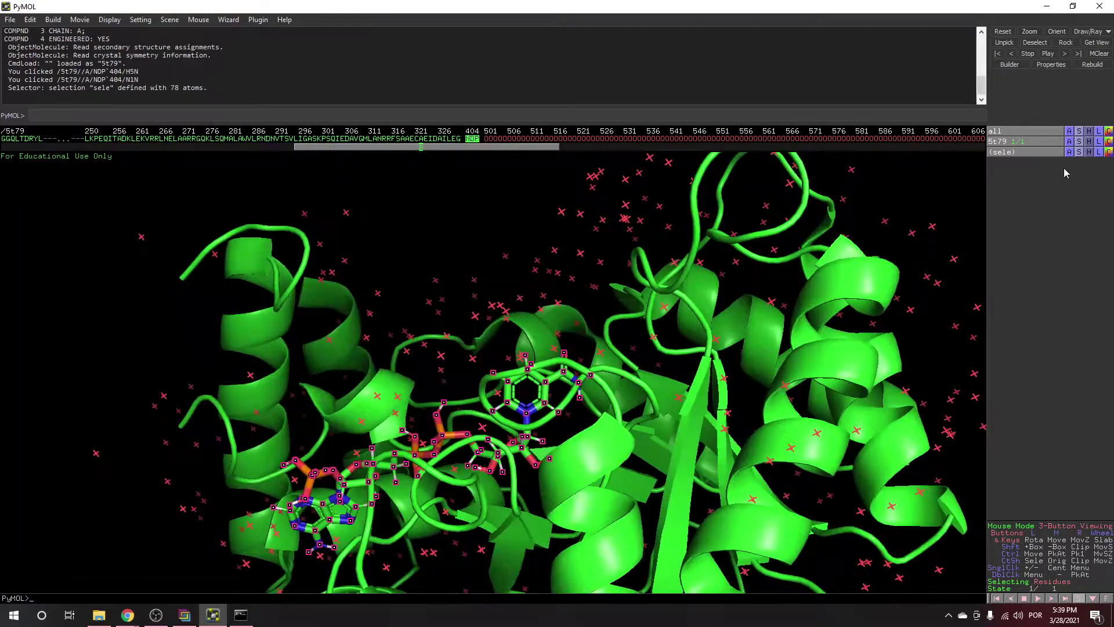
pyautogui.click(1069, 152)
pyautogui.moveTo(1069, 303)
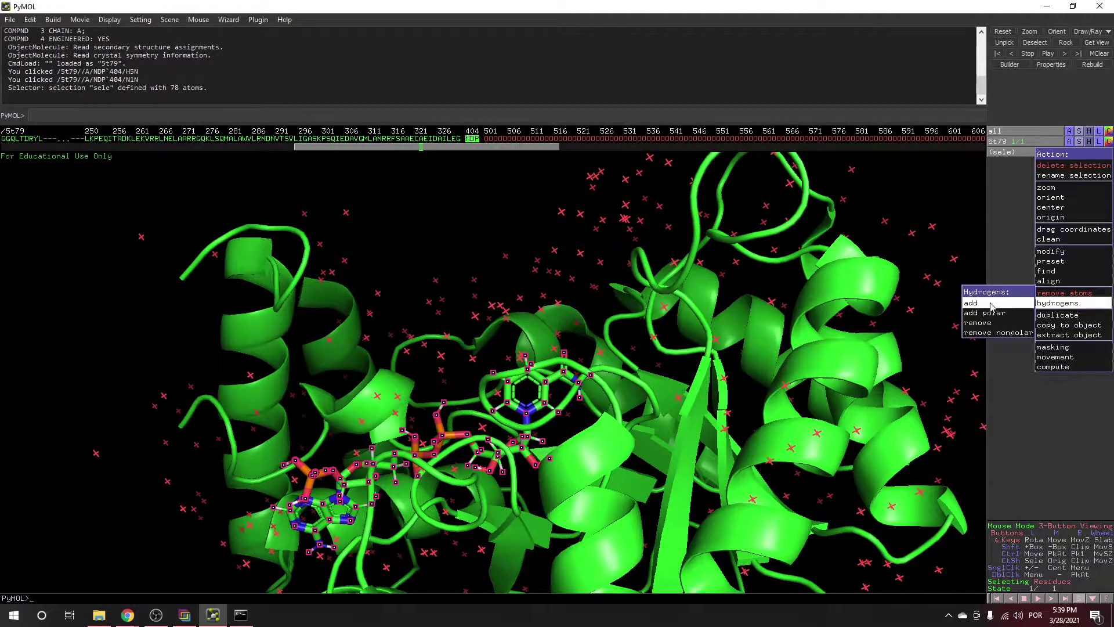
pyautogui.click(978, 323)
pyautogui.moveTo(536, 323); pyautogui.dragTo(882, 427)
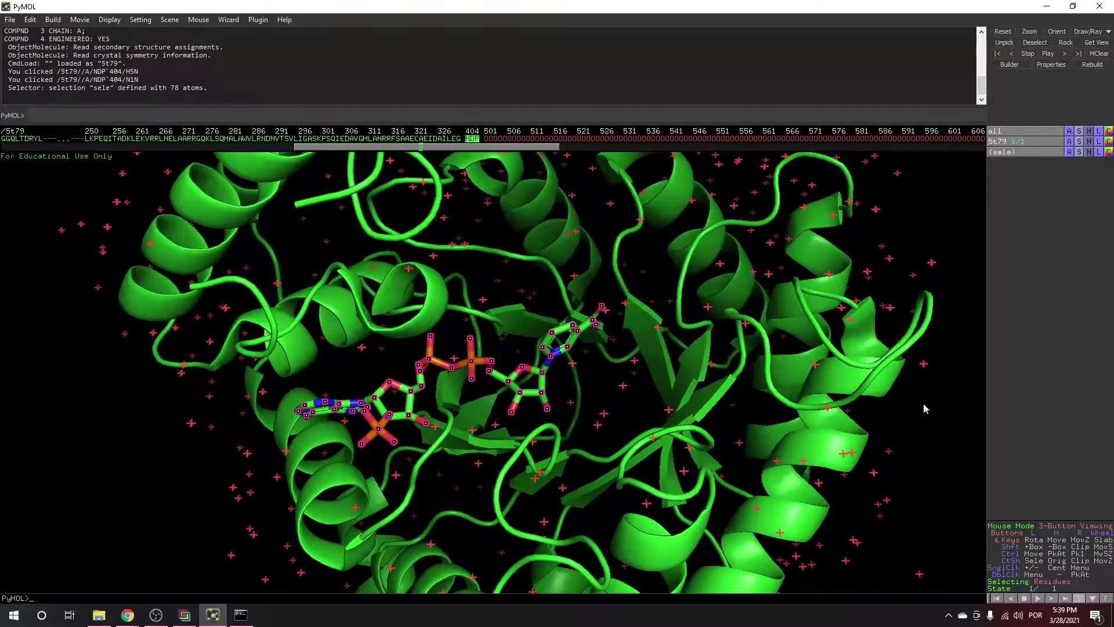
pyautogui.click(944, 409)
# Show the whole 5t79 structure as lines to reveal the side chains around the NDP ligand
pyautogui.moveTo(812, 406); pyautogui.dragTo(530, 384)
pyautogui.moveTo(503, 407); pyautogui.dragTo(567, 367)
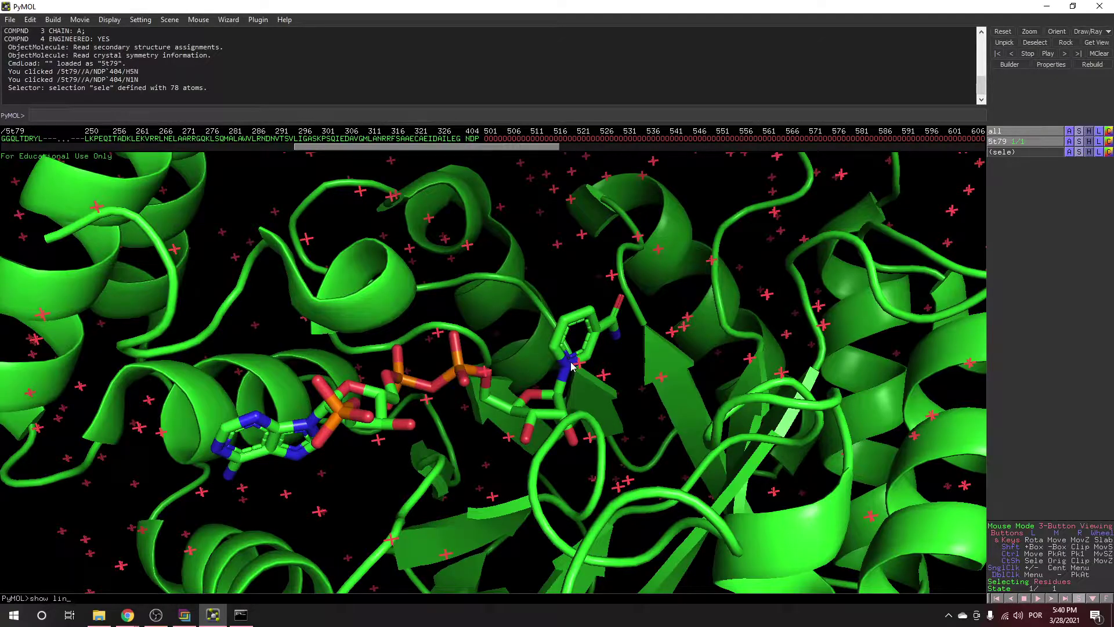
pyautogui.write('es')
pyautogui.press('Return')
pyautogui.moveTo(571, 366); pyautogui.dragTo(503, 439)
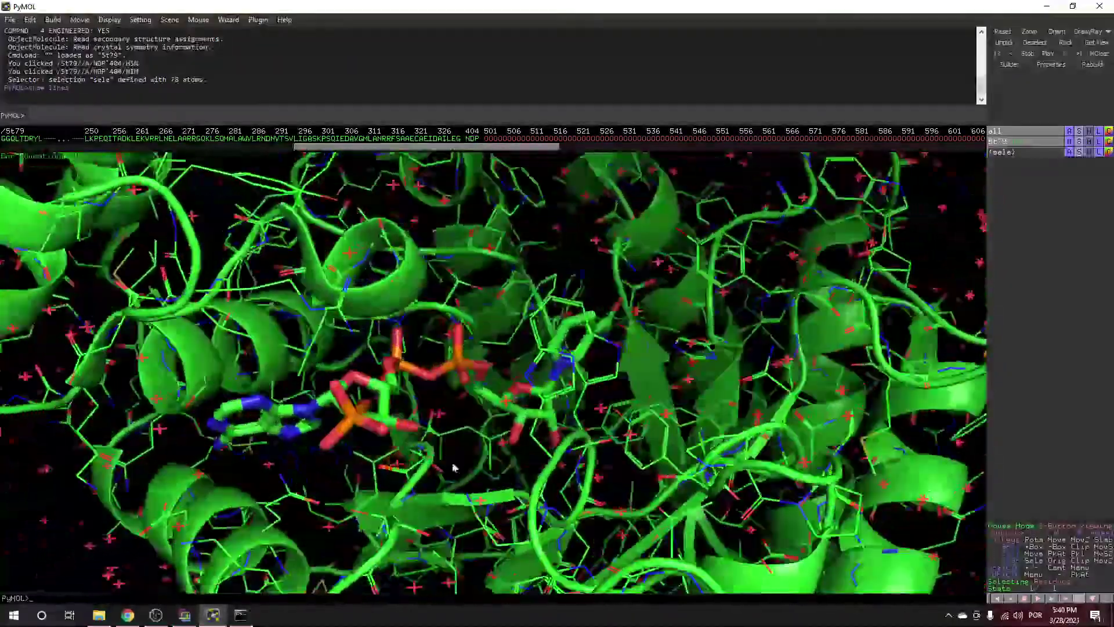
# Switch to the Google Meet call in Chrome, admit the waiting participant, and return to PyMOL
pyautogui.moveTo(127, 615)
pyautogui.click(58, 560)
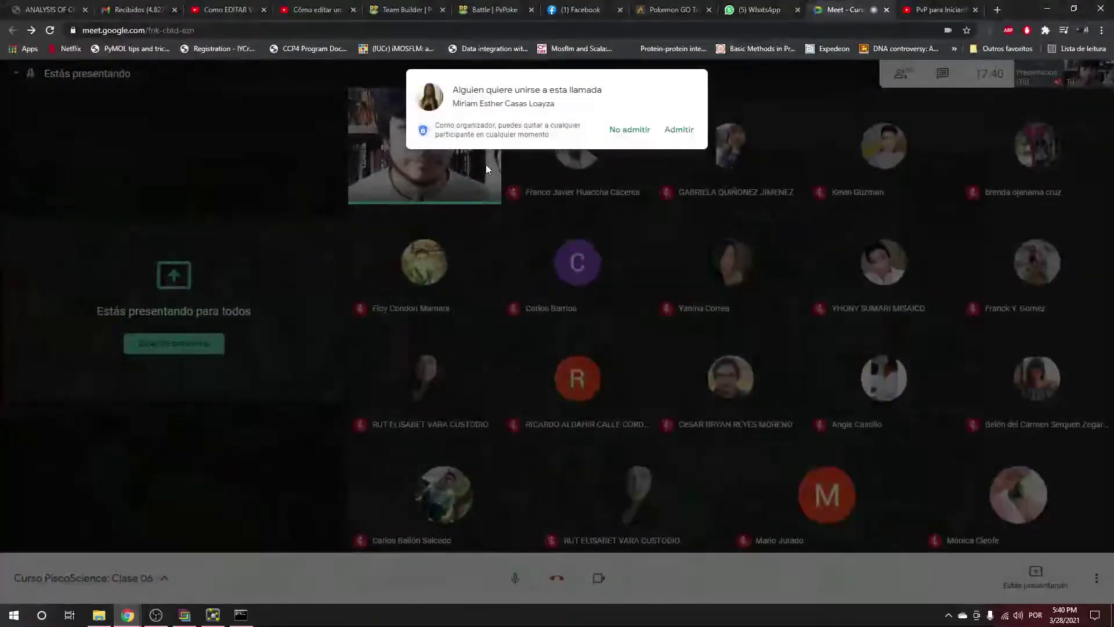
pyautogui.click(697, 135)
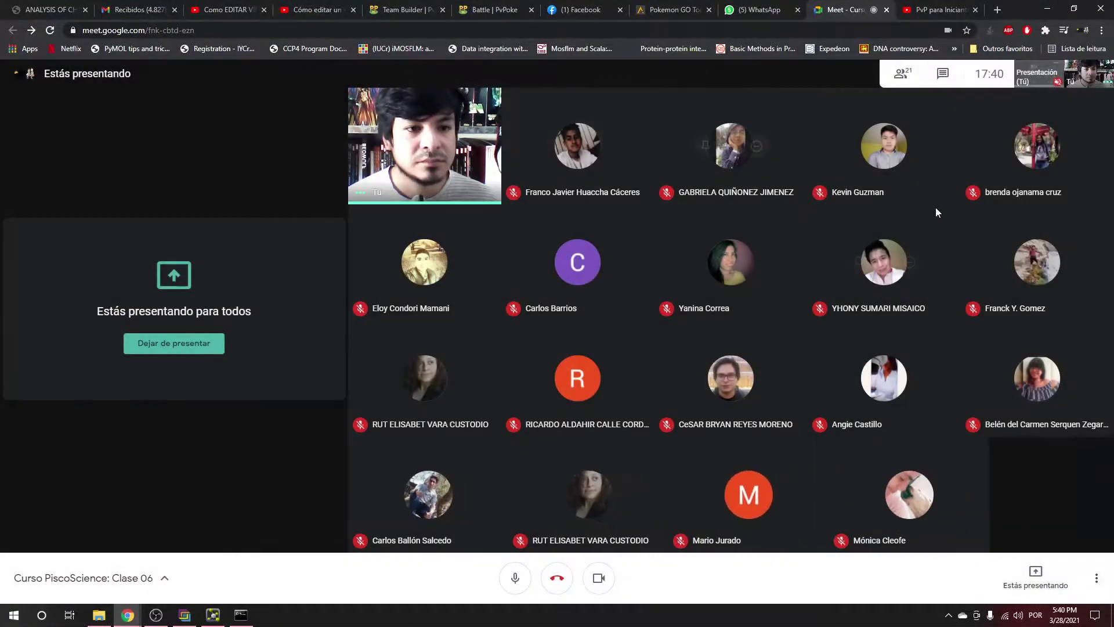
pyautogui.click(1047, 9)
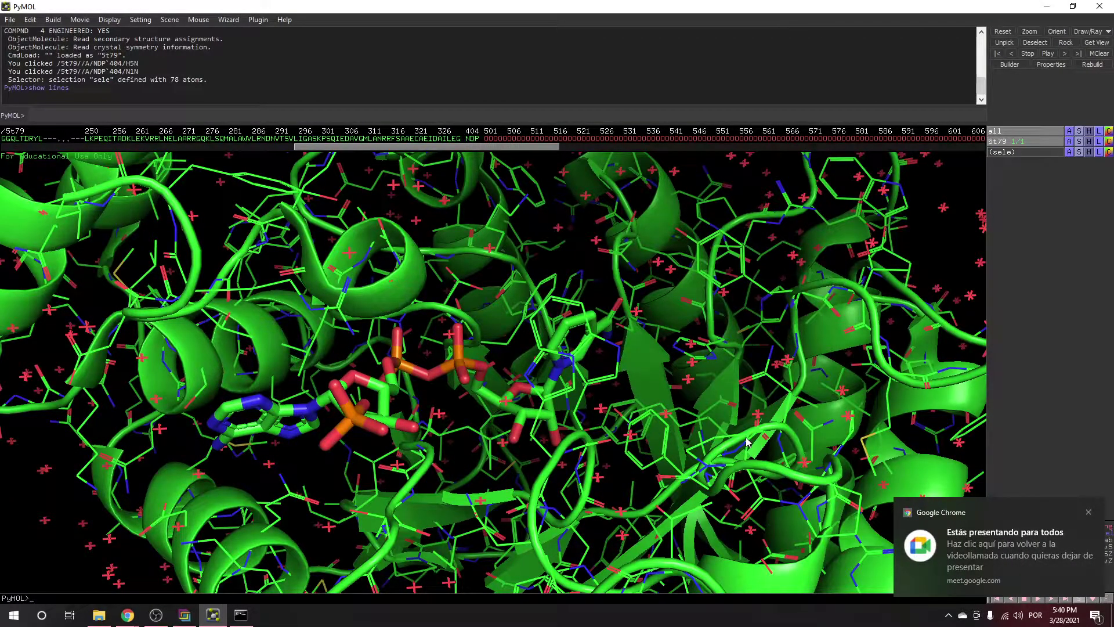
pyautogui.click(1089, 512)
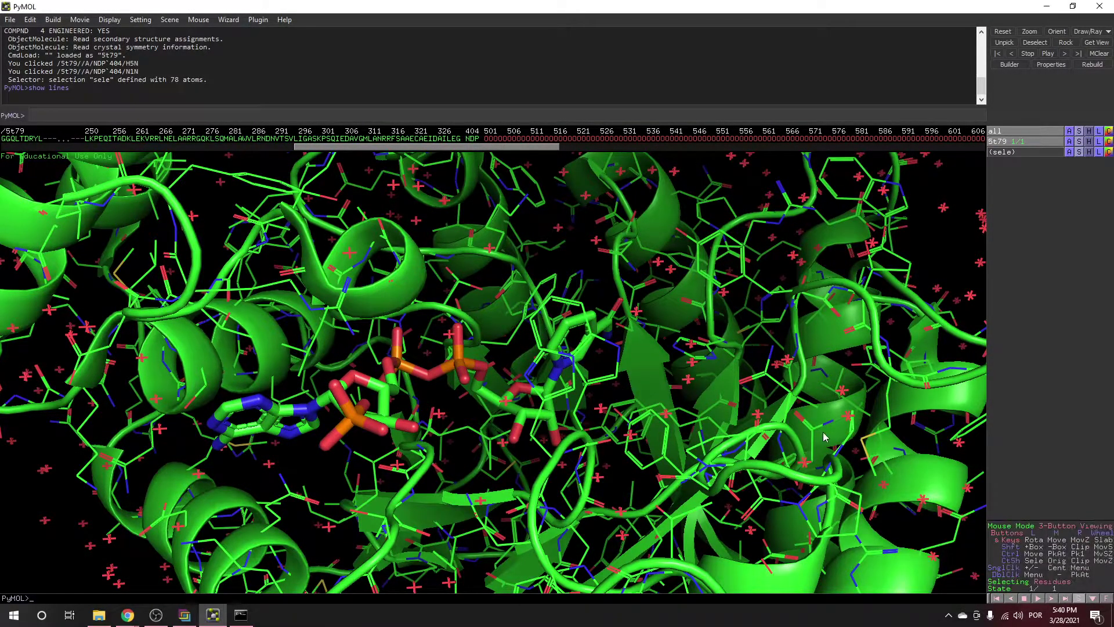
# Select water molecules HOH 569 and HOH 597 next to the NDP ligand to mark them for keeping
pyautogui.moveTo(505, 383); pyautogui.dragTo(388, 424)
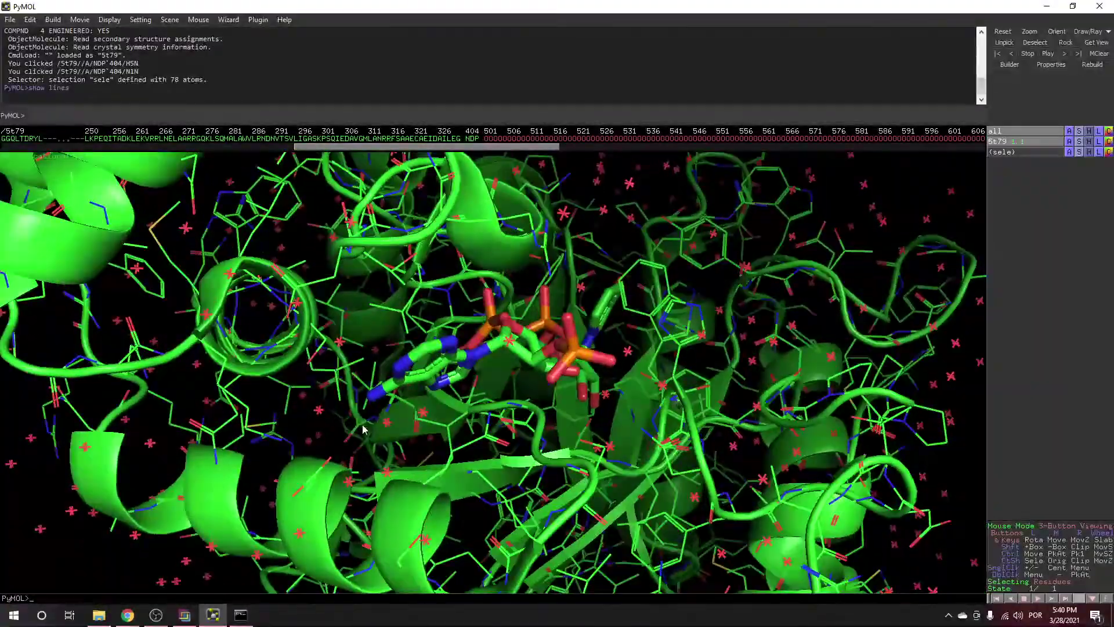
pyautogui.click(494, 449)
pyautogui.moveTo(495, 448); pyautogui.dragTo(489, 446)
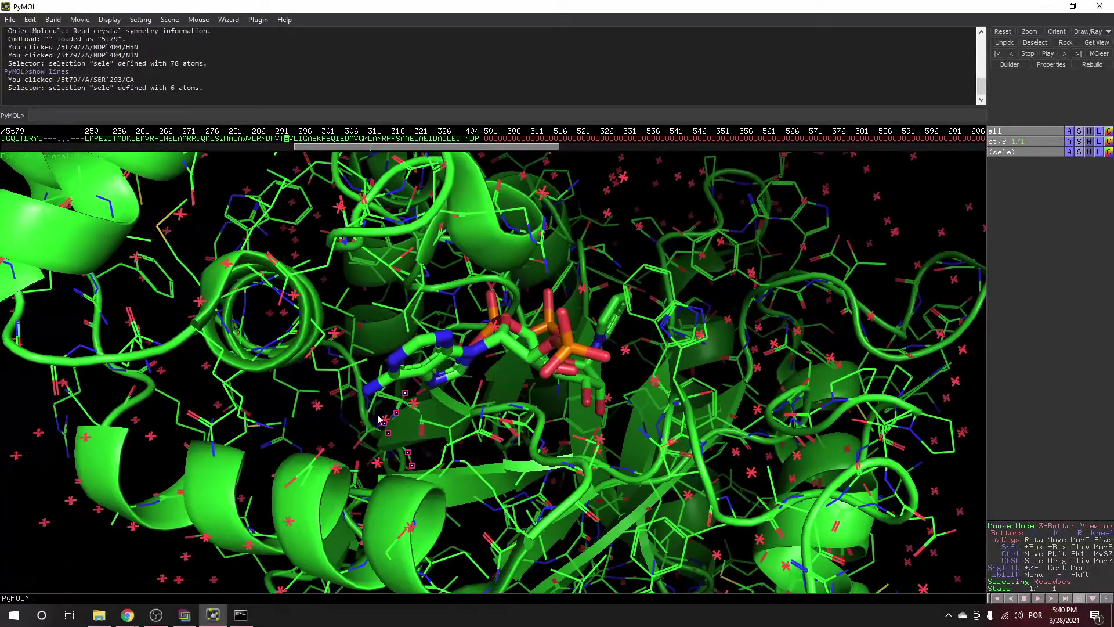
pyautogui.click(344, 420)
pyautogui.moveTo(360, 400); pyautogui.dragTo(342, 441, button='right')
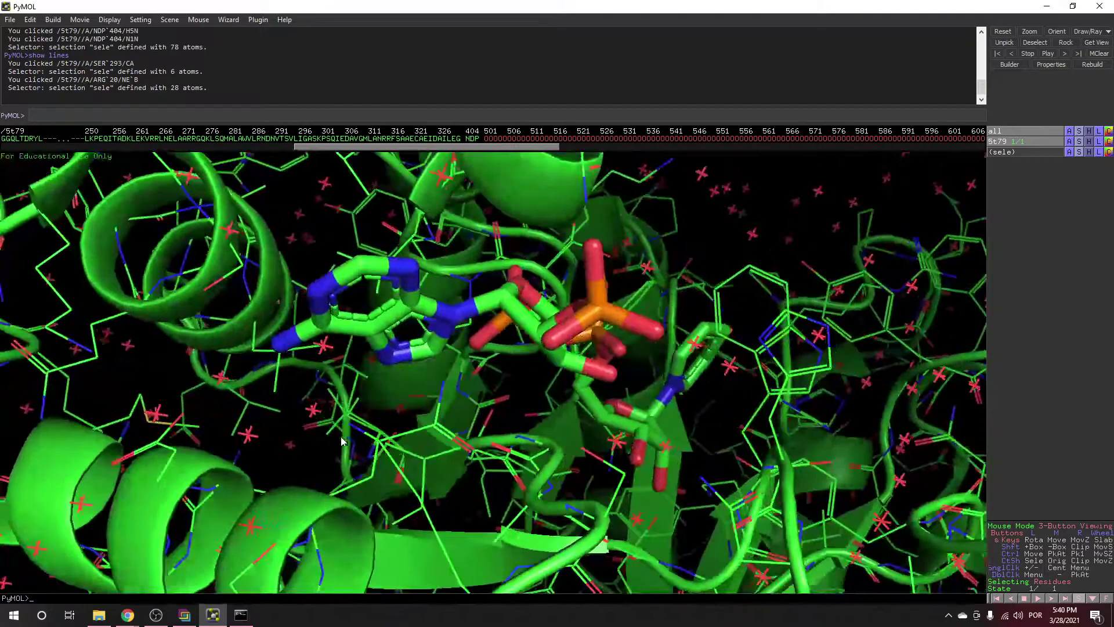
pyautogui.click(314, 412)
pyautogui.moveTo(313, 412); pyautogui.dragTo(284, 290)
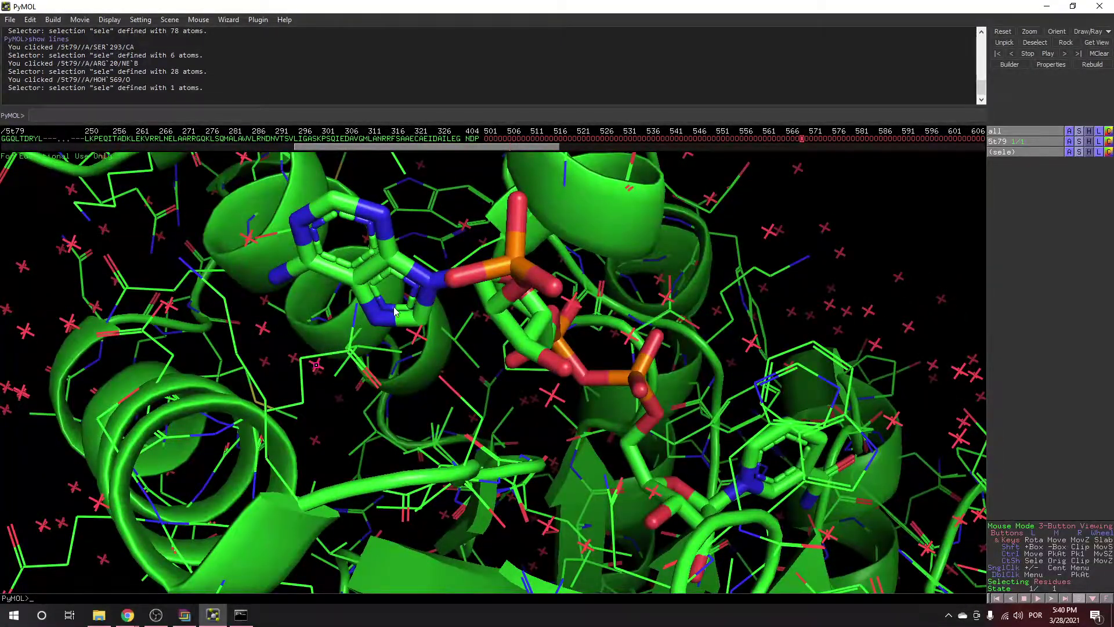
pyautogui.moveTo(617, 389); pyautogui.dragTo(286, 255)
pyautogui.moveTo(229, 333); pyautogui.dragTo(444, 348)
pyautogui.click(450, 399)
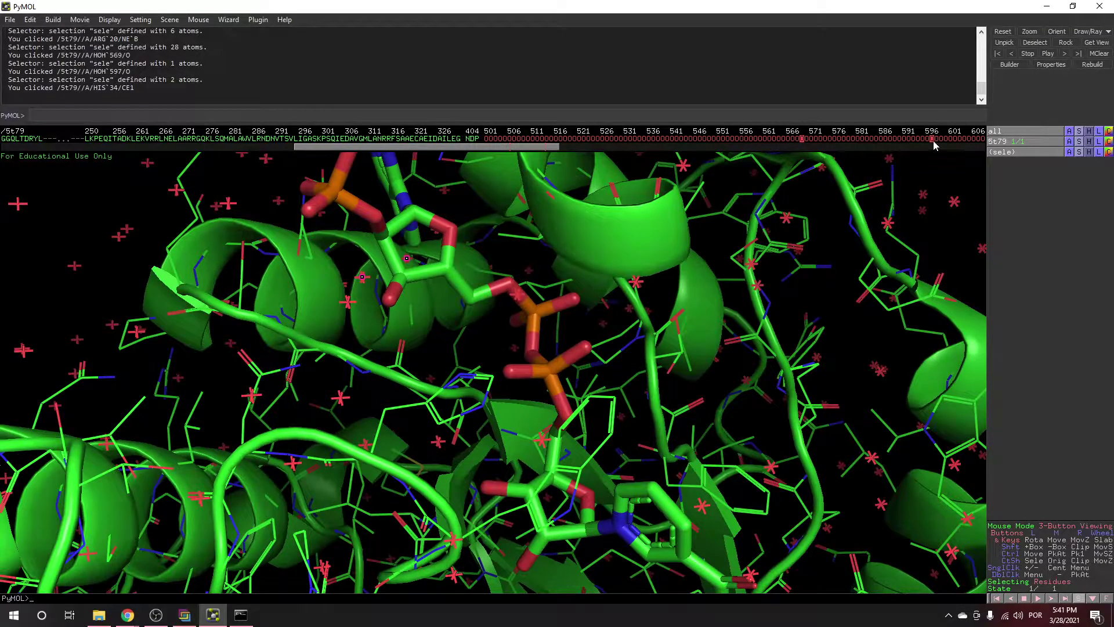
pyautogui.moveTo(447, 429); pyautogui.dragTo(505, 321)
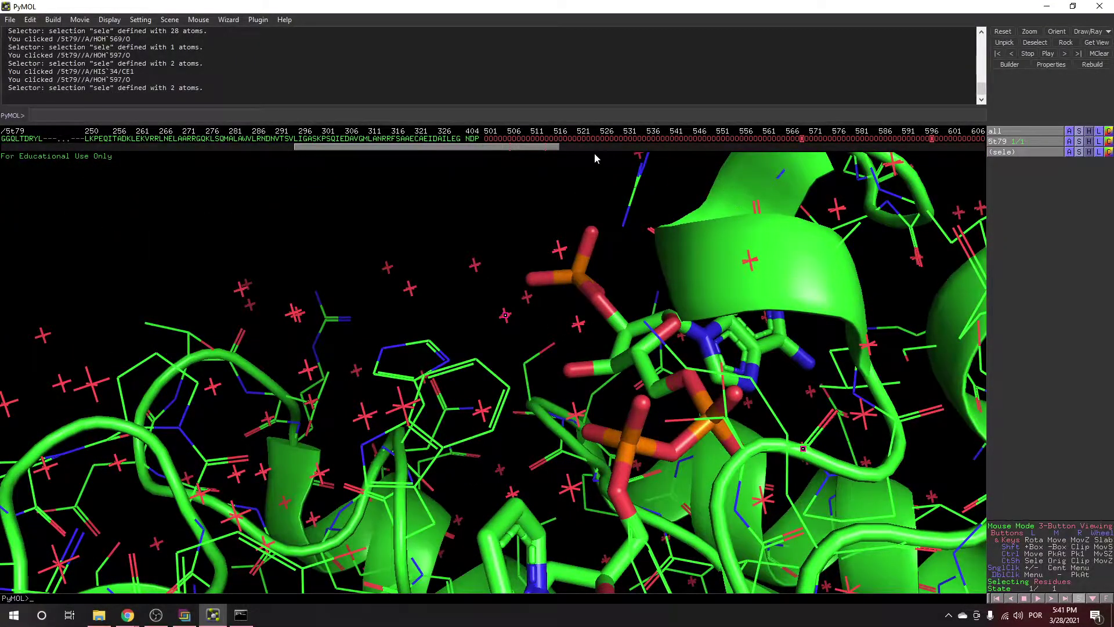
# Remove the atoms of the first block of waters, from 501 to about 650, except waters 569 and 597
pyautogui.moveTo(546, 149); pyautogui.dragTo(593, 158)
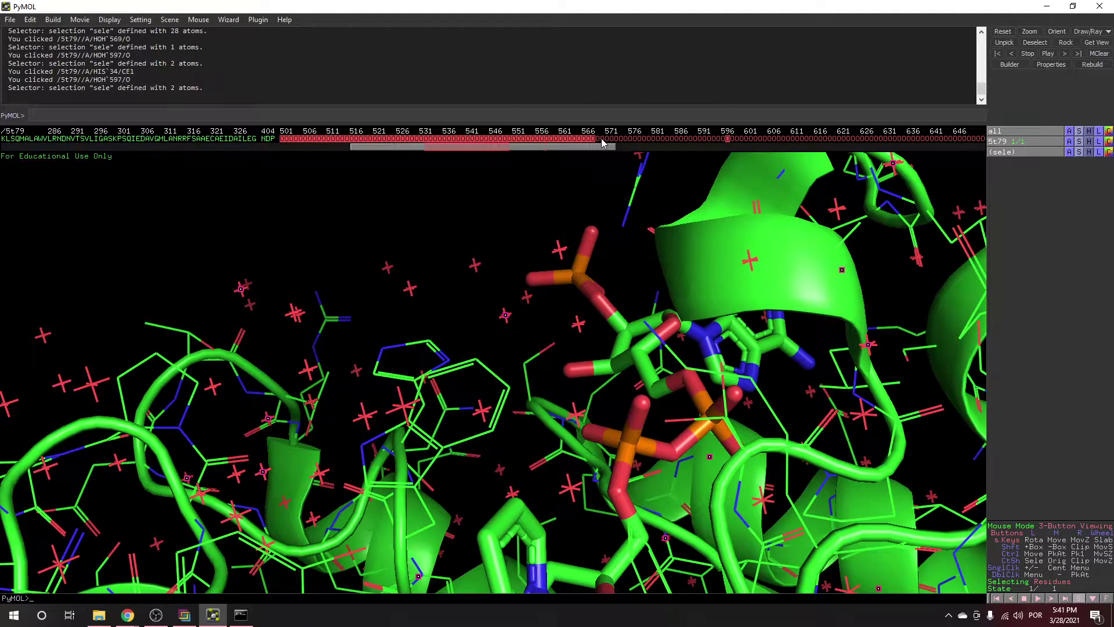
pyautogui.moveTo(715, 142); pyautogui.dragTo(1008, 147)
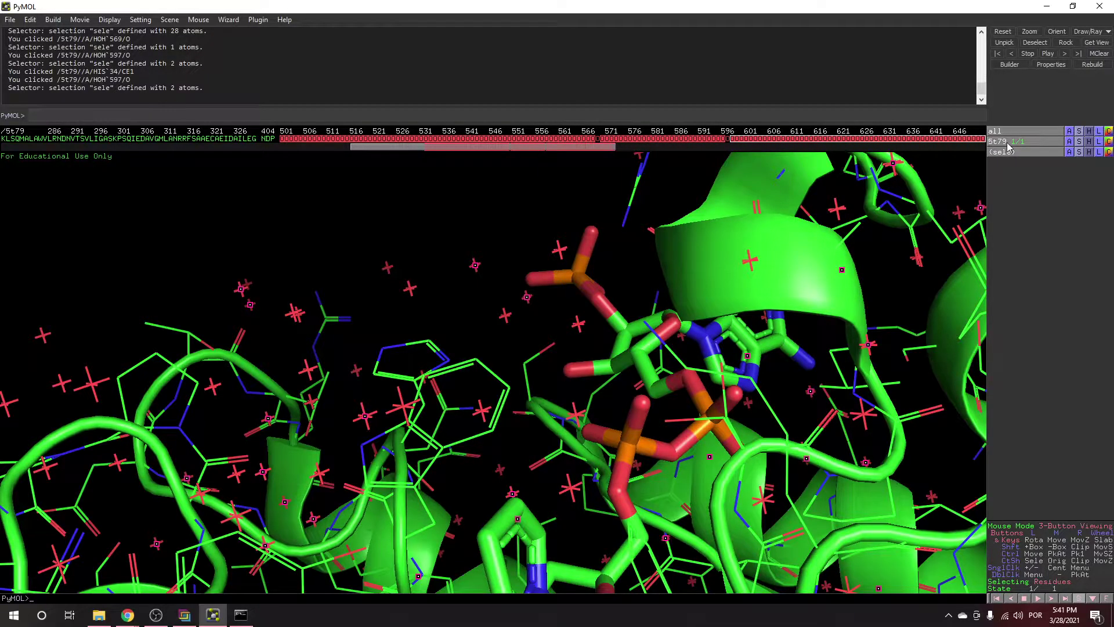
pyautogui.click(1072, 153)
pyautogui.click(1043, 295)
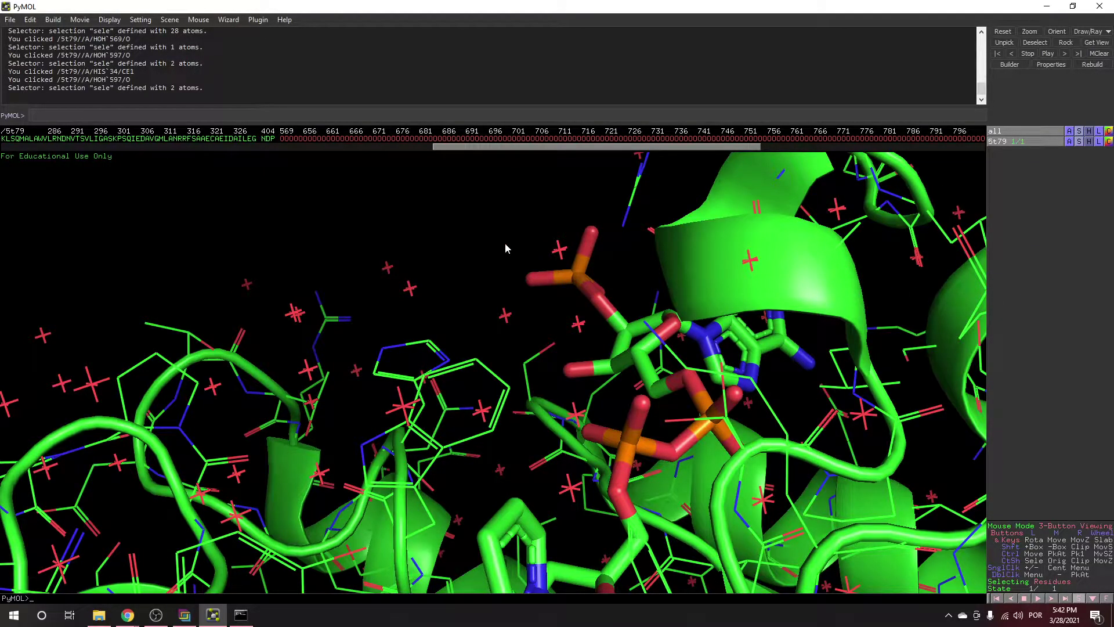
# Examine the waters left around the NDP ligand and pick HOH 597 to identify it in the sequence
pyautogui.moveTo(495, 366); pyautogui.dragTo(472, 404, button='right')
pyautogui.moveTo(472, 405); pyautogui.dragTo(434, 265)
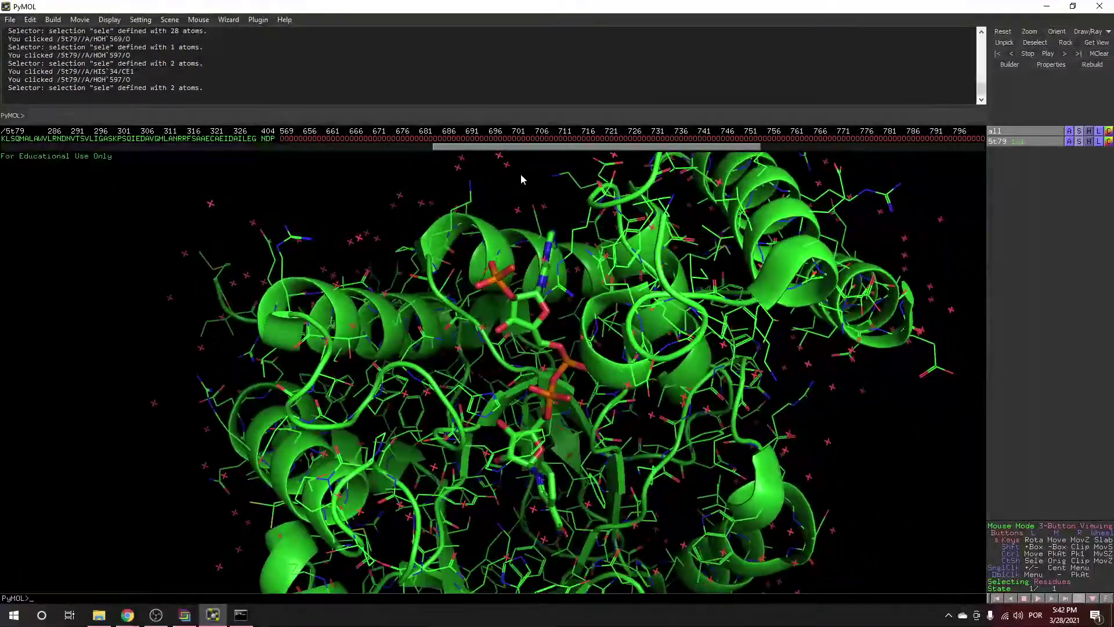
pyautogui.moveTo(519, 154); pyautogui.dragTo(747, 159)
pyautogui.moveTo(550, 404); pyautogui.dragTo(480, 341)
pyautogui.moveTo(480, 341); pyautogui.dragTo(480, 281, button='right')
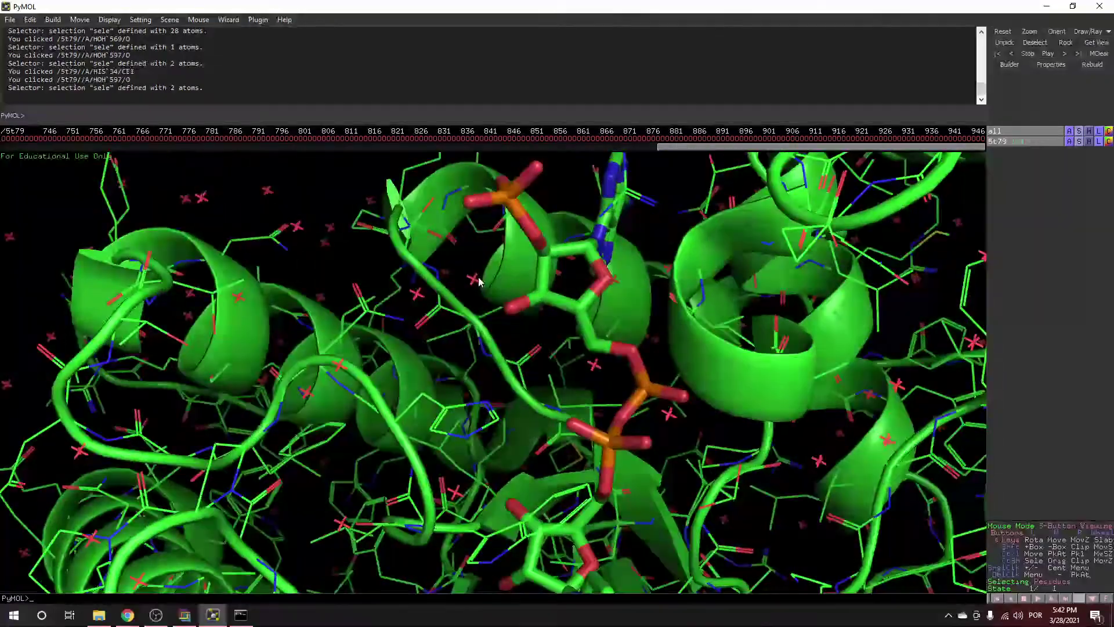
pyautogui.click(479, 280)
pyautogui.moveTo(503, 385); pyautogui.dragTo(491, 219, button='right')
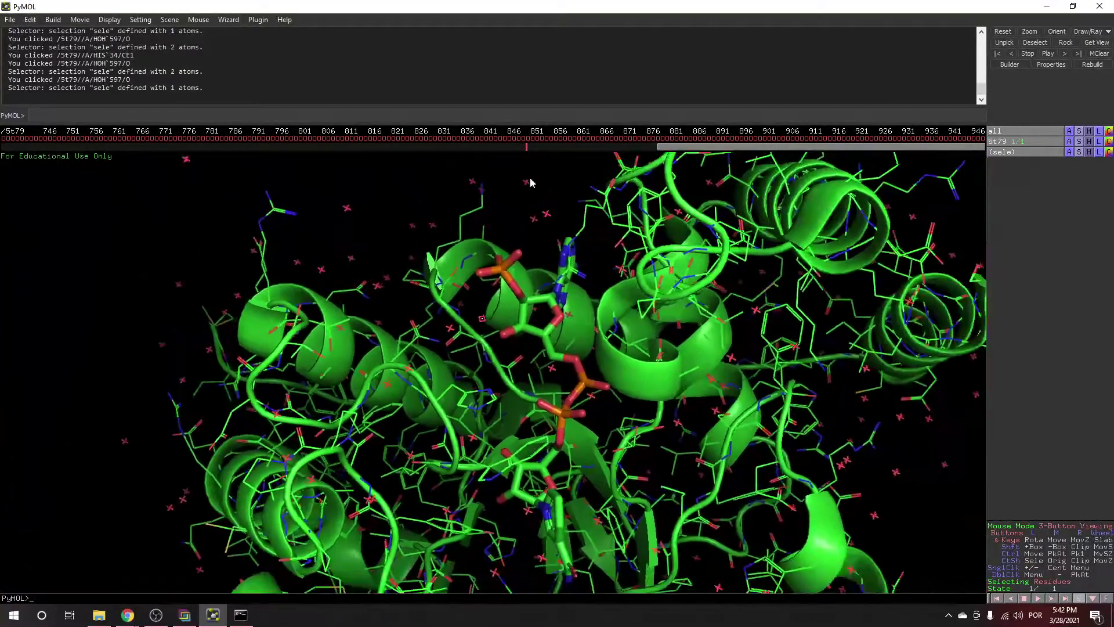
# Select all waters after 569 and 597 through the end of the sequence and remove their atoms
pyautogui.moveTo(738, 153); pyautogui.dragTo(418, 152)
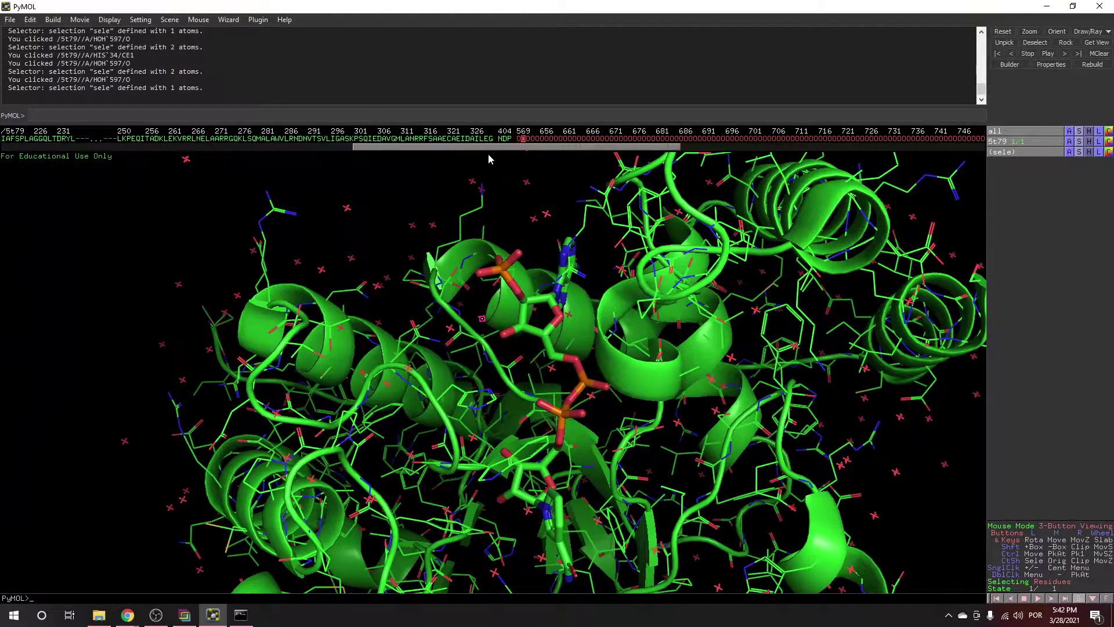
pyautogui.moveTo(543, 299); pyautogui.dragTo(536, 406)
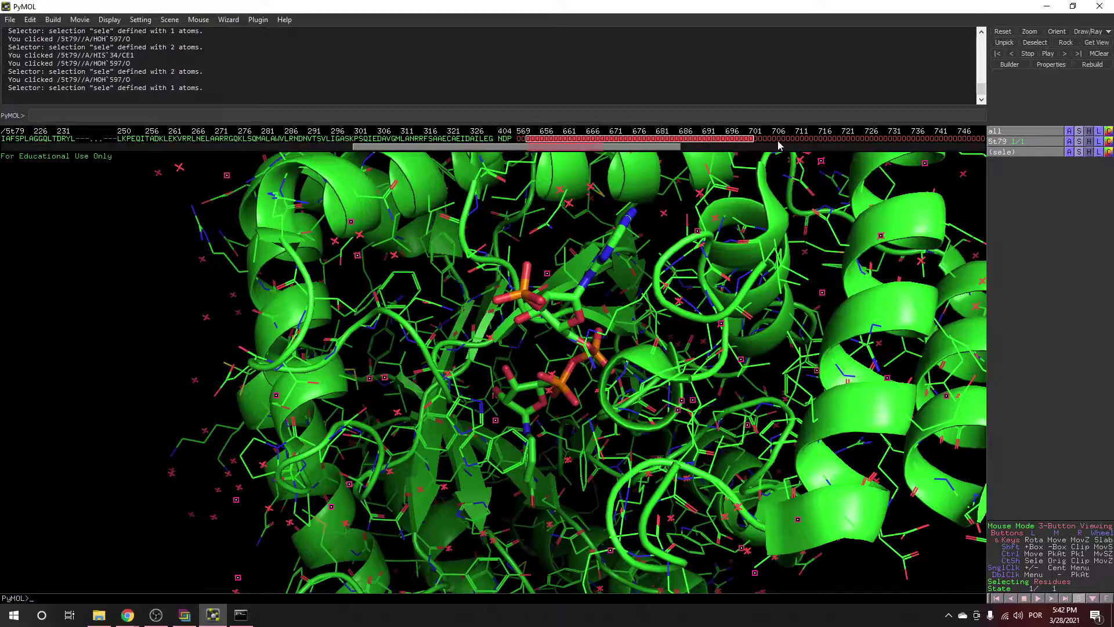
pyautogui.moveTo(668, 152); pyautogui.dragTo(821, 152)
pyautogui.moveTo(568, 144); pyautogui.dragTo(930, 145)
pyautogui.moveTo(763, 153); pyautogui.dragTo(971, 158)
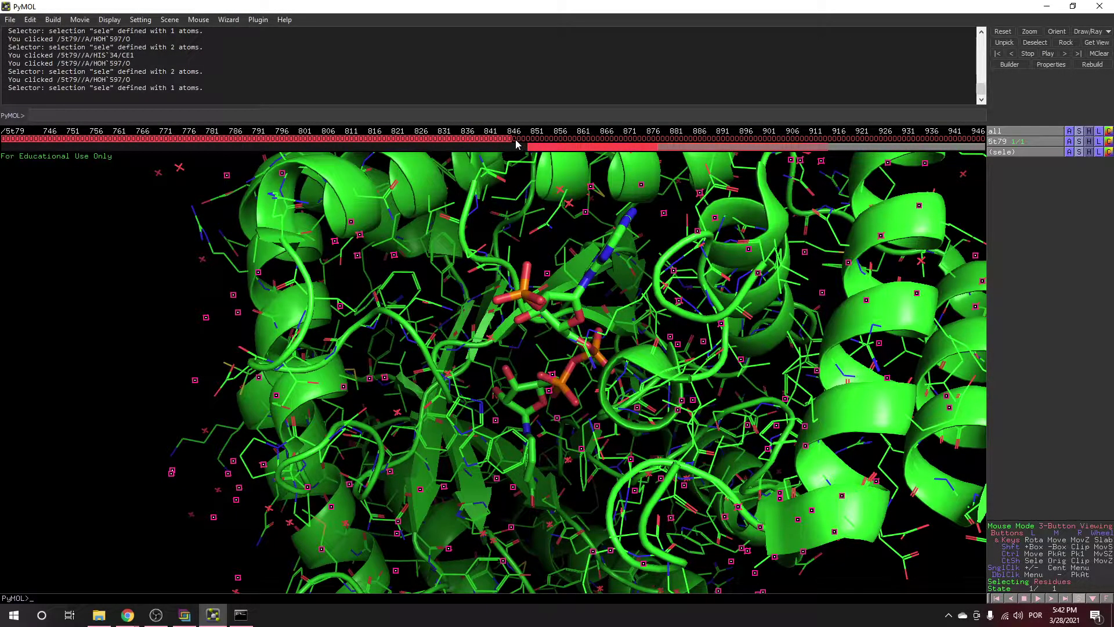
pyautogui.click(1069, 152)
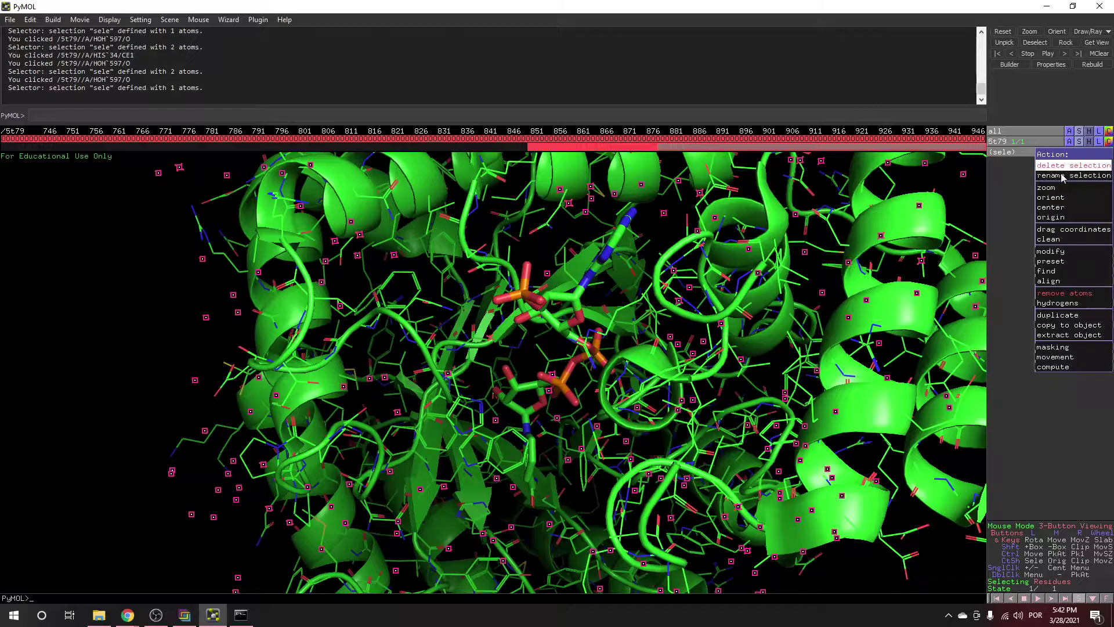
pyautogui.click(1062, 296)
# Inspect the two kept waters, HOH 569 and HOH 597, beside the NDP ligand
pyautogui.moveTo(610, 389); pyautogui.dragTo(489, 382)
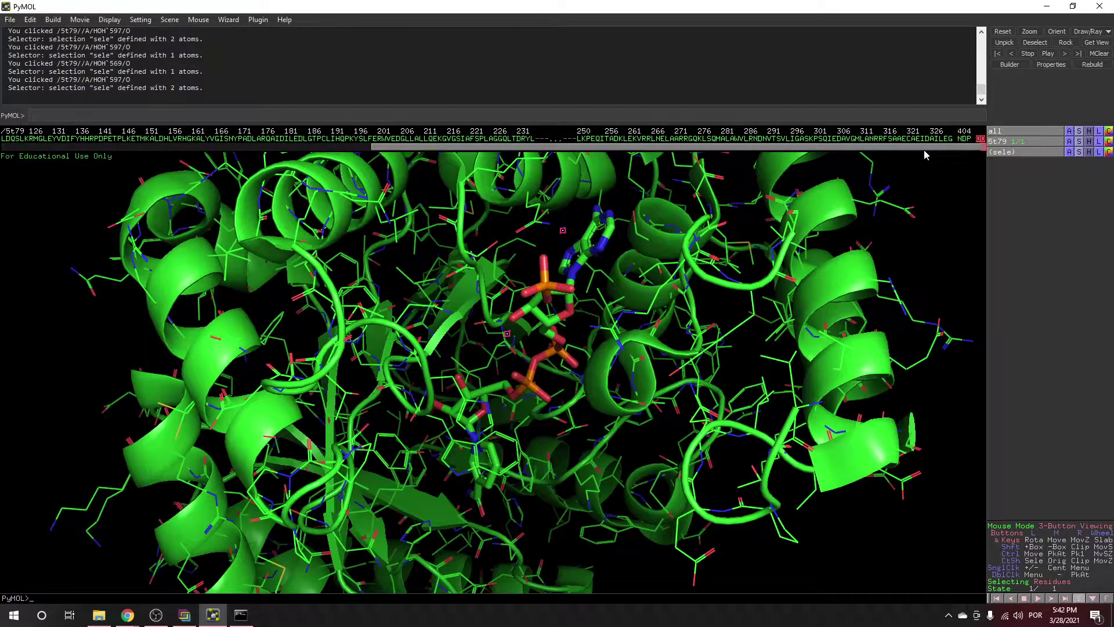
pyautogui.moveTo(917, 148); pyautogui.dragTo(883, 150)
pyautogui.moveTo(883, 157); pyautogui.dragTo(795, 342, button='right')
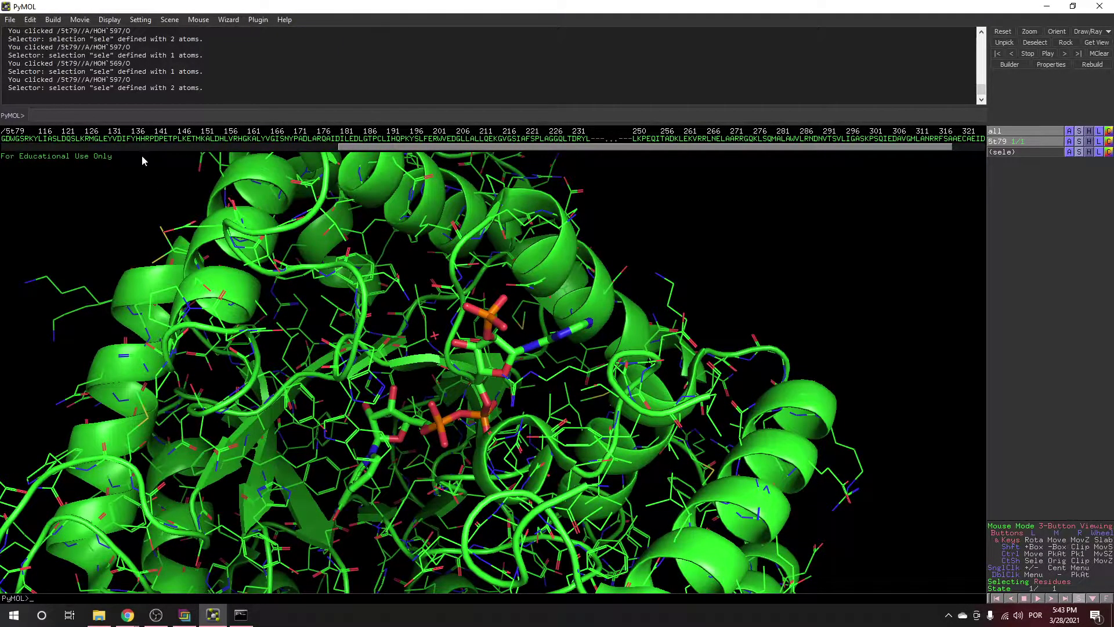
# Start exporting the molecule with the 5t79 object as the selection
pyautogui.click(10, 20)
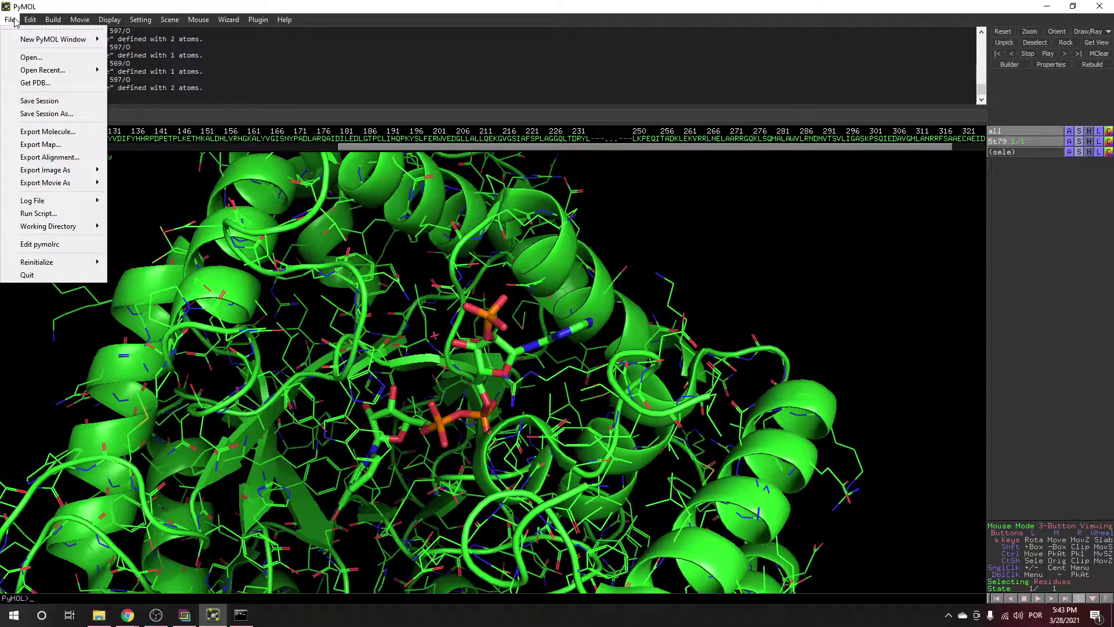
pyautogui.click(69, 135)
pyautogui.click(647, 226)
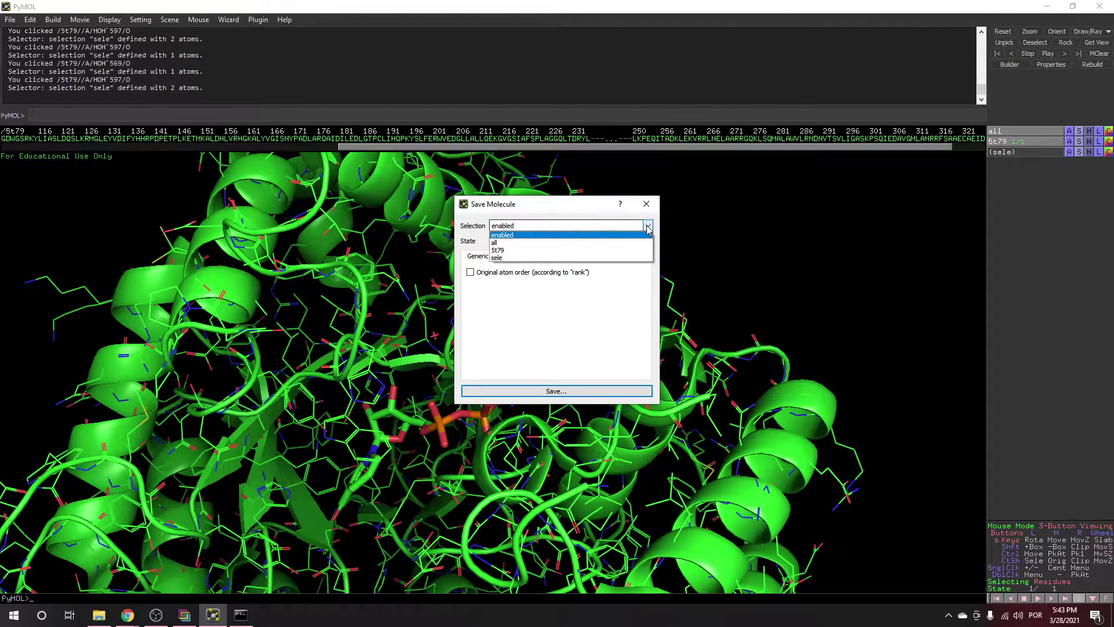
pyautogui.click(581, 254)
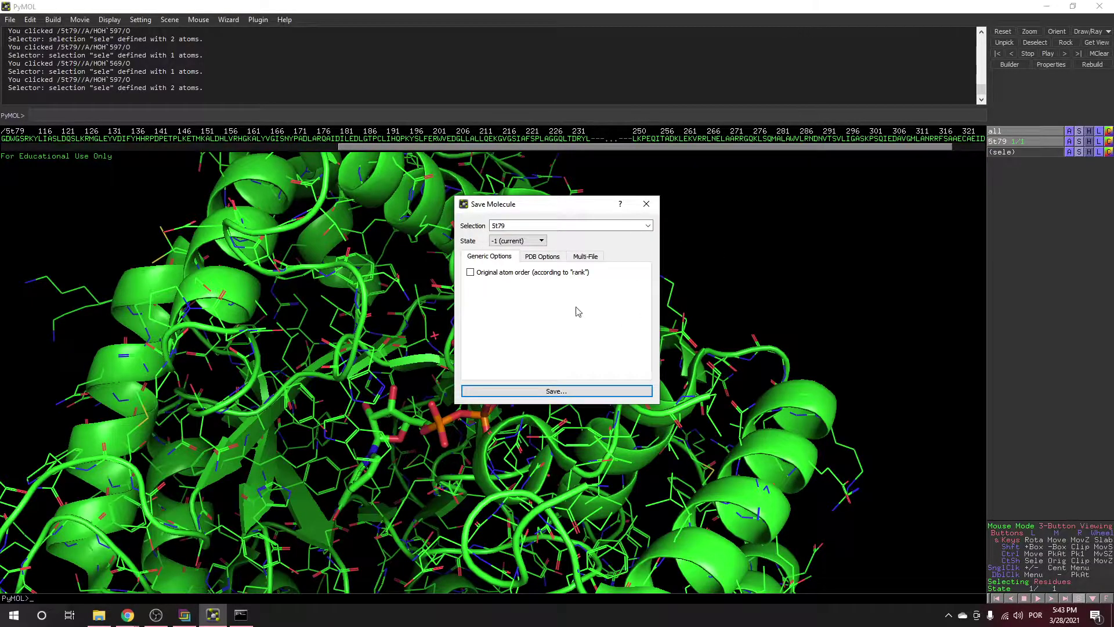
pyautogui.click(555, 391)
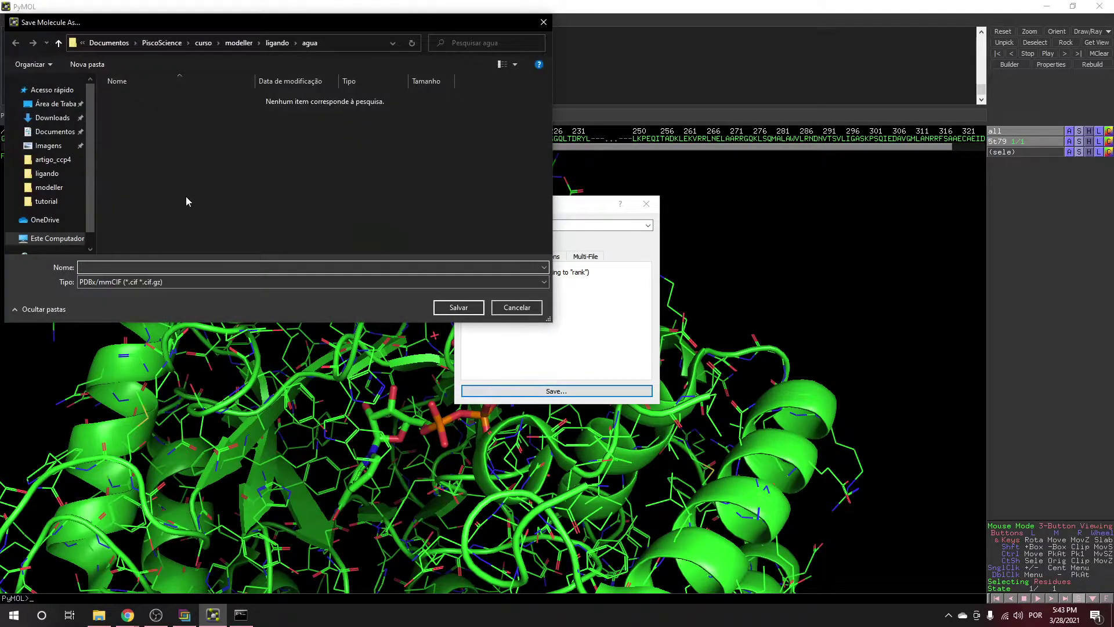
# Save the exported molecule in the agua folder as template in PDB format
pyautogui.click(145, 283)
pyautogui.click(139, 292)
pyautogui.click(125, 266)
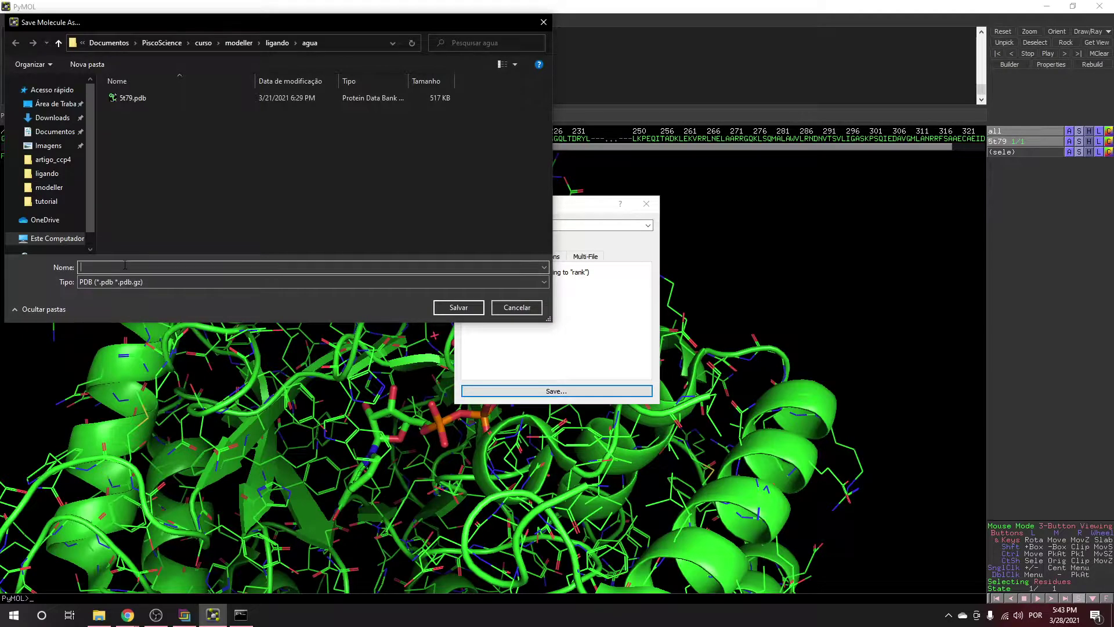
pyautogui.write('ple')
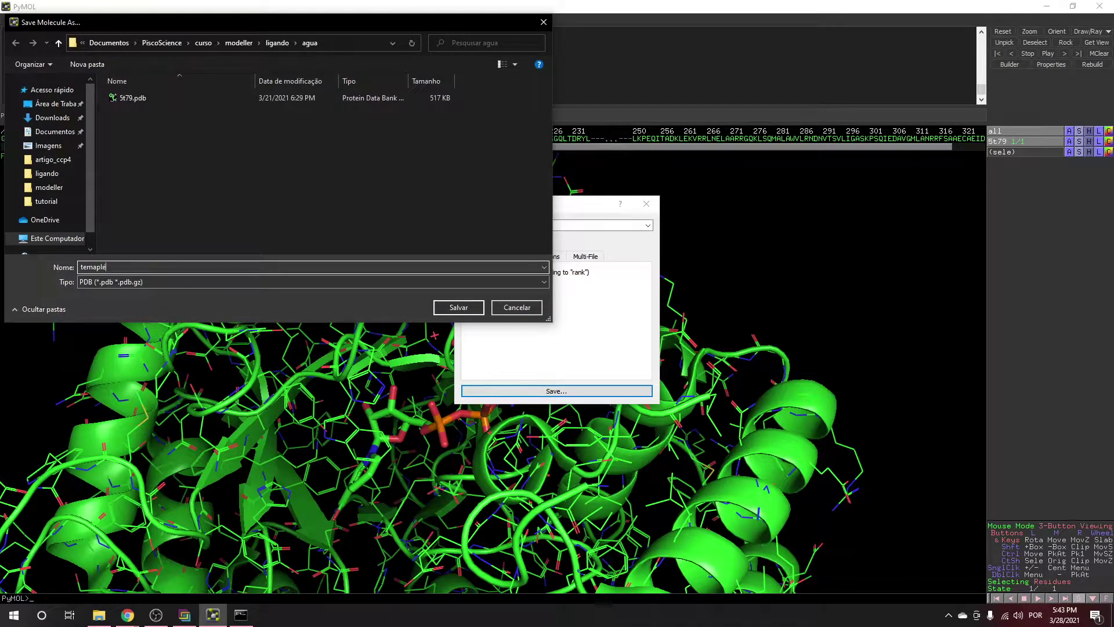
pyautogui.press('BackSpace')
pyautogui.press('BackSpace')
pyautogui.write('plate')
pyautogui.click(146, 222)
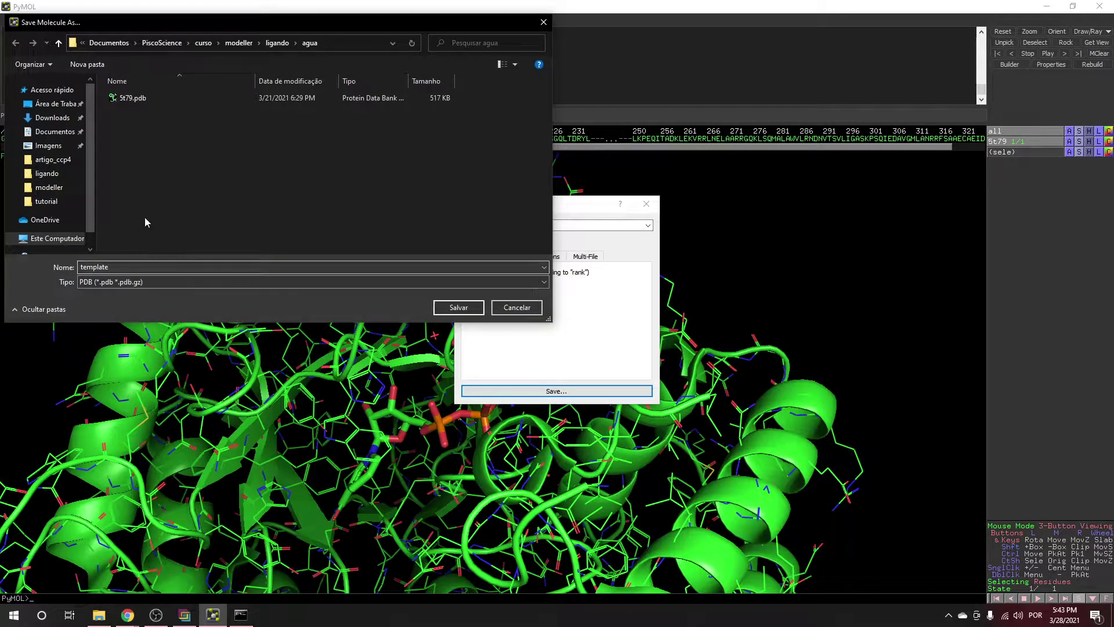
pyautogui.click(462, 308)
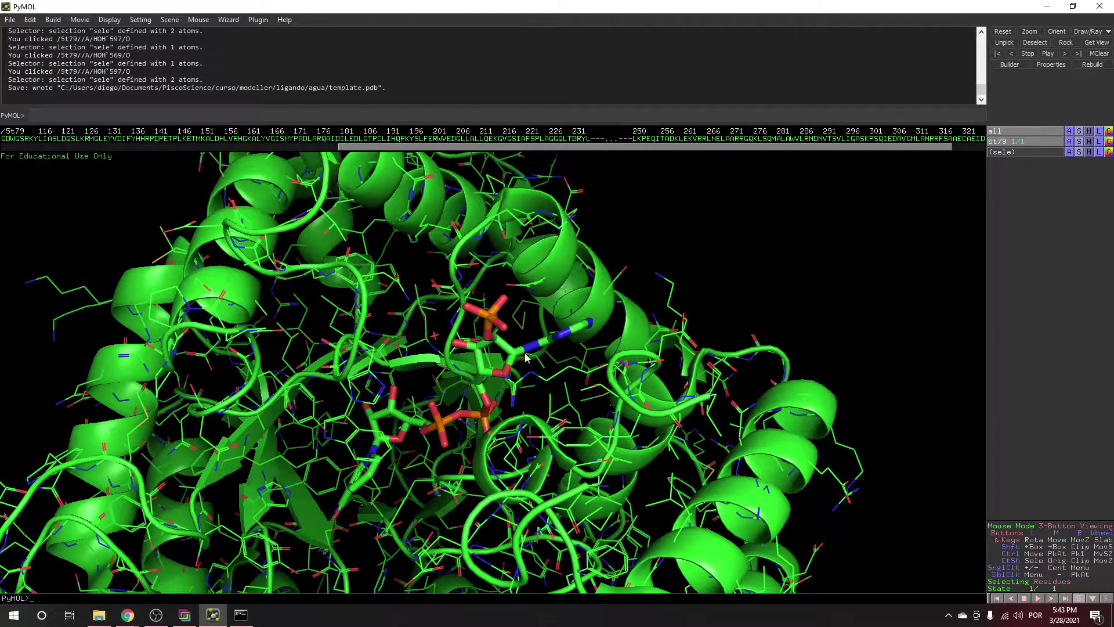
# Check the end of the 5t79 sequence, then open template.pir from the agua folder in Notepad
pyautogui.moveTo(801, 148); pyautogui.dragTo(982, 149)
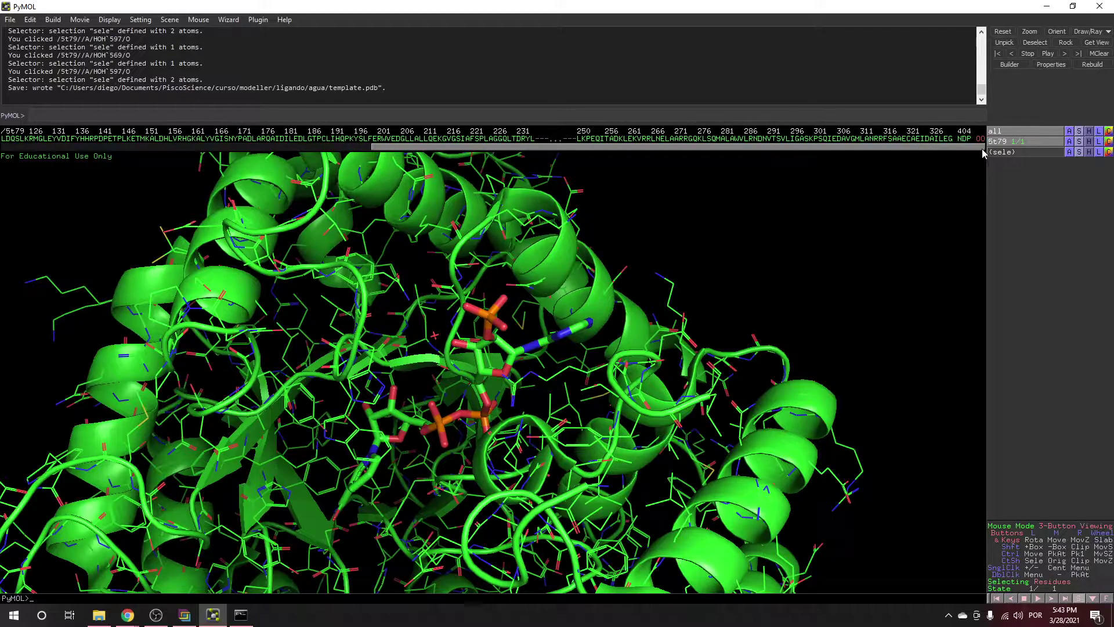
pyautogui.click(1047, 7)
pyautogui.click(46, 153)
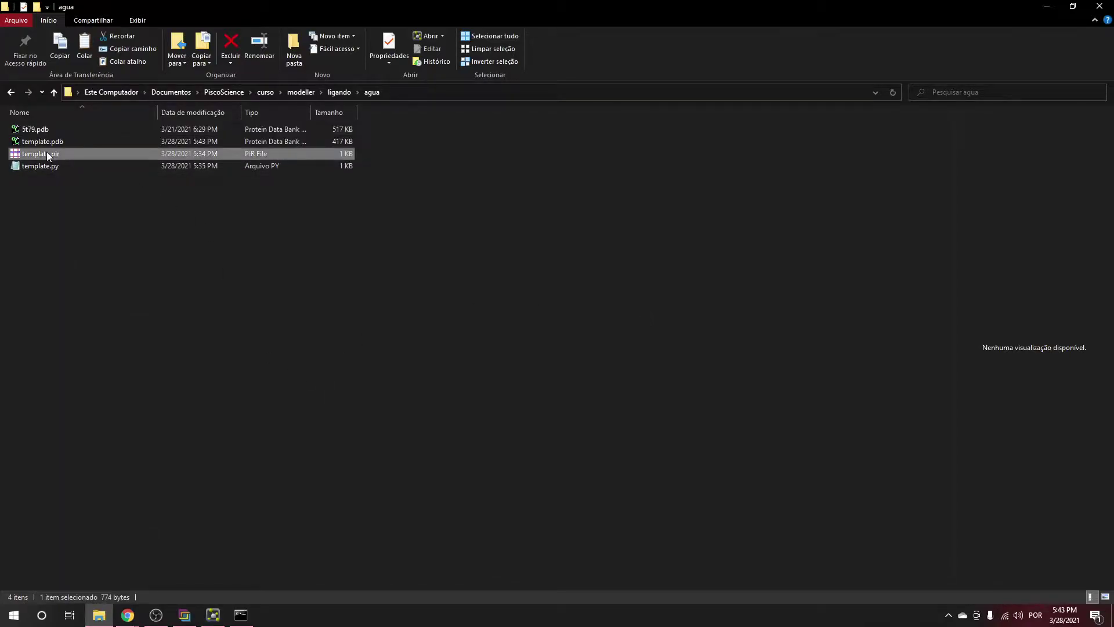
pyautogui.rightClick(47, 153)
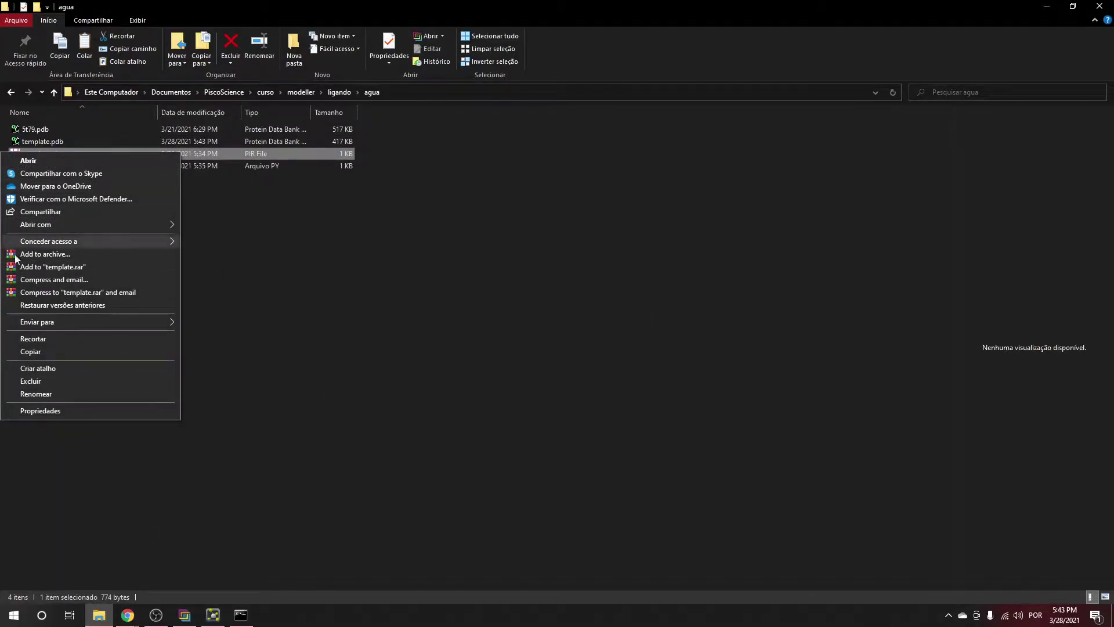
pyautogui.moveTo(162, 224)
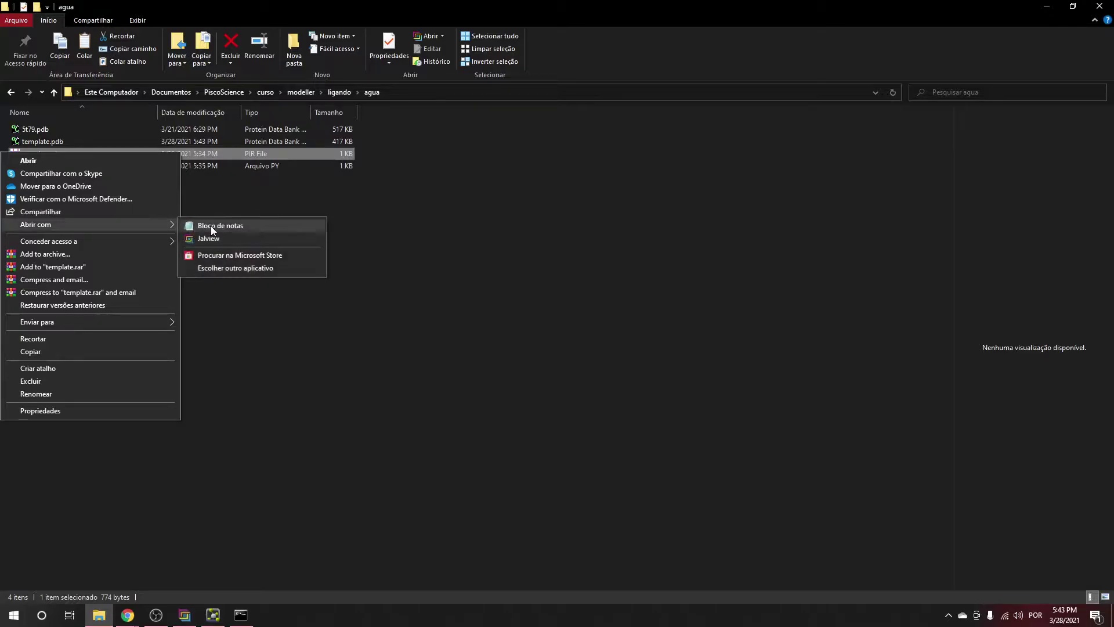
pyautogui.click(211, 225)
# Change the ending of the template1 sequence to .ww*, keeping one dot for the ligand and one w per water
pyautogui.moveTo(451, 39); pyautogui.dragTo(503, 66)
pyautogui.click(500, 204)
pyautogui.press('BackSpace')
pyautogui.press('BackSpace')
pyautogui.press('BackSpace')
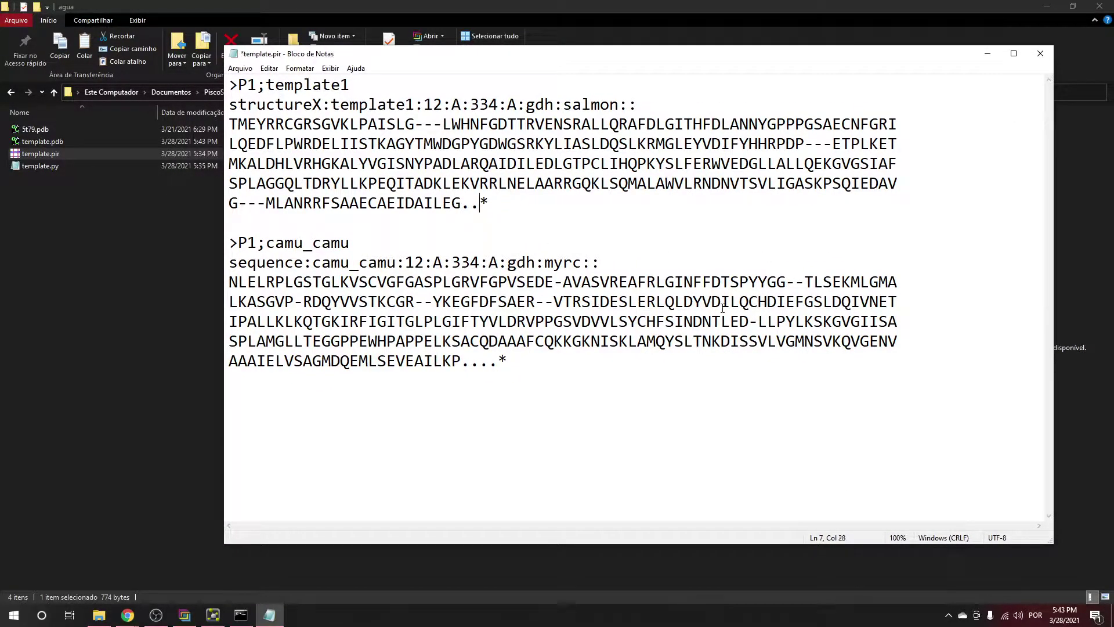
pyautogui.write('ww')
# Copy the ww water codes to the end of the camu_camu sequence, replacing its extra dots so it ends in .ww*
pyautogui.moveTo(470, 205); pyautogui.dragTo(487, 209)
pyautogui.hotkey('ctrl', 'c')
pyautogui.click(478, 363)
pyautogui.press('Delete')
pyautogui.press('Delete')
pyautogui.press('Delete')
pyautogui.hotkey('ctrl', 'v')
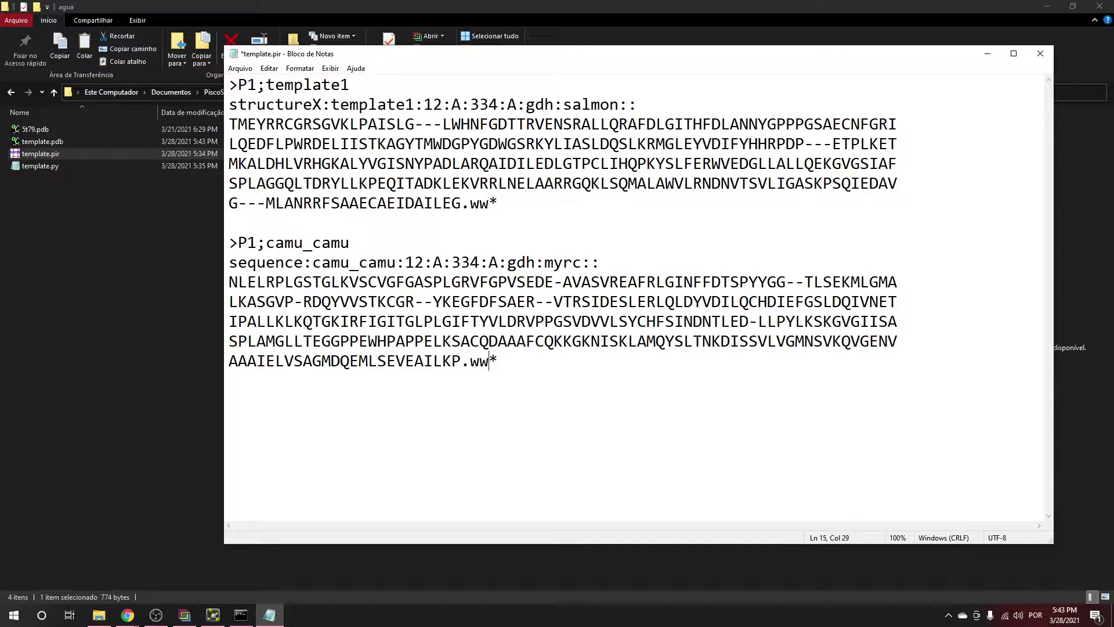
# Switch to PyMOL and identify the residue number of the last glycine before NDP in the 5t79 sequence
pyautogui.click(212, 614)
pyautogui.rightClick(952, 141)
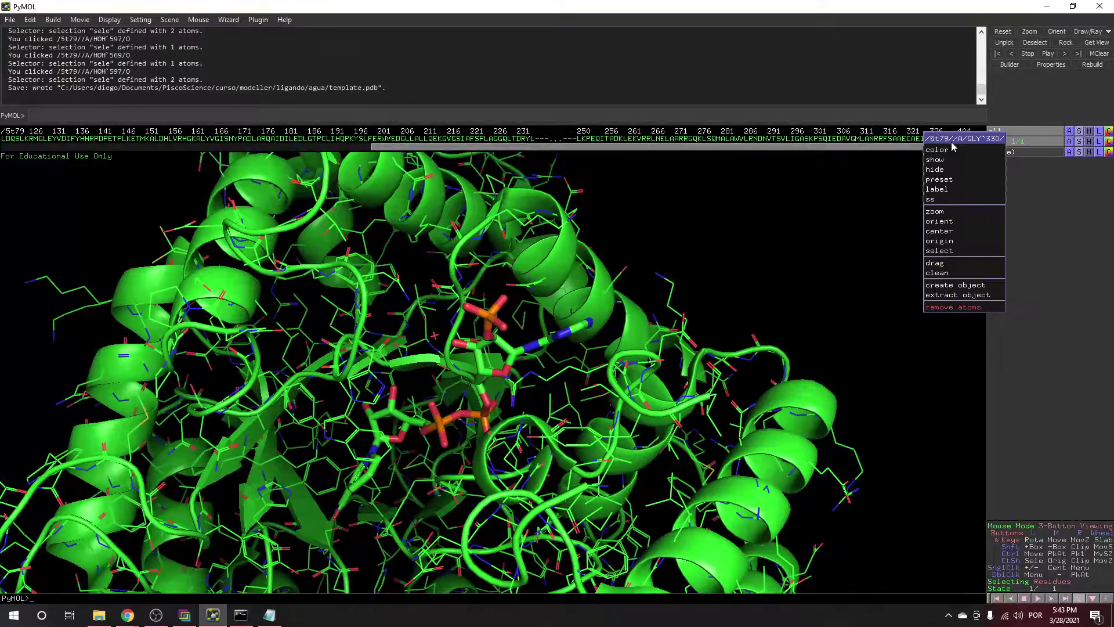
pyautogui.click(924, 154)
pyautogui.rightClick(950, 141)
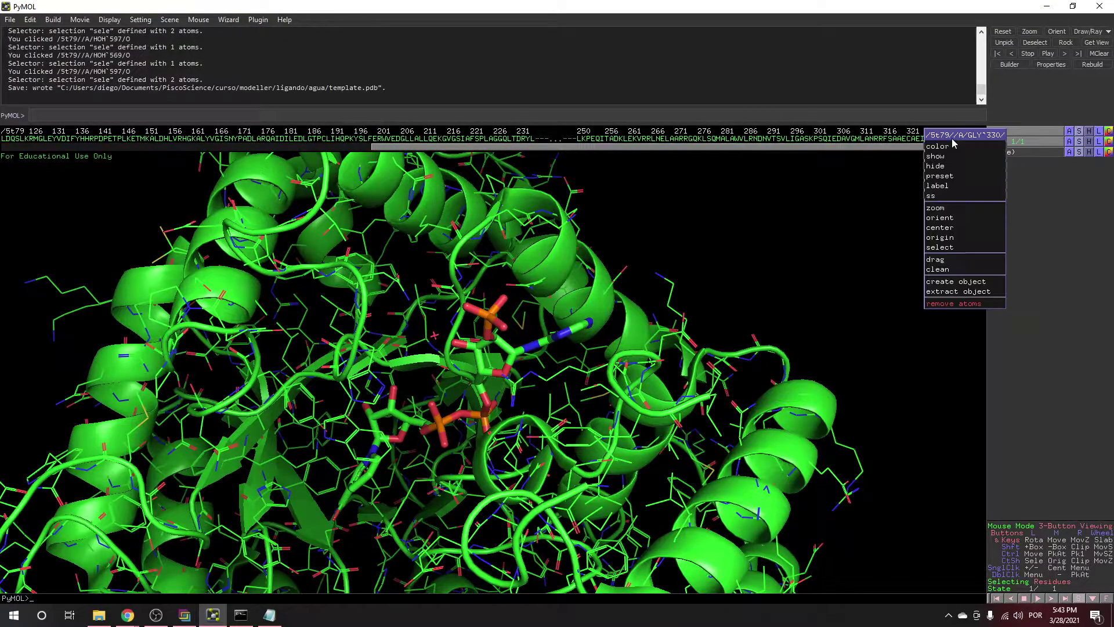
pyautogui.click(980, 152)
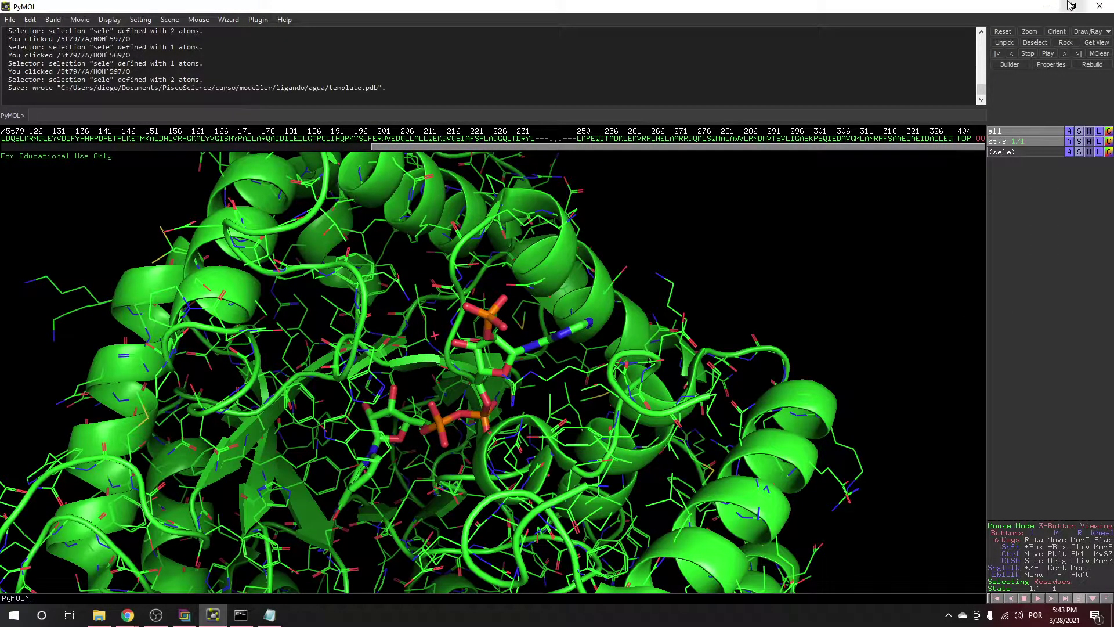
pyautogui.click(1046, 7)
# Set the end residue to 333 in both the template1 and camu_camu headers and save template.pir
pyautogui.click(499, 104)
pyautogui.press('BackSpace')
pyautogui.write('3')
pyautogui.click(481, 262)
pyautogui.press('BackSpace')
pyautogui.write('333:A:gdh:myrc::')
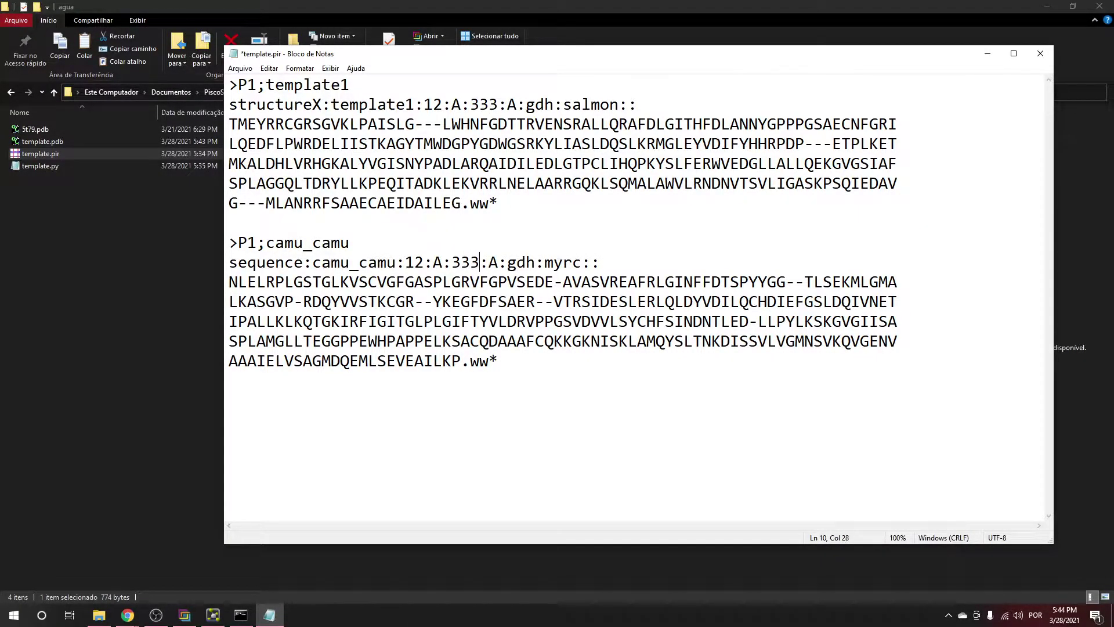
pyautogui.click(583, 384)
pyautogui.click(239, 68)
pyautogui.click(255, 122)
# Open template.py, then look up the setting for reading water residues in the Modeller manual page in Chrome
pyautogui.doubleClick(58, 166)
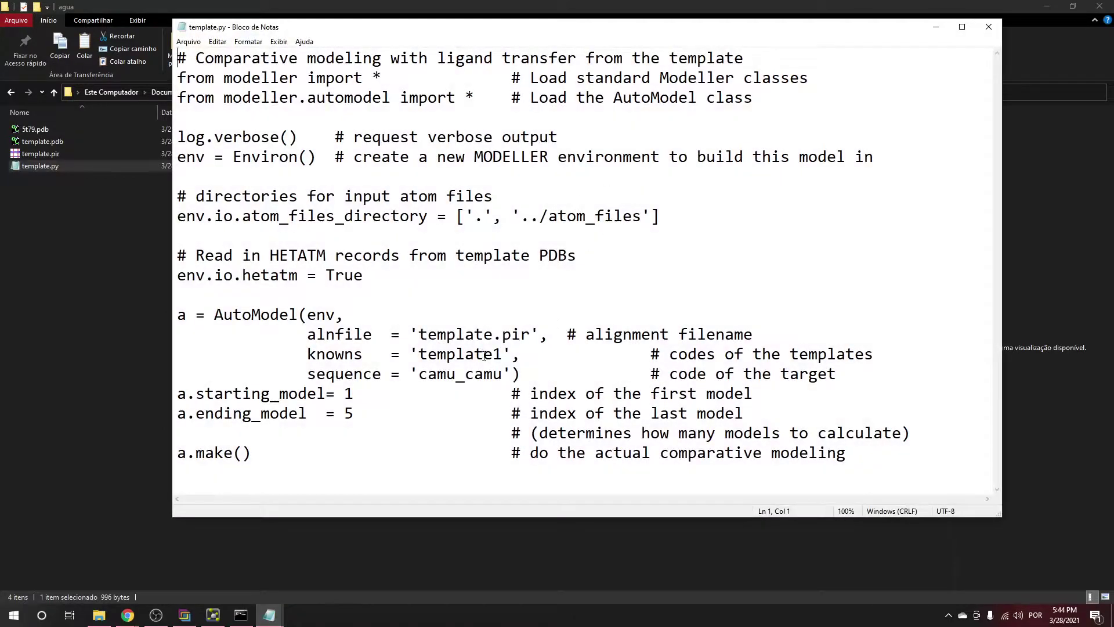
pyautogui.moveTo(127, 617)
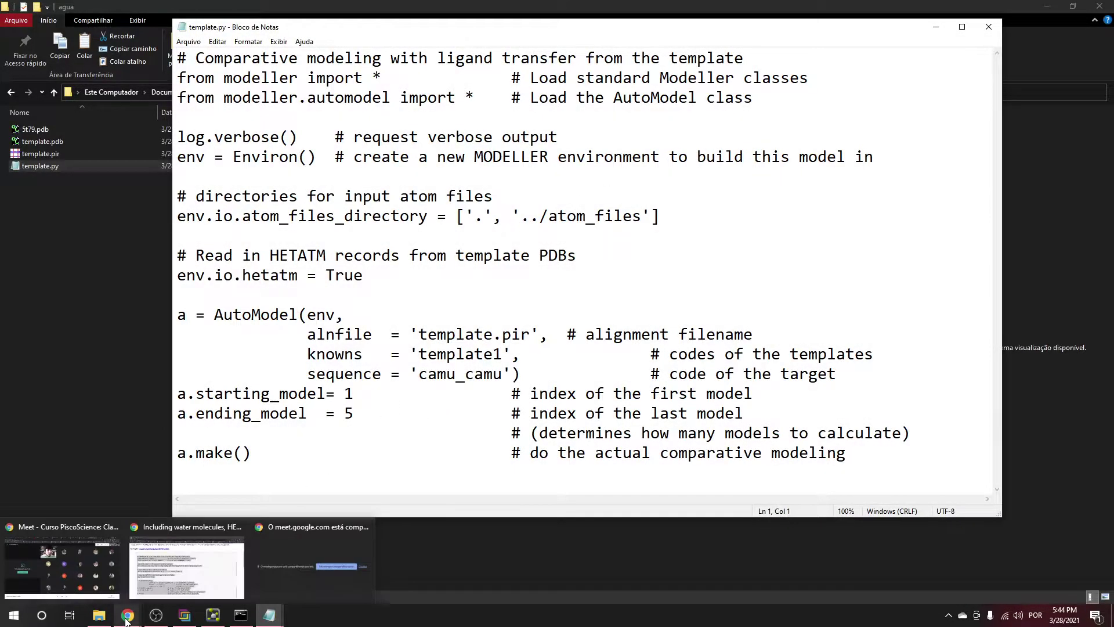
pyautogui.click(187, 573)
pyautogui.click(548, 414)
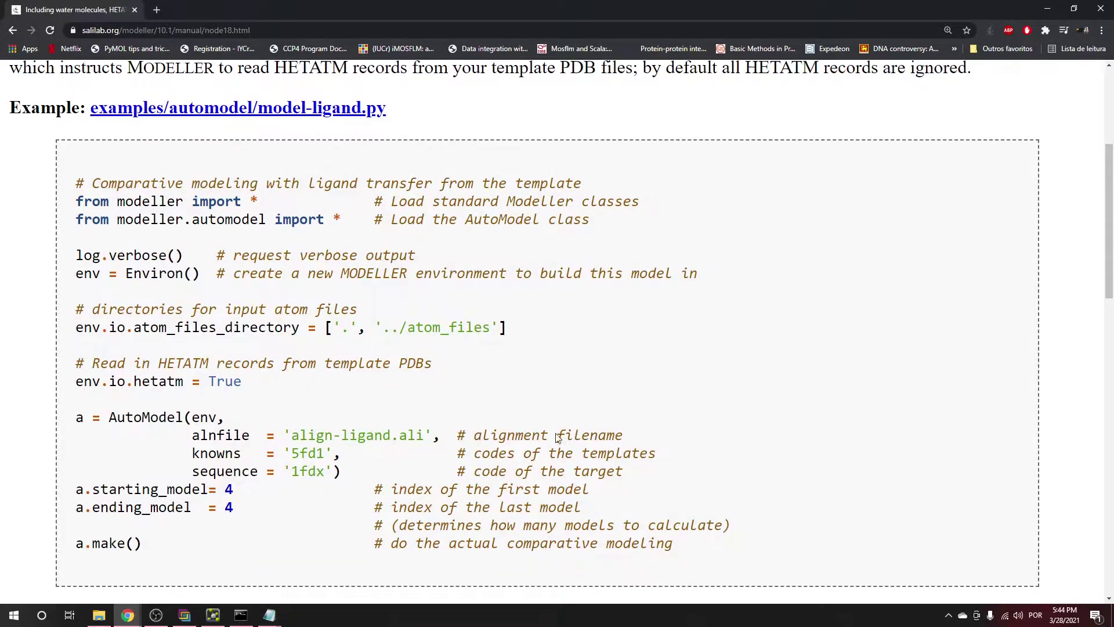
pyautogui.scroll(-5, 556, 436)
pyautogui.scroll(-15, 556, 436)
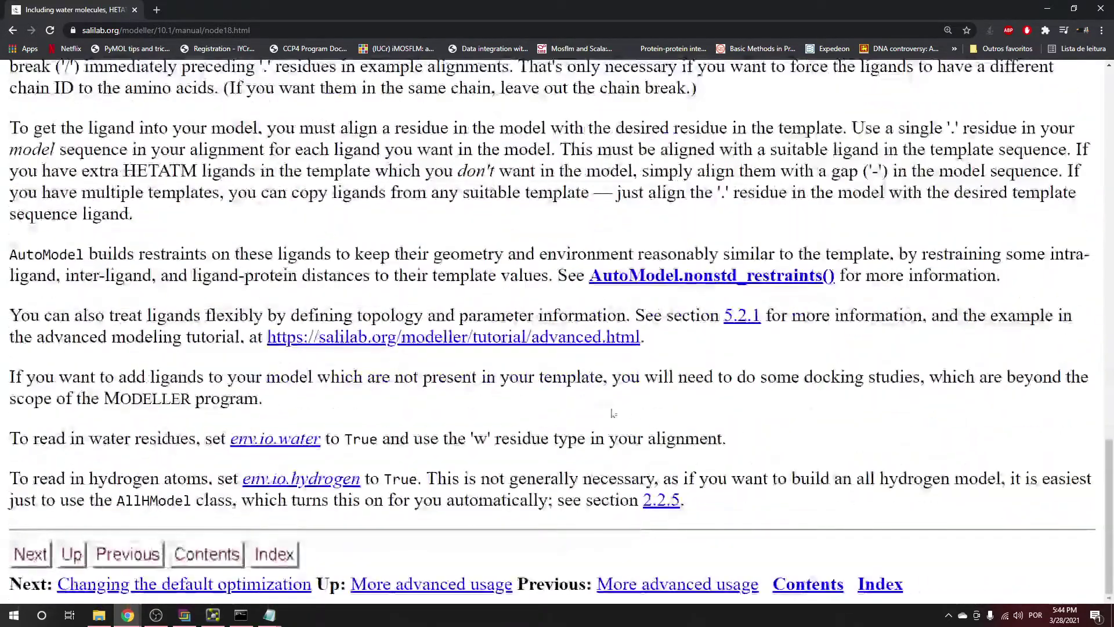
pyautogui.moveTo(227, 443); pyautogui.dragTo(324, 452)
pyautogui.click(351, 453)
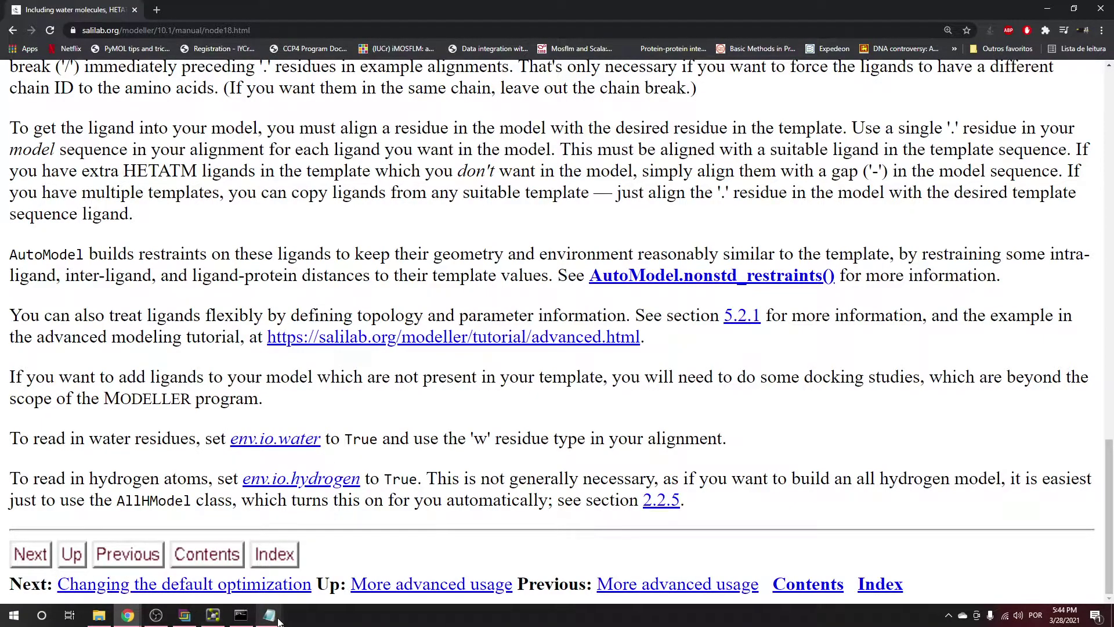
# Duplicate the env.io.hetatm = True line in template.py above the AutoModel block, with blank lines around the copy
pyautogui.moveTo(279, 616)
pyautogui.click(328, 564)
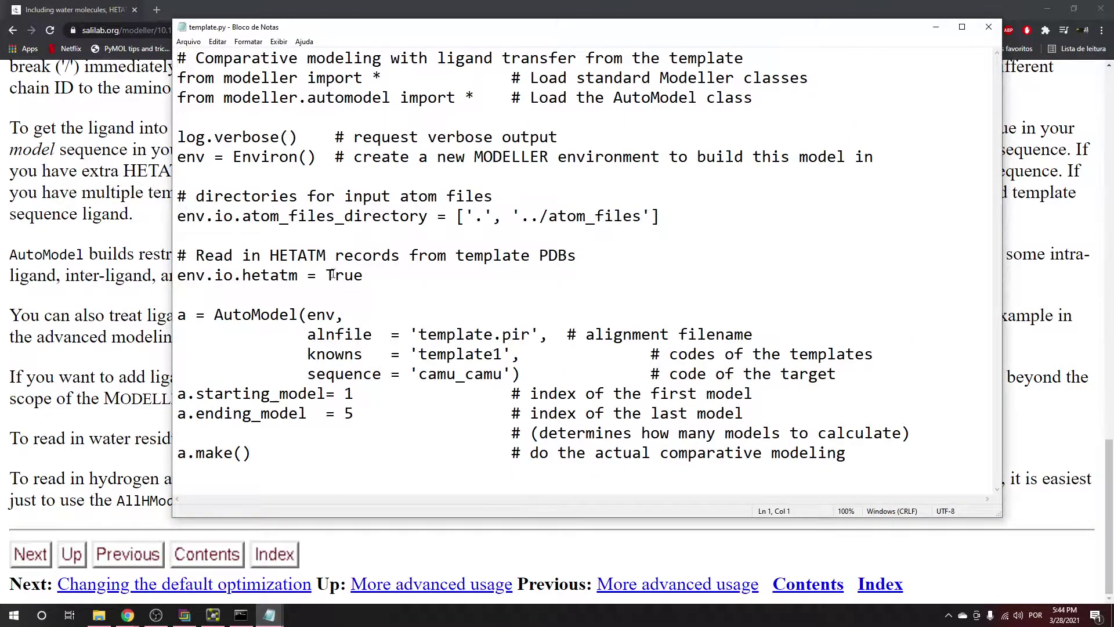
pyautogui.click(369, 280)
pyautogui.keyDown('shift'); pyautogui.click(176, 283); pyautogui.keyUp('shift')
pyautogui.hotkey('ctrl', 'c')
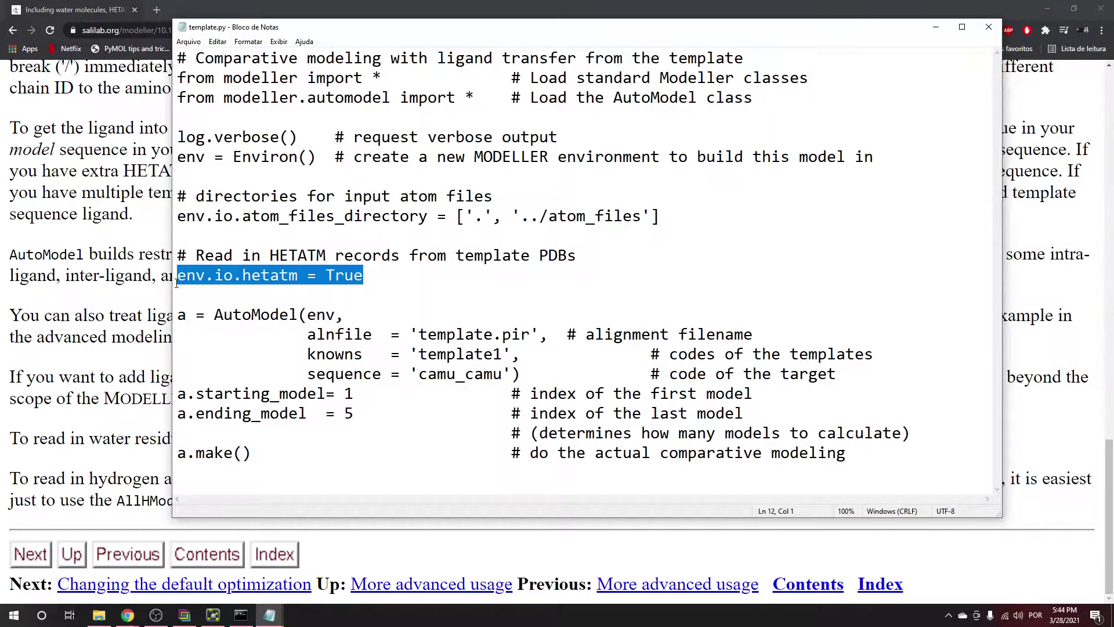
pyautogui.press('Down')
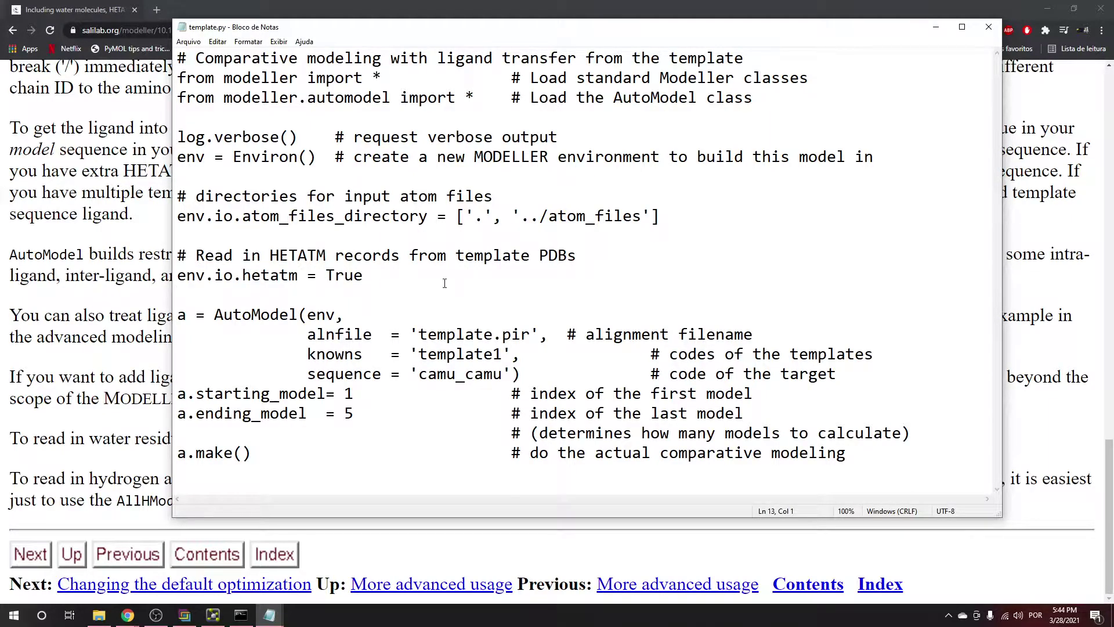
pyautogui.hotkey('ctrl', 'v')
pyautogui.press('Return')
pyautogui.press('Up')
pyautogui.press('Return')
# Change the duplicated line to env.io.water = True
pyautogui.press('Right')
pyautogui.press('Right')
pyautogui.press('Right')
pyautogui.press('Right')
pyautogui.press('Right')
pyautogui.press('Right')
pyautogui.press('Right')
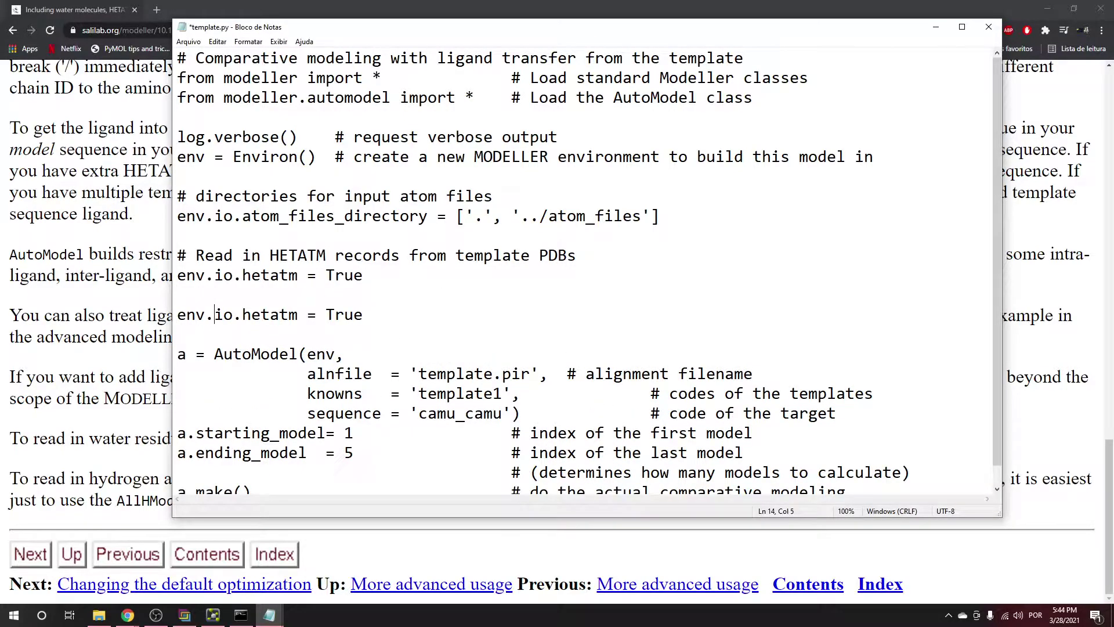
pyautogui.press('Delete')
pyautogui.press('Delete')
pyautogui.press('Delete')
pyautogui.press('Delete')
pyautogui.press('Delete')
pyautogui.press('Delete')
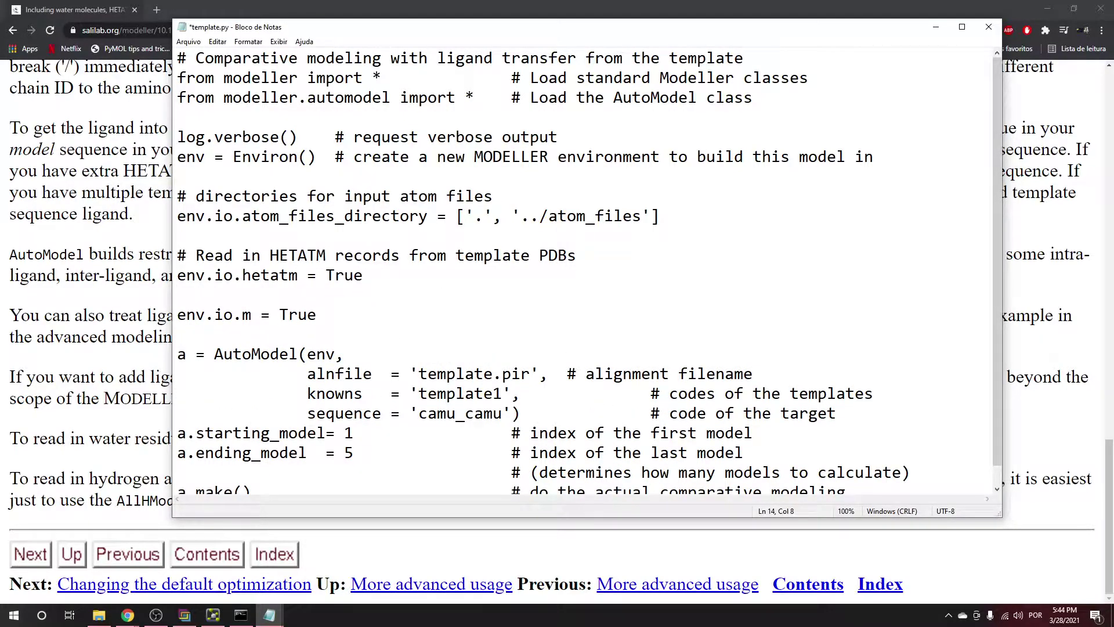
pyautogui.write('water')
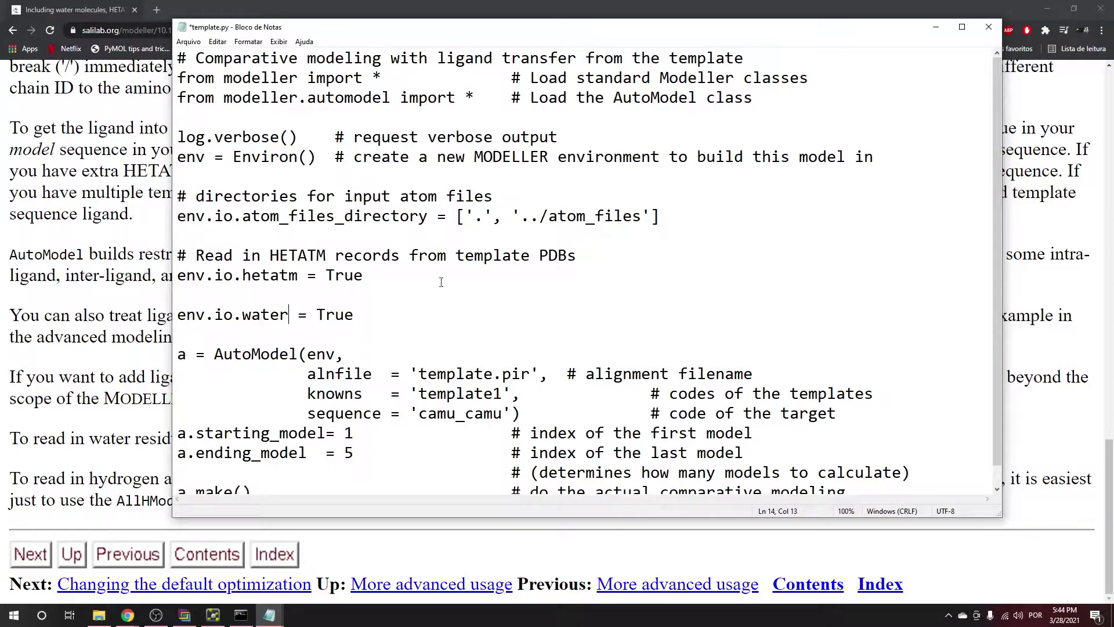
# Save template.py and close it, then review template.pir and close it too
pyautogui.moveTo(449, 31); pyautogui.dragTo(425, 63)
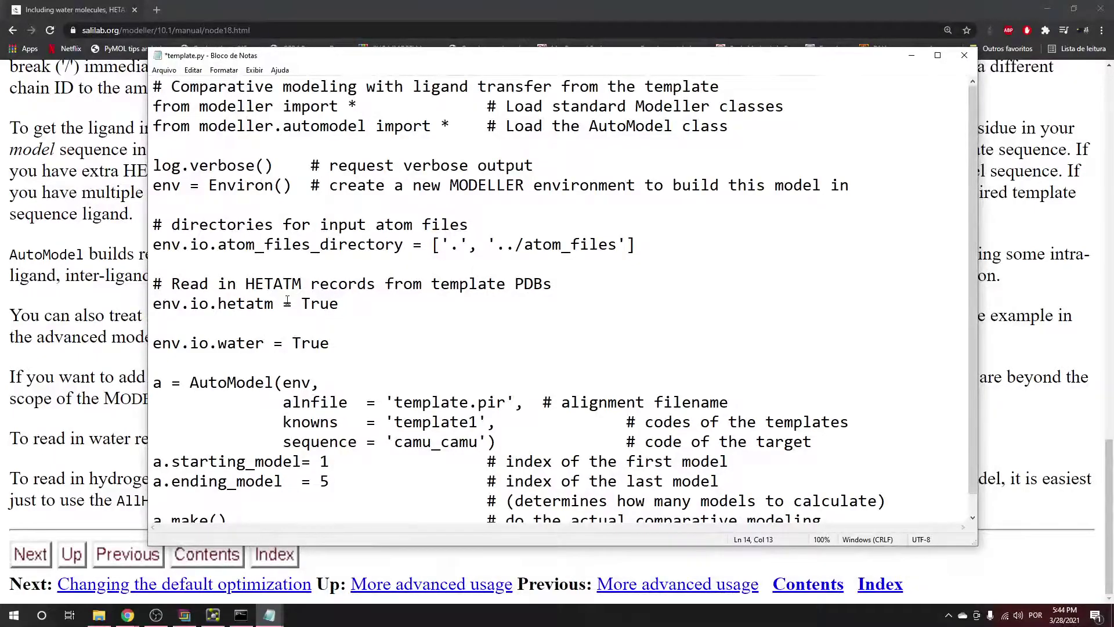
pyautogui.press('Right')
pyautogui.scroll(-1, 375, 342)
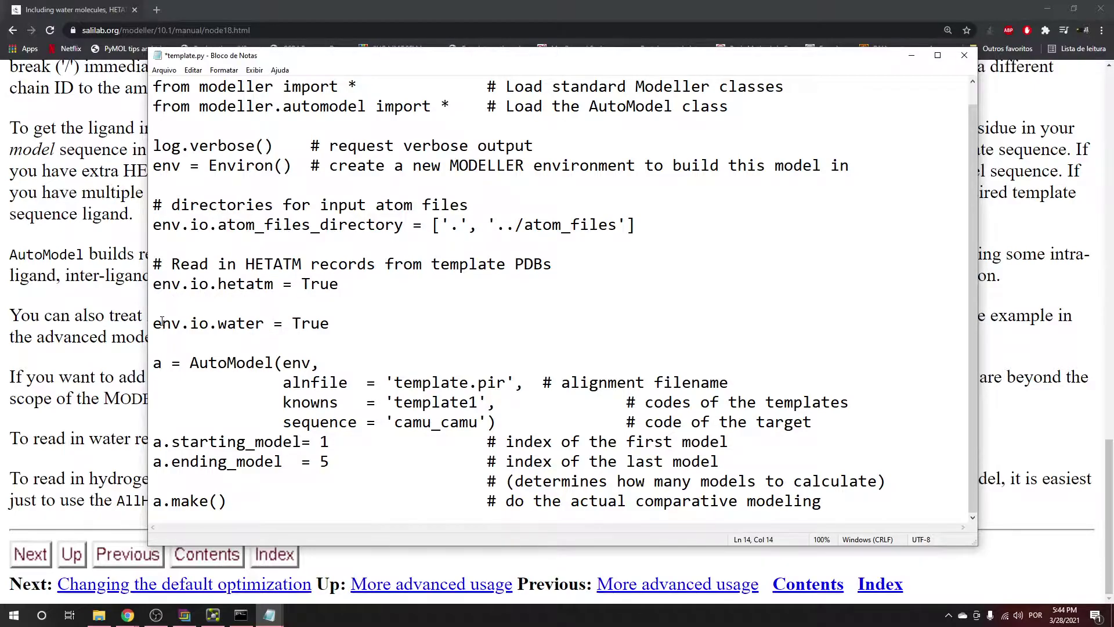
pyautogui.click(174, 70)
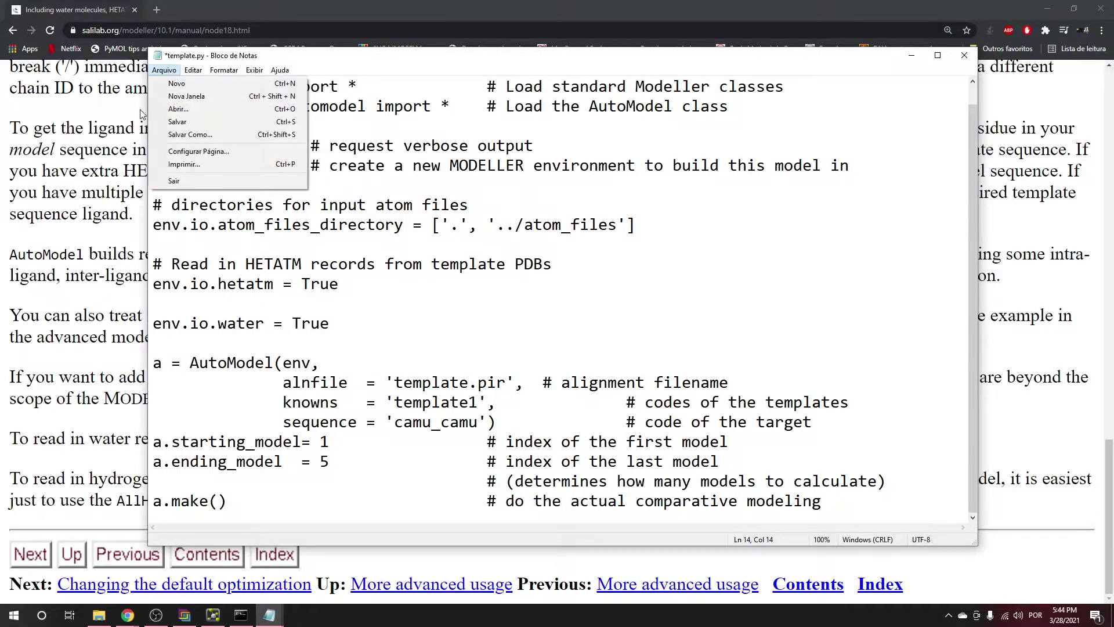
pyautogui.click(183, 123)
pyautogui.click(936, 55)
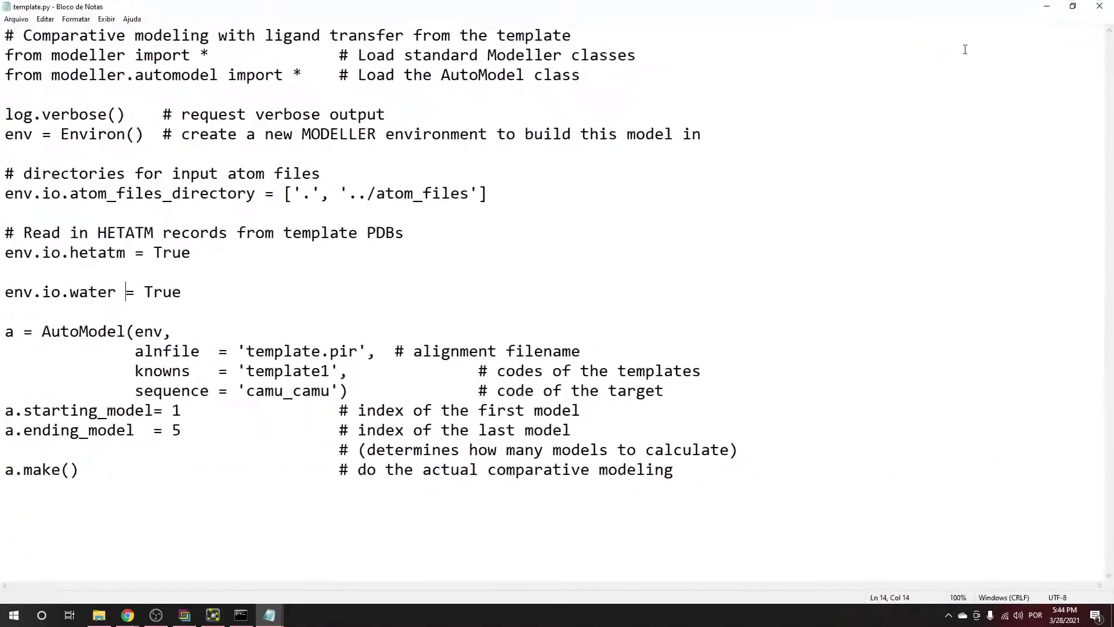
pyautogui.click(1100, 8)
pyautogui.click(269, 615)
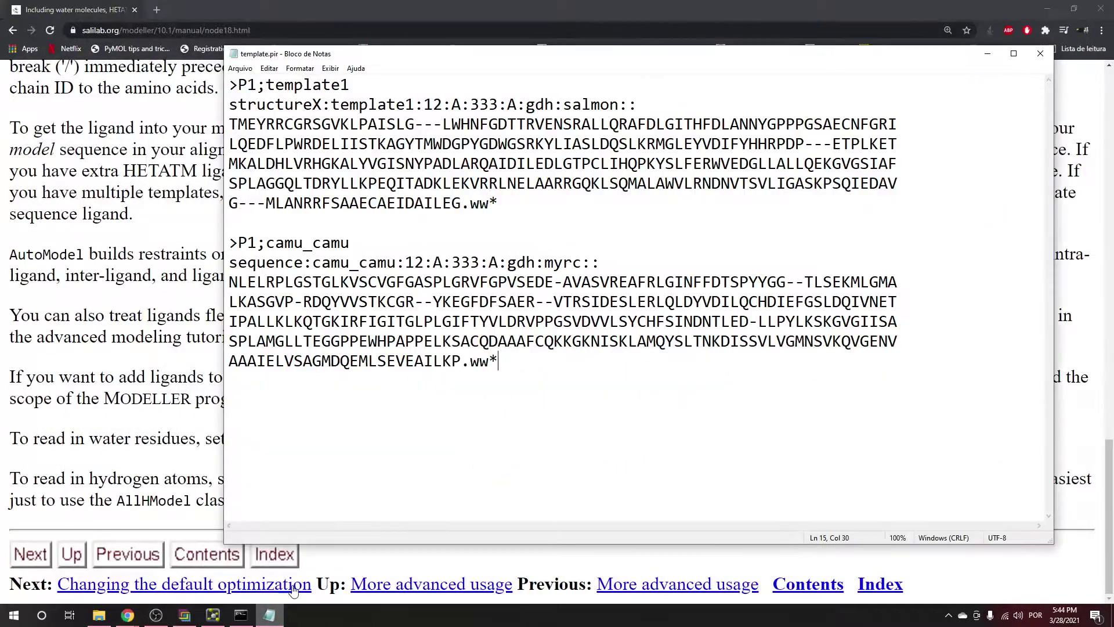
pyautogui.click(1051, 51)
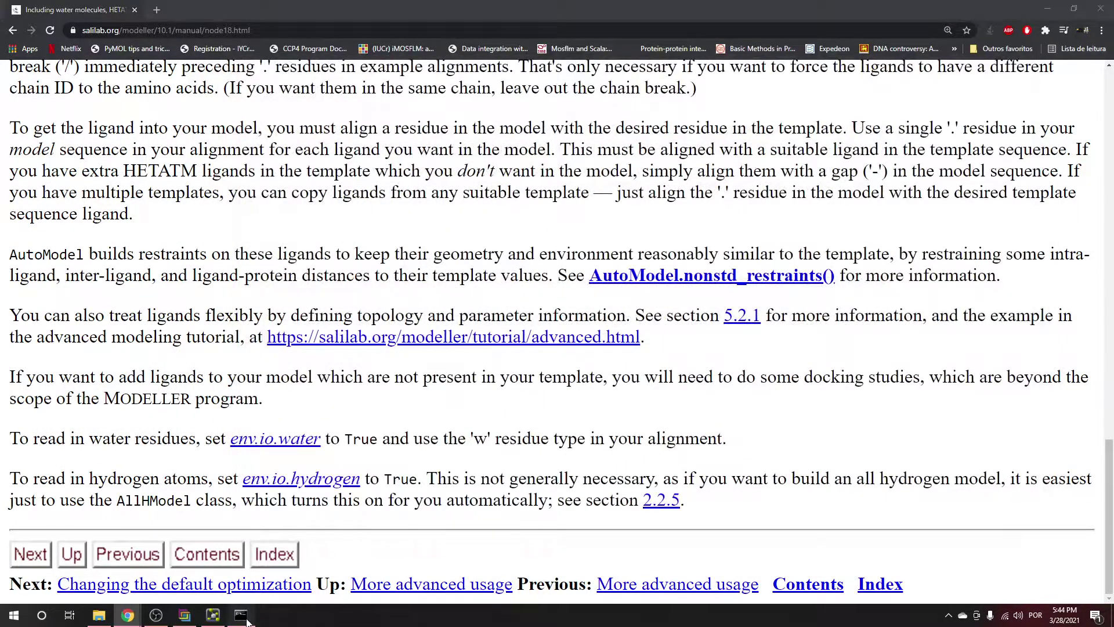
# Run mod10.1 template.py again in the Modeller console and check the agua folder for output files
pyautogui.click(240, 615)
pyautogui.press('Up')
pyautogui.press('Return')
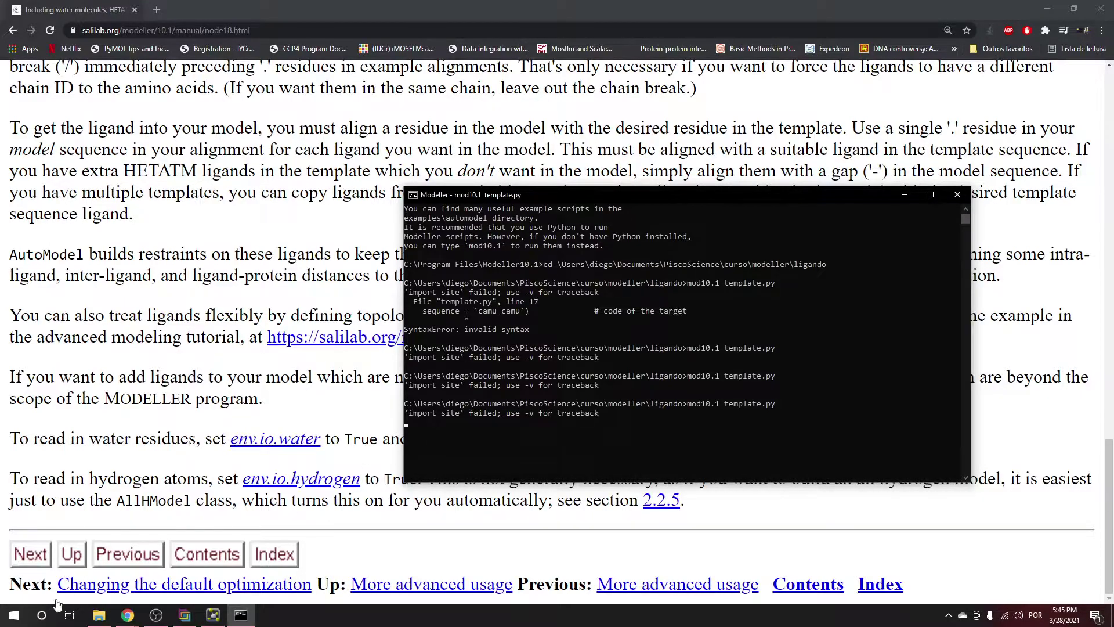
pyautogui.click(99, 615)
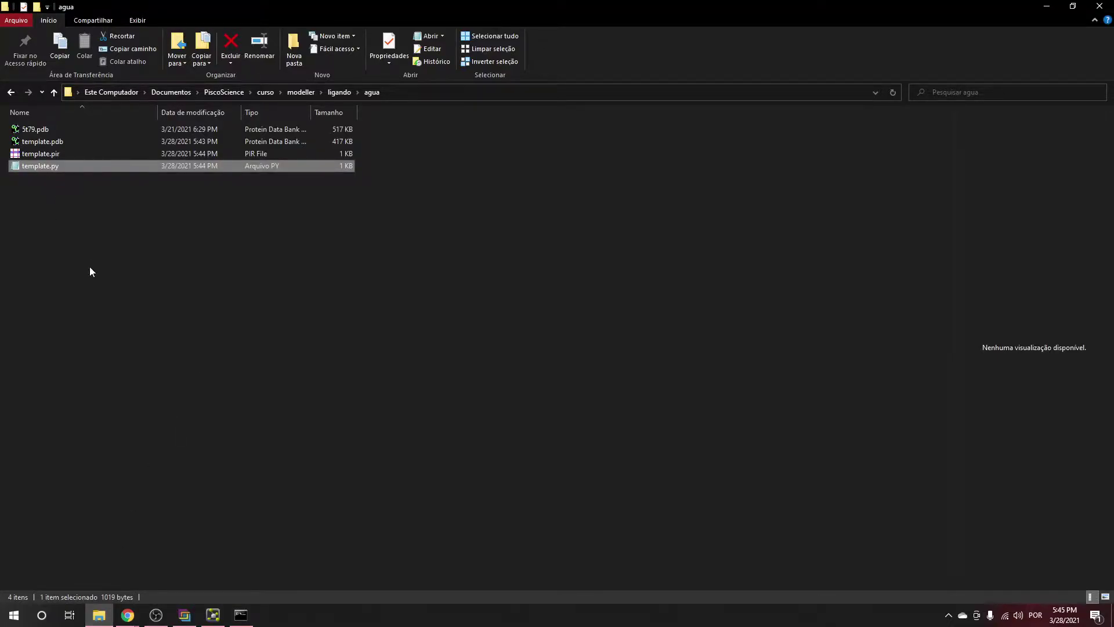
pyautogui.click(241, 615)
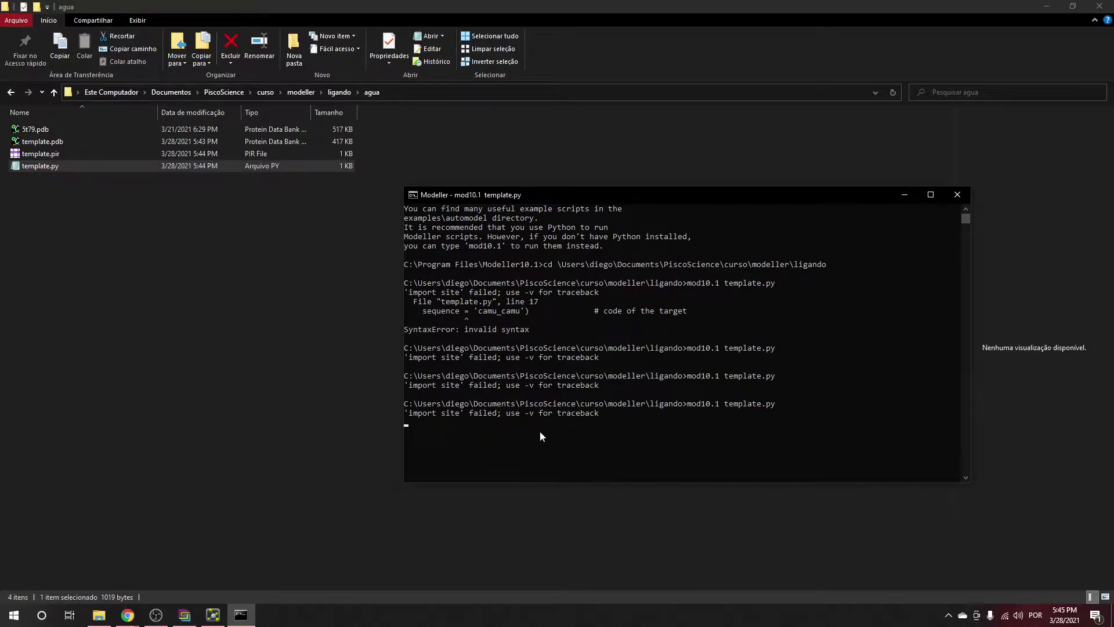
# Copy the agua folder's path without the drive letter and return to the Modeller console
pyautogui.click(389, 96)
pyautogui.moveTo(297, 93); pyautogui.dragTo(84, 92)
pyautogui.rightClick(84, 93)
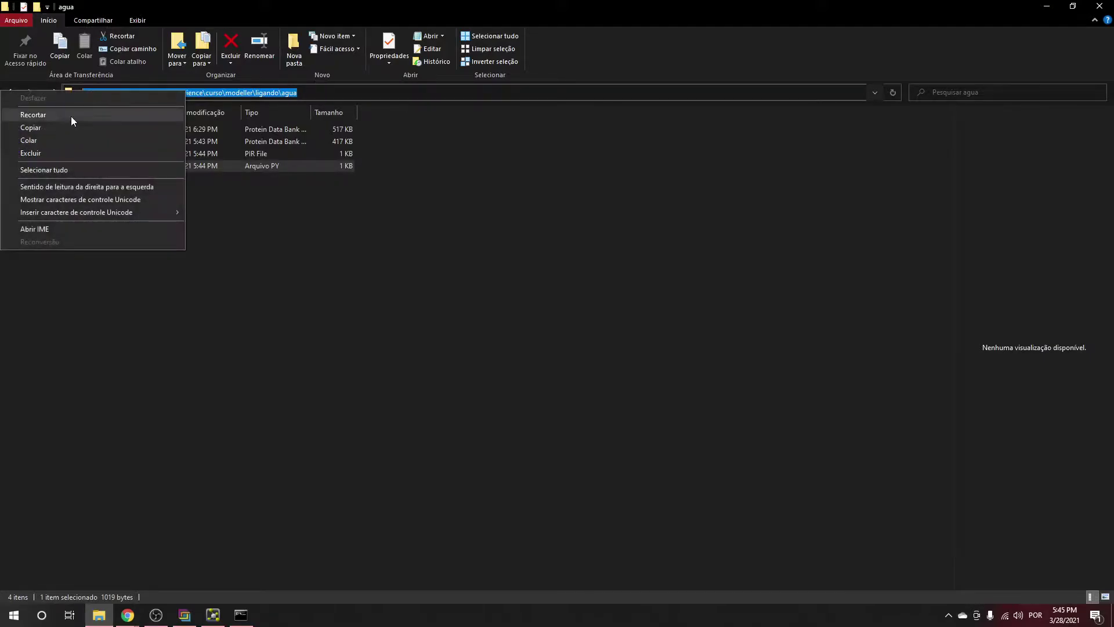
pyautogui.click(40, 129)
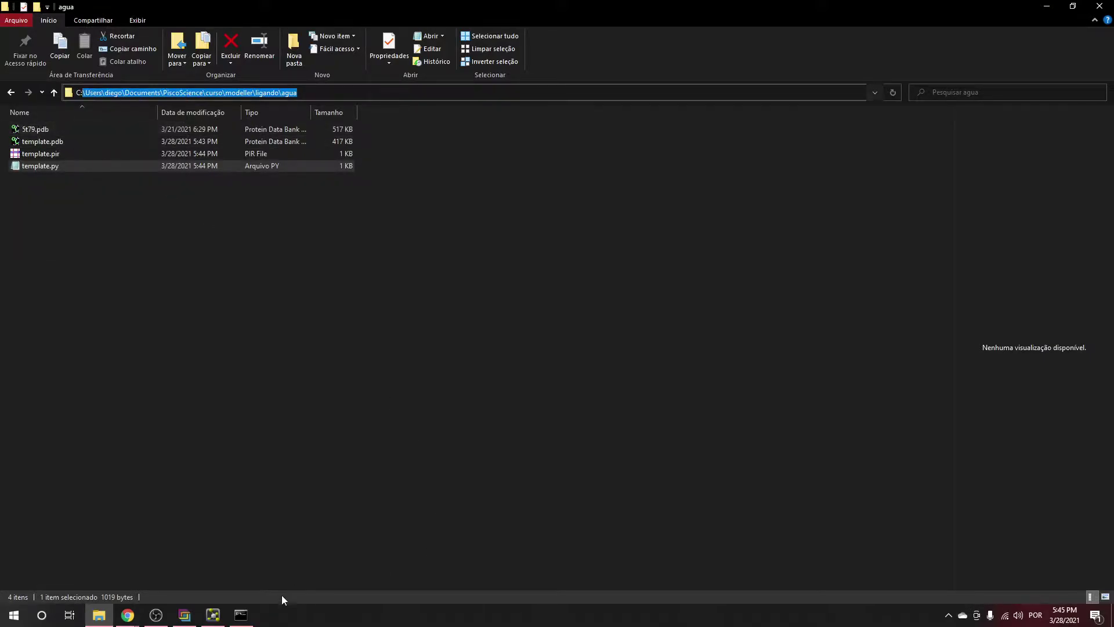
pyautogui.click(240, 615)
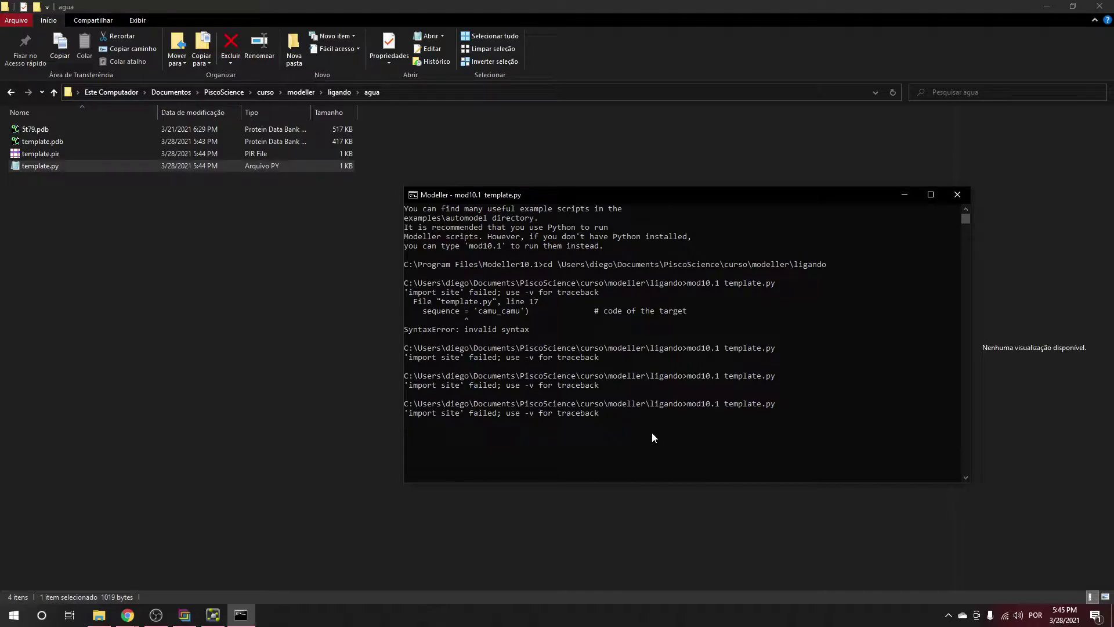
# Inspect the camu_camu.B99990001.pdb model in the ligando folder, return to the agua folder and check the running job in the Modeller console
pyautogui.click(335, 94)
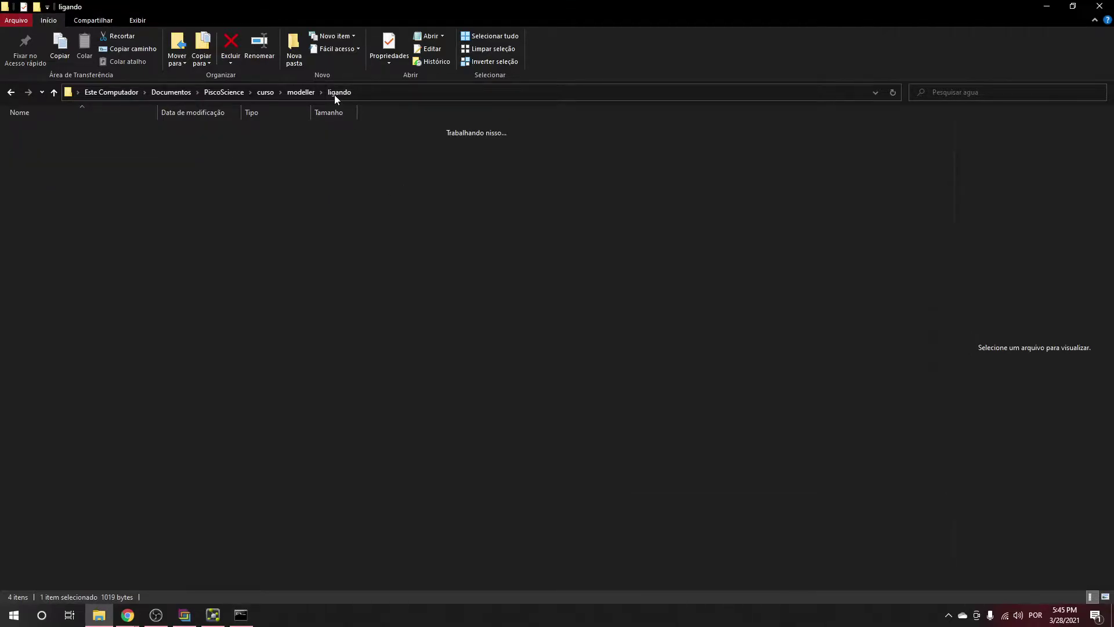
pyautogui.doubleClick(87, 158)
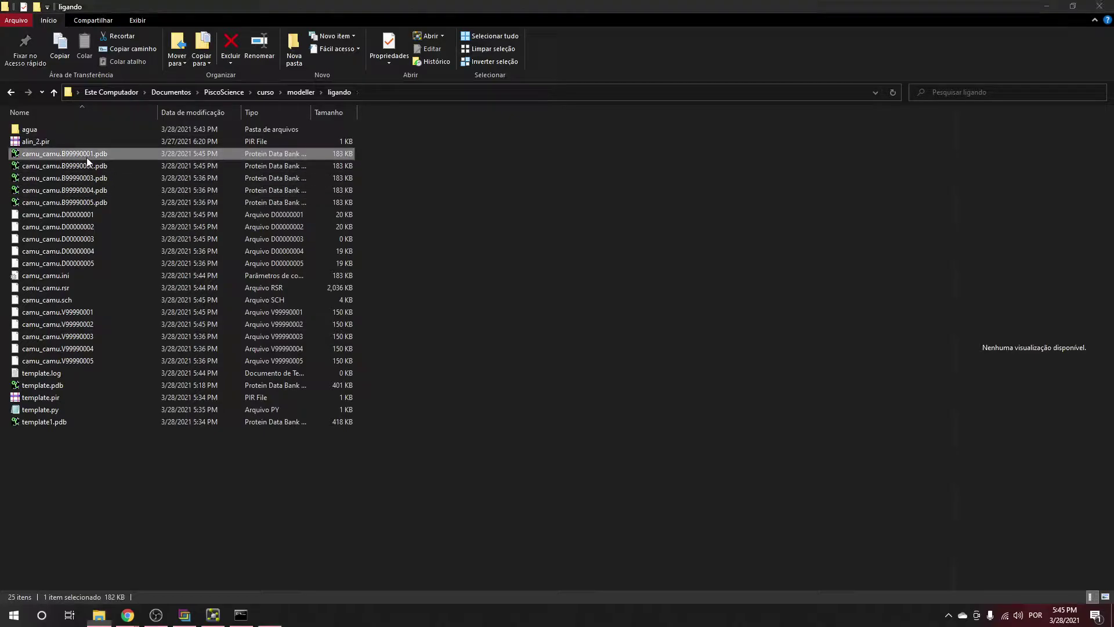
pyautogui.moveTo(510, 321); pyautogui.dragTo(417, 290)
pyautogui.click(793, 82)
pyautogui.doubleClick(26, 130)
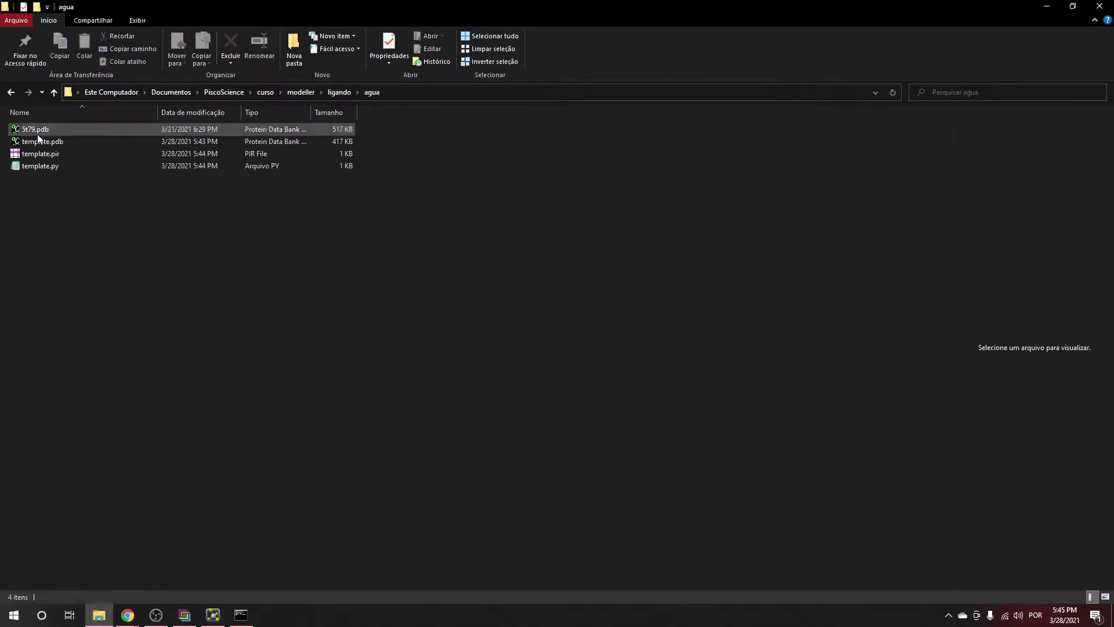
pyautogui.click(241, 616)
pyautogui.scroll(-3, 596, 440)
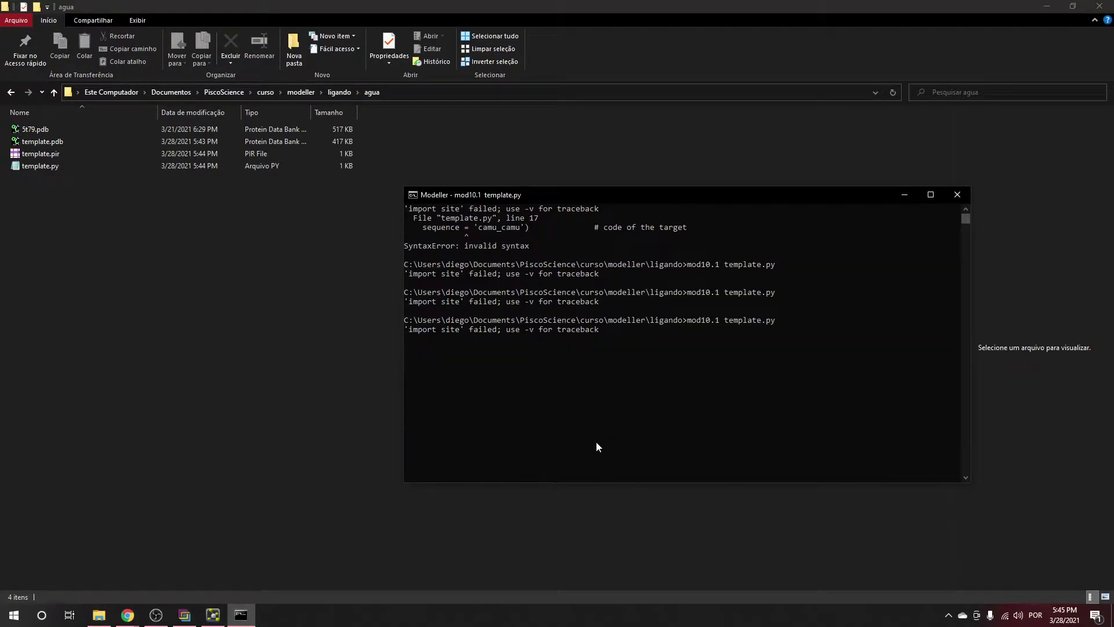
pyautogui.scroll(2, 545, 411)
pyautogui.click(544, 412)
pyautogui.press('Escape')
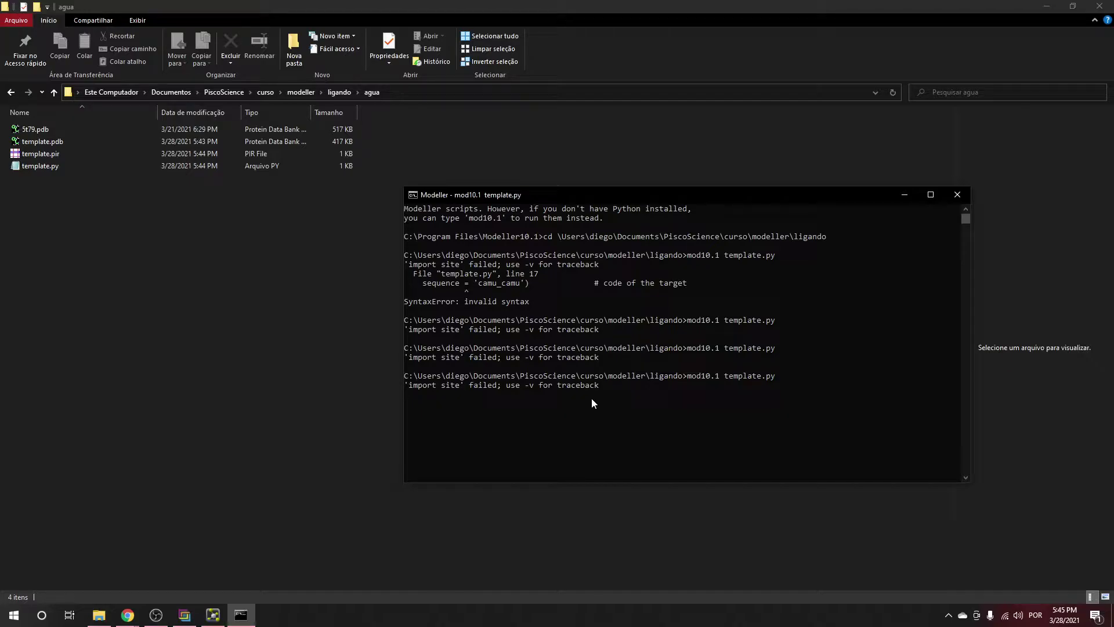
# Switch to the Google Meet call in Chrome, show its chat and turn the camera on, and return to the Modeller console
pyautogui.moveTo(127, 615)
pyautogui.click(54, 537)
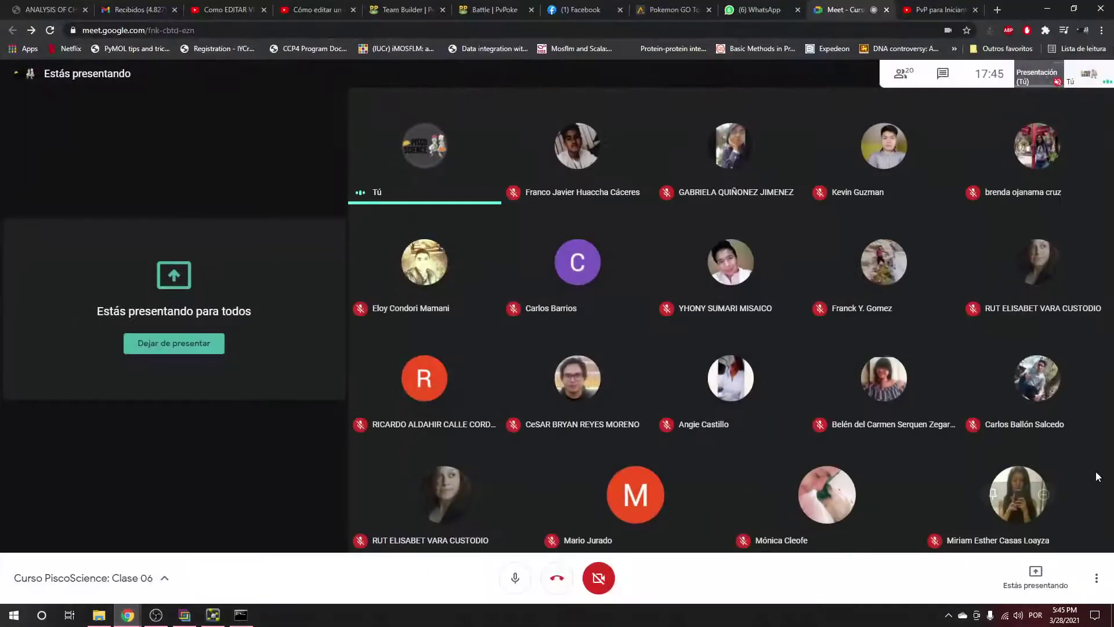
pyautogui.click(942, 73)
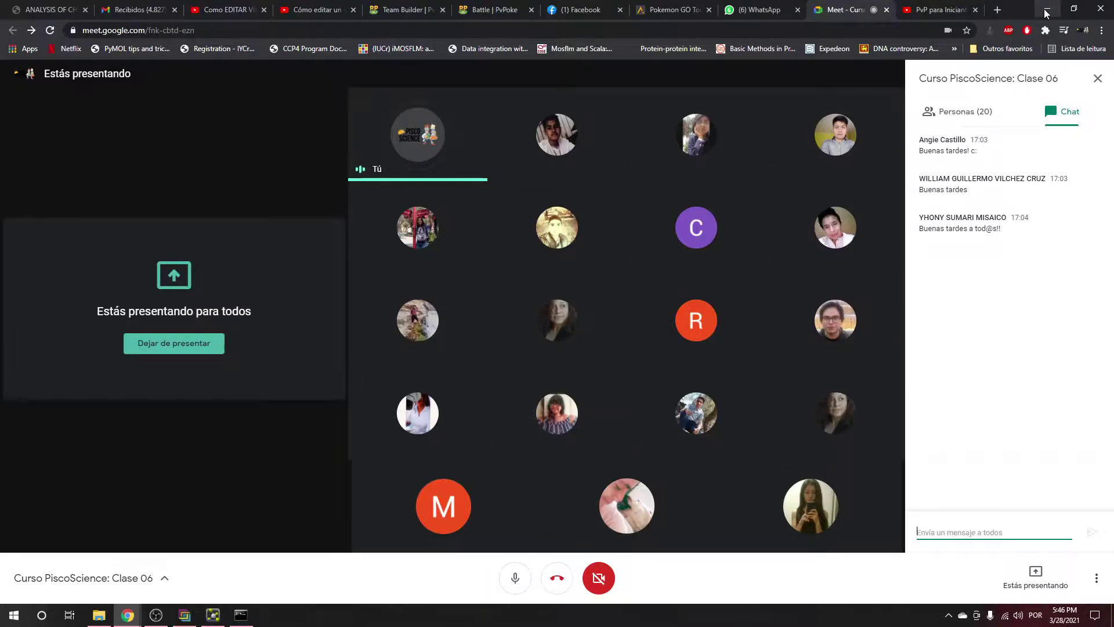
pyautogui.click(604, 578)
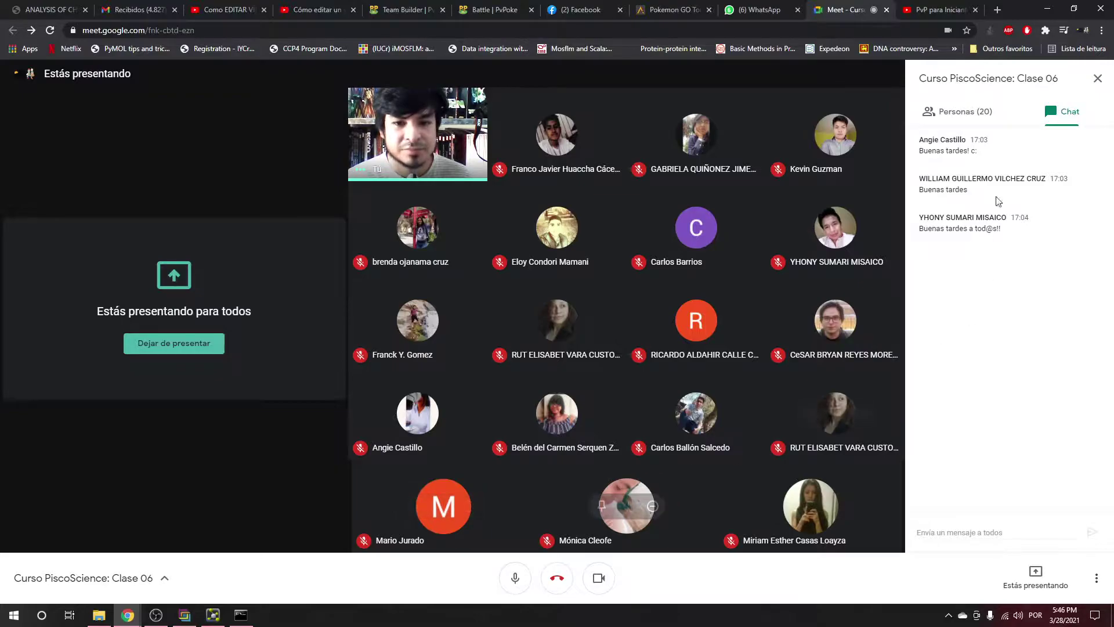
pyautogui.click(1047, 8)
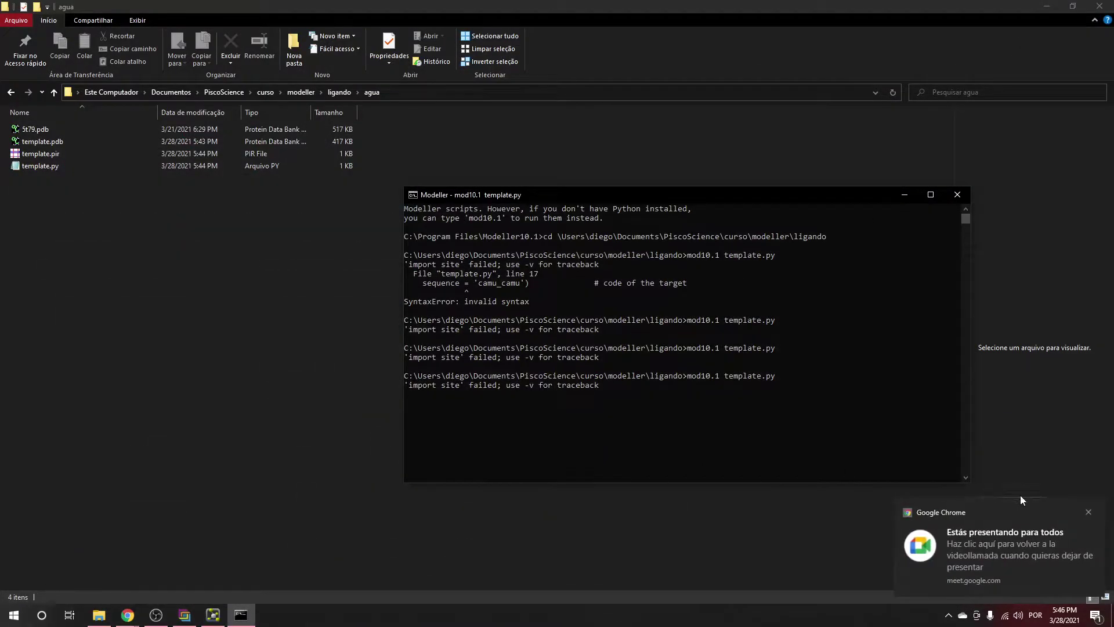
pyautogui.click(1089, 513)
# Change the Modeller console's working directory with cd agua
pyautogui.click(554, 415)
pyautogui.click(620, 394)
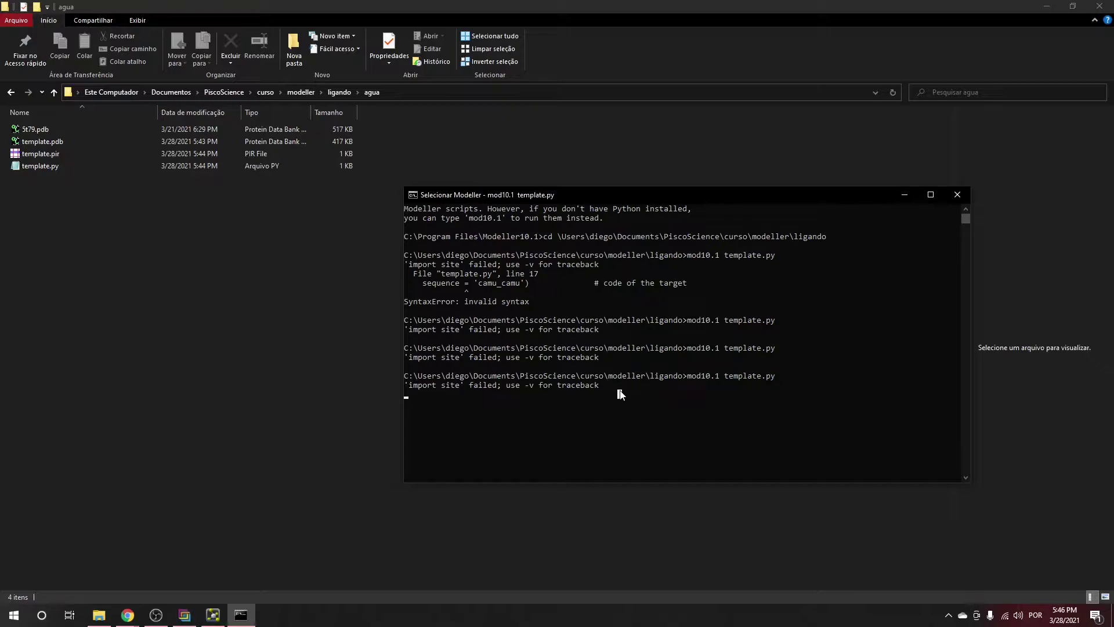
pyautogui.press('Escape')
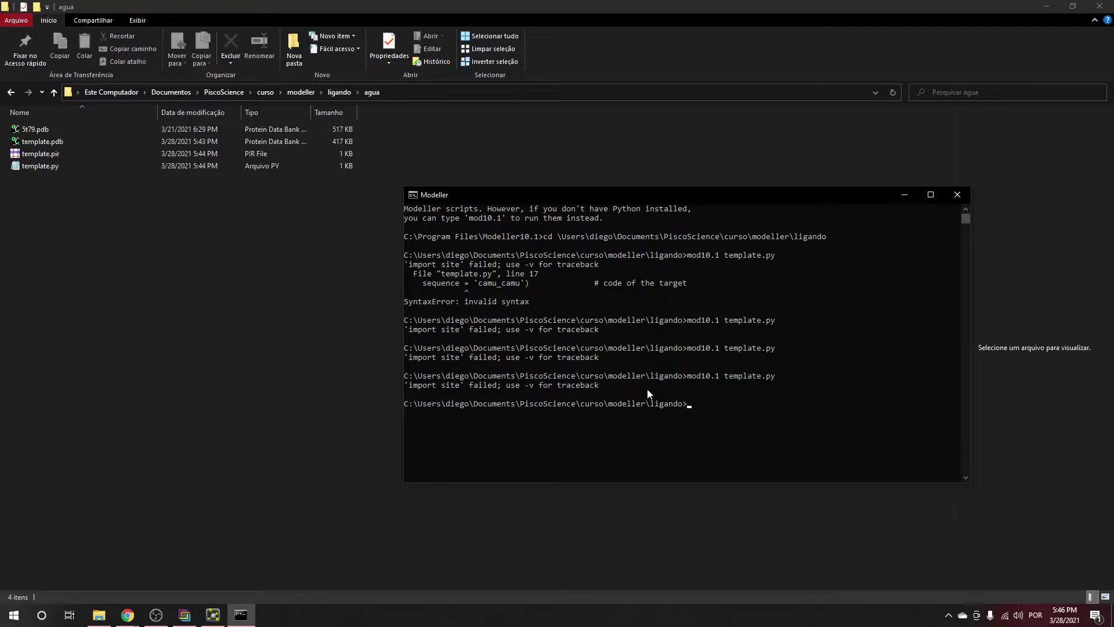
pyautogui.write('cd agua')
pyautogui.press('Return')
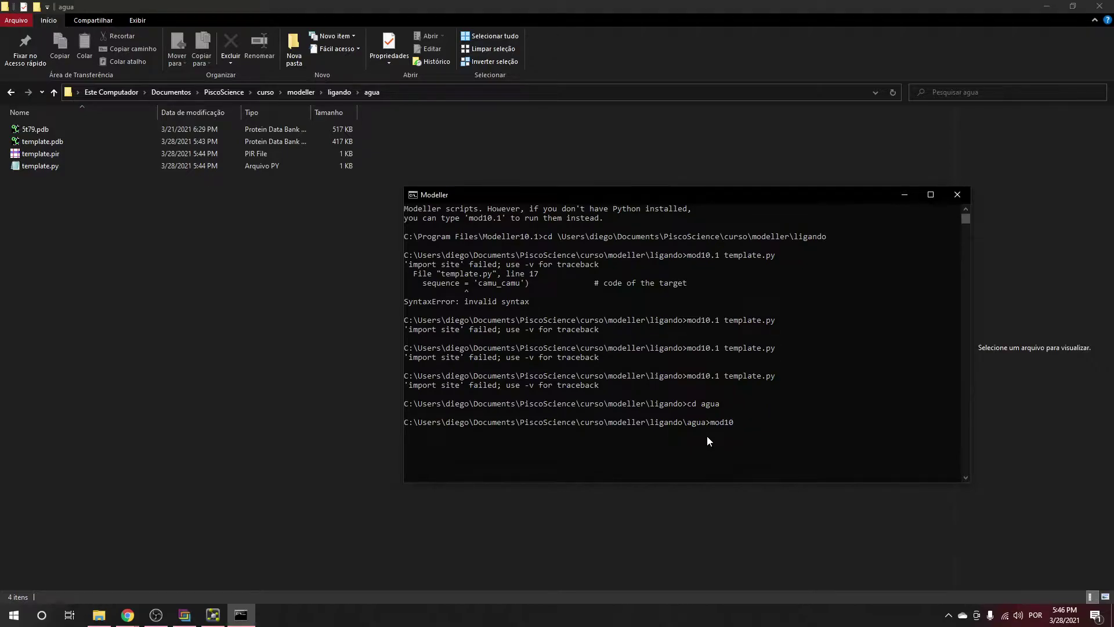
# Run mod10.1 template.py from the agua directory
pyautogui.write('.1')
pyautogui.scroll(1, 642, 347)
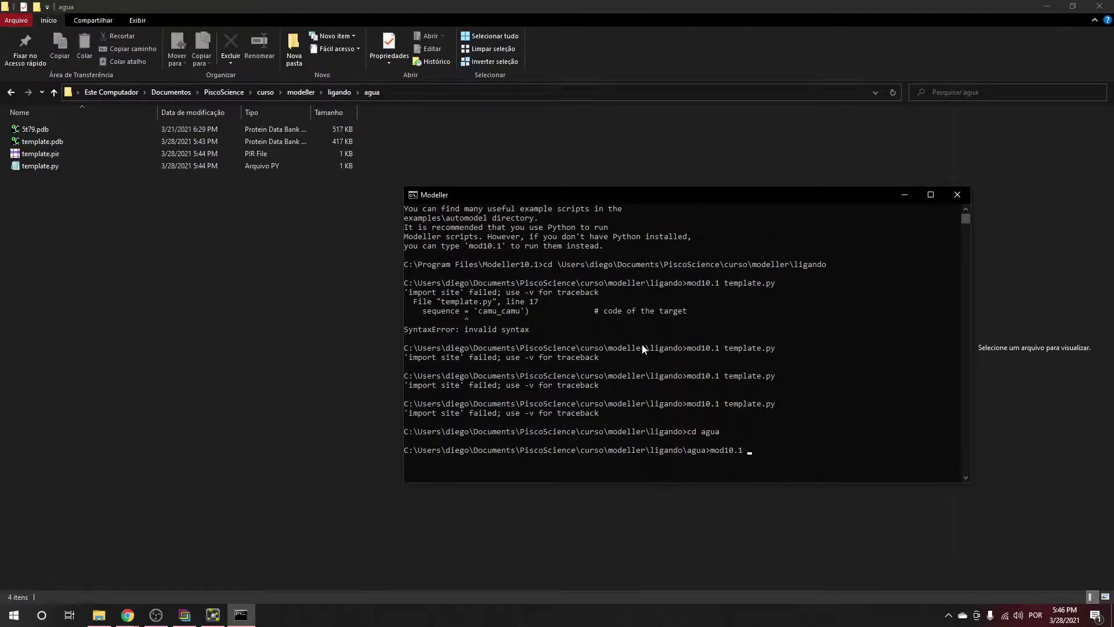
pyautogui.scroll(-3, 776, 413)
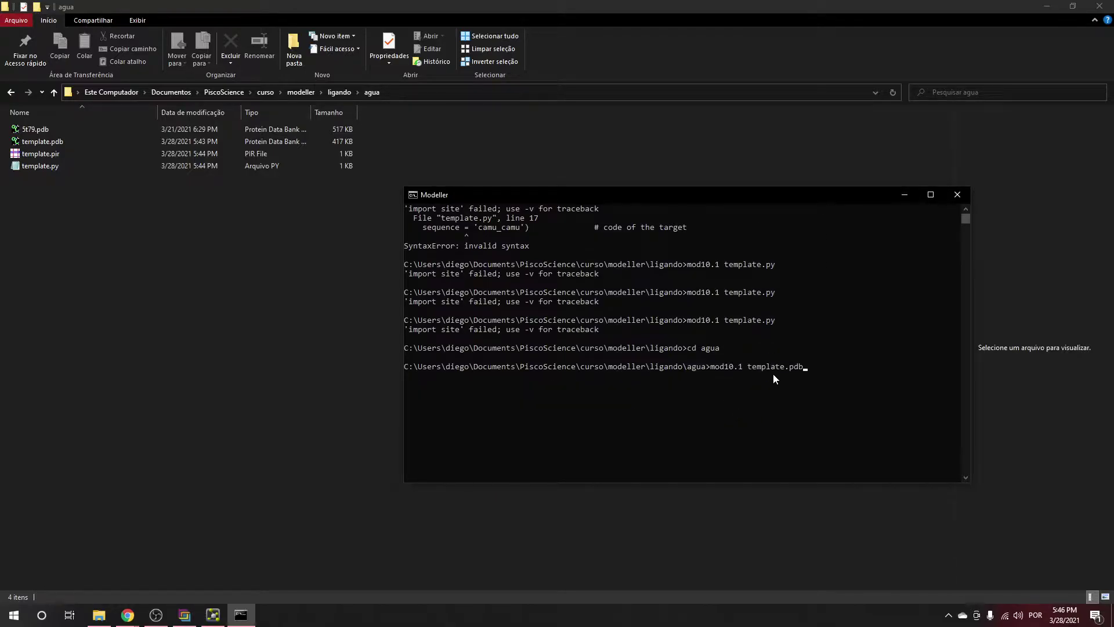
pyautogui.write('template.py')
pyautogui.press('Return')
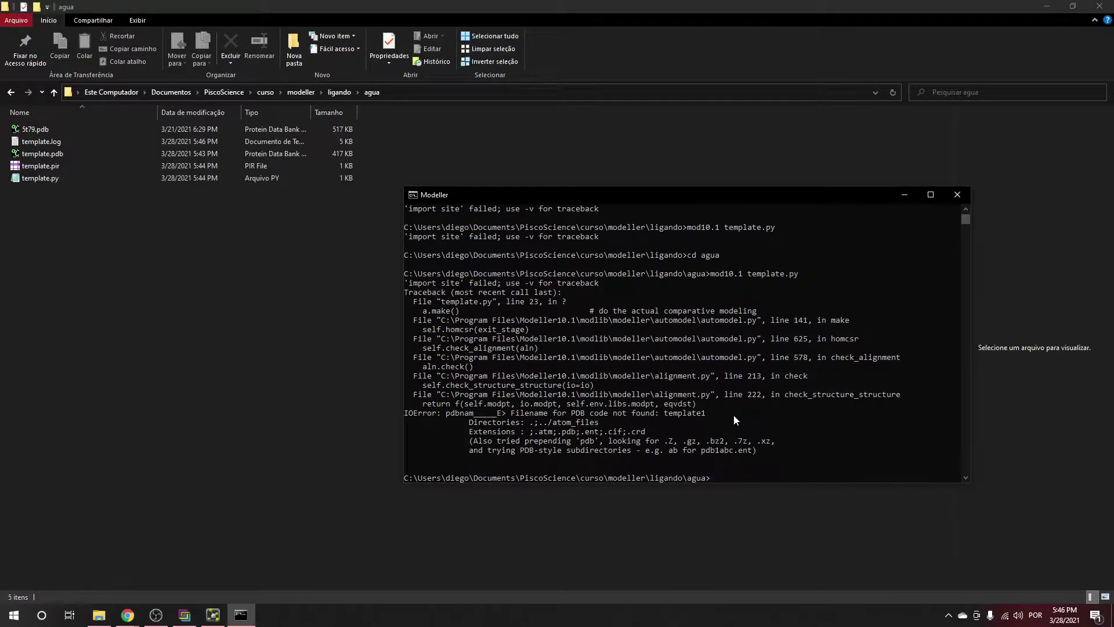
# Open template.log, read the last entries for the cause of the error, and close it
pyautogui.doubleClick(46, 142)
pyautogui.scroll(-5, 904, 346)
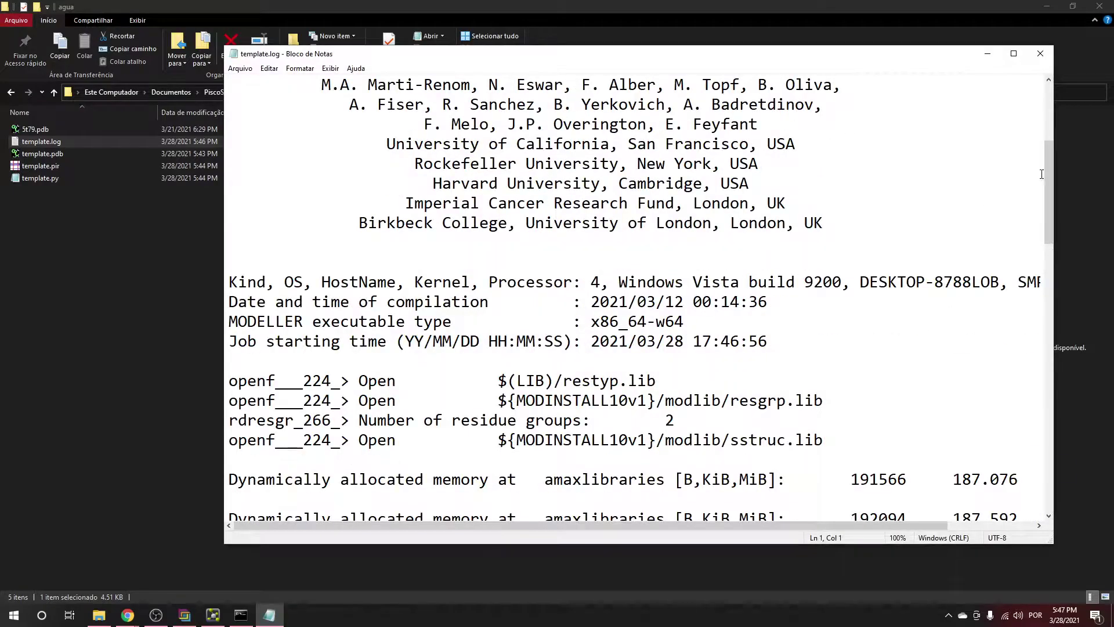
pyautogui.moveTo(1050, 164); pyautogui.dragTo(1084, 405)
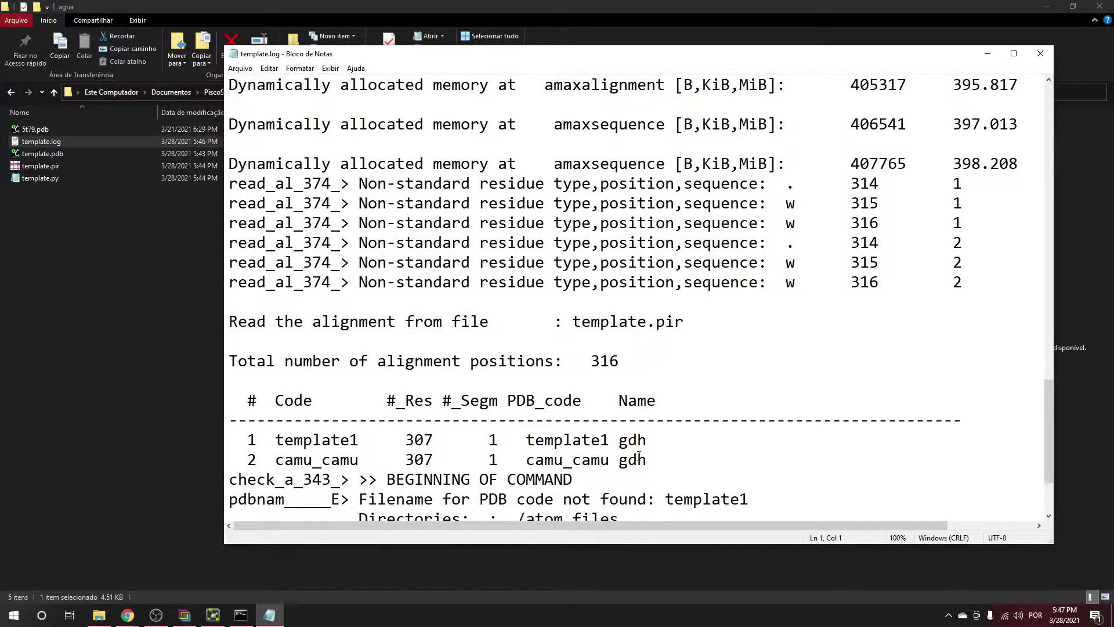
pyautogui.scroll(-2, 638, 452)
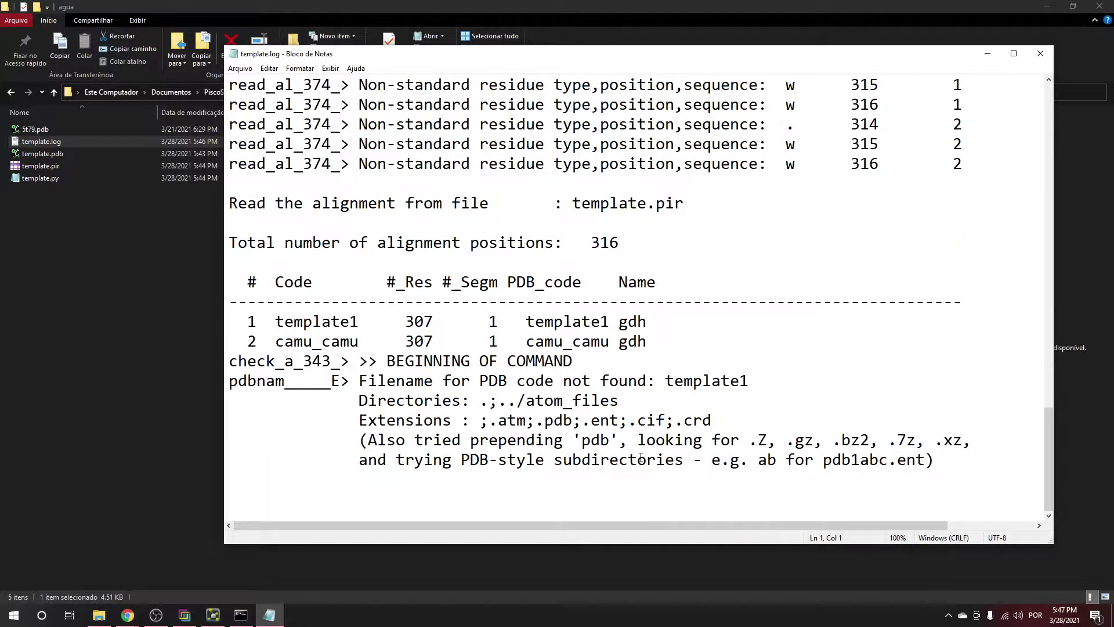
pyautogui.click(1014, 53)
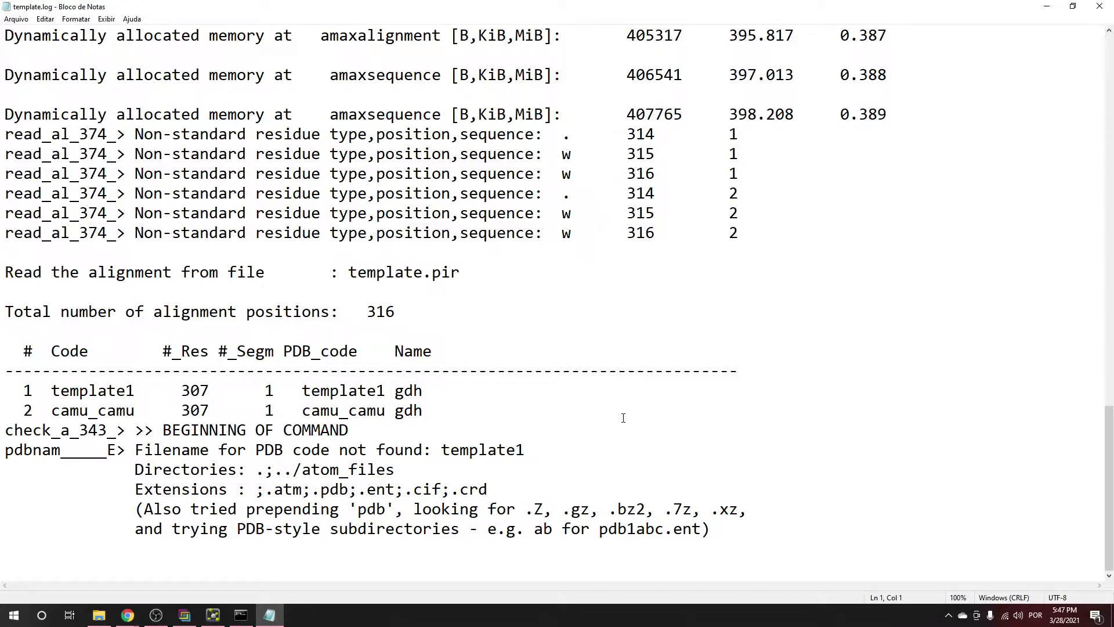
pyautogui.click(1100, 6)
# Change the knowns value in template.py to 'template', save the script and close it
pyautogui.doubleClick(51, 176)
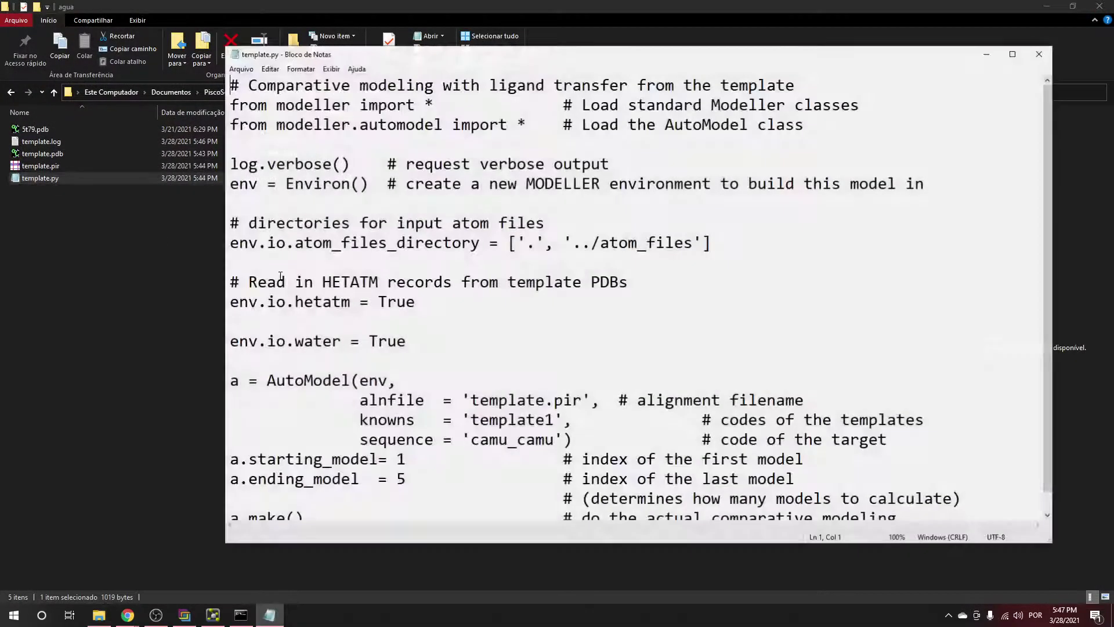
pyautogui.click(554, 419)
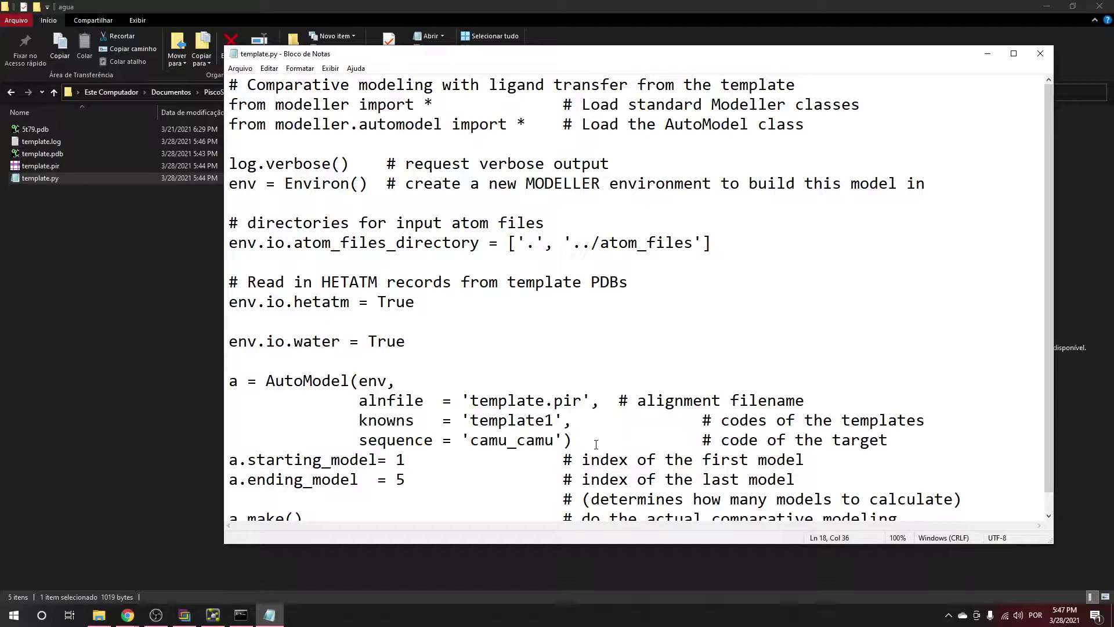
pyautogui.press('BackSpace')
pyautogui.click(240, 69)
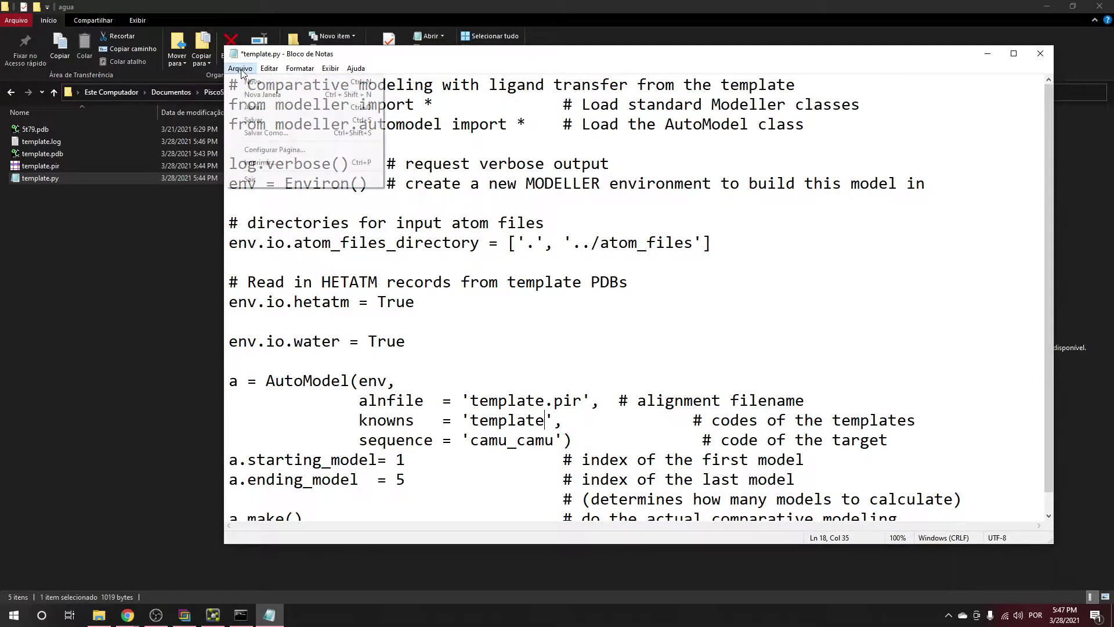
pyautogui.click(258, 119)
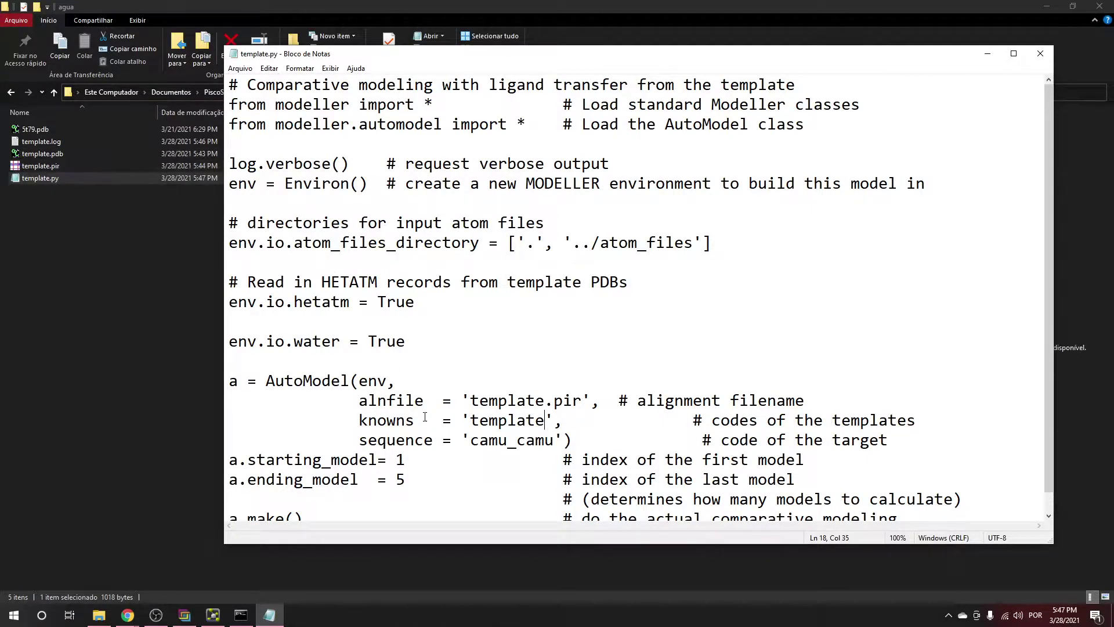
pyautogui.click(1040, 53)
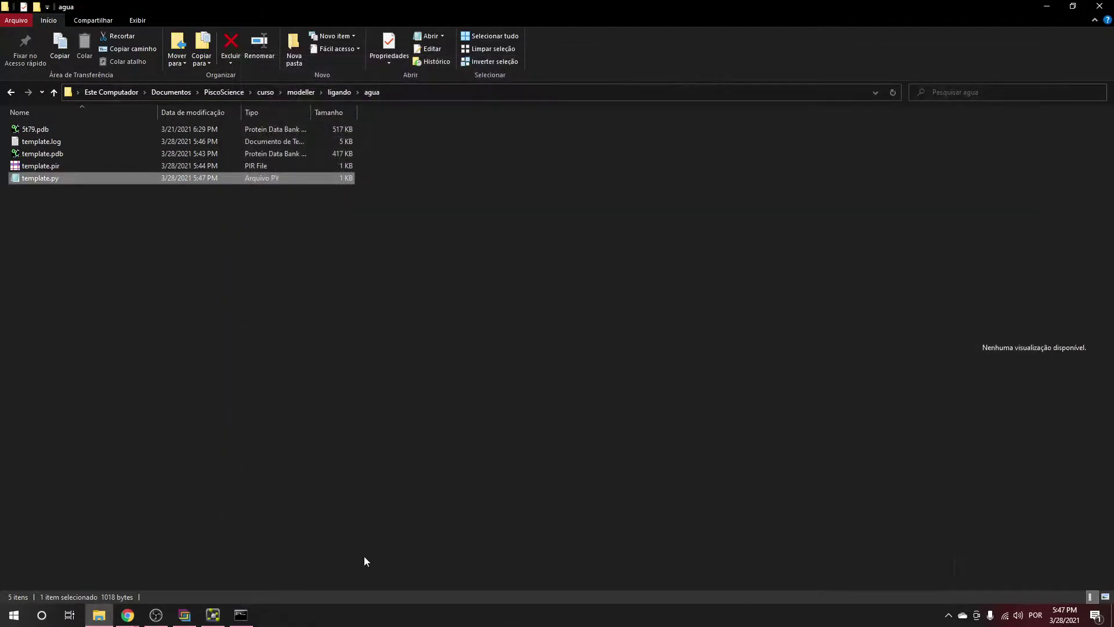
# Rerun mod10.1 template.py from the agua directory and review the end of the new template.log
pyautogui.click(240, 615)
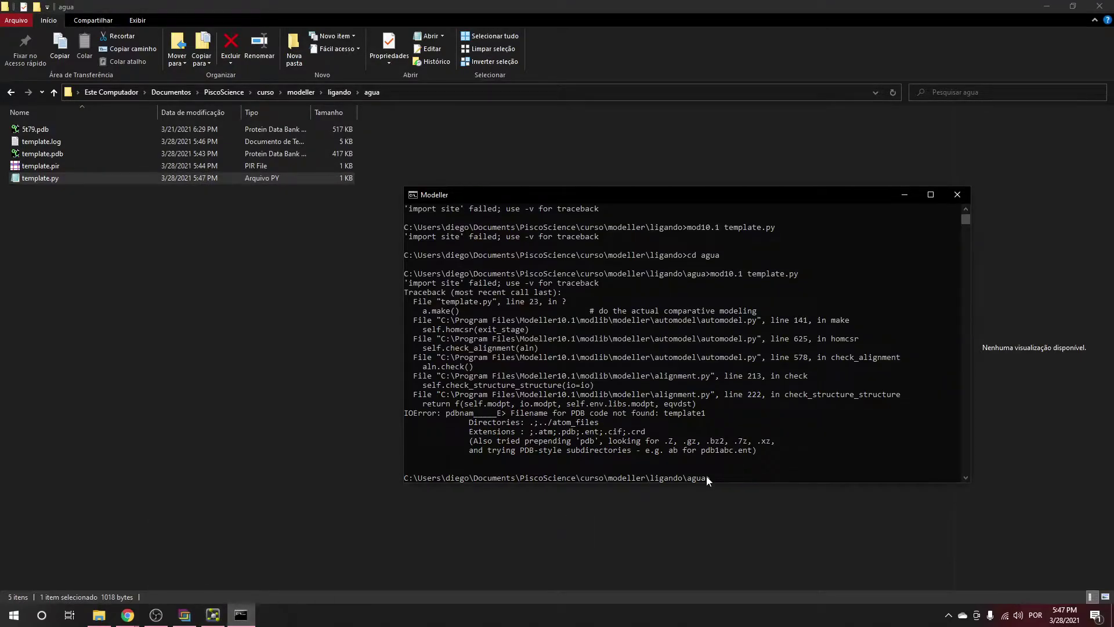
pyautogui.press('Up')
pyautogui.press('Return')
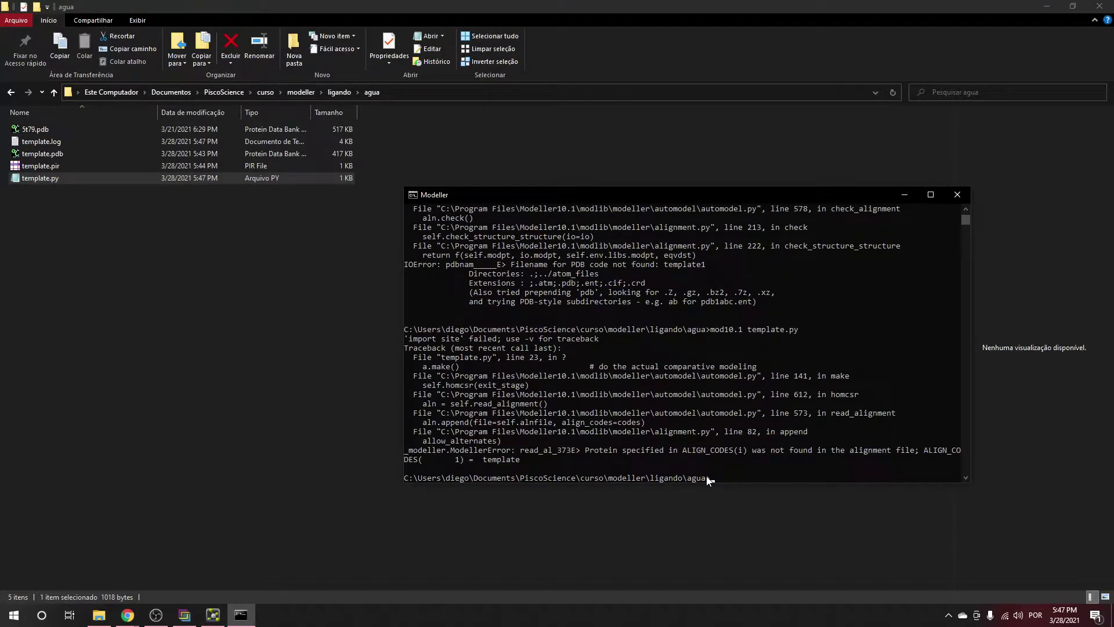
pyautogui.click(44, 143)
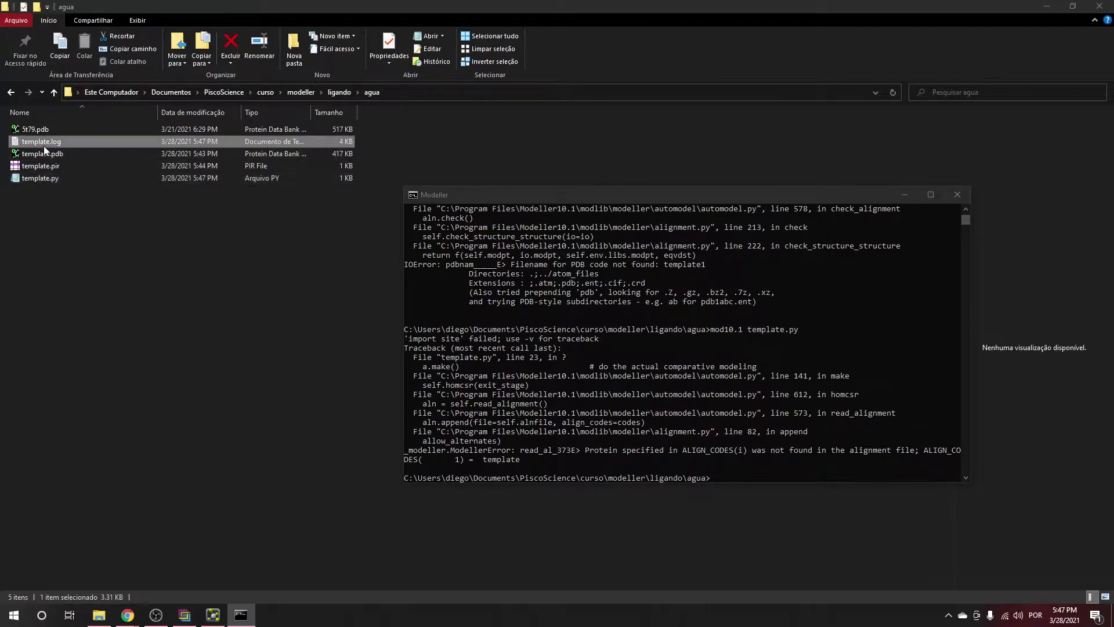
pyautogui.doubleClick(43, 142)
pyautogui.scroll(-12, 580, 377)
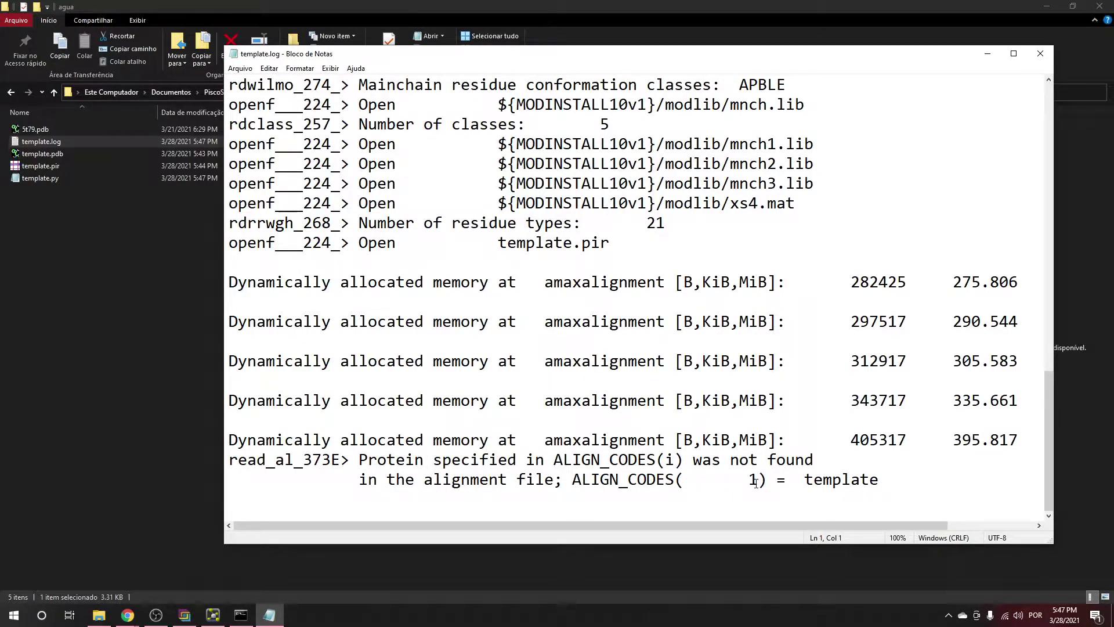
pyautogui.click(1040, 54)
# Rename template1 to template in both header lines of template.pir in the agua folder, save the file and close it
pyautogui.click(51, 167)
pyautogui.rightClick(50, 166)
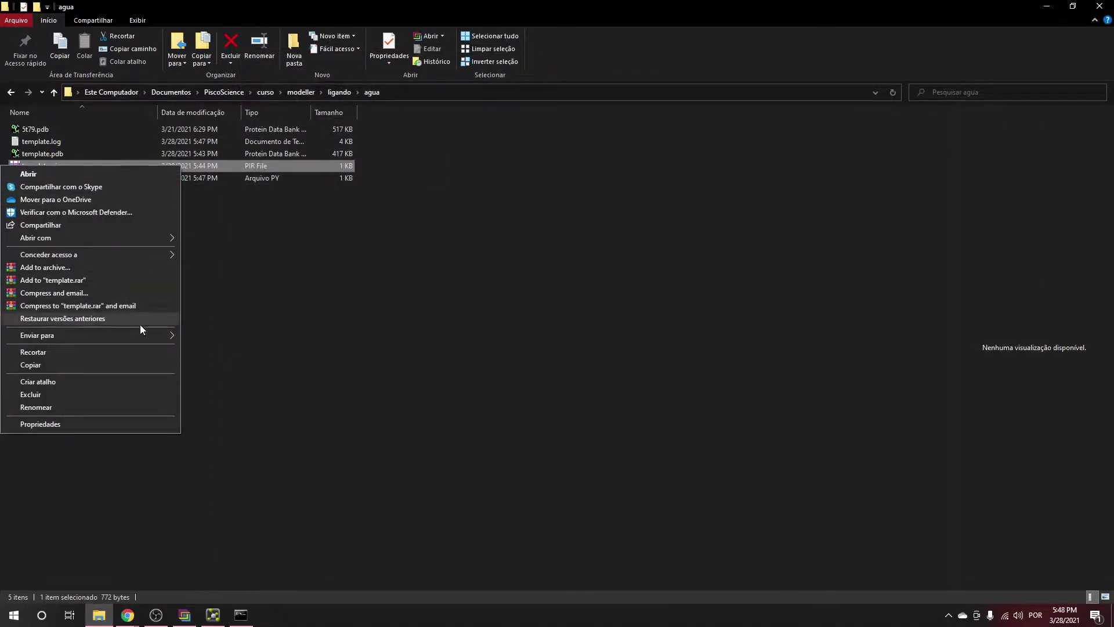
pyautogui.moveTo(164, 238)
pyautogui.click(273, 238)
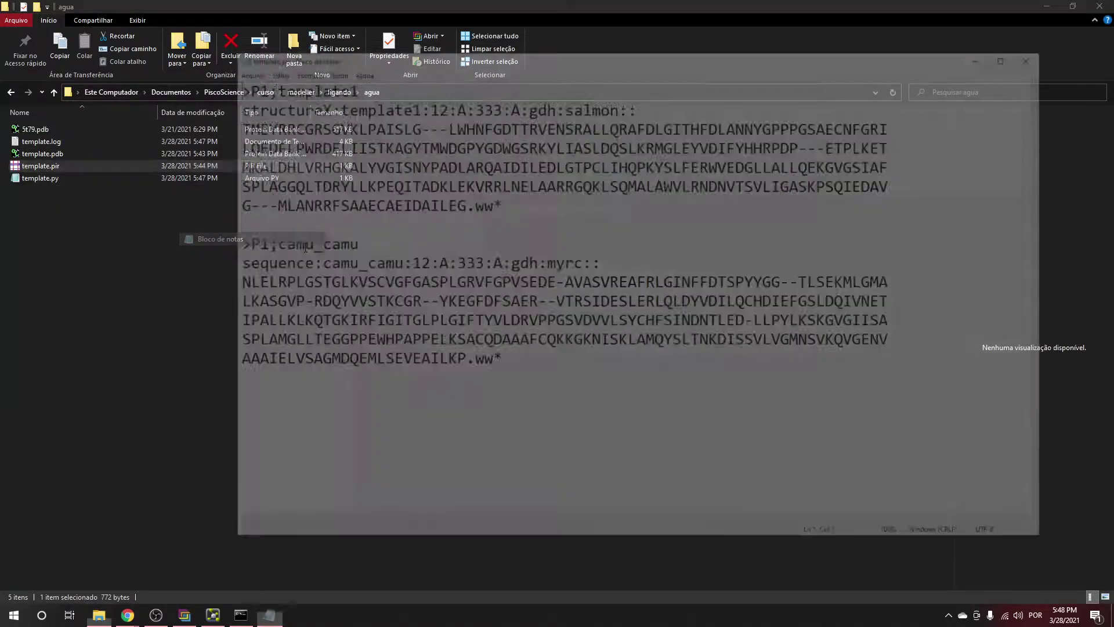
pyautogui.click(351, 85)
pyautogui.press('BackSpace')
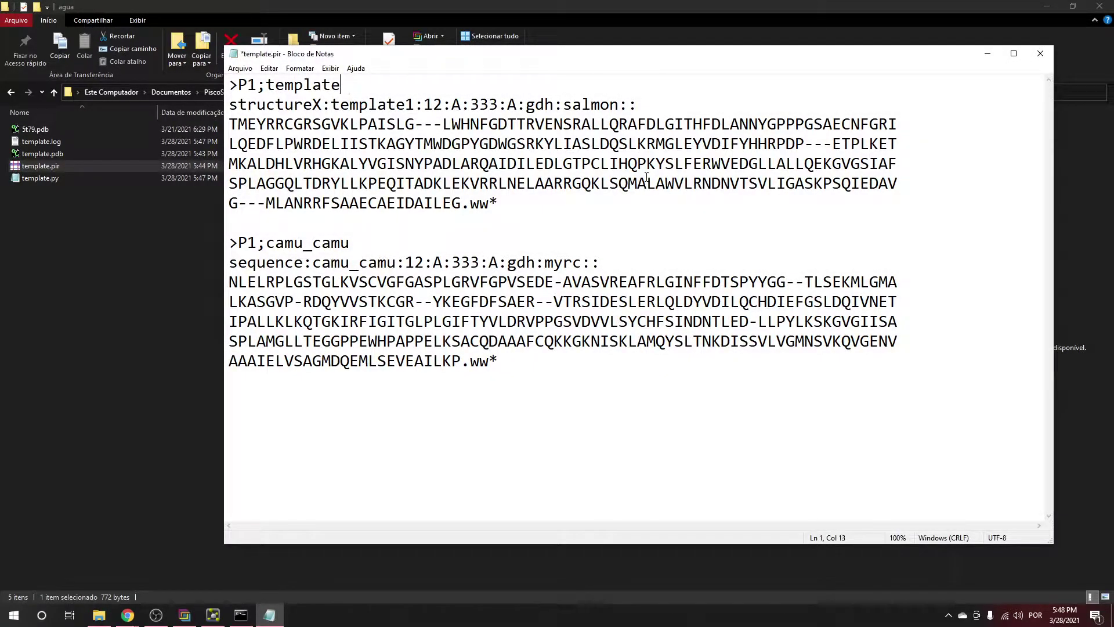
pyautogui.click(425, 104)
pyautogui.press('BackSpace')
pyautogui.click(239, 68)
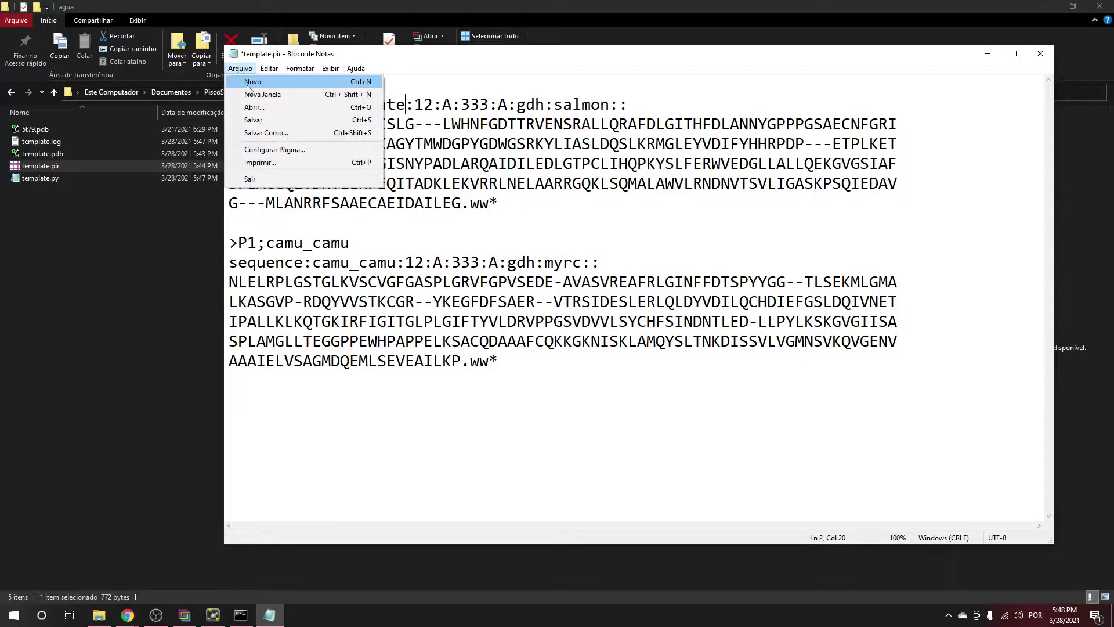
pyautogui.click(264, 119)
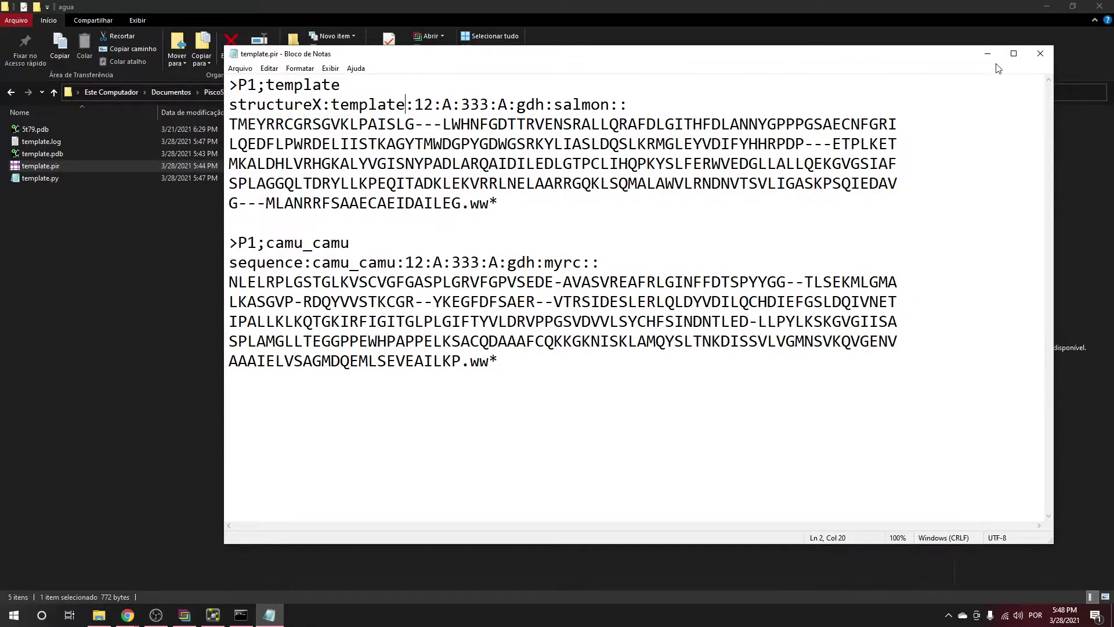
pyautogui.click(1039, 54)
# Rerun mod10.1 template.py from the agua directory and move the console clear of the file list
pyautogui.click(241, 614)
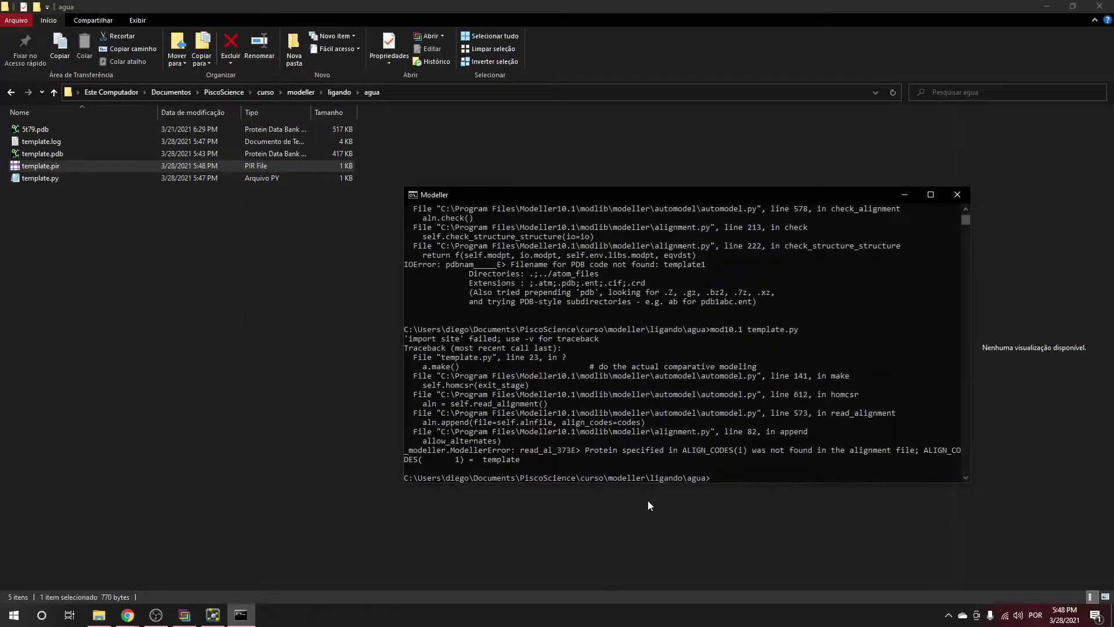
pyautogui.press('Up')
pyautogui.press('Return')
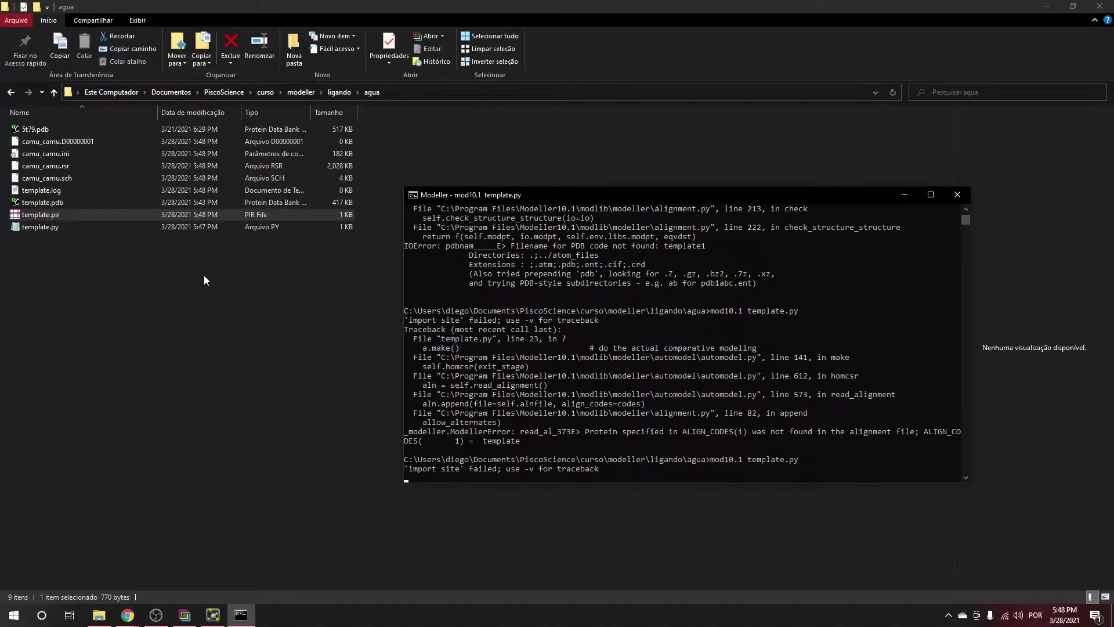
pyautogui.moveTo(543, 188); pyautogui.dragTo(715, 89)
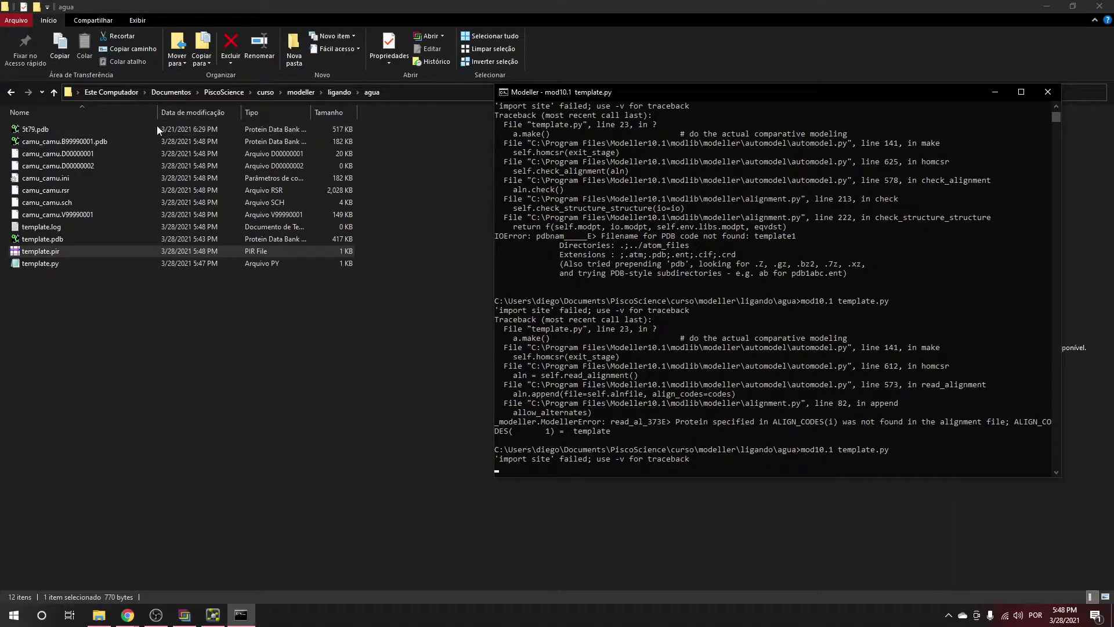
# Open the model camu_camu.B99990001.pdb in PyMOL at full window size and bring the ligand region into close view
pyautogui.click(88, 143)
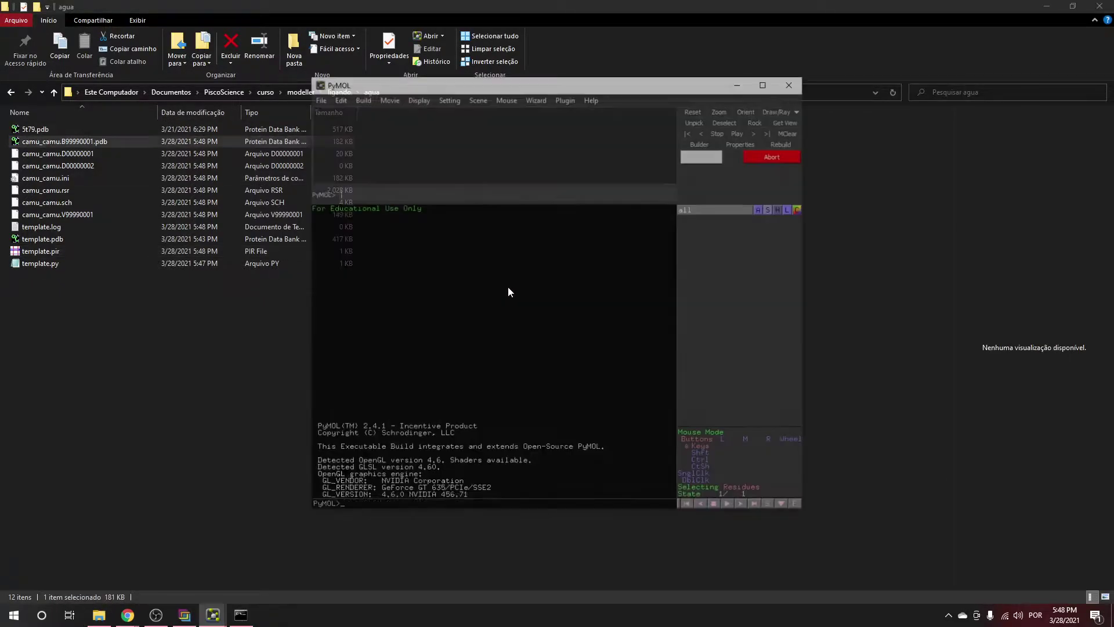
pyautogui.moveTo(525, 357); pyautogui.dragTo(604, 252)
pyautogui.click(766, 82)
pyautogui.moveTo(716, 190); pyautogui.dragTo(641, 409, button='right')
pyautogui.moveTo(640, 409); pyautogui.dragTo(429, 383)
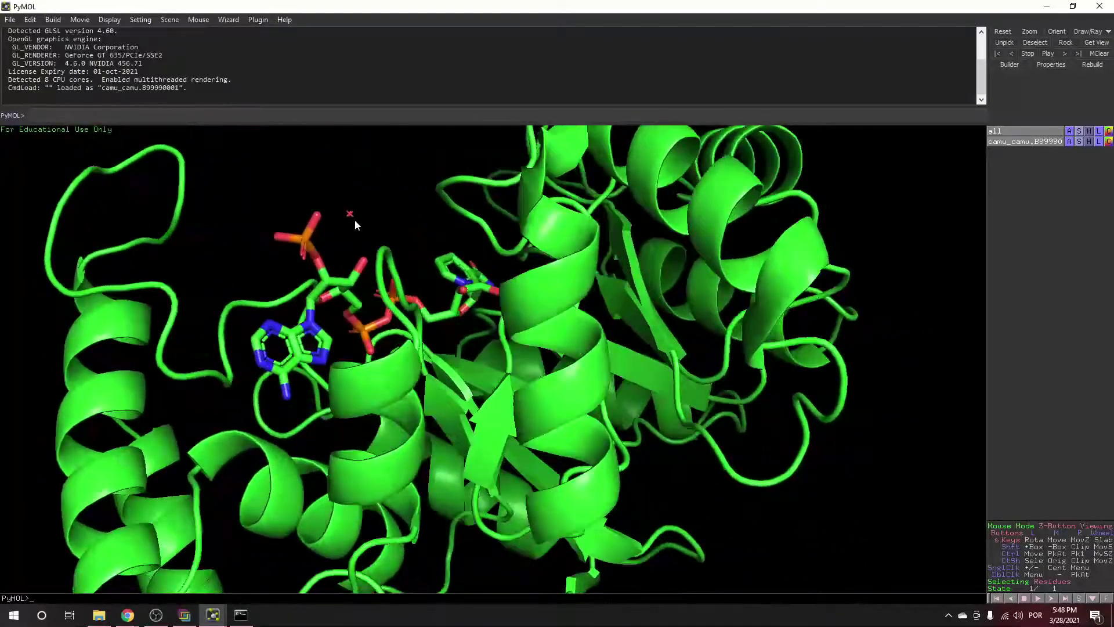
# Select the two water molecules near the NDP ligand and display the structure's atoms with show lines
pyautogui.click(354, 220)
pyautogui.moveTo(415, 333); pyautogui.dragTo(461, 335)
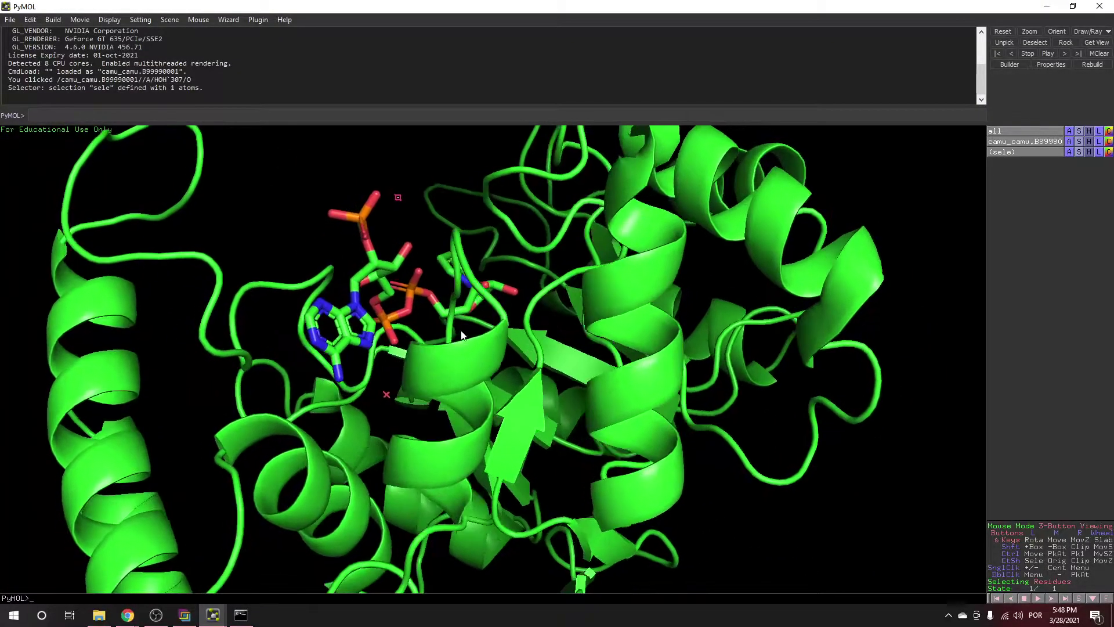
pyautogui.click(386, 395)
pyautogui.write('show lines')
pyautogui.press('Return')
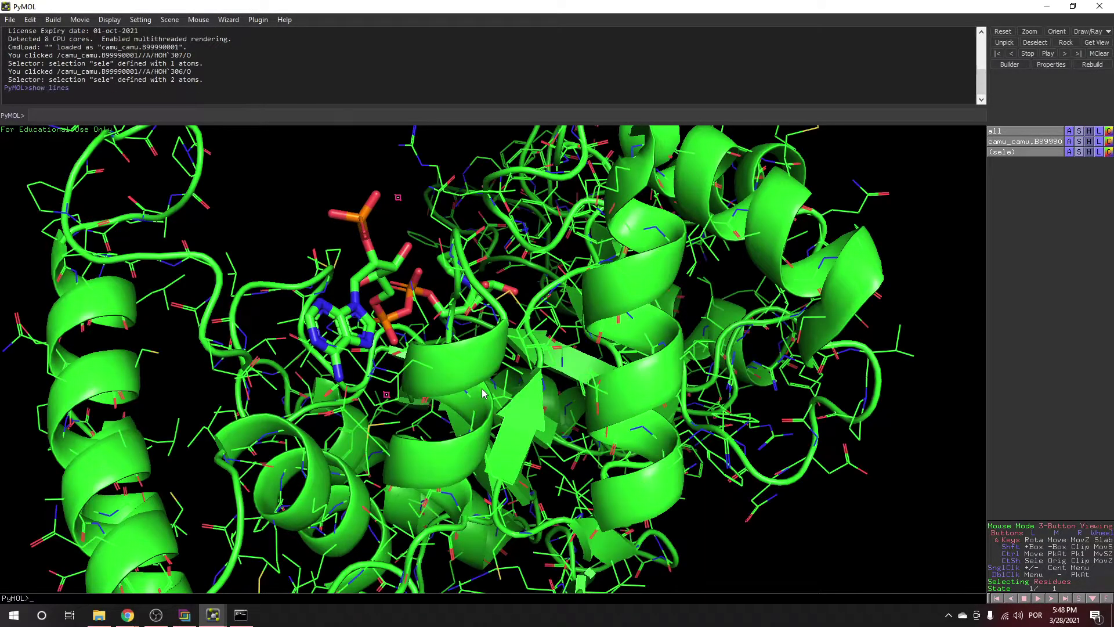
# Find the polar contacts from the selected water molecules to any atoms
pyautogui.moveTo(502, 445); pyautogui.dragTo(232, 441, button='right')
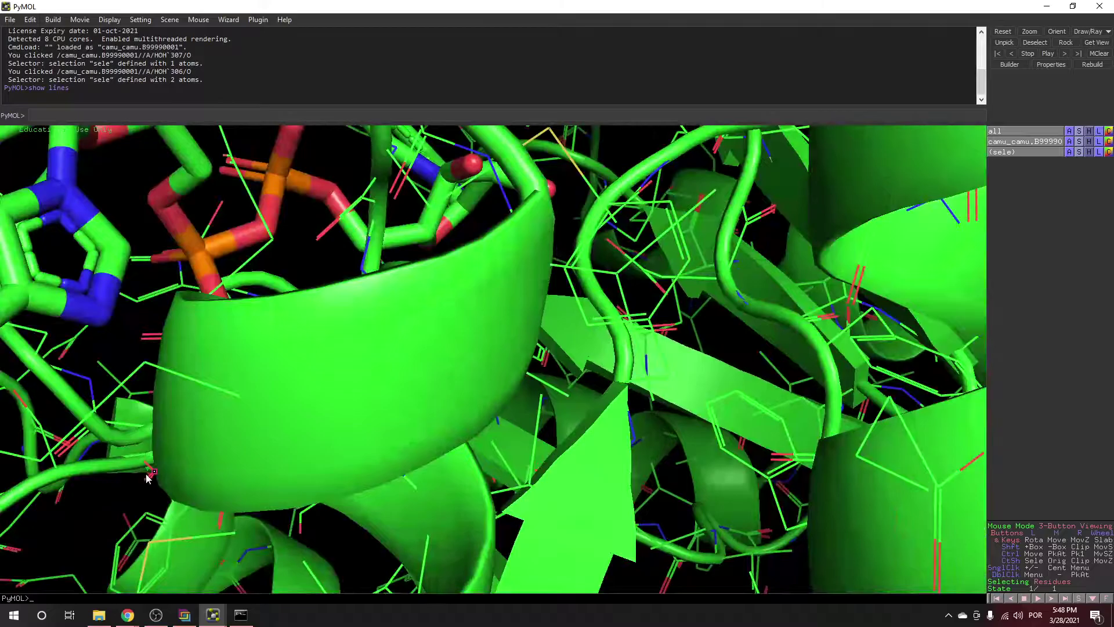
pyautogui.moveTo(165, 480); pyautogui.dragTo(368, 378, button='right')
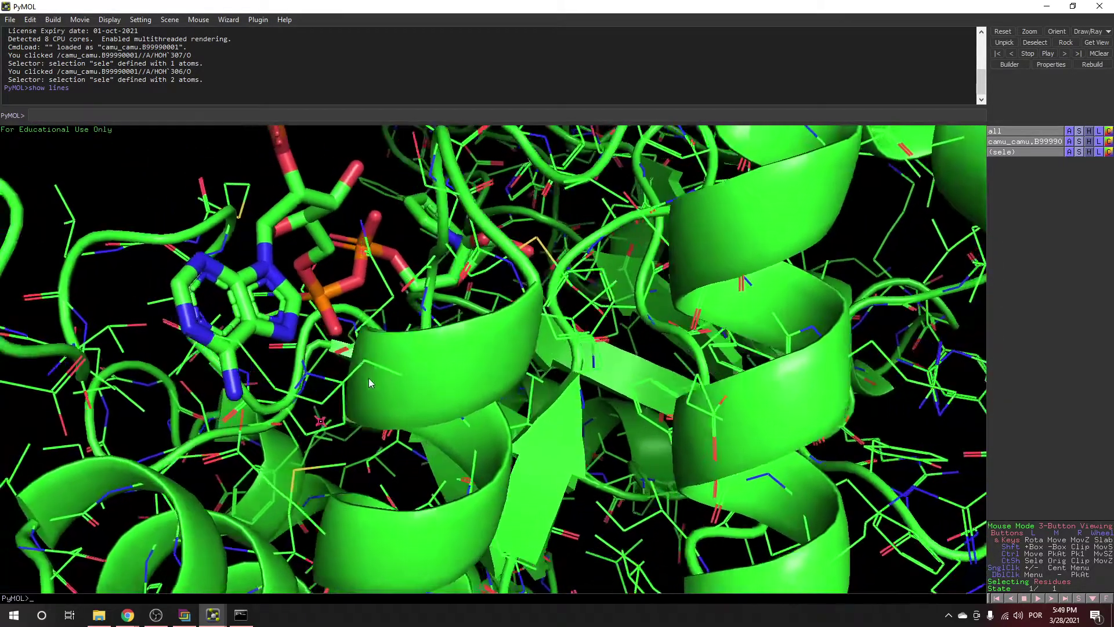
pyautogui.moveTo(319, 427); pyautogui.dragTo(539, 439)
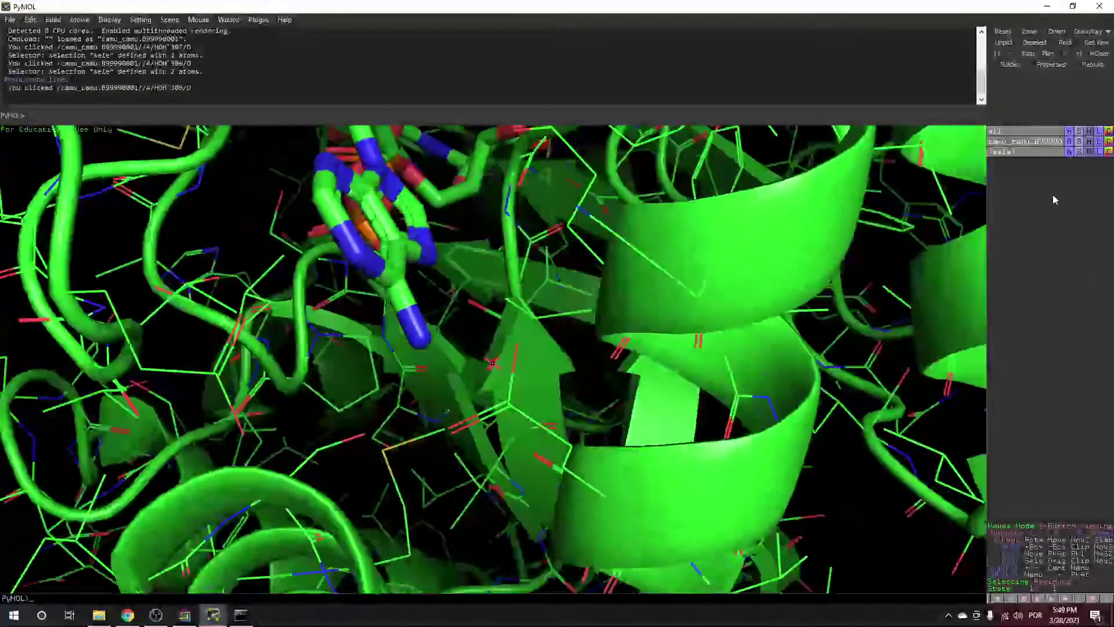
pyautogui.click(1067, 153)
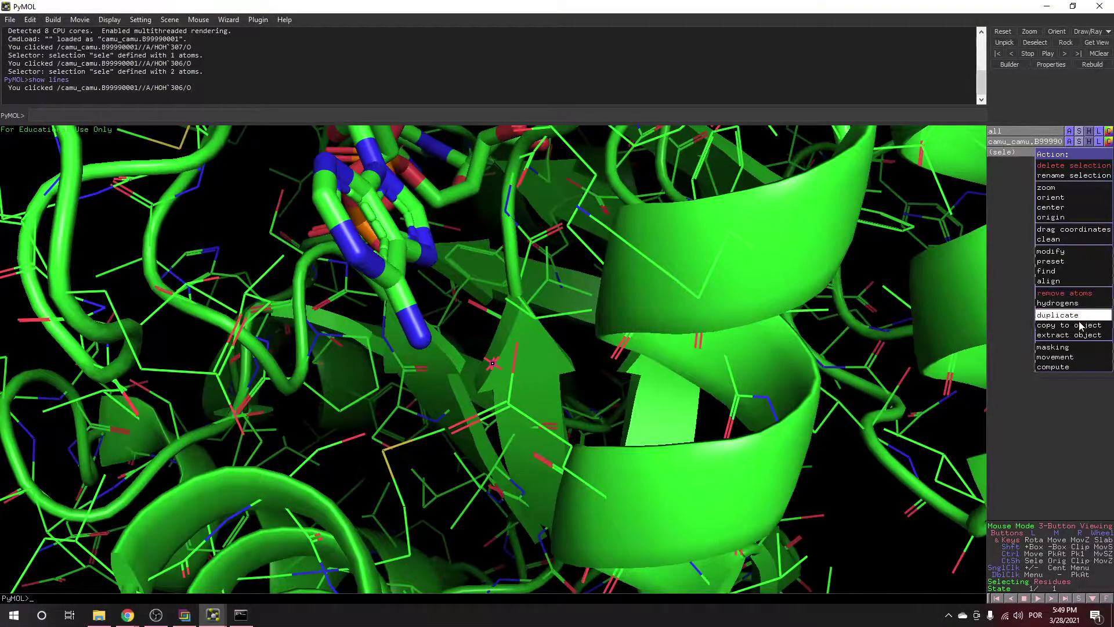
pyautogui.moveTo(1047, 271)
pyautogui.moveTo(995, 271)
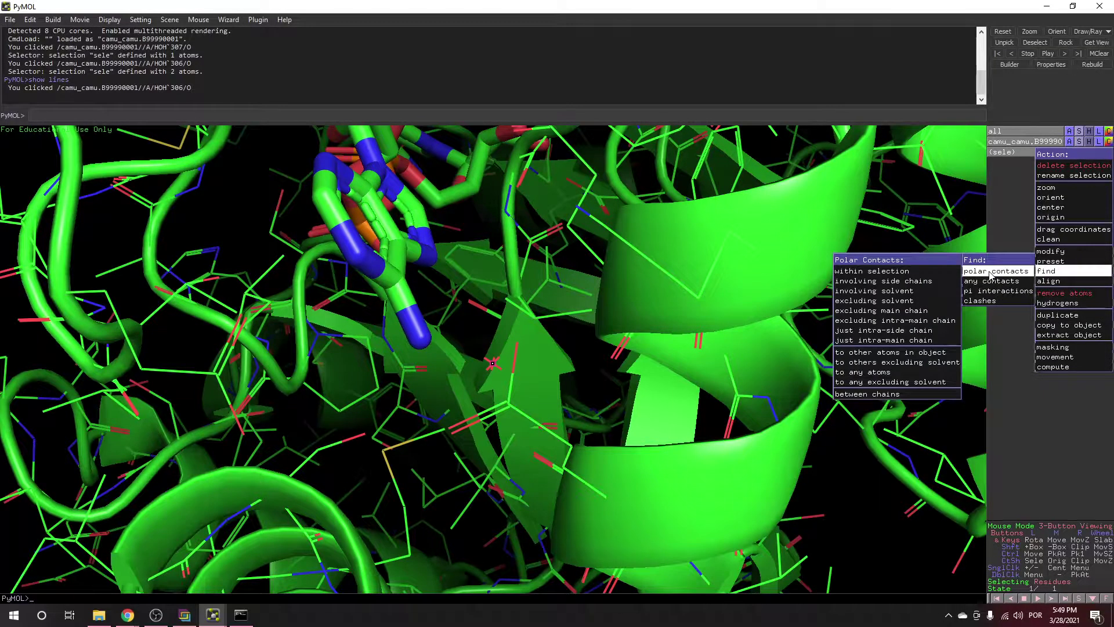
pyautogui.click(852, 372)
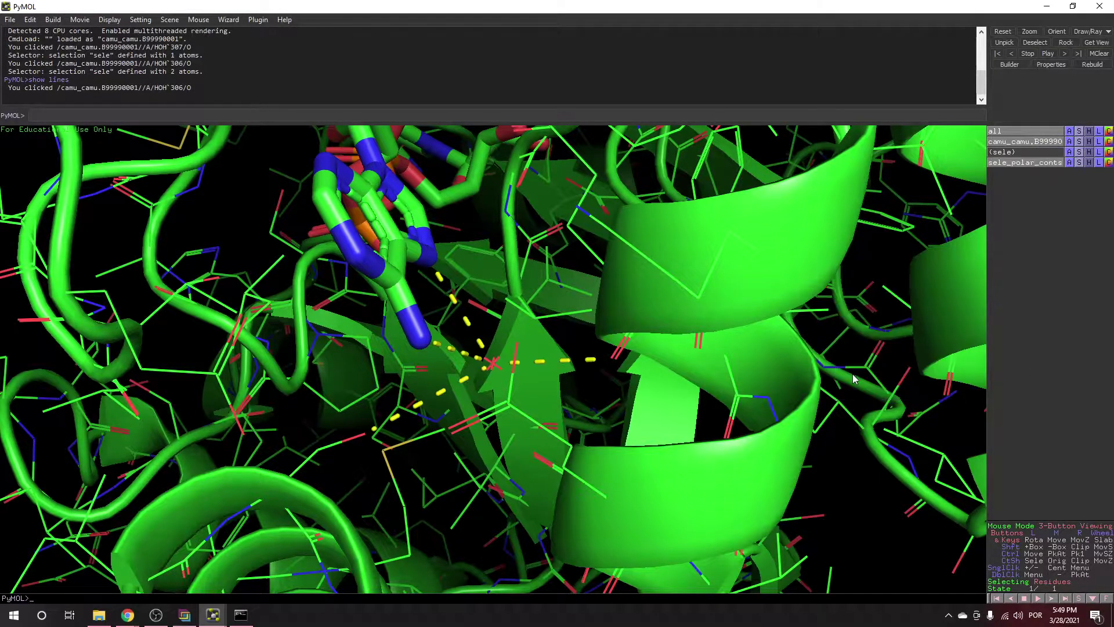
# Examine the waters' polar contacts with the ligand and surrounding residues from several angles, both close up and across the whole model
pyautogui.moveTo(402, 388); pyautogui.dragTo(583, 422)
pyautogui.moveTo(582, 422); pyautogui.dragTo(525, 362, button='right')
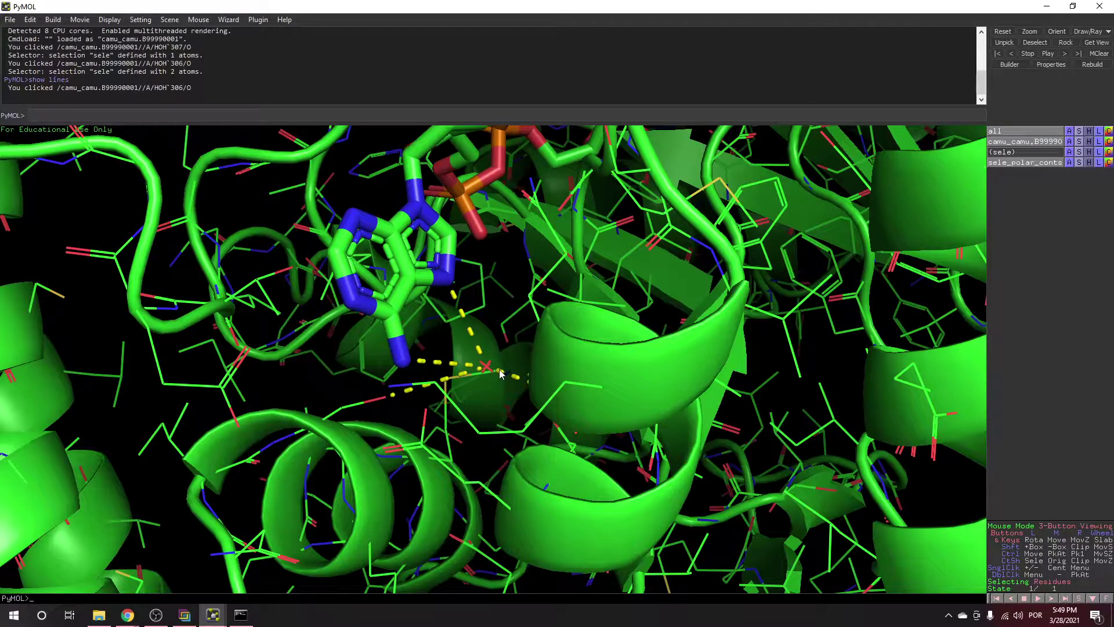
pyautogui.moveTo(511, 422); pyautogui.dragTo(497, 301, button='right')
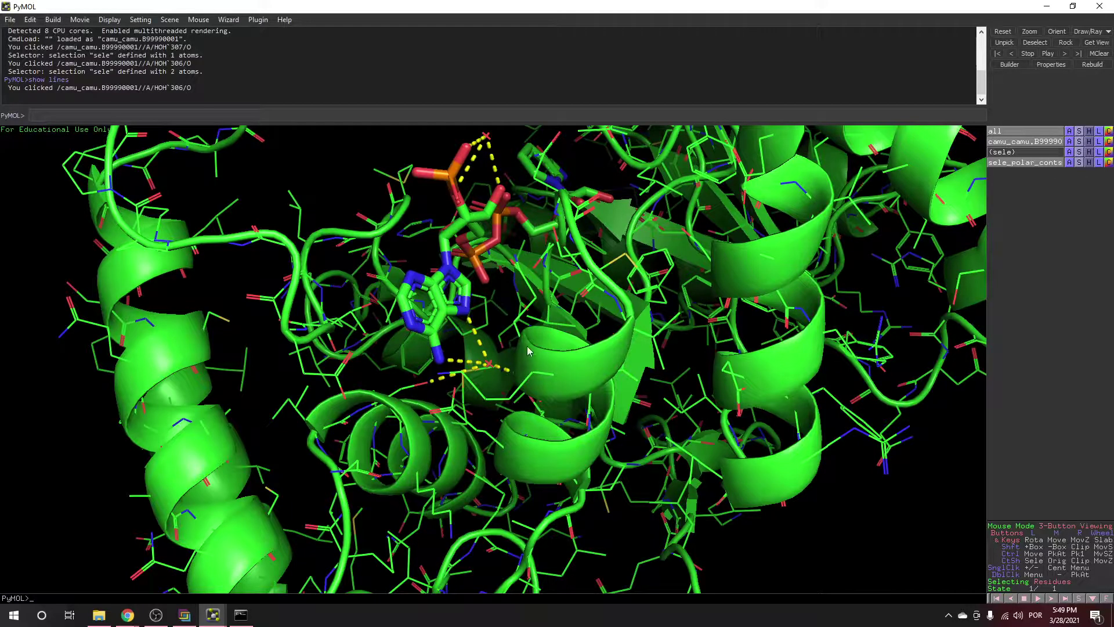
pyautogui.moveTo(490, 360); pyautogui.dragTo(486, 406)
pyautogui.moveTo(486, 406); pyautogui.dragTo(551, 275, button='right')
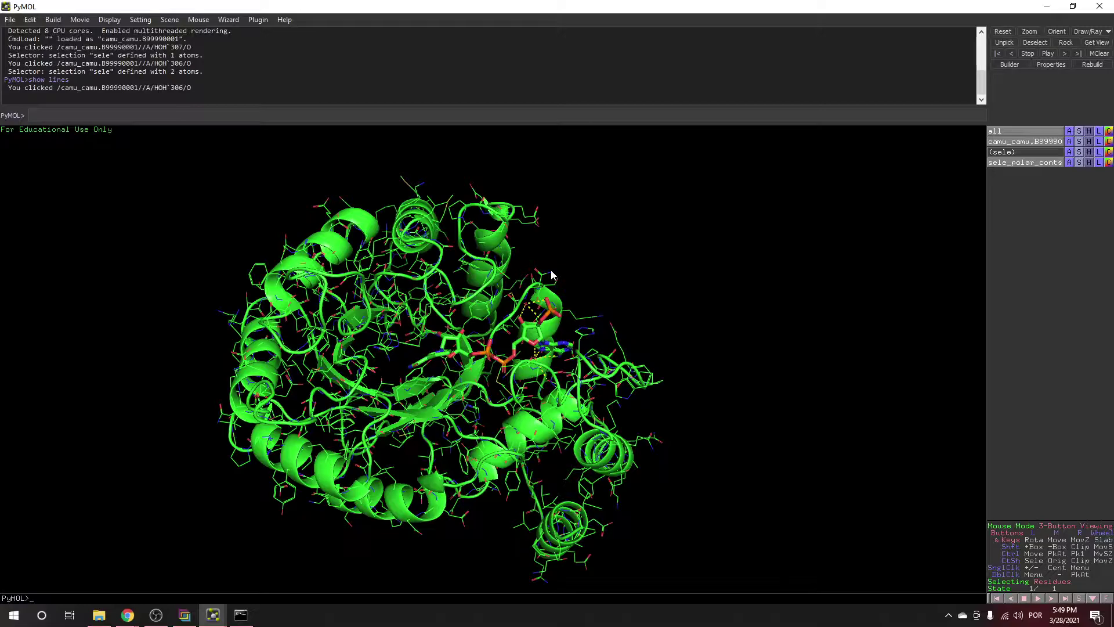
pyautogui.moveTo(581, 313); pyautogui.dragTo(522, 354)
pyautogui.moveTo(522, 354); pyautogui.dragTo(526, 369, button='right')
pyautogui.moveTo(526, 369); pyautogui.dragTo(537, 393, button='middle')
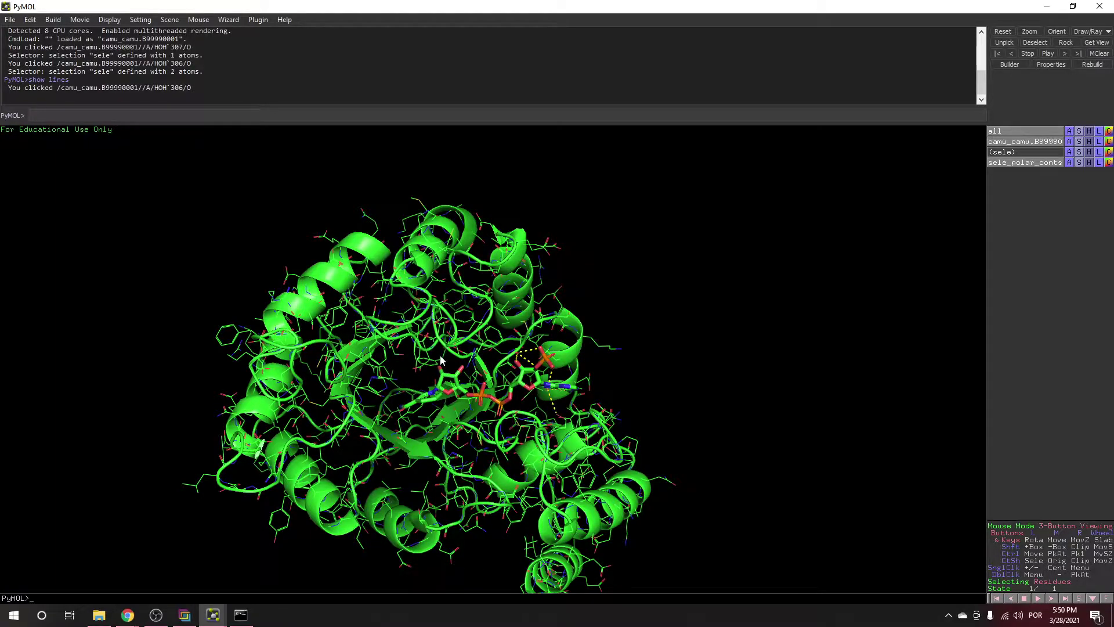
pyautogui.moveTo(454, 351); pyautogui.dragTo(490, 427, button='right')
pyautogui.moveTo(490, 428); pyautogui.dragTo(516, 381)
pyautogui.moveTo(516, 381); pyautogui.dragTo(532, 425, button='right')
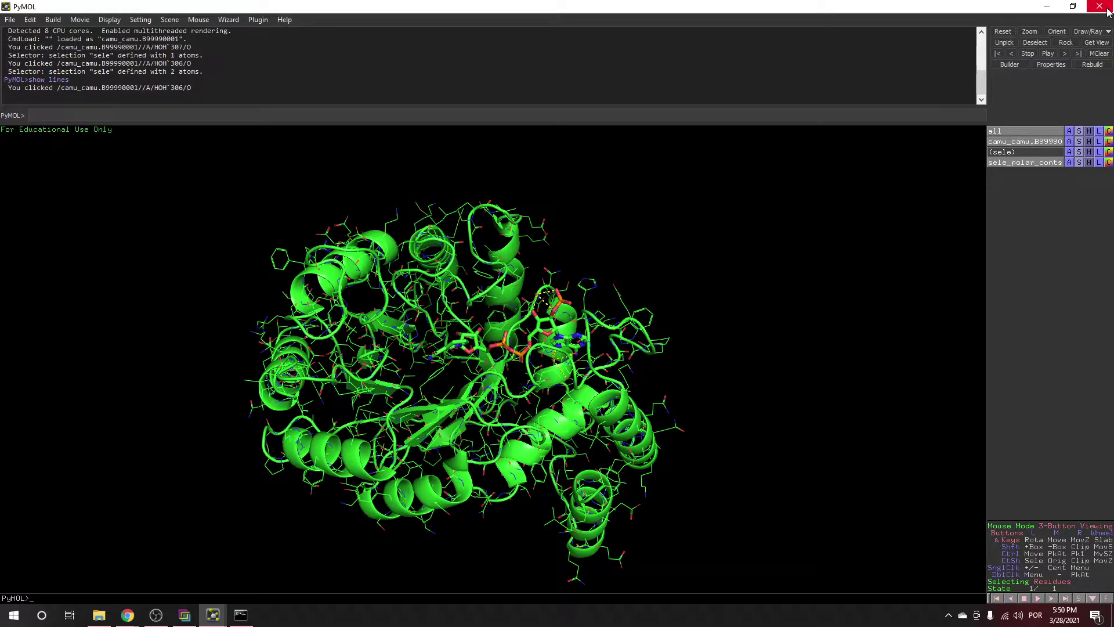
# Return to File Explorer and create a new folder named oligomer in the modeller folder
pyautogui.hotkey('alt', 'Tab')
pyautogui.click(334, 88)
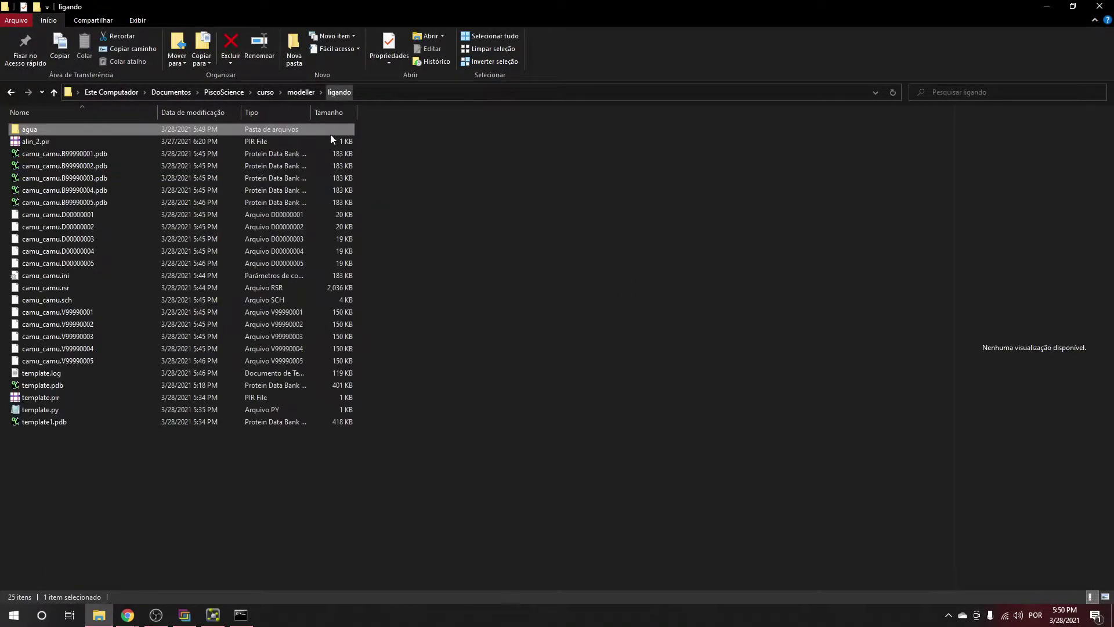
pyautogui.rightClick(214, 511)
pyautogui.click(352, 502)
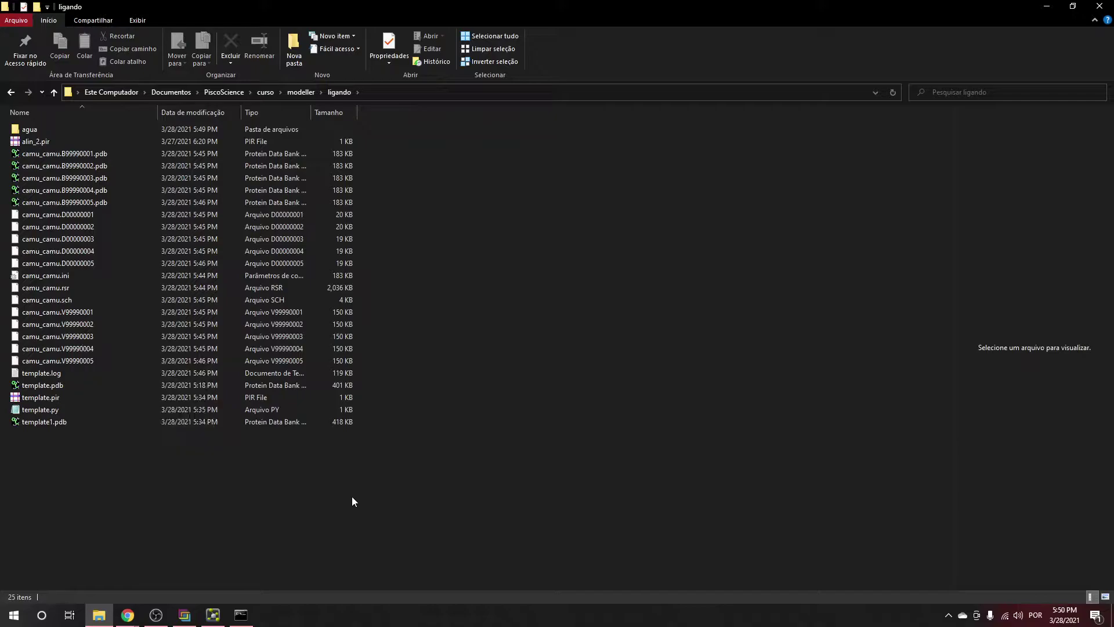
pyautogui.click(300, 92)
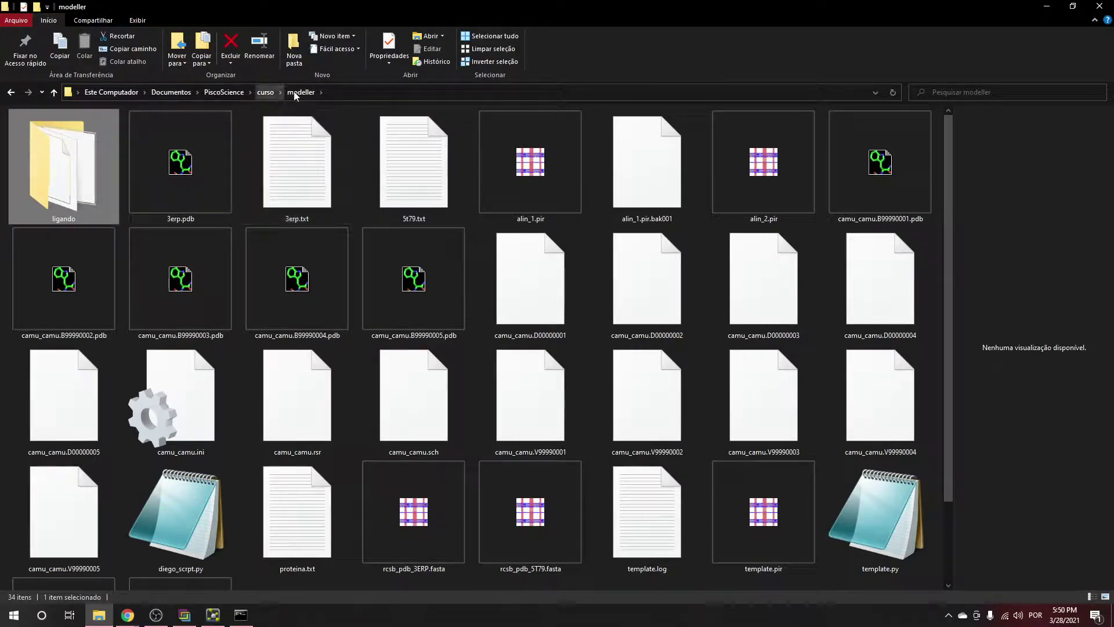
pyautogui.scroll(-2, 580, 528)
pyautogui.rightClick(477, 525)
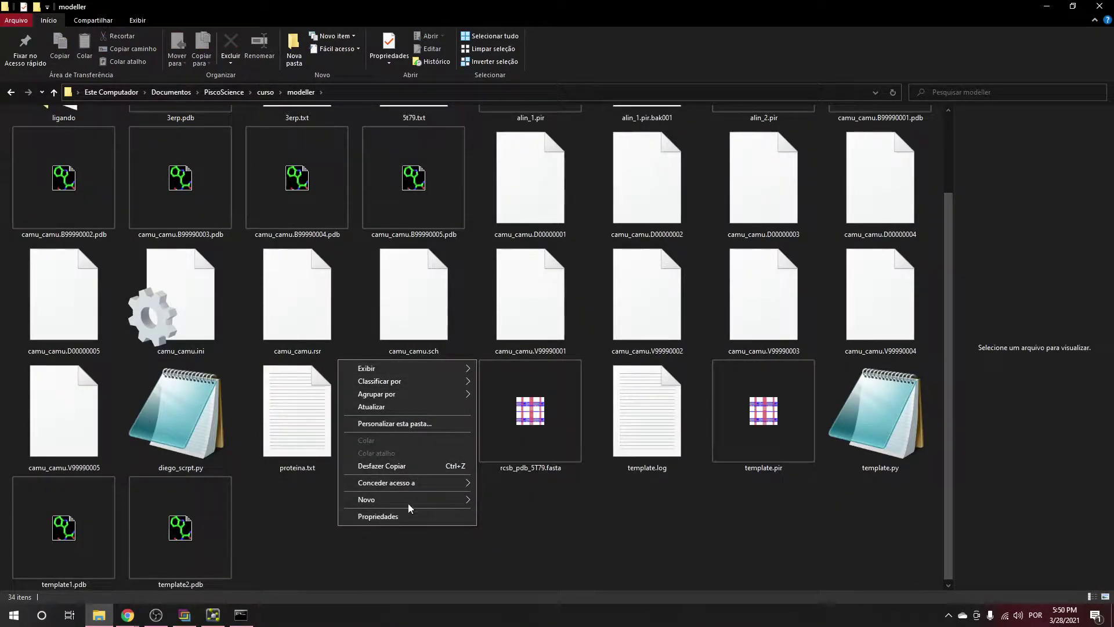
pyautogui.moveTo(453, 499)
pyautogui.click(518, 339)
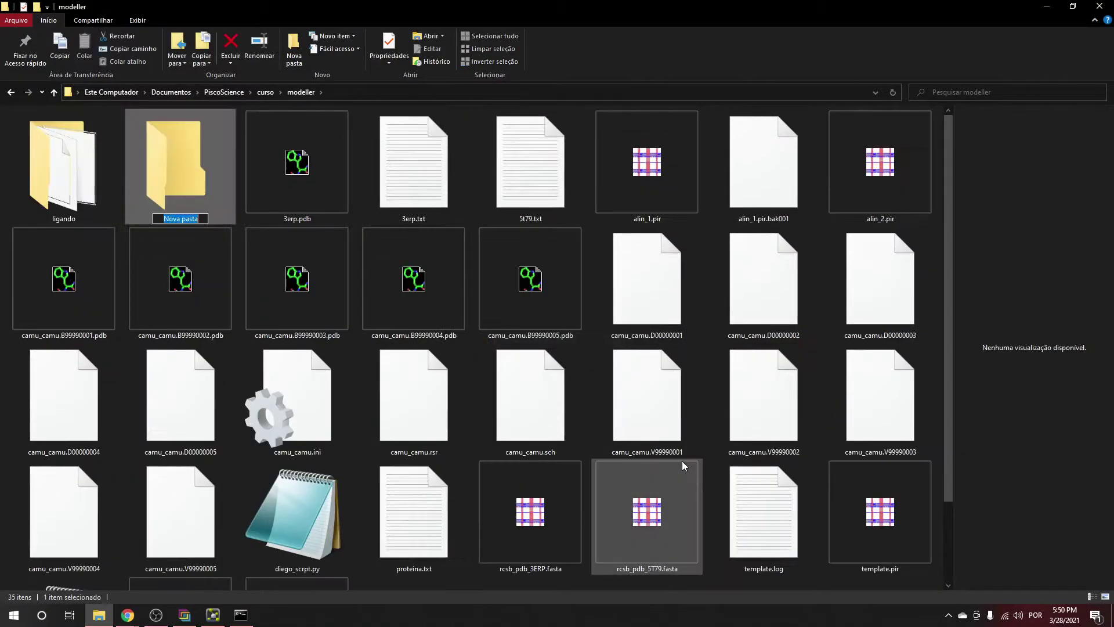
pyautogui.write('oligomer')
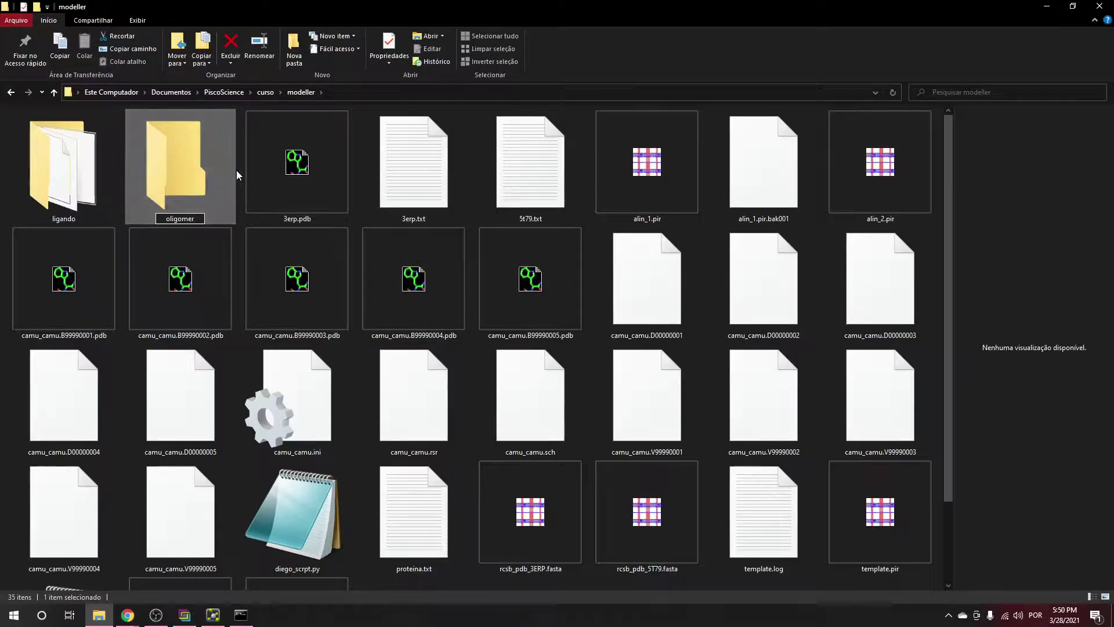
# Move 3erp.pdb into the oligomer folder and paste a copy of alin_1.pir there
pyautogui.click(293, 139)
pyautogui.moveTo(318, 155); pyautogui.dragTo(188, 172)
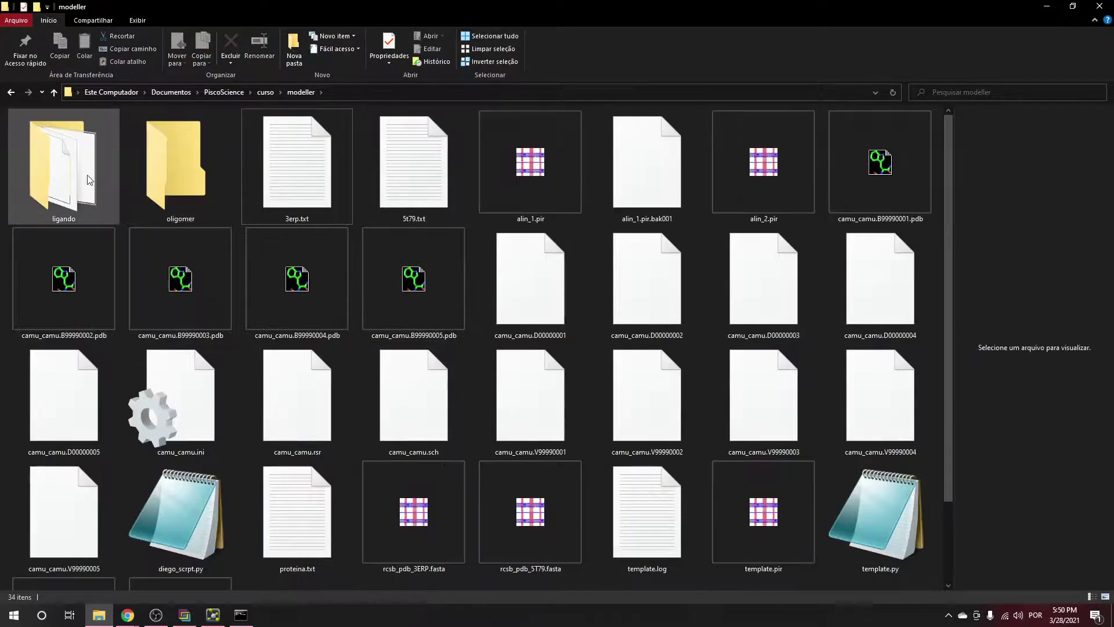
pyautogui.scroll(-2, 593, 524)
pyautogui.scroll(2, 595, 522)
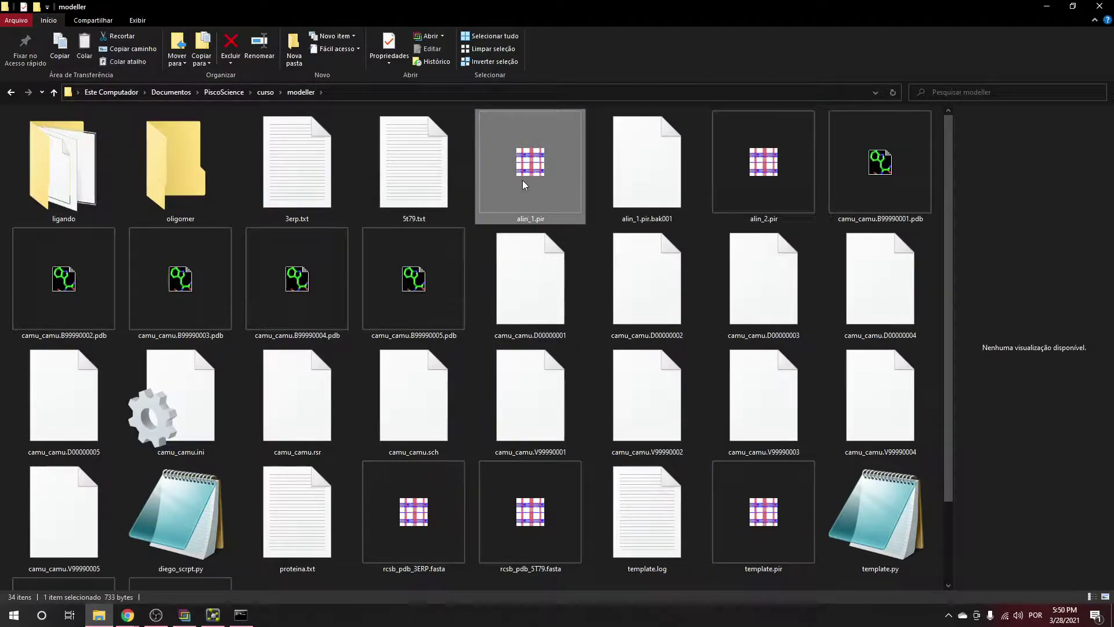
pyautogui.doubleClick(175, 175)
pyautogui.hotkey('ctrl', 'v')
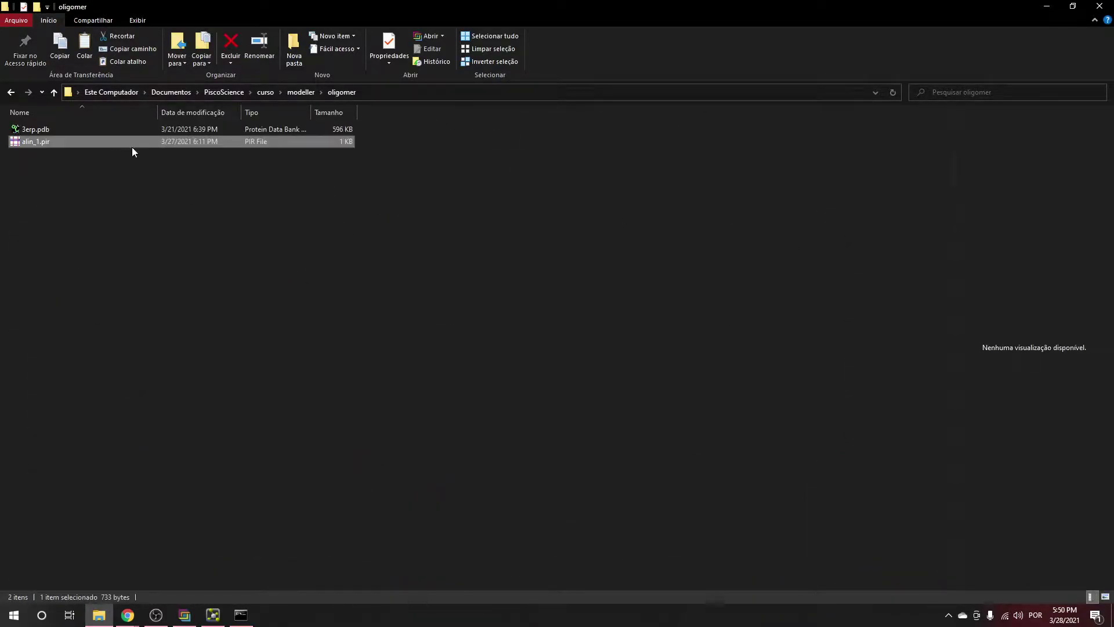
# Copy template.pir from the modeller folder into the oligomer folder
pyautogui.click(299, 91)
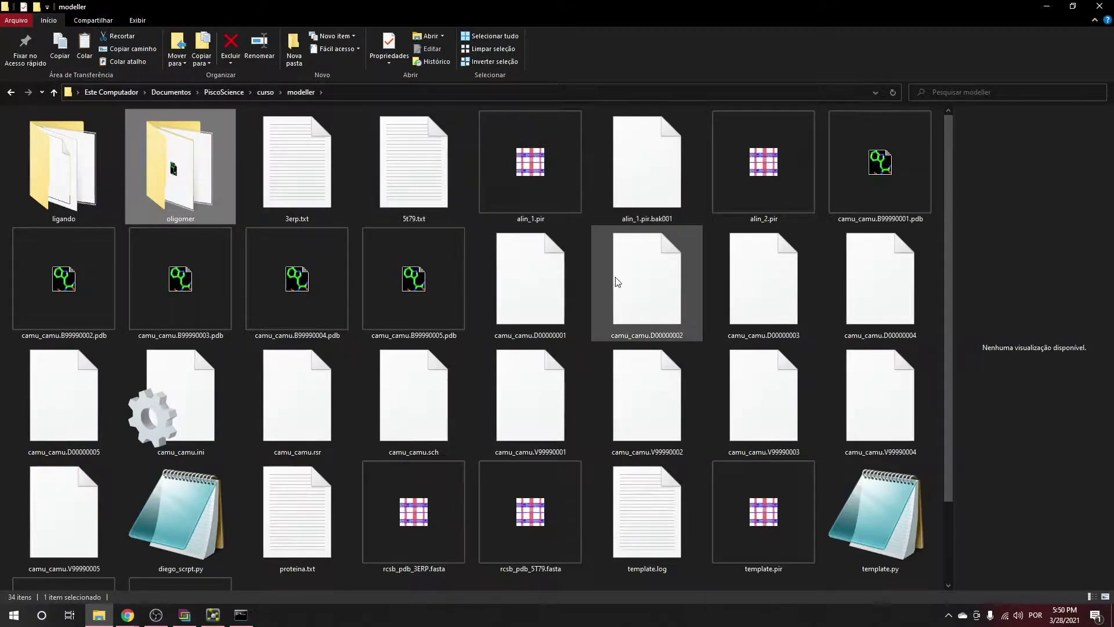
pyautogui.scroll(-2, 638, 499)
pyautogui.click(732, 435)
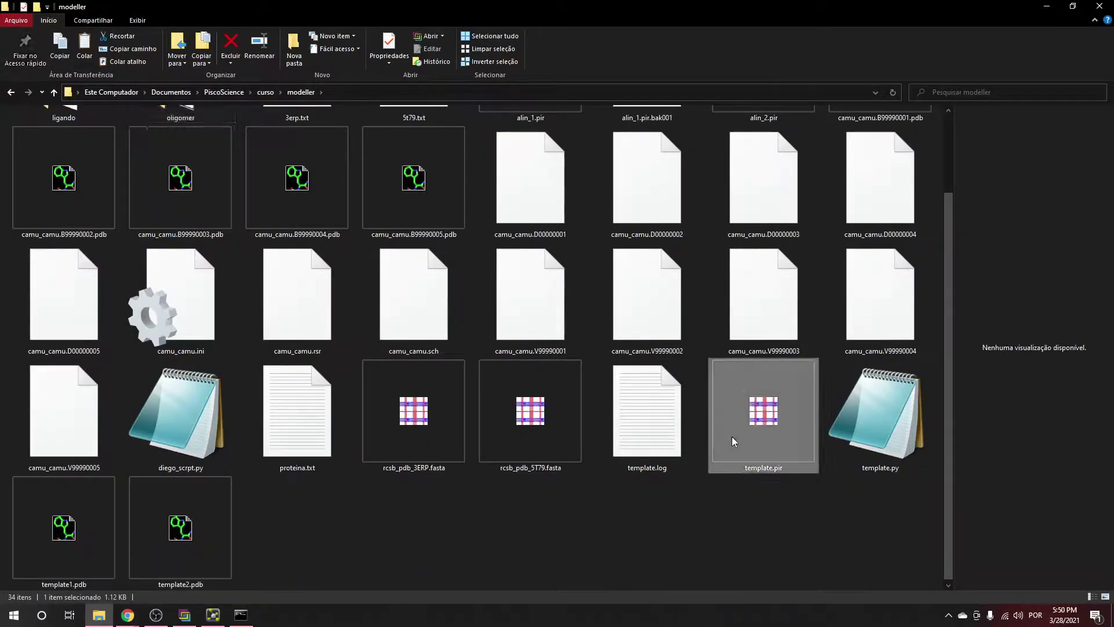
pyautogui.scroll(2, 151, 214)
pyautogui.doubleClick(155, 200)
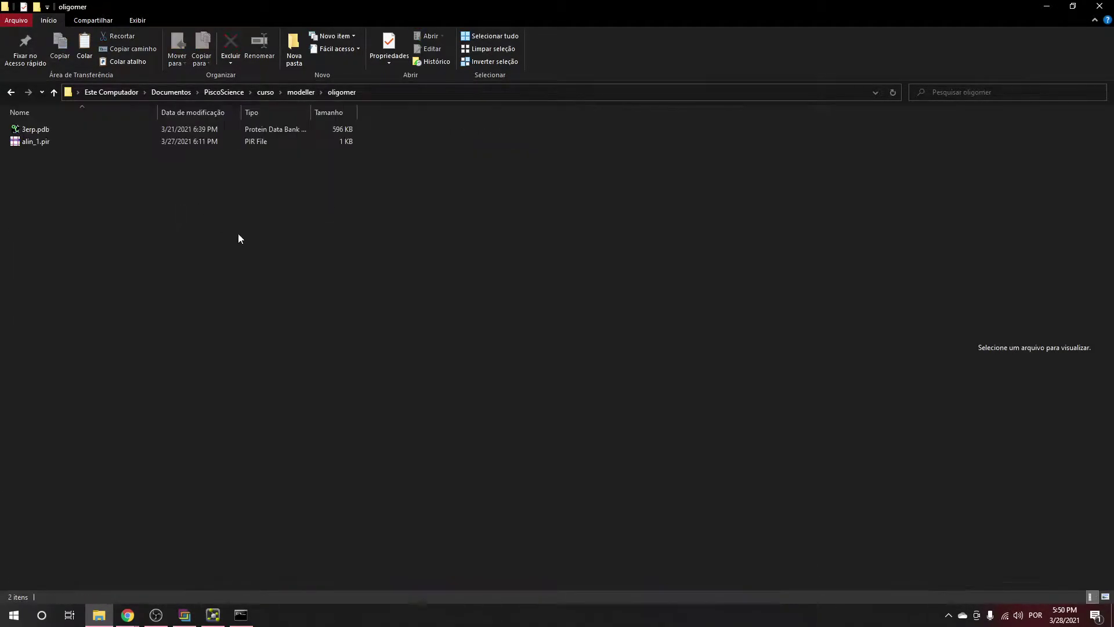
pyautogui.hotkey('ctrl', 'v')
# Copy template.py from the modeller folder into the oligomer folder
pyautogui.click(300, 93)
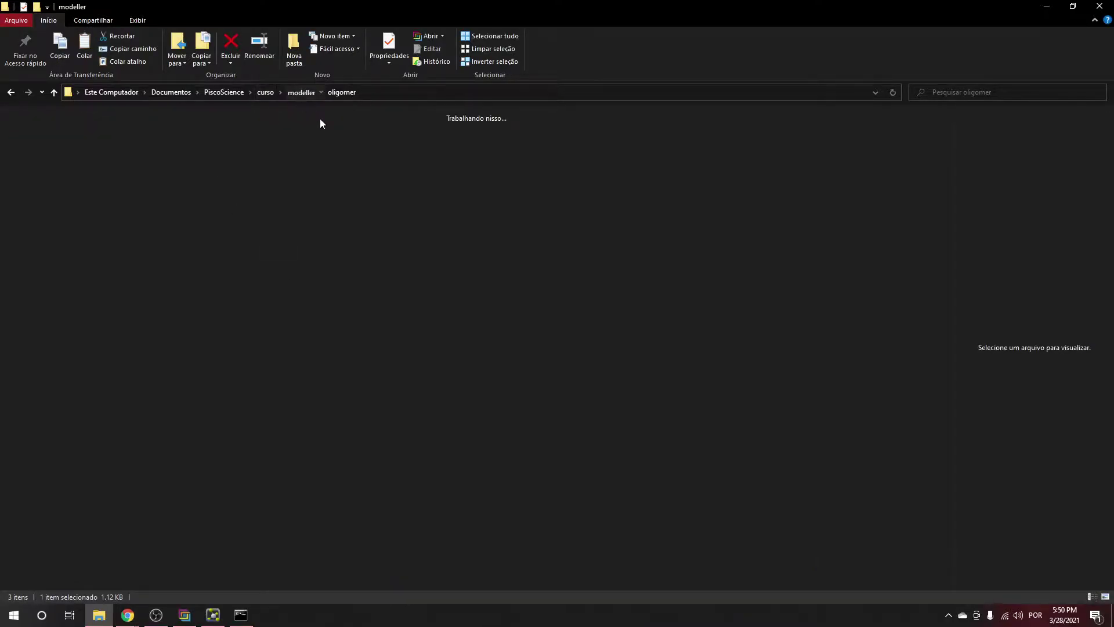
pyautogui.click(877, 445)
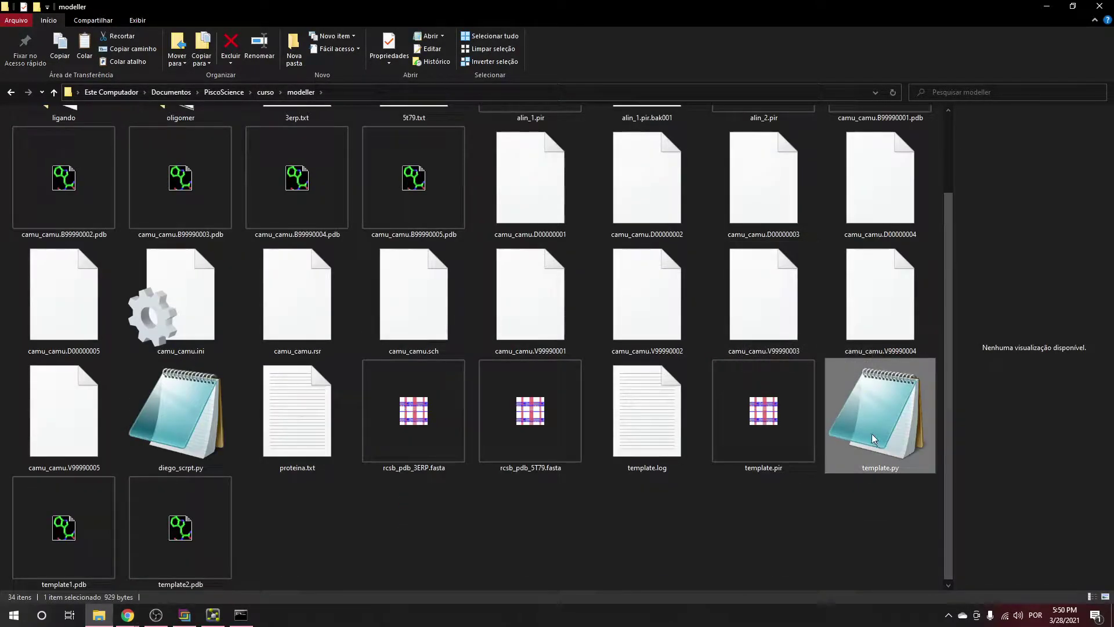
pyautogui.scroll(2, 167, 204)
pyautogui.doubleClick(152, 157)
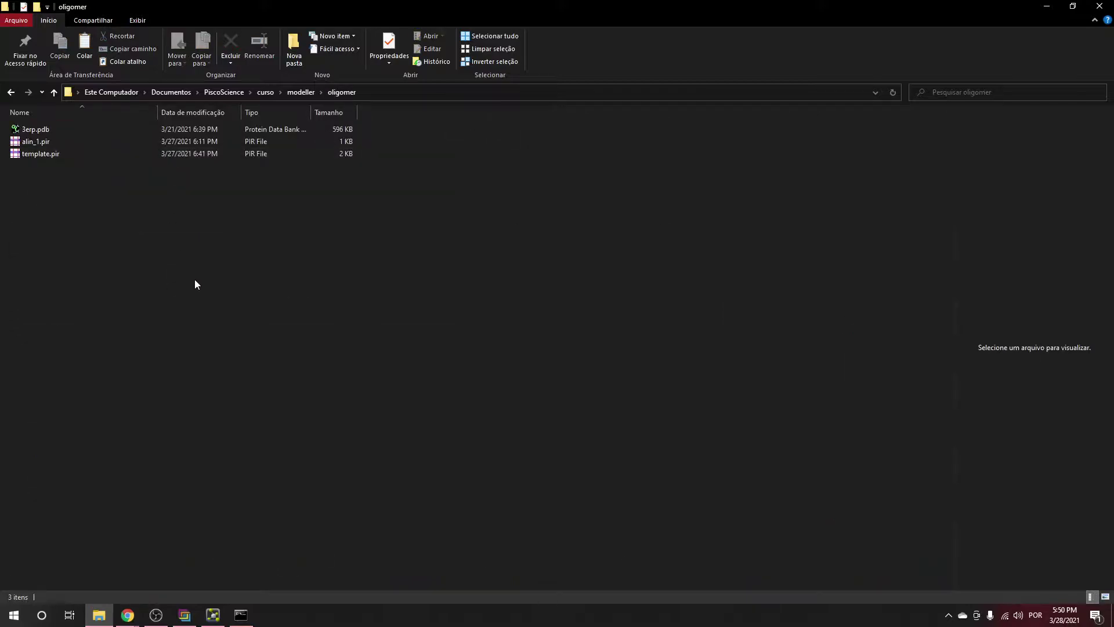
pyautogui.hotkey('ctrl', 'v')
# Open 3erp.pdb from the oligomer folder in PyMOL and maximize the window
pyautogui.click(43, 129)
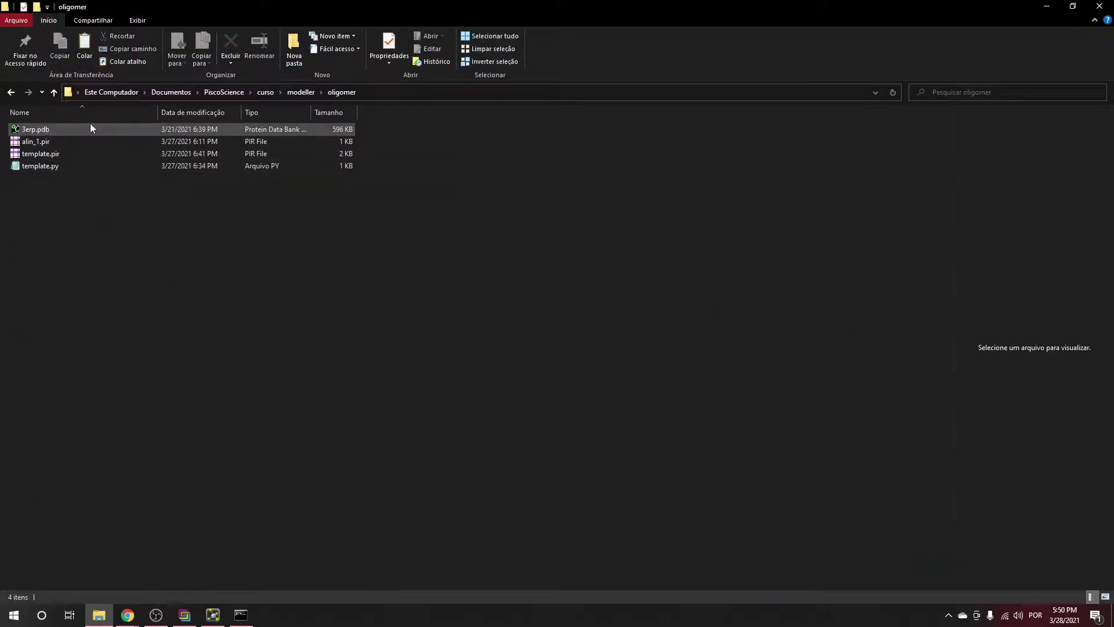
pyautogui.click(35, 131)
pyautogui.doubleClick(35, 131)
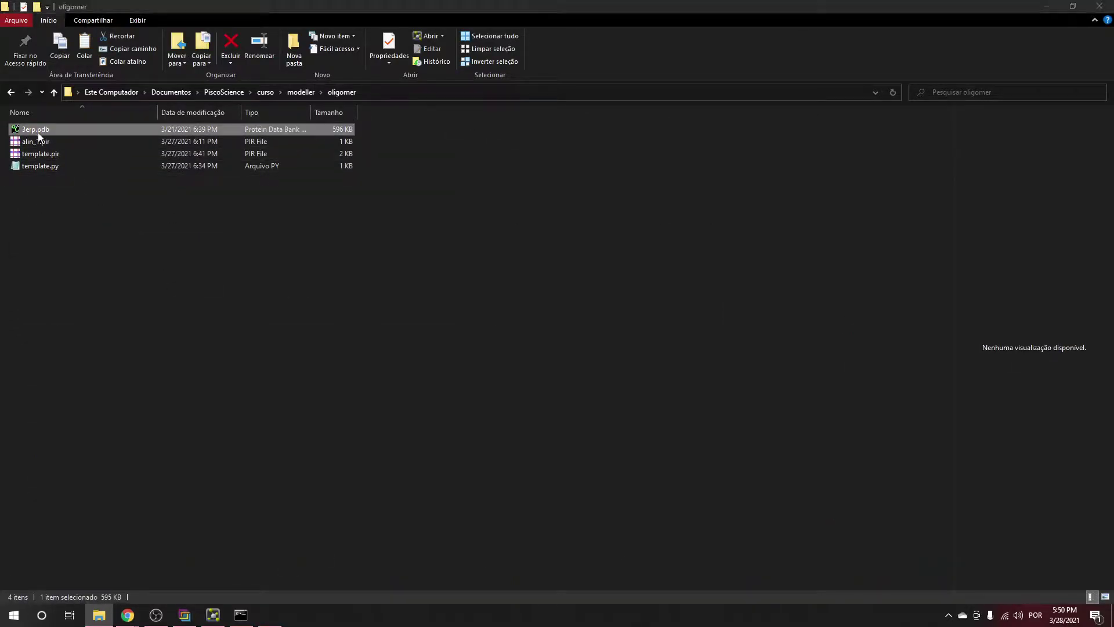
pyautogui.moveTo(539, 378); pyautogui.dragTo(512, 396)
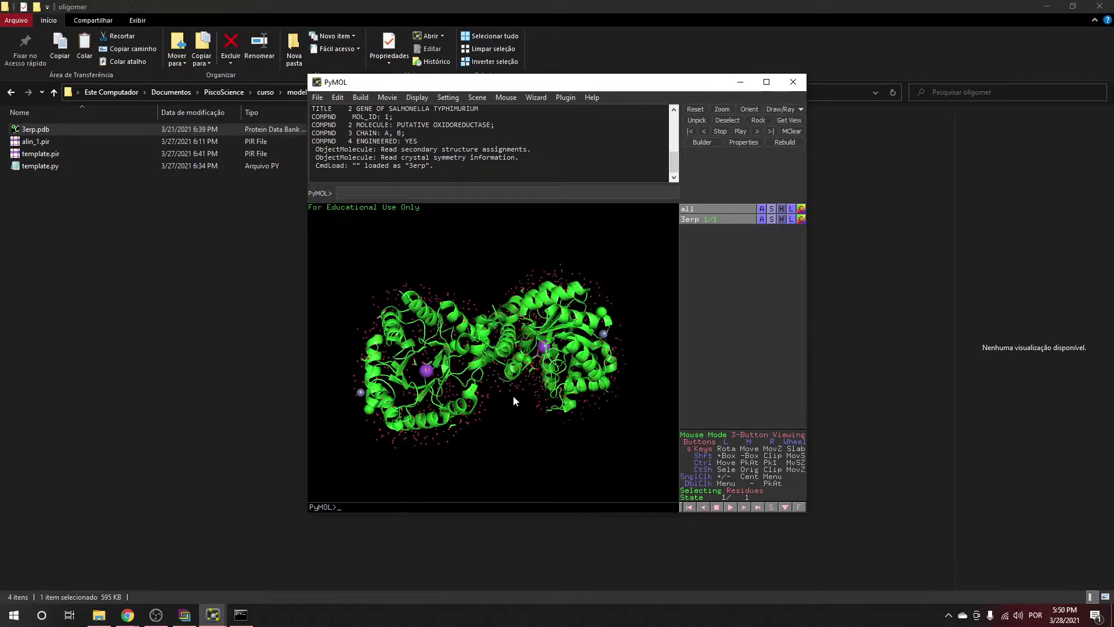
pyautogui.click(766, 86)
# Inspect the 3erp structure from several angles and remove its waters
pyautogui.moveTo(493, 290); pyautogui.dragTo(269, 262)
pyautogui.moveTo(485, 321); pyautogui.dragTo(556, 189)
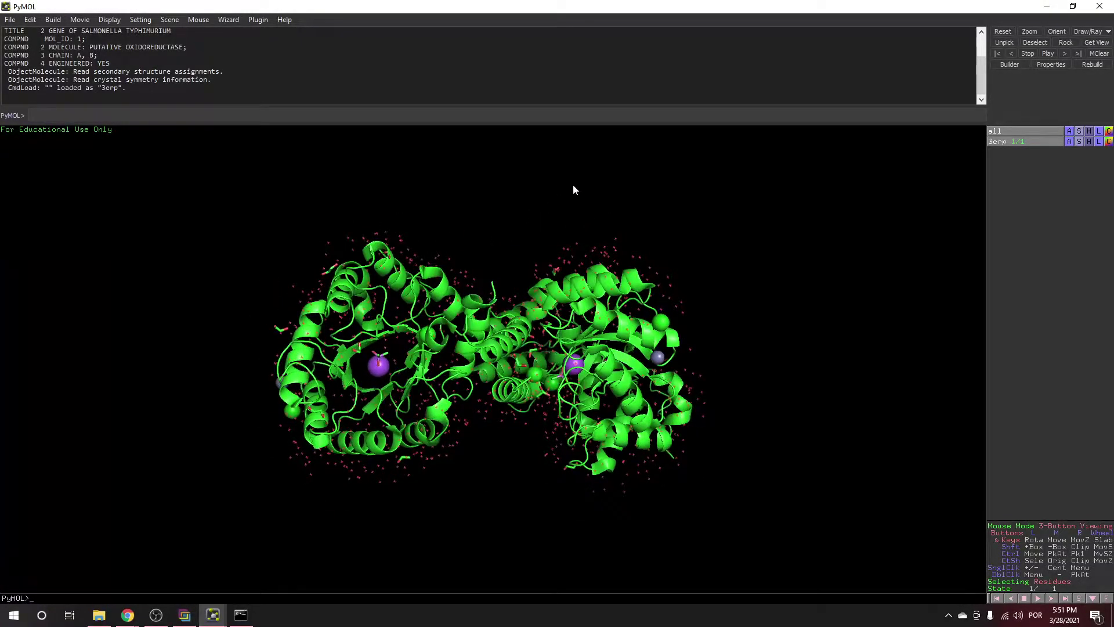
pyautogui.moveTo(479, 450); pyautogui.dragTo(566, 416)
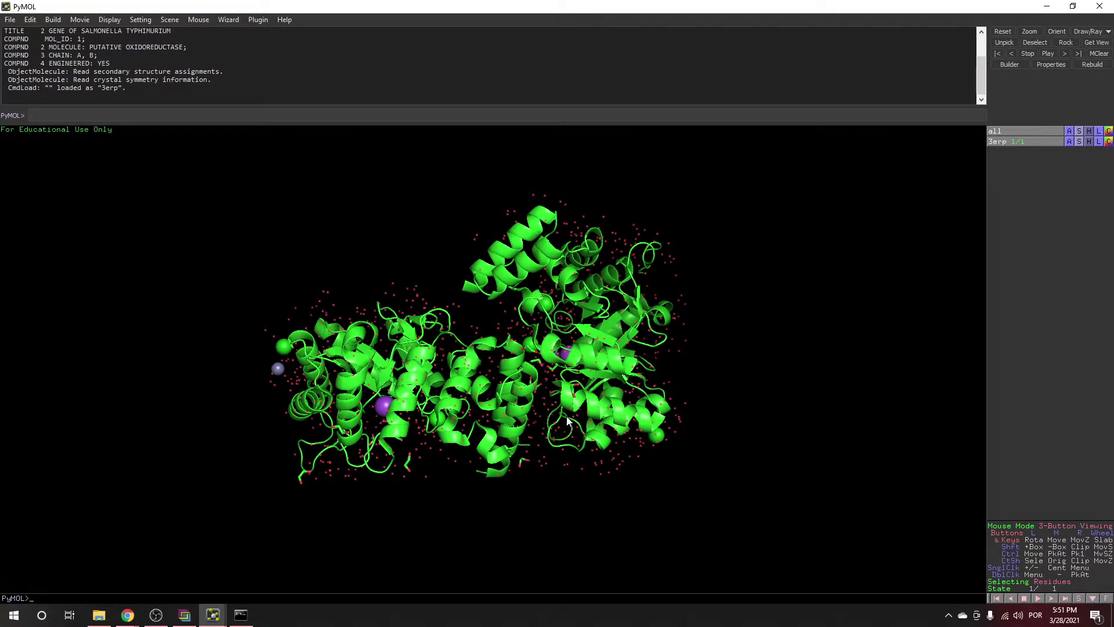
pyautogui.moveTo(567, 332); pyautogui.dragTo(421, 298)
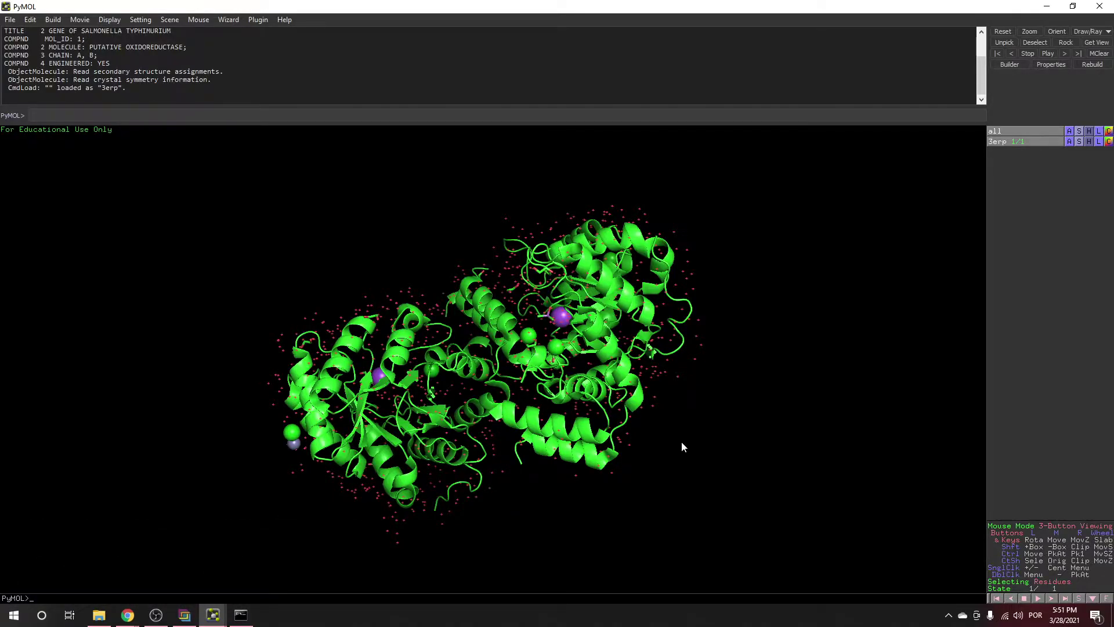
pyautogui.moveTo(465, 248); pyautogui.dragTo(510, 432)
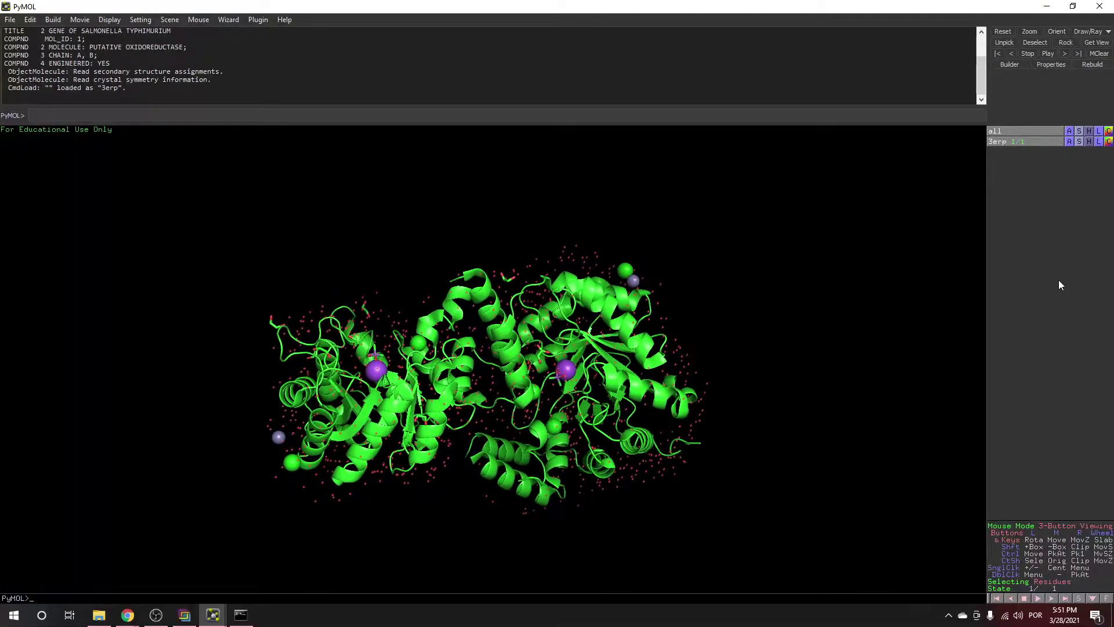
pyautogui.click(1071, 141)
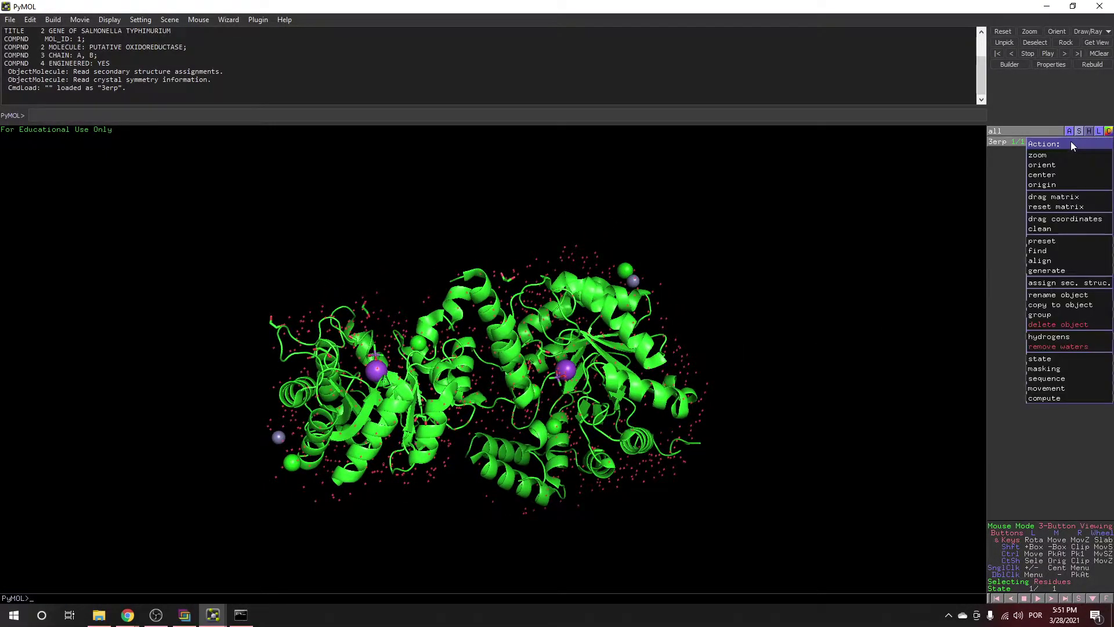
pyautogui.click(1059, 345)
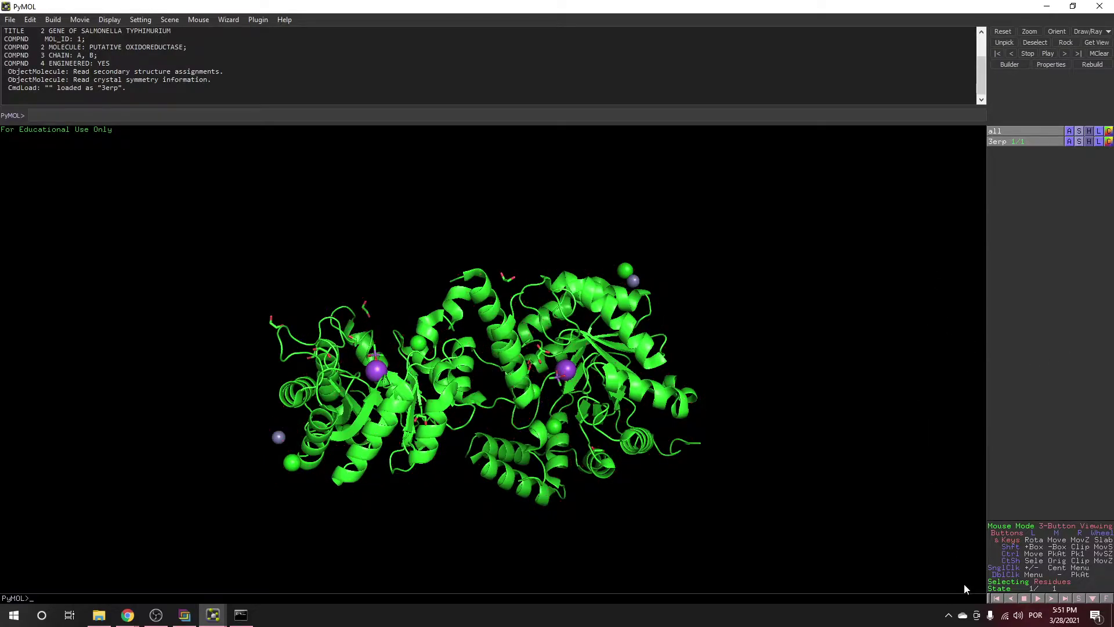
# Show the sequence and remove the ZN, NA, CL, CAC and EDO residues belonging to both chains of 3erp
pyautogui.click(1077, 598)
pyautogui.moveTo(261, 150); pyautogui.dragTo(530, 182)
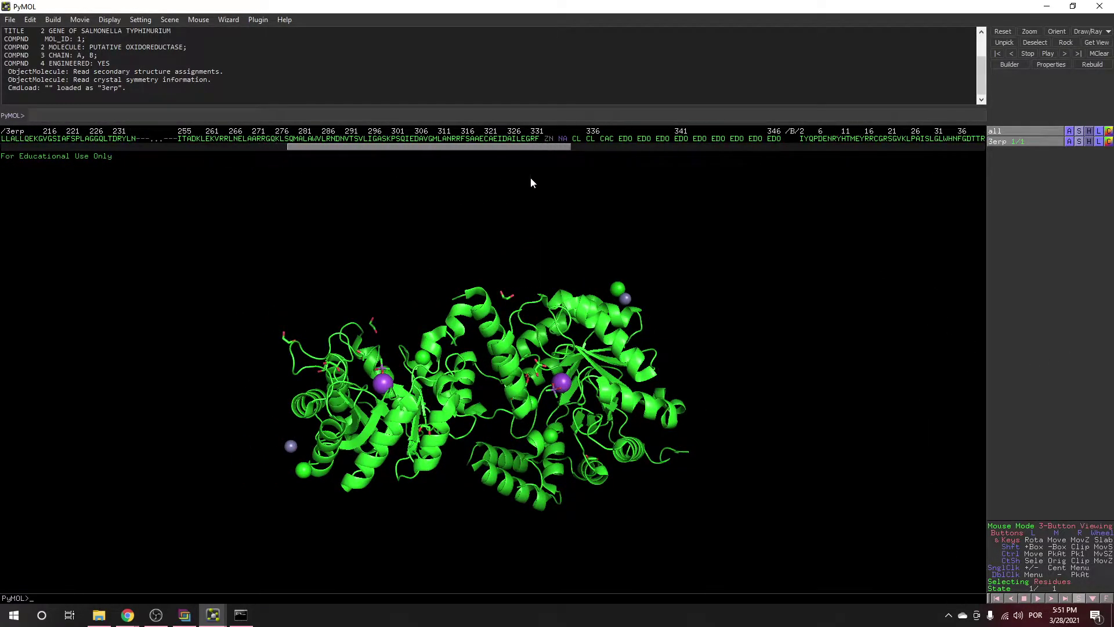
pyautogui.moveTo(548, 138); pyautogui.dragTo(782, 142)
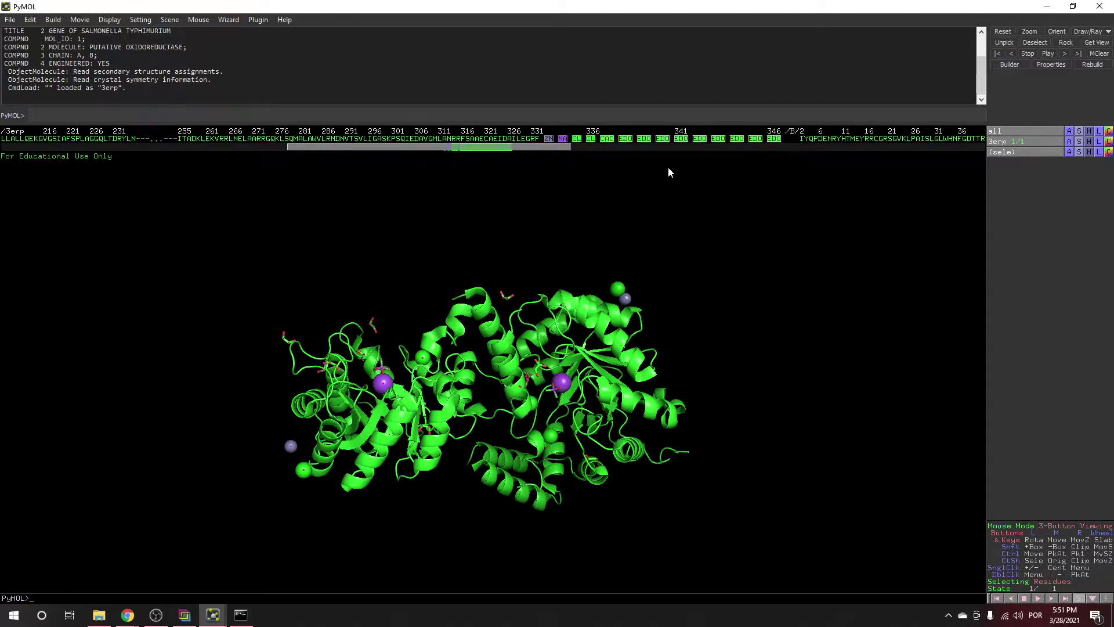
pyautogui.moveTo(547, 147); pyautogui.dragTo(984, 150)
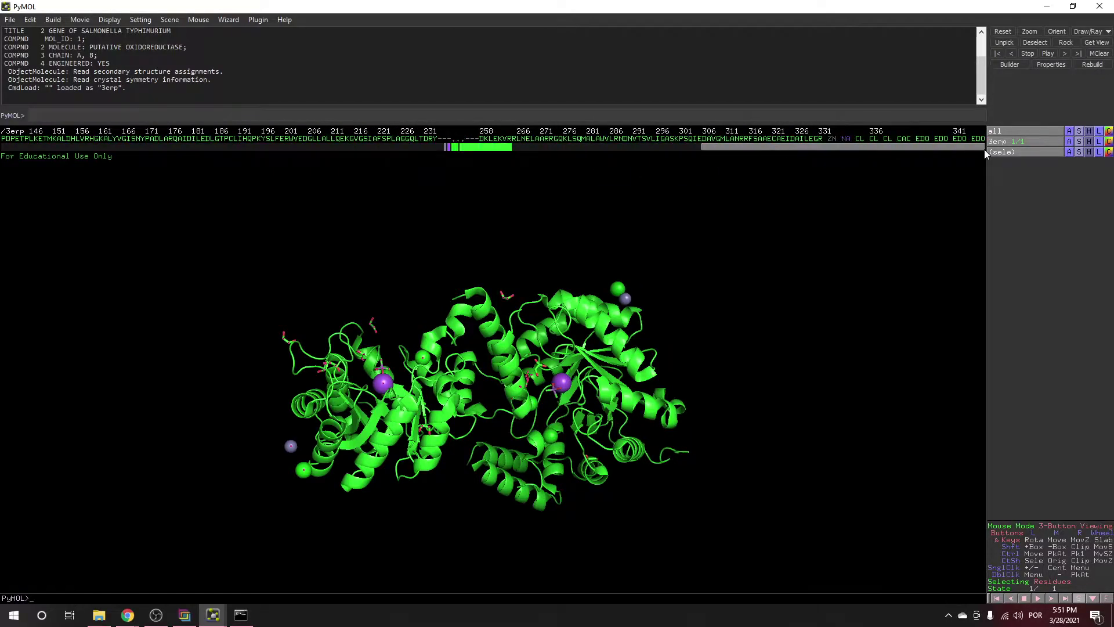
pyautogui.moveTo(832, 141); pyautogui.dragTo(977, 145)
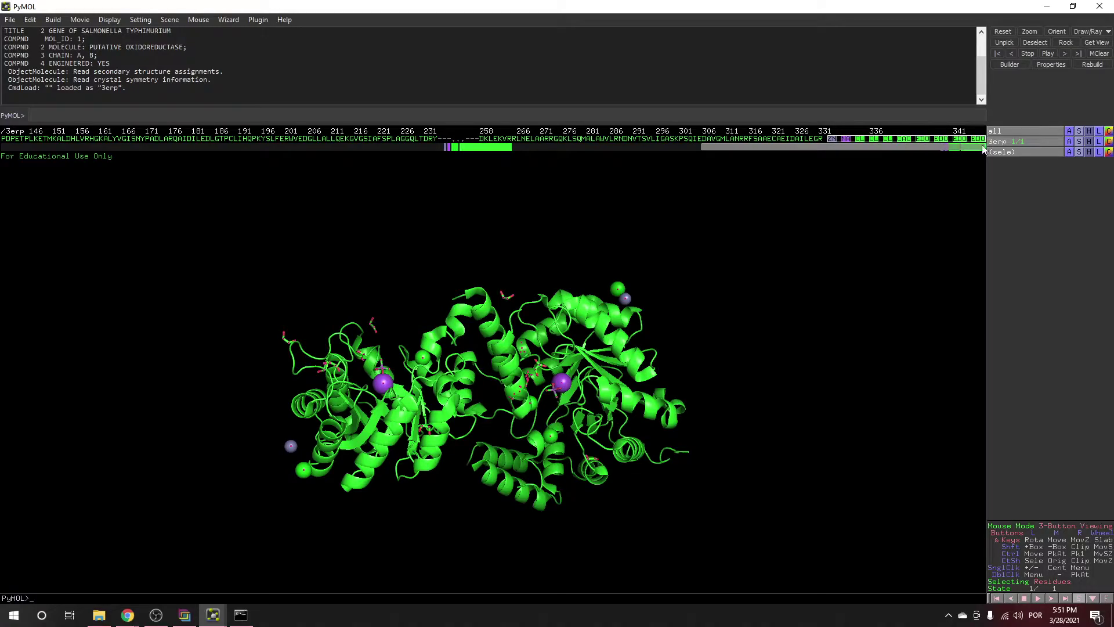
pyautogui.click(1070, 152)
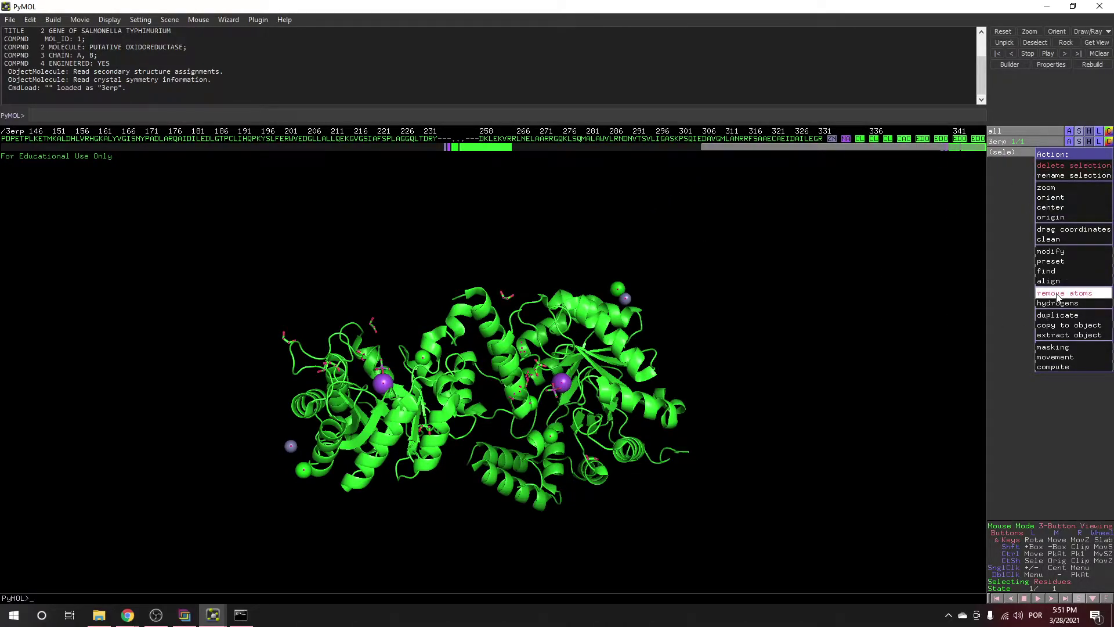
pyautogui.click(931, 206)
pyautogui.click(1071, 153)
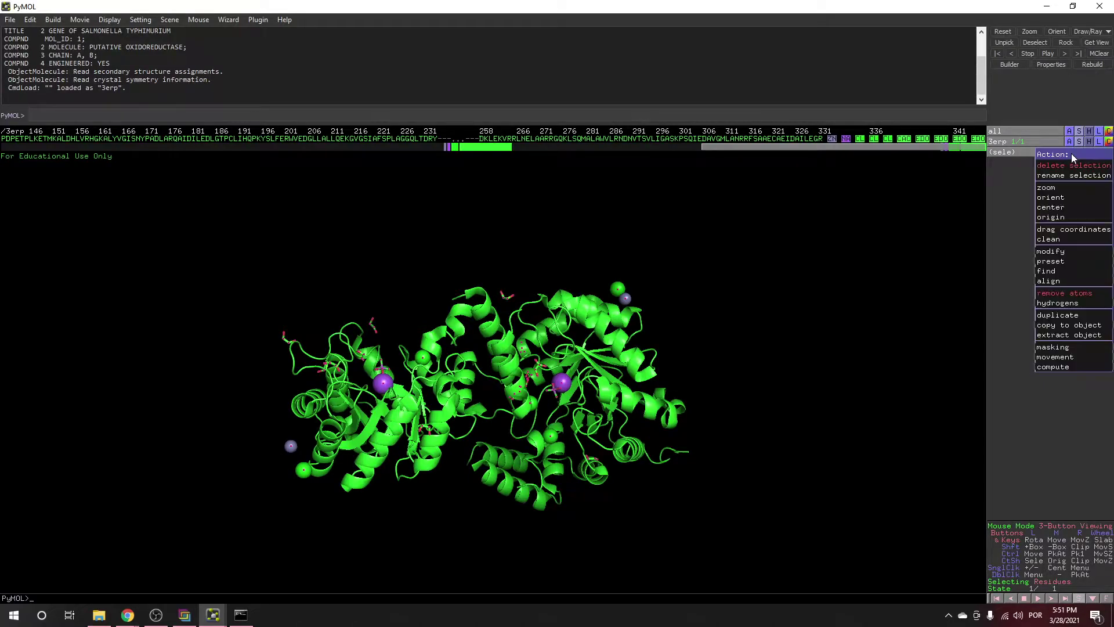
pyautogui.click(1064, 293)
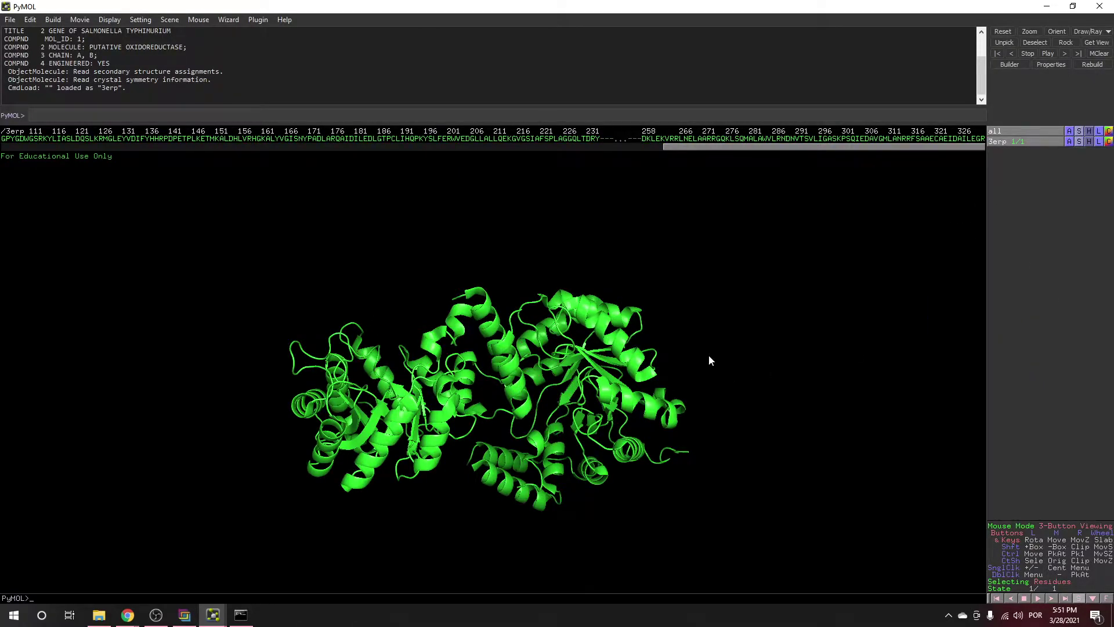
# Color 3erp by chain and inspect the two subunits and the start of the chain A sequence
pyautogui.moveTo(445, 358); pyautogui.dragTo(522, 406)
pyautogui.click(1109, 142)
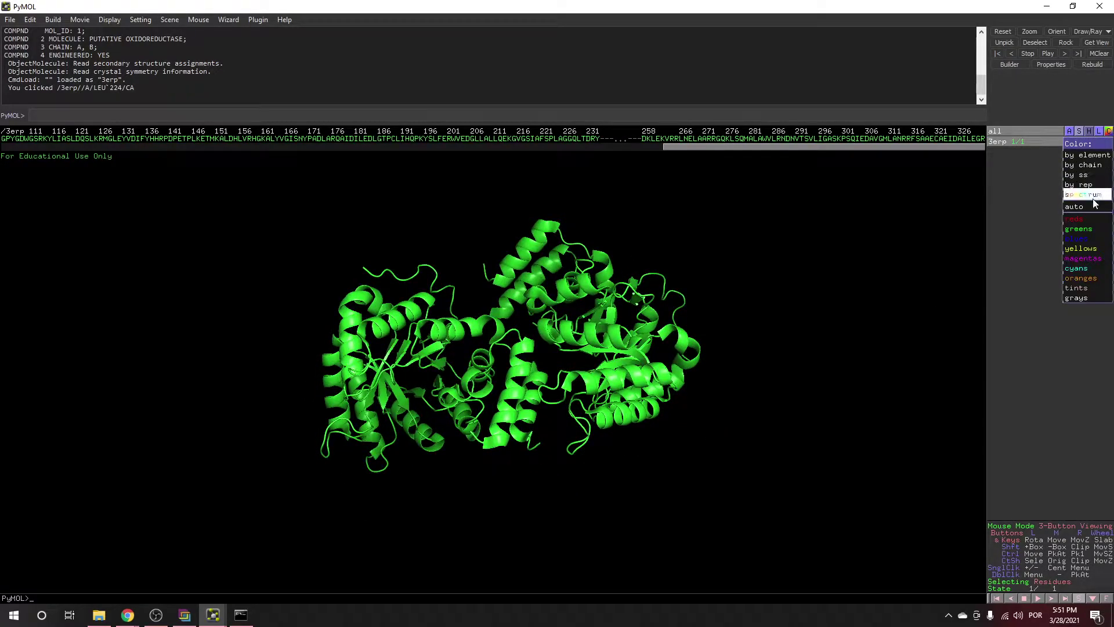
pyautogui.moveTo(1082, 175)
pyautogui.click(1006, 166)
pyautogui.moveTo(504, 331); pyautogui.dragTo(453, 206)
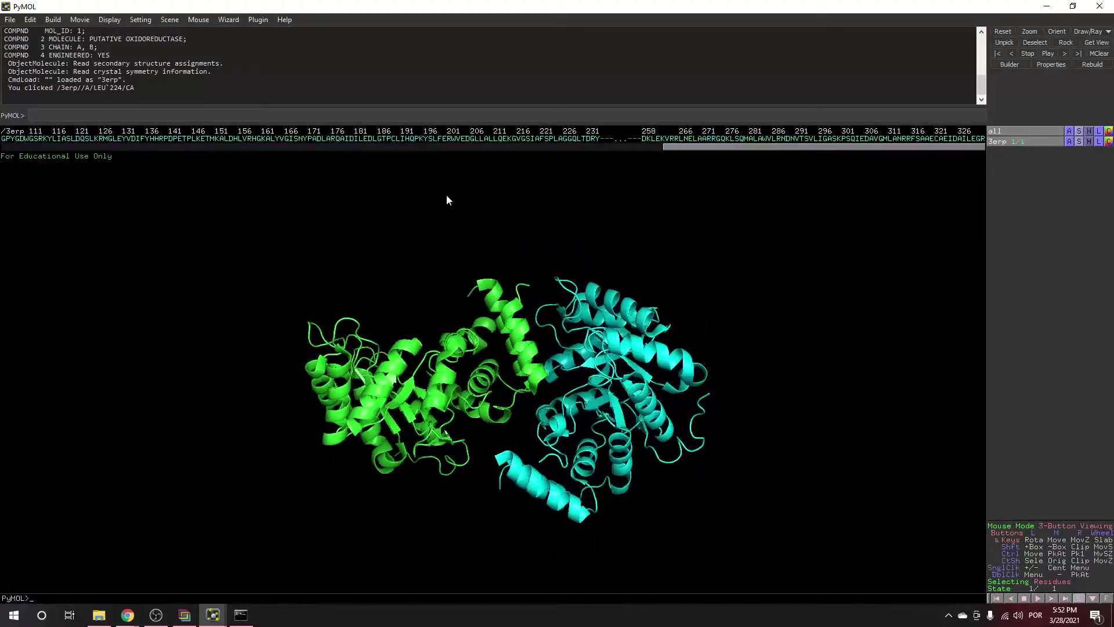
pyautogui.moveTo(752, 150); pyautogui.dragTo(9, 152)
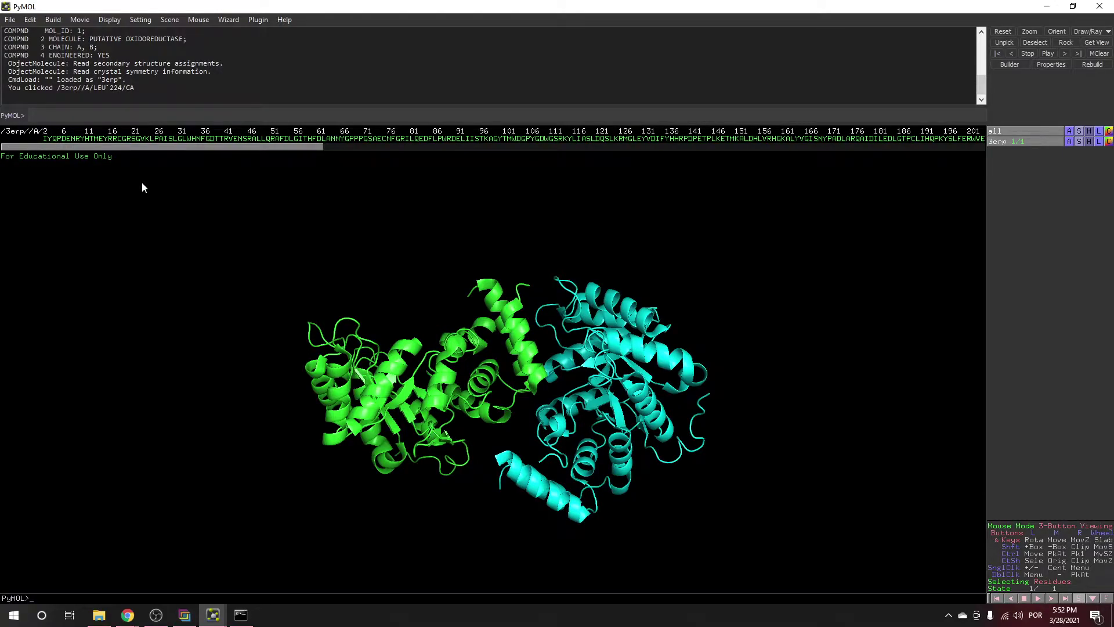
# Return to File Explorer, open the oligomer folder's alin_1.pir in Notepad and review the aligned 3ERP sequence
pyautogui.click(98, 614)
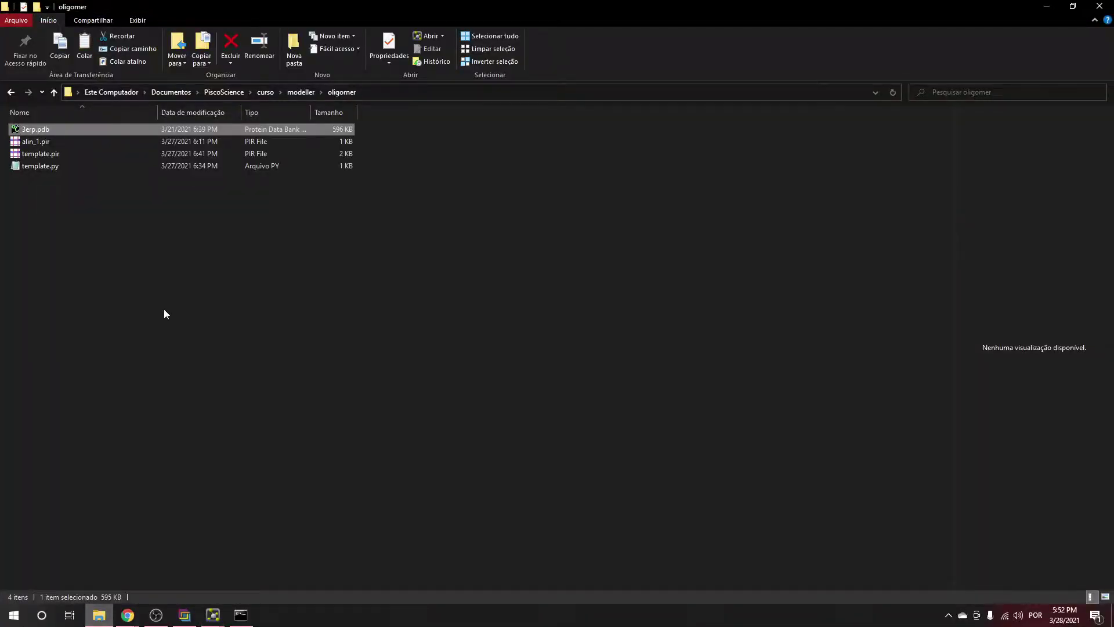
pyautogui.click(29, 142)
pyautogui.rightClick(30, 141)
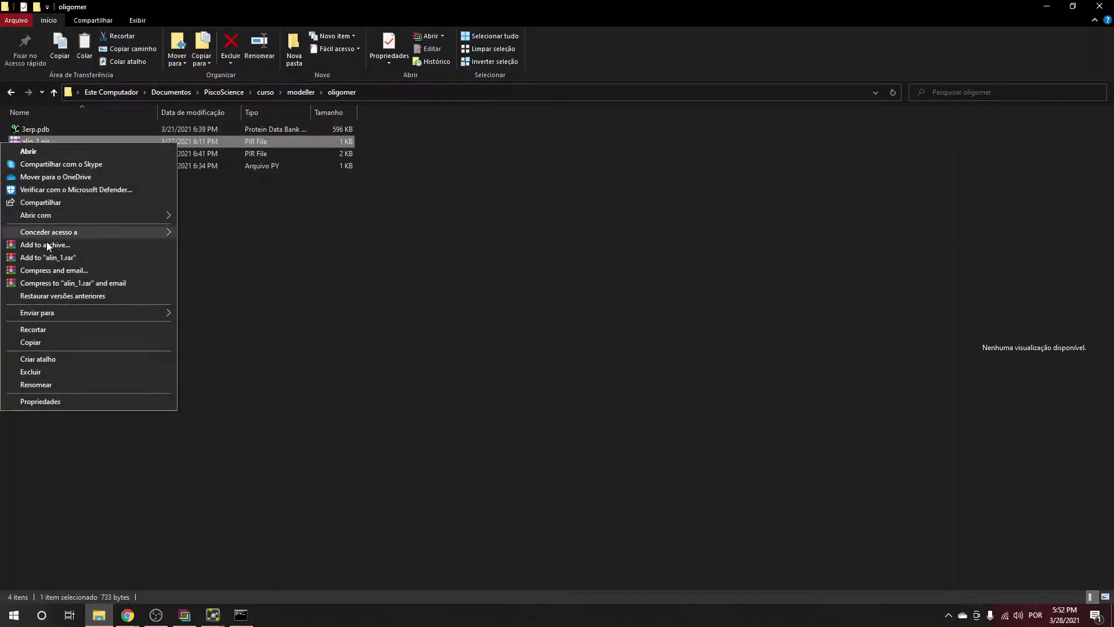
pyautogui.moveTo(174, 217)
pyautogui.click(211, 216)
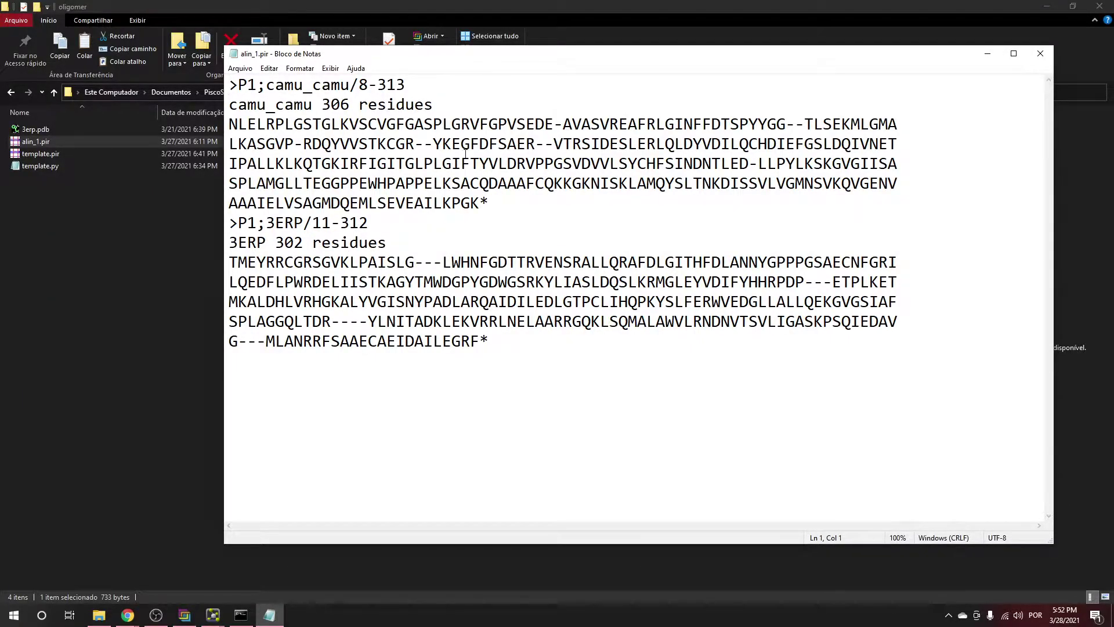
pyautogui.moveTo(451, 61); pyautogui.dragTo(483, 80)
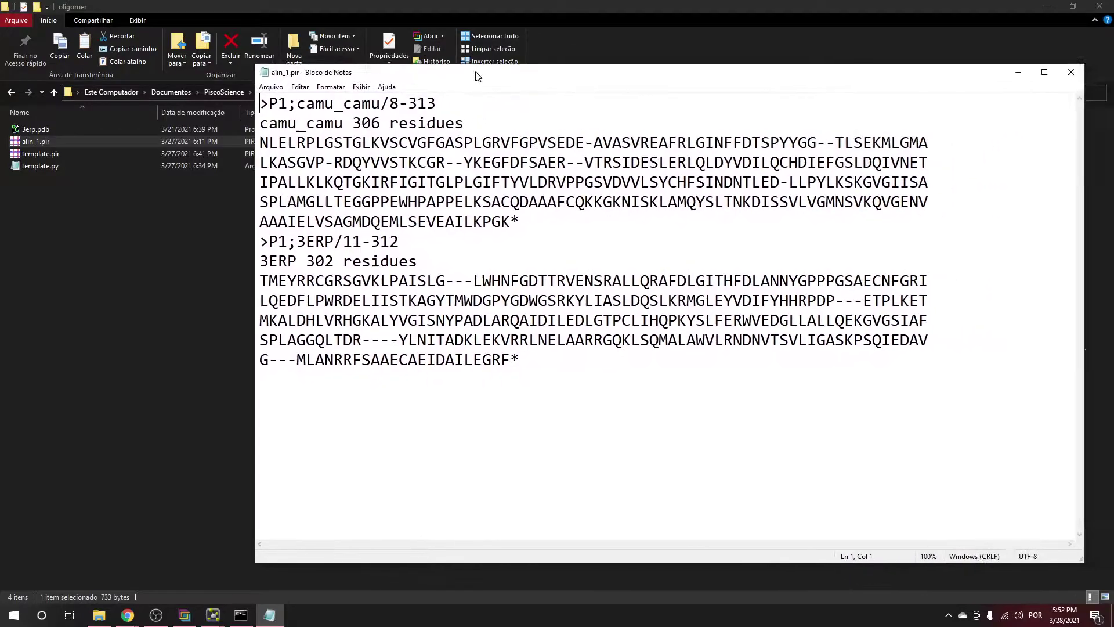
pyautogui.moveTo(504, 367); pyautogui.dragTo(241, 283)
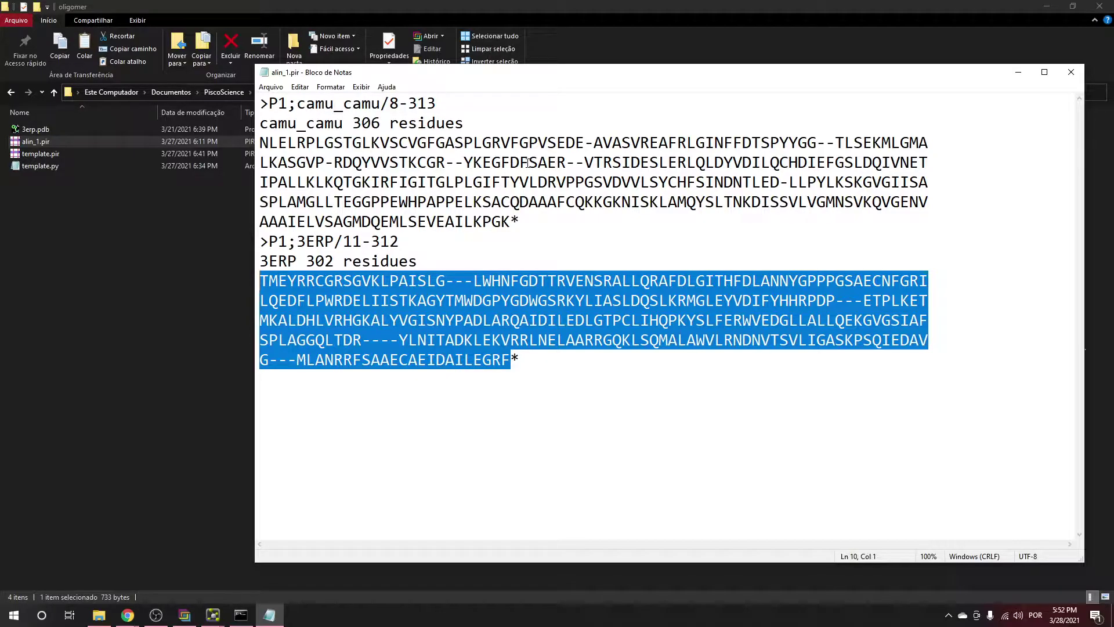
pyautogui.click(503, 248)
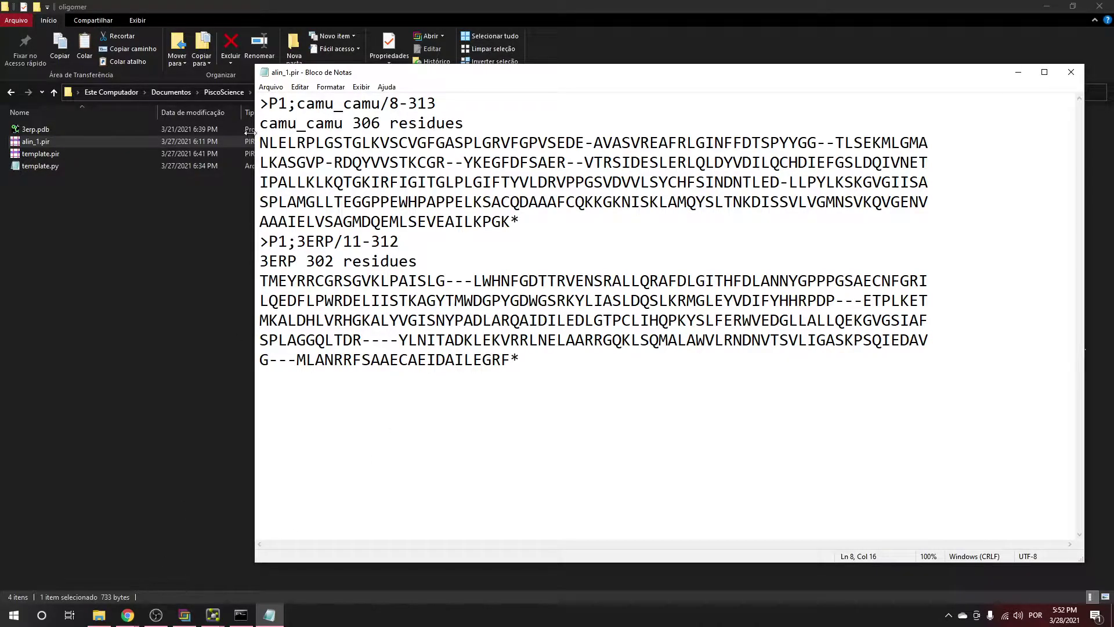
# Move 3erp.txt from the modeller folder into the oligomer folder and open it in Notepad
pyautogui.click(195, 241)
pyautogui.click(302, 92)
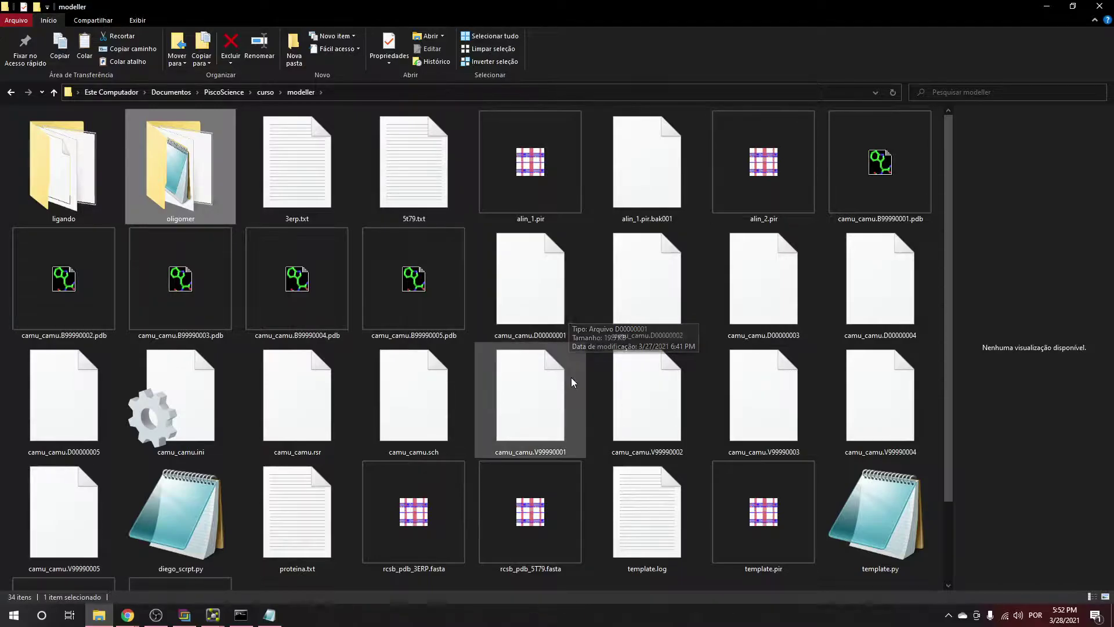
pyautogui.click(313, 187)
pyautogui.click(187, 184)
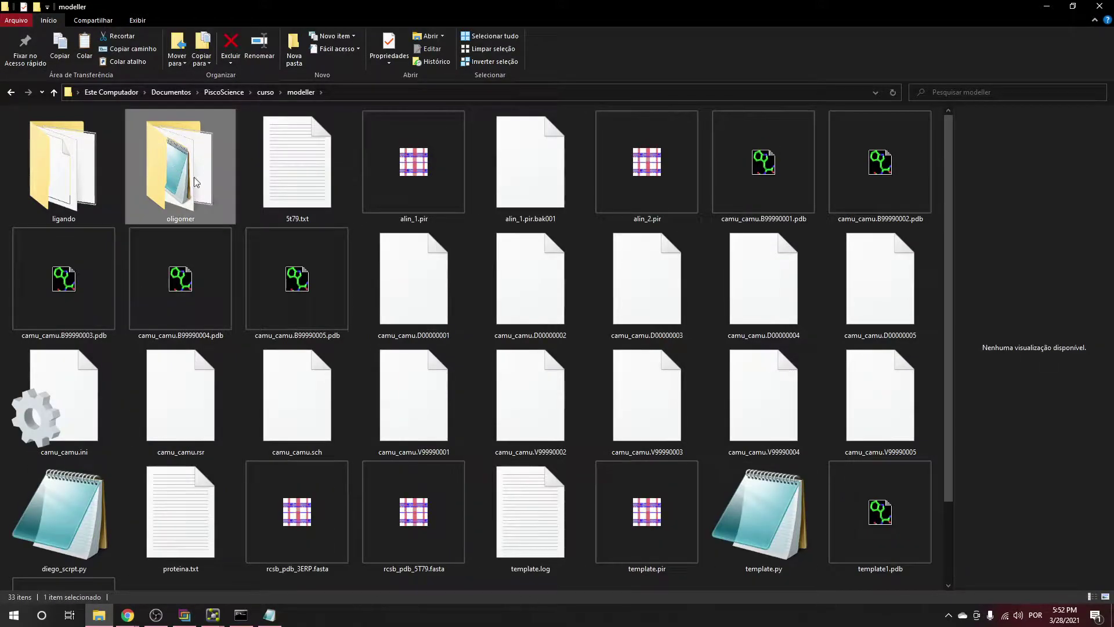
pyautogui.doubleClick(185, 173)
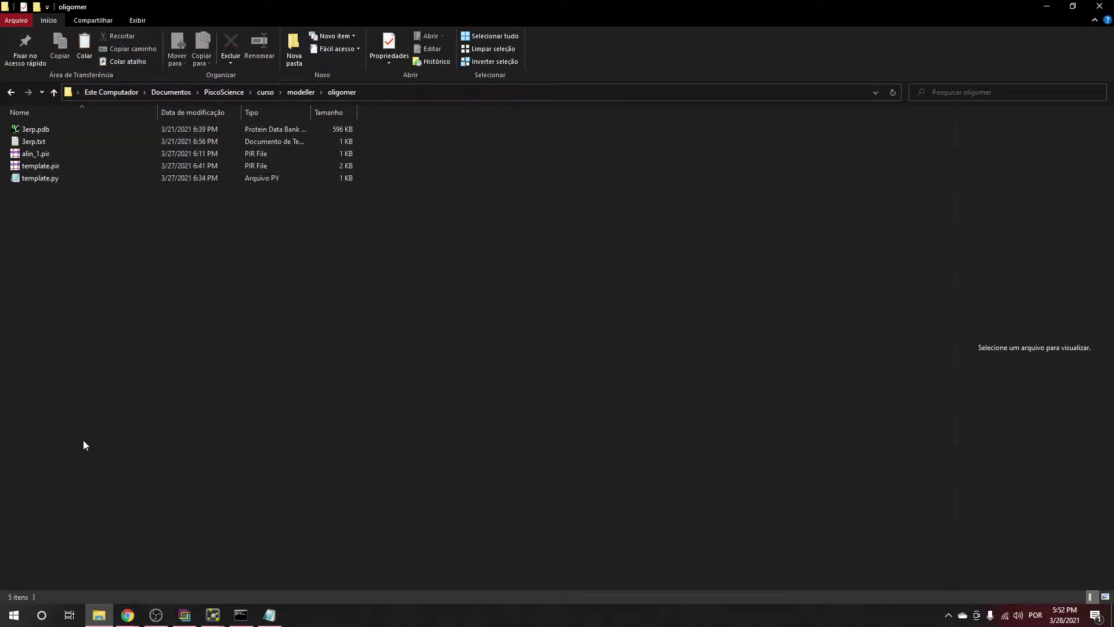
pyautogui.click(26, 143)
pyautogui.doubleClick(26, 143)
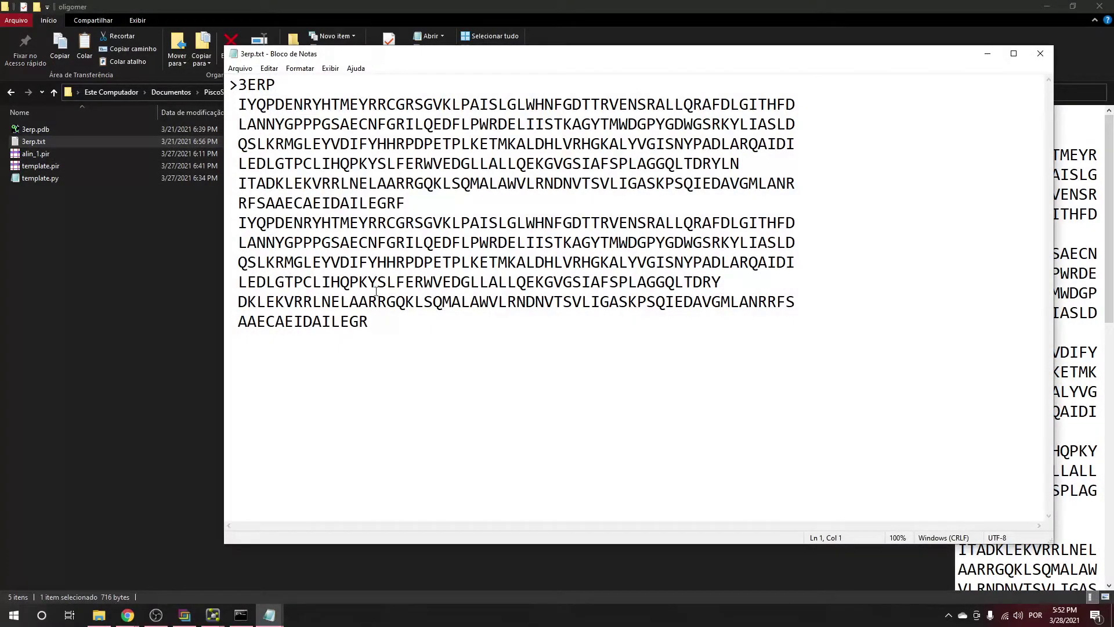
# Copy the second chain's sequence block from 3erp.txt and put the Notepad window out of the way
pyautogui.moveTo(371, 321); pyautogui.dragTo(212, 232)
pyautogui.hotkey('ctrl', 'c')
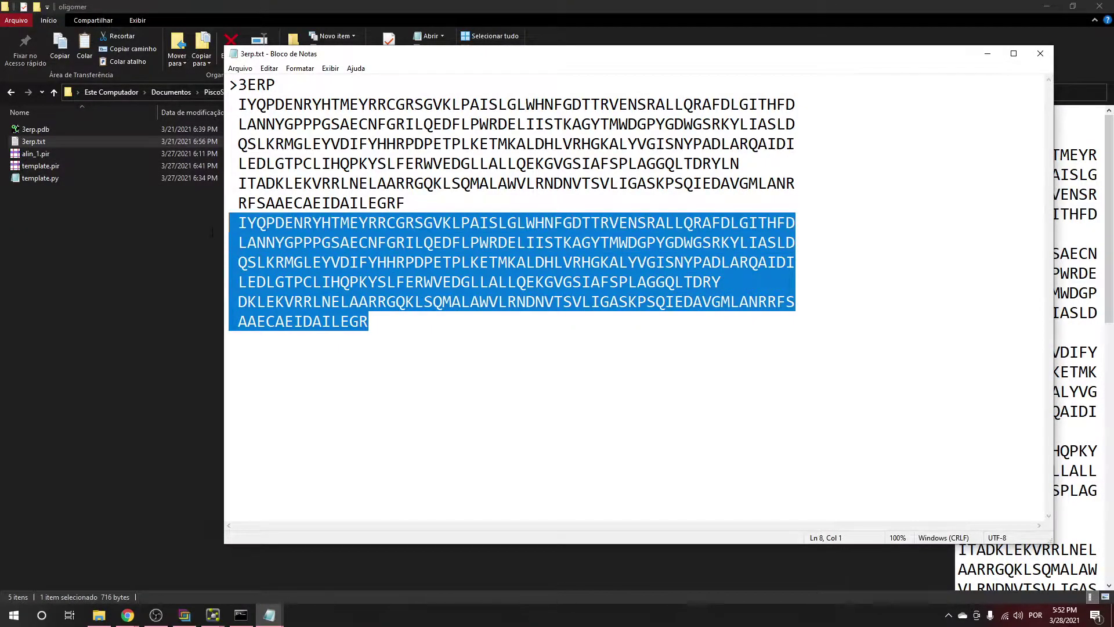
pyautogui.rightClick(347, 244)
pyautogui.click(199, 280)
pyautogui.click(243, 550)
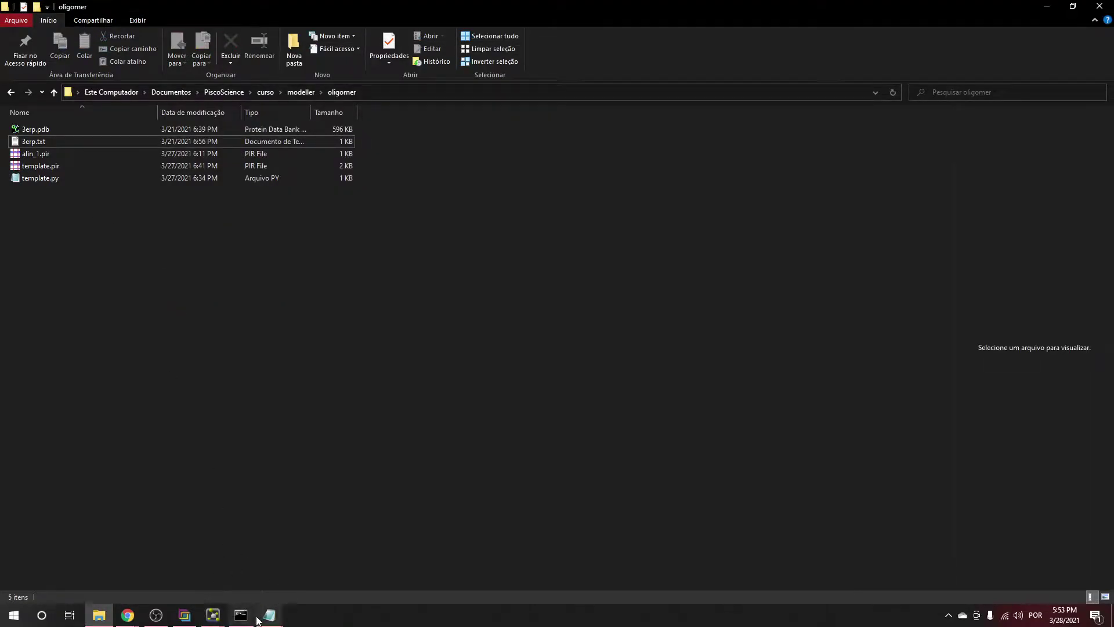
# Switch to Jalview, close the alin_2.pir alignment and start a textbox alignment with the copied sequence under >templateB, followed by a >camu_camu header
pyautogui.click(185, 615)
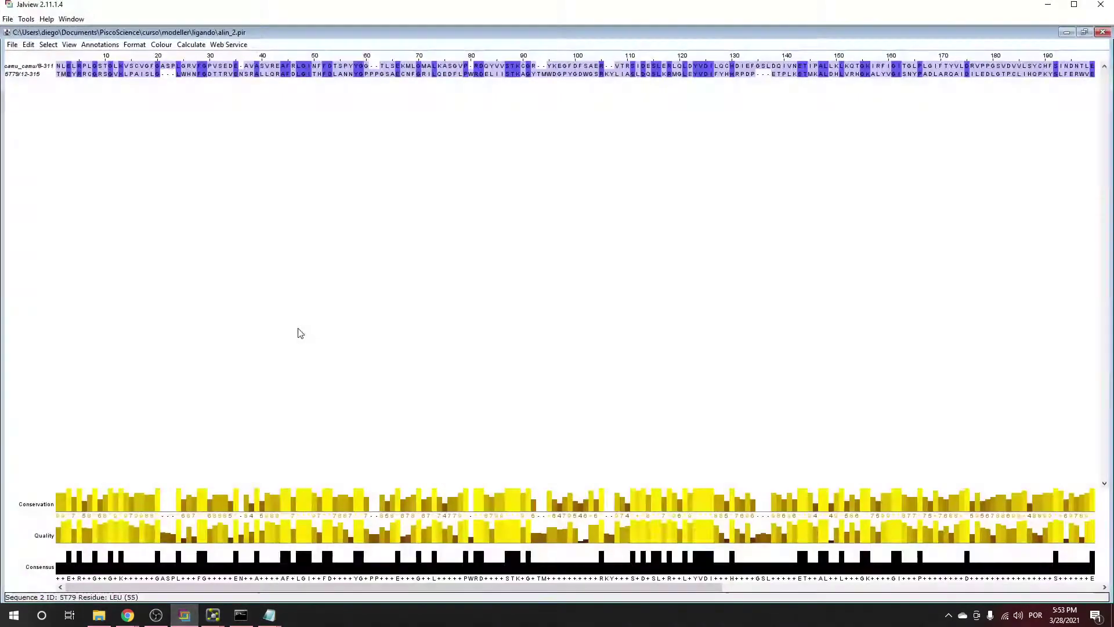
pyautogui.click(1103, 33)
pyautogui.click(7, 19)
pyautogui.moveTo(41, 32)
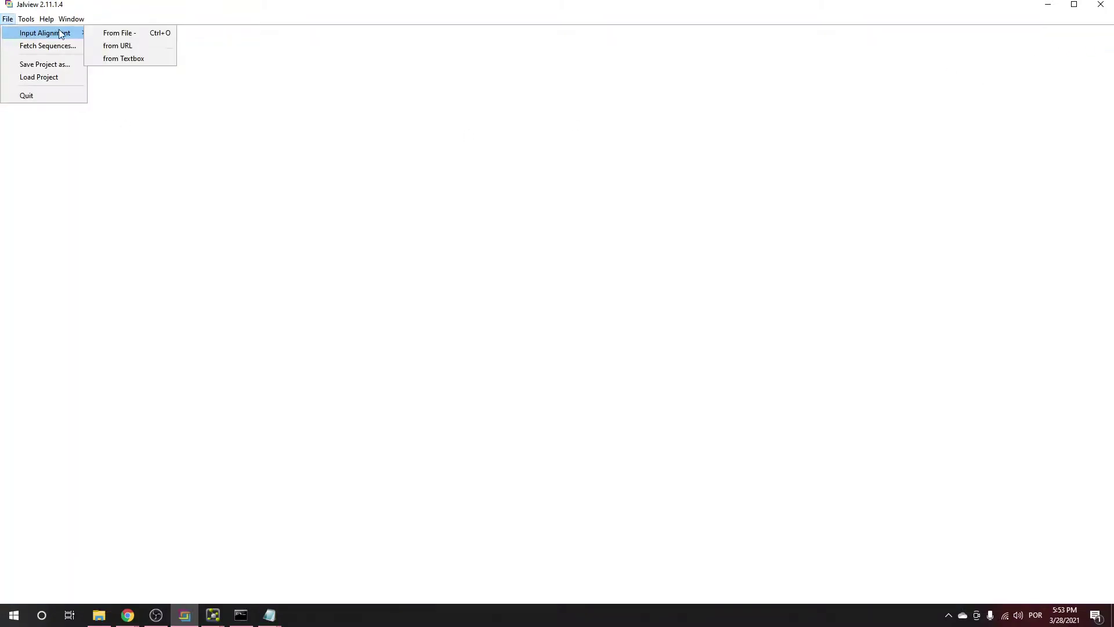
pyautogui.click(128, 60)
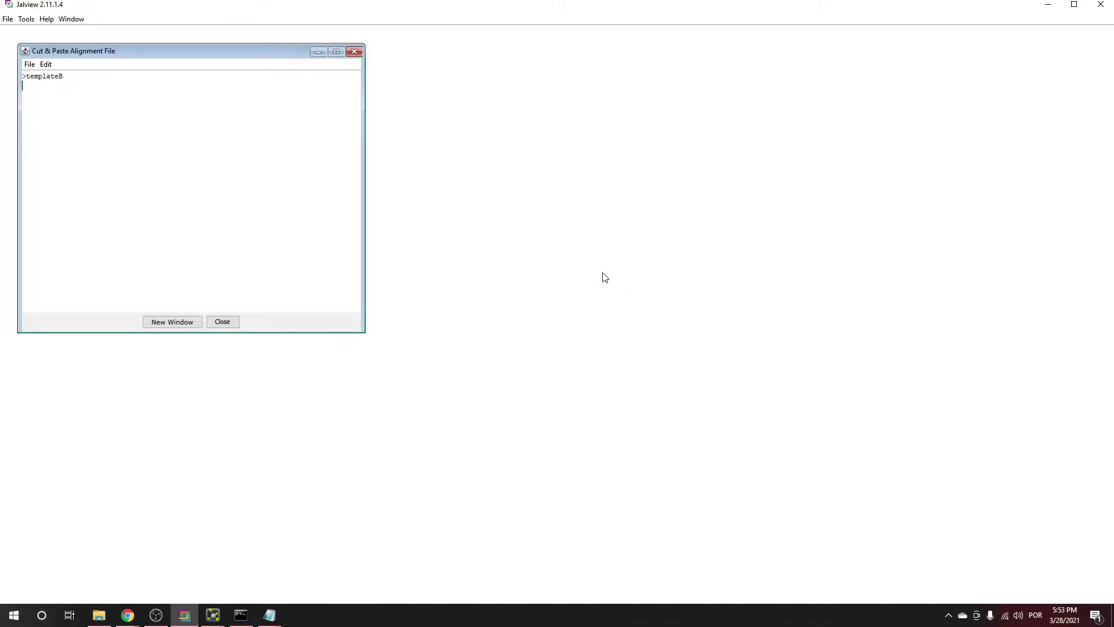
pyautogui.hotkey('ctrl', 'v')
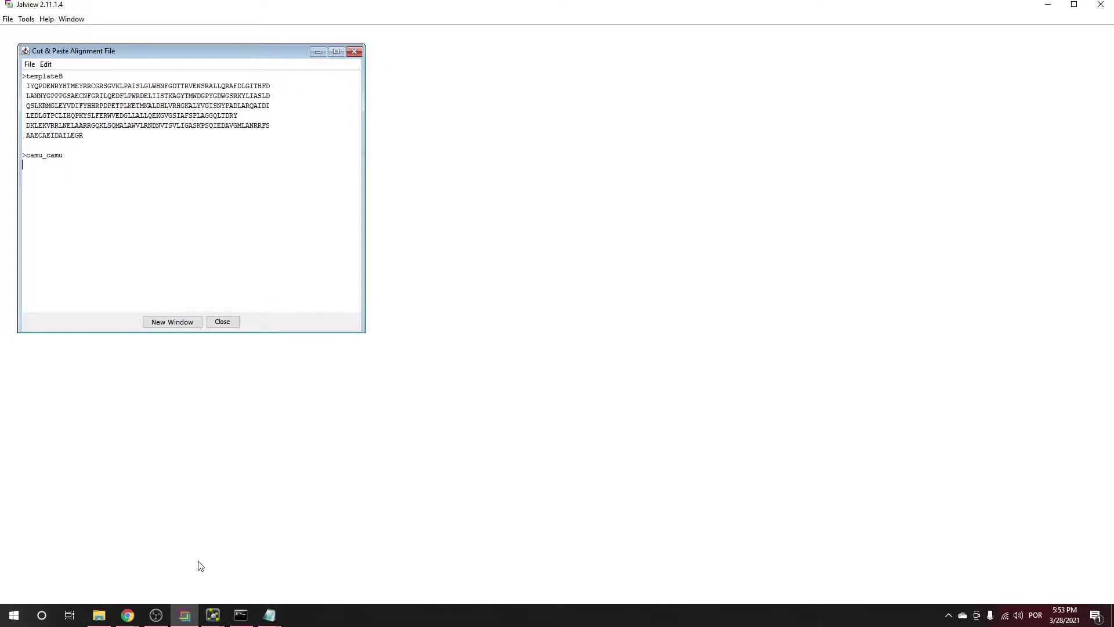
# Return to File Explorer, go up to the modeller folder and open proteina.txt in Notepad
pyautogui.click(101, 613)
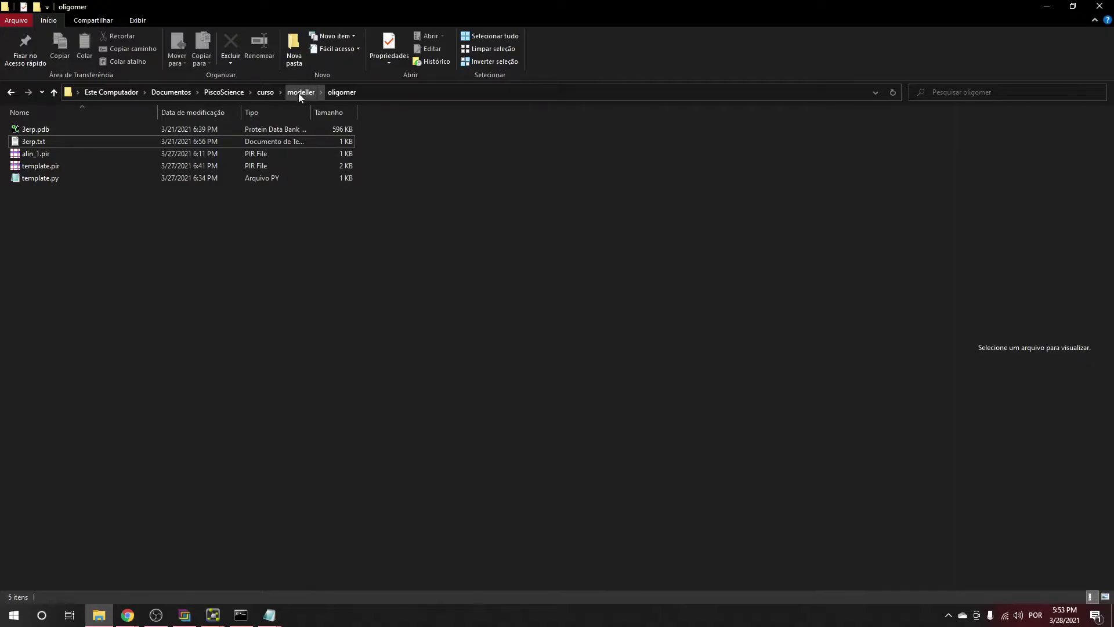
pyautogui.click(299, 93)
pyautogui.doubleClick(68, 174)
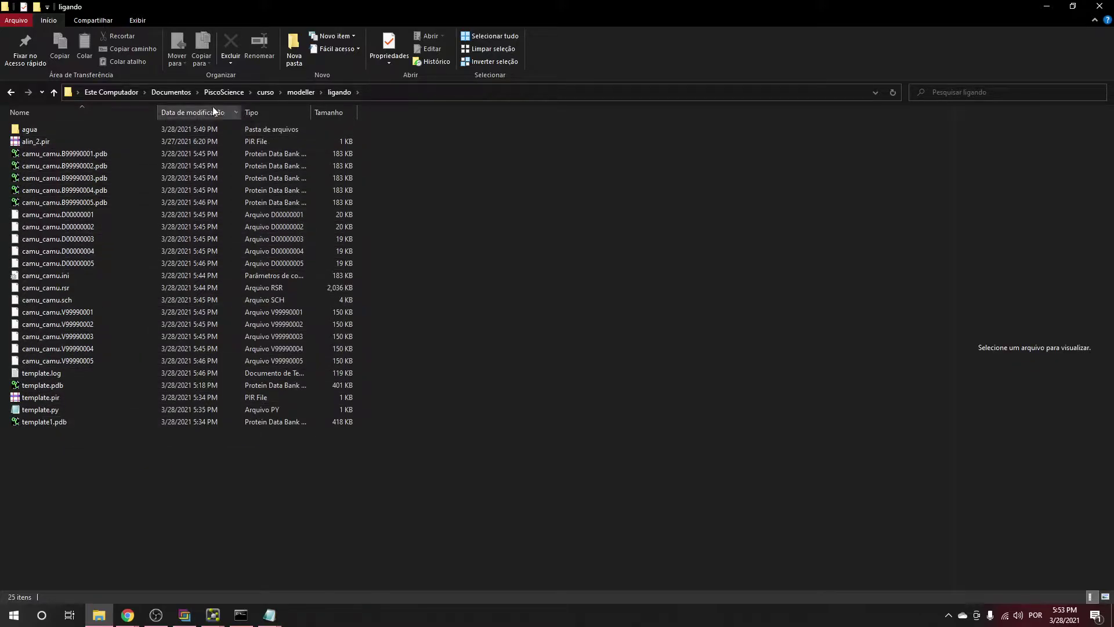
pyautogui.click(301, 92)
pyautogui.scroll(-2, 464, 406)
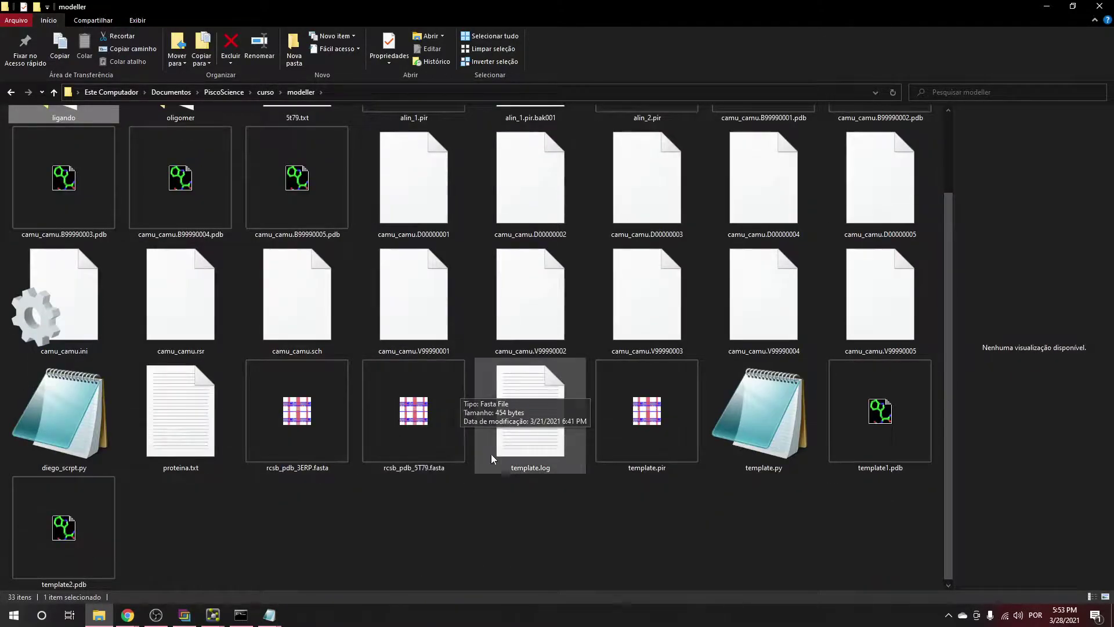
pyautogui.doubleClick(183, 421)
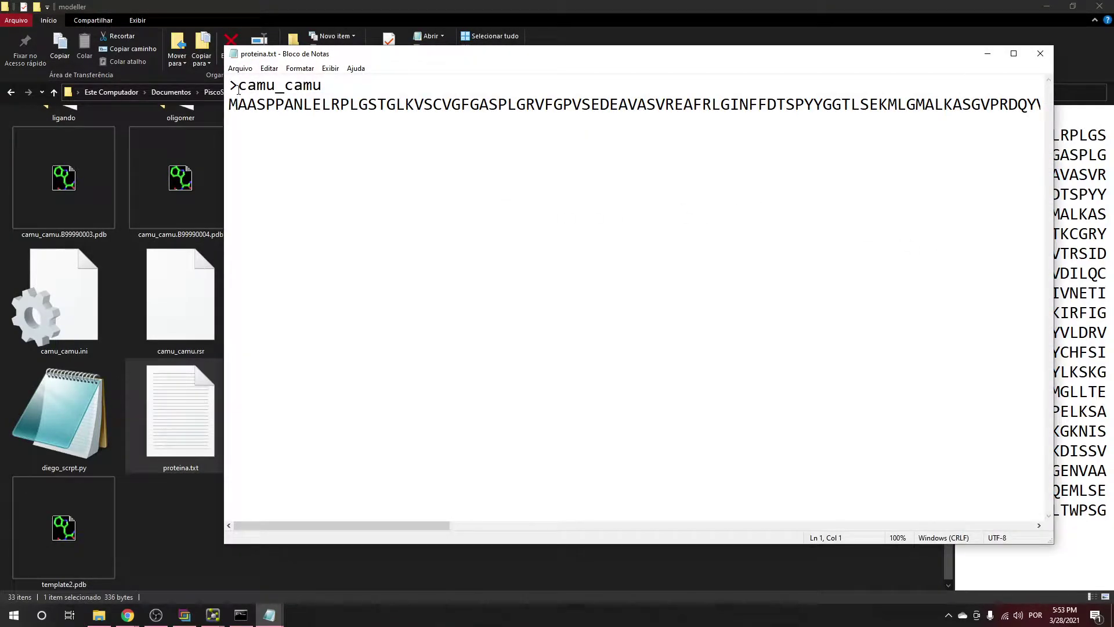
# Copy the complete camu_camu protein sequence from proteina.txt and paste it under the >camu_camu header in Jalview's input window
pyautogui.moveTo(231, 85); pyautogui.dragTo(451, 108)
pyautogui.click(457, 178)
pyautogui.hotkey('shift', 'End')
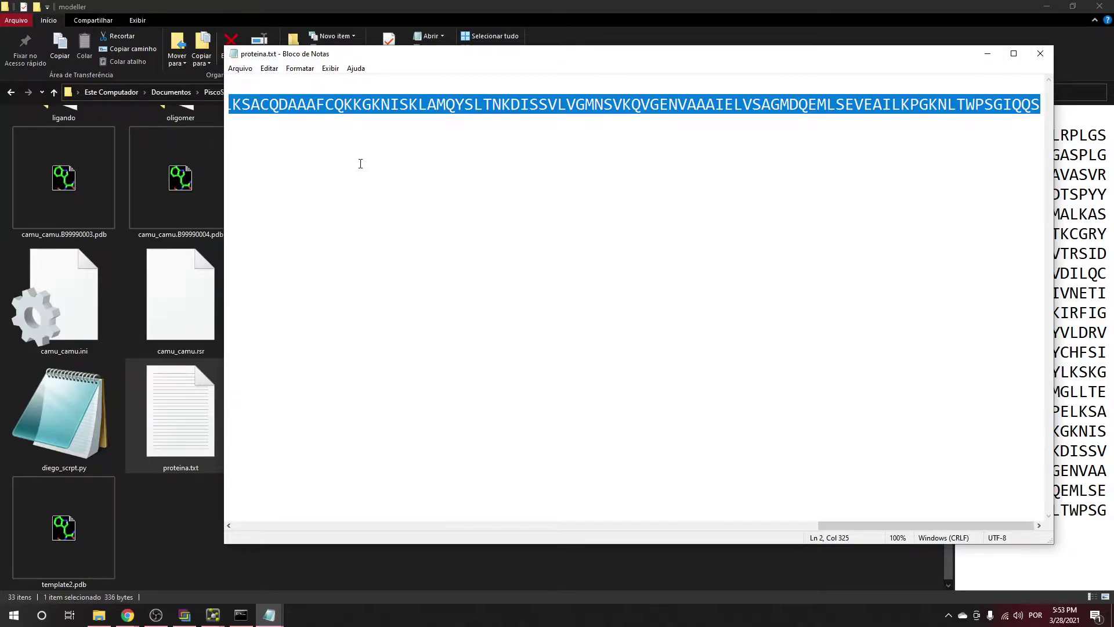
pyautogui.click(269, 615)
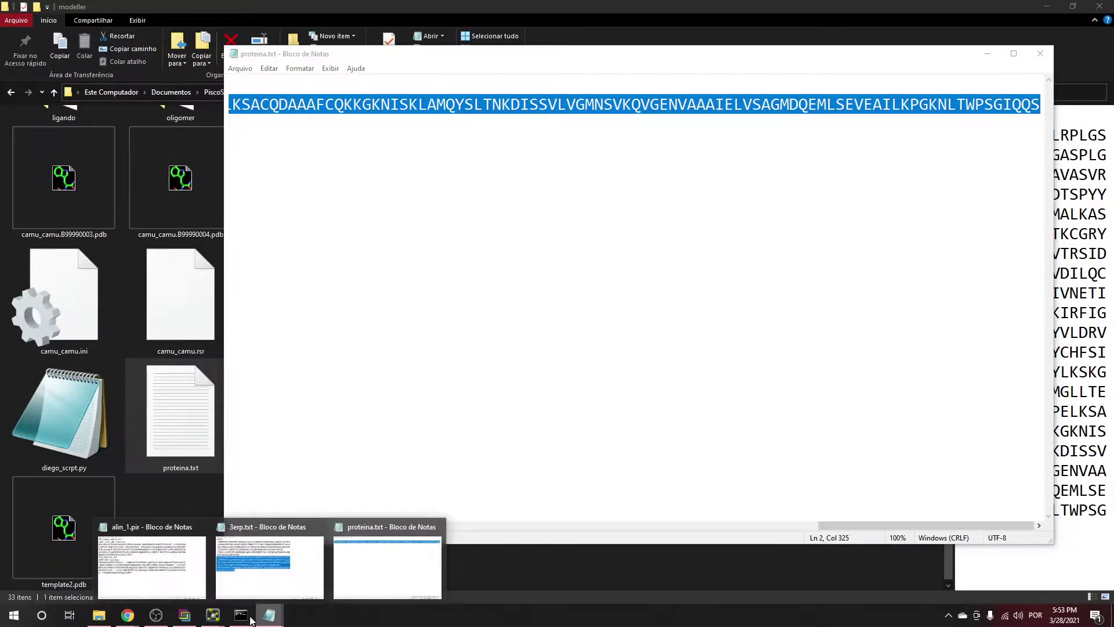
pyautogui.click(184, 615)
pyautogui.hotkey('ctrl', 'v')
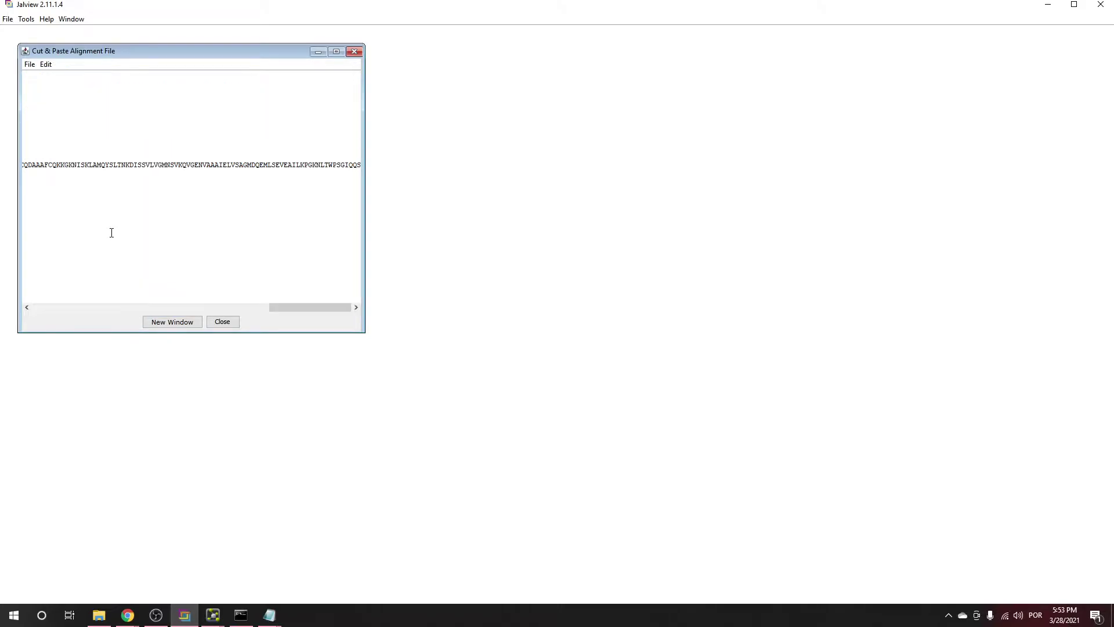
# Create an alignment window from the pasted sequences and align templateB and camu_camu with Clustal using default settings
pyautogui.click(180, 322)
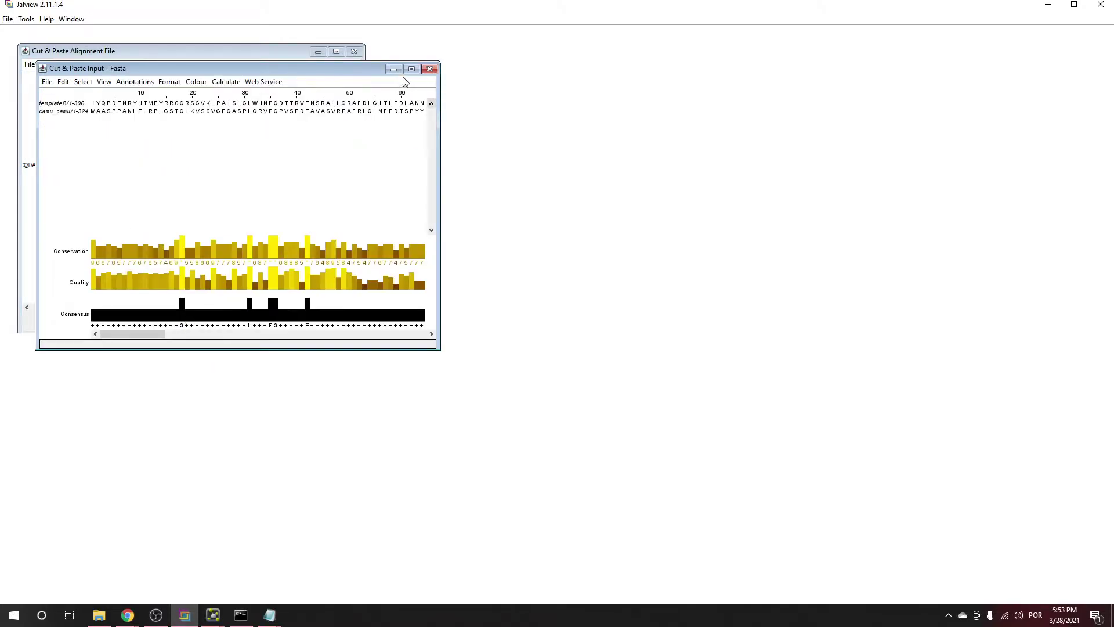
pyautogui.click(317, 52)
pyautogui.click(261, 81)
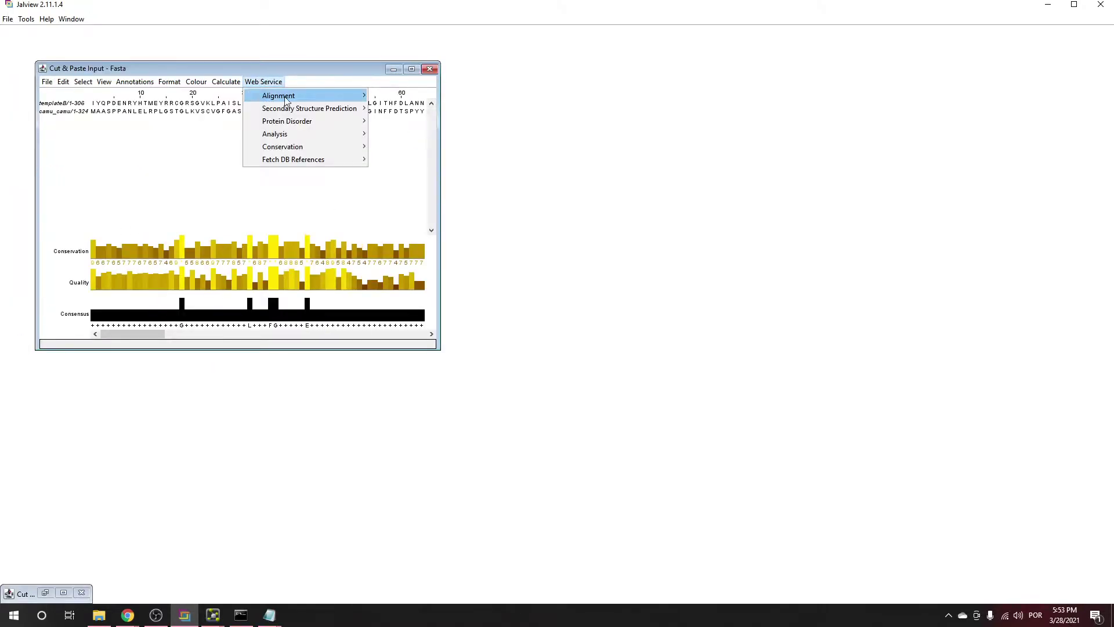
pyautogui.moveTo(348, 96)
pyautogui.moveTo(525, 339)
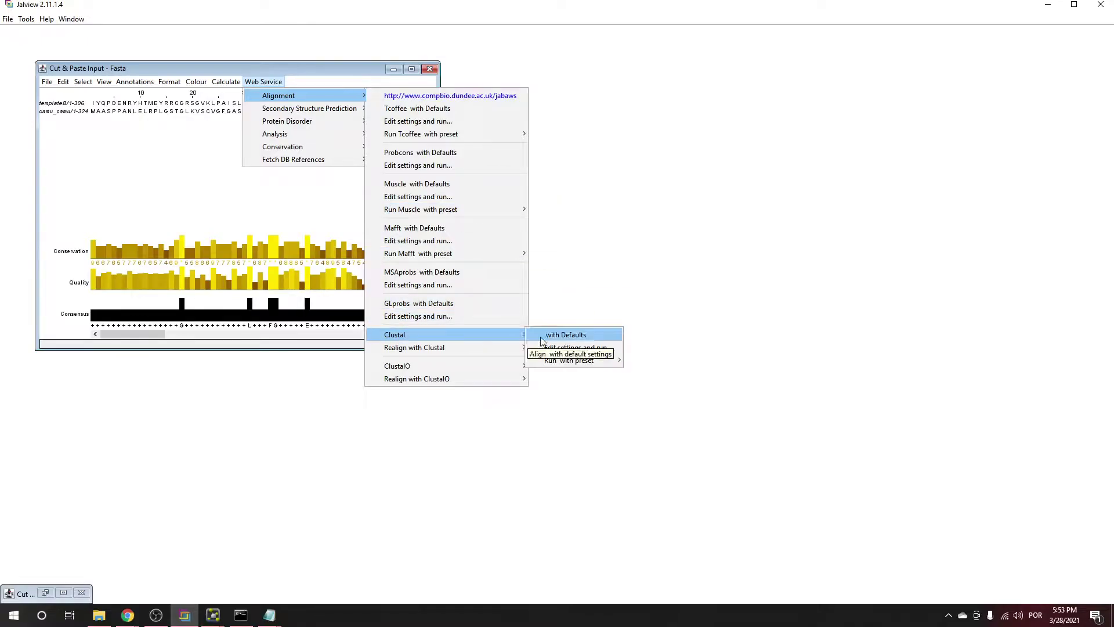
pyautogui.click(562, 337)
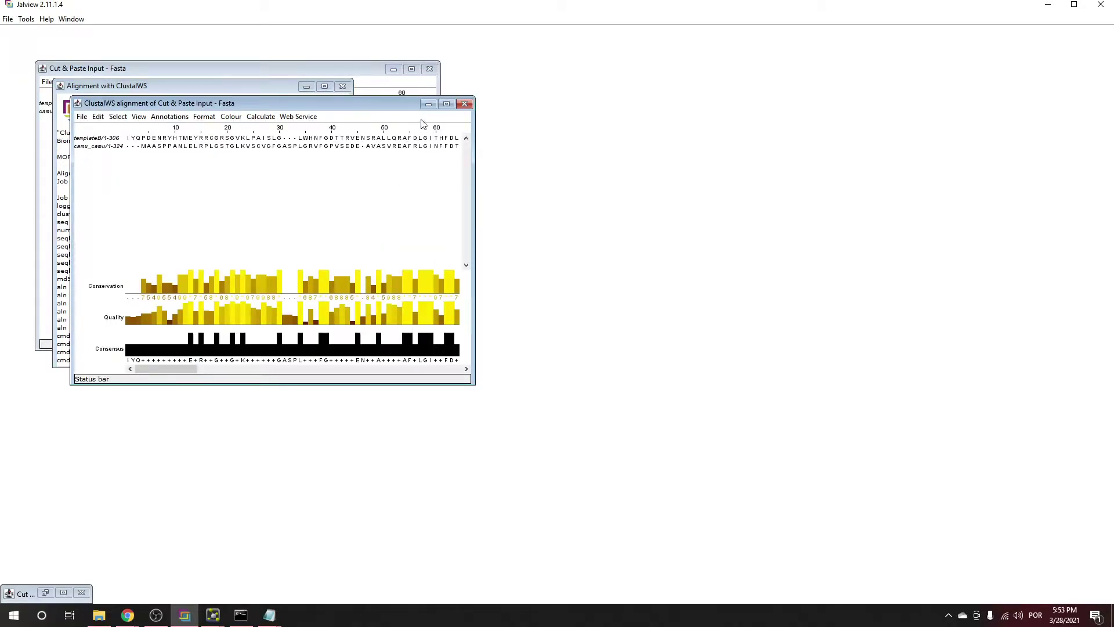
# Maximize the Clustal alignment window and color the sequences by percentage identity
pyautogui.click(446, 105)
pyautogui.click(161, 45)
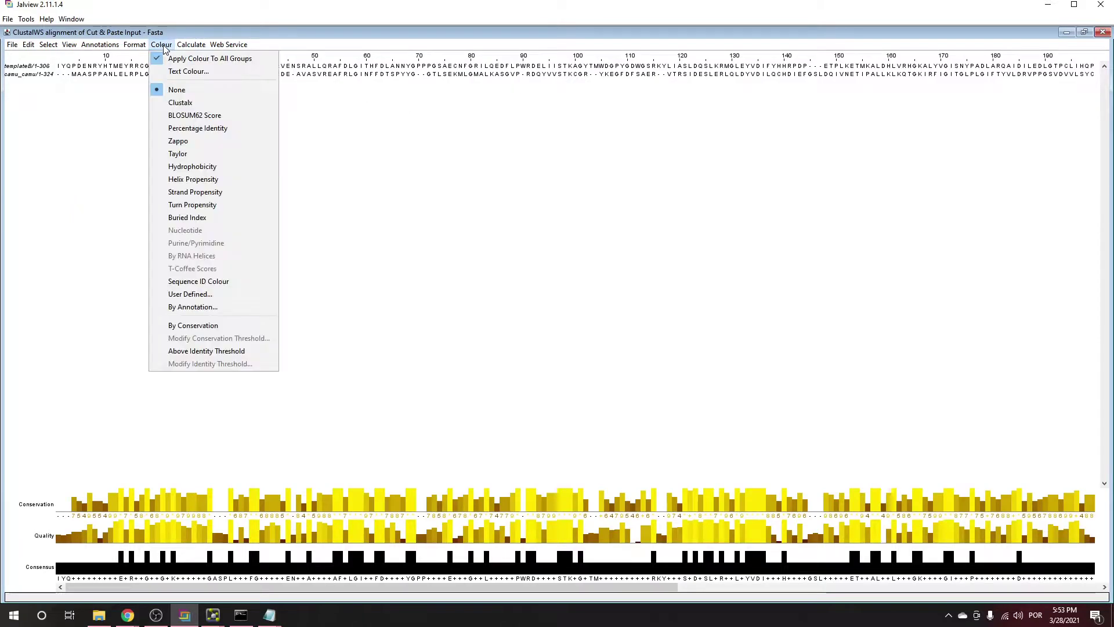
pyautogui.click(200, 129)
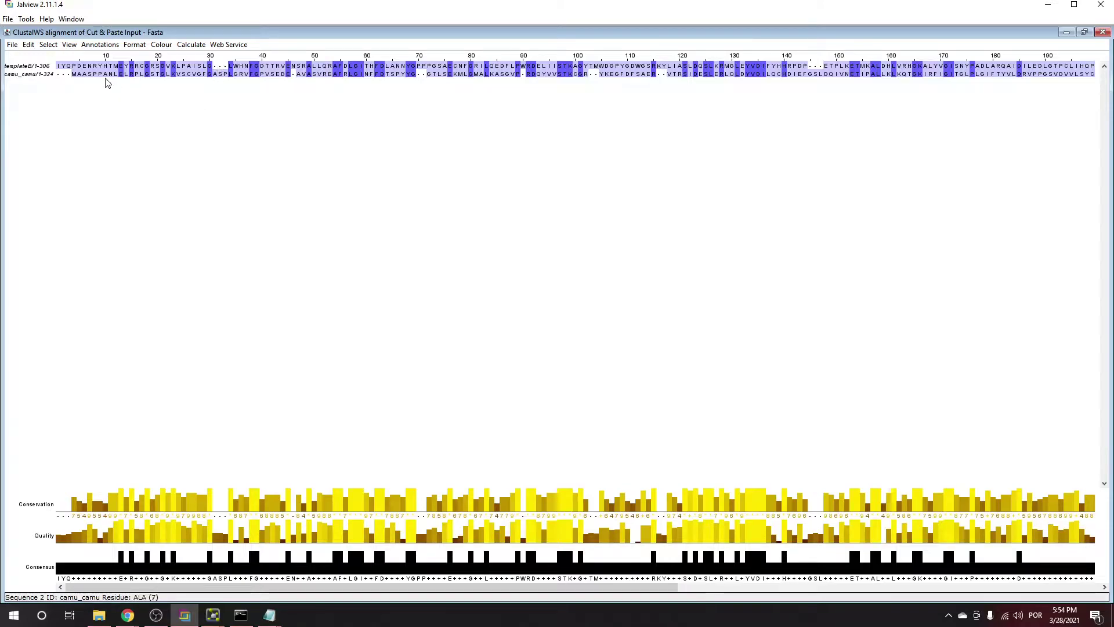
# Select the first ten columns of both aligned sequences and set the alignment font size to 23
pyautogui.moveTo(59, 67); pyautogui.dragTo(106, 83)
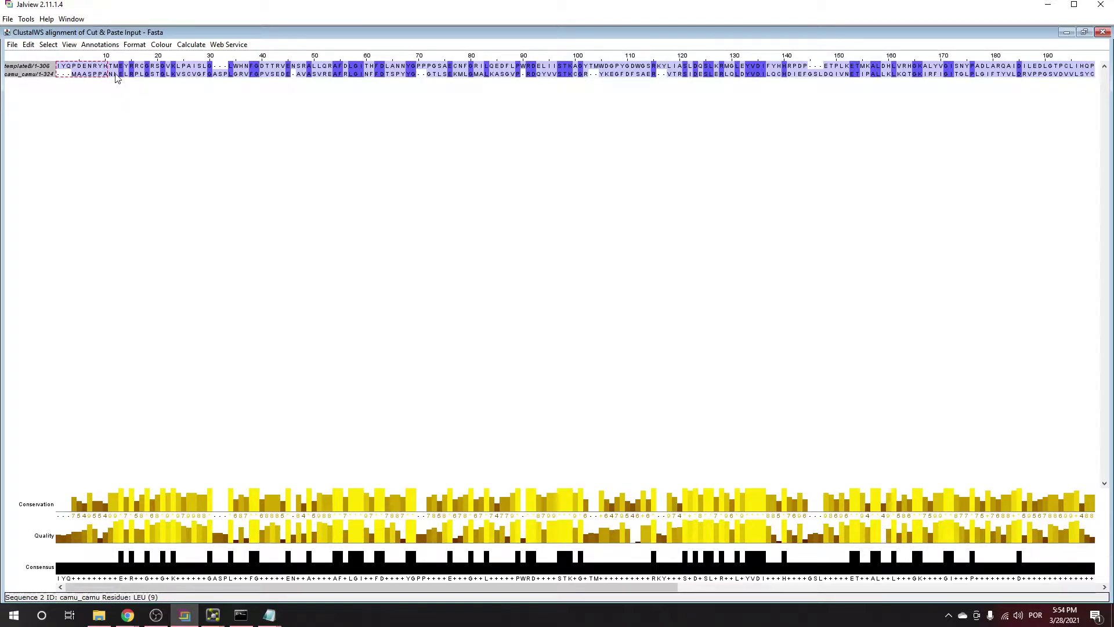
pyautogui.click(135, 45)
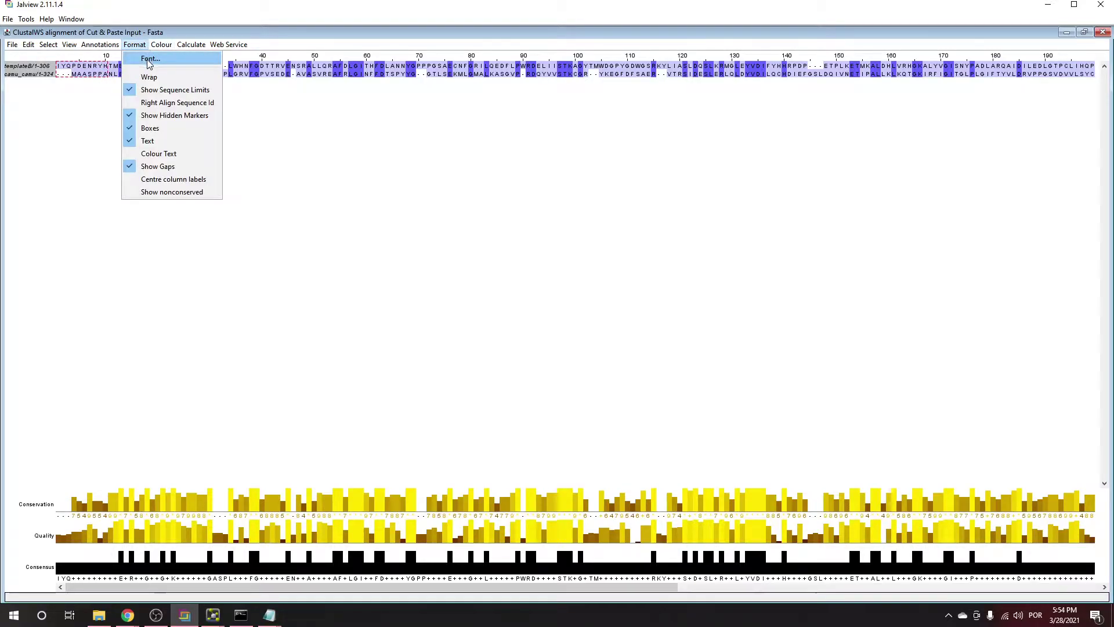
pyautogui.click(149, 60)
pyautogui.click(190, 138)
pyautogui.click(189, 138)
pyautogui.click(163, 156)
pyautogui.scroll(-2, 152, 212)
pyautogui.click(142, 207)
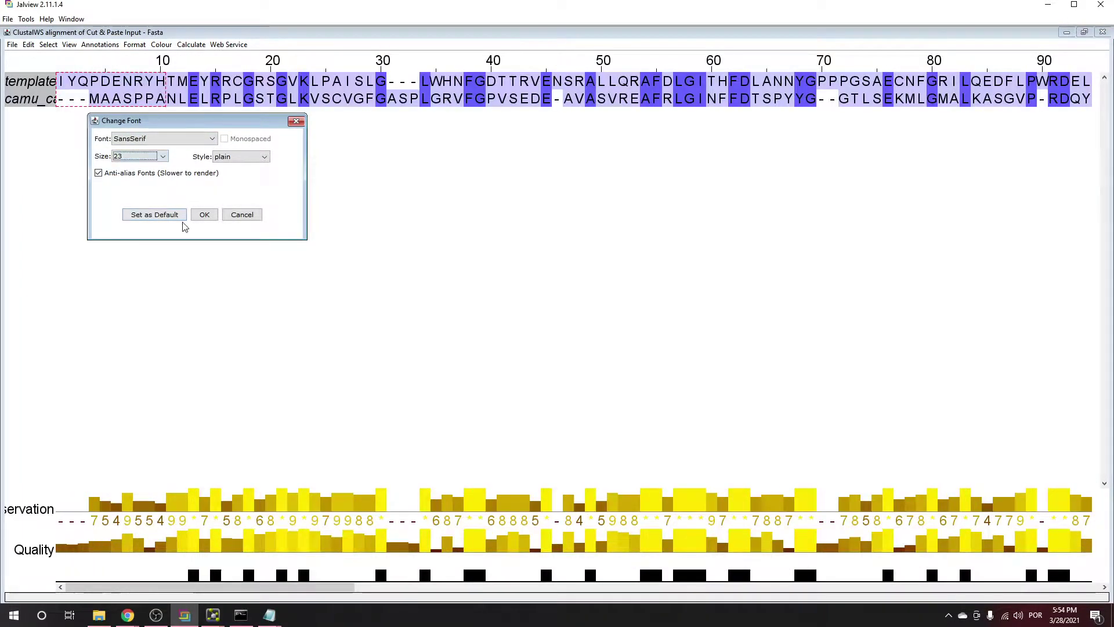
pyautogui.click(204, 215)
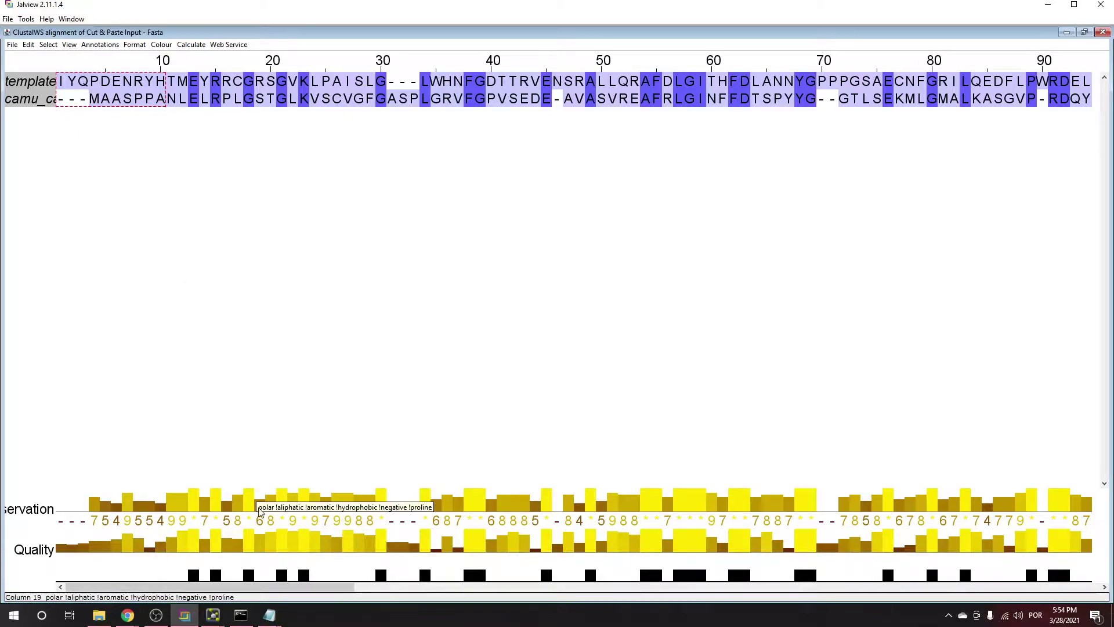
# Switch to the PyMOL window with 3erp and select the residues TMEYRRCG near the start of the chain B sequence
pyautogui.click(213, 614)
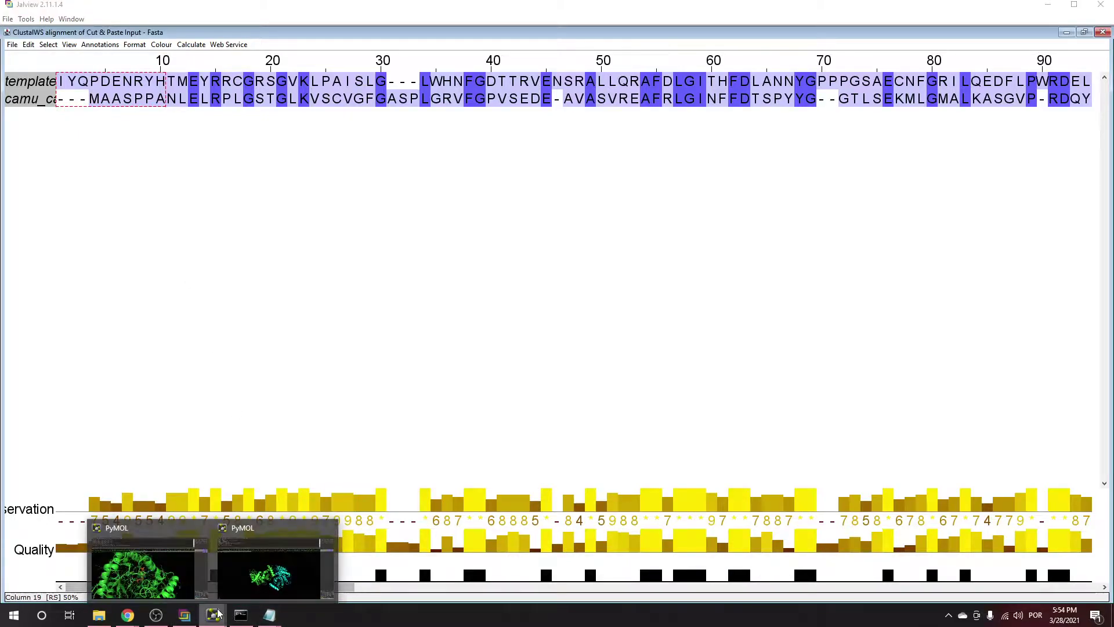
pyautogui.click(250, 575)
pyautogui.moveTo(297, 147); pyautogui.dragTo(641, 146)
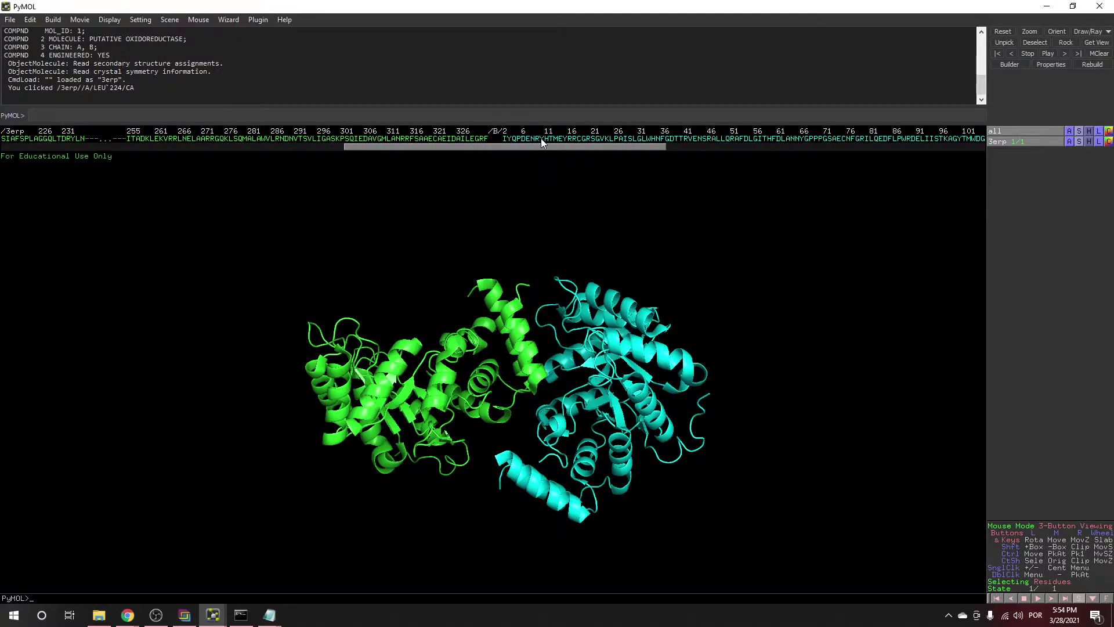
pyautogui.moveTo(553, 139); pyautogui.dragTo(568, 140)
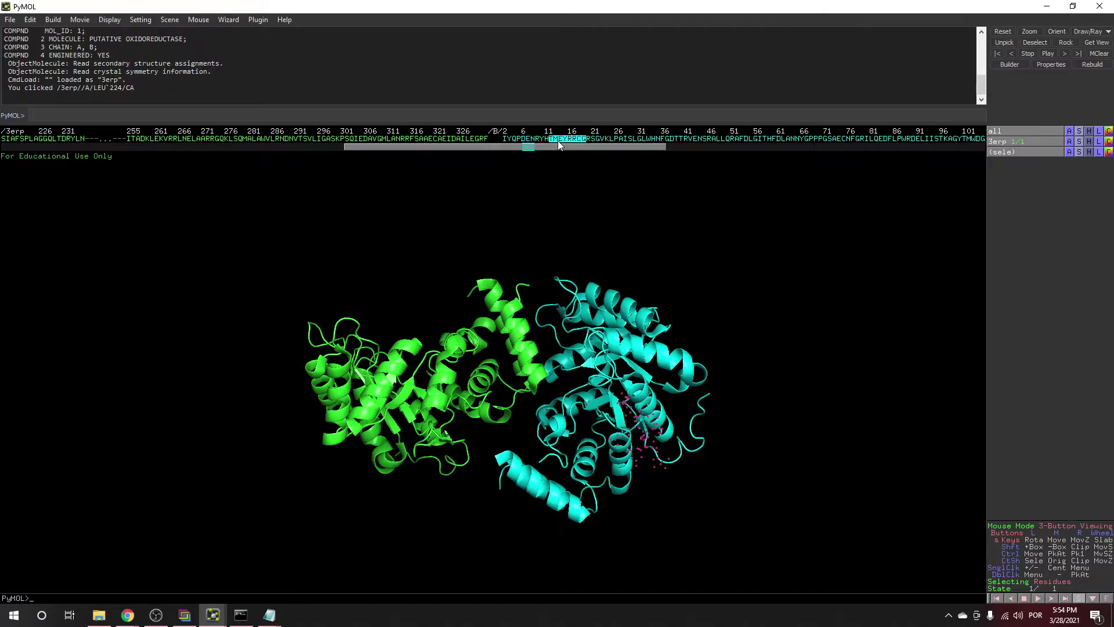
# Return to Jalview and cut the first ten alignment columns from both templateB and camu_camu
pyautogui.click(185, 615)
pyautogui.moveTo(61, 81); pyautogui.dragTo(158, 112)
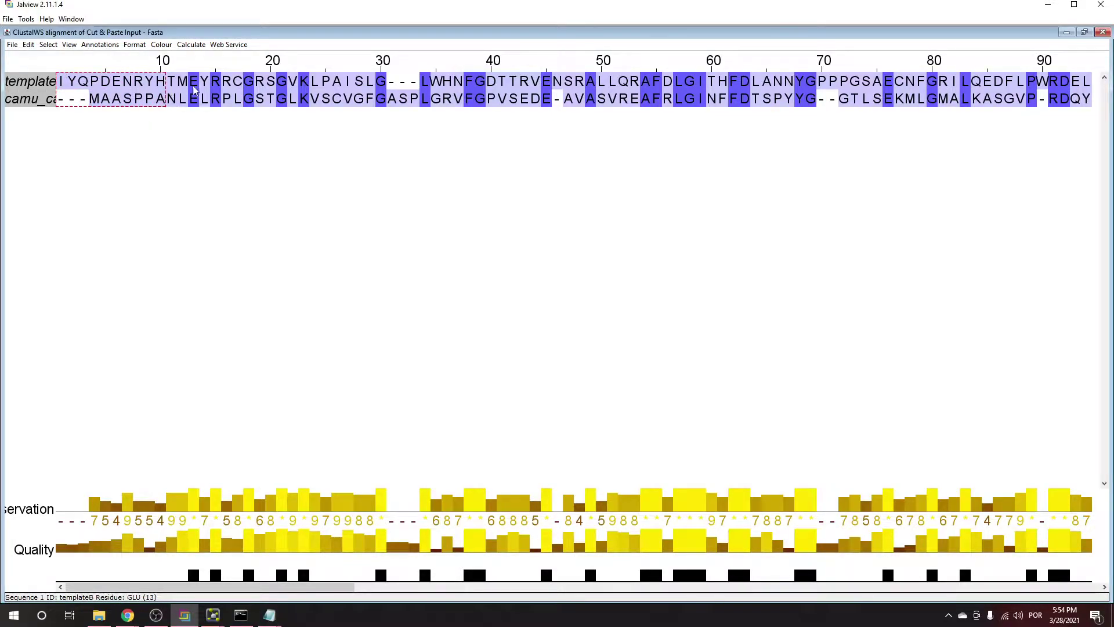
pyautogui.rightClick(102, 93)
pyautogui.moveTo(134, 97)
pyautogui.moveTo(192, 147)
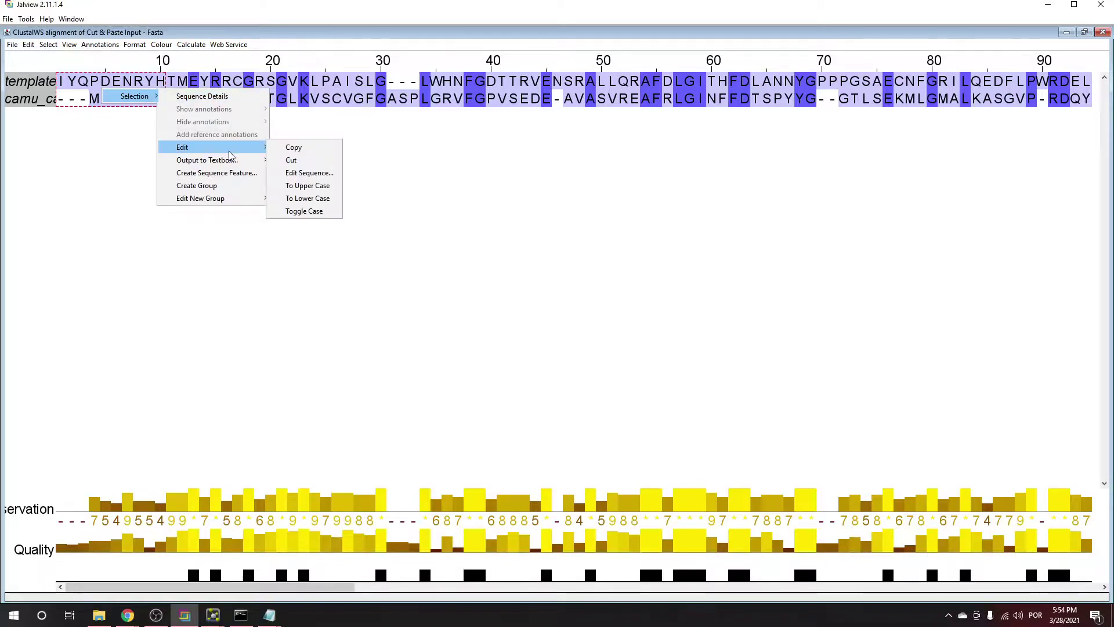
pyautogui.click(320, 159)
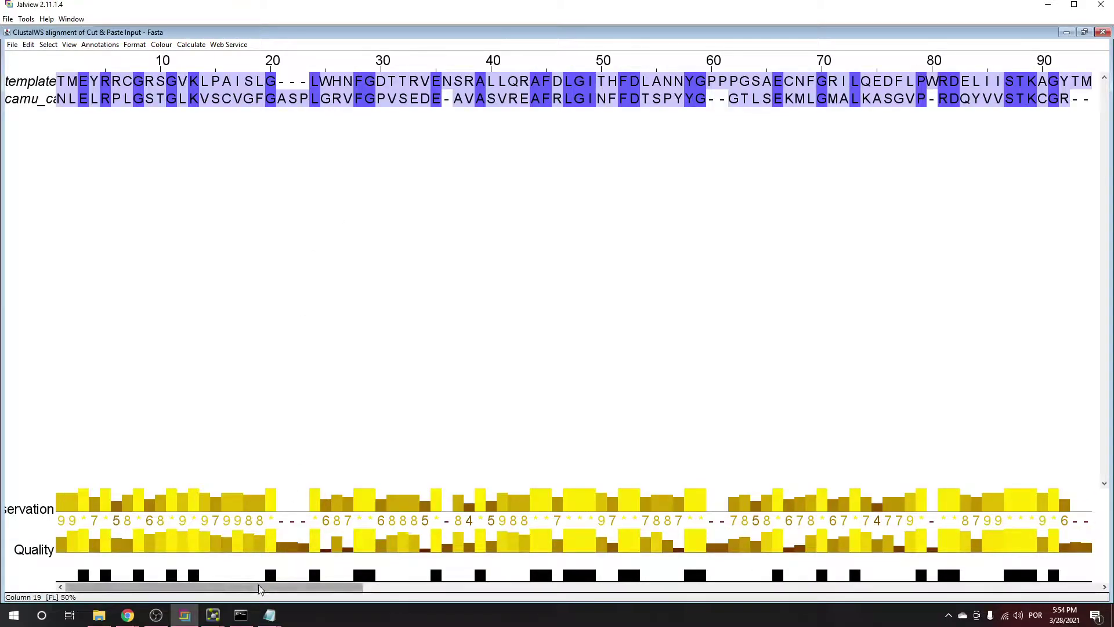
# Examine the template gap after TDR in the alignment, then select residues RY before the chain B break in PyMOL and inspect that region up close
pyautogui.moveTo(304, 587); pyautogui.dragTo(922, 462)
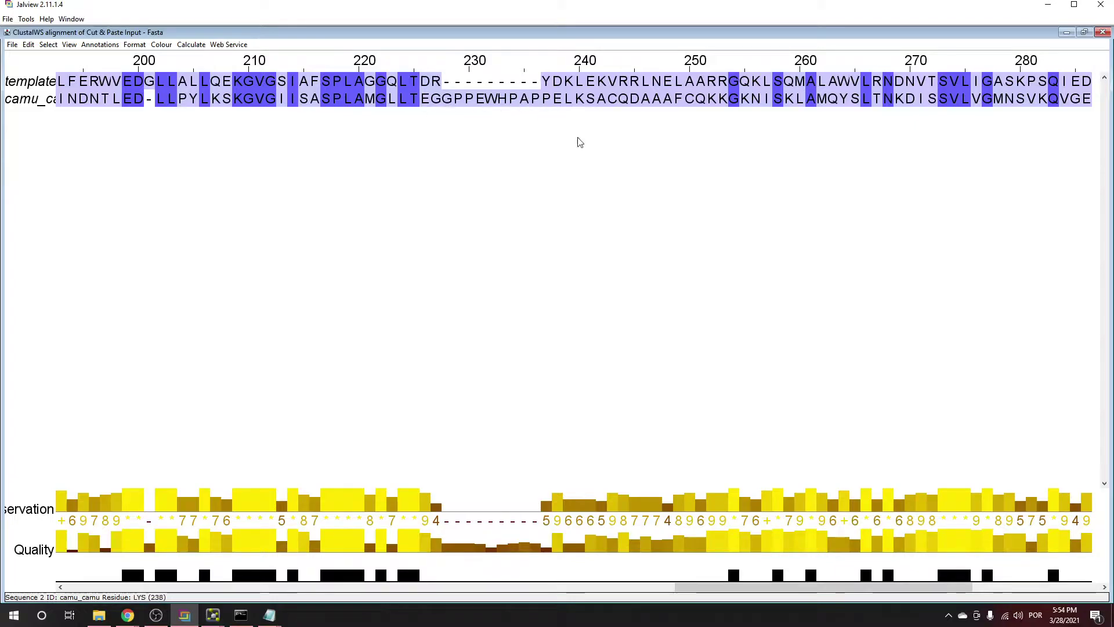
pyautogui.moveTo(702, 587); pyautogui.dragTo(725, 588)
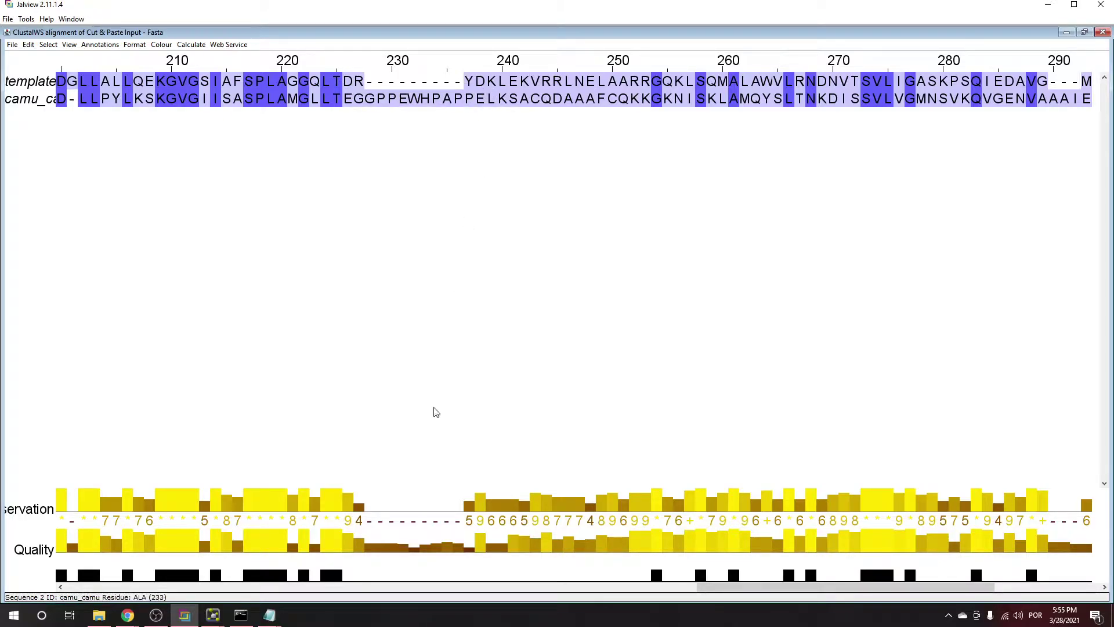
pyautogui.click(220, 618)
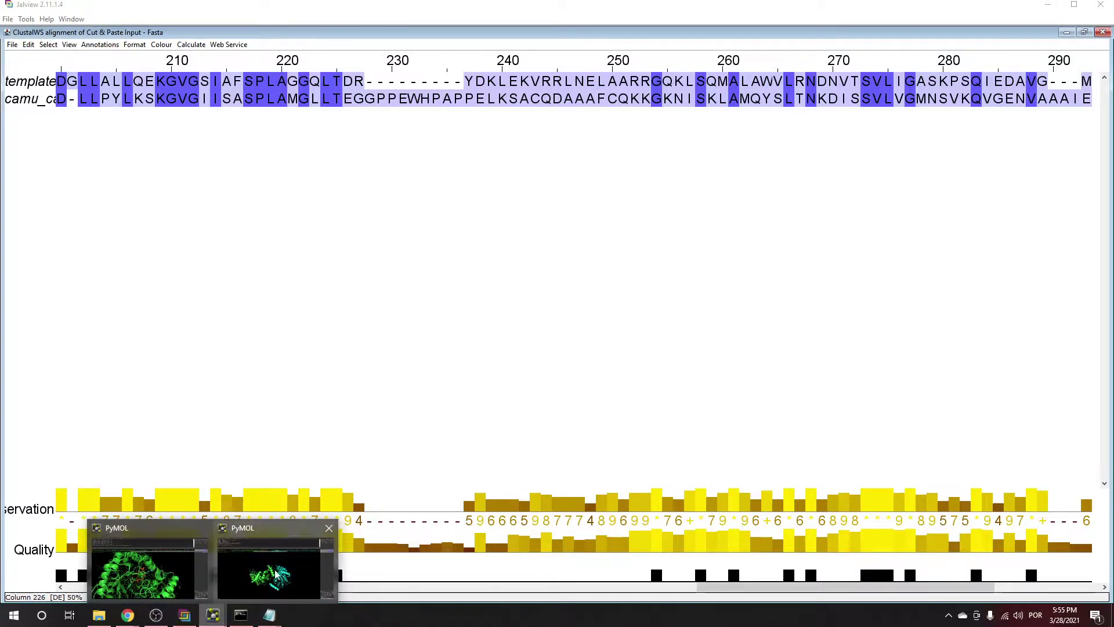
pyautogui.click(270, 565)
pyautogui.moveTo(610, 152); pyautogui.dragTo(910, 159)
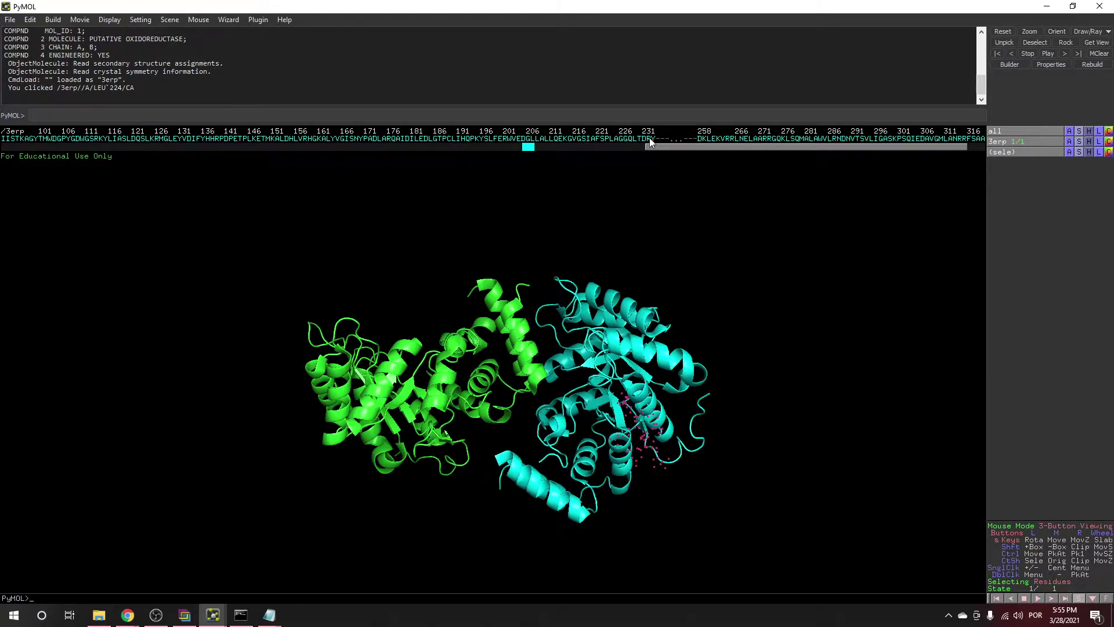
pyautogui.moveTo(580, 441); pyautogui.dragTo(516, 351)
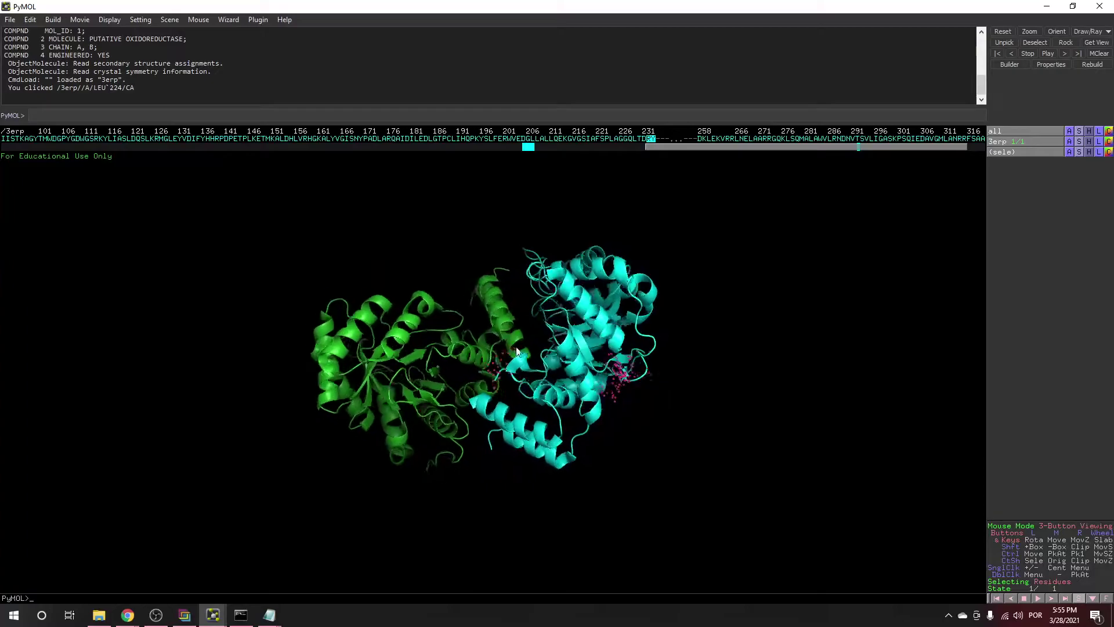
pyautogui.moveTo(516, 351); pyautogui.dragTo(519, 605, button='right')
pyautogui.moveTo(519, 606); pyautogui.dragTo(562, 416)
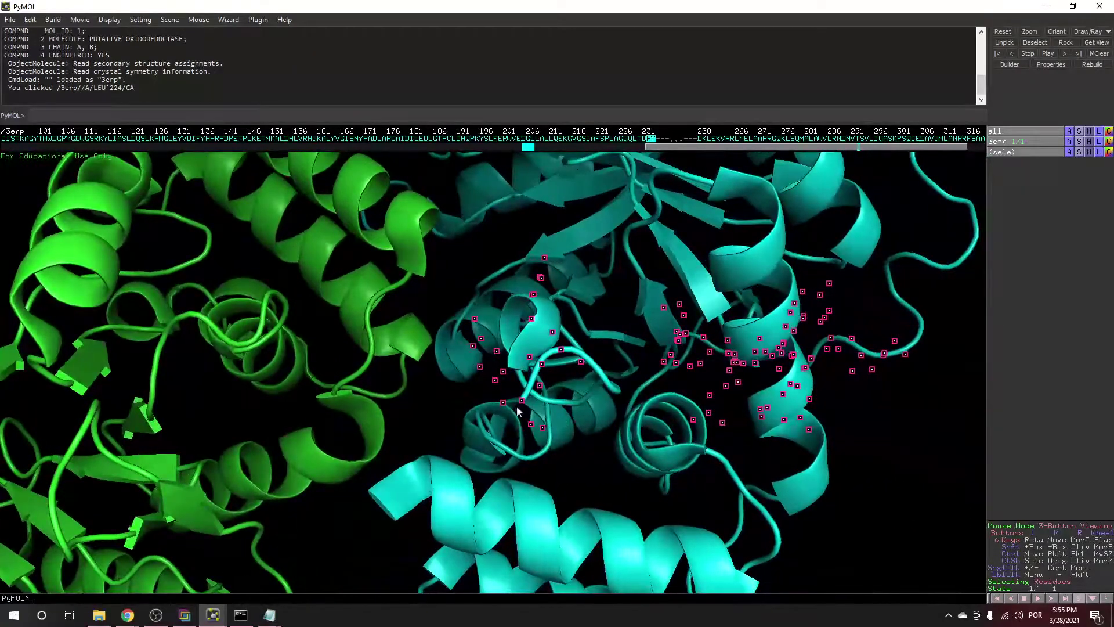
# Clear the residue selection in PyMOL and examine the end of the chain B sequence alongside the whole structure
pyautogui.click(699, 139)
pyautogui.click(861, 543)
pyautogui.moveTo(852, 508); pyautogui.dragTo(615, 274, button='right')
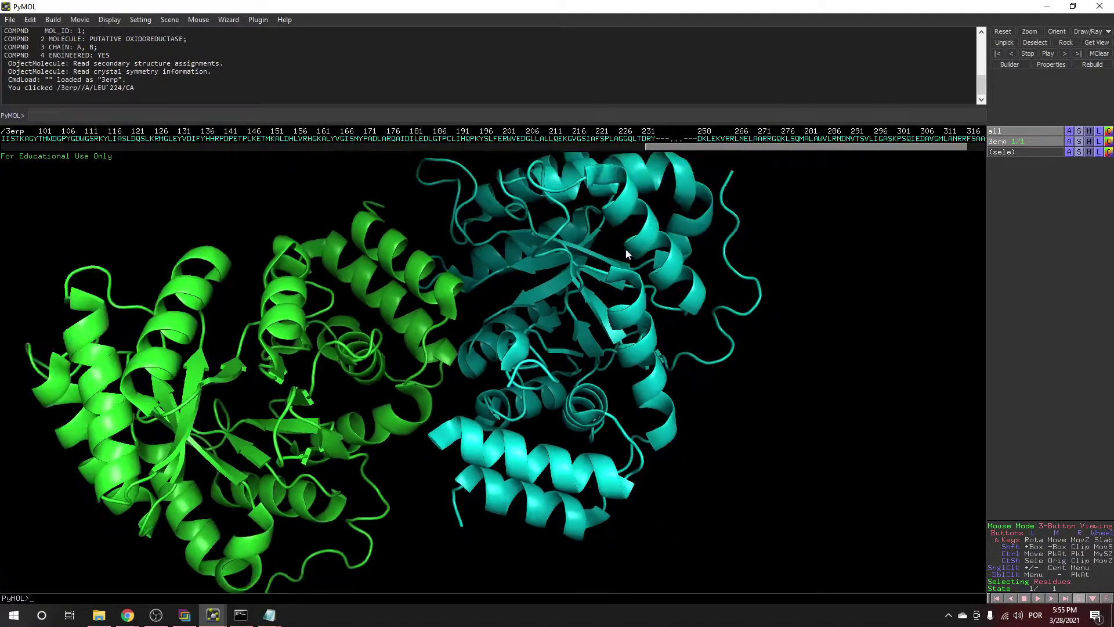
pyautogui.moveTo(742, 146); pyautogui.dragTo(787, 146)
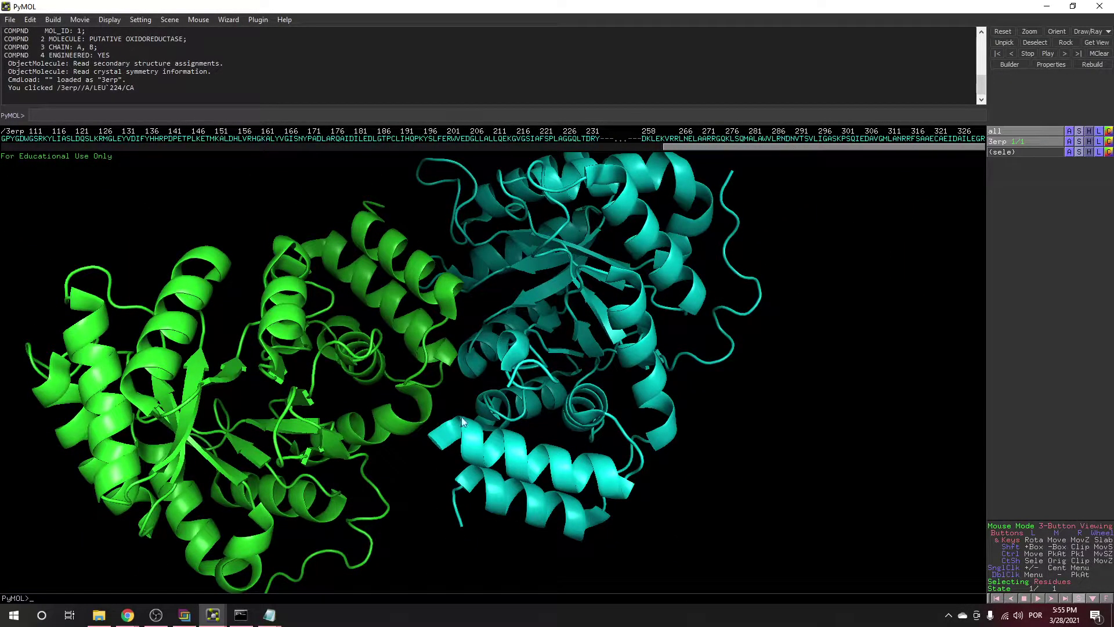
pyautogui.moveTo(345, 485)
pyautogui.mouseDown()
pyautogui.moveTo(360, 460)
pyautogui.moveTo(357, 485)
pyautogui.mouseUp()
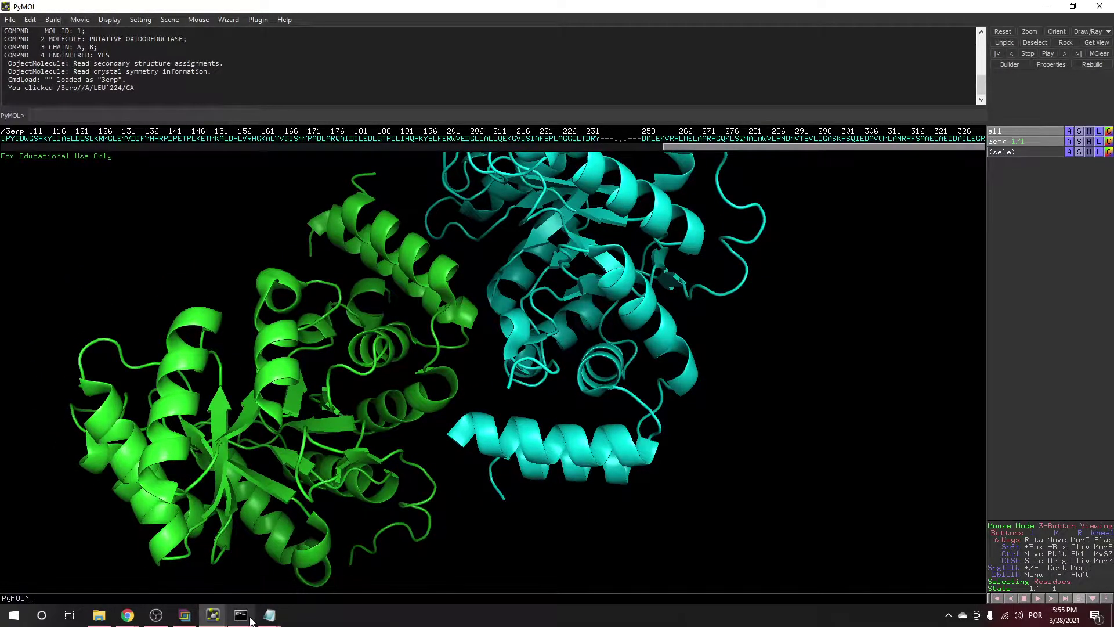
# Return to Jalview and cut all alignment columns from 315 onward, after the template's final EGR, from both sequences
pyautogui.click(213, 615)
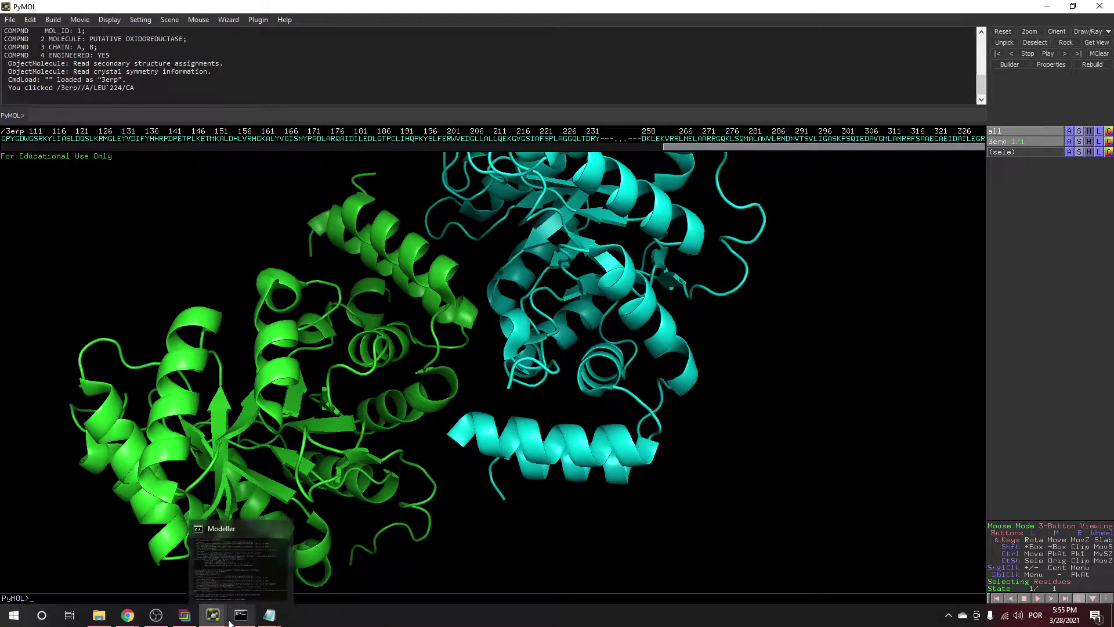
pyautogui.click(269, 614)
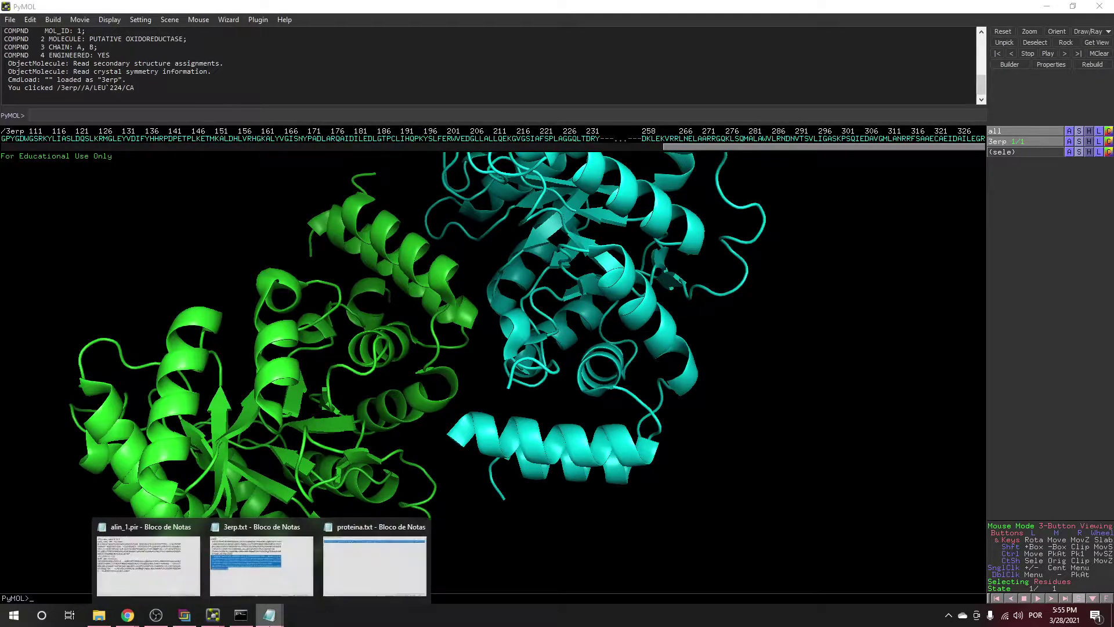
pyautogui.click(184, 615)
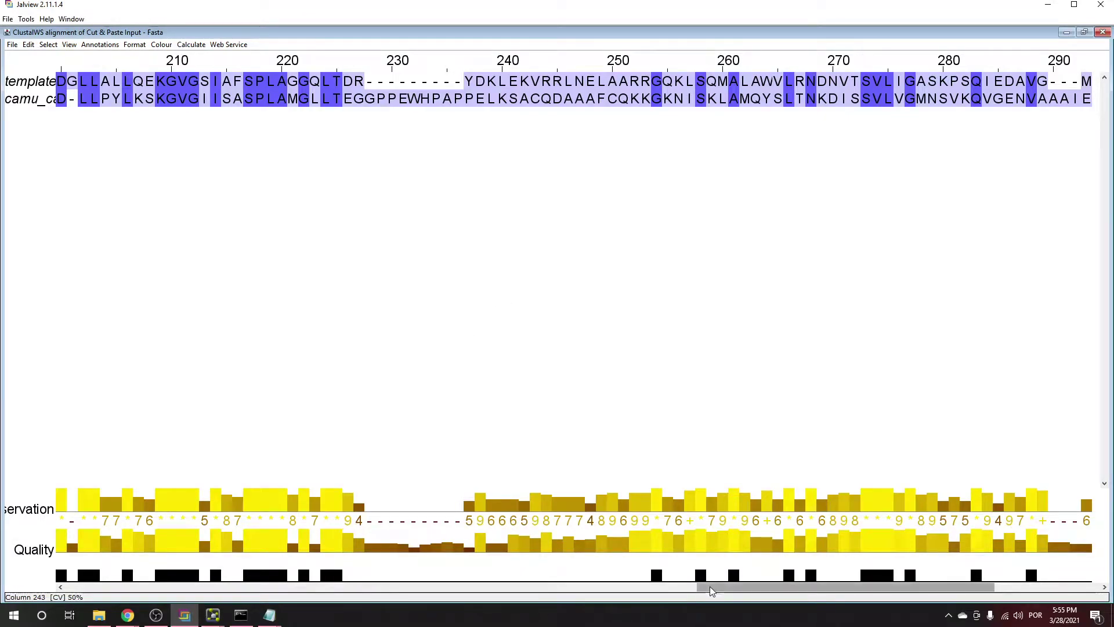
pyautogui.moveTo(709, 586); pyautogui.dragTo(815, 586)
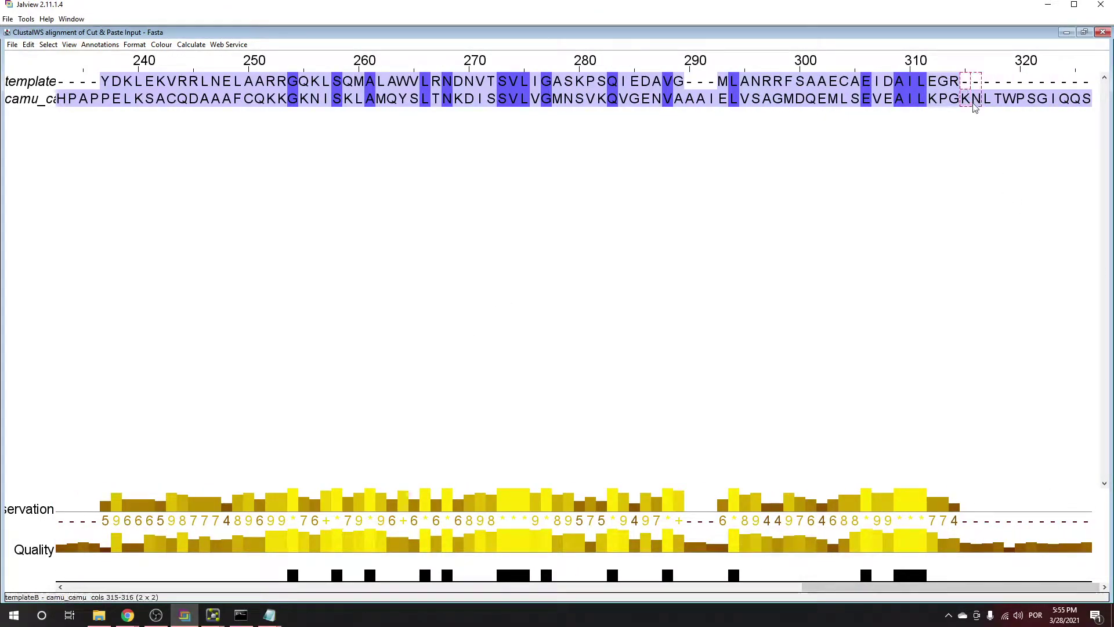
pyautogui.moveTo(972, 97); pyautogui.dragTo(961, 91)
pyautogui.rightClick(1024, 105)
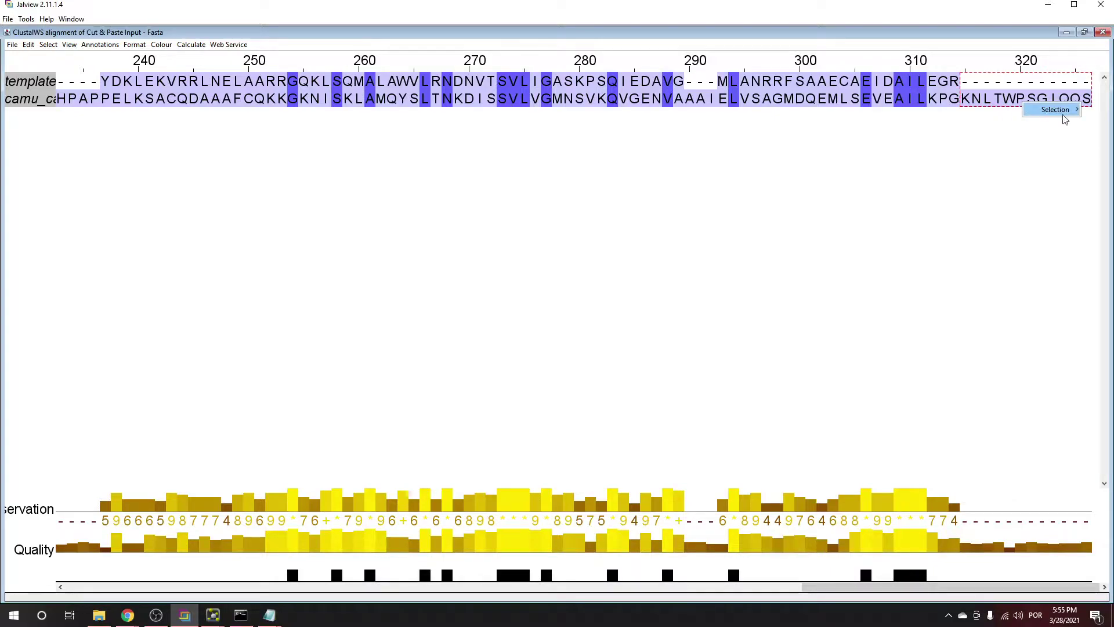
pyautogui.moveTo(981, 161)
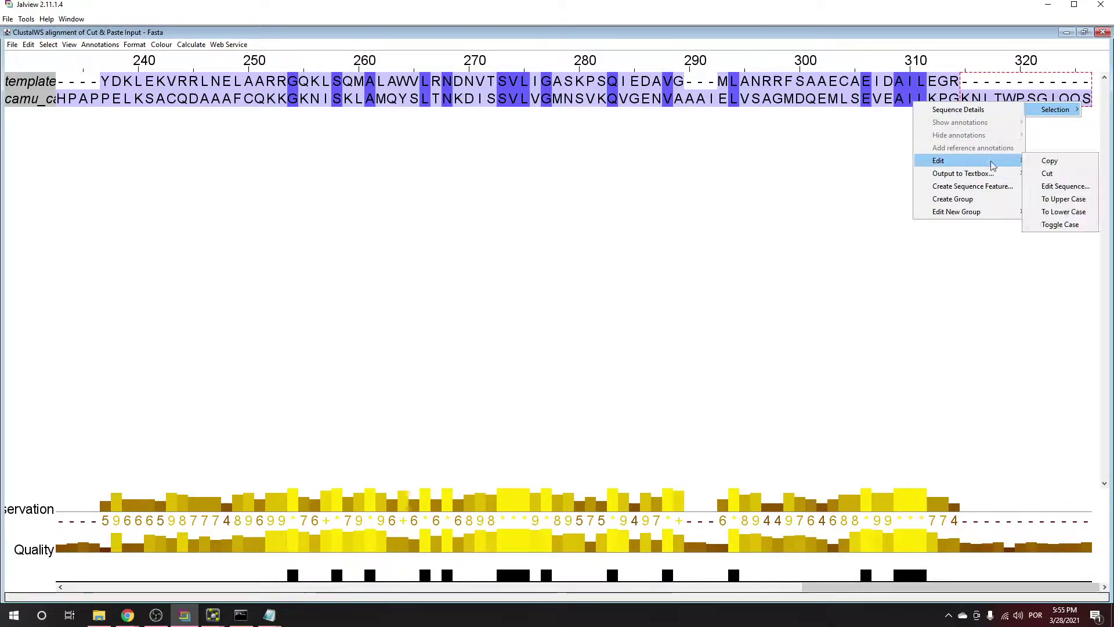
pyautogui.click(1048, 173)
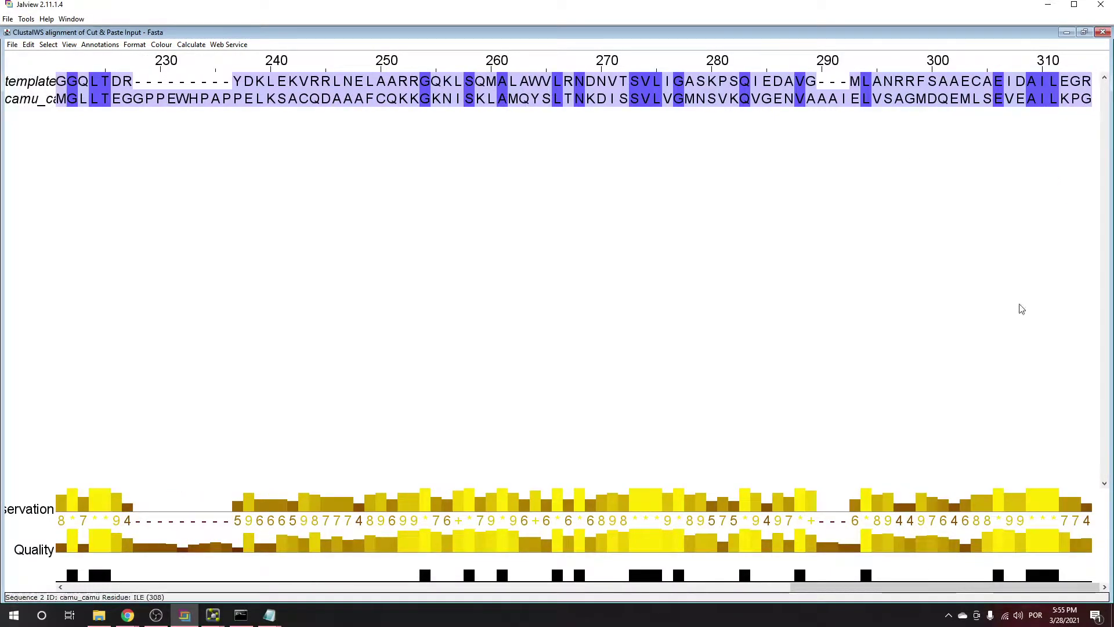
# Save the trimmed alignment in the oligomer folder as cadenaB in PIR format
pyautogui.moveTo(882, 587); pyautogui.dragTo(142, 348)
pyautogui.click(12, 45)
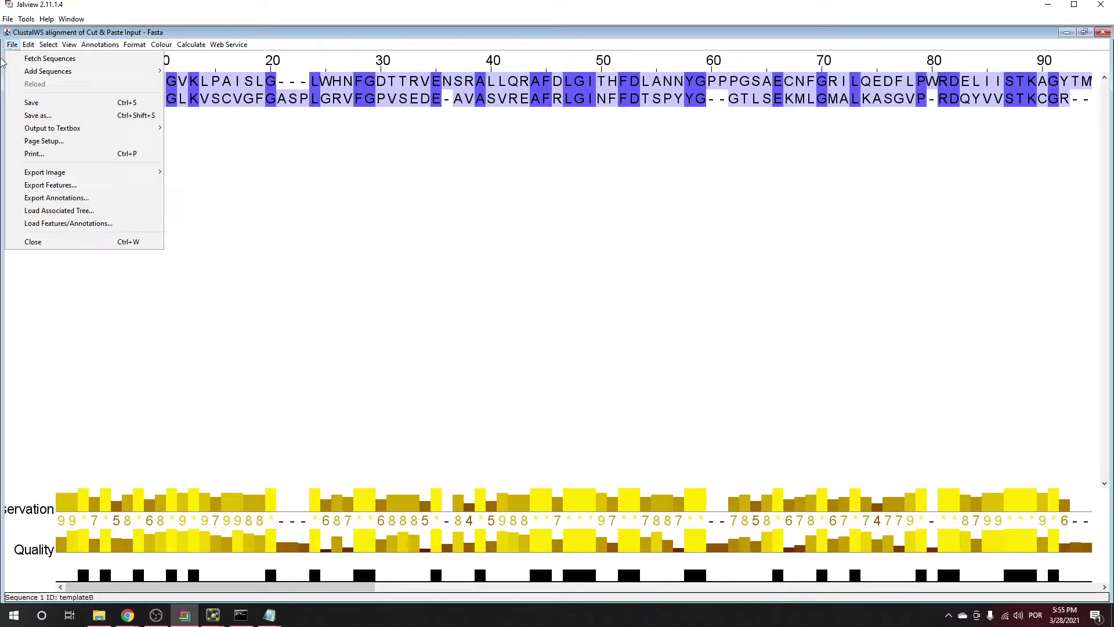
pyautogui.click(47, 120)
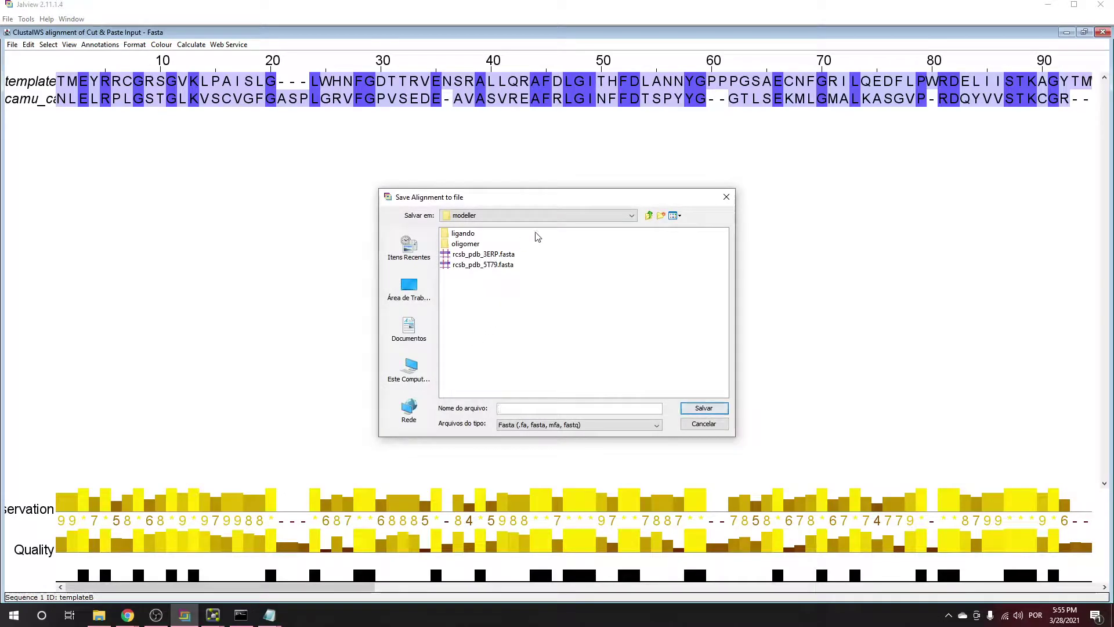
pyautogui.doubleClick(487, 243)
pyautogui.click(509, 424)
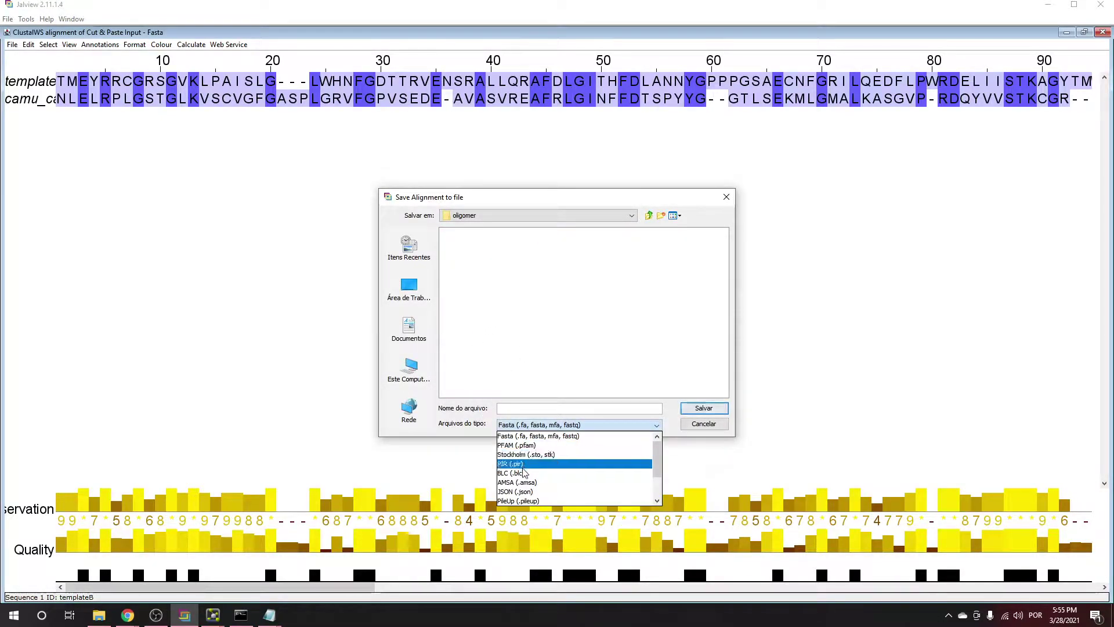
pyautogui.click(525, 464)
pyautogui.click(519, 408)
pyautogui.write('cade')
pyautogui.press('BackSpace')
pyautogui.press('BackSpace')
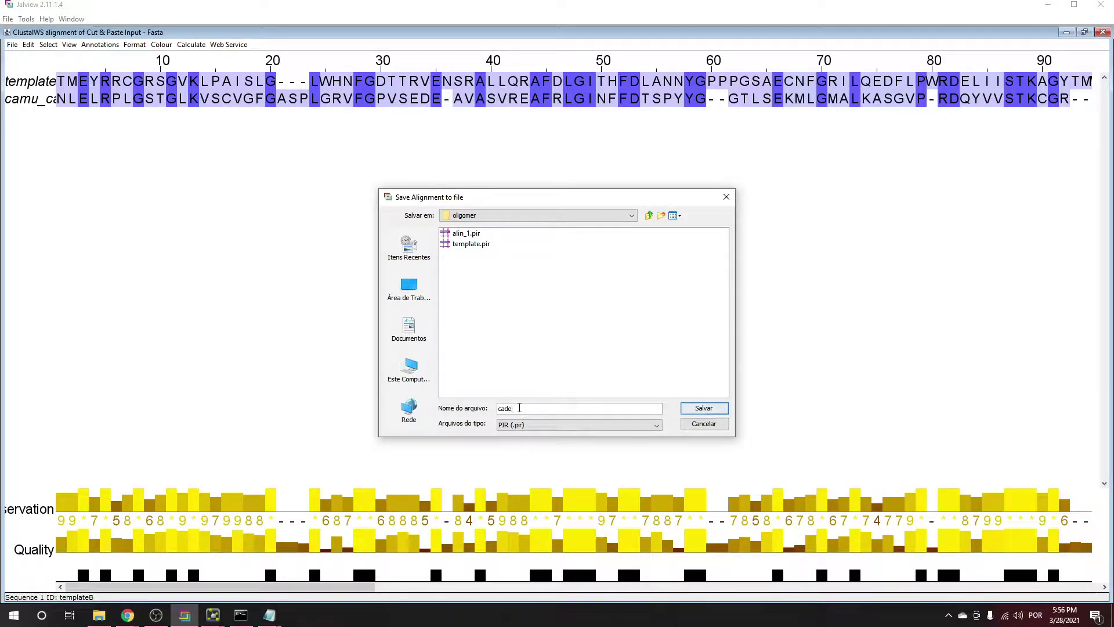
pyautogui.write('naB')
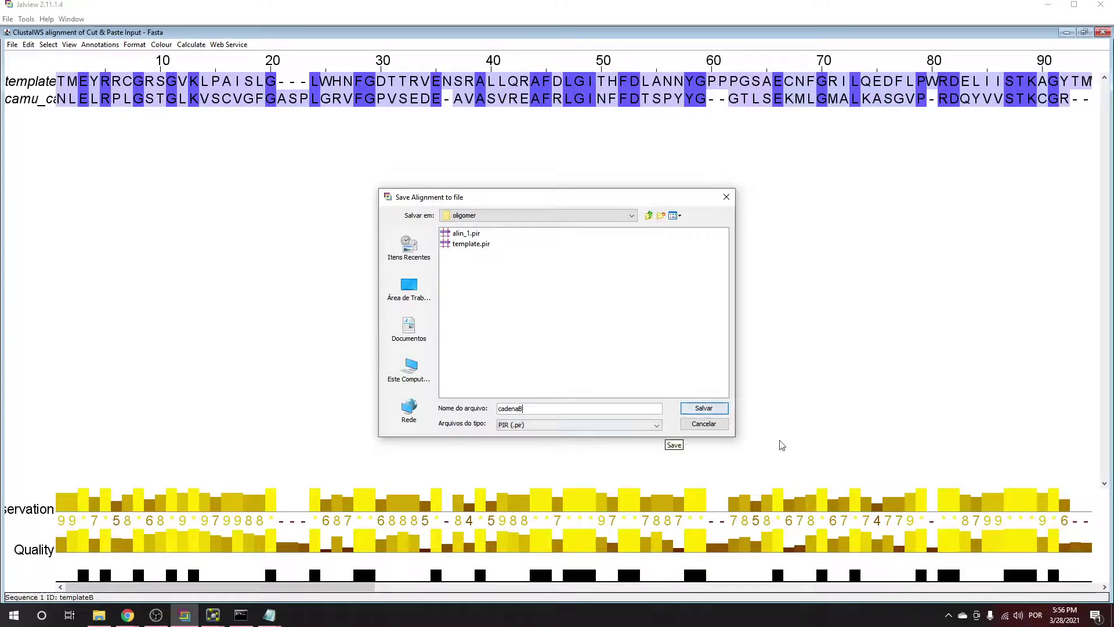
pyautogui.click(704, 408)
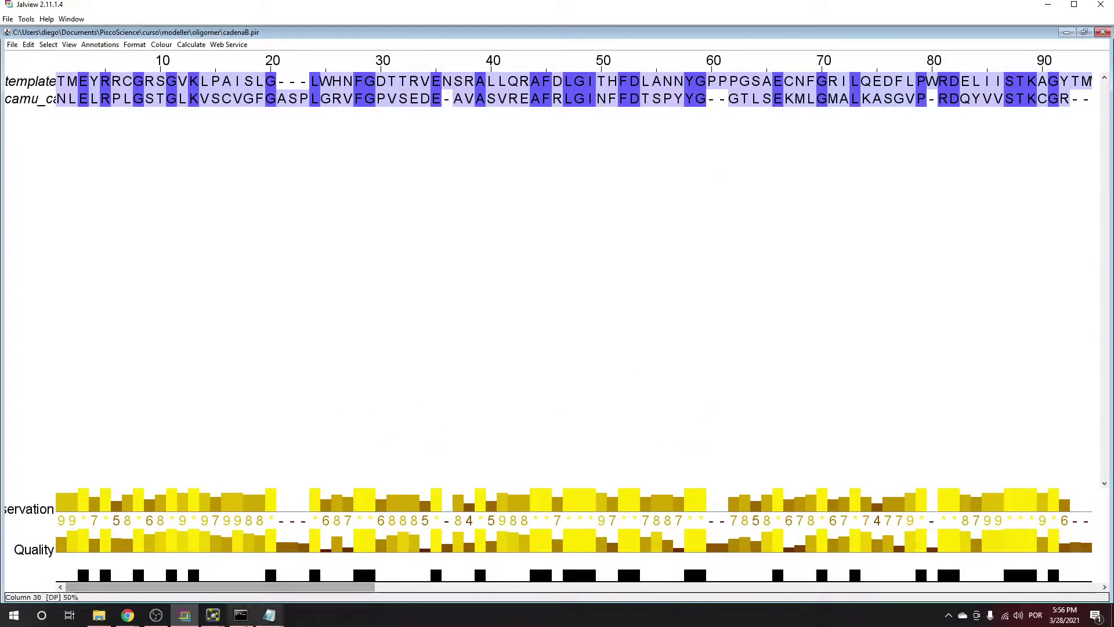
# Switch to PyMOL and remove the atoms of residues 2 to 11, before TMEYRRCG, from both chains A and B of 3erp
pyautogui.moveTo(213, 613)
pyautogui.click(305, 562)
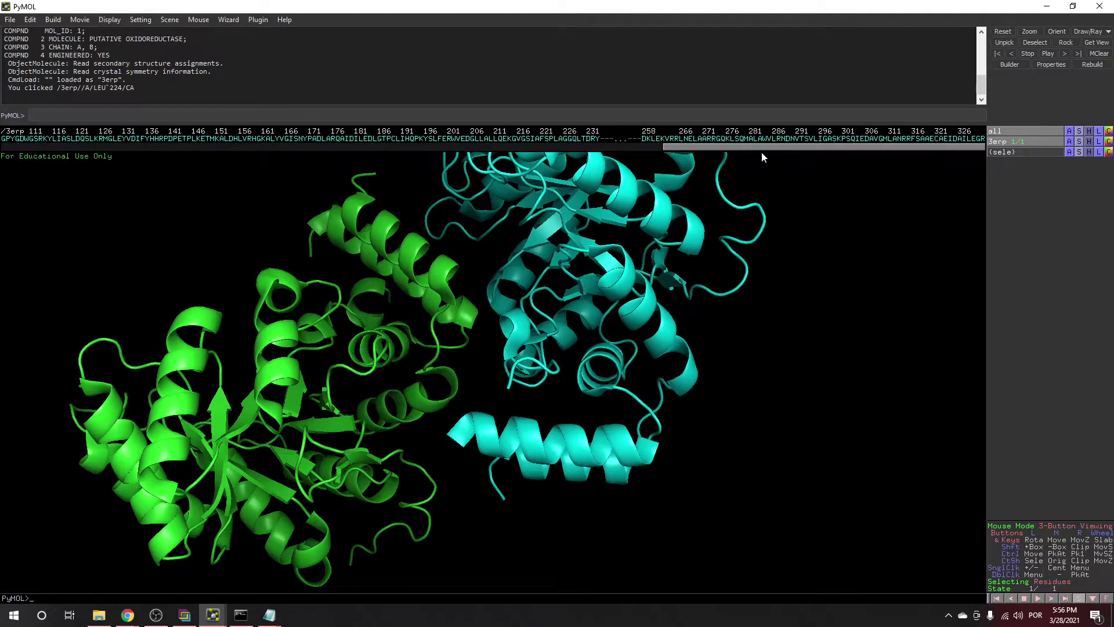
pyautogui.moveTo(759, 149); pyautogui.dragTo(55, 143)
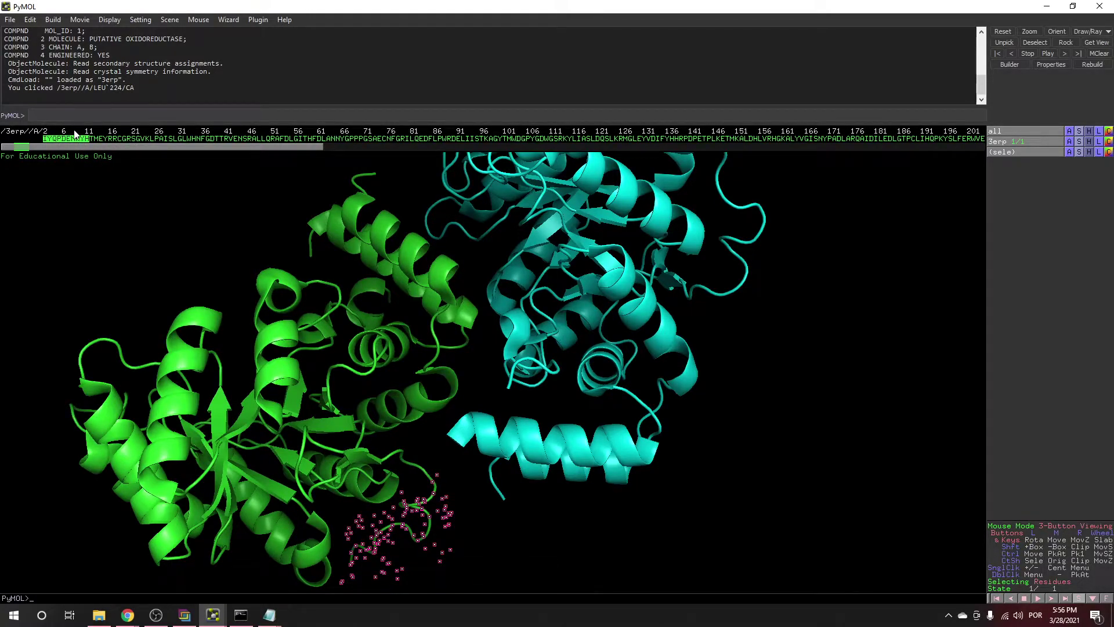
pyautogui.moveTo(203, 149); pyautogui.dragTo(543, 152)
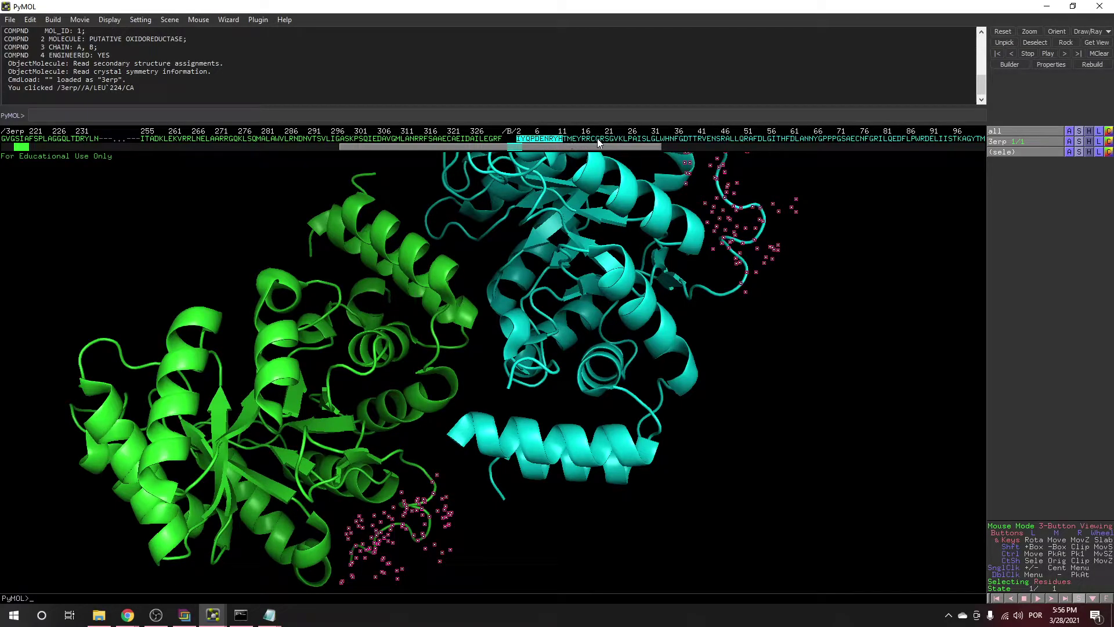
pyautogui.click(1071, 152)
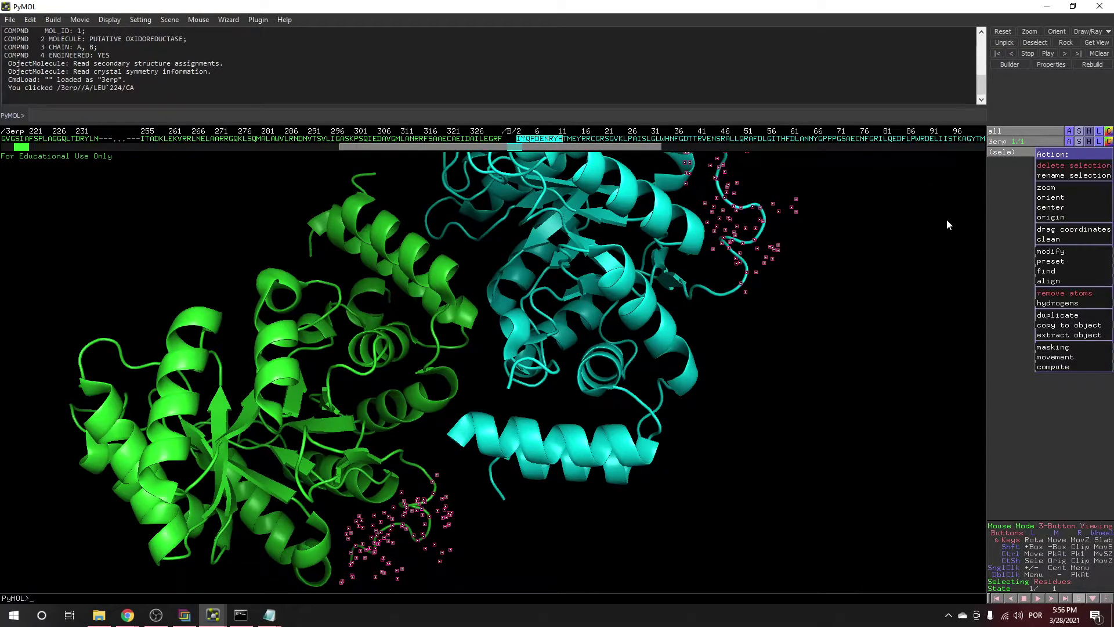
pyautogui.click(1046, 295)
pyautogui.moveTo(780, 440); pyautogui.dragTo(476, 224)
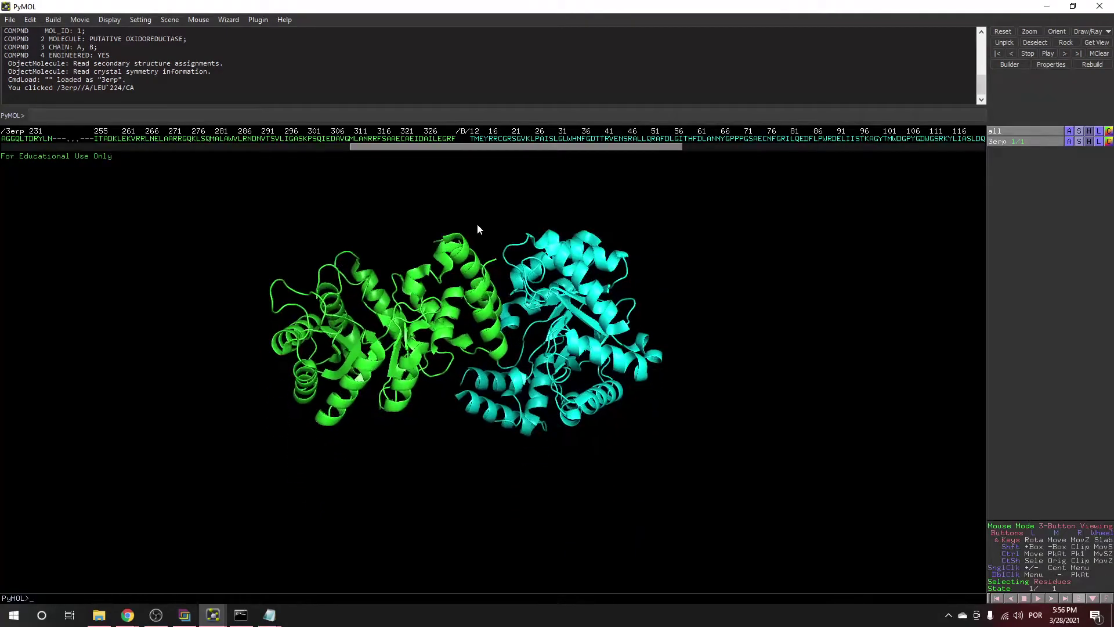
# Start exporting the trimmed 3erp molecule to the oligomer folder, using the enabled selection and current state
pyautogui.click(10, 20)
pyautogui.click(47, 135)
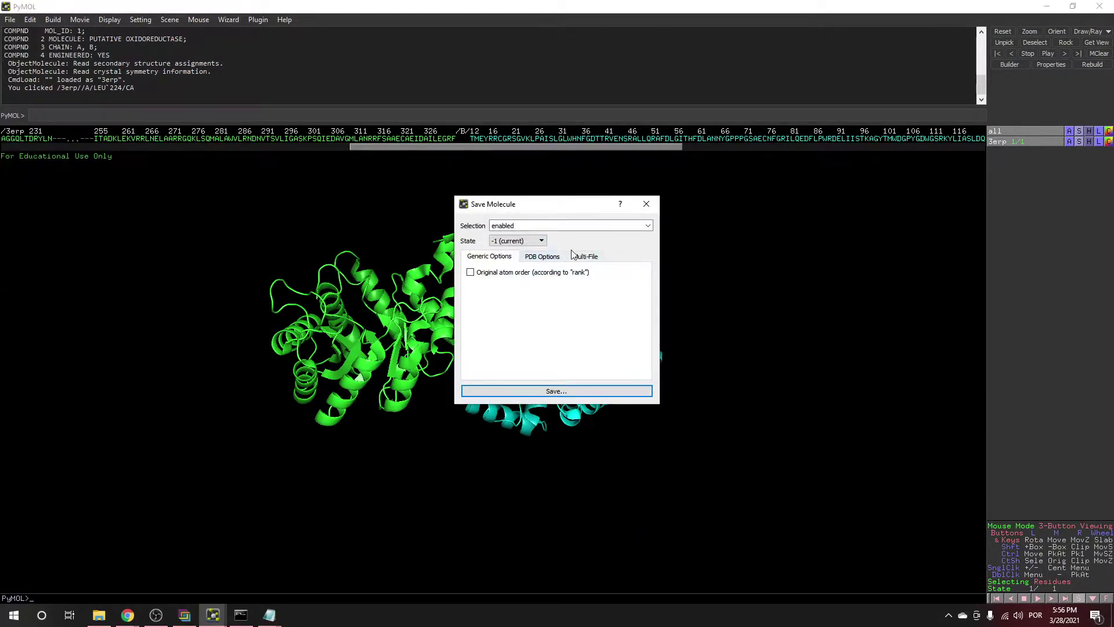
pyautogui.click(648, 226)
pyautogui.click(499, 242)
pyautogui.click(554, 391)
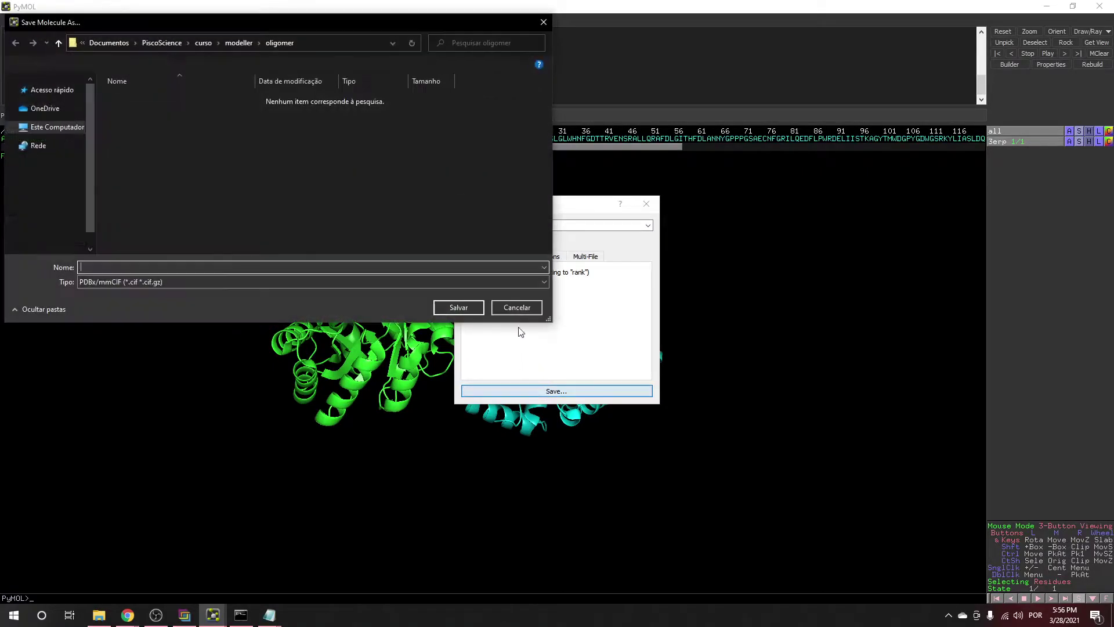
# Save the molecule as template in PDB format in the oligomer folder
pyautogui.click(102, 282)
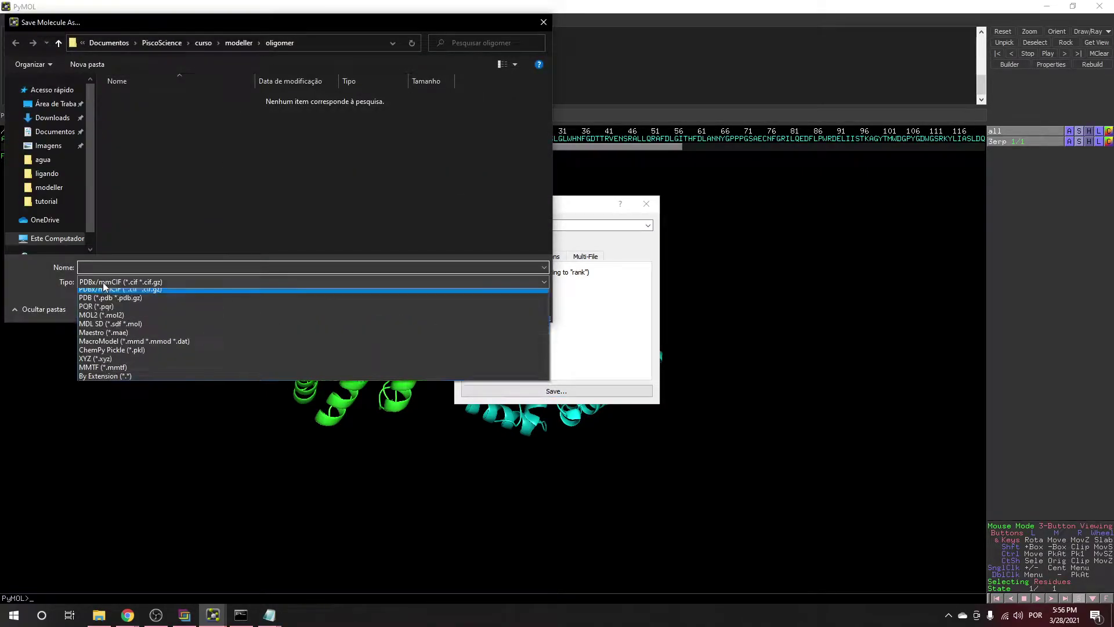
pyautogui.click(102, 307)
pyautogui.click(106, 287)
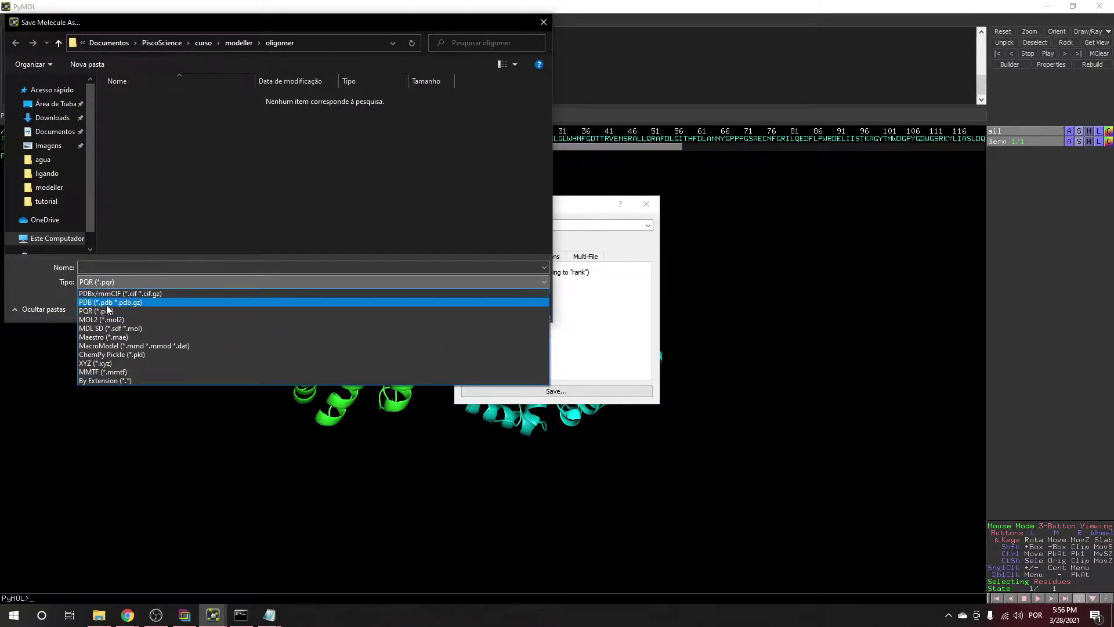
pyautogui.click(108, 297)
pyautogui.click(125, 271)
pyautogui.write('template')
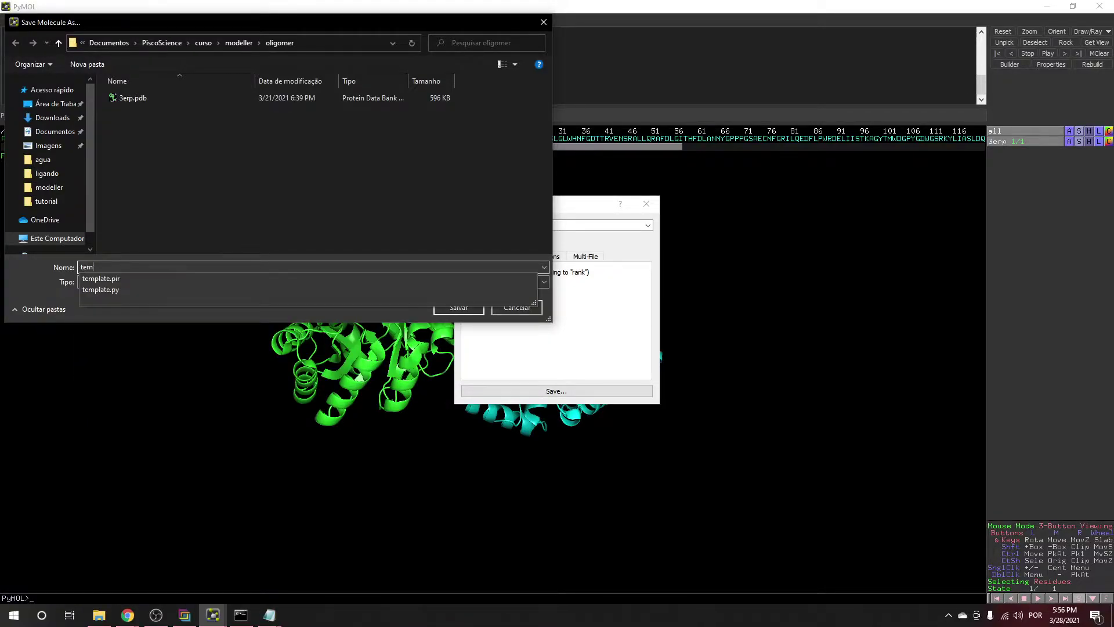
pyautogui.click(259, 210)
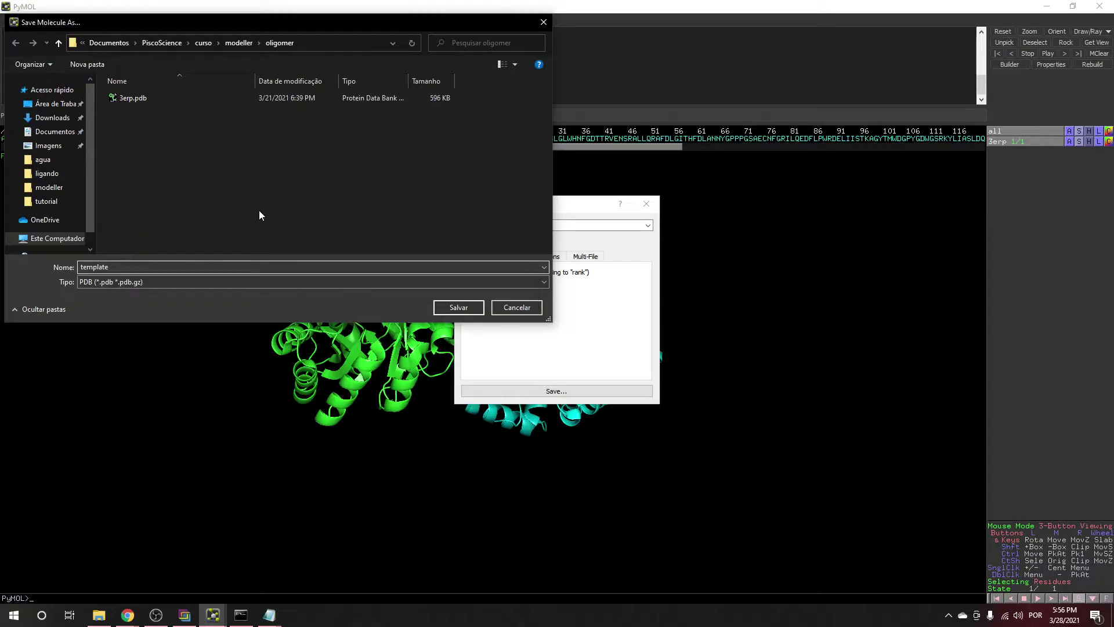
pyautogui.click(440, 306)
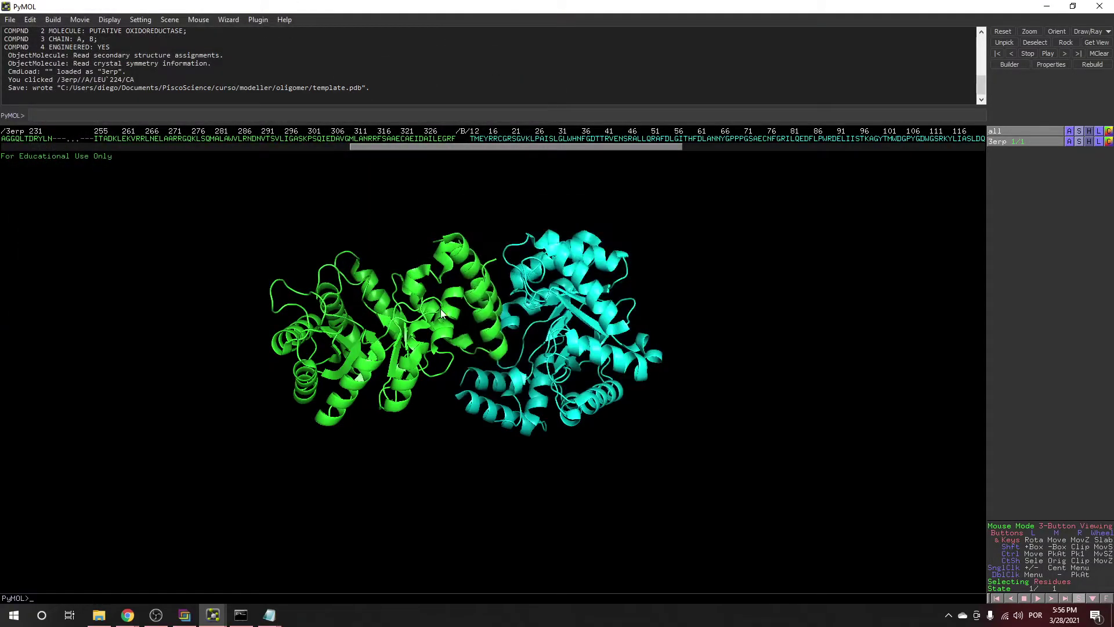
# Switch to File Explorer and open the oligomer folder inside modeller
pyautogui.click(99, 615)
pyautogui.scroll(2, 211, 394)
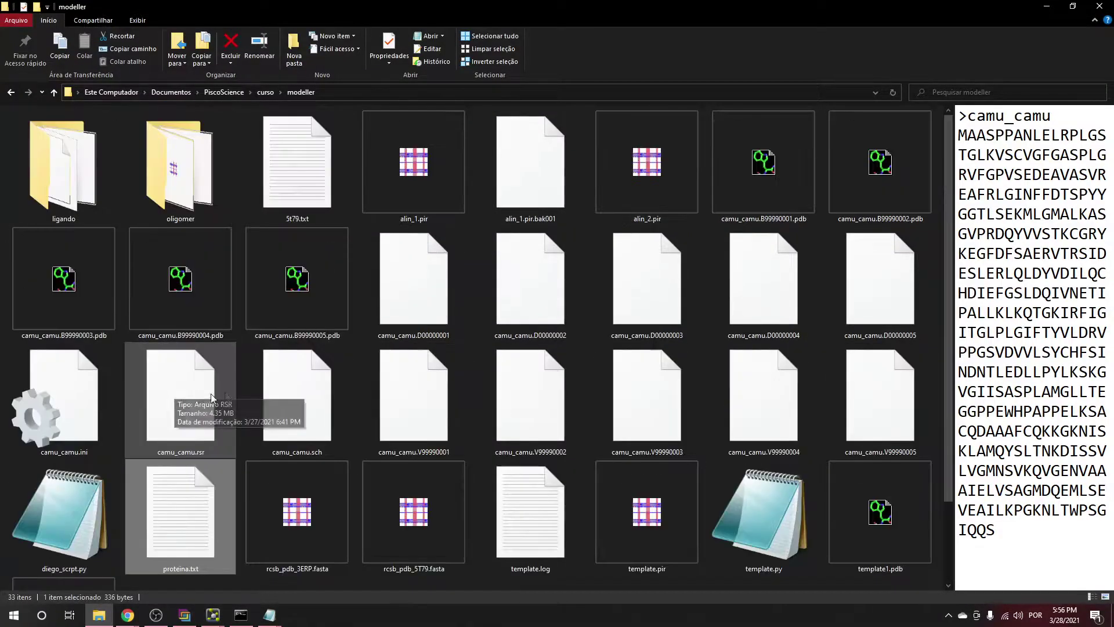
pyautogui.click(195, 140)
pyautogui.doubleClick(214, 146)
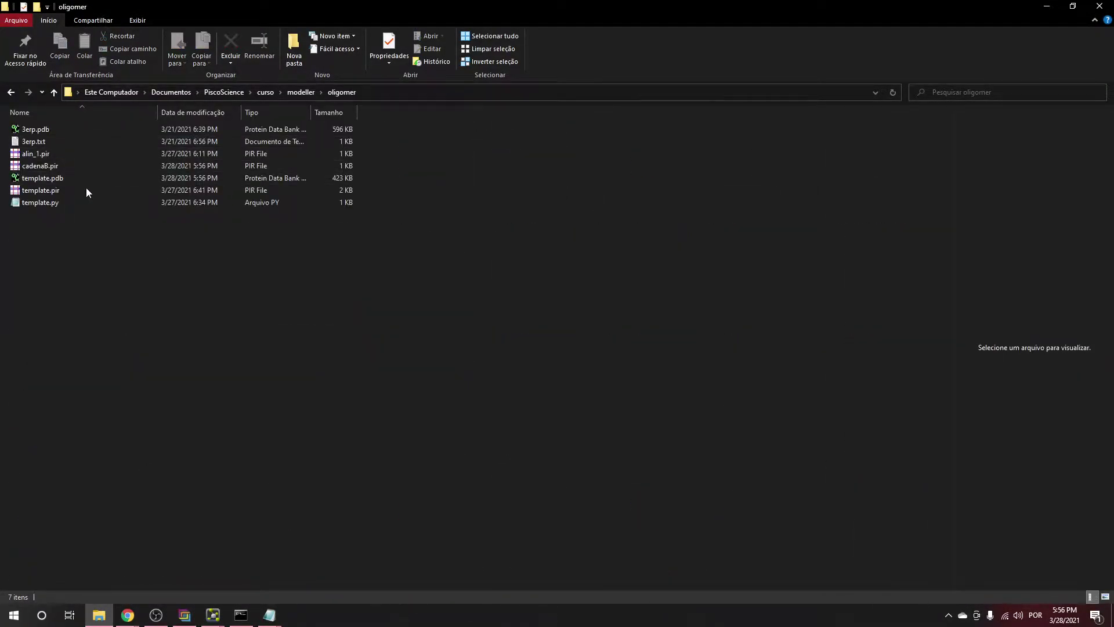
pyautogui.rightClick(40, 191)
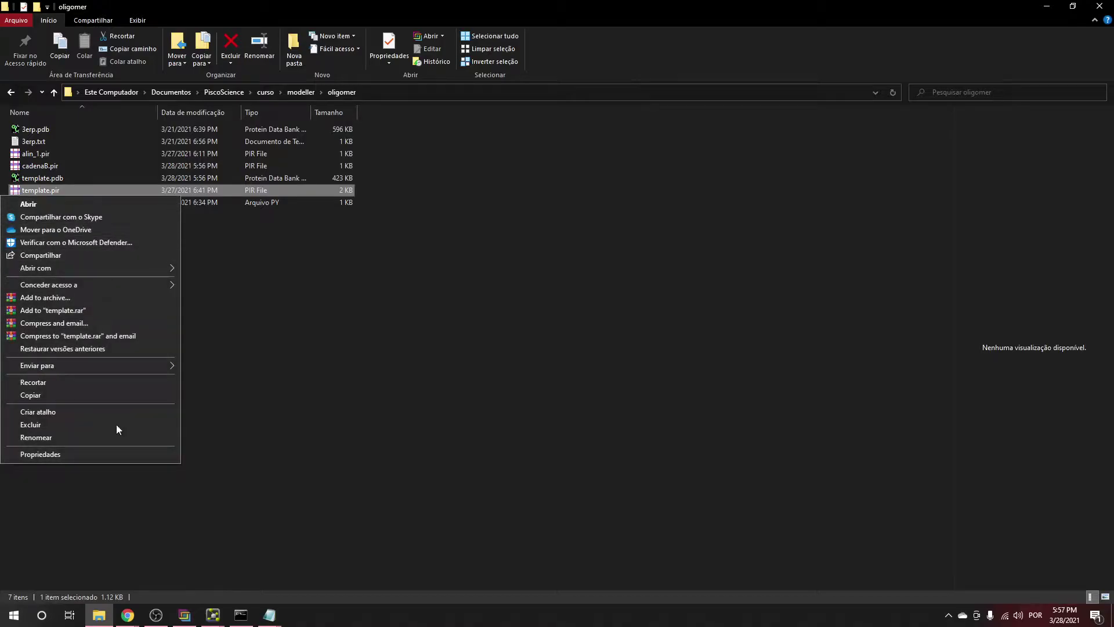
pyautogui.click(284, 492)
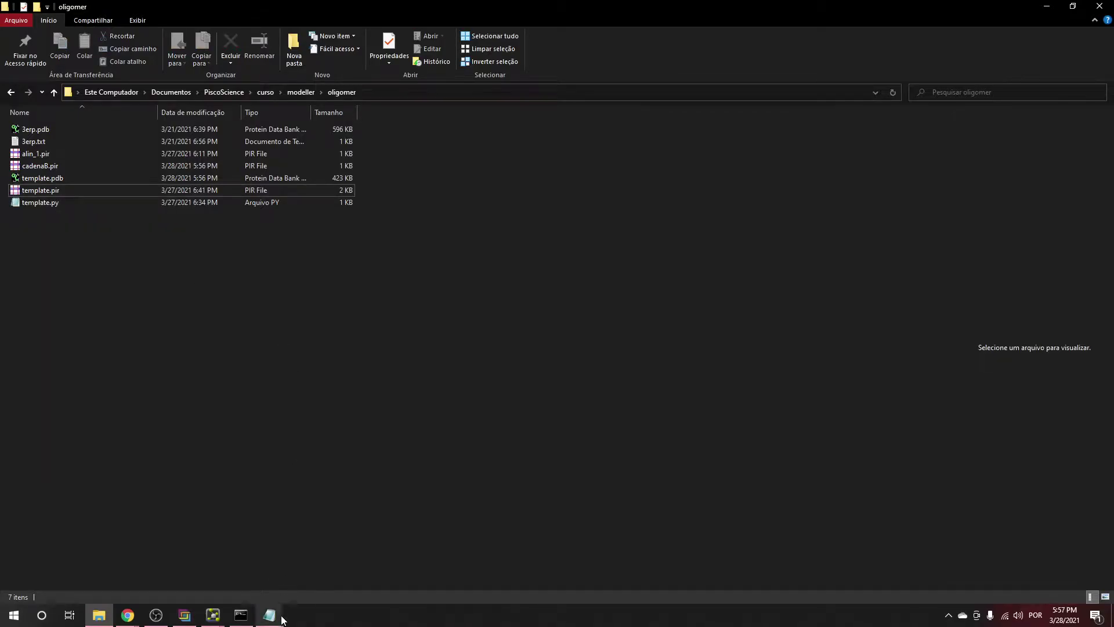
# Close the open Notepad windows of alin_1.pir, 3erp.txt and proteina.txt
pyautogui.moveTo(269, 615)
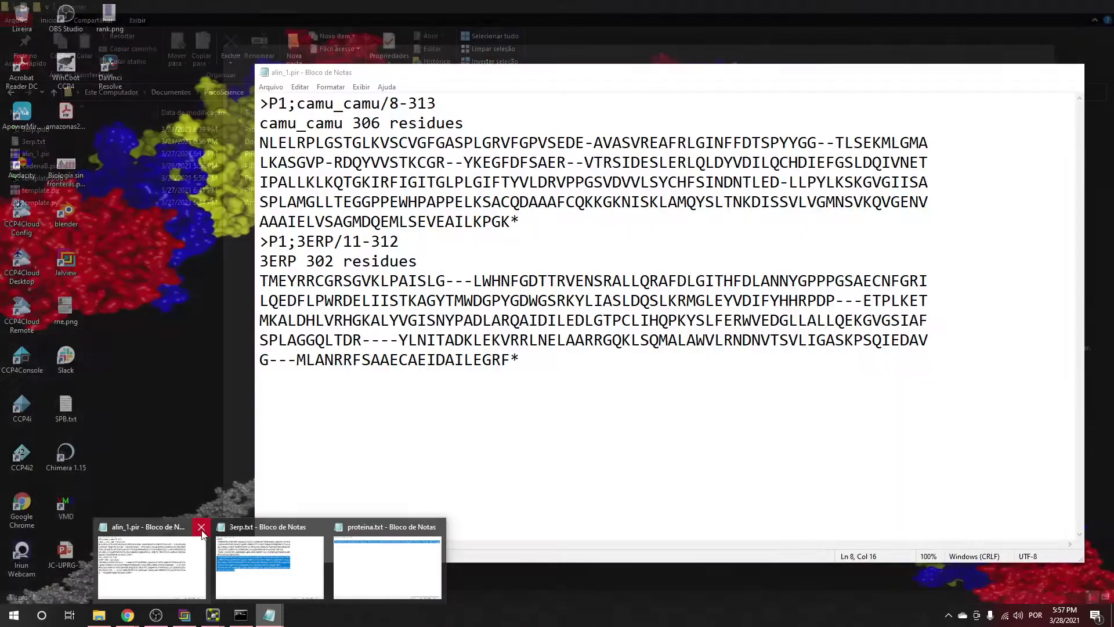
pyautogui.click(201, 532)
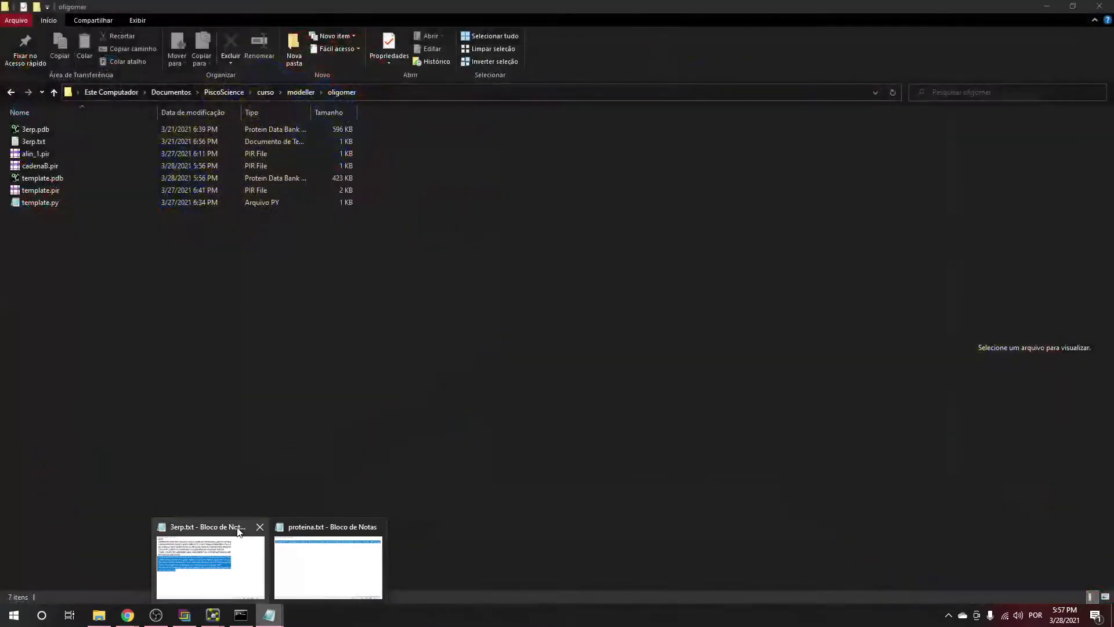
pyautogui.click(259, 526)
pyautogui.click(319, 524)
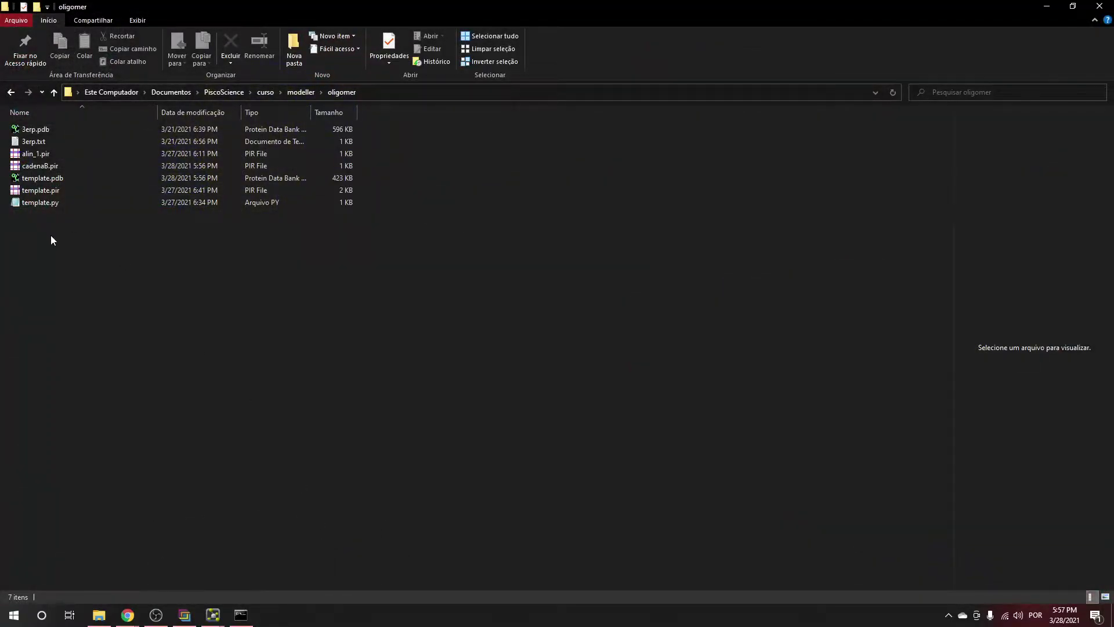
# Open template.pir from the oligomer folder in Notepad and move its window aside
pyautogui.rightClick(45, 191)
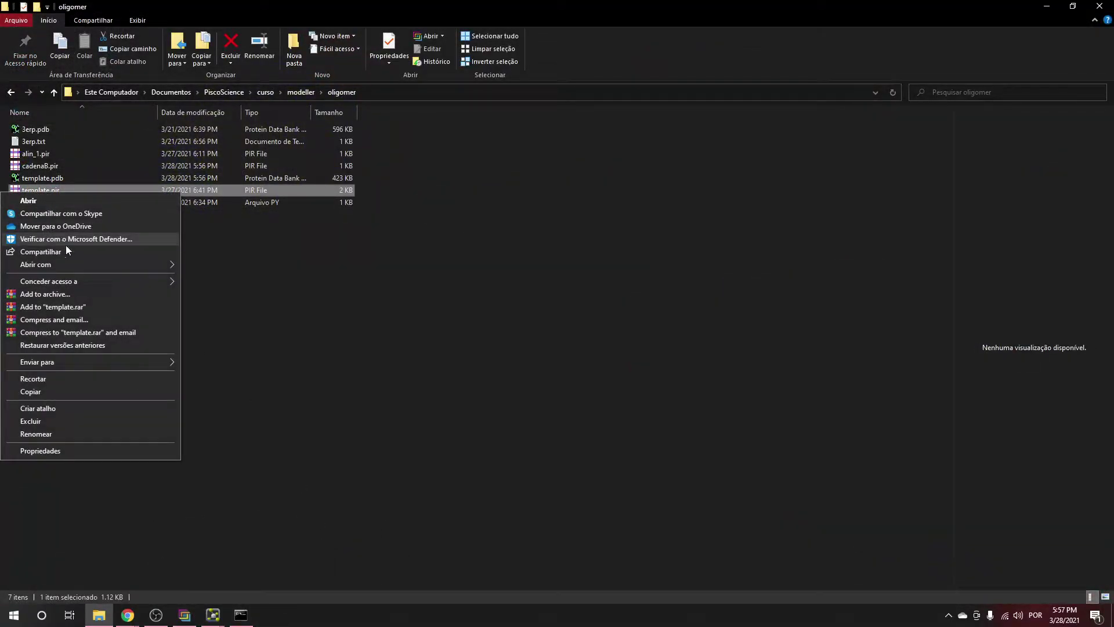
pyautogui.moveTo(162, 269)
pyautogui.click(220, 265)
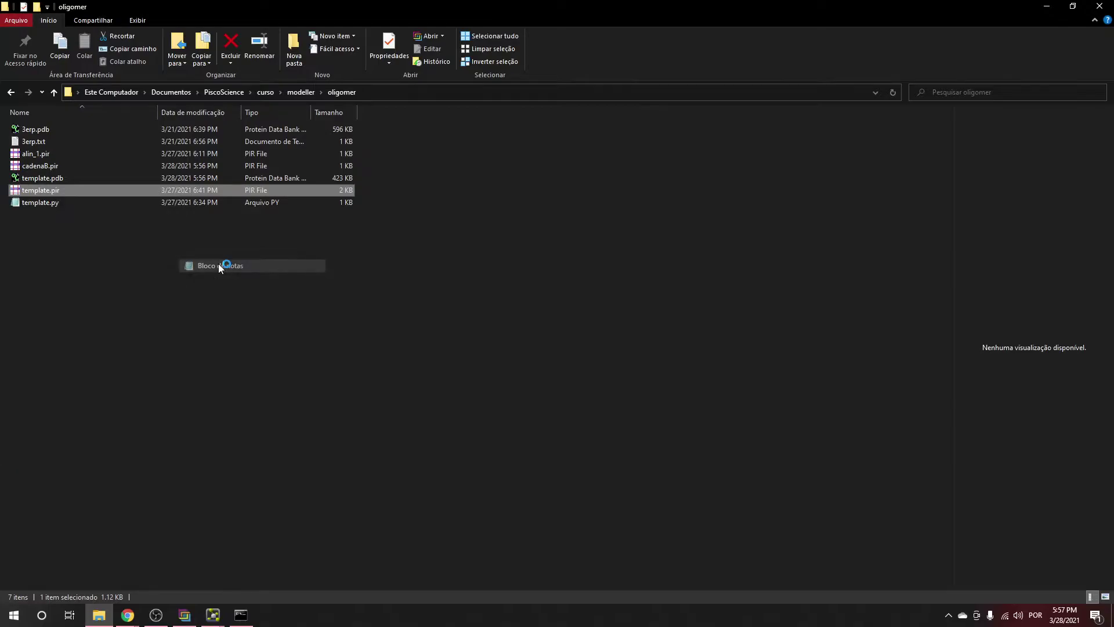
pyautogui.moveTo(447, 85); pyautogui.dragTo(169, 242)
# Open alin_1.pir in Notepad and snap its window to one half of the screen, beside the oligomer folder
pyautogui.click(54, 152)
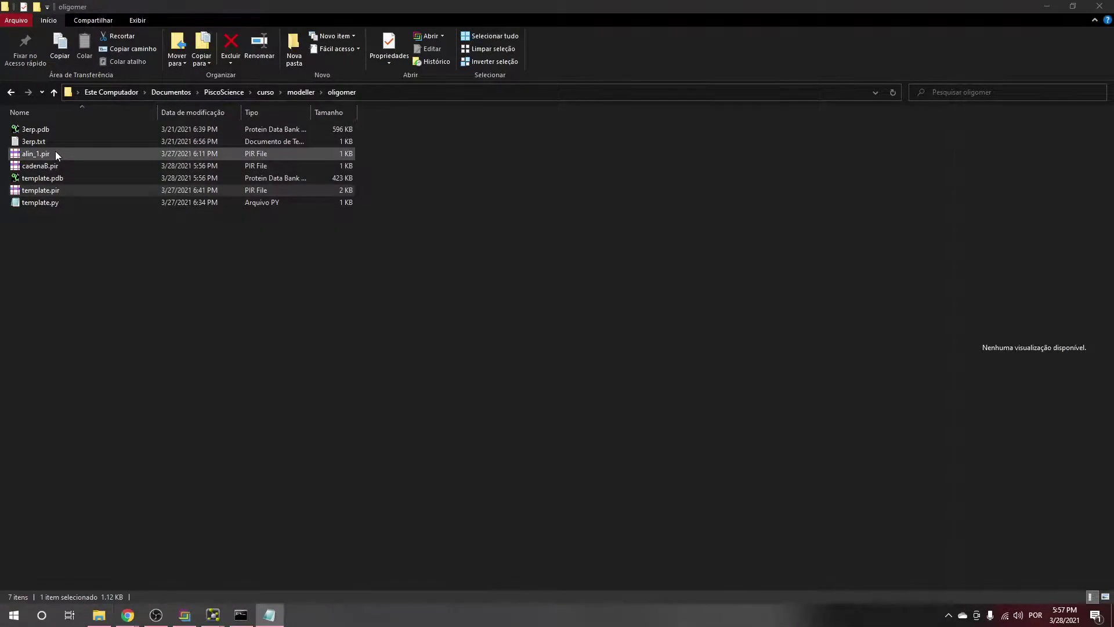
pyautogui.rightClick(55, 152)
pyautogui.moveTo(159, 222)
pyautogui.click(223, 226)
pyautogui.moveTo(535, 85); pyautogui.dragTo(1112, 252)
pyautogui.click(88, 180)
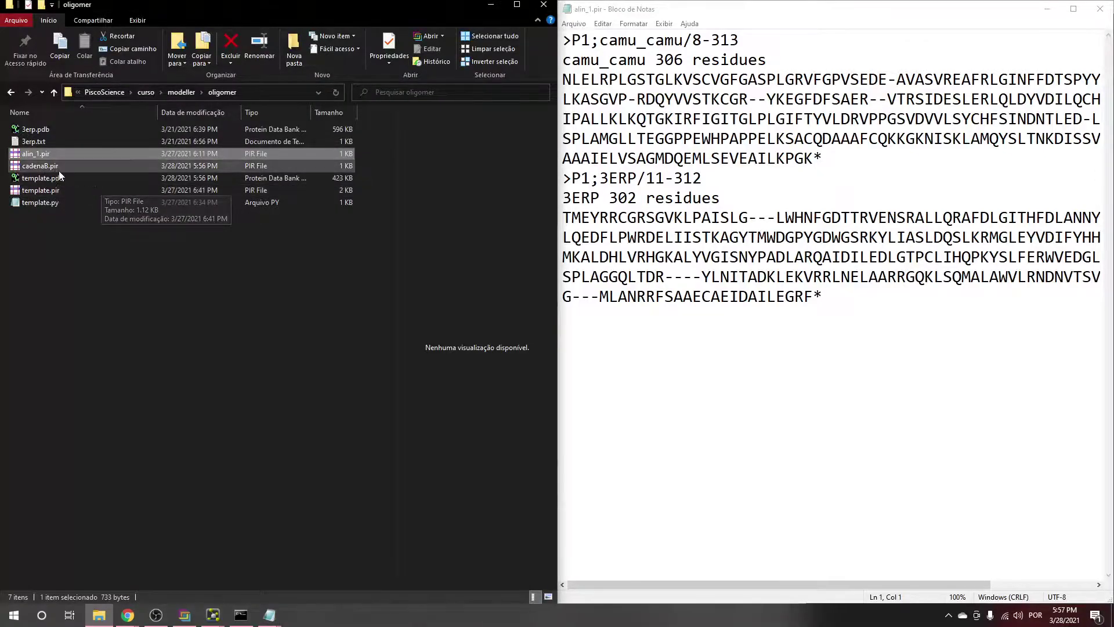
# Open cadenaB.pir in Notepad and snap it over alin_1.pir, with the oligomer folder beside it
pyautogui.click(44, 165)
pyautogui.rightClick(44, 165)
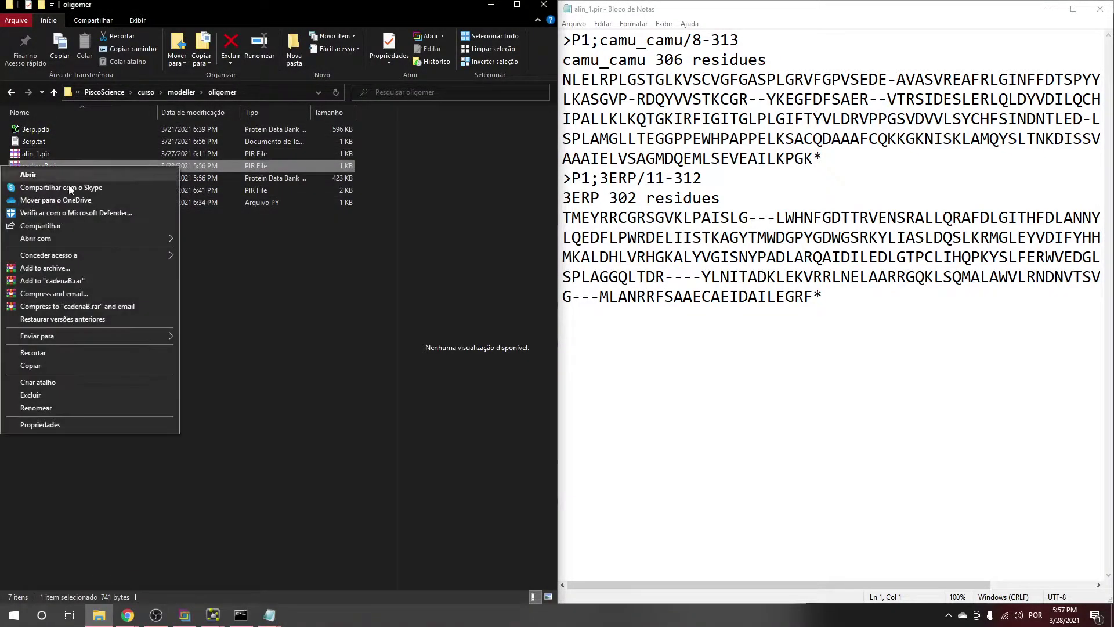
pyautogui.moveTo(170, 239)
pyautogui.click(209, 240)
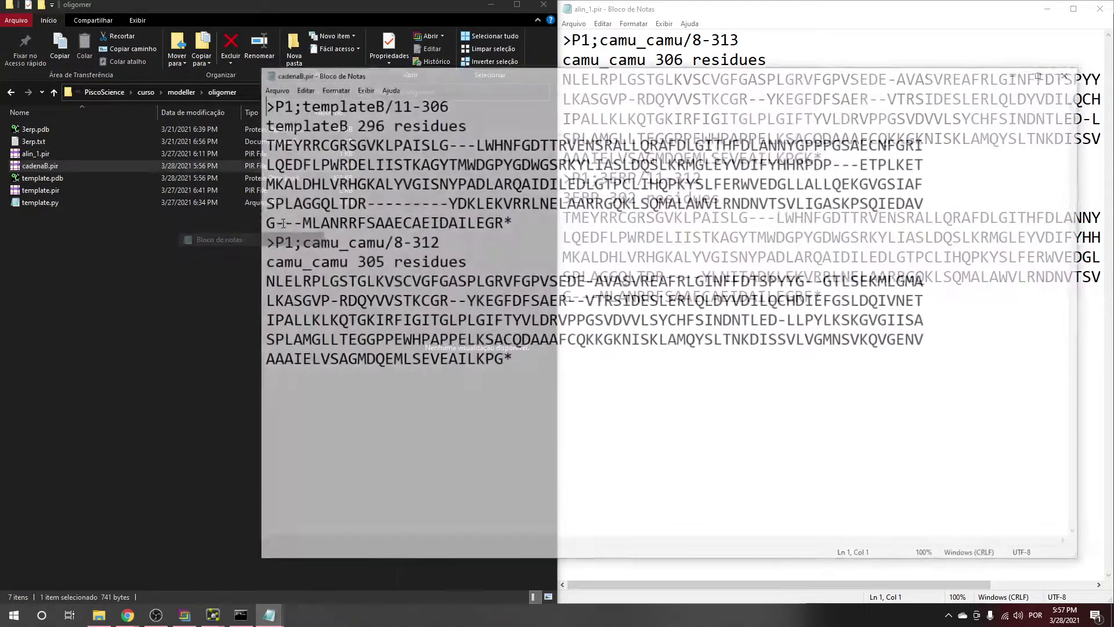
pyautogui.press('super+Right')
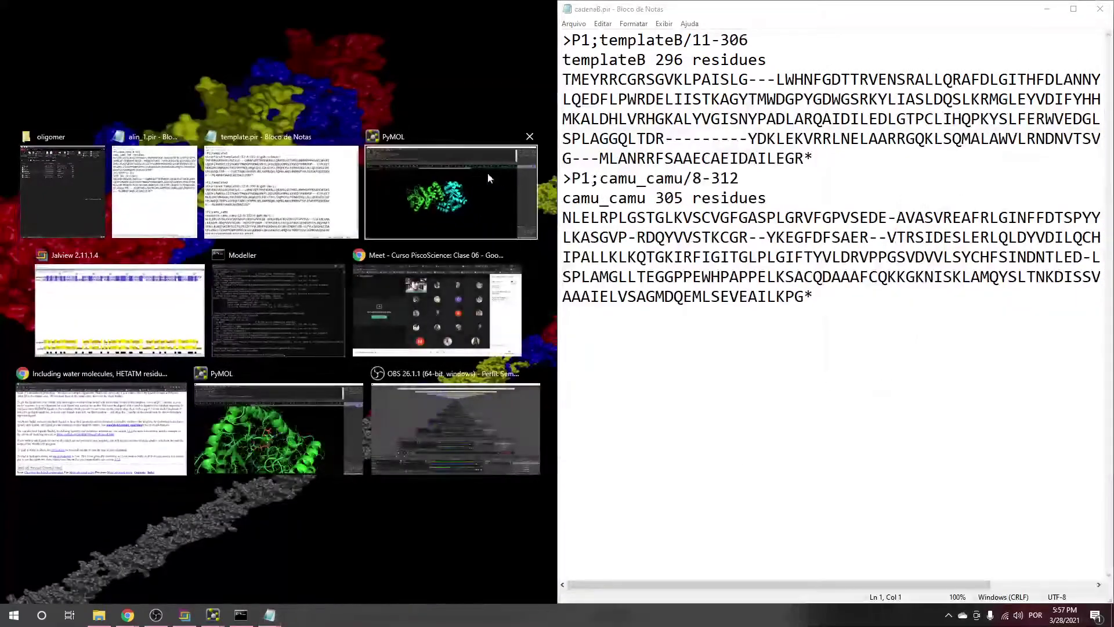
pyautogui.click(81, 166)
# Bring up the template.pir window and snap it side by side with cadenaB.pir
pyautogui.moveTo(269, 614)
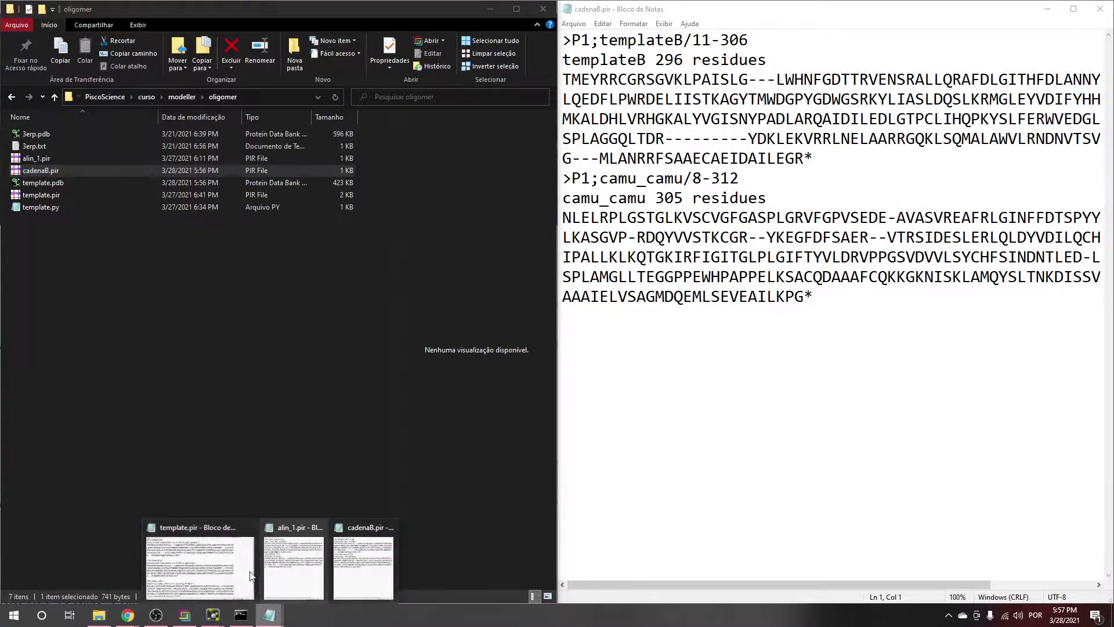
pyautogui.click(216, 571)
pyautogui.moveTo(567, 241); pyautogui.dragTo(3, 23)
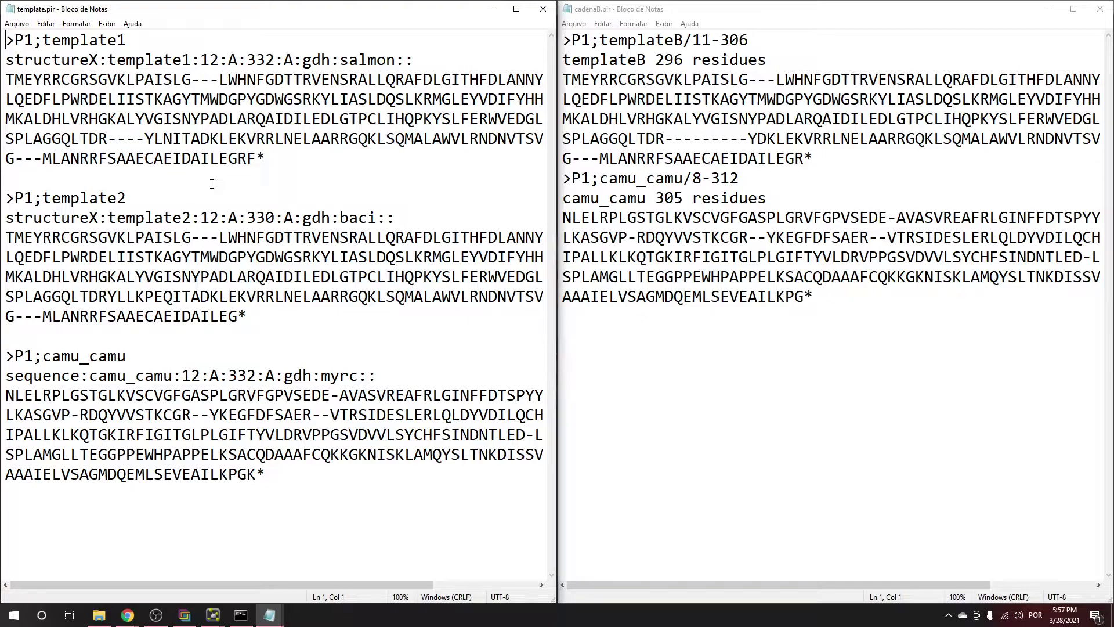
# Delete the whole template2 entry, with its header and sequence, from template.pir
pyautogui.moveTo(286, 336); pyautogui.dragTo(3, 177)
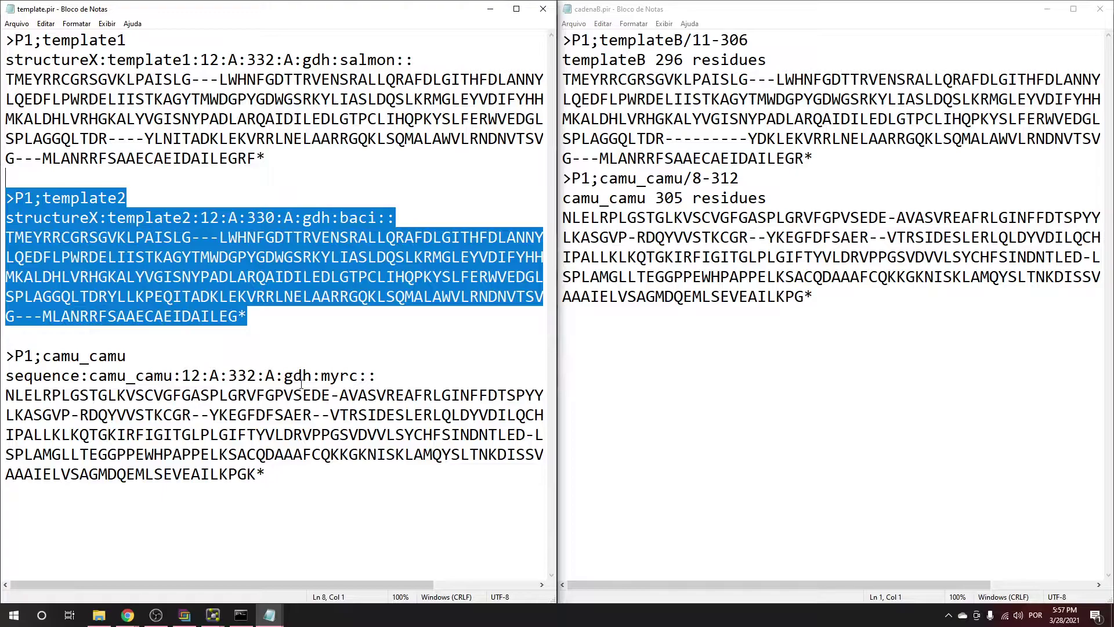
pyautogui.press('Delete')
pyautogui.press('Delete')
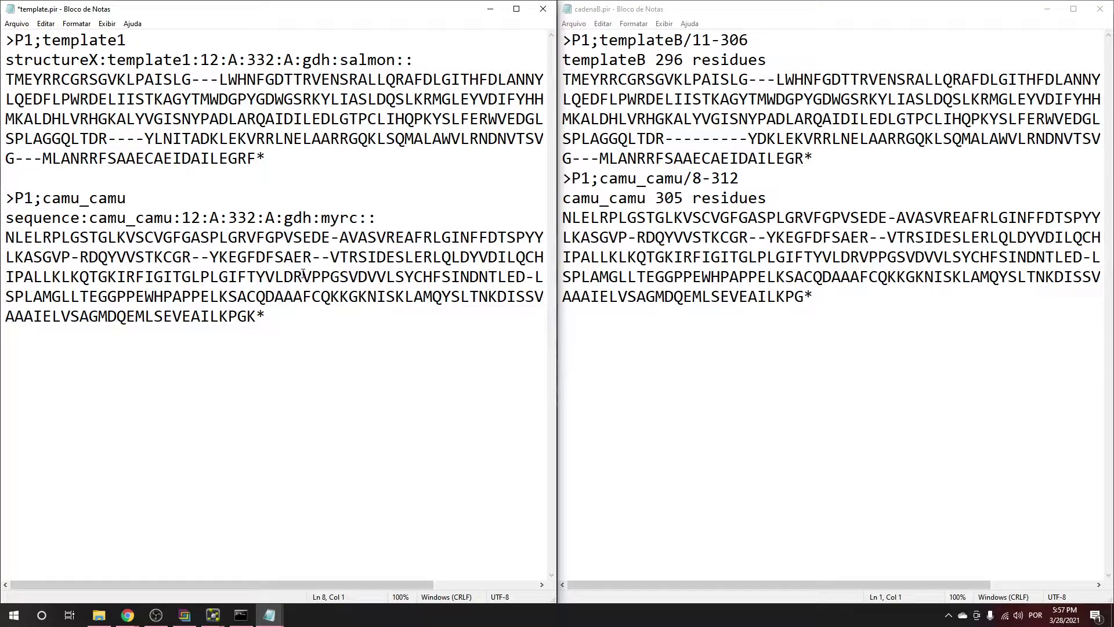
# Rename template1 to template in both the P1 header and the structureX line of template.pir
pyautogui.click(149, 41)
pyautogui.press('BackSpace')
pyautogui.press('Down')
pyautogui.press('Right')
pyautogui.press('Right')
pyautogui.press('Right')
pyautogui.press('Right')
pyautogui.press('Right')
pyautogui.press('Right')
pyautogui.press('Right')
pyautogui.press('Delete')
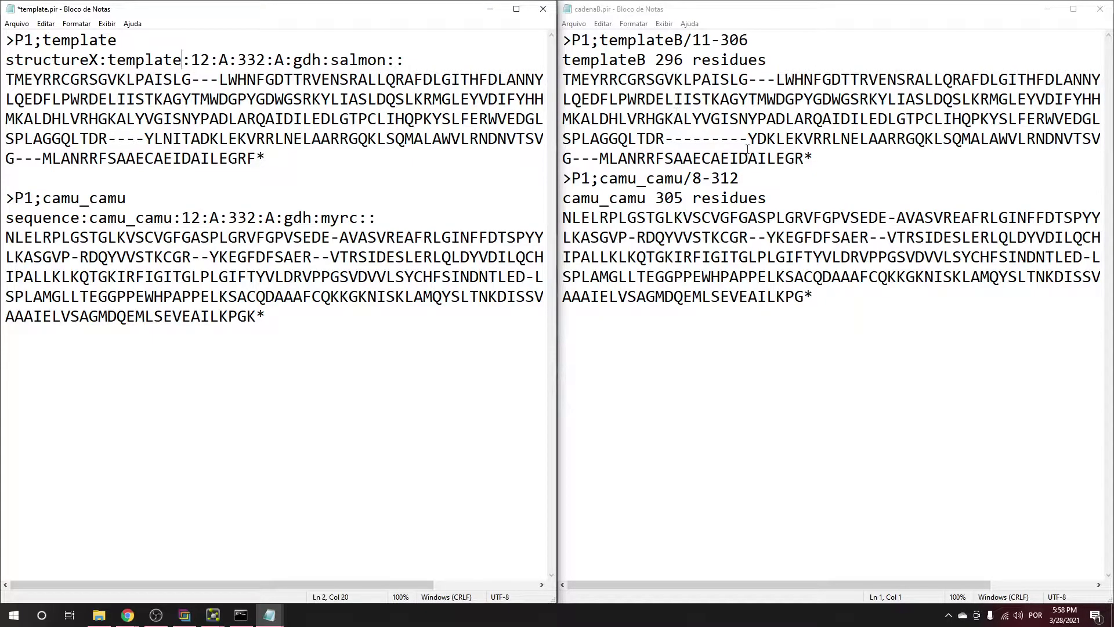
# Replace the template sequence with the aligned 3ERP sequence from alin_1.pir and add a / chain break before its final asterisk
pyautogui.click(269, 615)
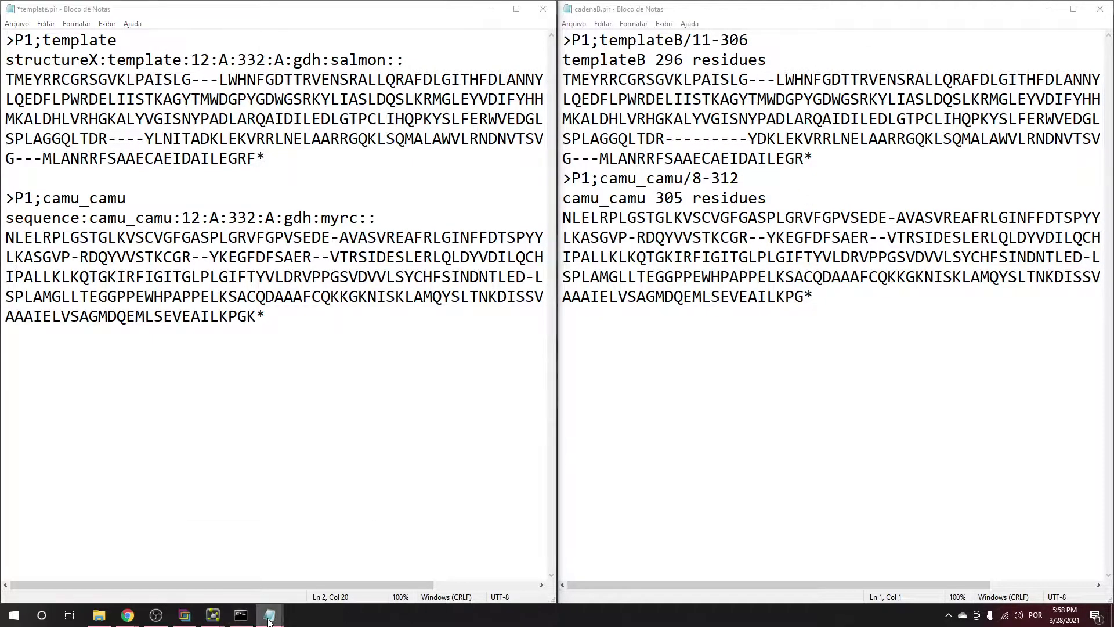
pyautogui.click(266, 567)
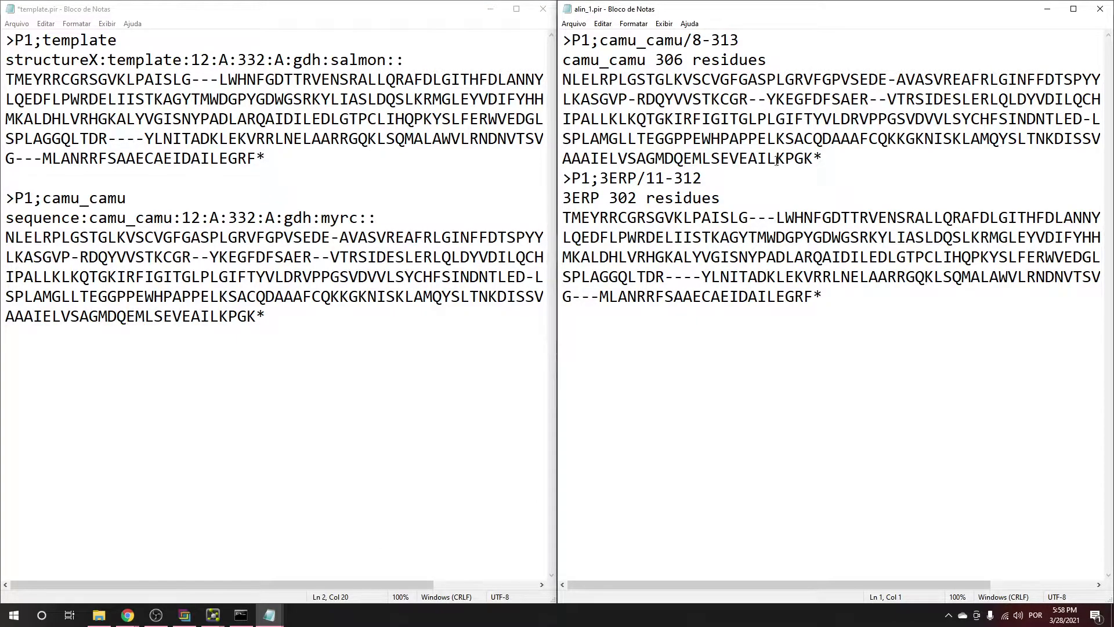
pyautogui.moveTo(822, 164); pyautogui.dragTo(527, 87)
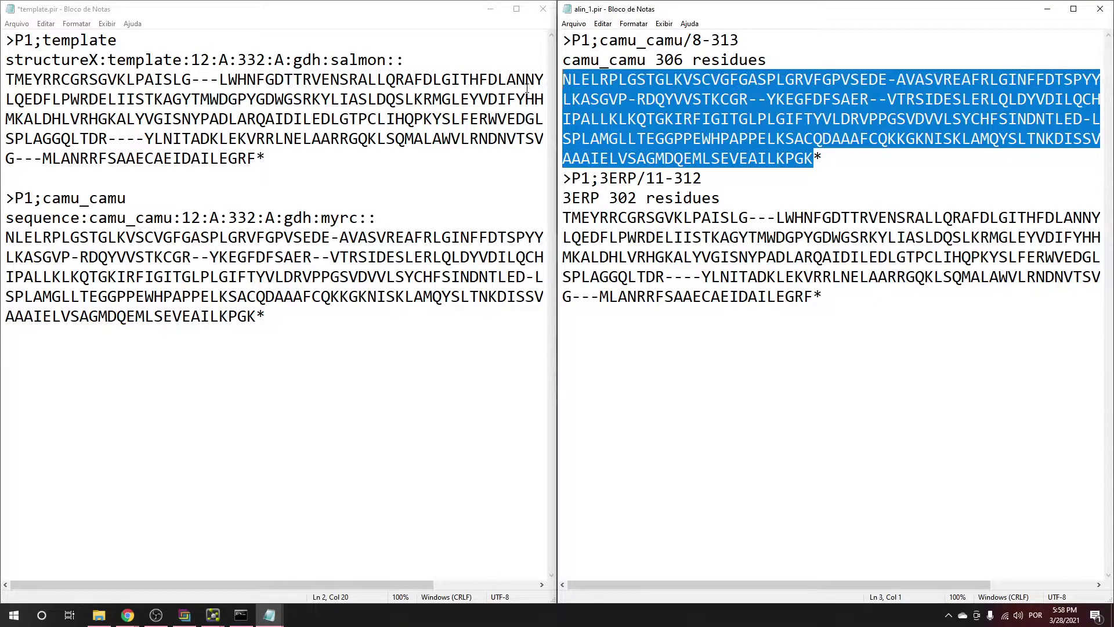
pyautogui.click(276, 97)
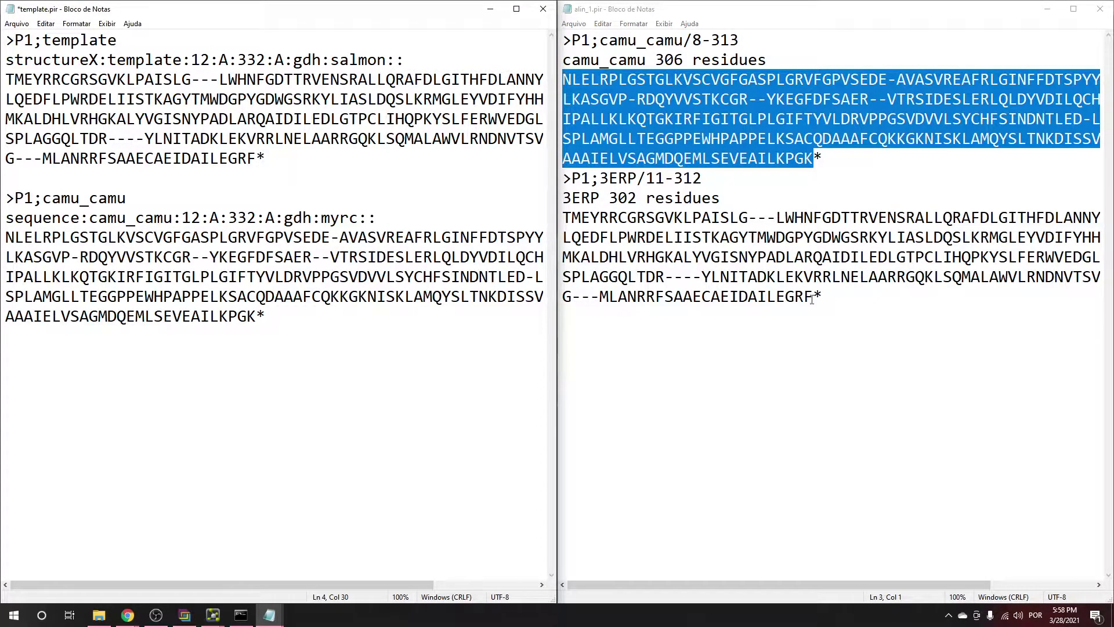
pyautogui.moveTo(813, 298); pyautogui.dragTo(586, 220)
pyautogui.hotkey('ctrl', 'c')
pyautogui.rightClick(587, 220)
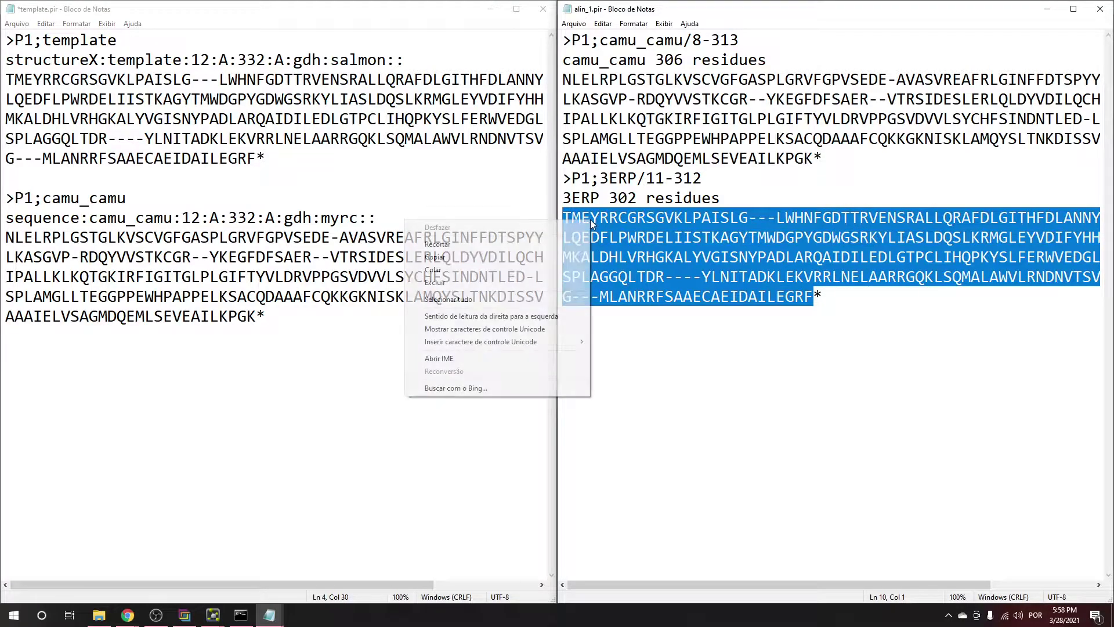
pyautogui.click(449, 258)
pyautogui.moveTo(257, 158); pyautogui.dragTo(1, 88)
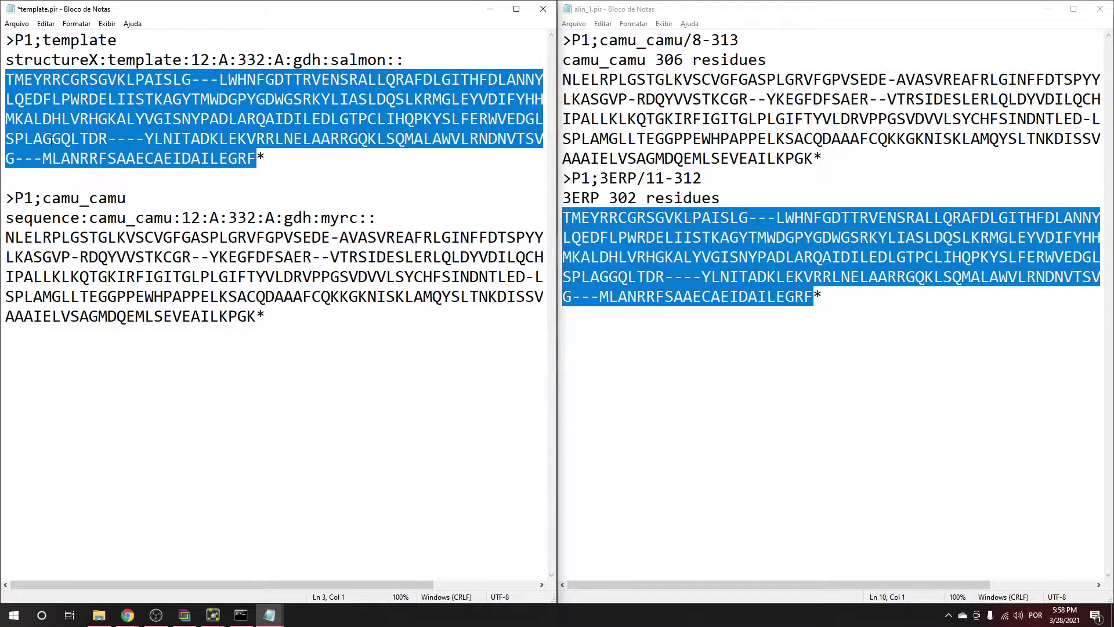
pyautogui.hotkey('ctrl', 'v')
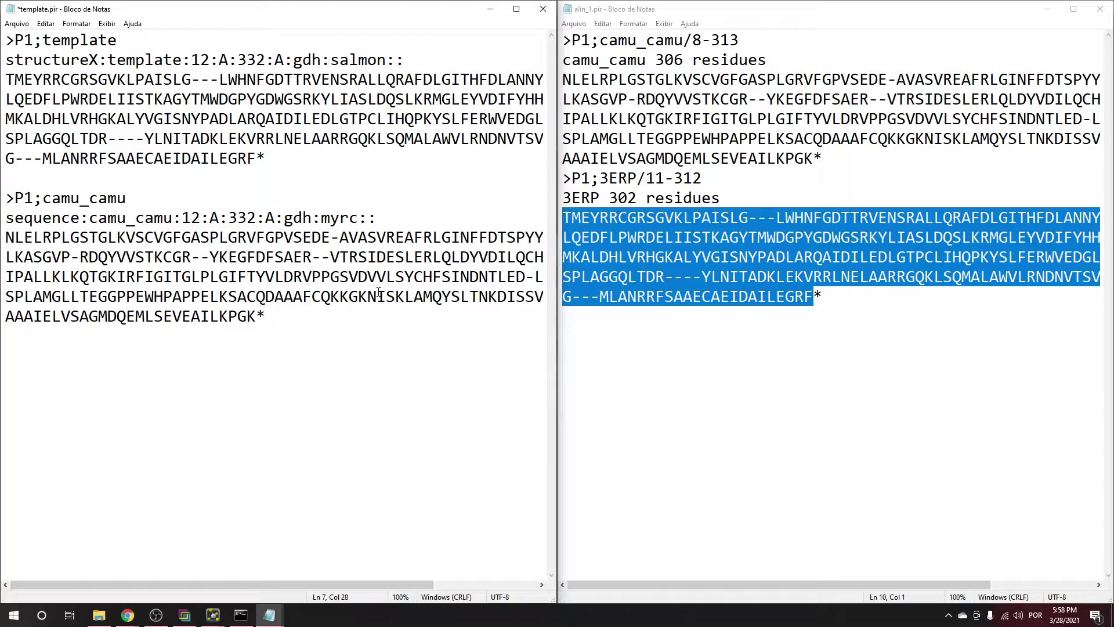
pyautogui.write('/')
# Copy the templateB sequence from cadenaB.pir and insert it after the / chain break in the template entry of template.pir
pyautogui.moveTo(268, 605)
pyautogui.click(339, 563)
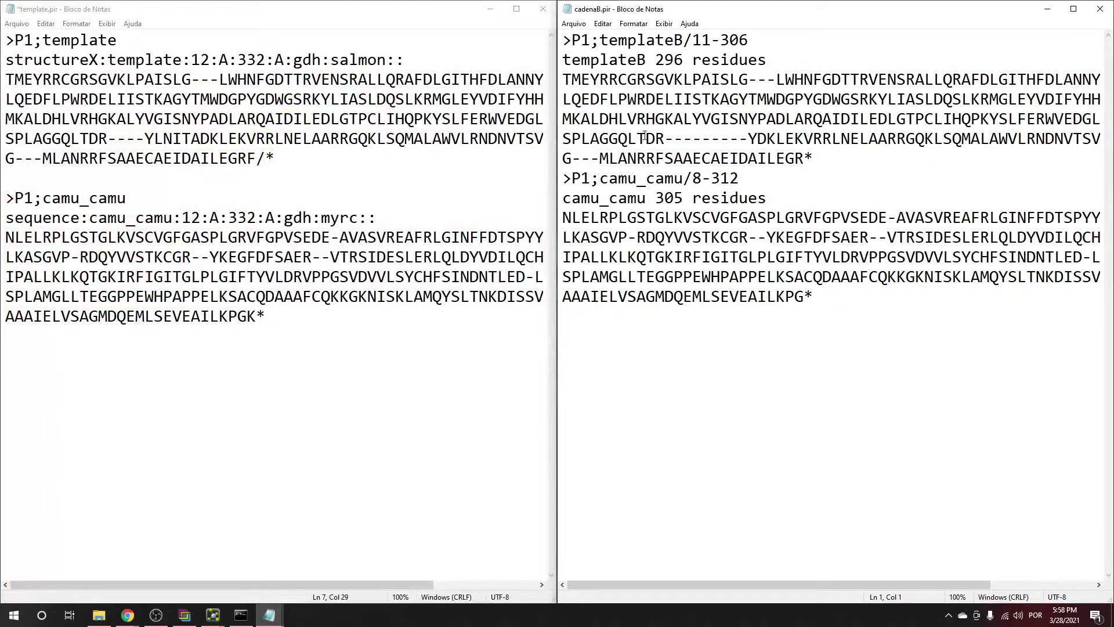
pyautogui.moveTo(803, 160); pyautogui.dragTo(564, 79)
pyautogui.hotkey('ctrl', 'c')
pyautogui.rightClick(621, 98)
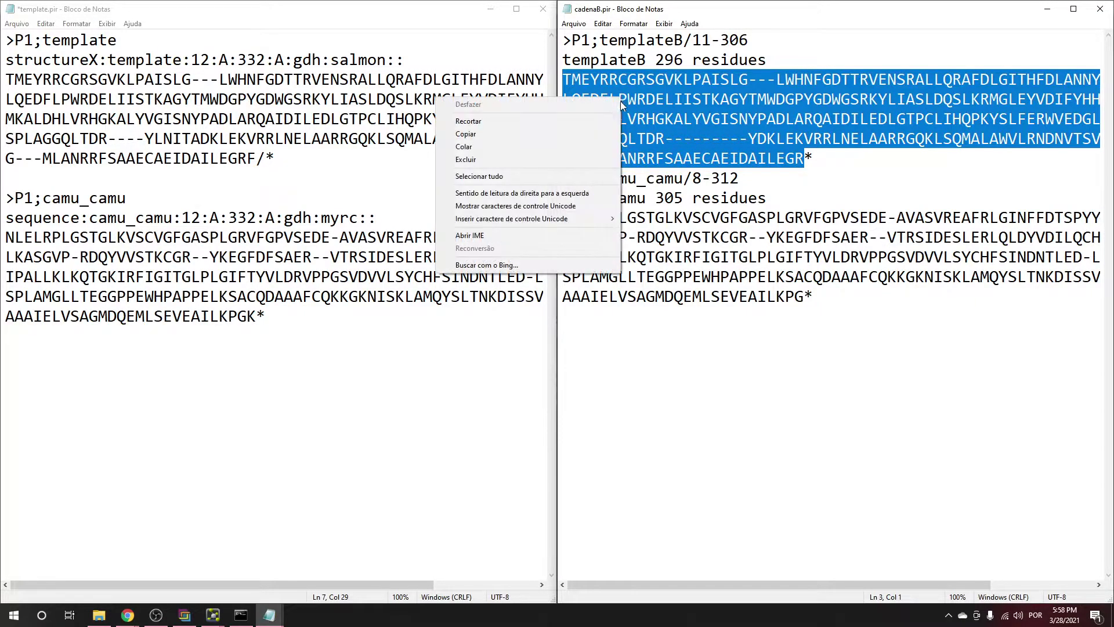
pyautogui.click(485, 134)
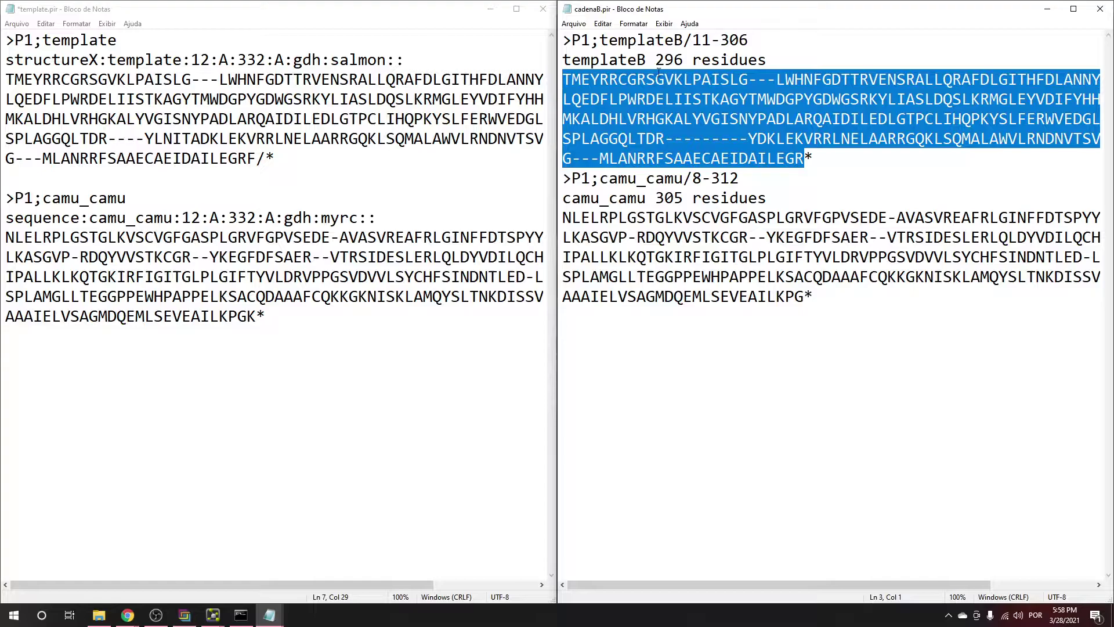
pyautogui.click(267, 161)
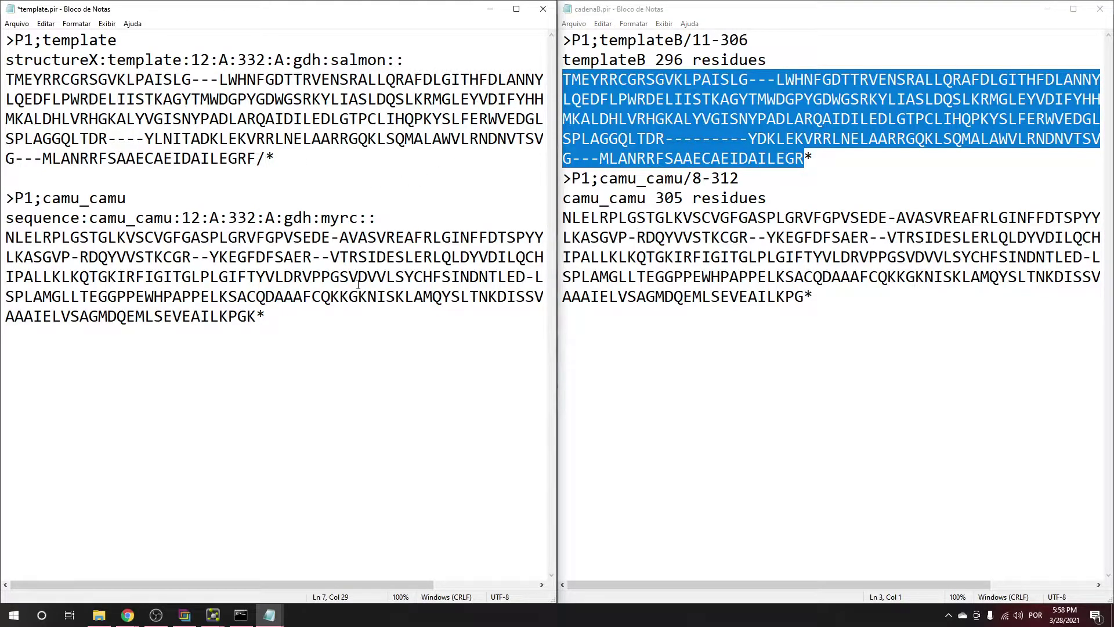
pyautogui.hotkey('ctrl', 'v')
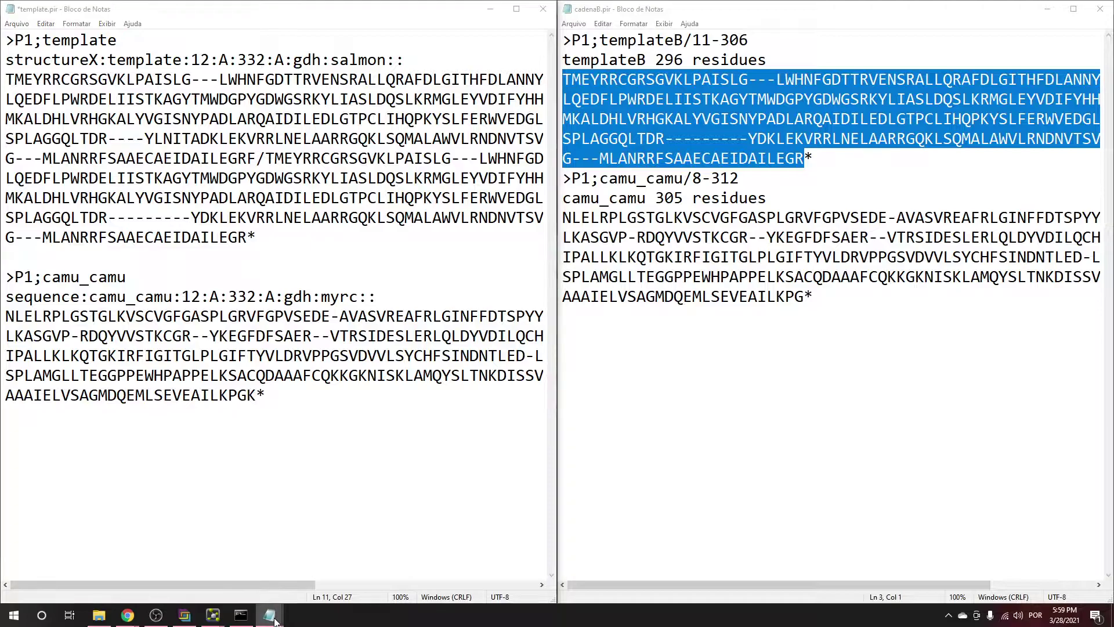
# Replace the camu_camu sequence in template.pir with the aligned camu_camu sequence from alin_1.pir, keeping the final asterisk
pyautogui.moveTo(268, 615)
pyautogui.click(312, 536)
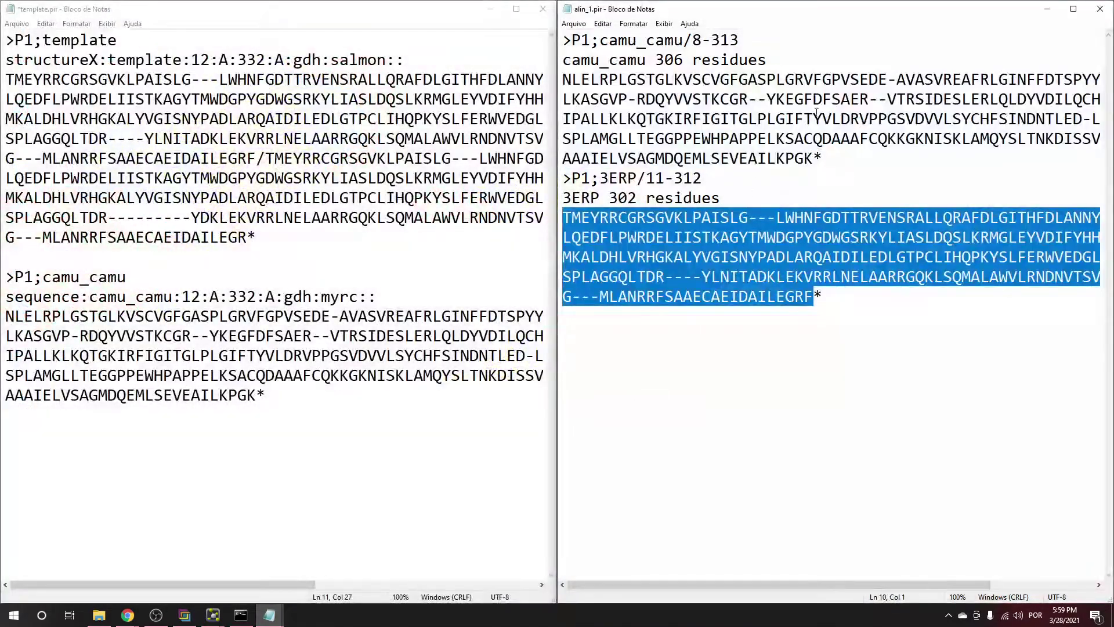
pyautogui.moveTo(814, 158); pyautogui.dragTo(564, 79)
pyautogui.rightClick(621, 105)
pyautogui.click(580, 142)
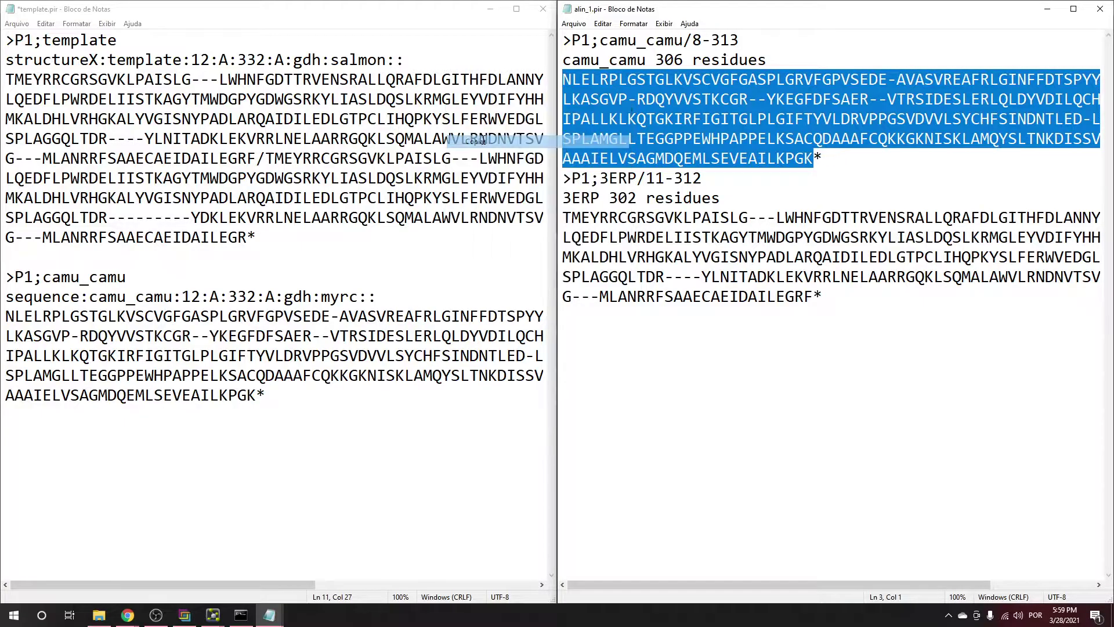
pyautogui.moveTo(256, 395); pyautogui.dragTo(3, 318)
pyautogui.hotkey('ctrl', 'v')
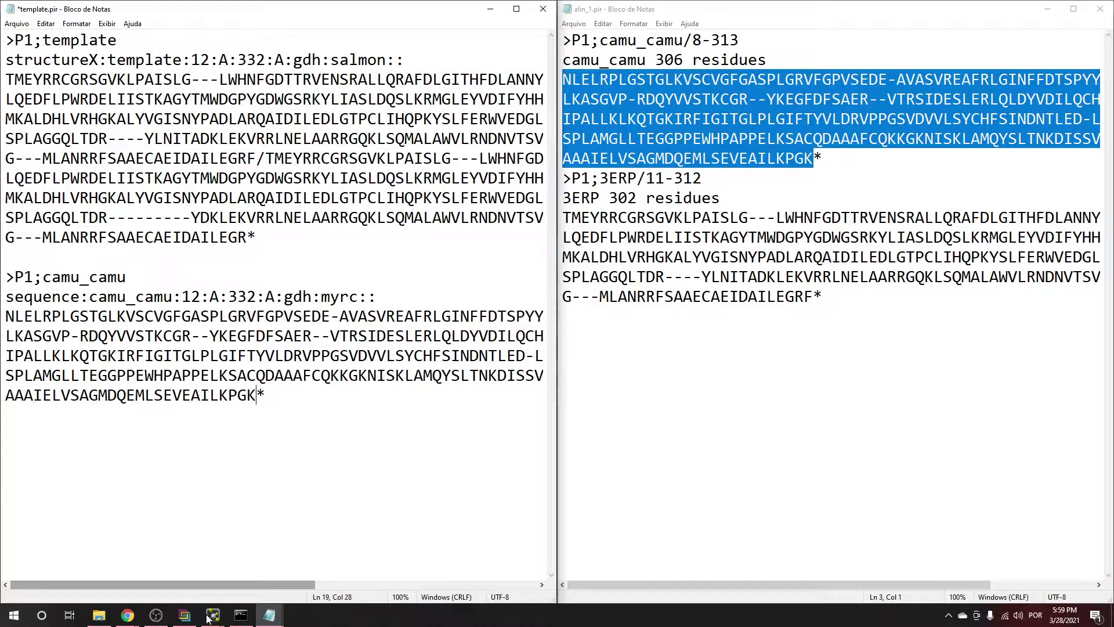
# Add a / chain break before the camu_camu entry's asterisk and append the camu_camu sequence from cadenaB.pir after it
pyautogui.moveTo(284, 619)
pyautogui.click(327, 581)
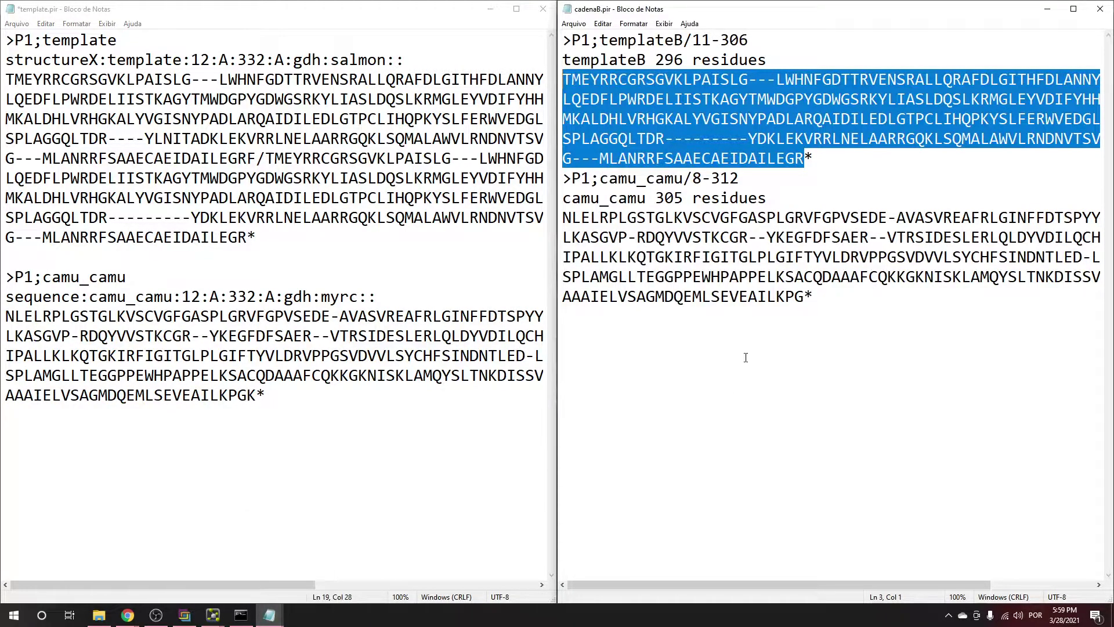
pyautogui.moveTo(809, 298); pyautogui.dragTo(562, 218)
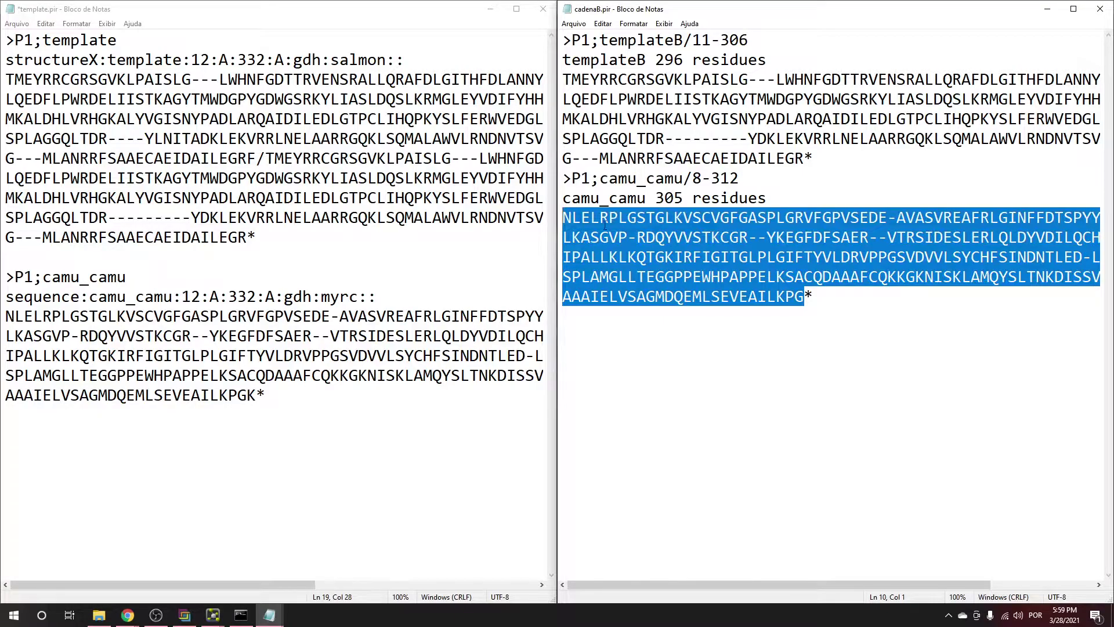
pyautogui.rightClick(615, 232)
pyautogui.click(479, 261)
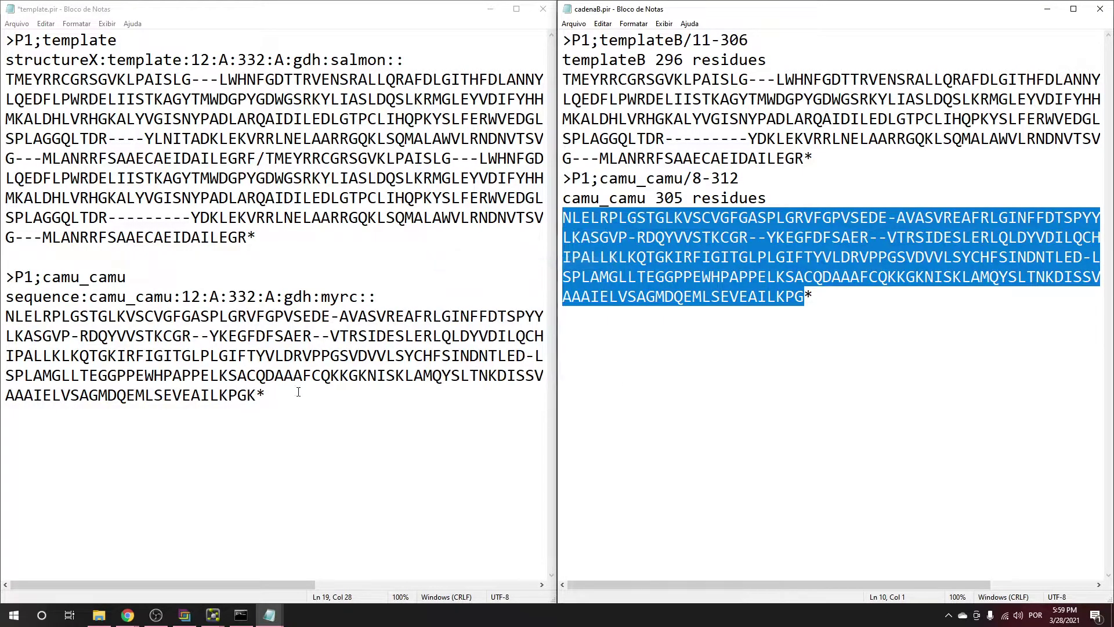
pyautogui.click(257, 394)
pyautogui.write('/')
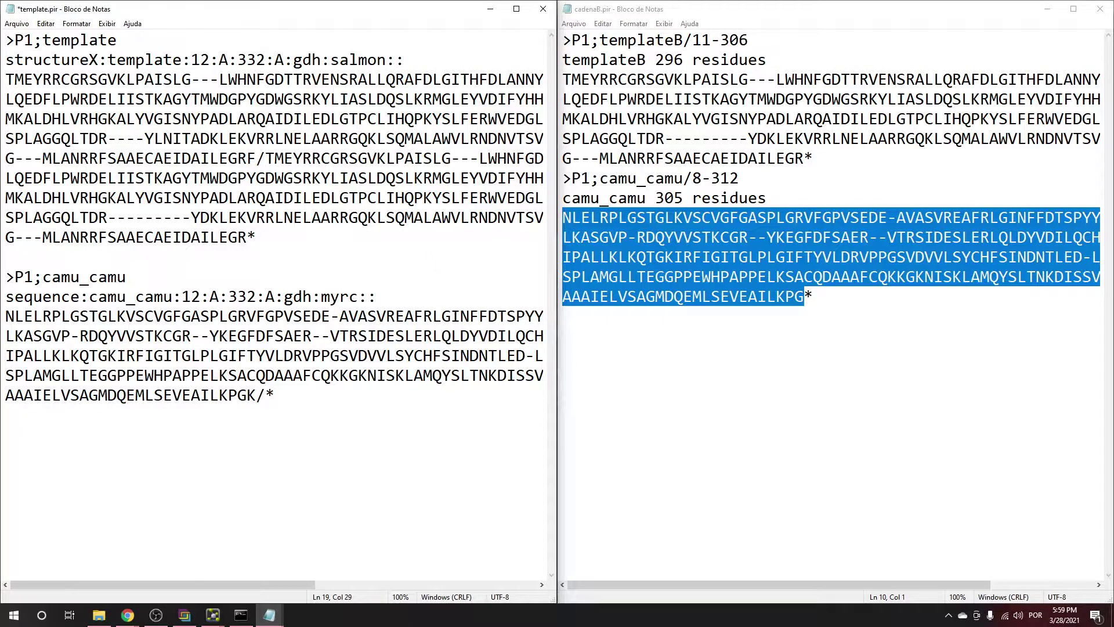
pyautogui.hotkey('ctrl', 'v')
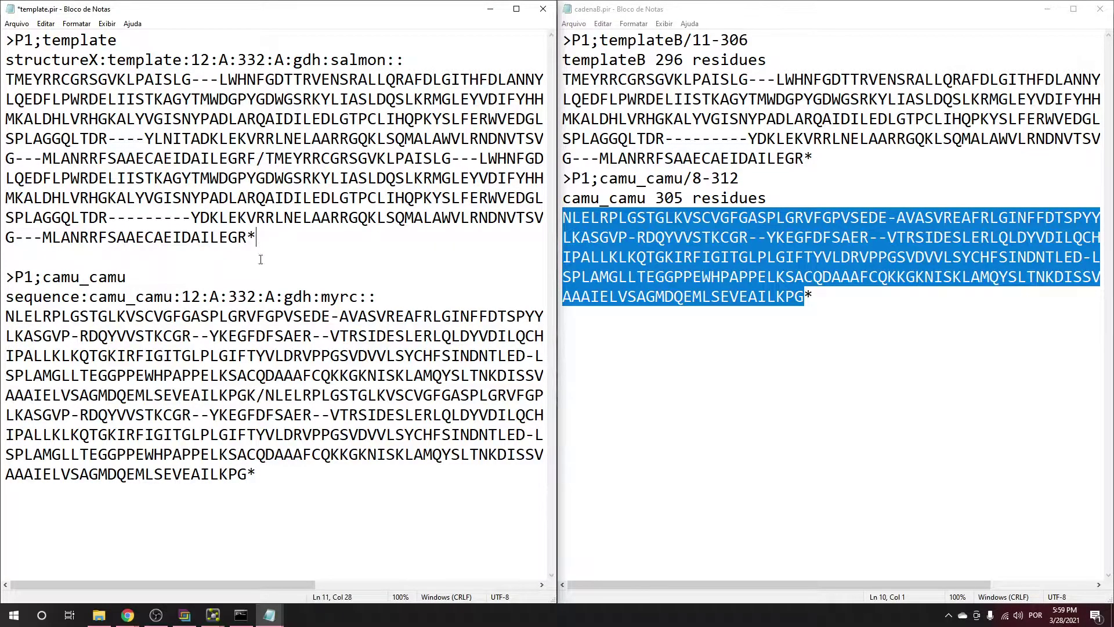
pyautogui.click(256, 474)
# Minimize cadenaB.pir and alin_1.pir, and snap the PyMOL window beside template.pir with the 3erp sequence shown from its start
pyautogui.click(1047, 9)
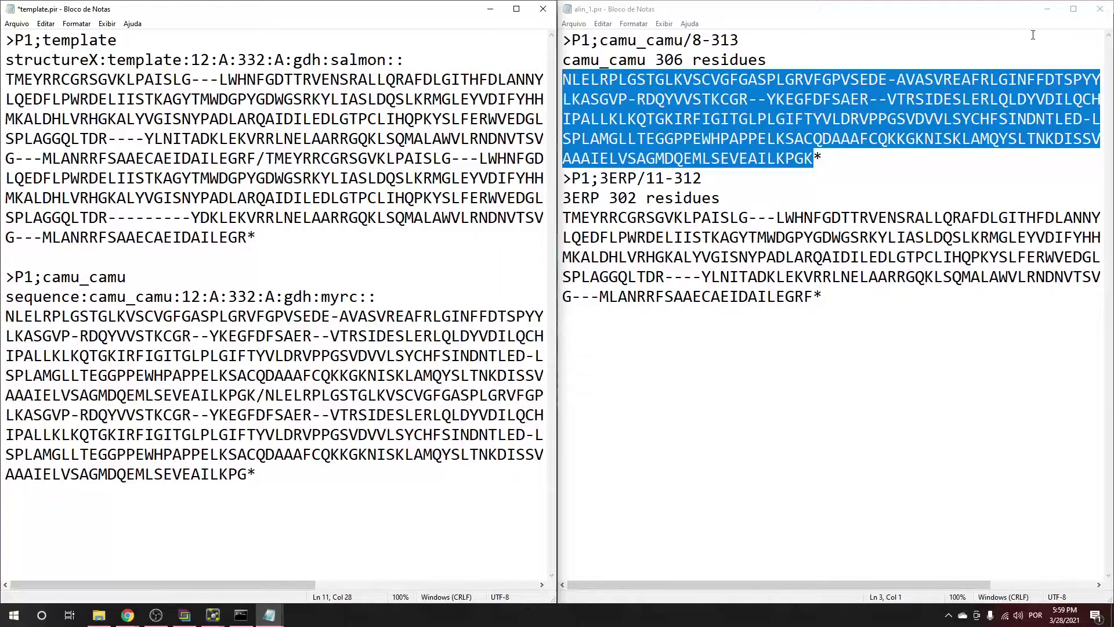
pyautogui.click(1047, 8)
pyautogui.click(709, 10)
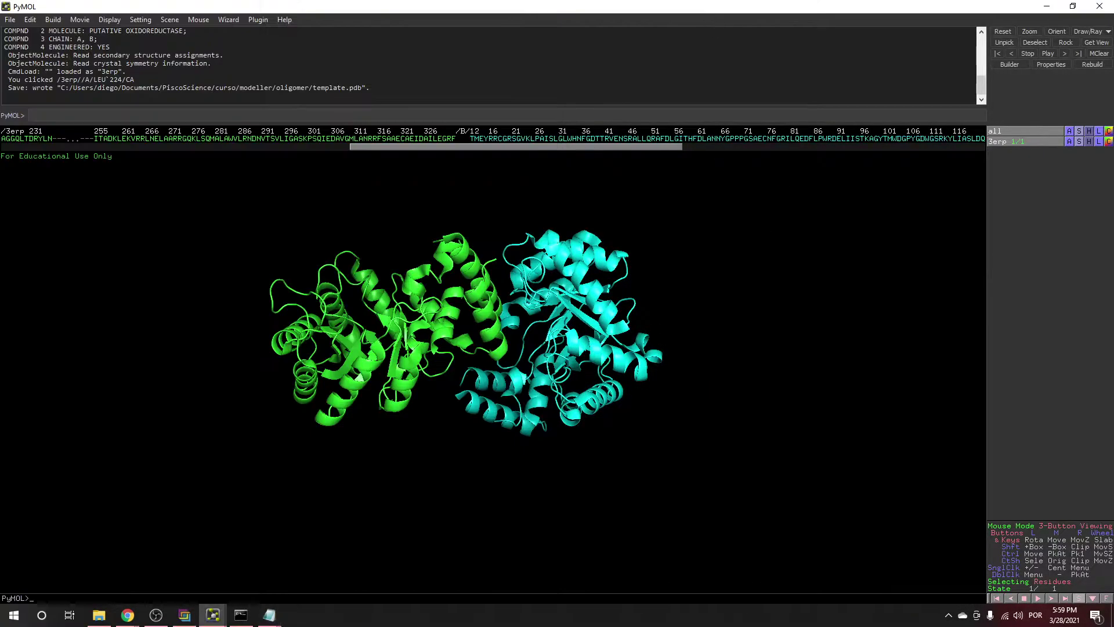
pyautogui.moveTo(636, 149); pyautogui.dragTo(249, 161)
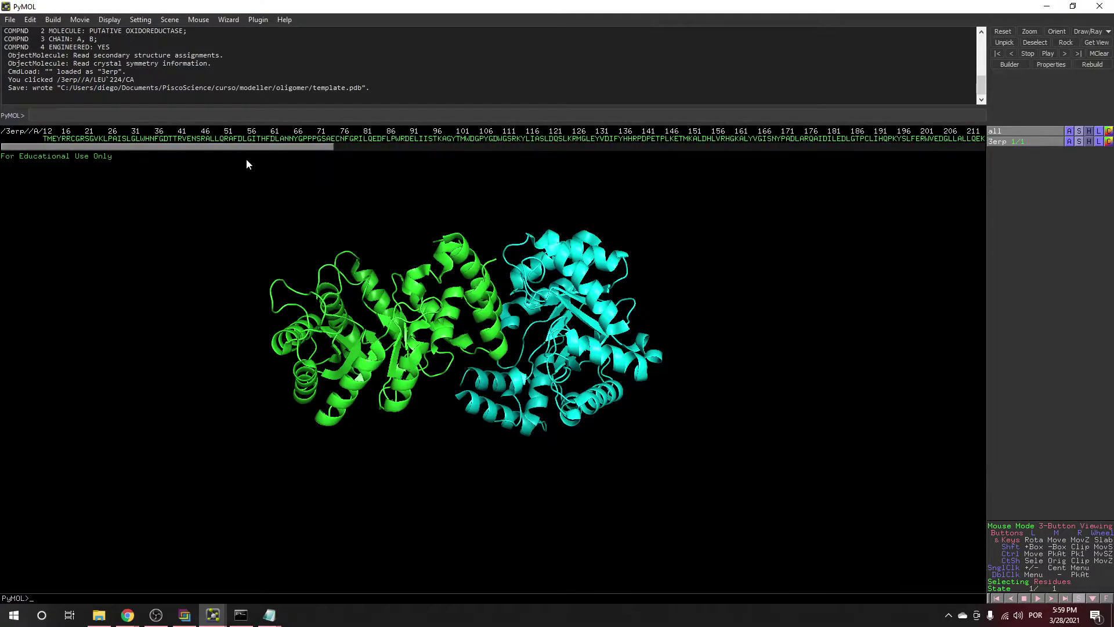
pyautogui.moveTo(556, 6); pyautogui.dragTo(1111, 256)
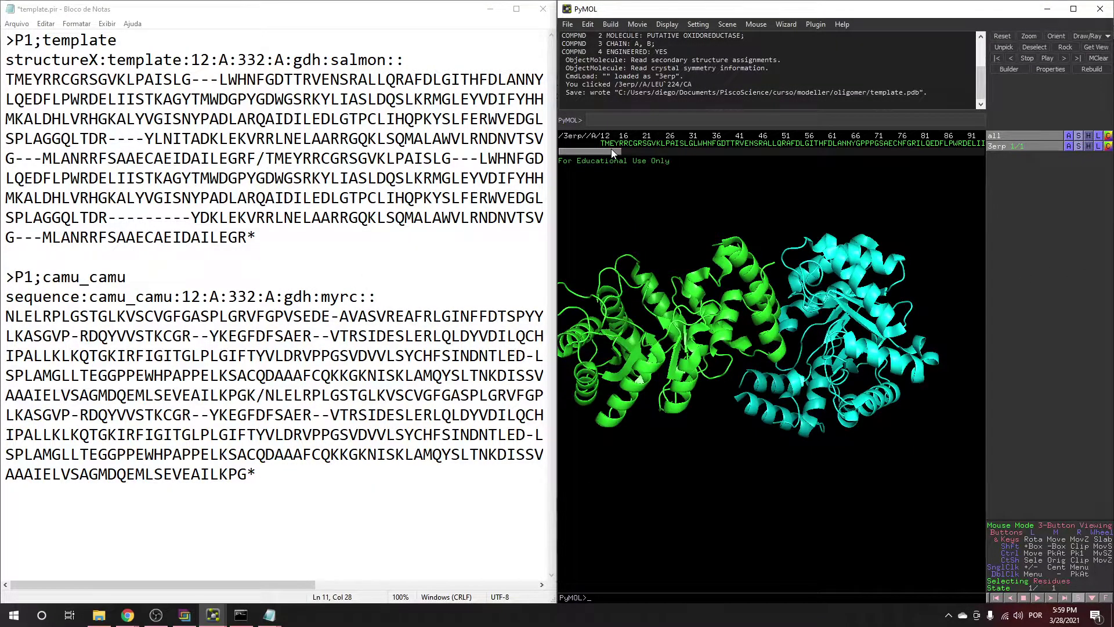
# Compare the residue range in the structureX line with the first and last residues of chains A and B in PyMOL
pyautogui.doubleClick(196, 60)
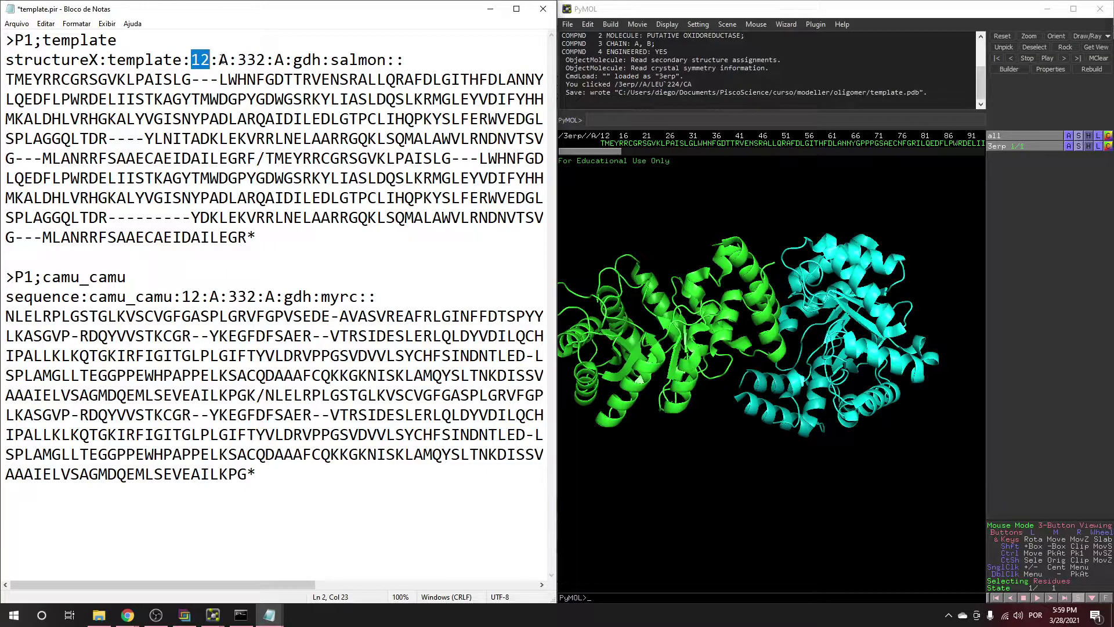
pyautogui.moveTo(607, 152); pyautogui.dragTo(799, 150)
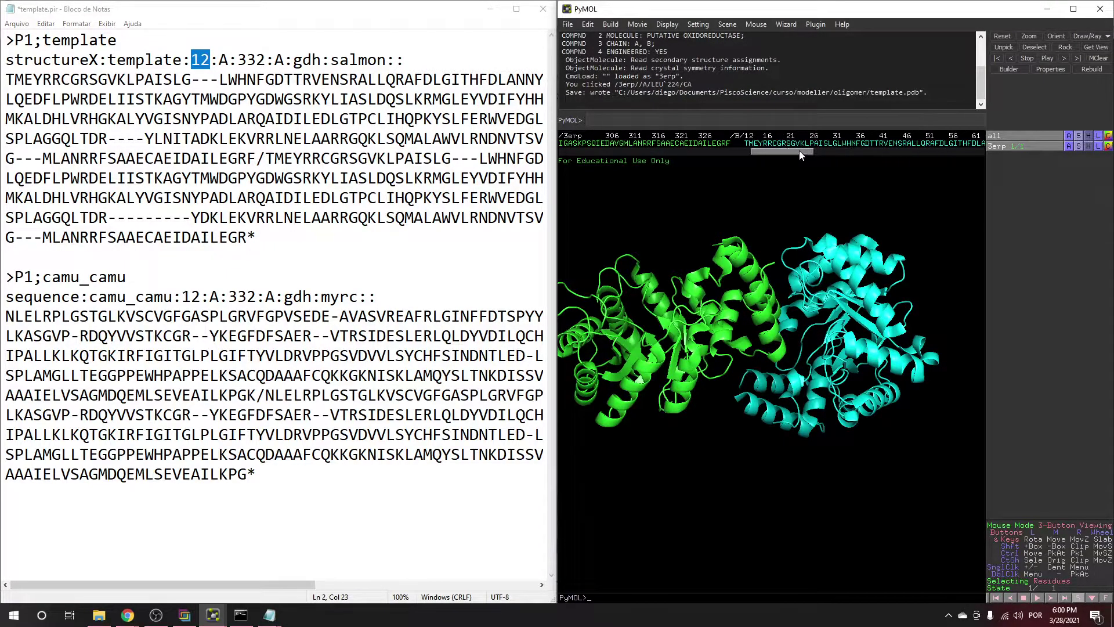
pyautogui.rightClick(726, 144)
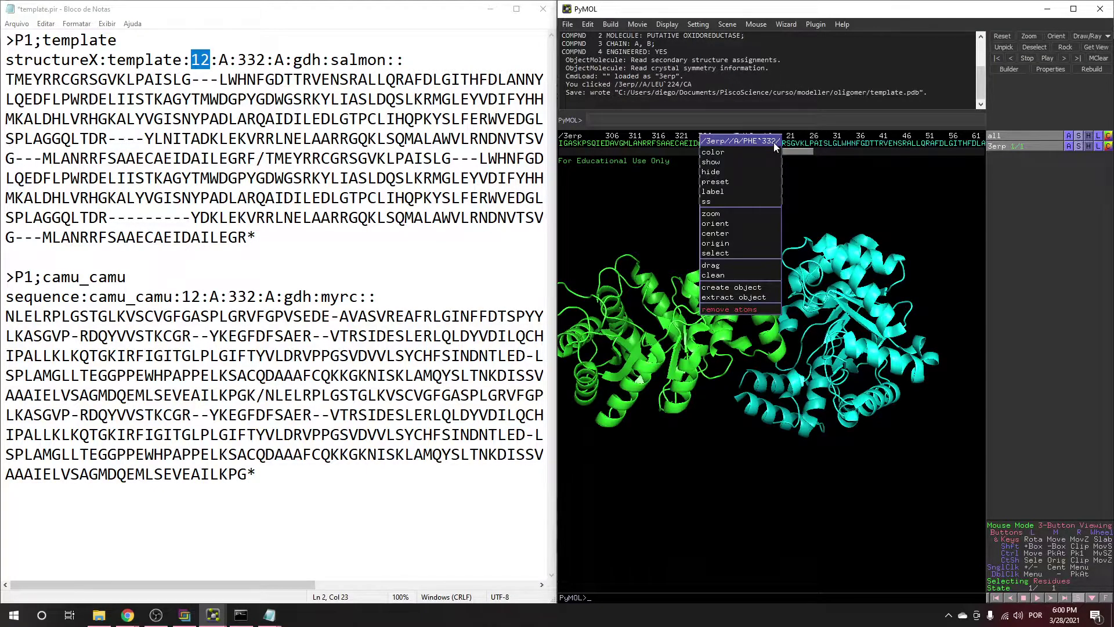
pyautogui.click(795, 147)
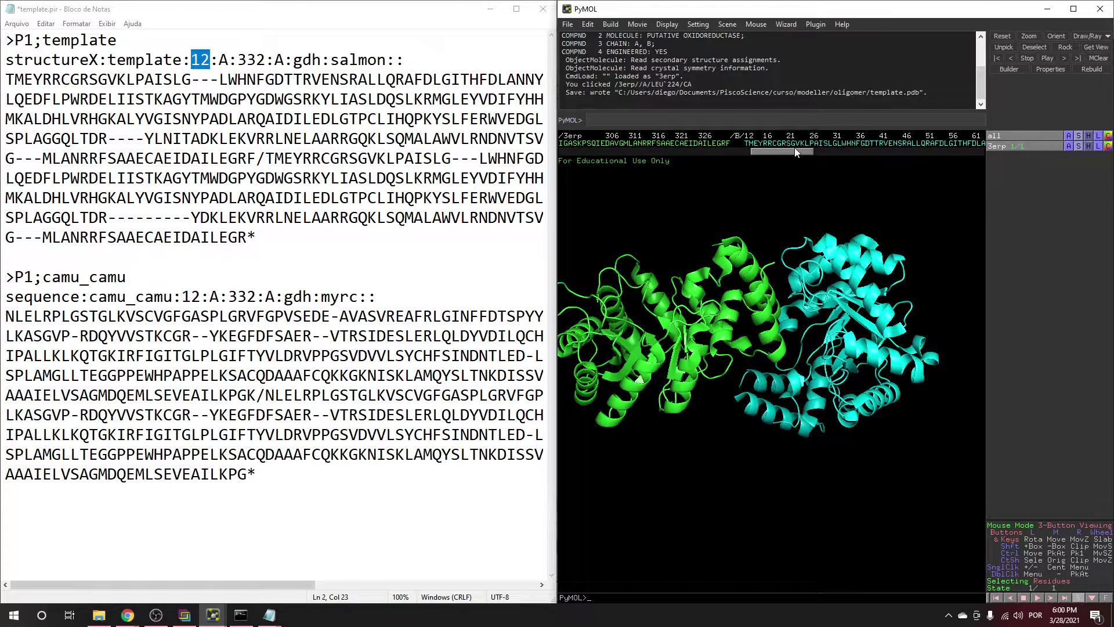
pyautogui.moveTo(785, 152); pyautogui.dragTo(1001, 147)
pyautogui.rightClick(983, 143)
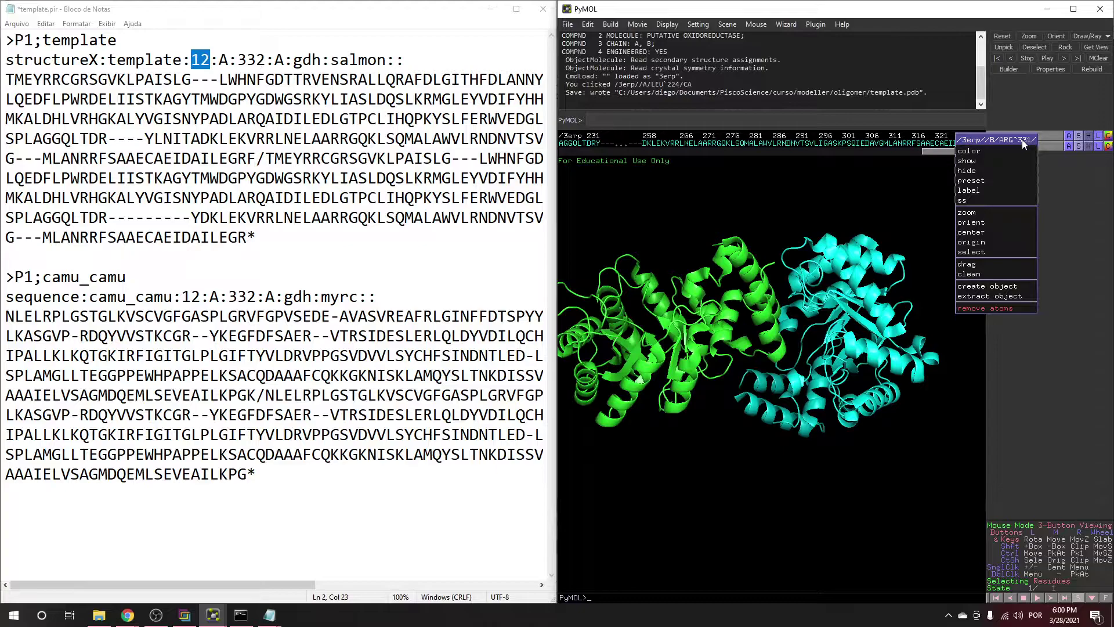
pyautogui.click(842, 165)
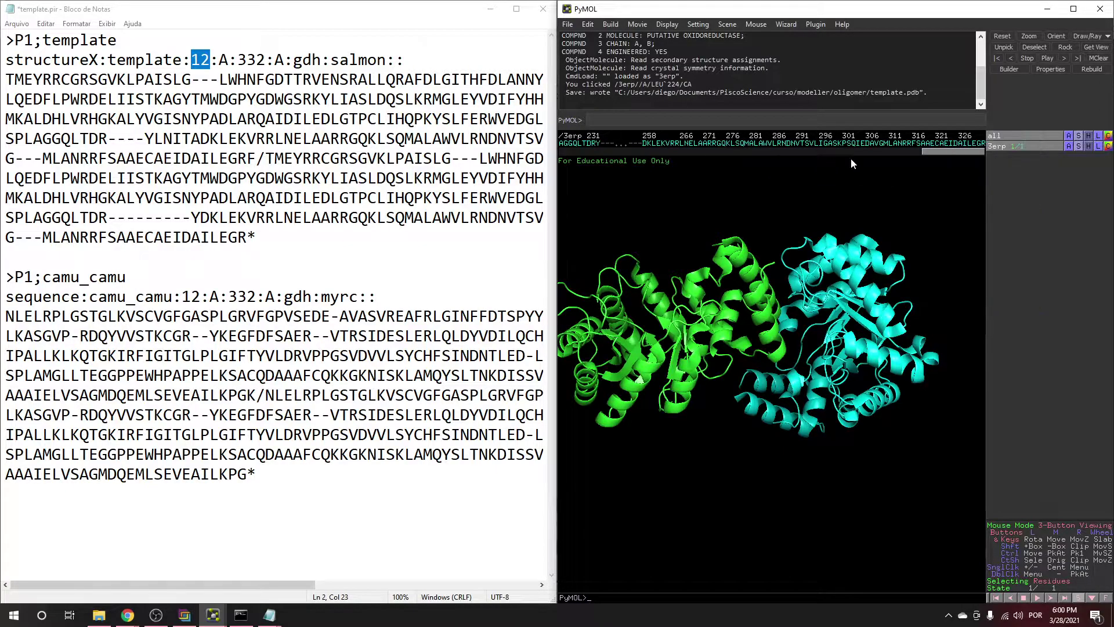
pyautogui.moveTo(934, 154); pyautogui.dragTo(689, 154)
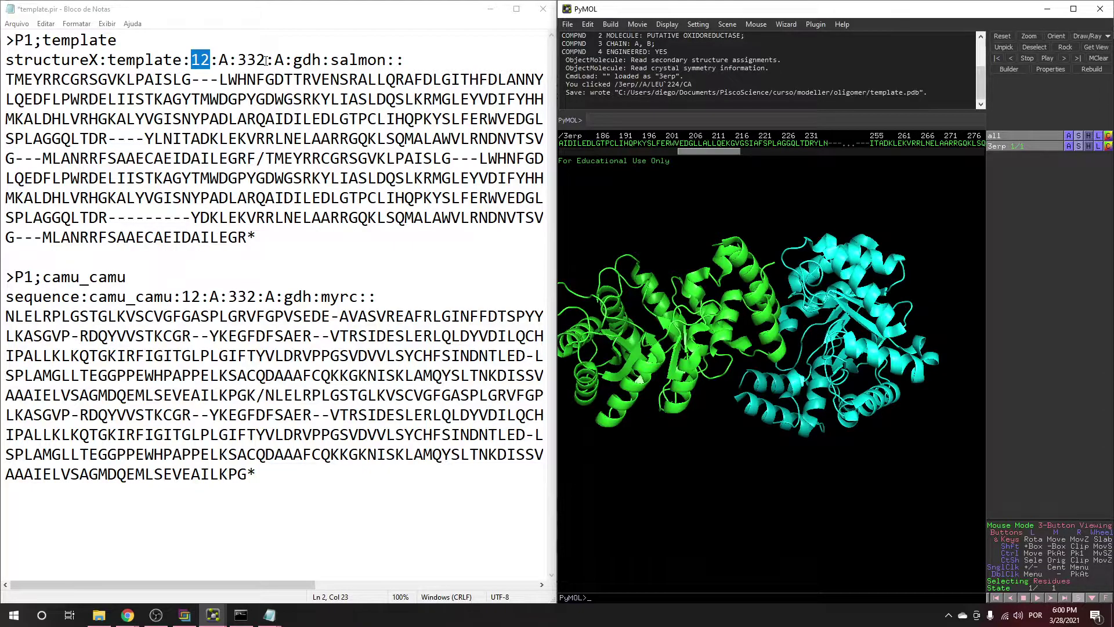
pyautogui.moveTo(709, 152); pyautogui.dragTo(980, 167)
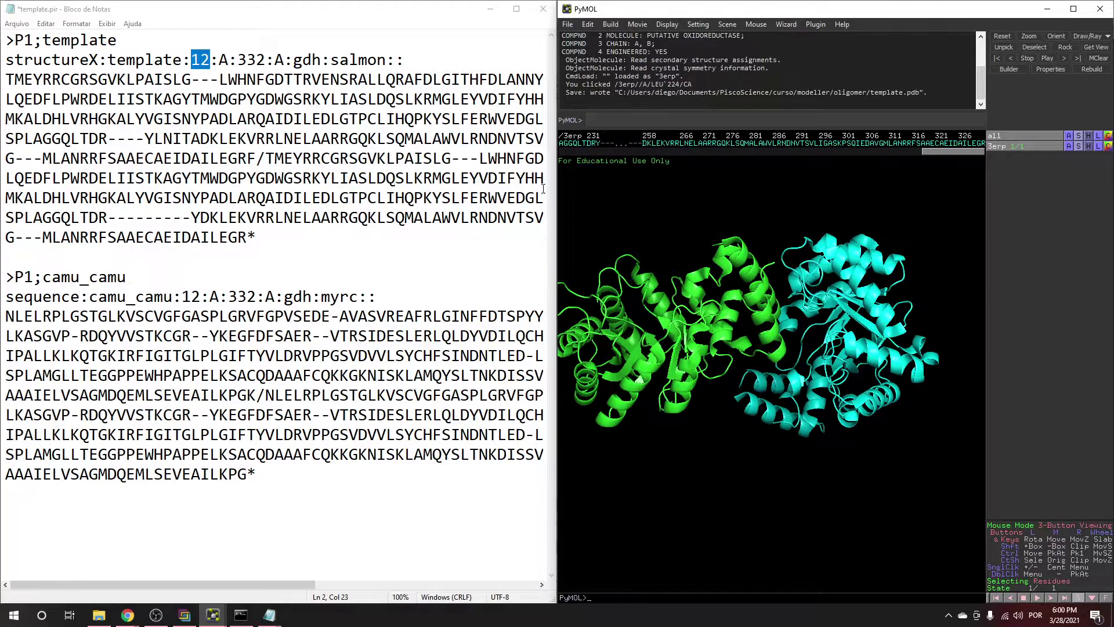
# Change the ending chain identifier in the template's structureX line to B, keeping A as the starting chain
pyautogui.click(265, 59)
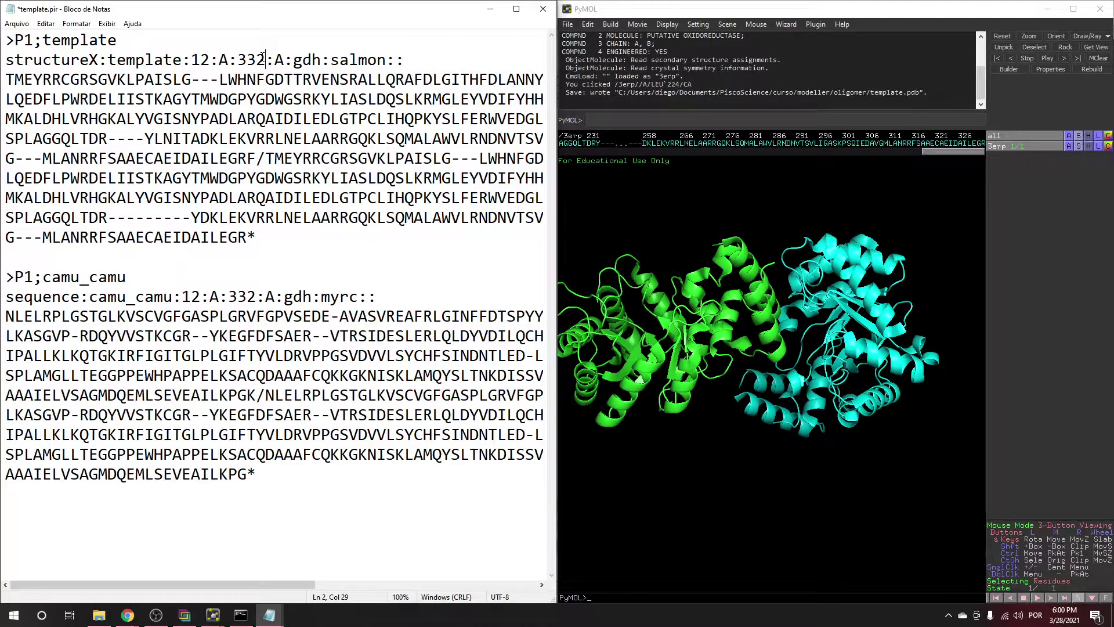
pyautogui.press('Right')
pyautogui.press('Right')
pyautogui.press('BackSpace')
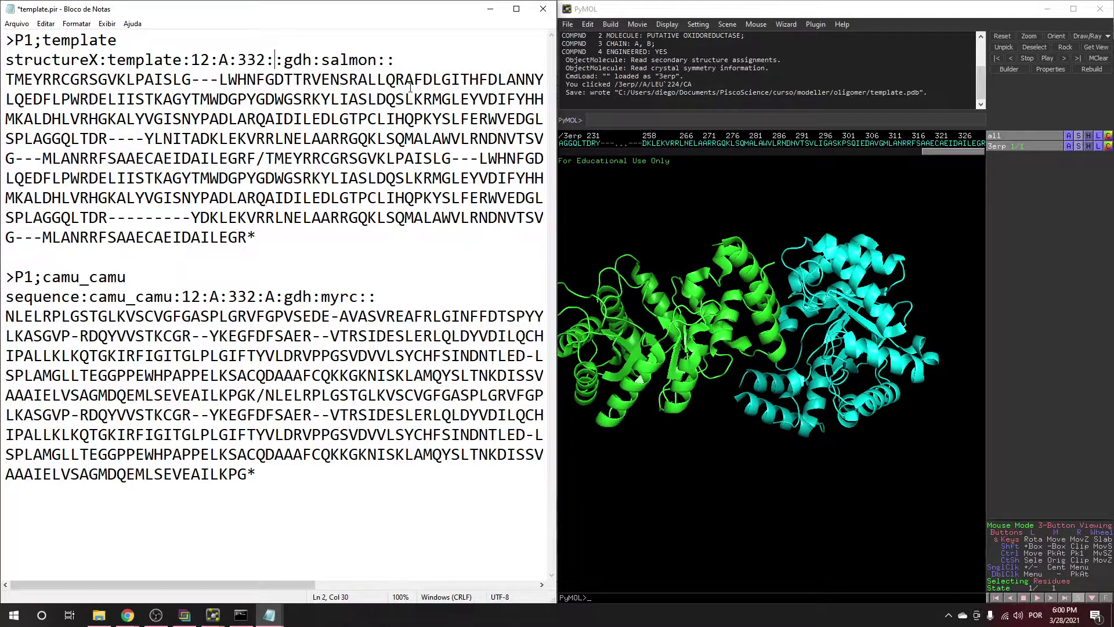
pyautogui.write('B')
pyautogui.click(245, 59)
pyautogui.moveTo(192, 59); pyautogui.dragTo(229, 60)
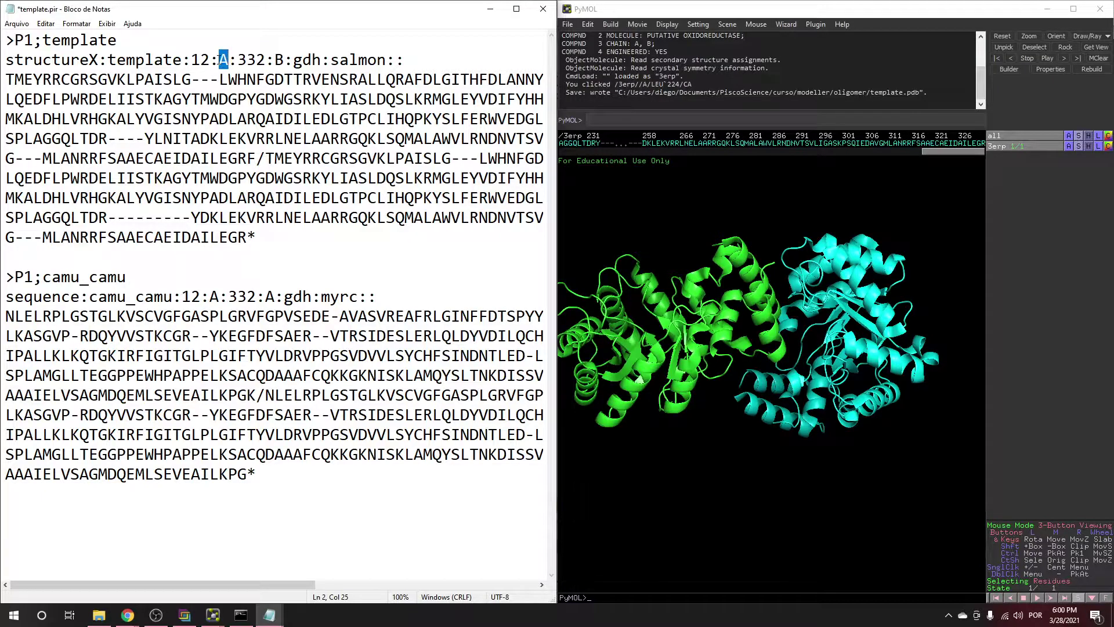
pyautogui.moveTo(274, 60); pyautogui.dragTo(284, 59)
# Set the ending chain identifier in the camu_camu sequence line to B and save template.pir
pyautogui.moveTo(270, 297); pyautogui.dragTo(277, 298)
pyautogui.write('B')
pyautogui.click(17, 23)
pyautogui.click(37, 75)
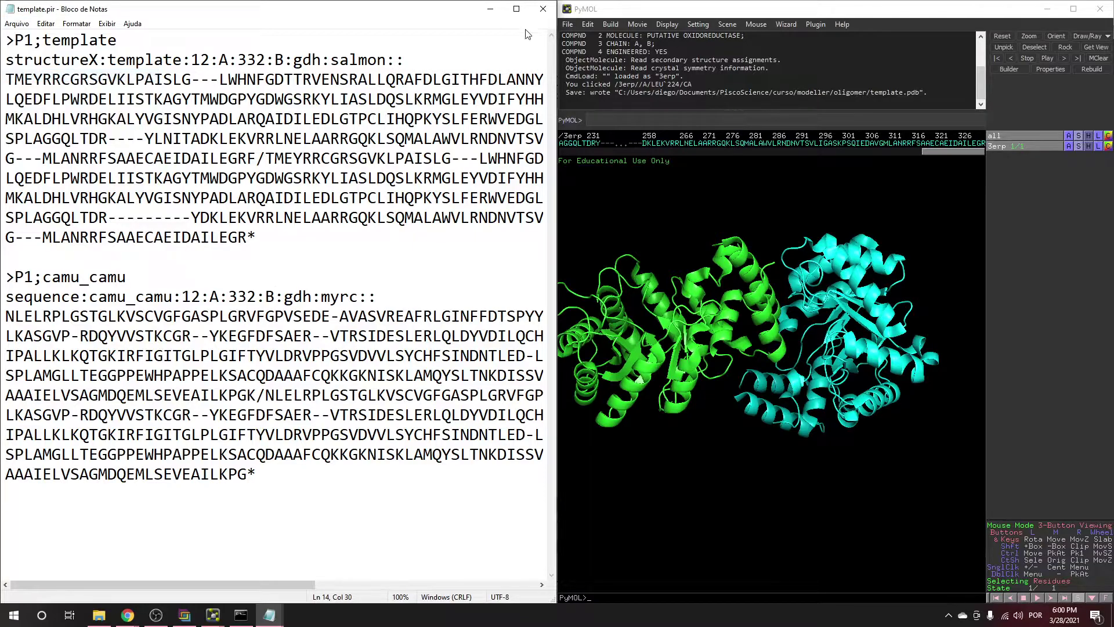
# Minimize template.pir and PyMOL, open template.py from the oligomer folder, and rename template1 to template in the knowns line
pyautogui.click(490, 9)
pyautogui.click(1046, 9)
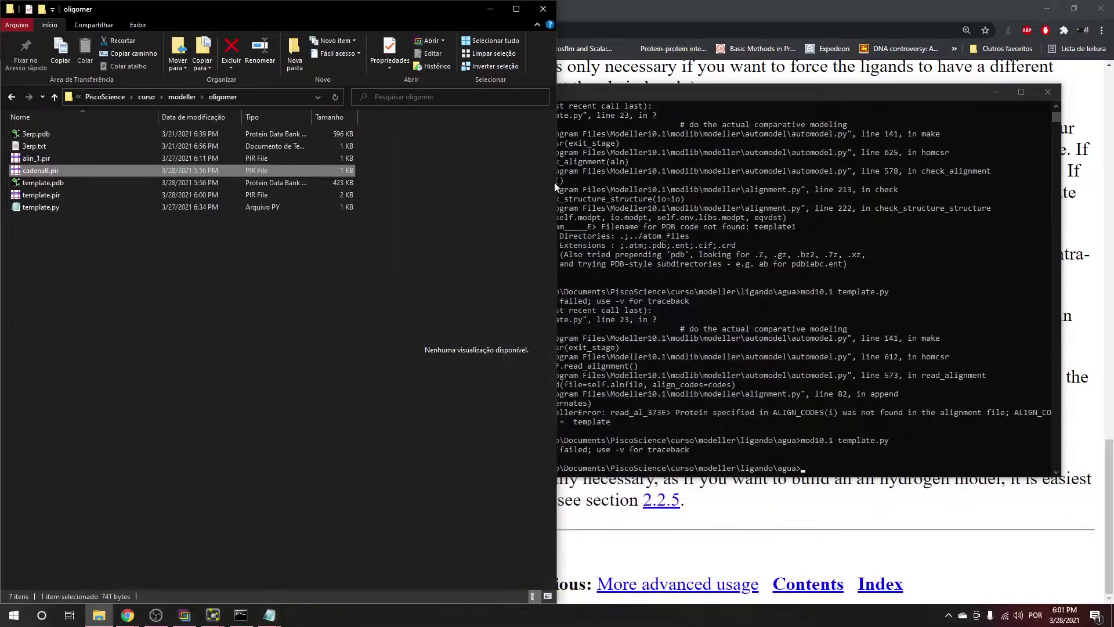
pyautogui.doubleClick(41, 207)
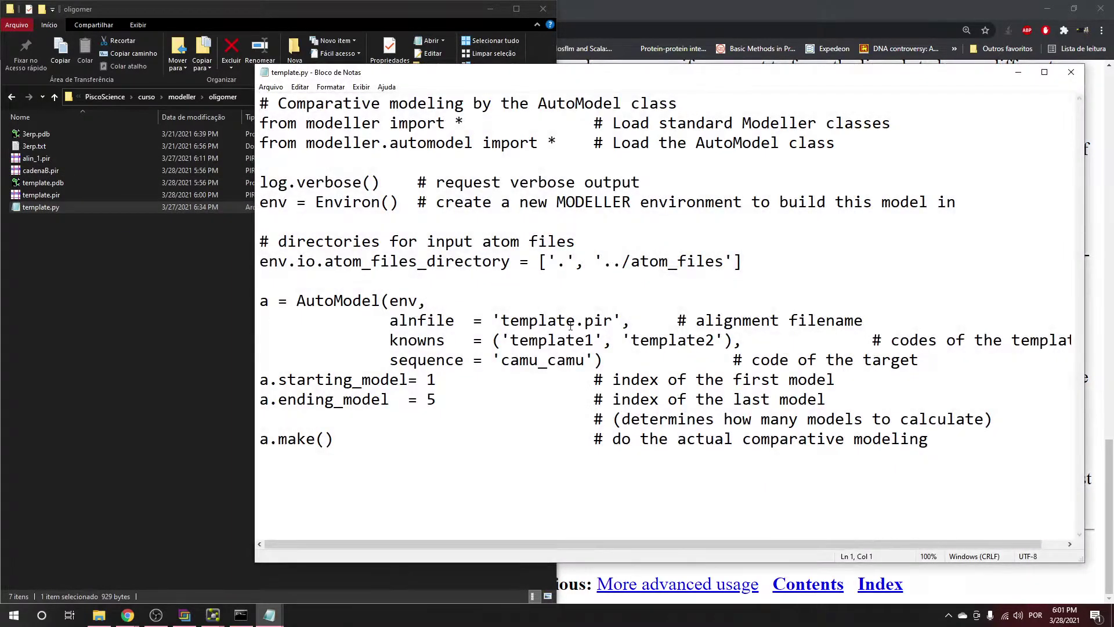
pyautogui.click(584, 340)
pyautogui.press('Delete')
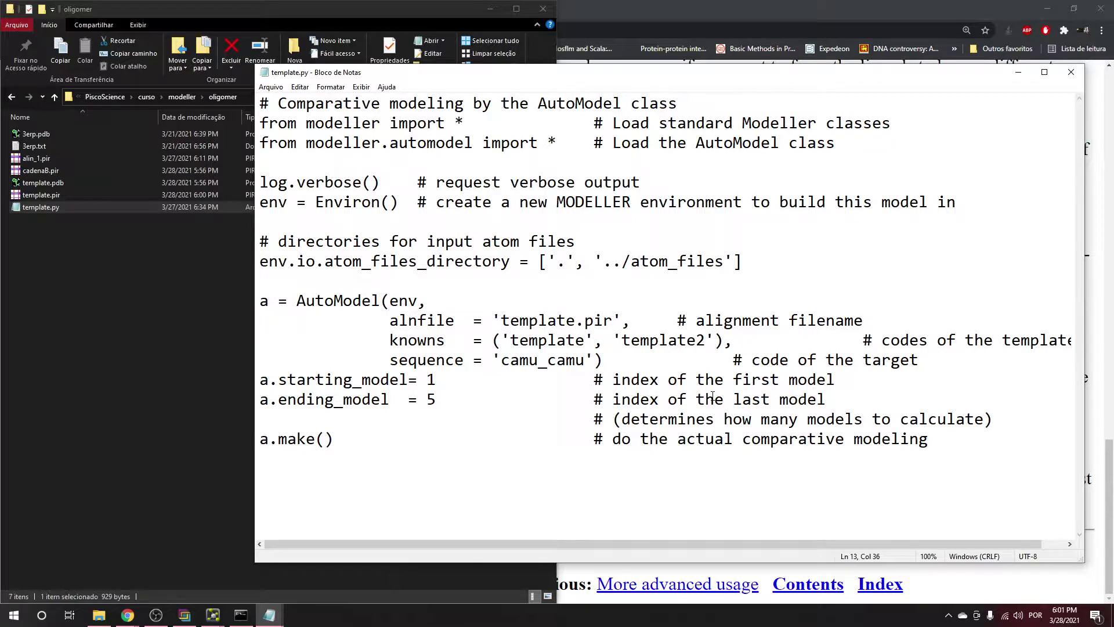
pyautogui.write('0')
pyautogui.press('BackSpace')
# Delete the 'template2' code, its closing parenthesis and the extra comma from the knowns line of template.py
pyautogui.click(603, 340)
pyautogui.press('Delete')
pyautogui.press('Delete')
pyautogui.press('Delete')
pyautogui.press('Delete')
pyautogui.press('Delete')
pyautogui.press('Delete')
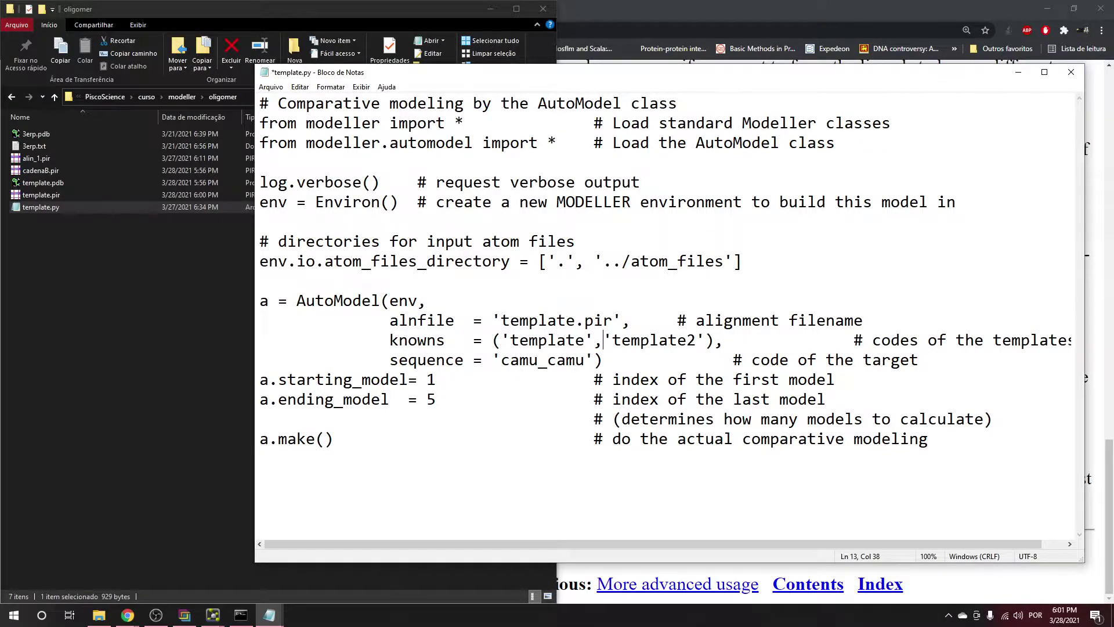
pyautogui.press('Delete')
pyautogui.press('Delete')
pyautogui.press('Delete')
pyautogui.press('Delete')
pyautogui.press('Delete')
pyautogui.press('Delete')
pyautogui.press('Delete')
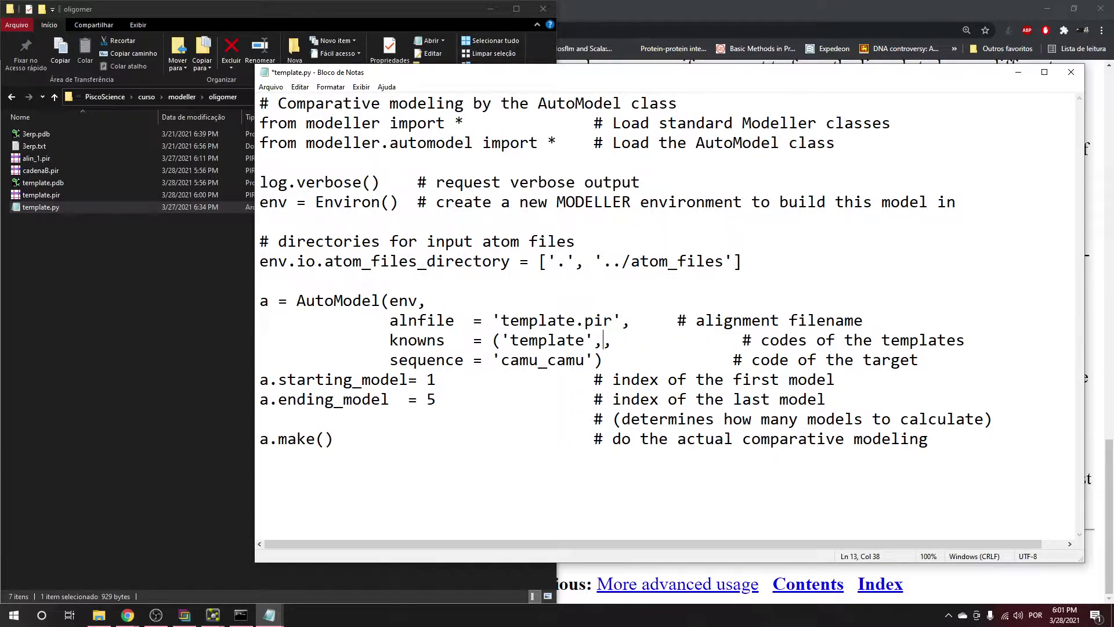
pyautogui.press('Delete')
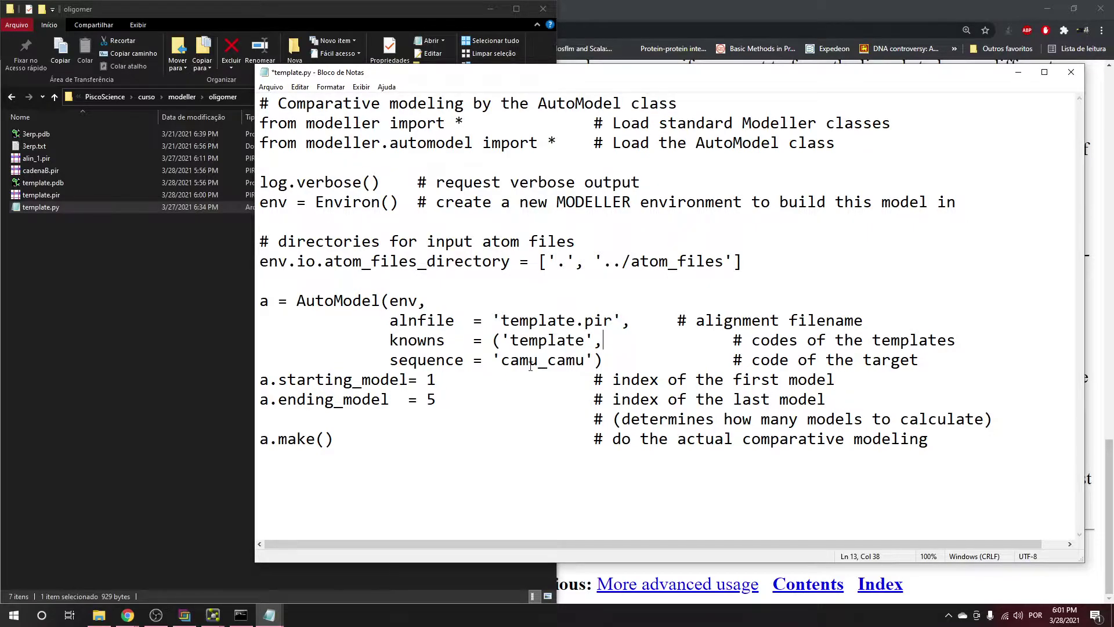
# Save template.py and change the Modeller console's working directory from ligando\agua to modeller\oligomer
pyautogui.click(271, 86)
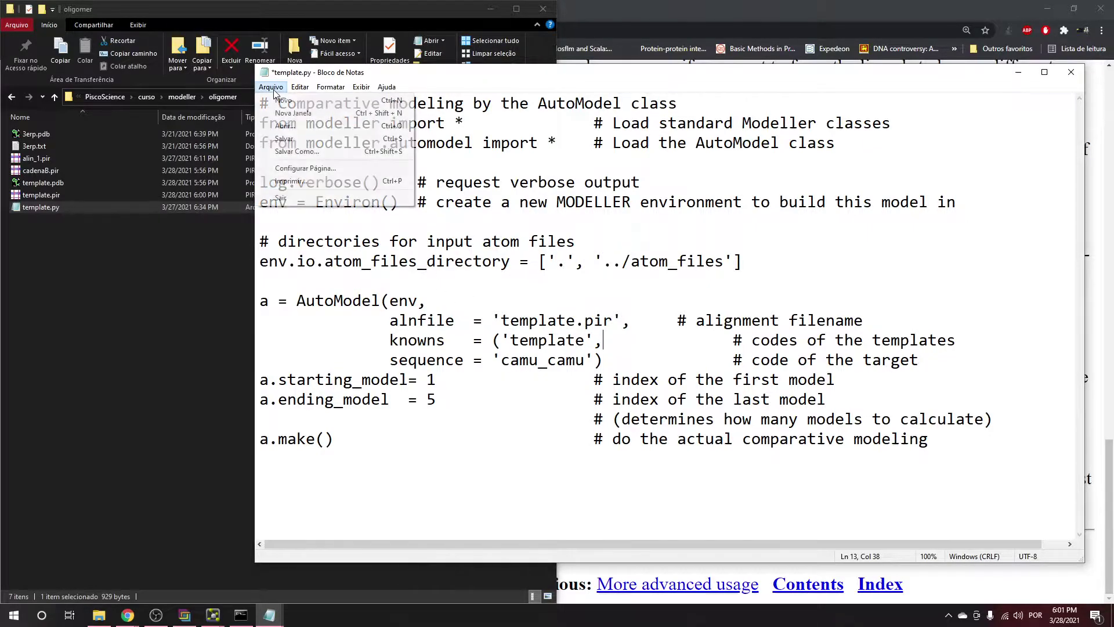
pyautogui.click(285, 137)
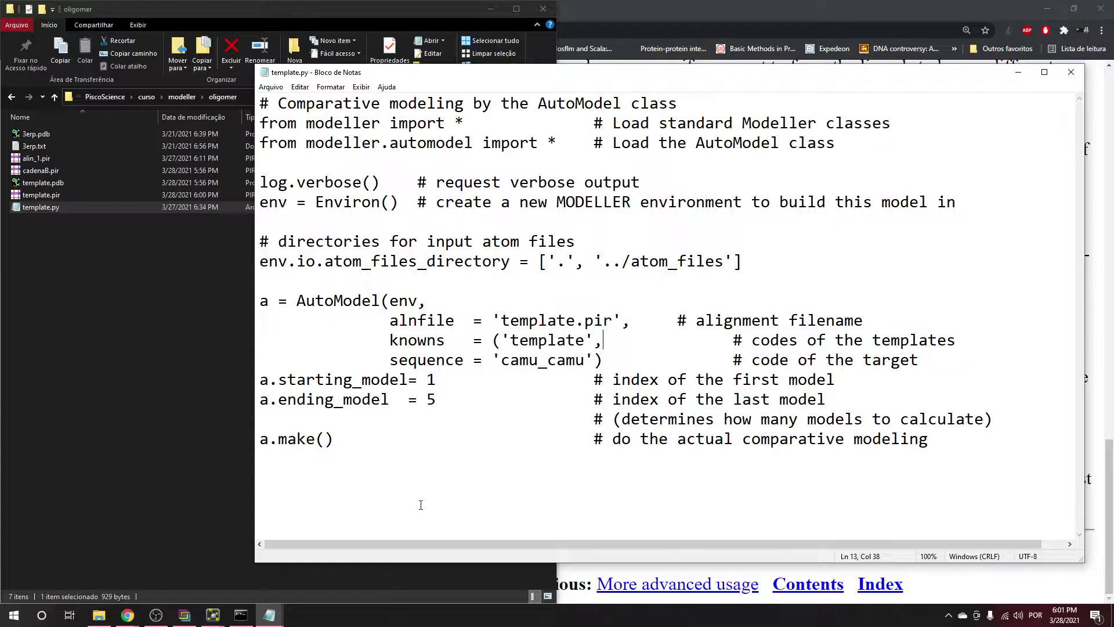
pyautogui.click(241, 615)
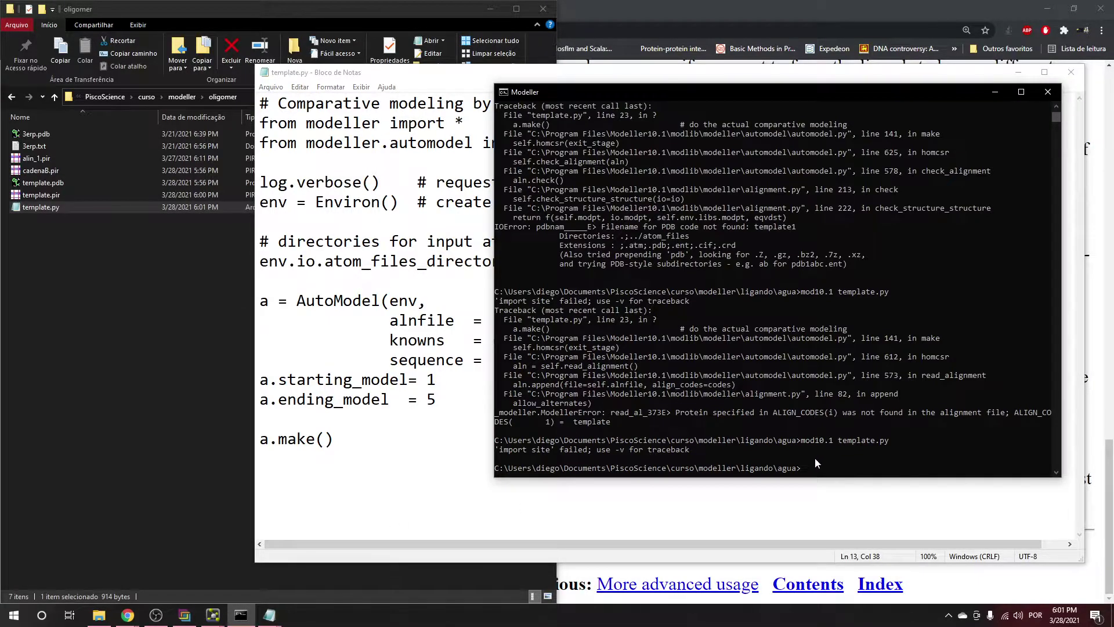
pyautogui.write('cd .')
pyautogui.press('Return')
pyautogui.write('cd ..')
pyautogui.press('Return')
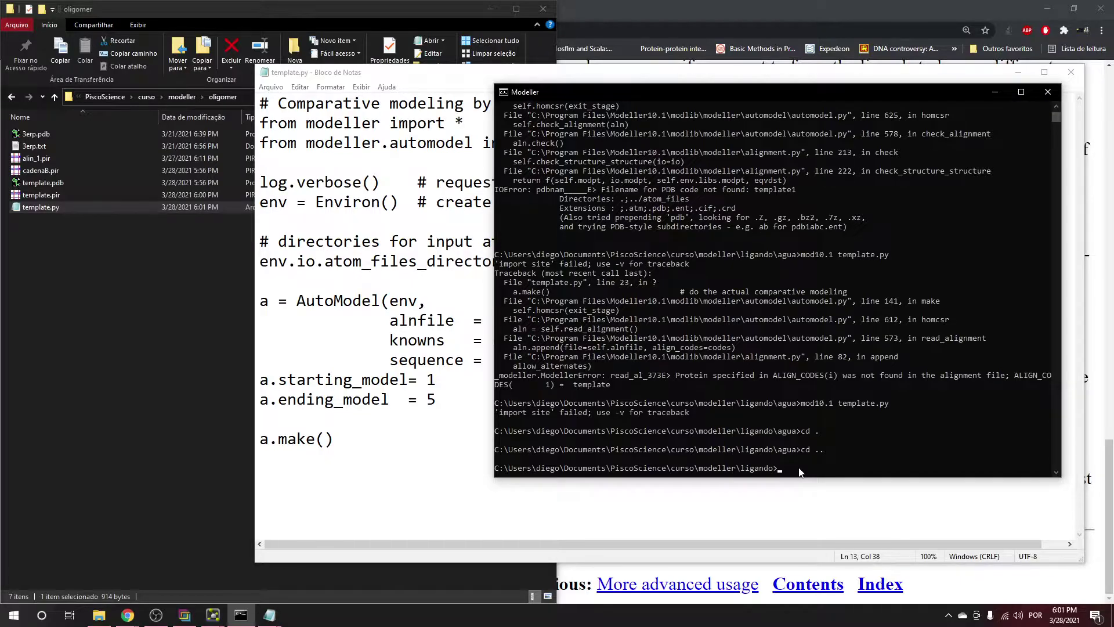
pyautogui.write('cd ..')
pyautogui.press('Return')
pyautogui.write('cd oligomer')
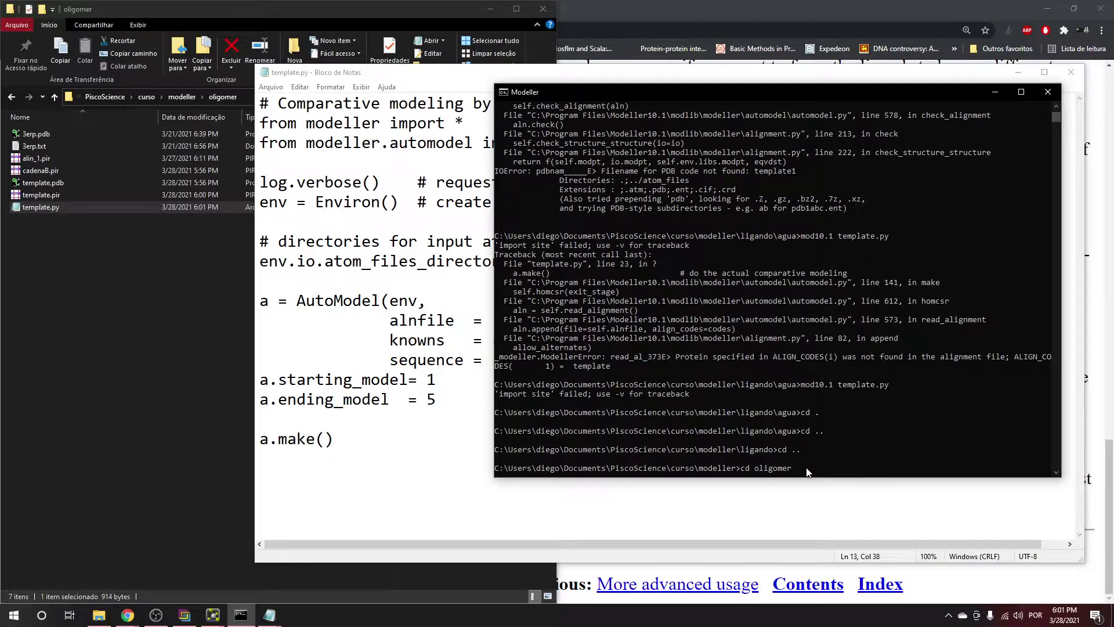
pyautogui.press('Return')
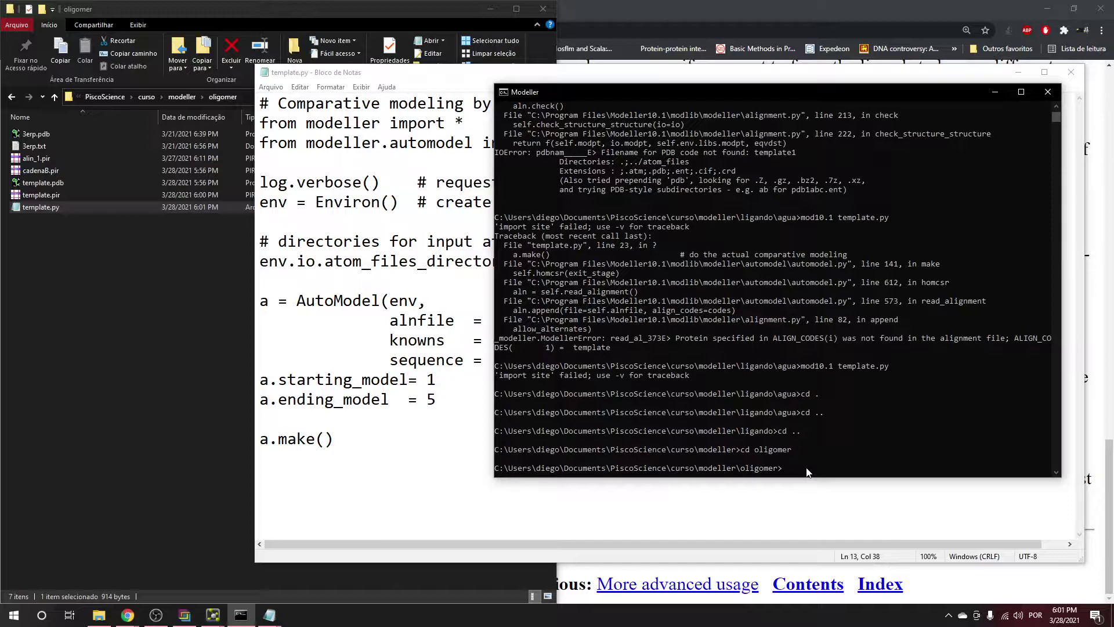
# Try to run template.py with mod10.1, and check the script's alnfile and knowns lines for the syntax problem
pyautogui.write('mod10.1 te')
pyautogui.press('Tab')
pyautogui.press('BackSpace')
pyautogui.press('BackSpace')
pyautogui.write('y')
pyautogui.press('Return')
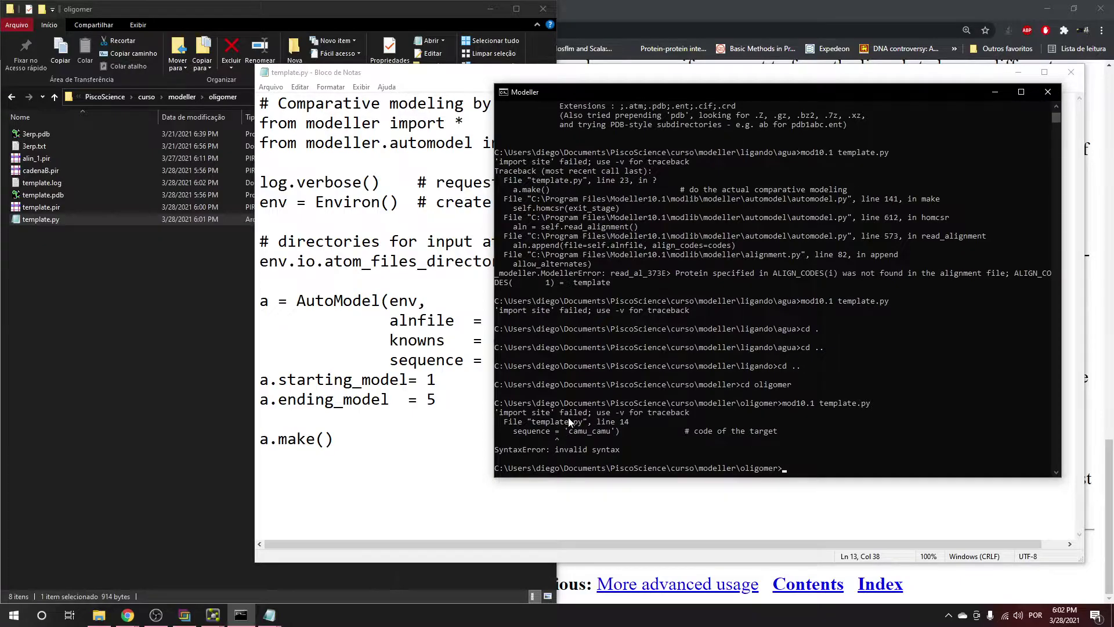
pyautogui.click(993, 93)
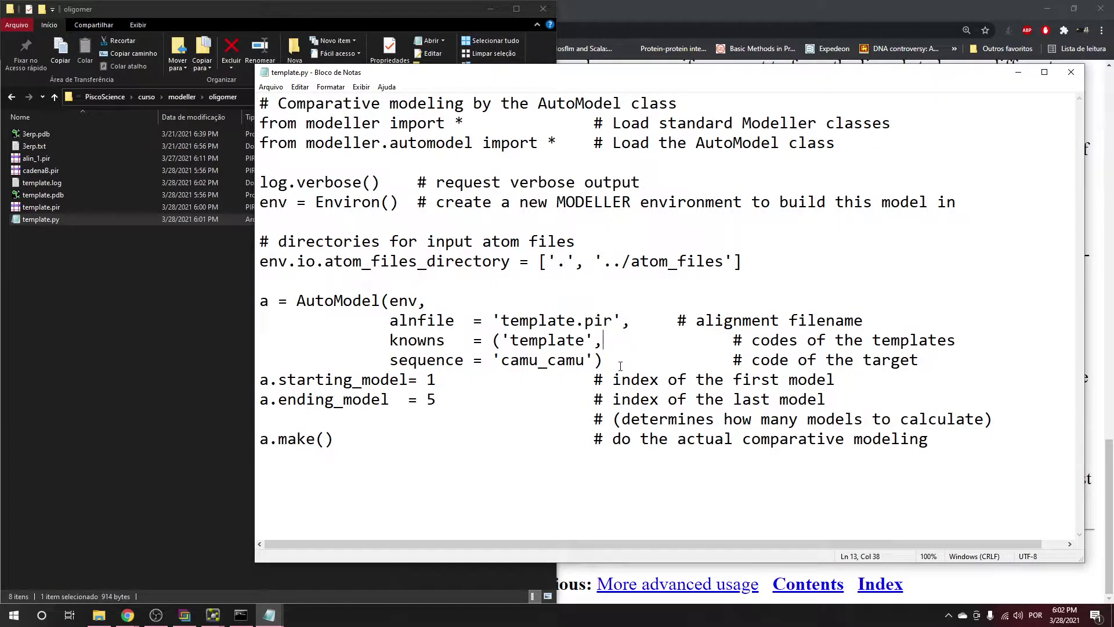
pyautogui.click(622, 323)
pyautogui.press('Left')
pyautogui.press('Left')
pyautogui.click(596, 344)
# Copy the full model-ligand.py example script from the Modeller manual page in the browser
pyautogui.moveTo(135, 622)
pyautogui.click(186, 563)
pyautogui.scroll(15, 283, 365)
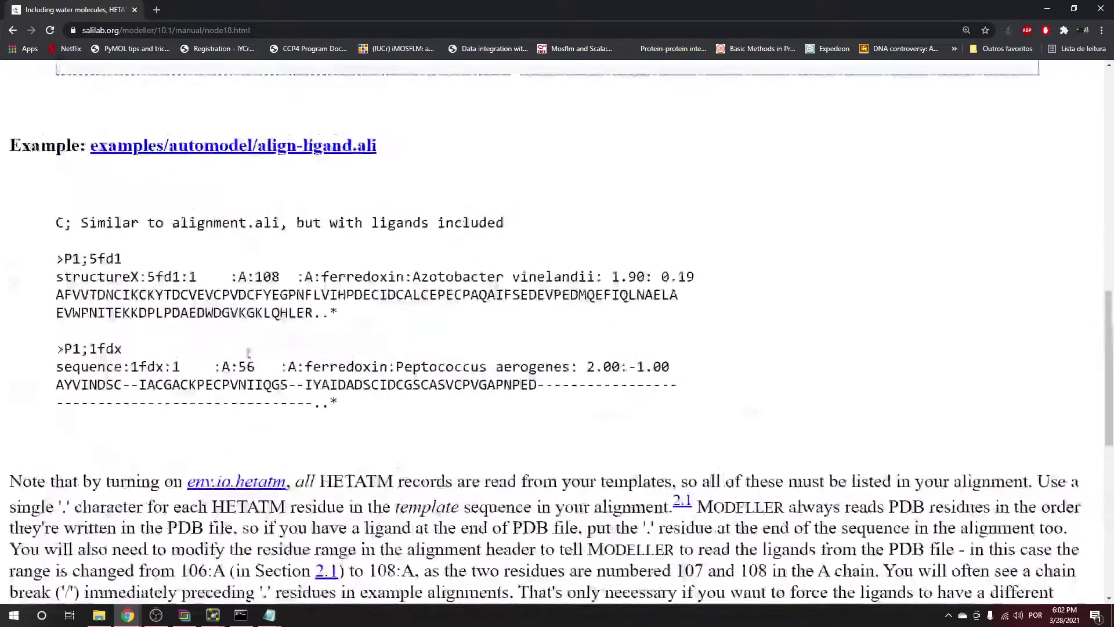
pyautogui.moveTo(674, 436); pyautogui.dragTo(76, 302)
pyautogui.hotkey('ctrl', 'c')
pyautogui.scroll(4, 87, 348)
pyautogui.rightClick(131, 321)
pyautogui.click(125, 312)
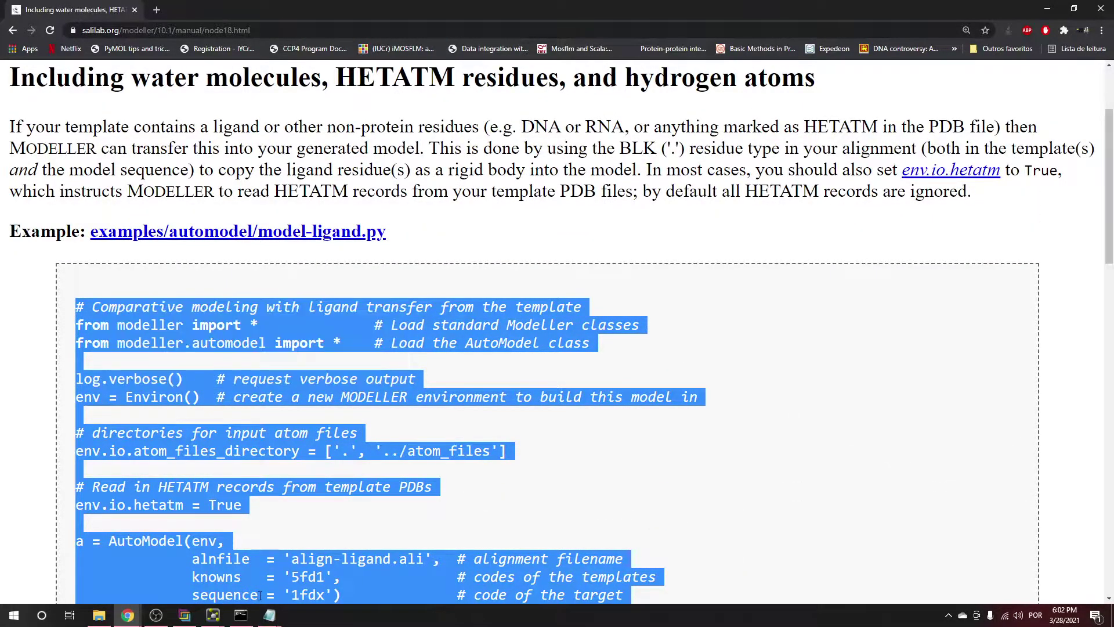
# Replace the entire contents of template.py in Notepad with the copied example script
pyautogui.click(1047, 8)
pyautogui.click(408, 438)
pyautogui.hotkey('ctrl', 'a')
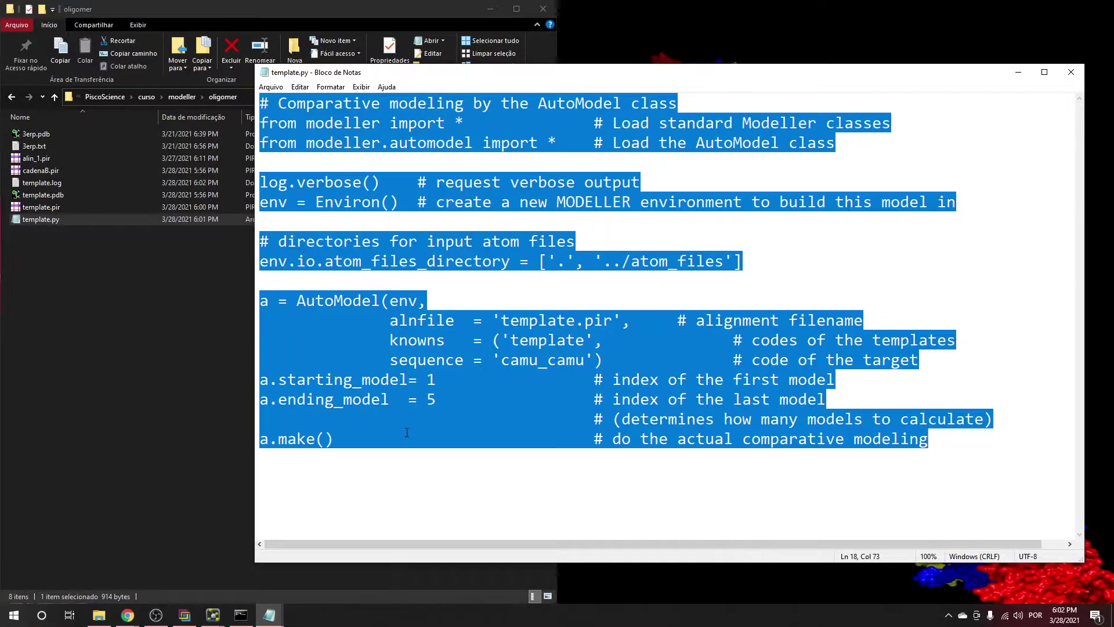
pyautogui.press('Delete')
pyautogui.hotkey('ctrl', 'v')
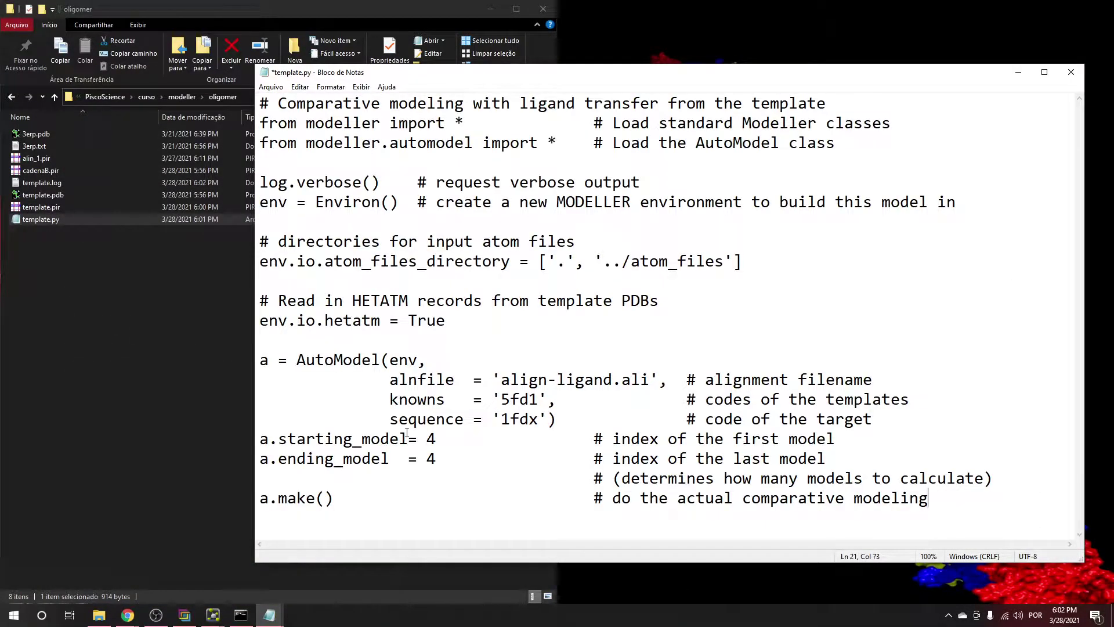
# Set env.io.hetatm to False and the alnfile value to 'template.pir' in template.py
pyautogui.click(447, 320)
pyautogui.moveTo(446, 321); pyautogui.dragTo(410, 320)
pyautogui.write('False')
pyautogui.moveTo(502, 380); pyautogui.dragTo(649, 379)
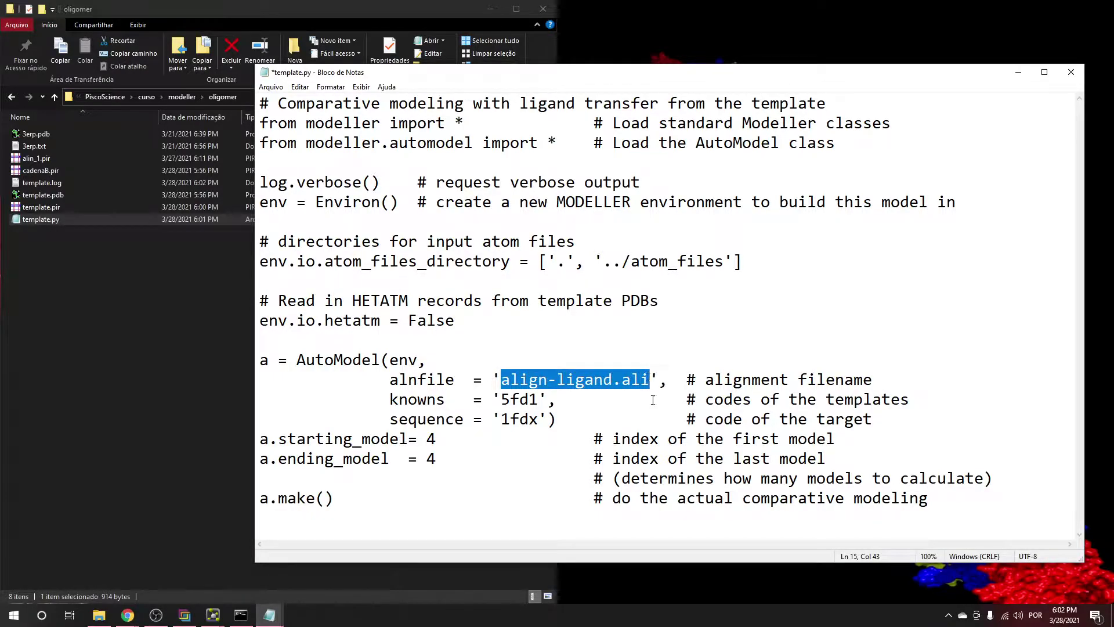
pyautogui.write('template')
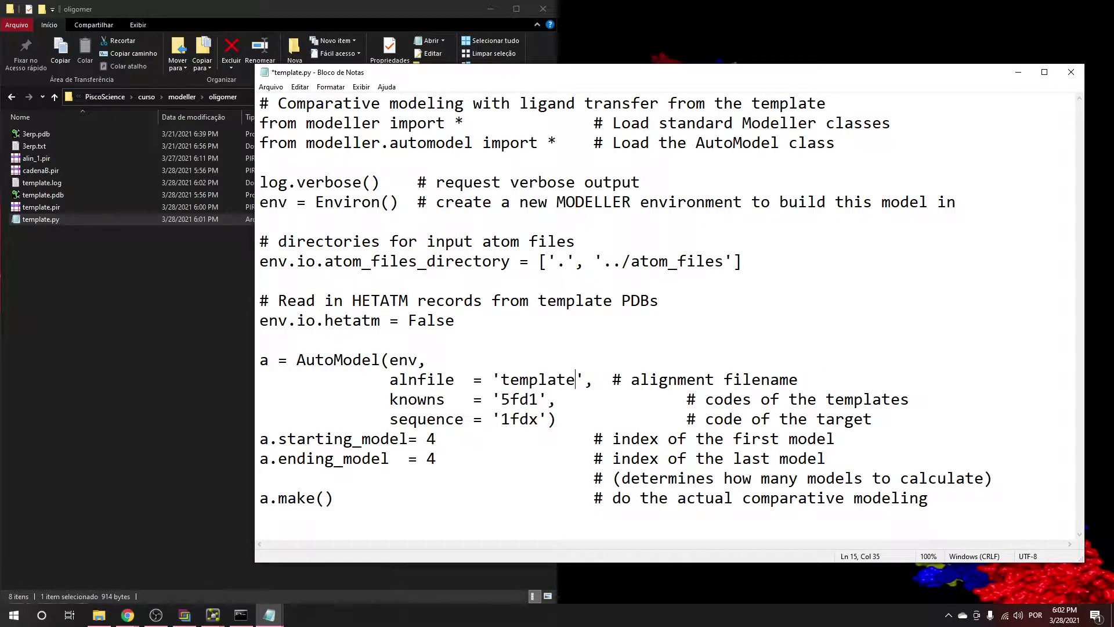
pyautogui.write('.pir')
# Change the knowns code in template.py to 'template'
pyautogui.click(604, 399)
pyautogui.press('Left')
pyautogui.press('Left')
pyautogui.press('Left')
pyautogui.press('Left')
pyautogui.press('Left')
pyautogui.press('Left')
pyautogui.press('Left')
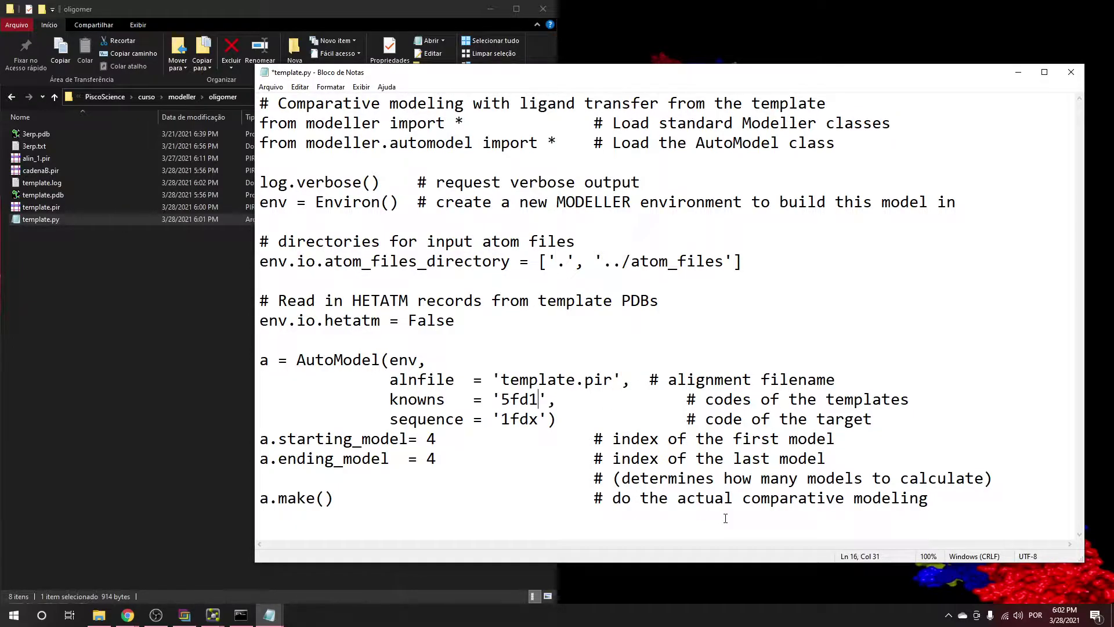
pyautogui.press('BackSpace')
pyautogui.press('BackSpace')
pyautogui.press('BackSpace')
pyautogui.press('BackSpace')
pyautogui.write('template')
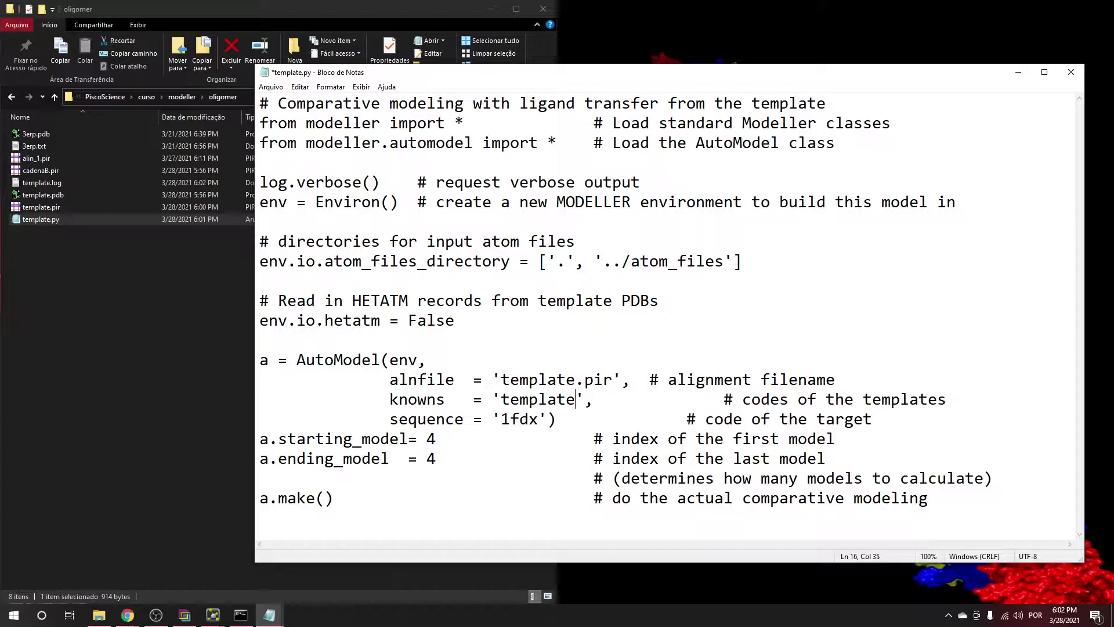
# Change the sequence code in template.py to 'camu_camu'
pyautogui.press('Down')
pyautogui.press('Left')
pyautogui.press('Left')
pyautogui.press('Left')
pyautogui.press('BackSpace')
pyautogui.press('BackSpace')
pyautogui.press('BackSpace')
pyautogui.press('BackSpace')
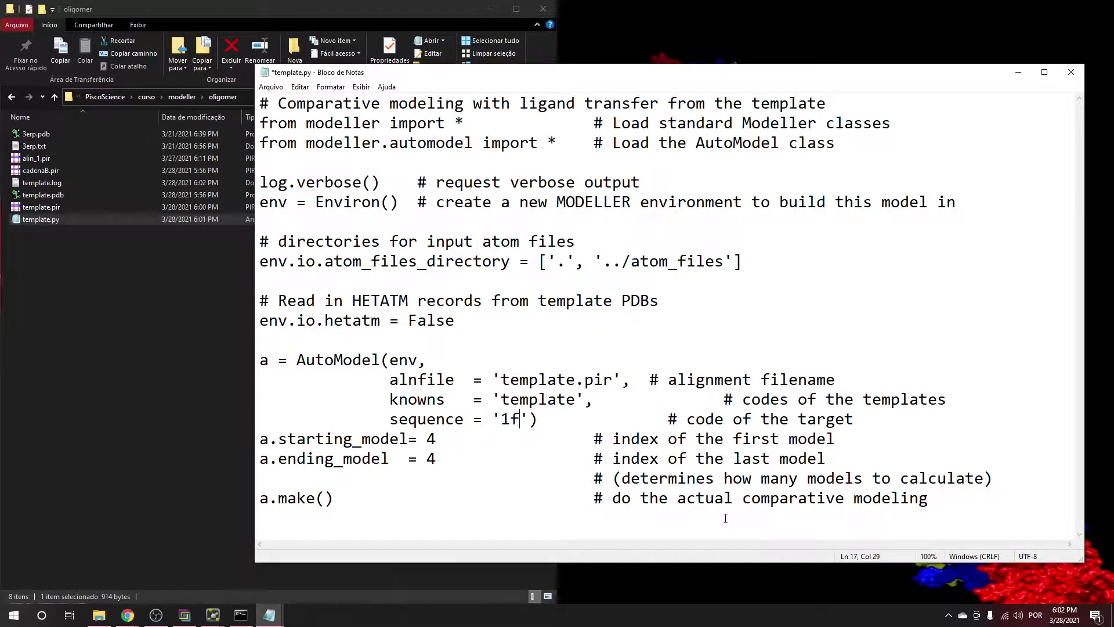
pyautogui.write('camu_camu')
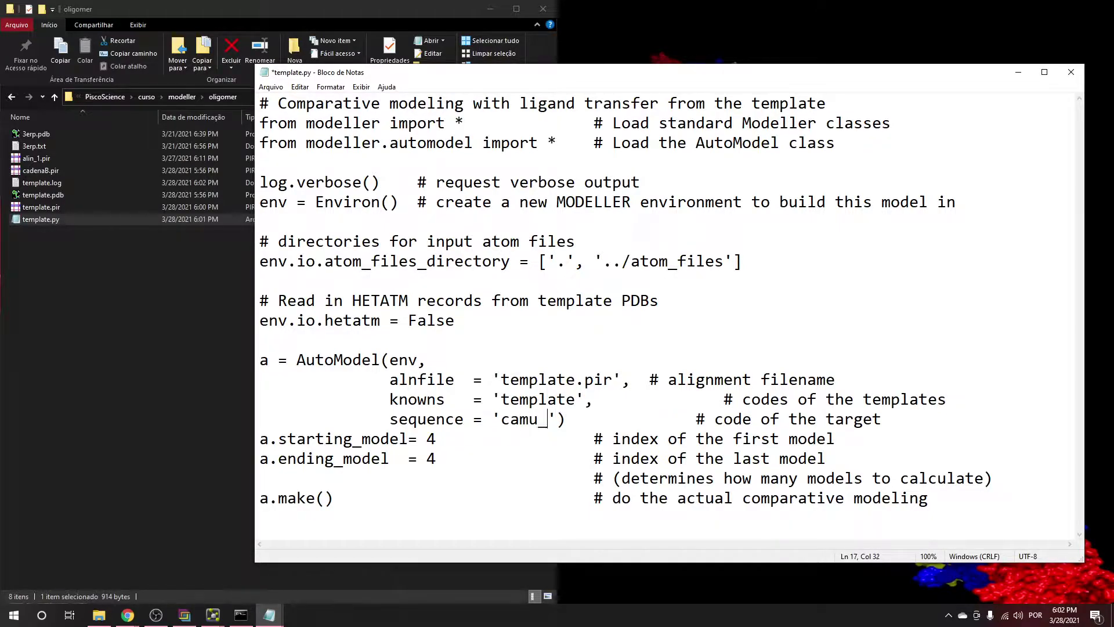
# Set the starting model to 1 and the ending model to 5, and save template.py
pyautogui.click(436, 439)
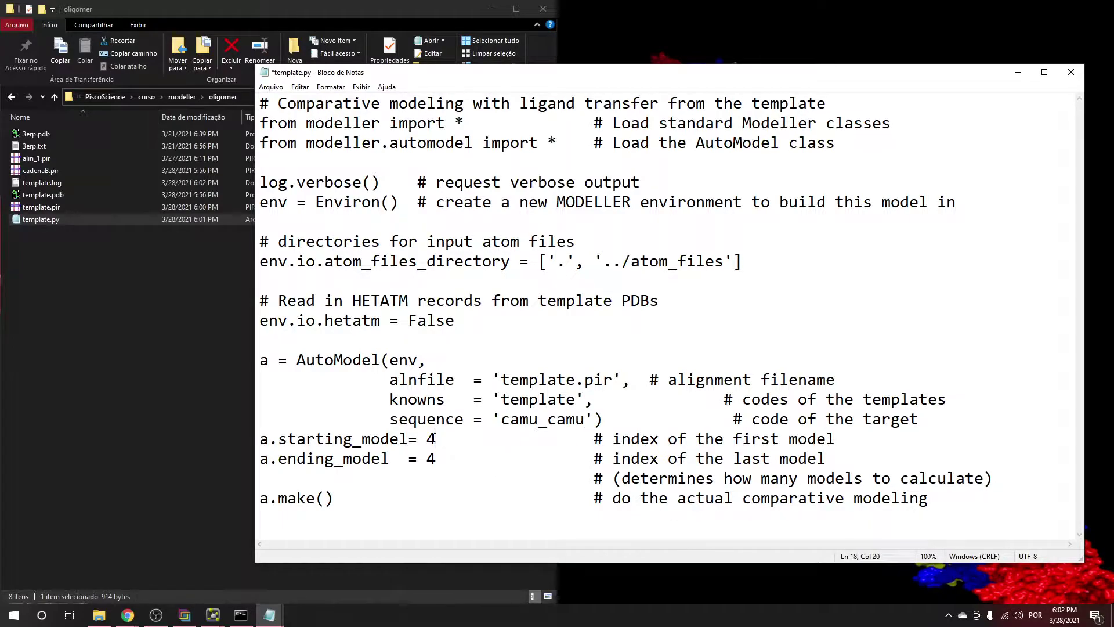
pyautogui.press('BackSpace')
pyautogui.write('1')
pyautogui.press('BackSpace')
pyautogui.write('5')
pyautogui.click(271, 86)
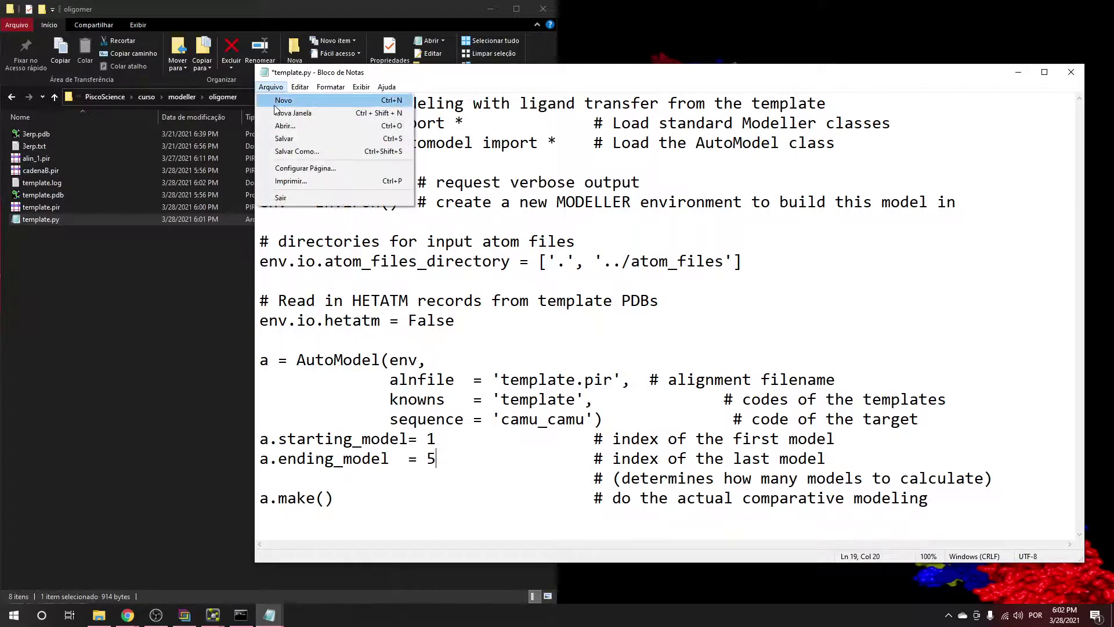
pyautogui.click(283, 138)
# Close template.py and the remaining open Notepad files, including alin_1.pir and template.pir
pyautogui.click(1071, 72)
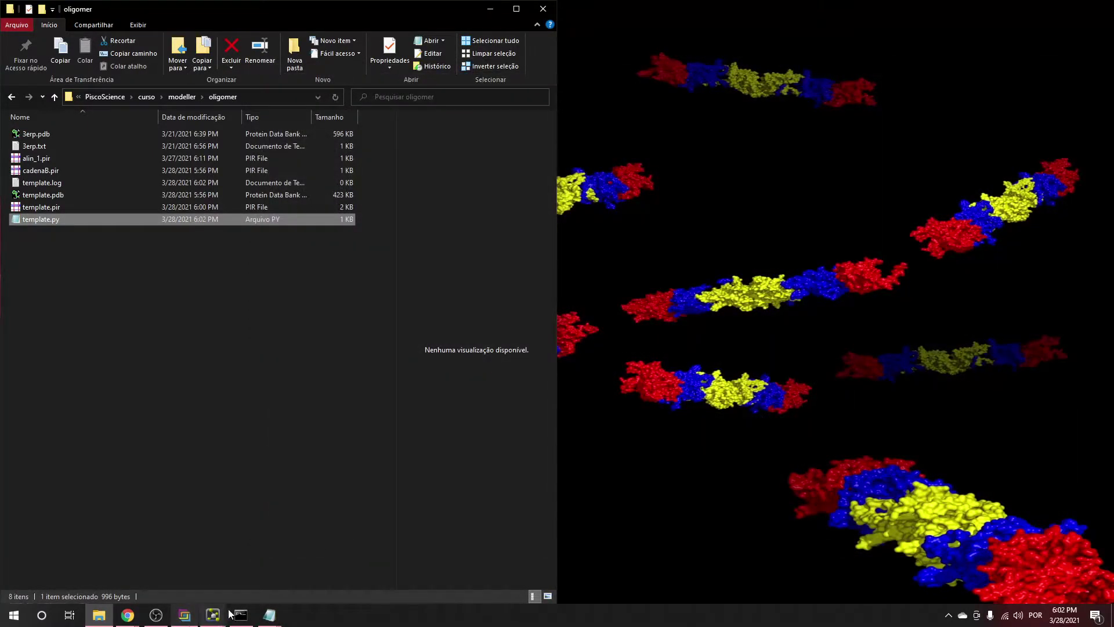
pyautogui.moveTo(269, 614)
pyautogui.click(362, 524)
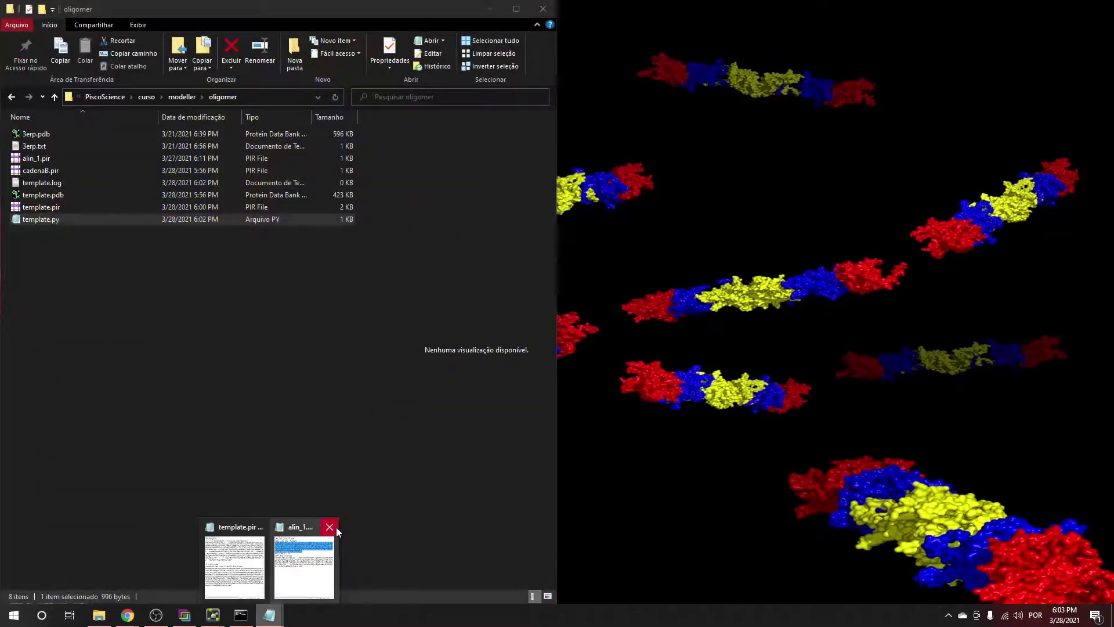
pyautogui.click(337, 527)
pyautogui.click(293, 527)
# Run template.py with mod10.1 again in the Modeller console and move the console clear of the file list
pyautogui.click(252, 617)
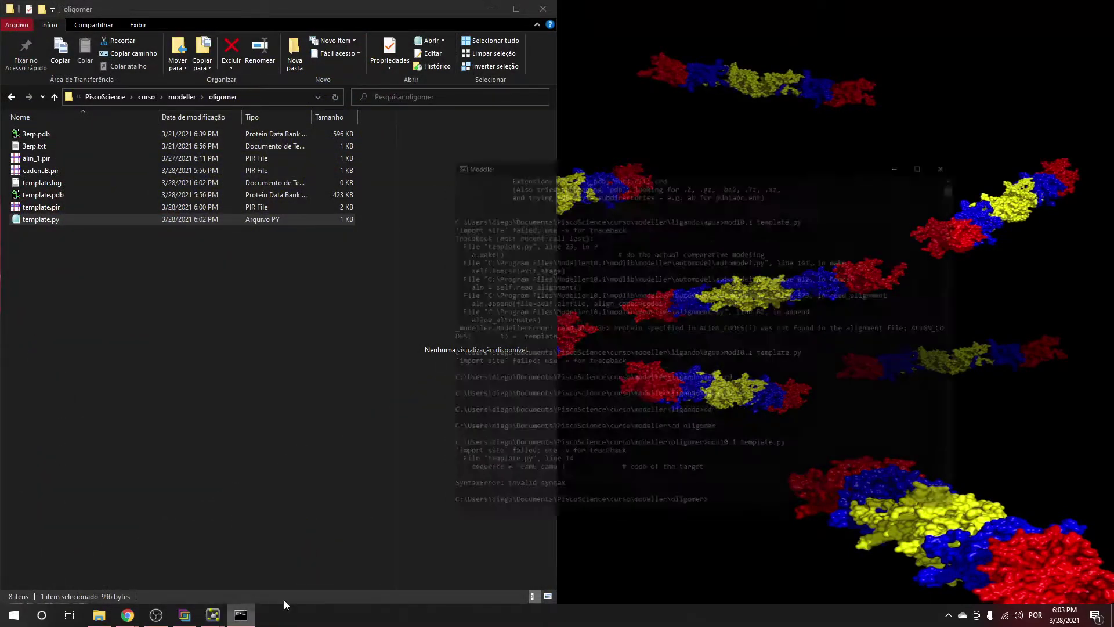
pyautogui.press('Up')
pyautogui.press('Return')
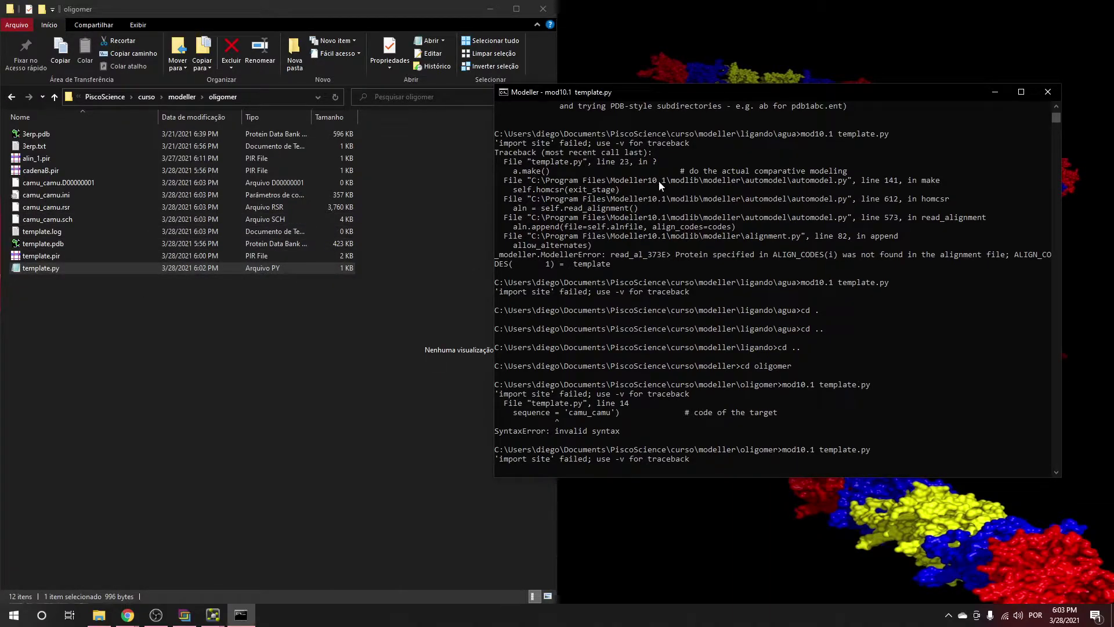
pyautogui.moveTo(795, 133); pyautogui.dragTo(795, 115)
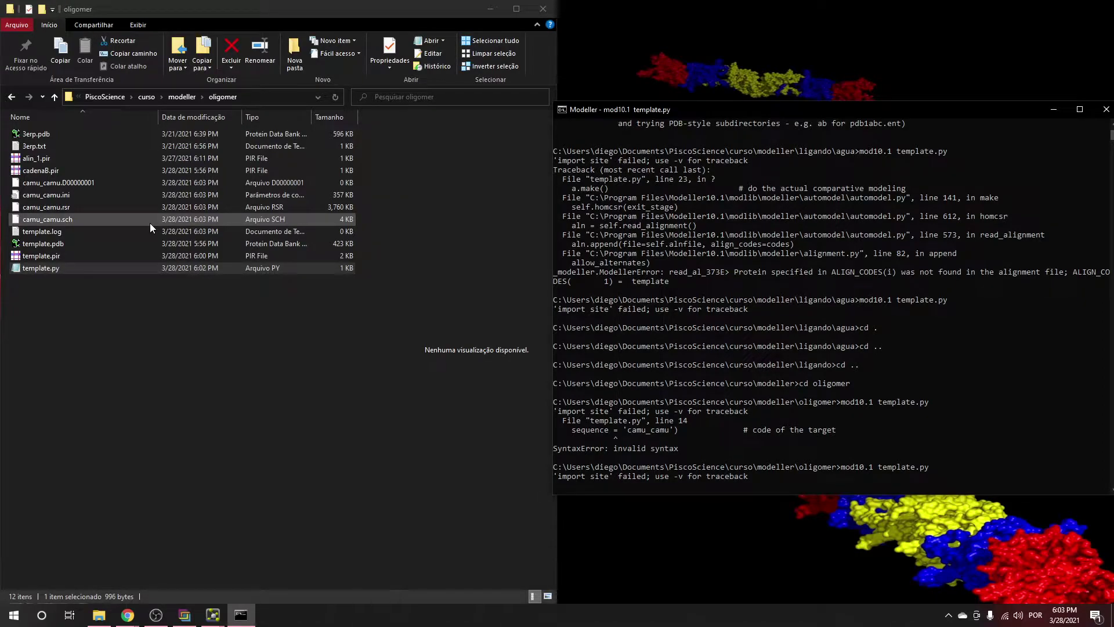
# Open camu_camu.B99990001.pdb from the oligomer folder in a maximized PyMOL window and rotate the structure
pyautogui.click(82, 184)
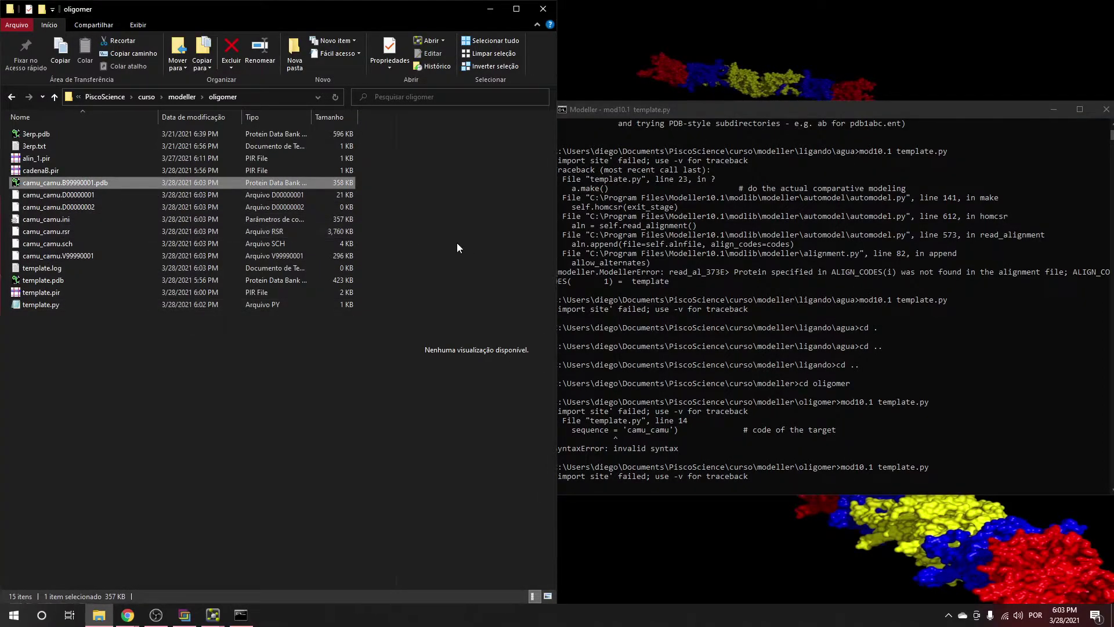
pyautogui.moveTo(533, 284); pyautogui.dragTo(593, 279)
pyautogui.click(766, 82)
pyautogui.moveTo(508, 287); pyautogui.dragTo(500, 429)
pyautogui.moveTo(467, 346); pyautogui.dragTo(465, 377)
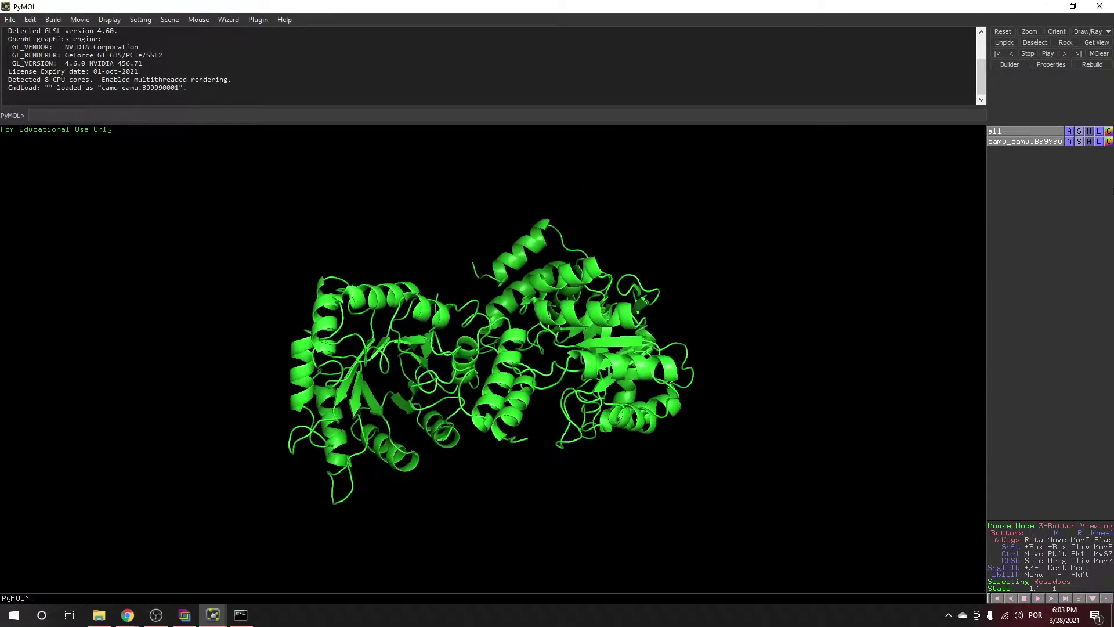
# Color the camu_camu.B99990001 model by chain
pyautogui.click(1108, 141)
pyautogui.moveTo(1093, 186)
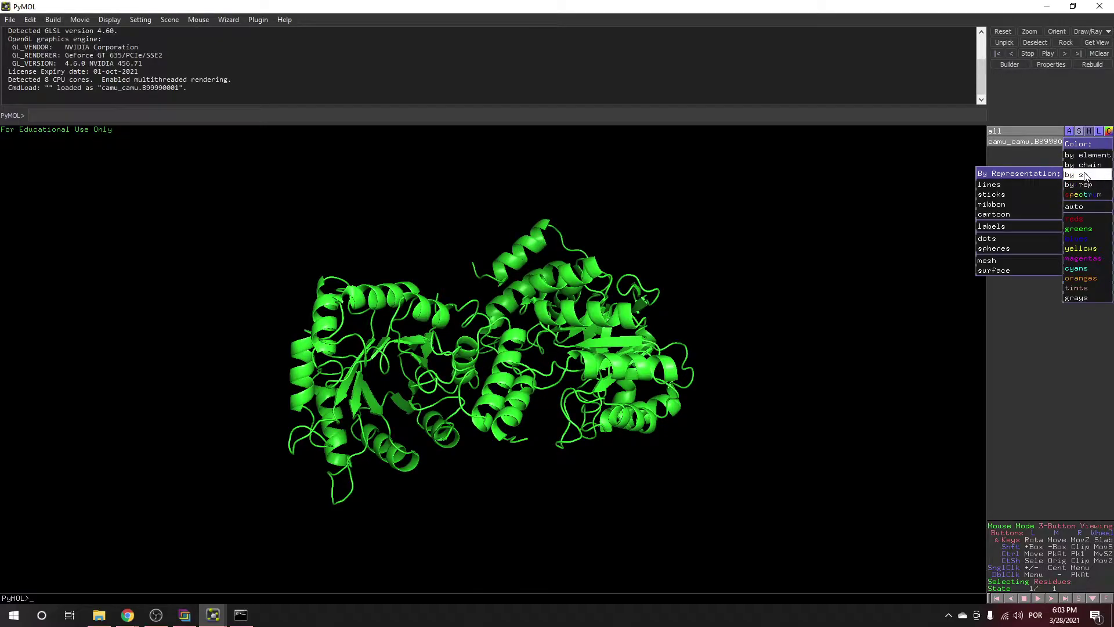
pyautogui.click(1038, 172)
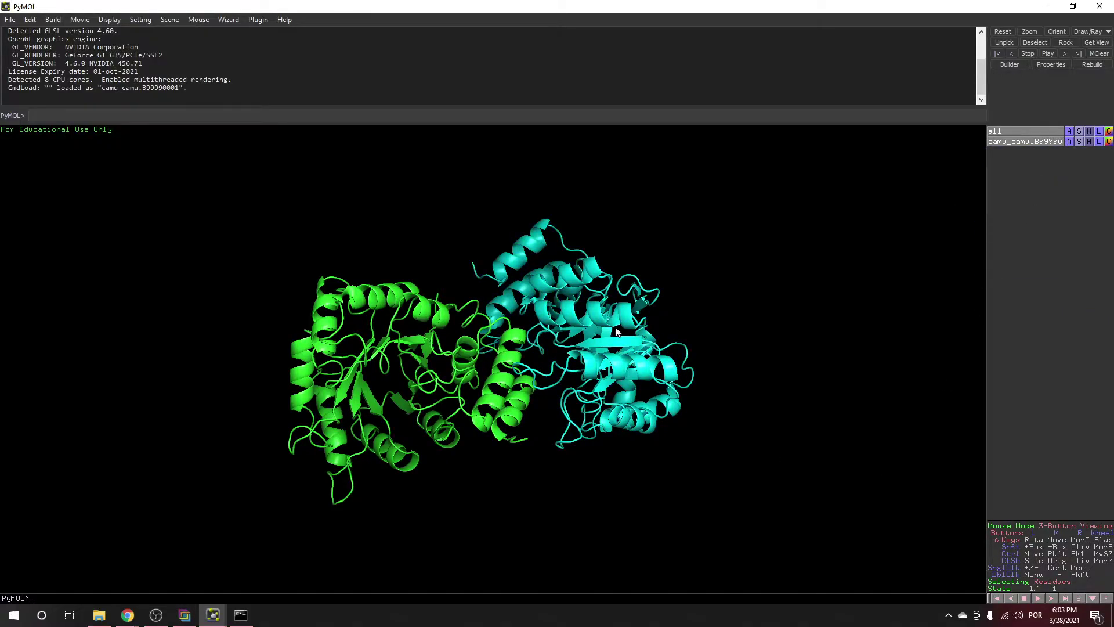
# Display the model's amino acid sequence and examine chain A of the dimer up close
pyautogui.click(1077, 598)
pyautogui.moveTo(280, 151); pyautogui.dragTo(137, 180)
pyautogui.moveTo(432, 446); pyautogui.dragTo(464, 249)
pyautogui.middleClick(464, 250)
pyautogui.moveTo(575, 357); pyautogui.dragTo(503, 491, button='right')
pyautogui.moveTo(503, 490); pyautogui.dragTo(536, 334)
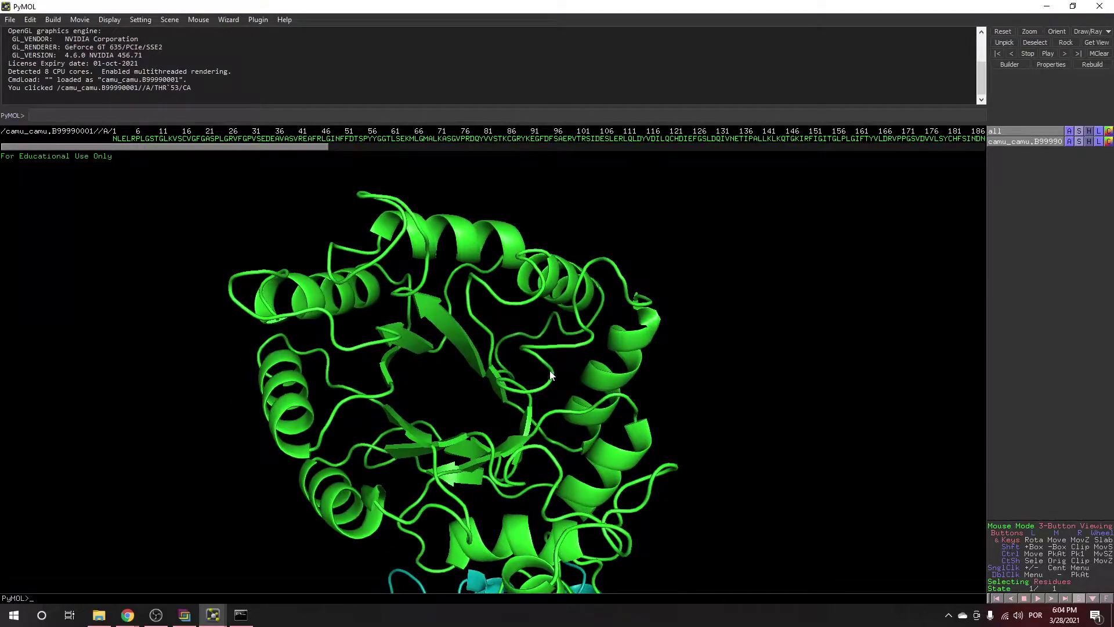
pyautogui.moveTo(481, 404); pyautogui.dragTo(541, 340)
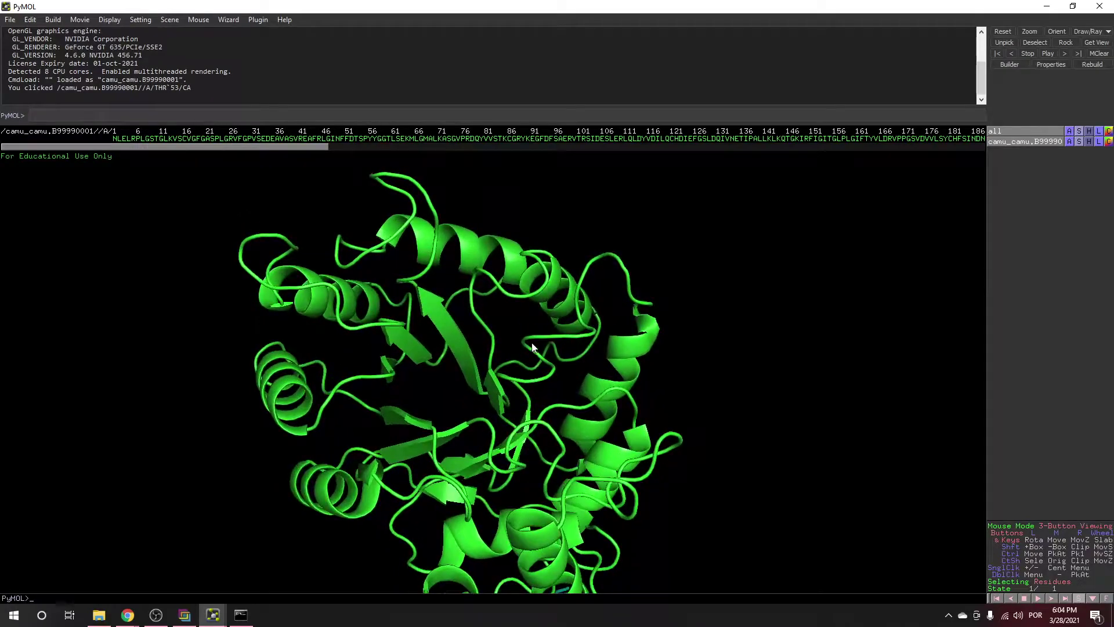
# Load the camu_camu.B99990001 model from the ligando folder into the same PyMOL session
pyautogui.click(100, 615)
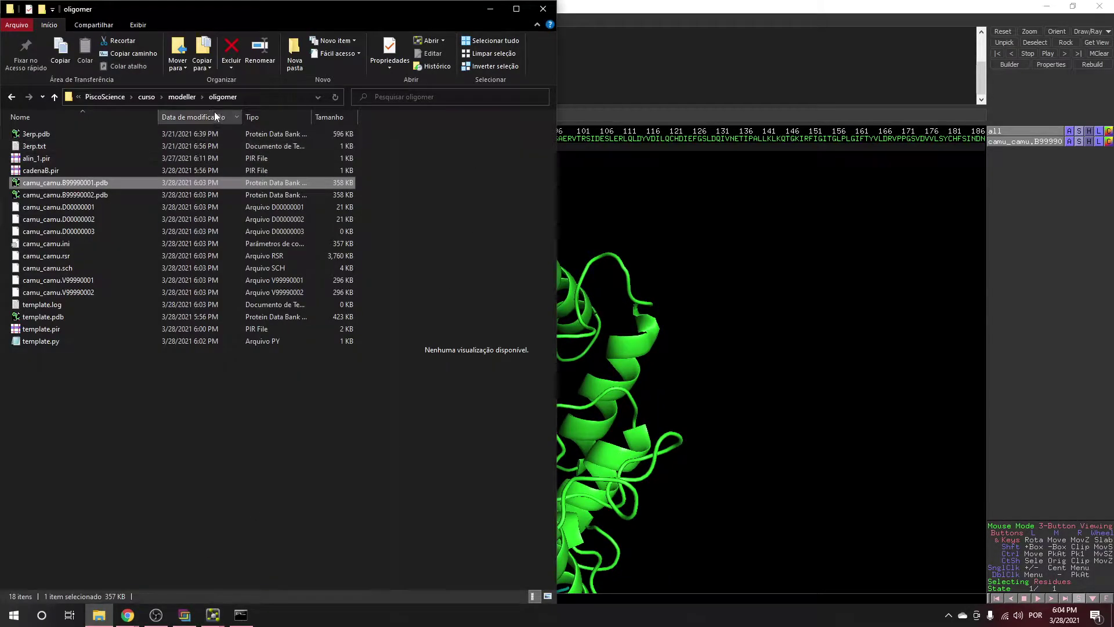
pyautogui.click(186, 100)
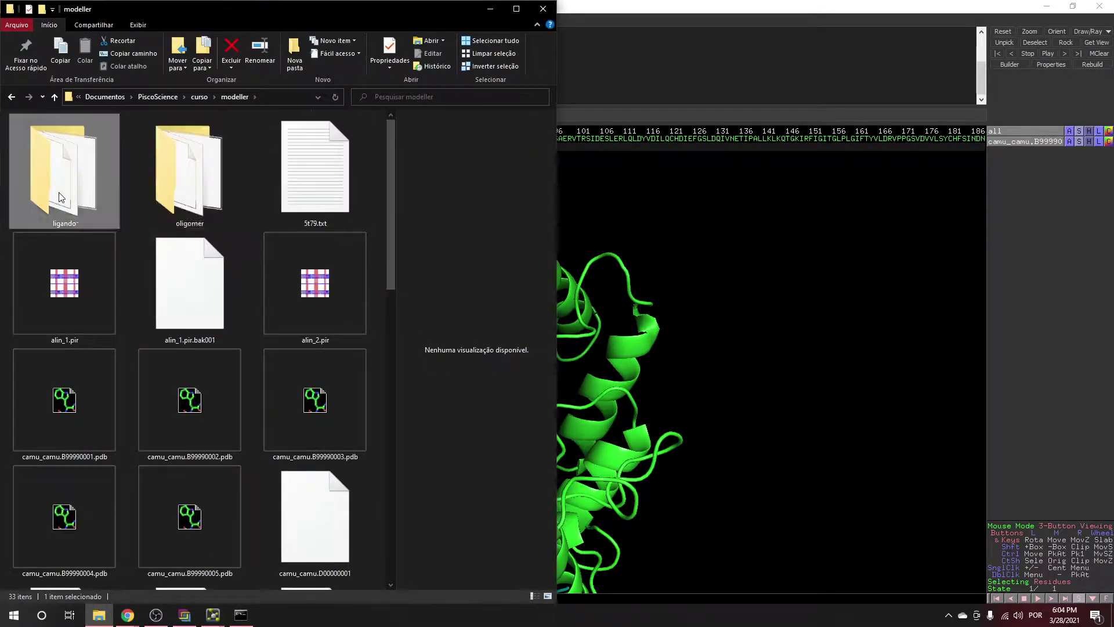
pyautogui.doubleClick(45, 157)
pyautogui.moveTo(48, 158); pyautogui.dragTo(945, 302)
pyautogui.click(718, 224)
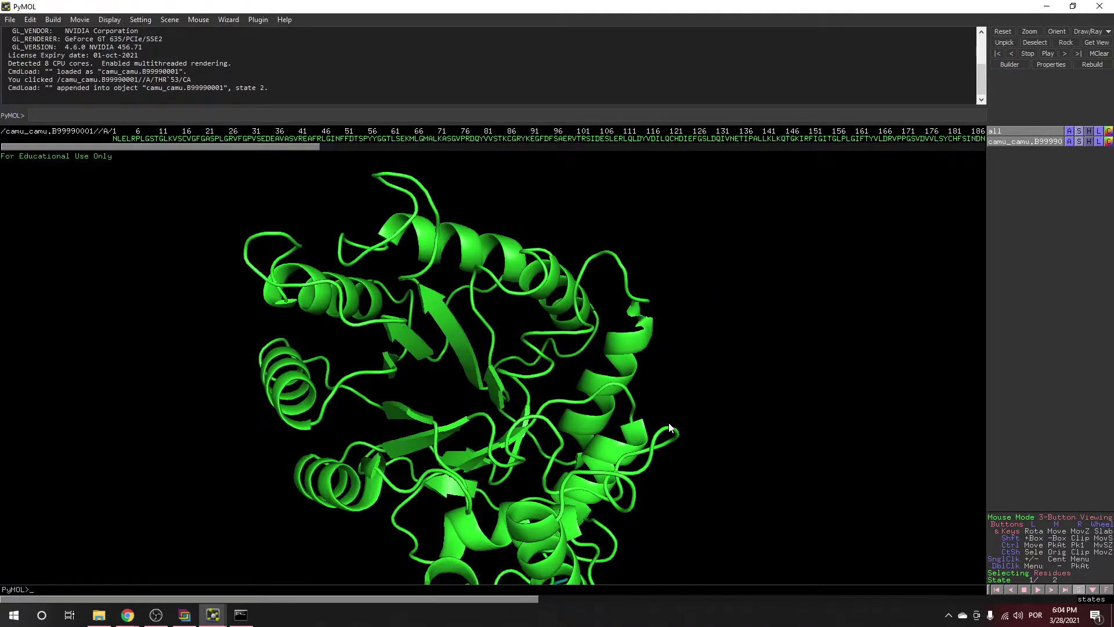
pyautogui.moveTo(669, 427); pyautogui.dragTo(602, 290, button='right')
pyautogui.click(1068, 142)
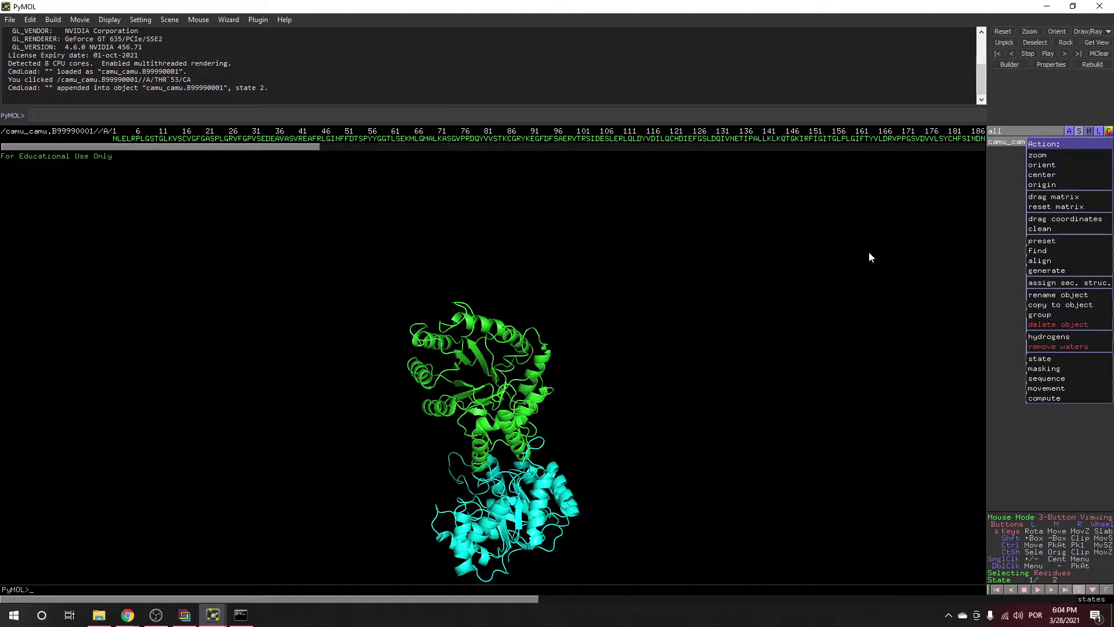
pyautogui.moveTo(1028, 267)
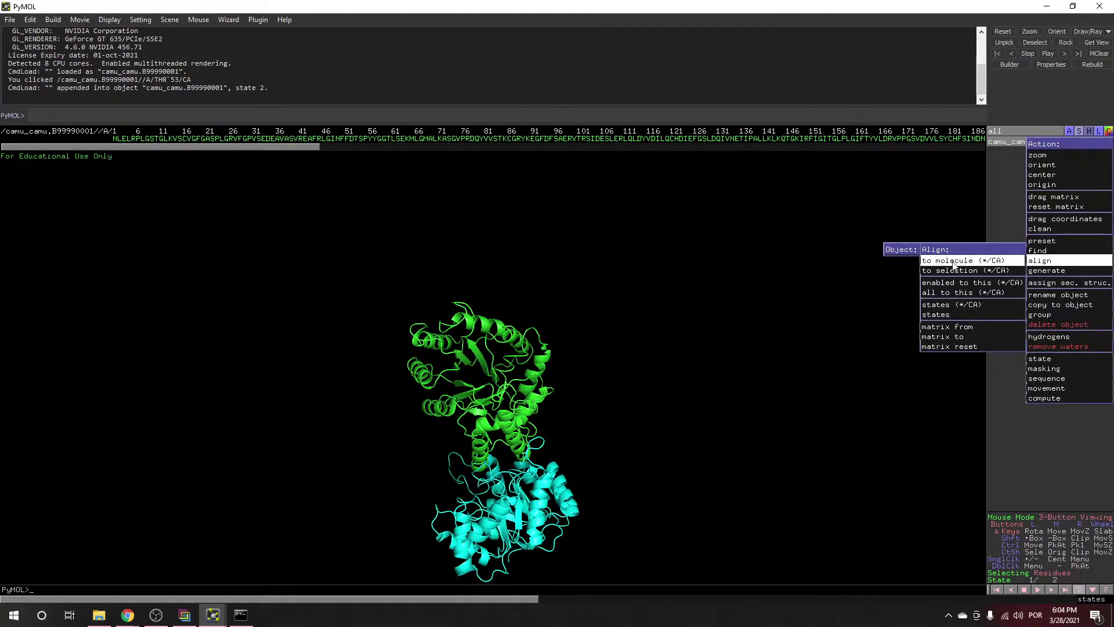
pyautogui.click(776, 248)
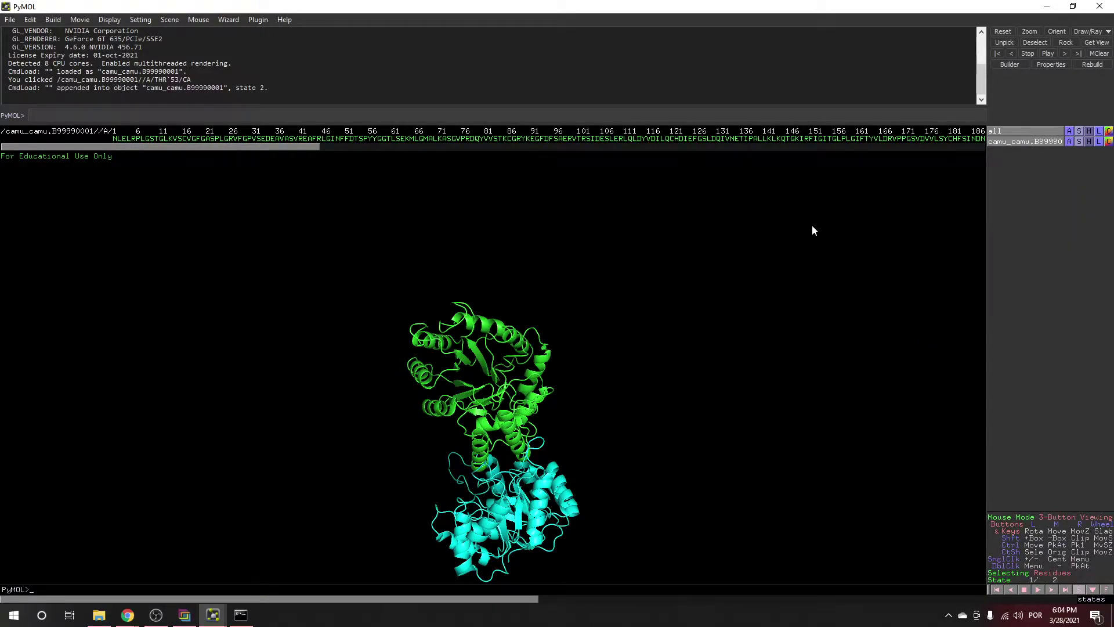
pyautogui.moveTo(525, 447); pyautogui.dragTo(519, 441)
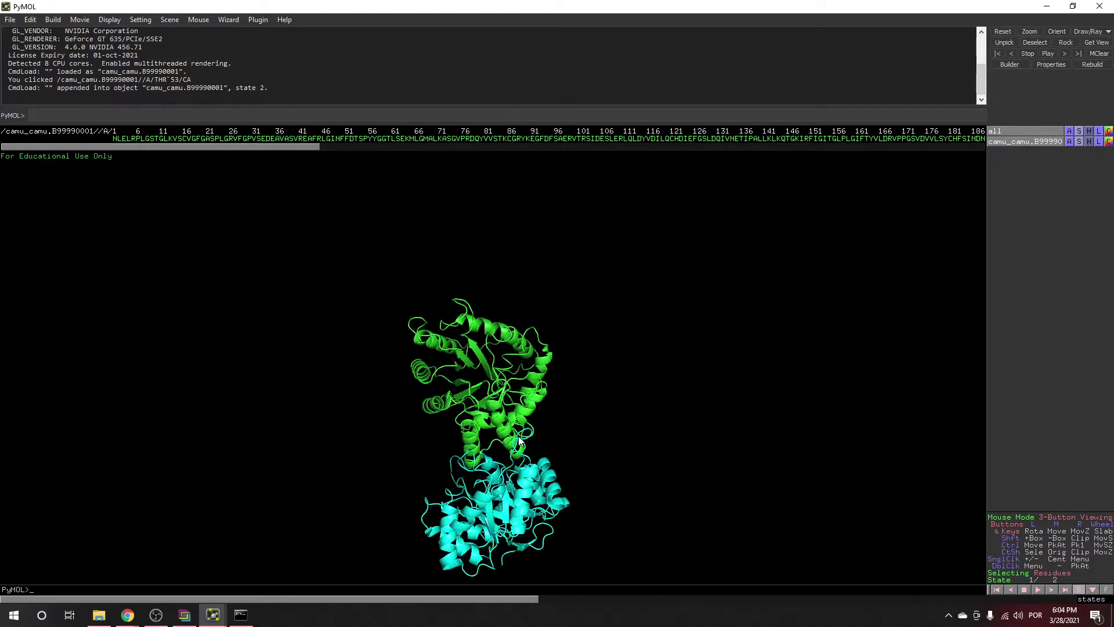
# Close the current PyMOL session and open camu_camu.B99990001.pdb from the oligomer folder in a new PyMOL window beside the file list
pyautogui.click(1100, 6)
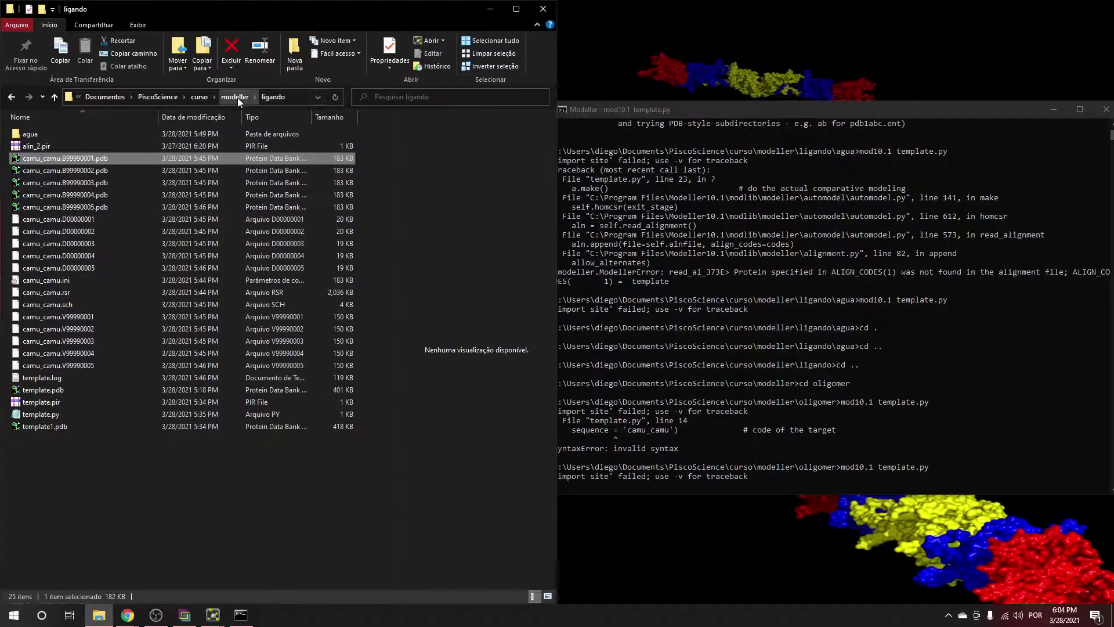
pyautogui.click(238, 98)
pyautogui.doubleClick(179, 197)
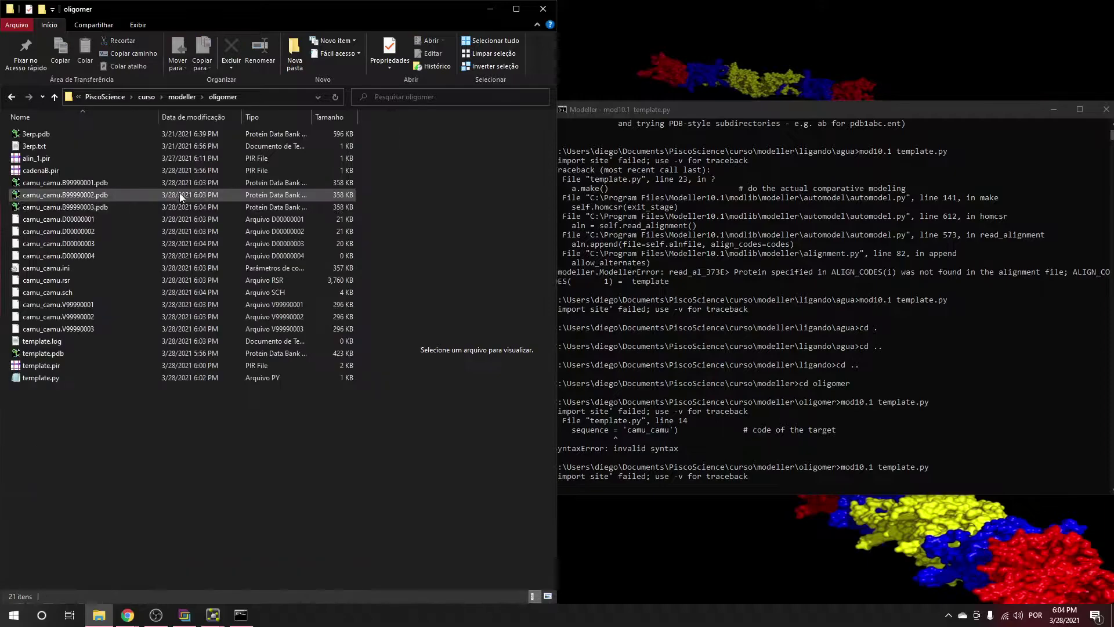
pyautogui.click(60, 183)
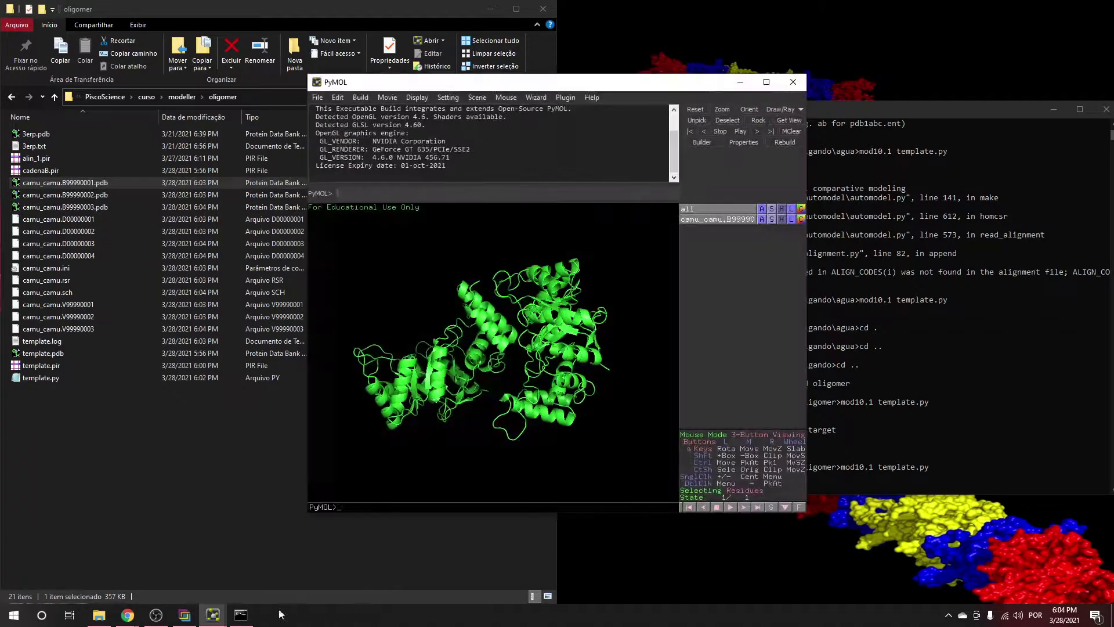
pyautogui.moveTo(223, 615)
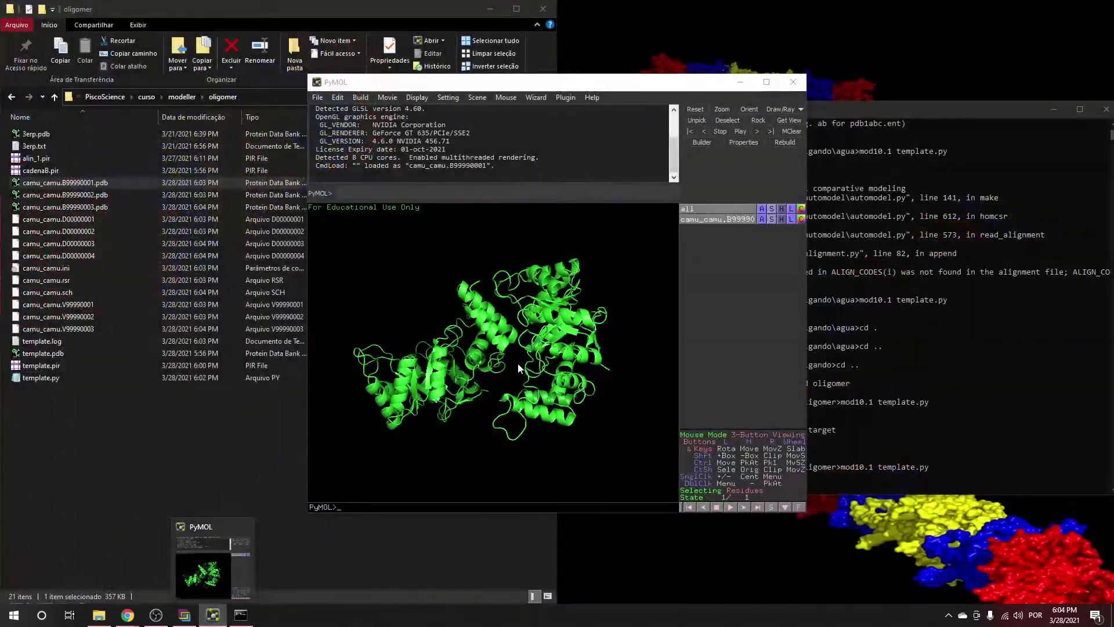
pyautogui.moveTo(490, 351); pyautogui.dragTo(511, 363)
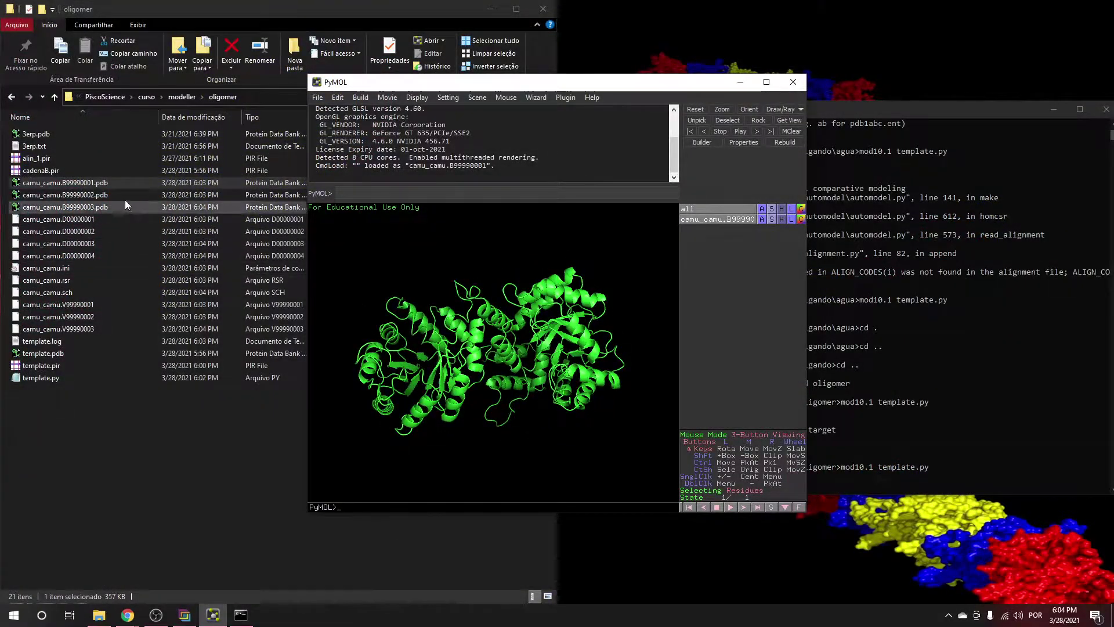
pyautogui.moveTo(569, 89); pyautogui.dragTo(744, 98)
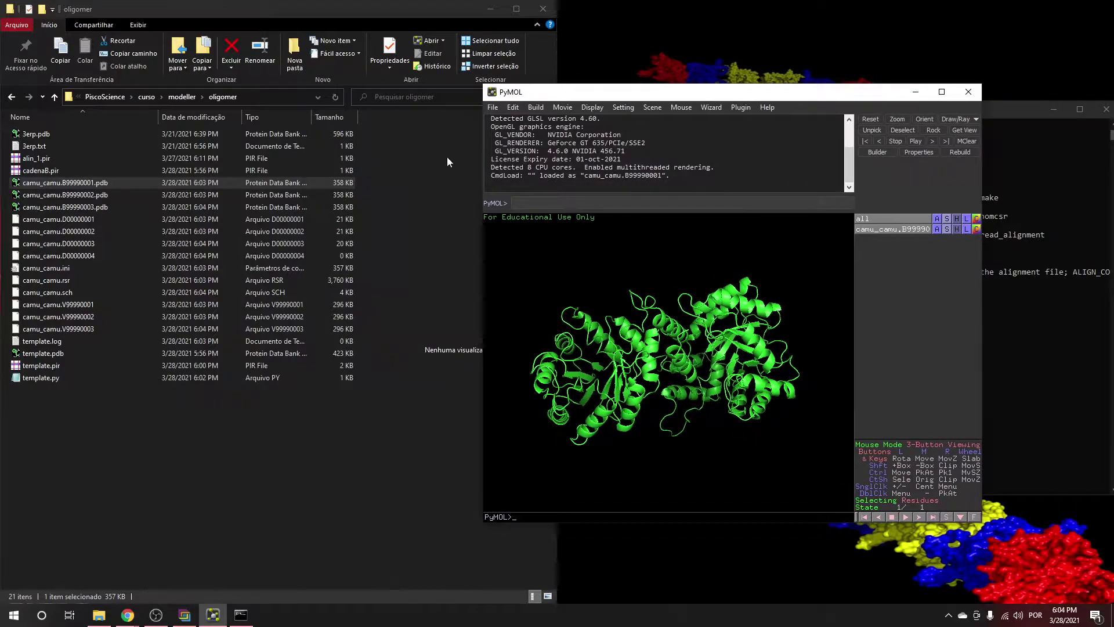
# Load camu_camu.B99990005.pdb from the ligando folder into the open PyMOL session and maximize its window
pyautogui.click(180, 96)
pyautogui.doubleClick(72, 168)
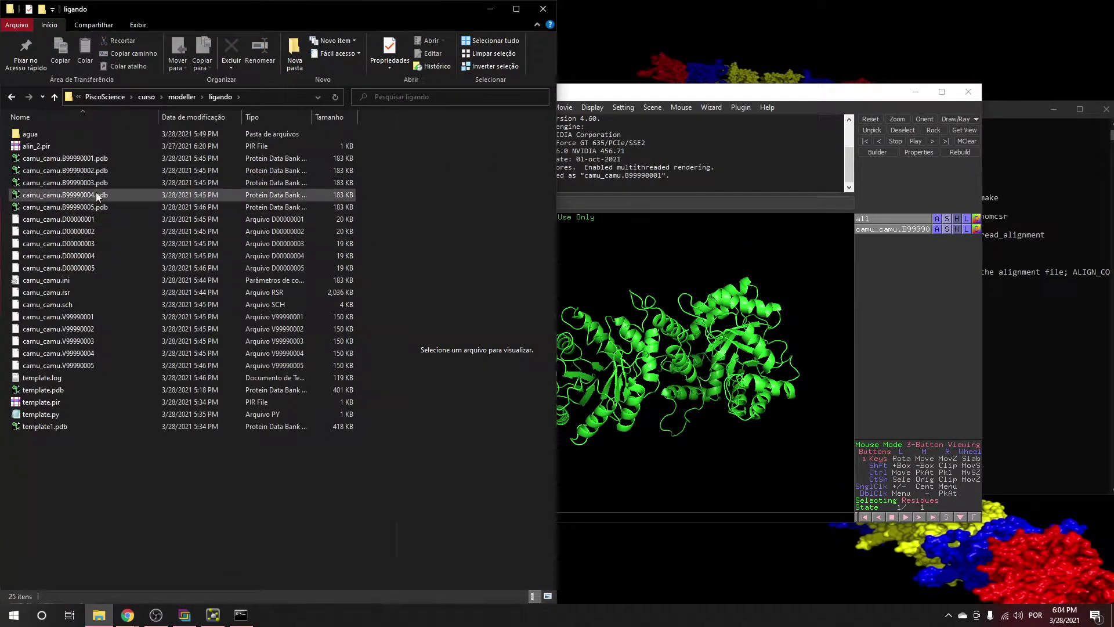
pyautogui.moveTo(86, 210); pyautogui.dragTo(725, 419)
pyautogui.click(942, 92)
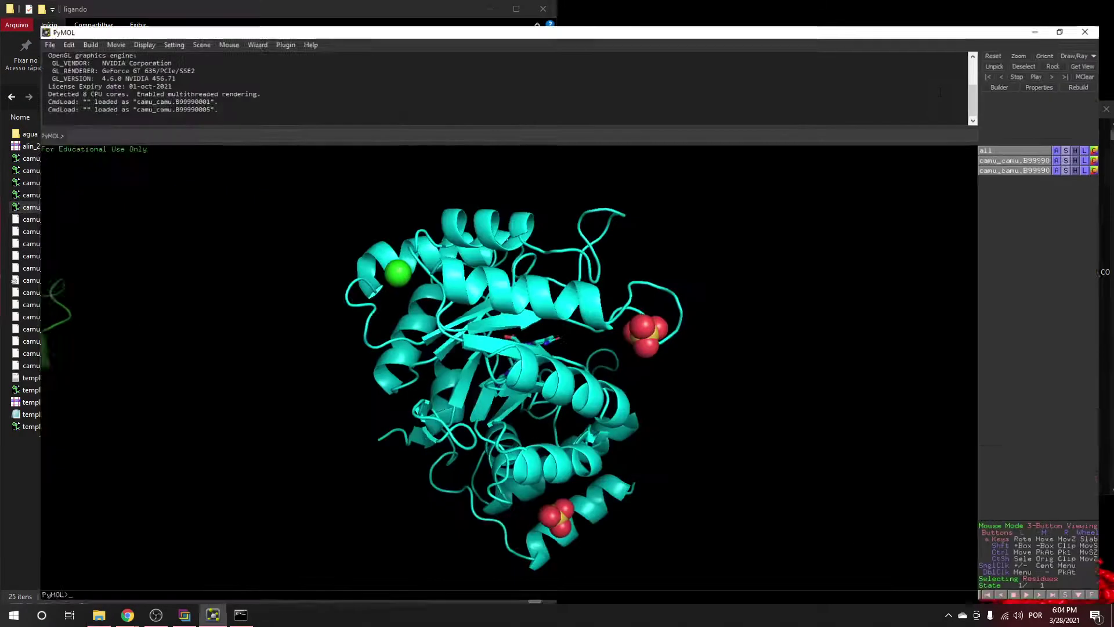
pyautogui.click(1069, 152)
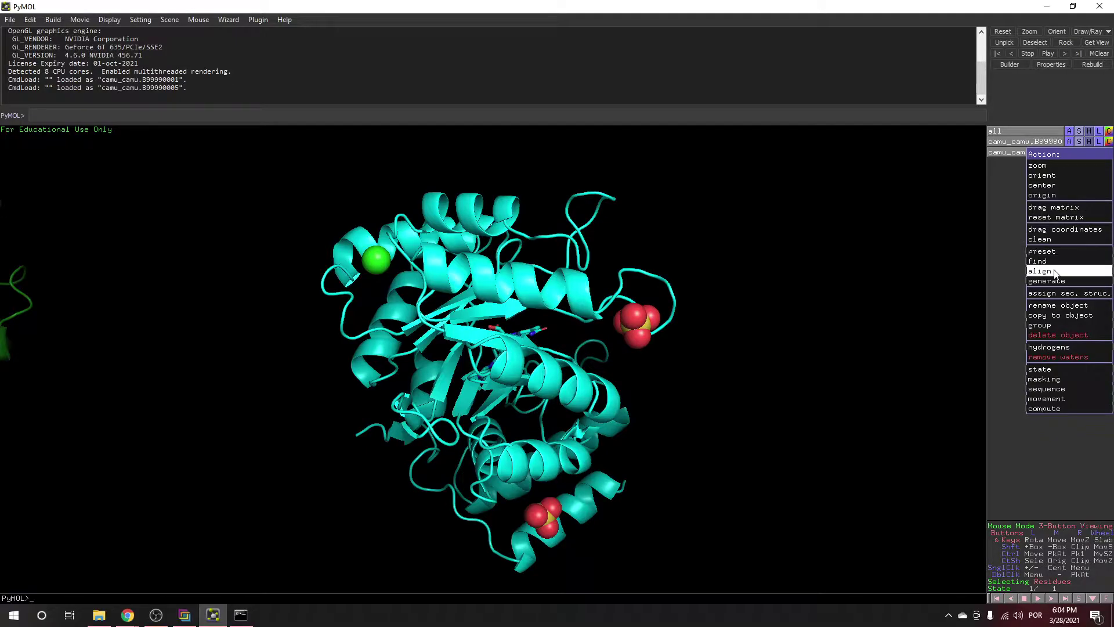
pyautogui.moveTo(1039, 270)
pyautogui.moveTo(944, 273)
pyautogui.click(886, 269)
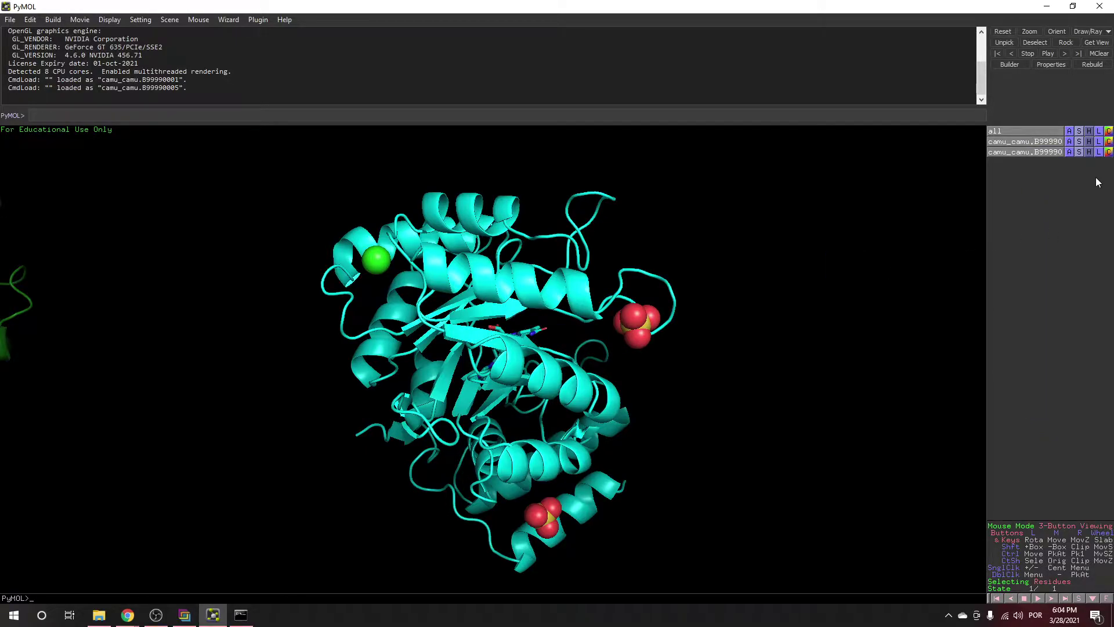
# Align camu_camu.B99990005 to the camu_camu.B99990001 molecule on CA atoms and rotate the superposed models
pyautogui.click(1069, 152)
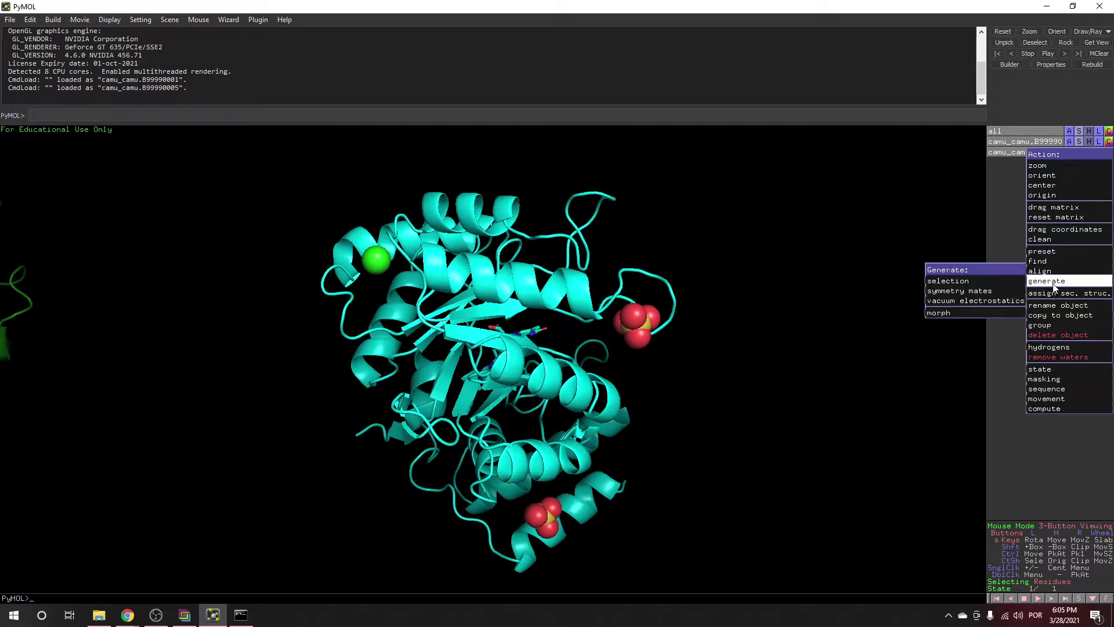
pyautogui.moveTo(1038, 271)
pyautogui.moveTo(957, 279)
pyautogui.click(876, 271)
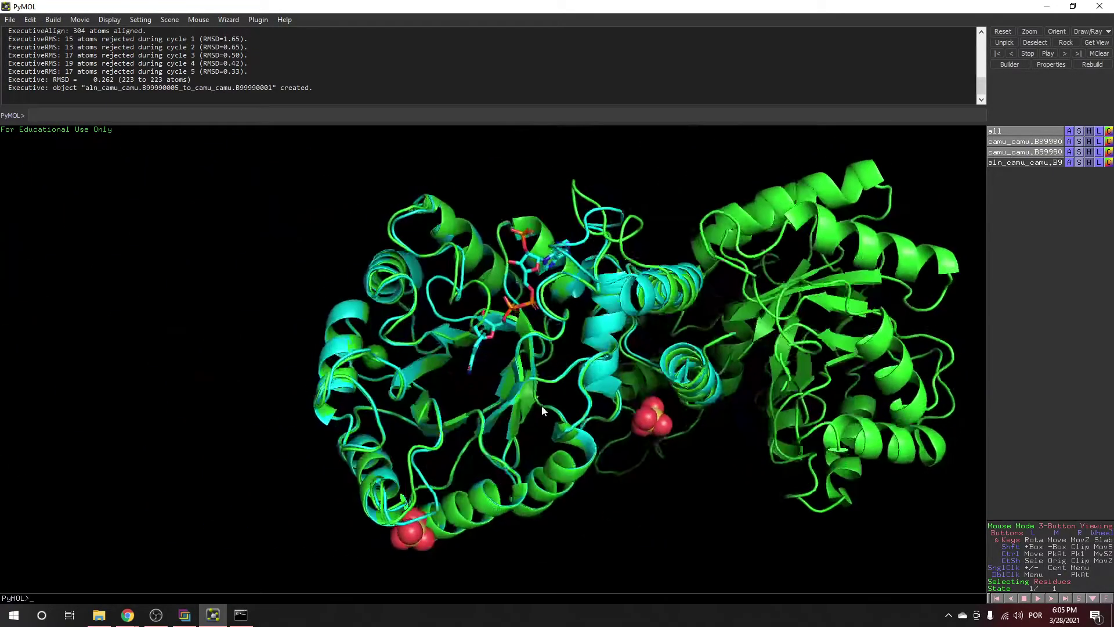
pyautogui.moveTo(497, 439); pyautogui.dragTo(514, 362)
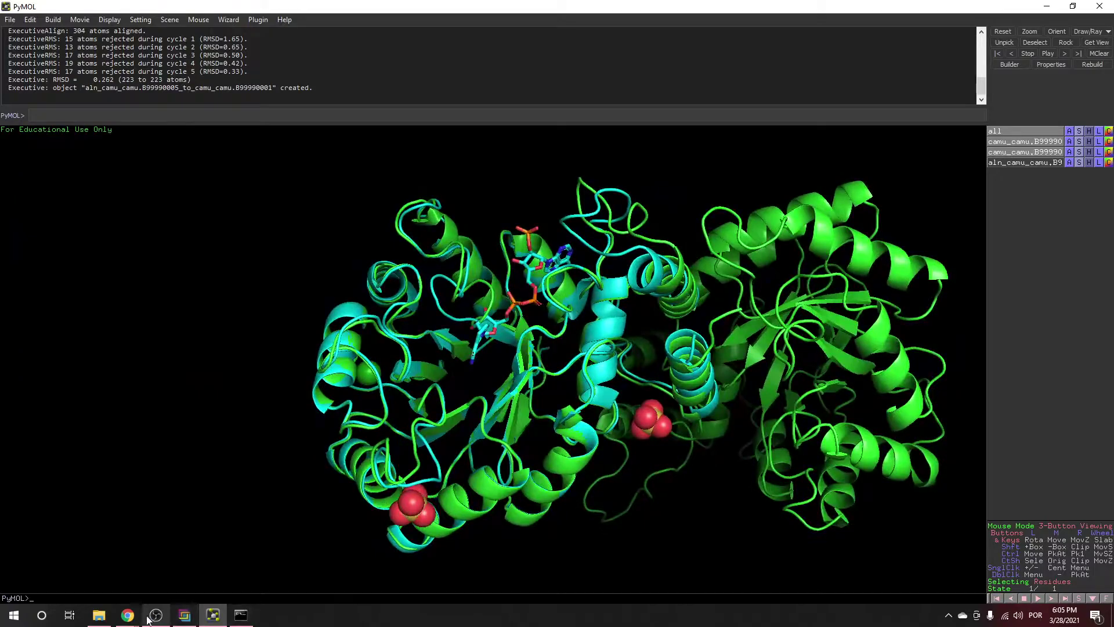
# Switch to the Google Meet call in Chrome, admit the waiting participant and return to PyMOL
pyautogui.moveTo(127, 615)
pyautogui.click(64, 566)
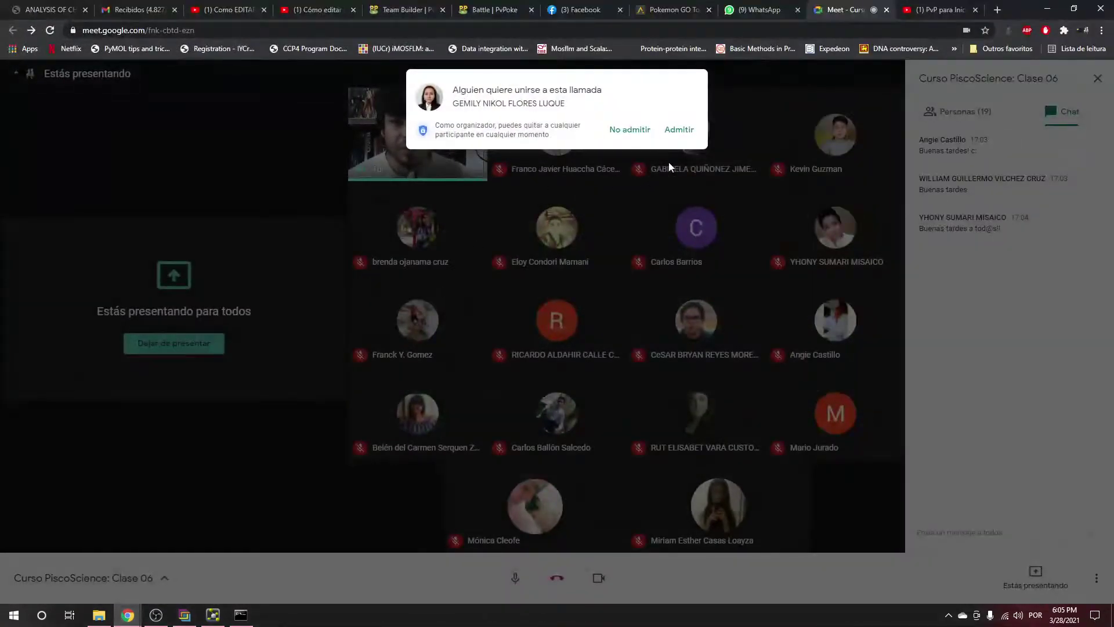
pyautogui.click(680, 130)
pyautogui.hotkey('alt', 'Tab')
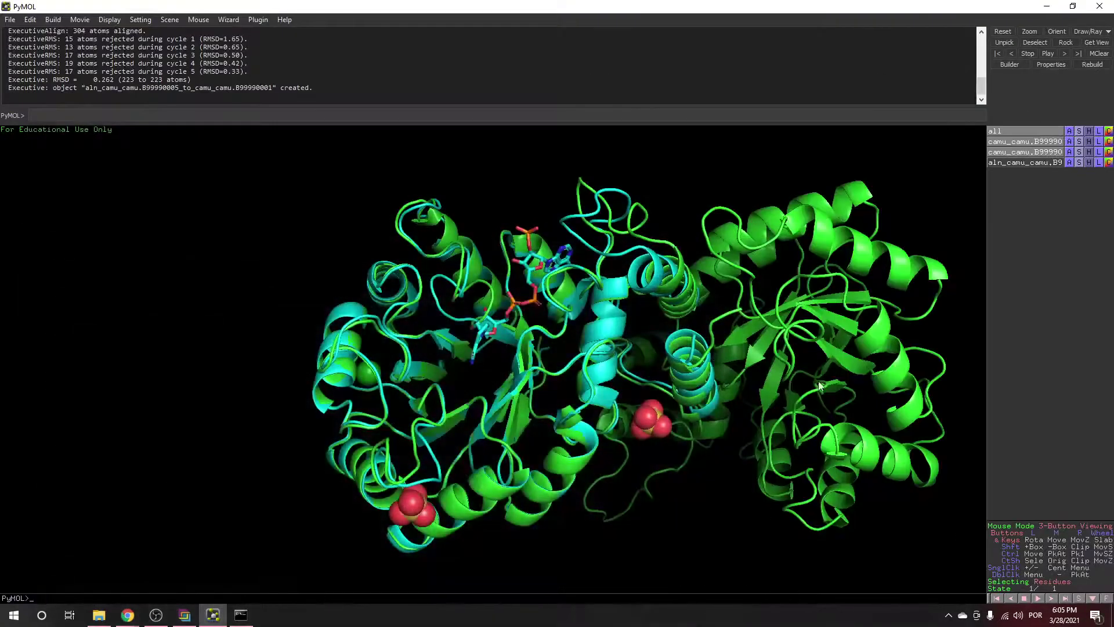
# Examine the ligand binding site up close, comparing the loops of the two superposed models around the ligand from several angles
pyautogui.moveTo(614, 434); pyautogui.dragTo(556, 352, button='right')
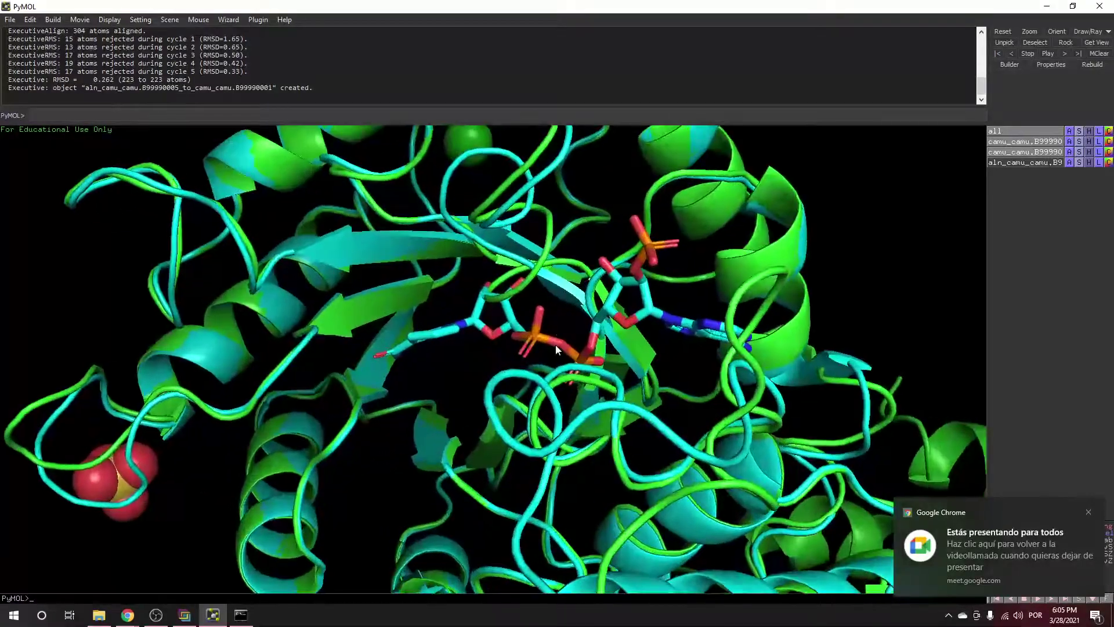
pyautogui.moveTo(550, 245); pyautogui.dragTo(496, 404)
pyautogui.moveTo(496, 405); pyautogui.dragTo(510, 447, button='right')
pyautogui.moveTo(511, 448); pyautogui.dragTo(486, 297)
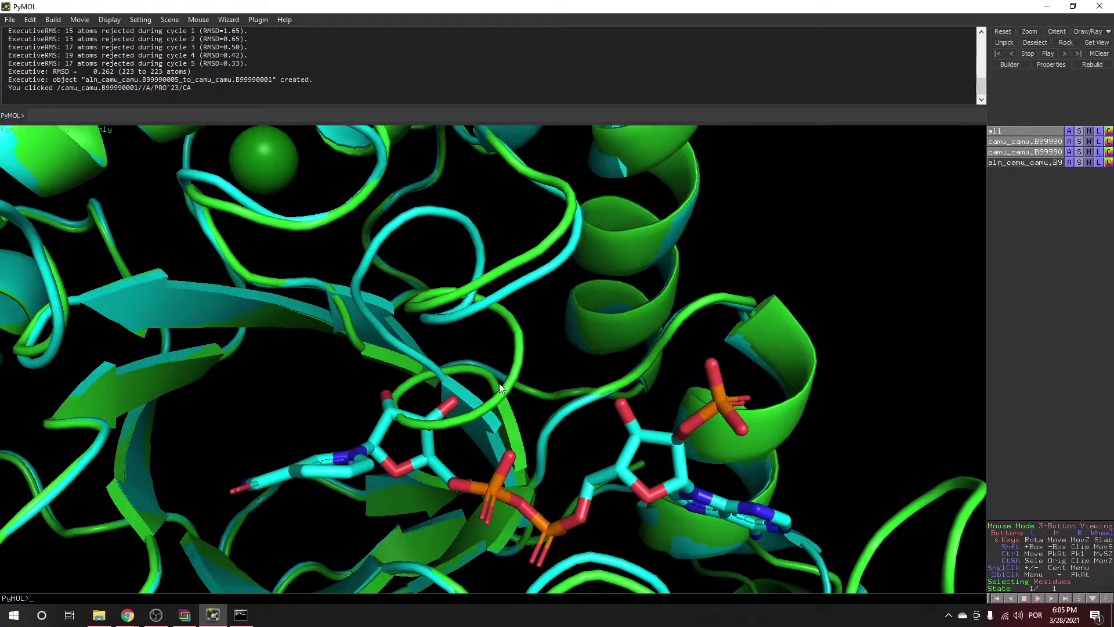
pyautogui.moveTo(500, 387); pyautogui.dragTo(505, 274, button='right')
pyautogui.moveTo(481, 452); pyautogui.dragTo(538, 390)
pyautogui.moveTo(503, 301); pyautogui.dragTo(499, 426, button='right')
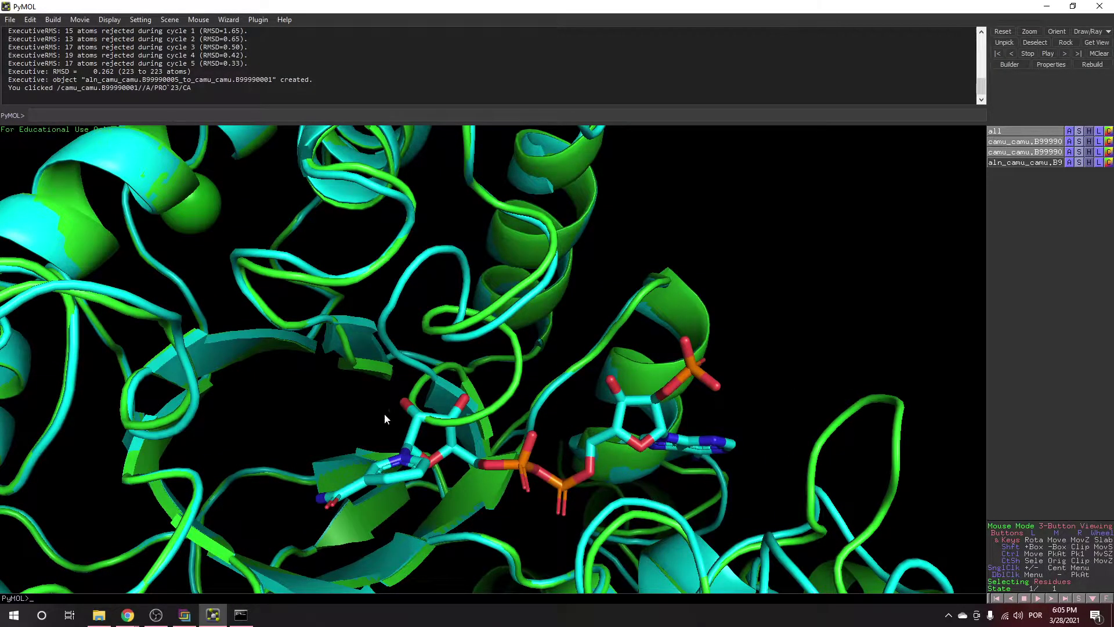
pyautogui.moveTo(442, 363); pyautogui.dragTo(454, 335)
pyautogui.moveTo(498, 412); pyautogui.dragTo(519, 379)
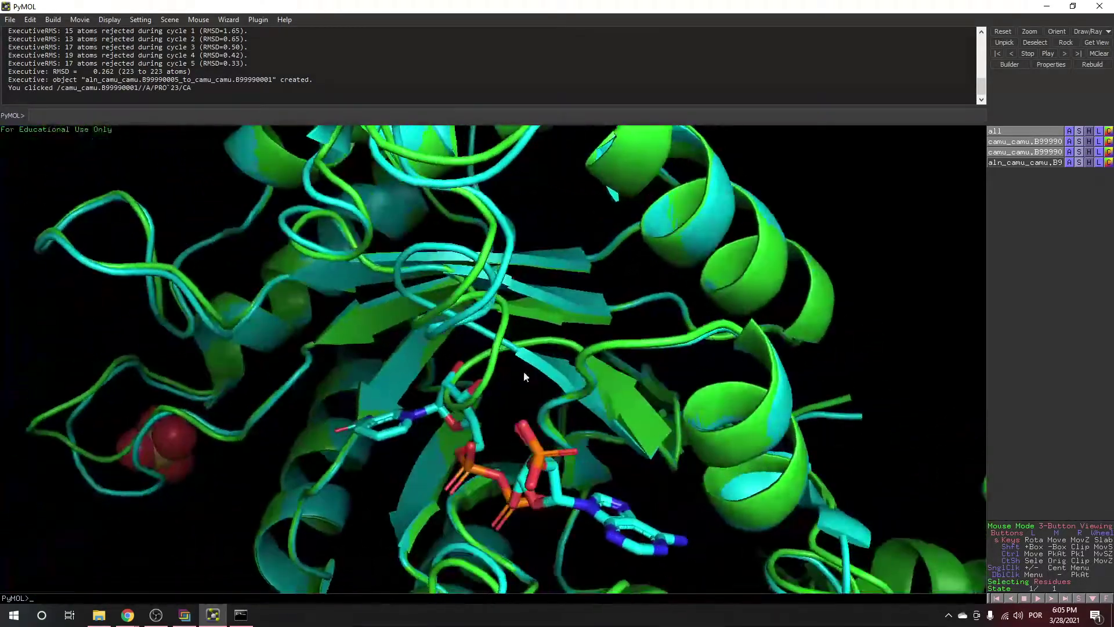
pyautogui.moveTo(437, 386); pyautogui.dragTo(521, 358)
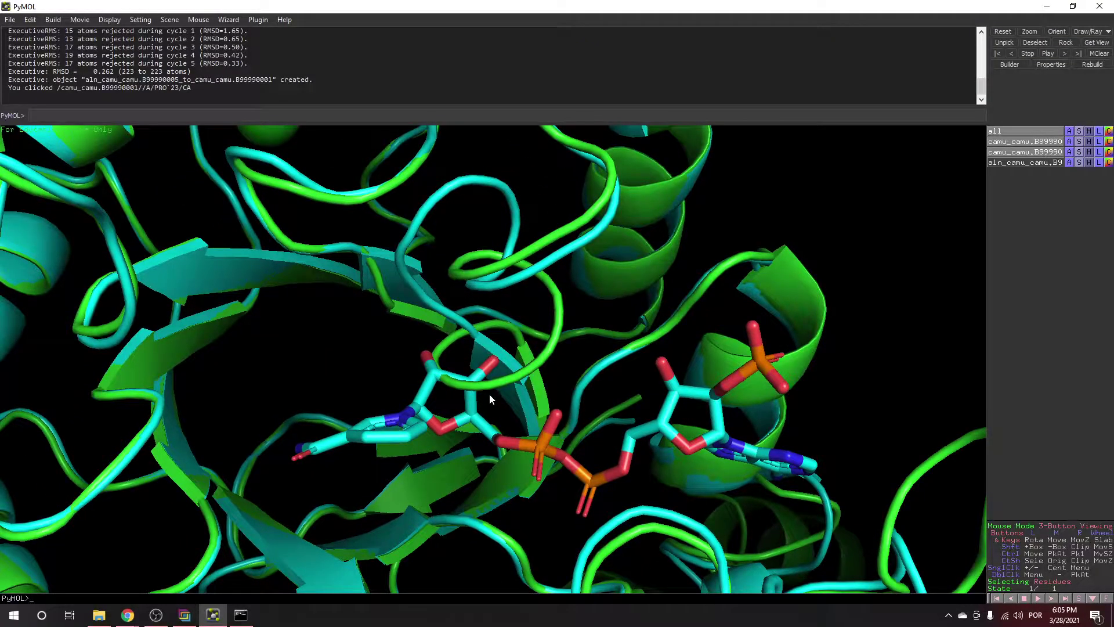
pyautogui.moveTo(597, 372); pyautogui.dragTo(474, 332)
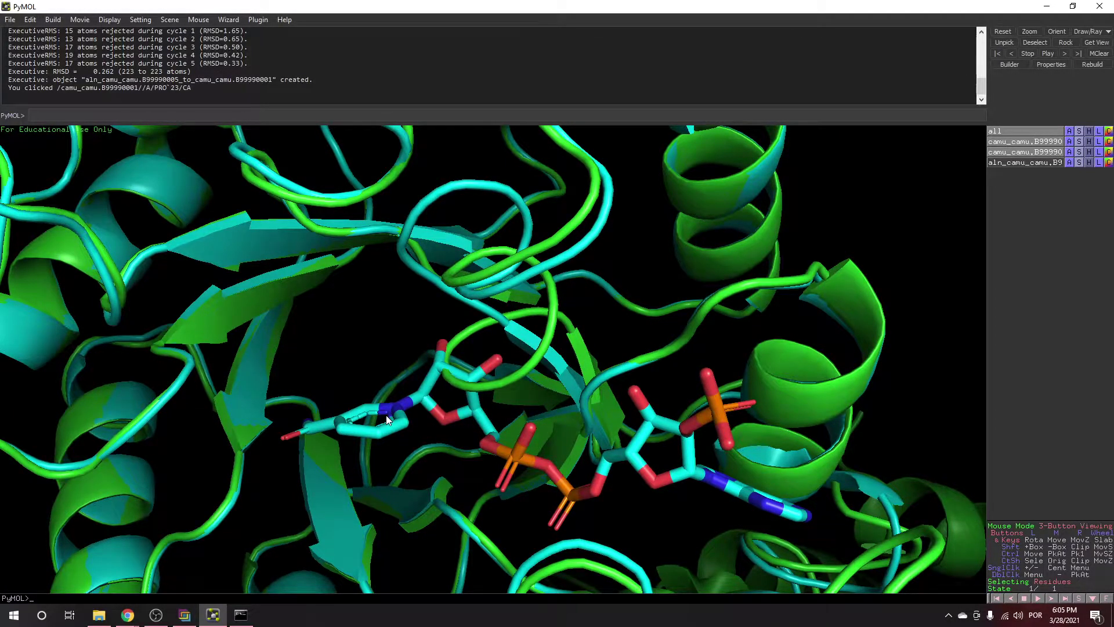
pyautogui.moveTo(385, 416); pyautogui.dragTo(463, 297)
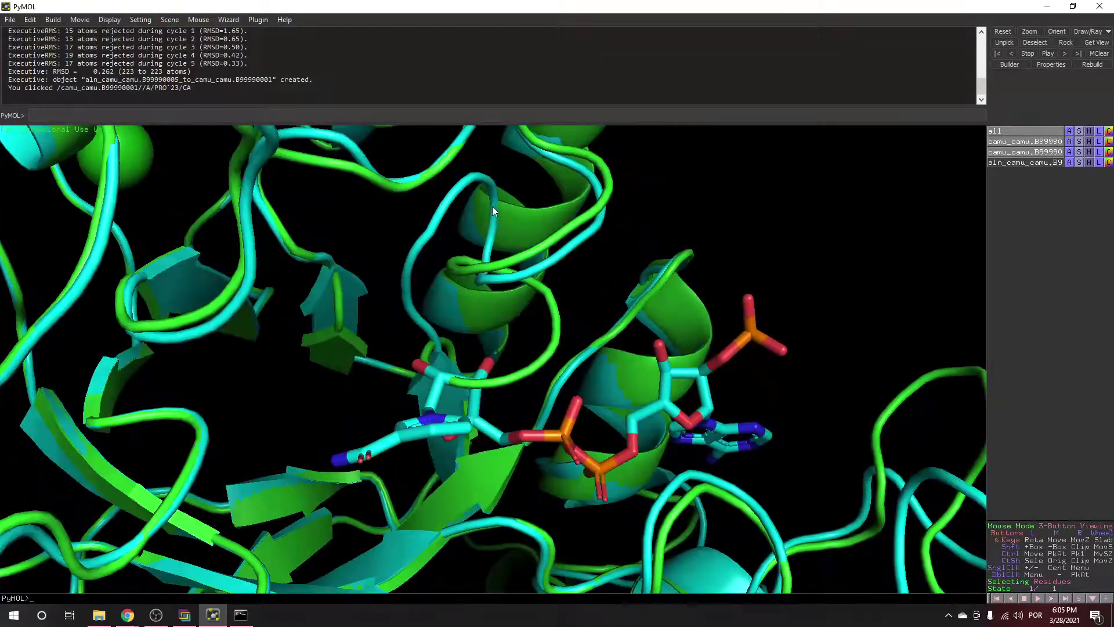
# Hide camu_camu.B99990001 to examine the ligand-bound model alone, then show it again and compare both around the ligand
pyautogui.click(999, 143)
pyautogui.moveTo(685, 359); pyautogui.dragTo(511, 322)
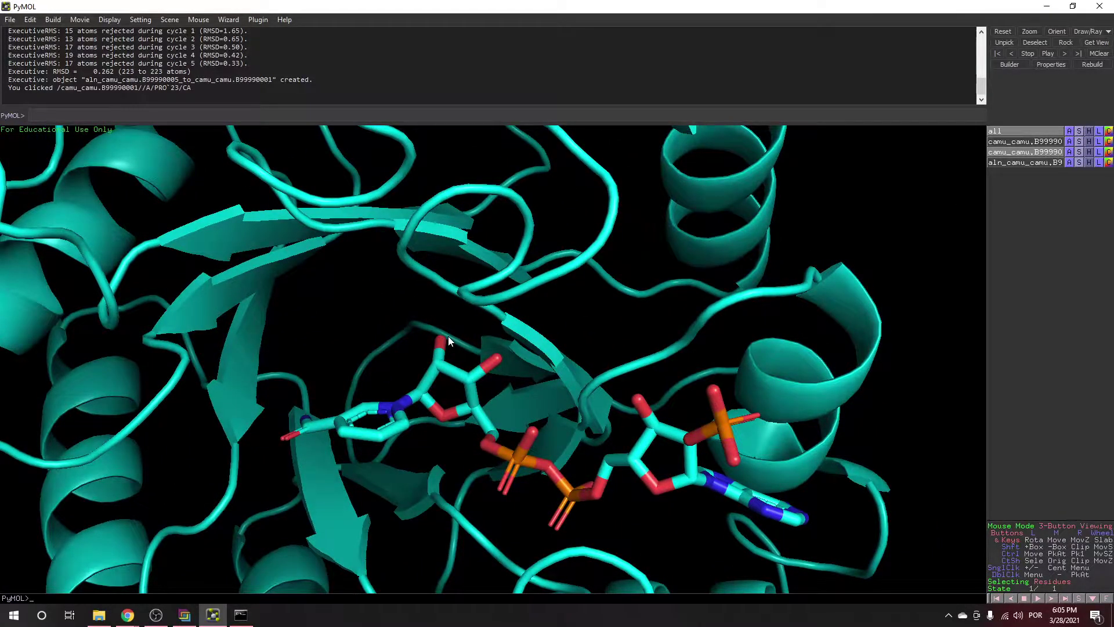
pyautogui.moveTo(448, 336); pyautogui.dragTo(463, 395)
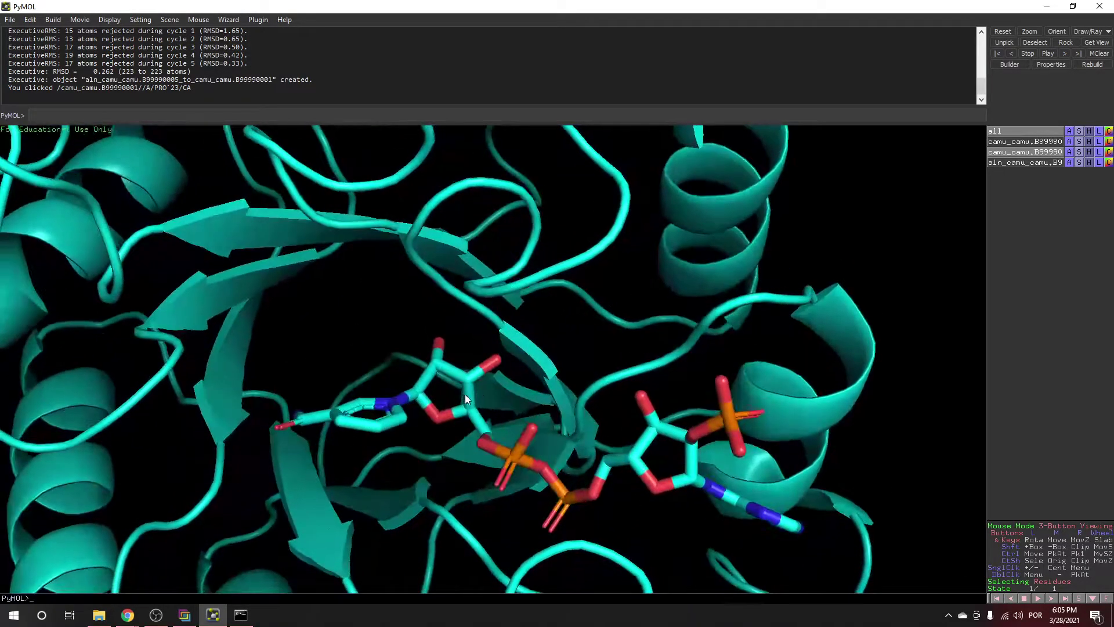
pyautogui.click(1010, 141)
pyautogui.moveTo(667, 371); pyautogui.dragTo(455, 373)
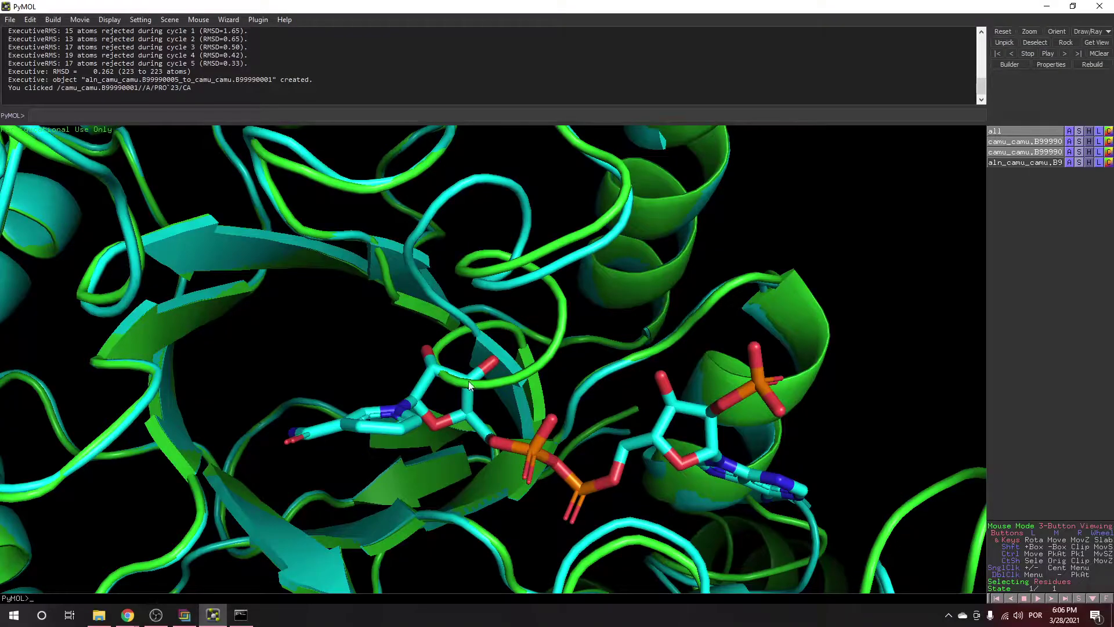
pyautogui.moveTo(586, 391); pyautogui.dragTo(318, 497)
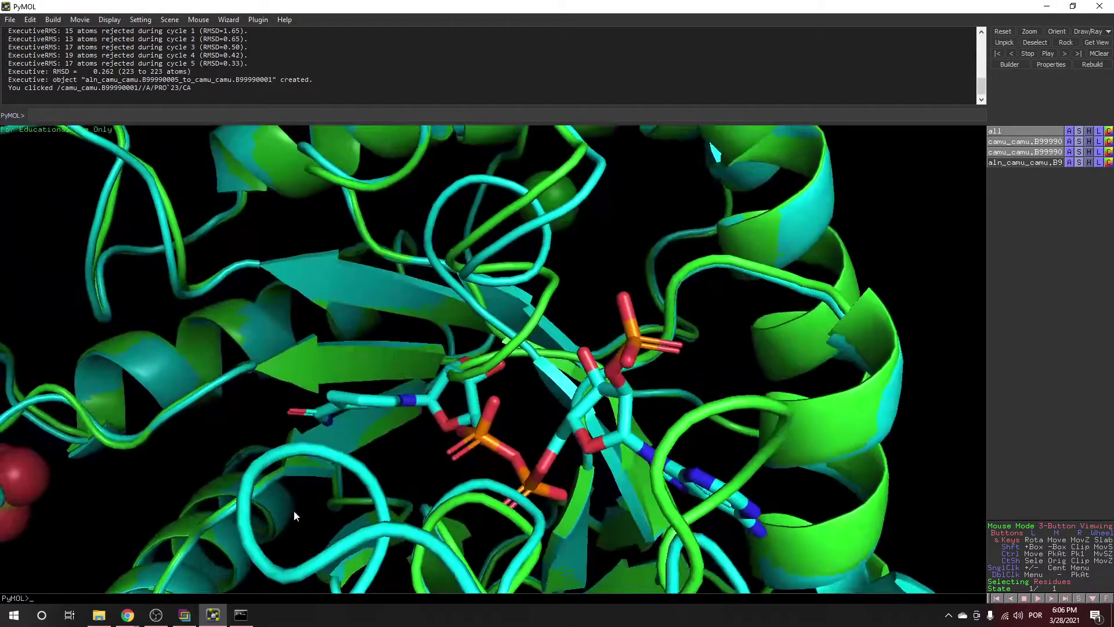
# Check the Google Meet call in Chrome and return to PyMOL
pyautogui.moveTo(129, 606)
pyautogui.click(72, 566)
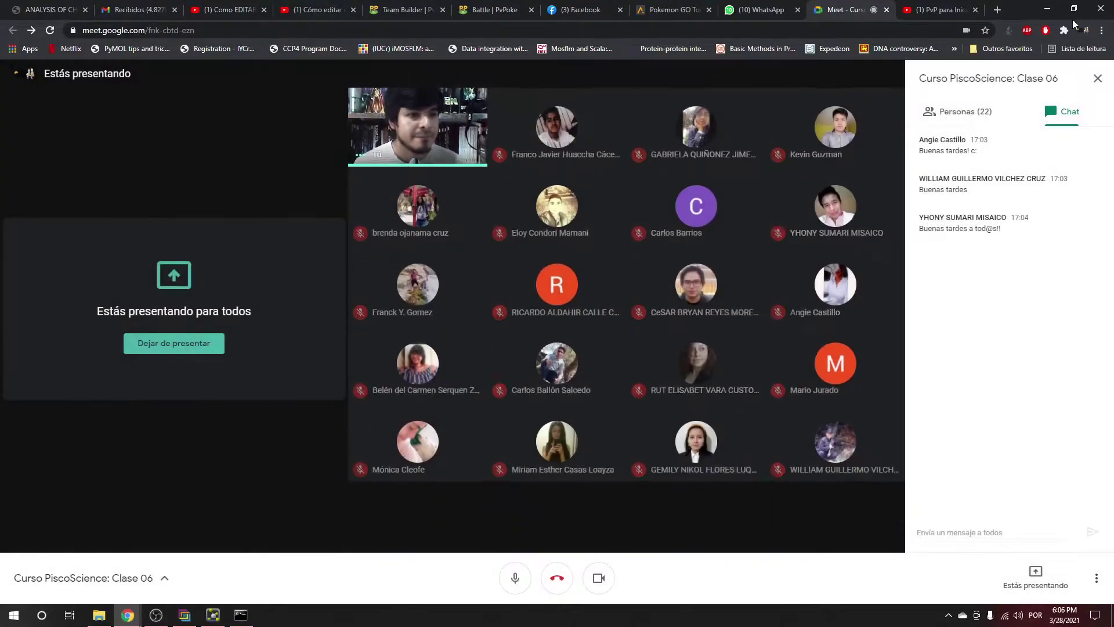
pyautogui.hotkey('alt', 'Tab')
# Inspect the loops beside the ligand, hide camu_camu.B99990005 to examine the oligomer model alone, and show it again
pyautogui.moveTo(650, 302); pyautogui.dragTo(500, 352)
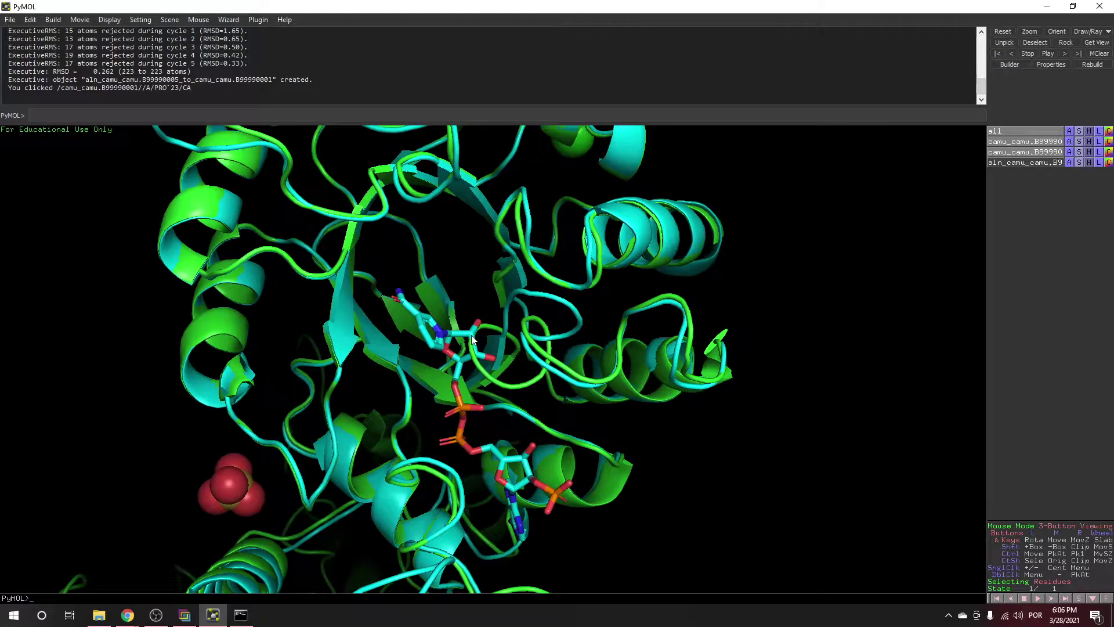
pyautogui.moveTo(511, 334); pyautogui.dragTo(464, 312)
pyautogui.moveTo(464, 312); pyautogui.dragTo(516, 398, button='right')
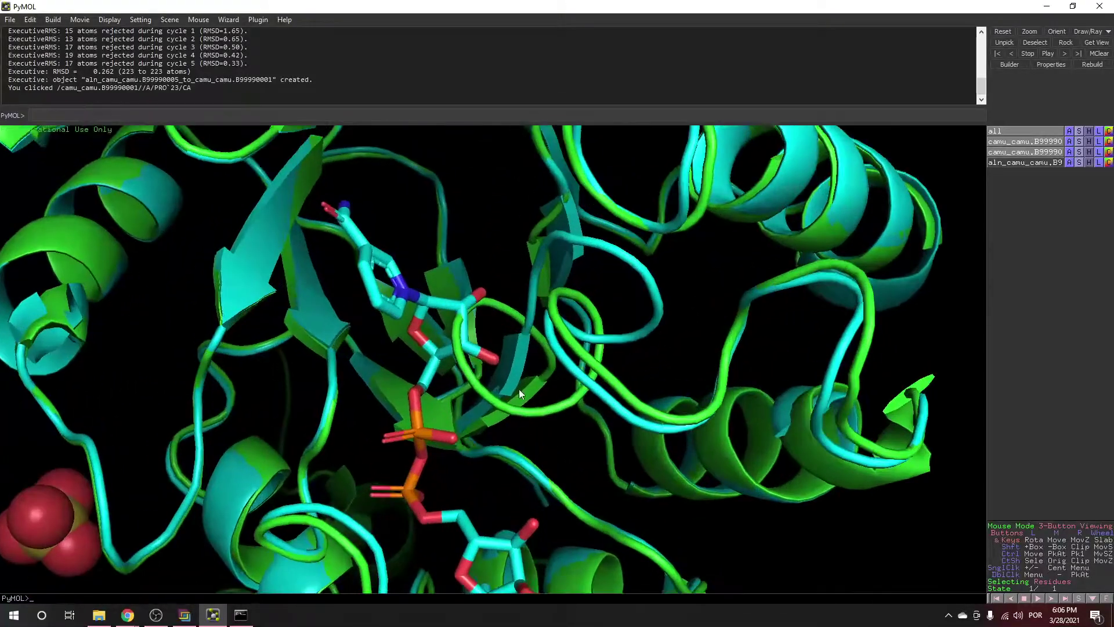
pyautogui.moveTo(383, 386)
pyautogui.mouseDown()
pyautogui.moveTo(546, 381)
pyautogui.moveTo(290, 461)
pyautogui.moveTo(590, 405)
pyautogui.moveTo(378, 376)
pyautogui.mouseUp()
pyautogui.moveTo(489, 451); pyautogui.dragTo(487, 367)
pyautogui.click(1003, 151)
pyautogui.moveTo(560, 361); pyautogui.dragTo(528, 379)
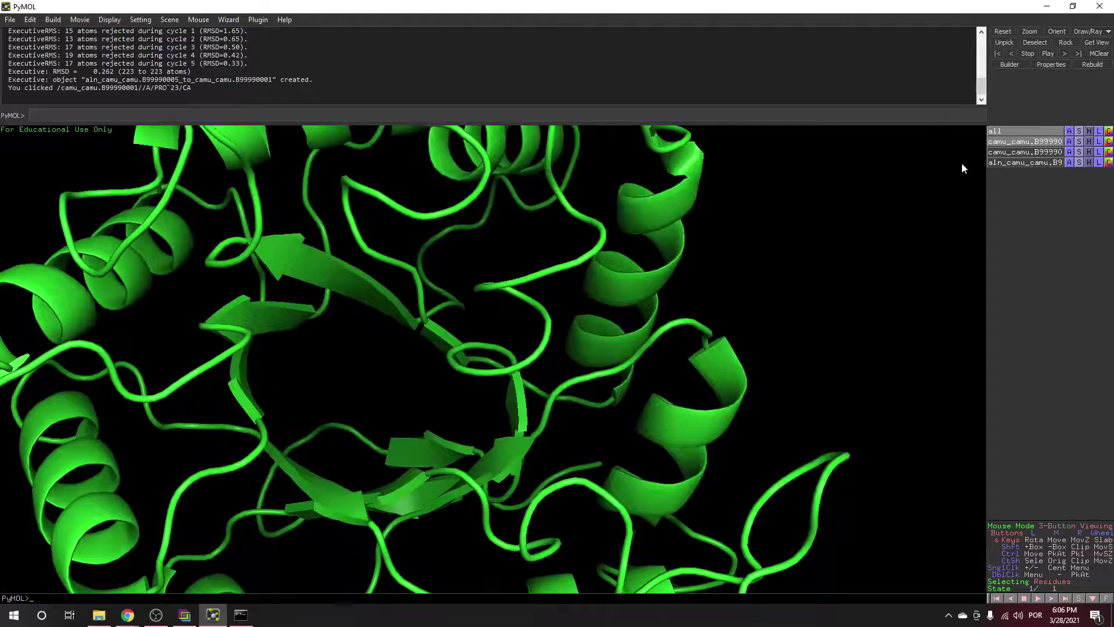
pyautogui.click(998, 152)
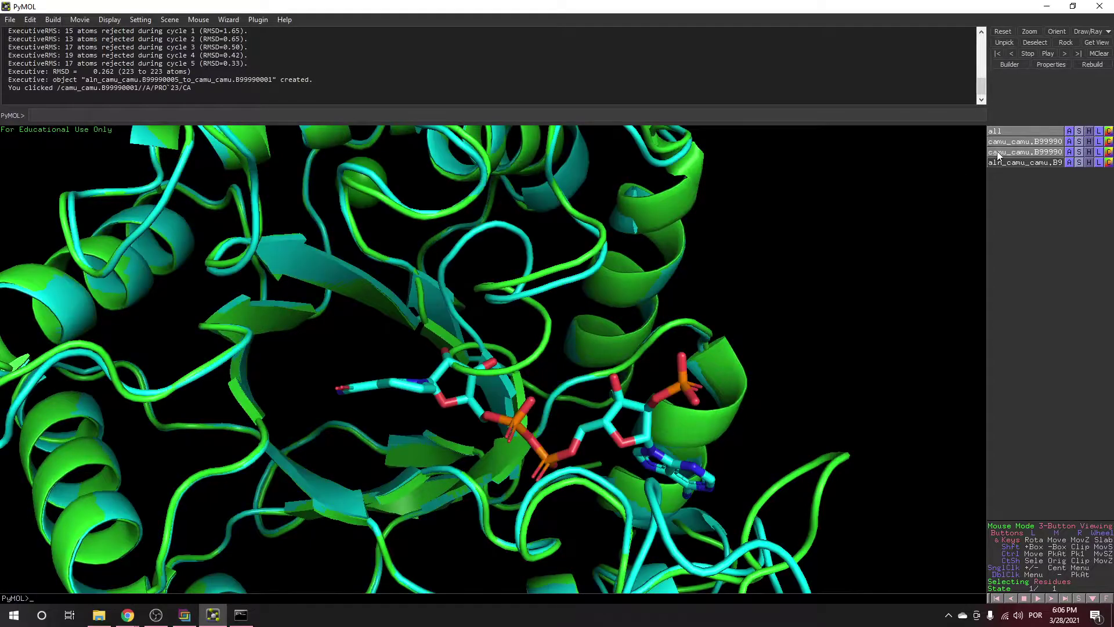
# Load the template structure 3erp.pdb from the oligomer folder into the PyMOL session
pyautogui.click(99, 615)
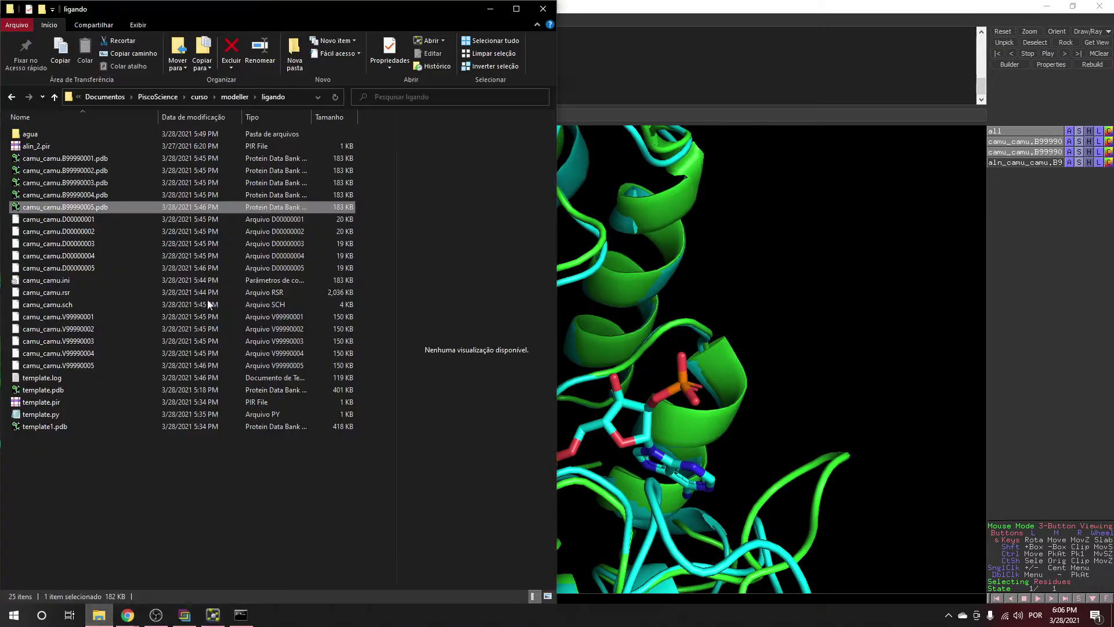
pyautogui.click(231, 97)
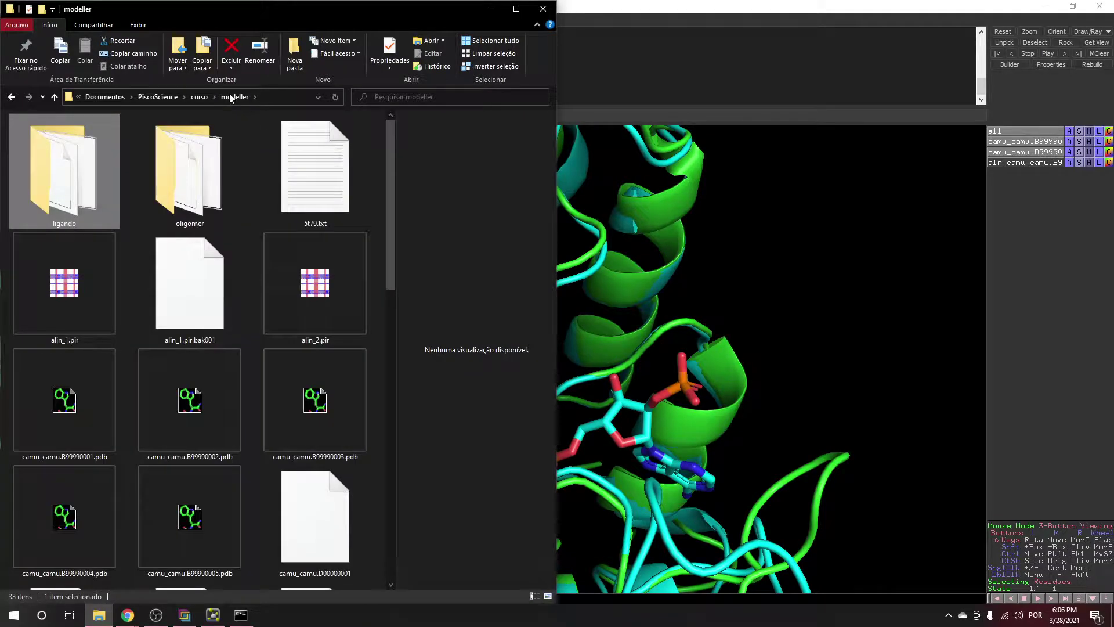
pyautogui.scroll(-10, 200, 380)
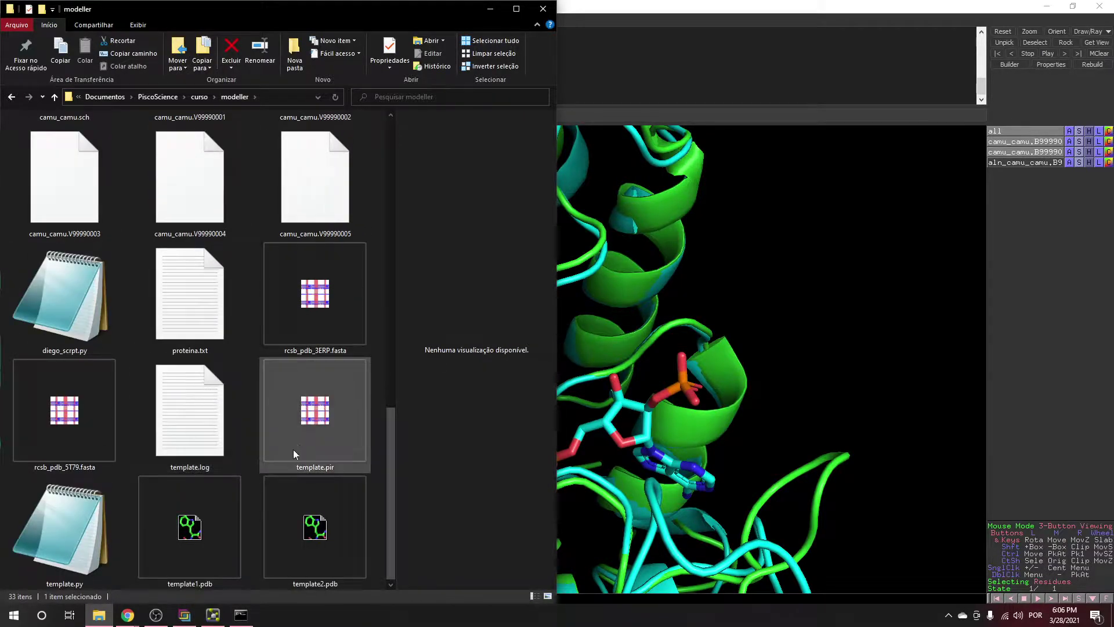
pyautogui.scroll(10, 380, 478)
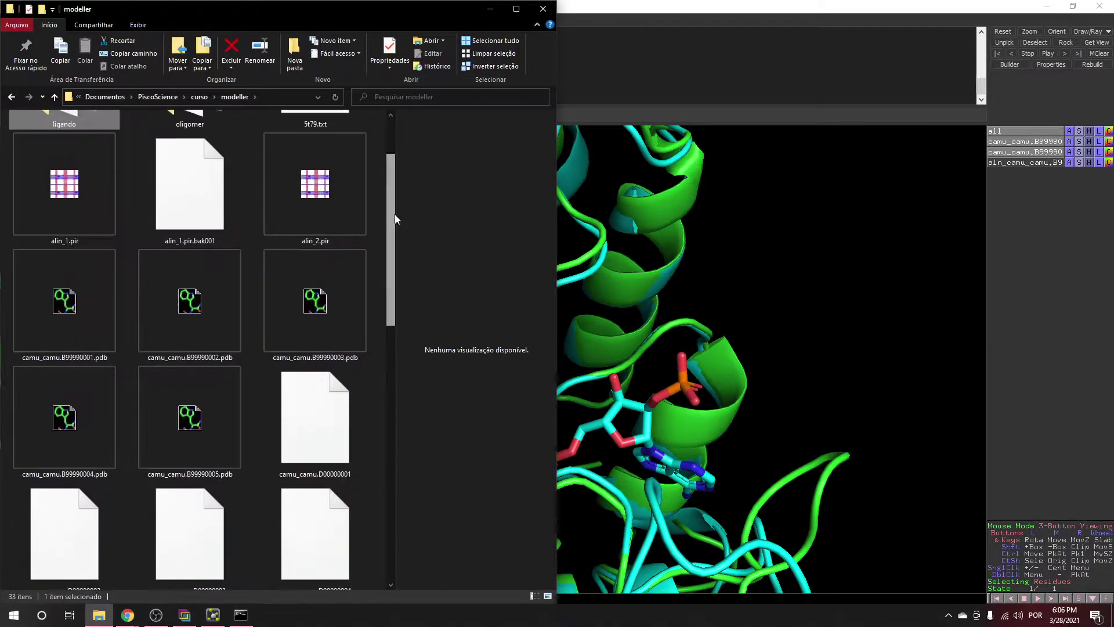
pyautogui.doubleClick(189, 171)
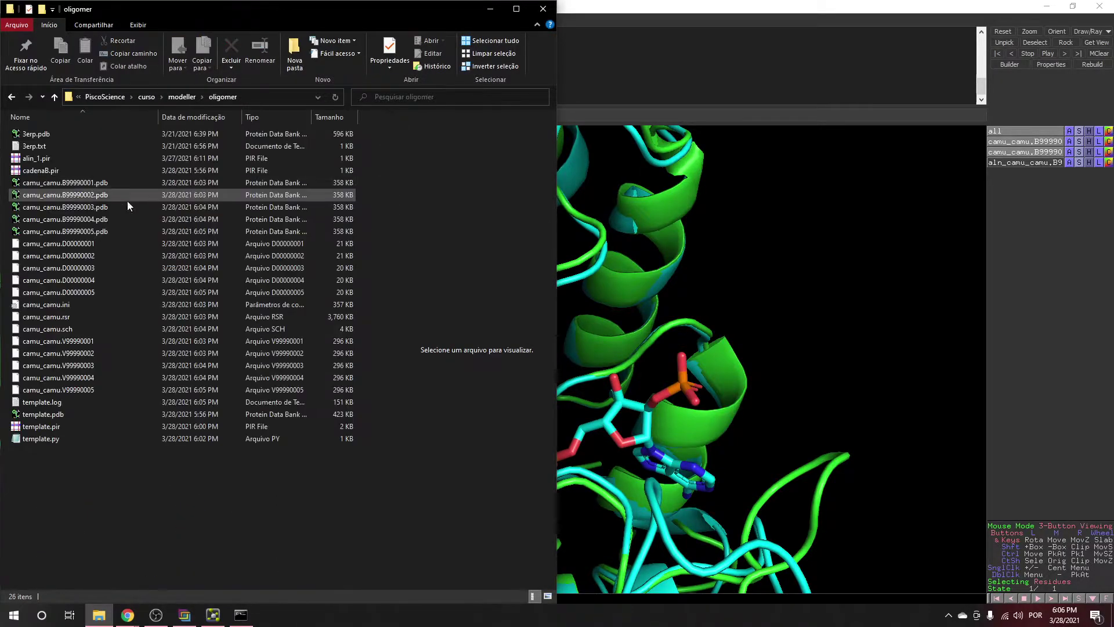
pyautogui.moveTo(797, 296); pyautogui.dragTo(799, 297)
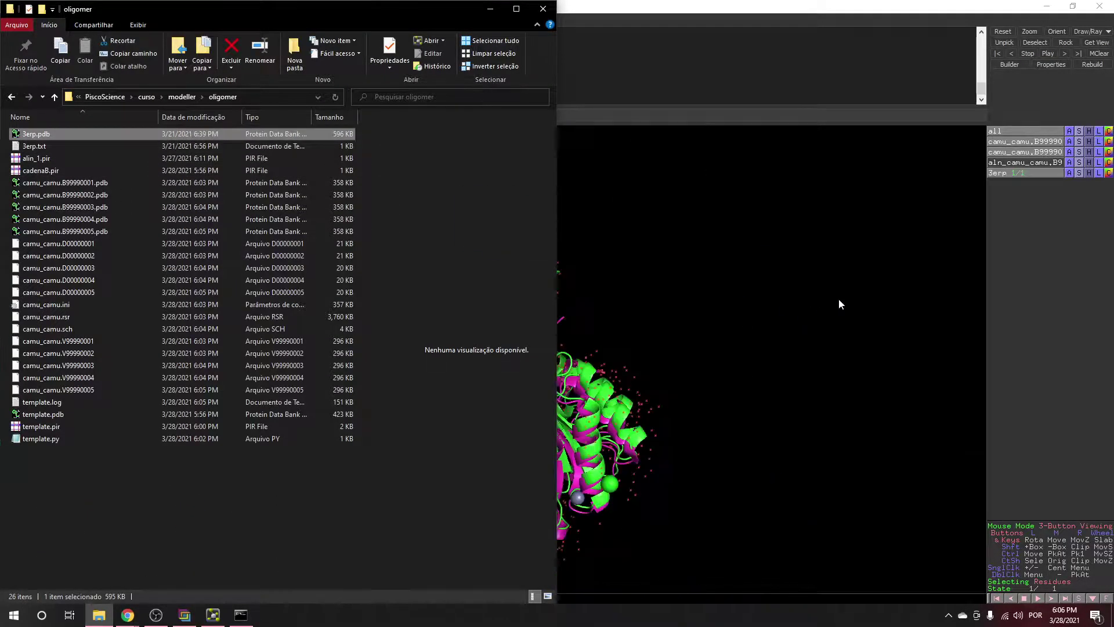
# Align 3erp to camu_camu.B99990001 by alpha carbons and hide the resulting alignment object
pyautogui.click(1069, 172)
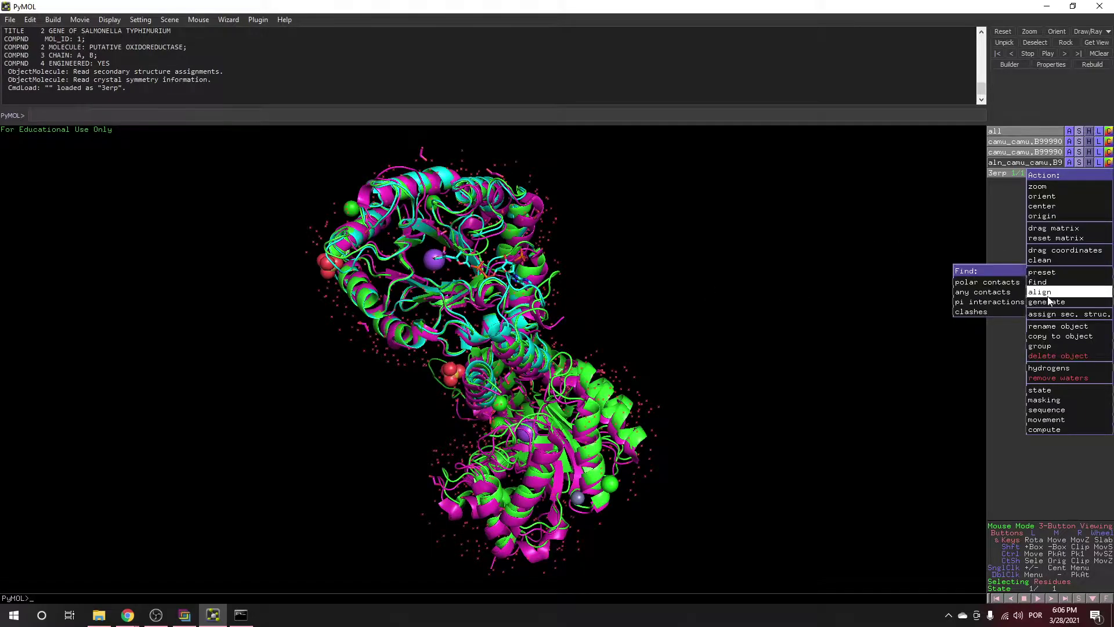
pyautogui.moveTo(1043, 295)
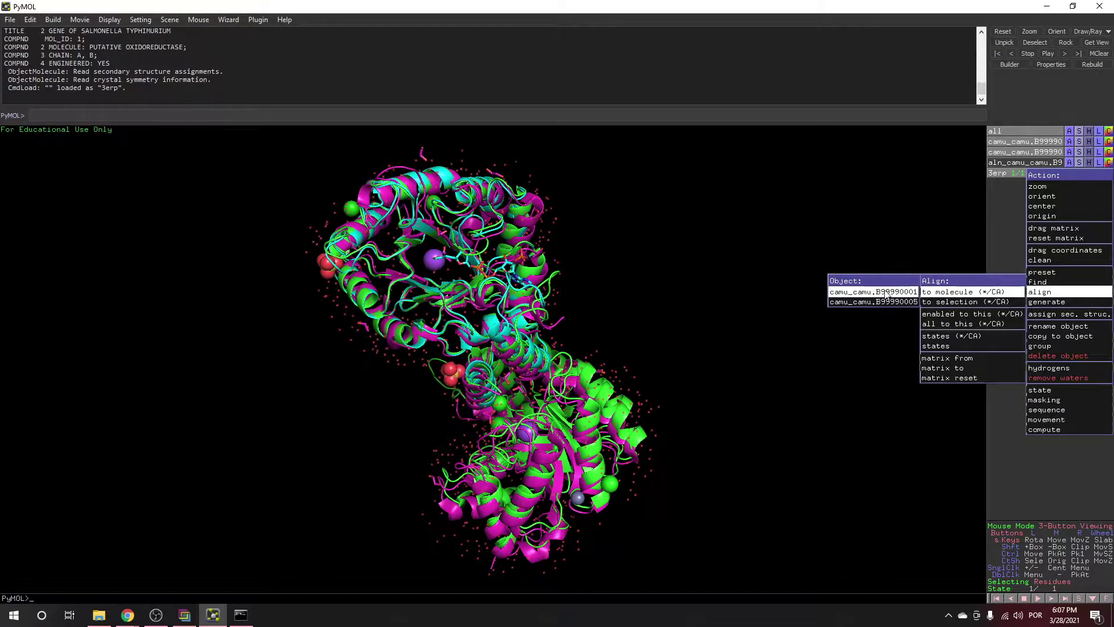
pyautogui.click(886, 291)
pyautogui.moveTo(539, 318); pyautogui.dragTo(557, 301)
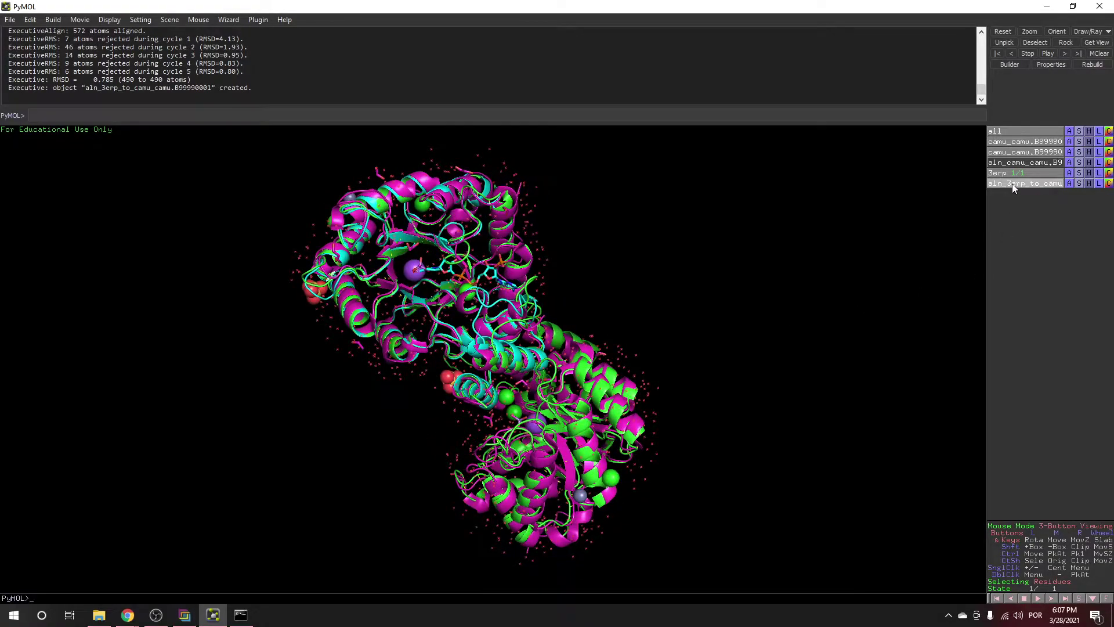
# Examine the ligand binding site up close, comparing the loops of 3erp with those of both camu_camu models
pyautogui.moveTo(511, 293); pyautogui.dragTo(555, 358, button='middle')
pyautogui.moveTo(555, 358); pyautogui.dragTo(1076, 157, button='right')
pyautogui.scroll(-5, 659, 354)
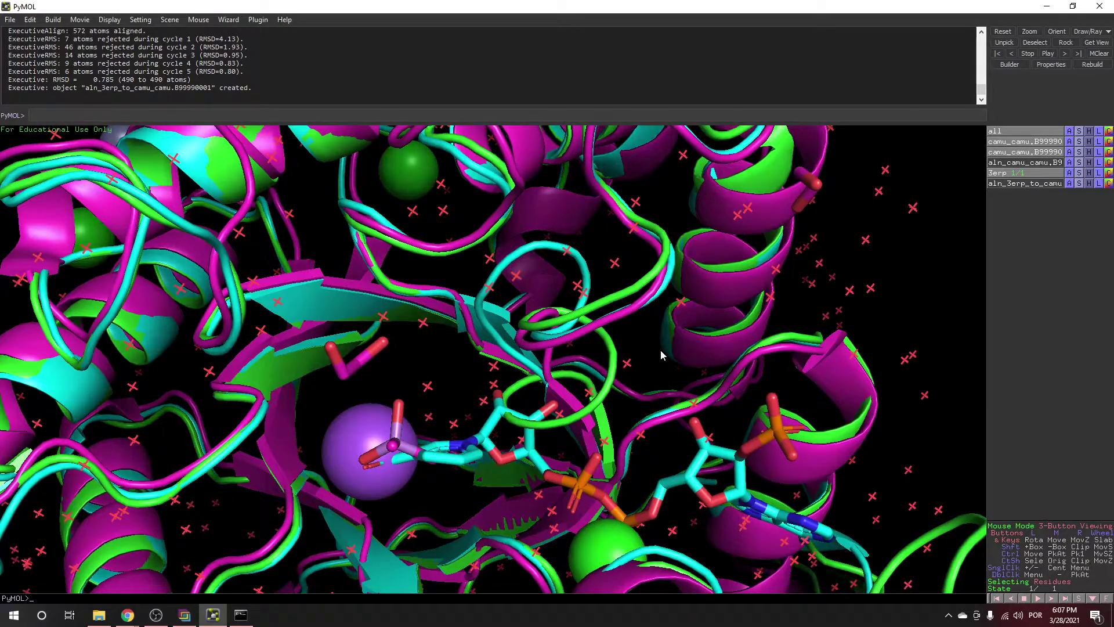
pyautogui.scroll(3, 660, 354)
pyautogui.scroll(2, 659, 350)
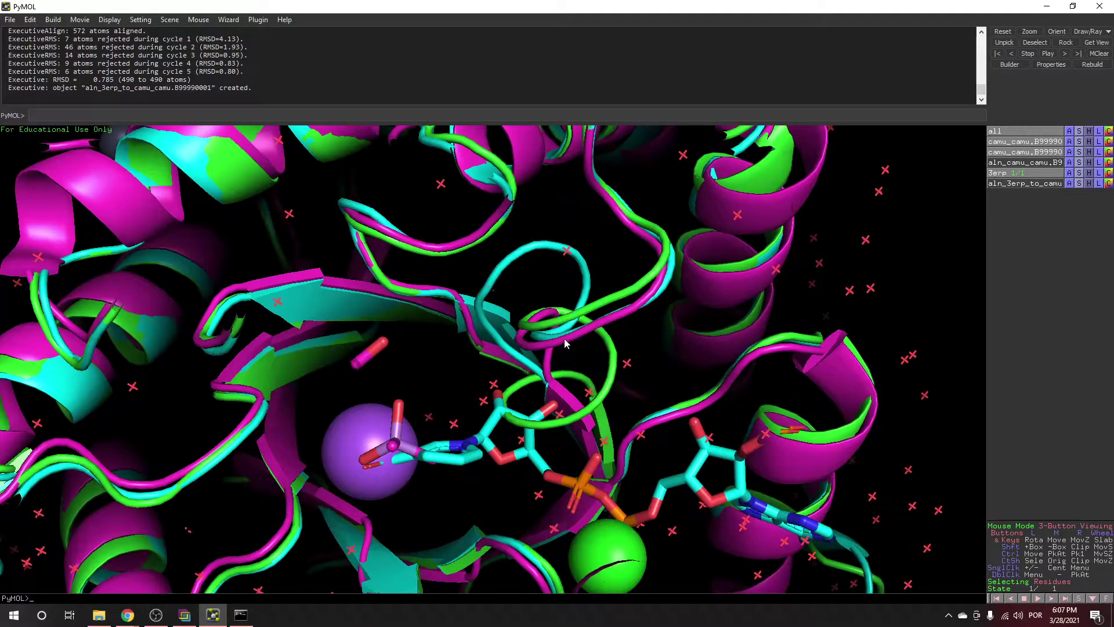
pyautogui.middleClick(662, 355)
pyautogui.moveTo(670, 373); pyautogui.dragTo(529, 409)
# Hide both camu_camu models and remove the water molecules from 3erp
pyautogui.click(1006, 152)
pyautogui.click(1005, 141)
pyautogui.moveTo(850, 281); pyautogui.dragTo(978, 261)
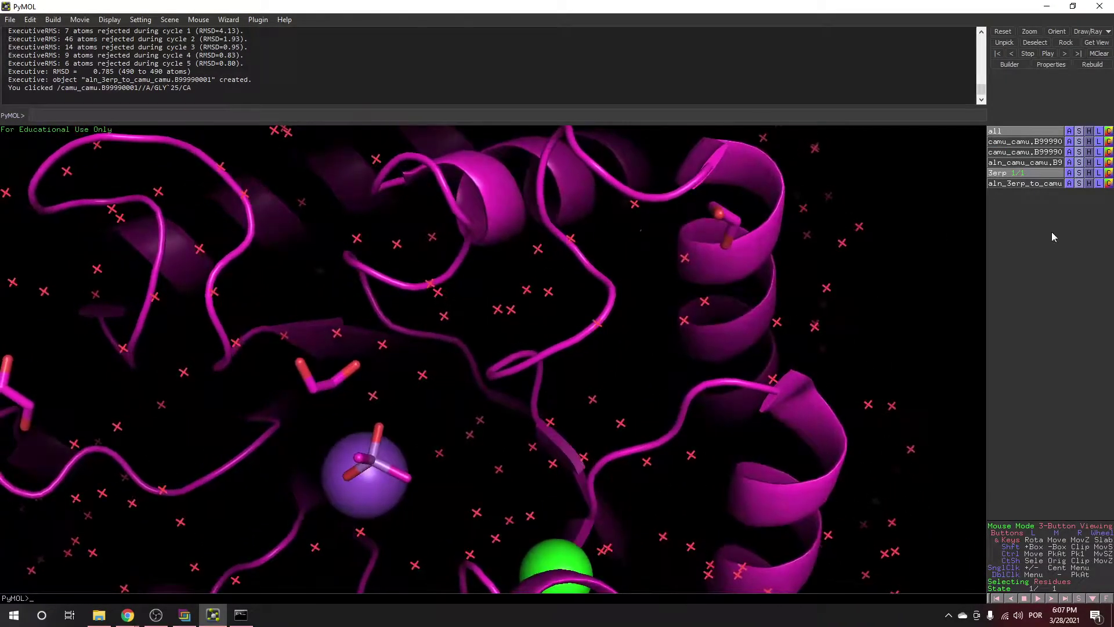
pyautogui.click(1069, 173)
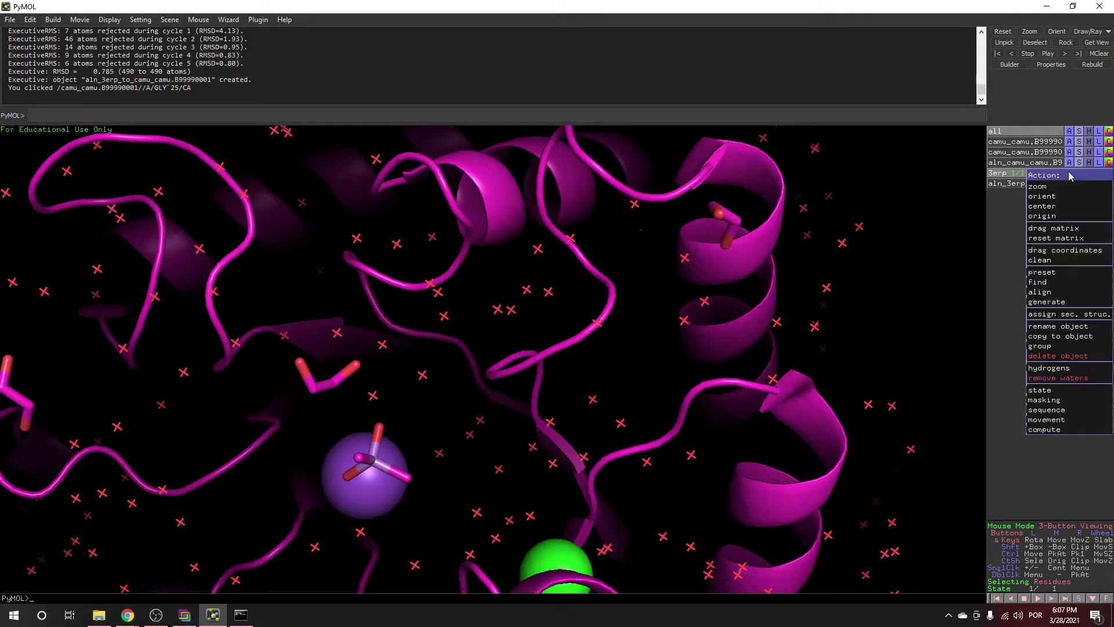
pyautogui.click(1052, 379)
pyautogui.moveTo(550, 378); pyautogui.dragTo(552, 439)
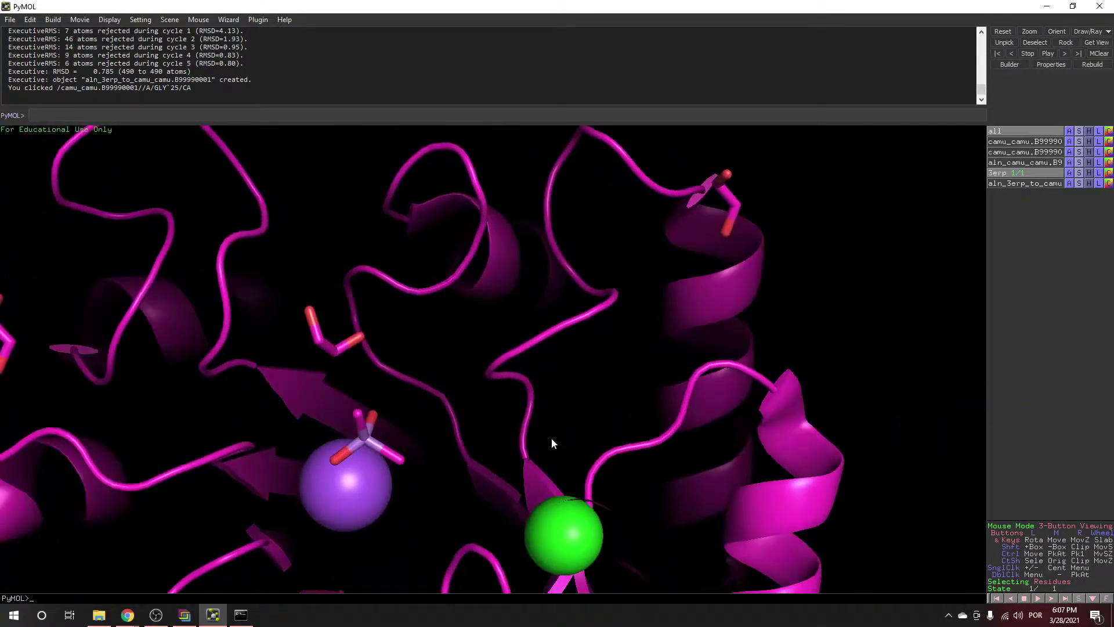
# Show camu_camu.B99990001 and compare its loop near the binding site with 3erp from several angles
pyautogui.click(1011, 142)
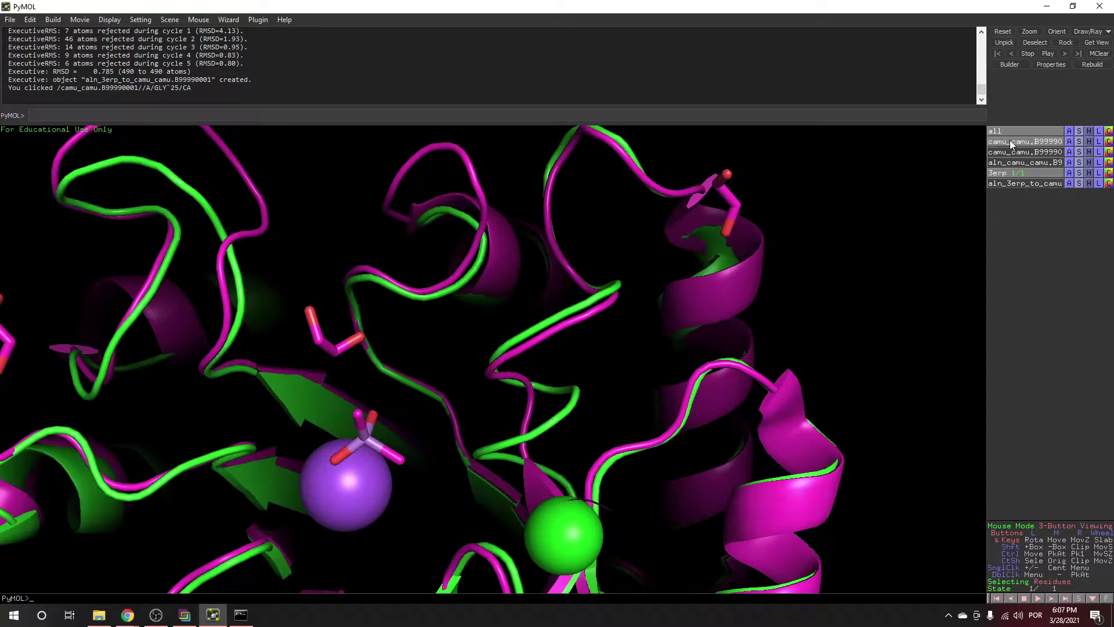
pyautogui.moveTo(639, 301); pyautogui.dragTo(562, 354)
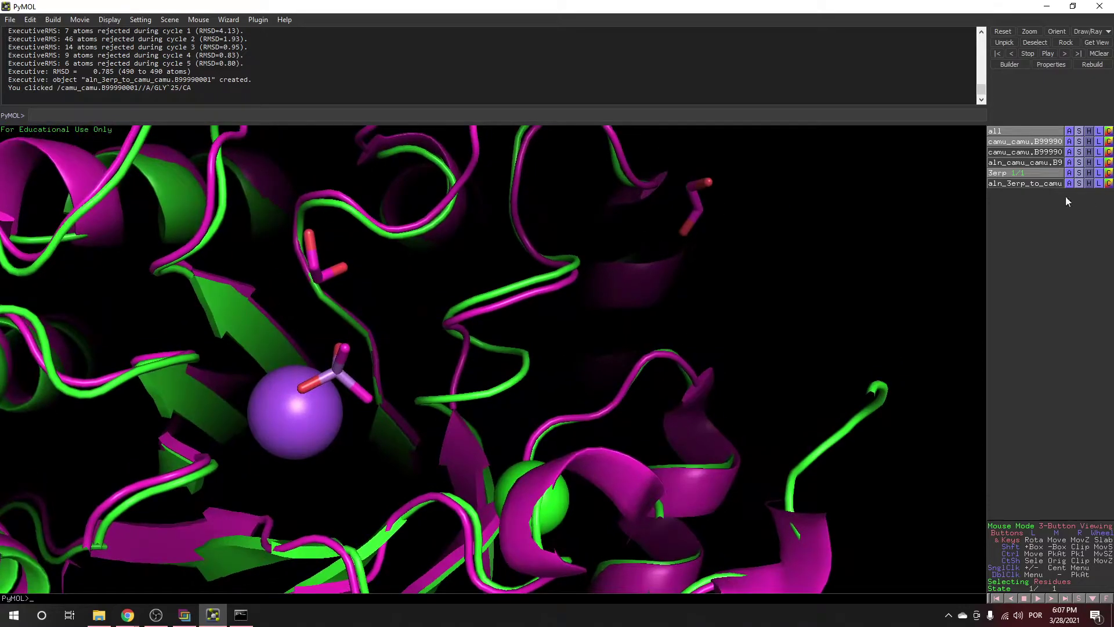
pyautogui.moveTo(614, 330); pyautogui.dragTo(511, 348)
pyautogui.moveTo(507, 404); pyautogui.dragTo(474, 393)
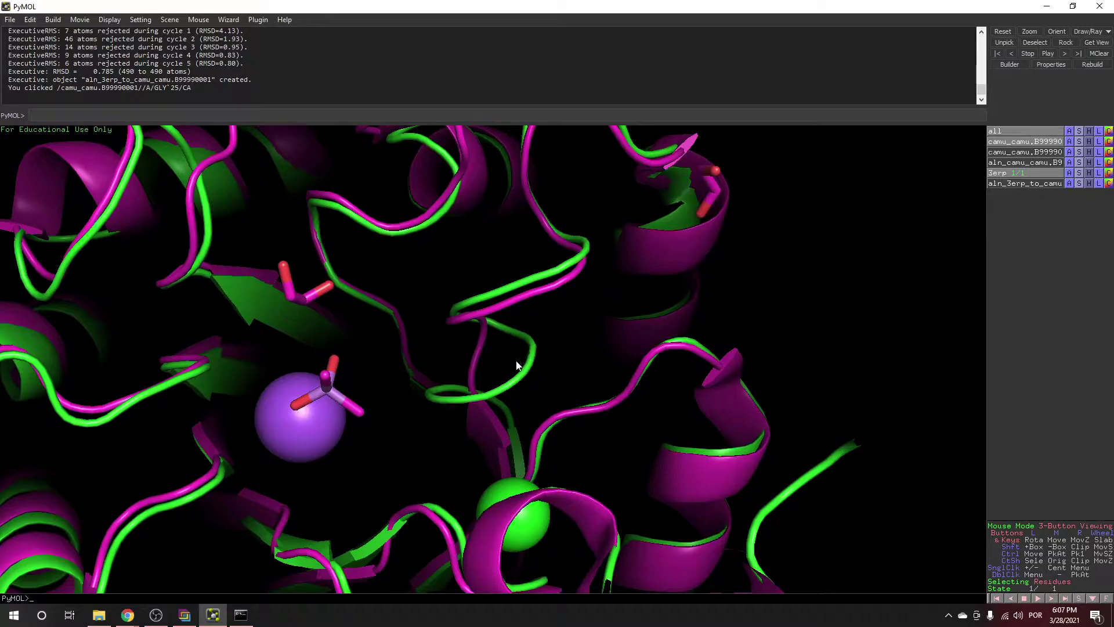
pyautogui.moveTo(542, 407); pyautogui.dragTo(465, 395)
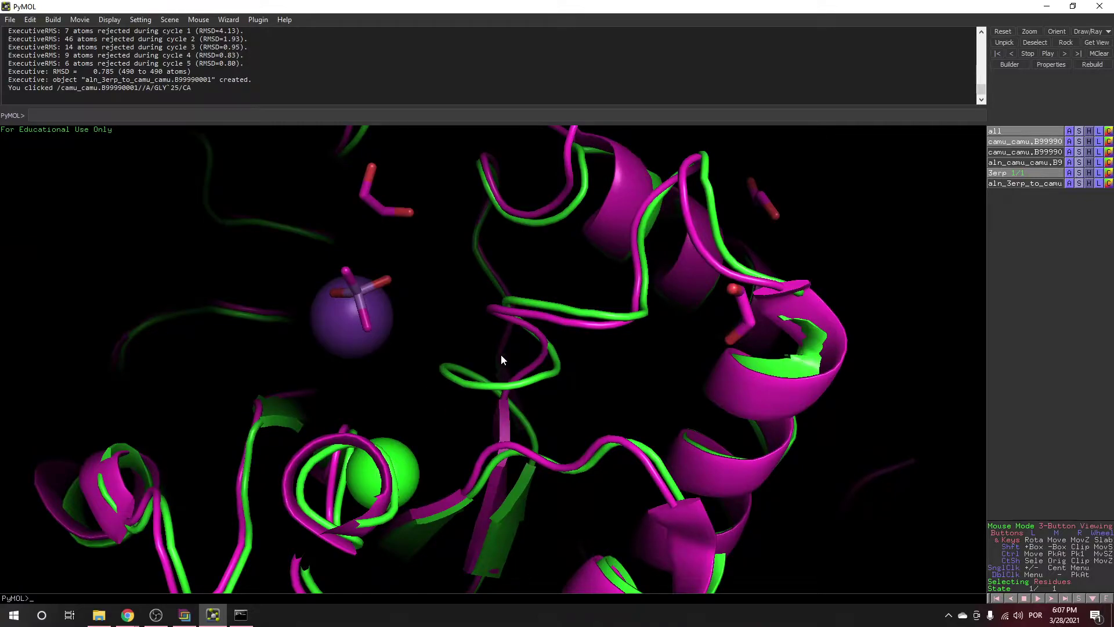
pyautogui.moveTo(398, 350); pyautogui.dragTo(530, 418)
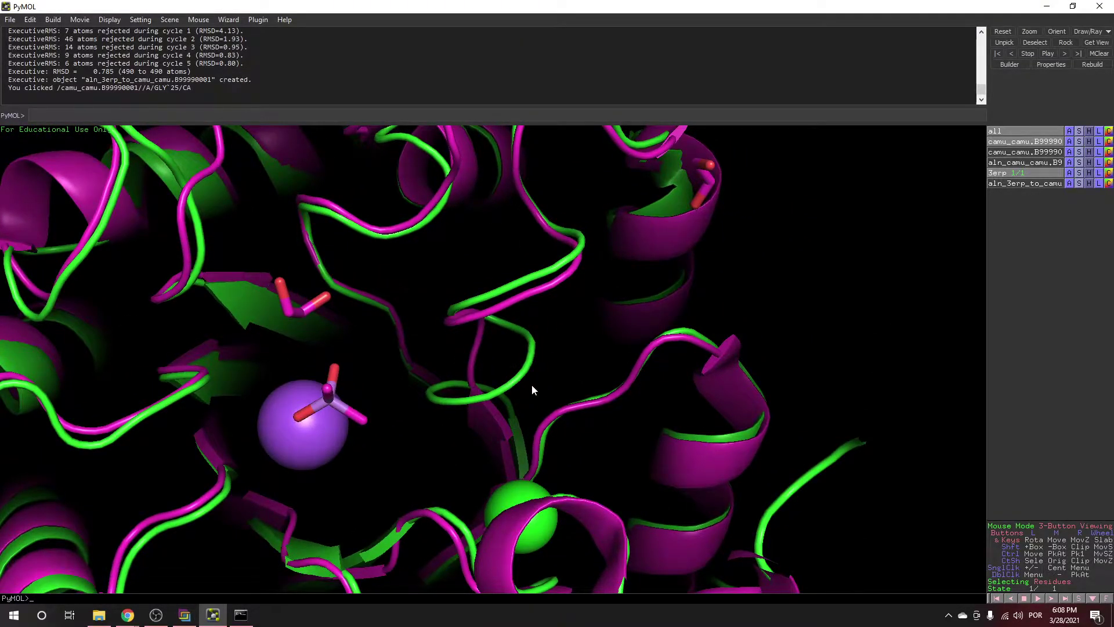
# Show camu_camu.B99990005, hide camu_camu.B99990001 to compare the ligand-bound loop with 3erp, and leave only 3erp displayed
pyautogui.click(1011, 153)
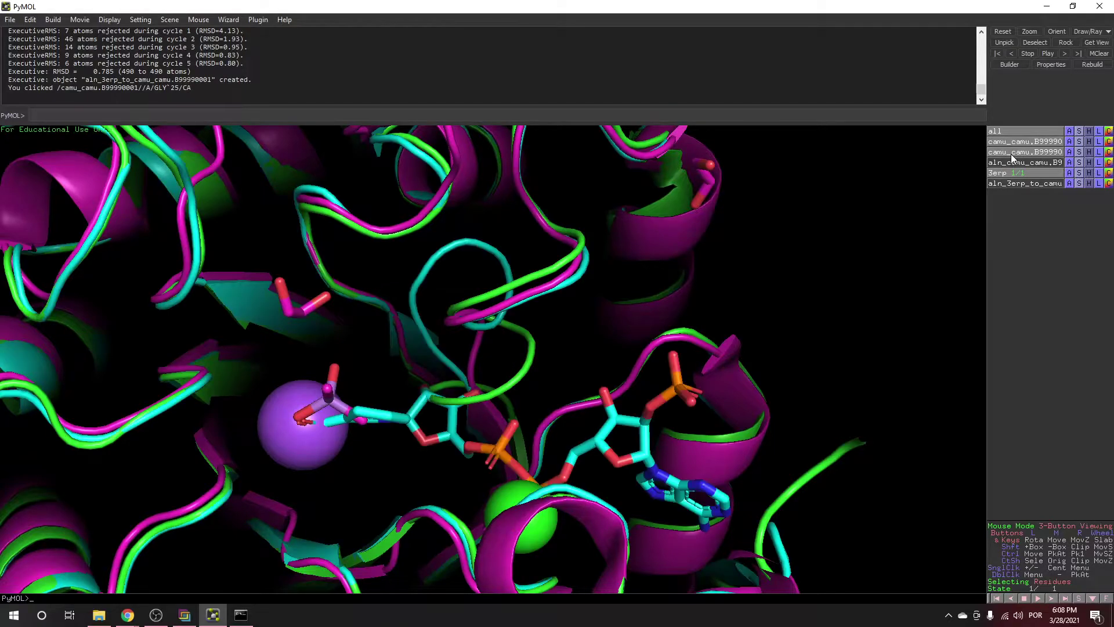
pyautogui.click(1011, 153)
pyautogui.click(1011, 153)
pyautogui.click(999, 142)
pyautogui.moveTo(586, 314); pyautogui.dragTo(514, 348)
pyautogui.moveTo(474, 317); pyautogui.dragTo(490, 310)
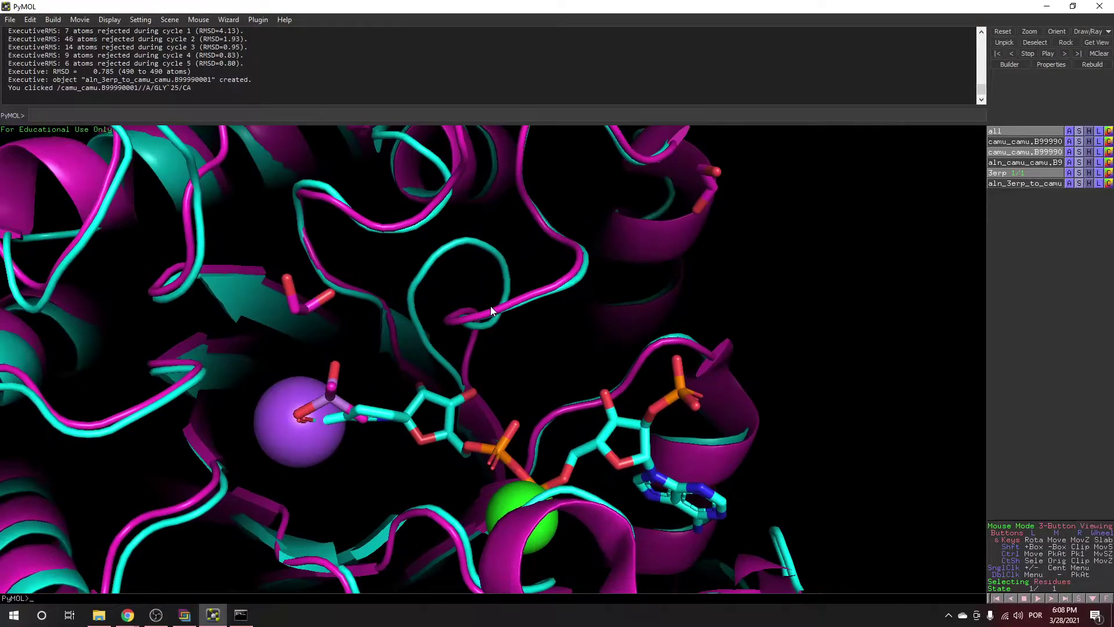
pyautogui.click(1008, 147)
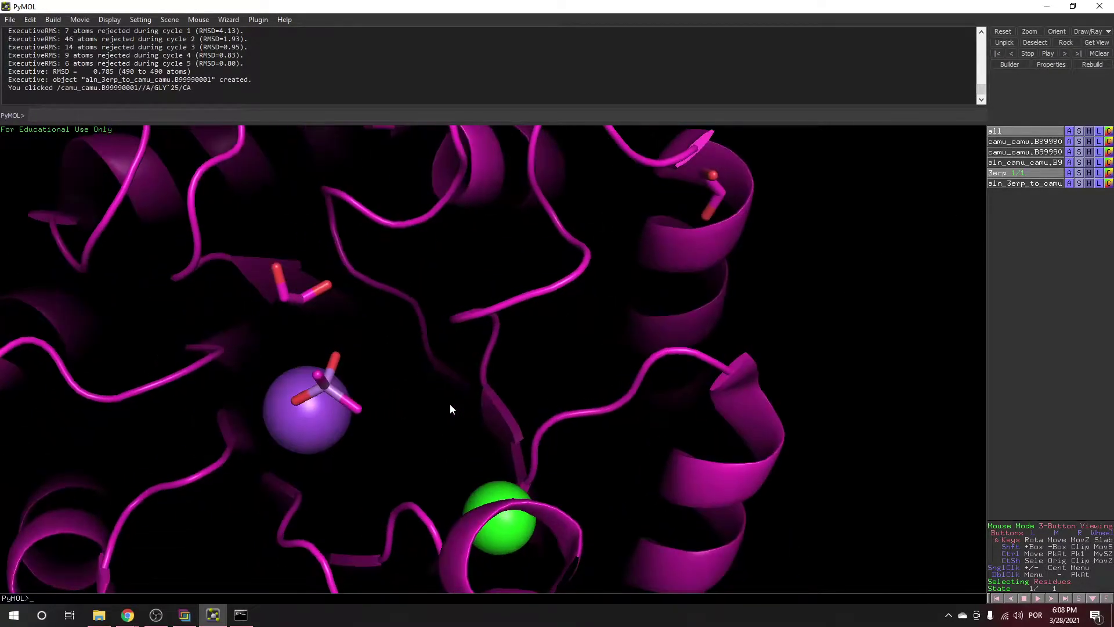
# Load the template structure 5t79.pdb from the agua folder inside ligando into the PyMOL session
pyautogui.click(103, 618)
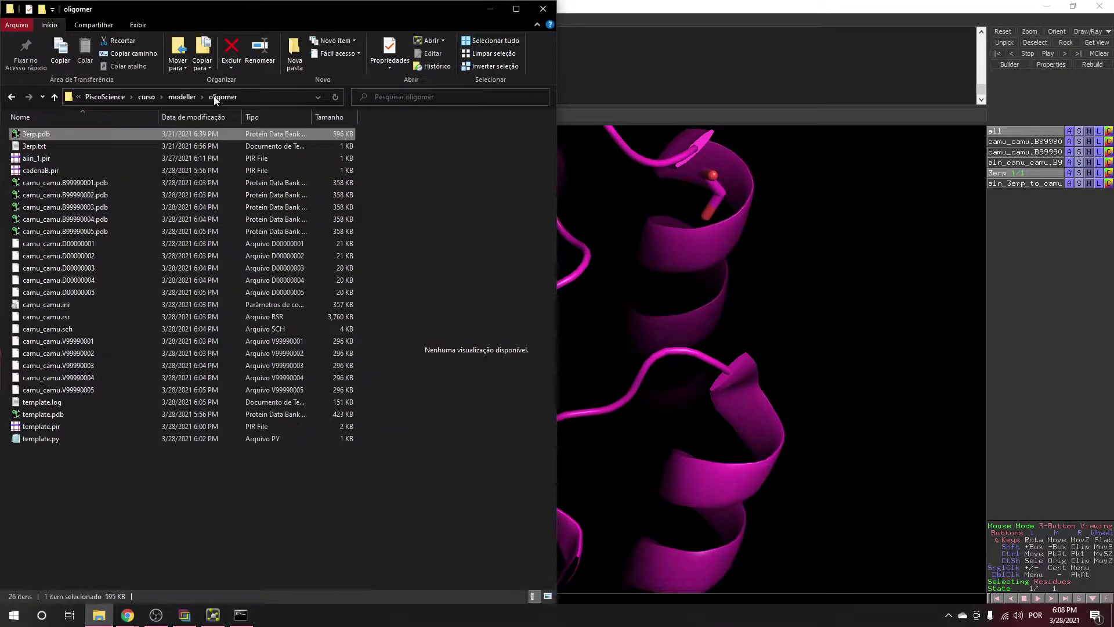
pyautogui.click(184, 97)
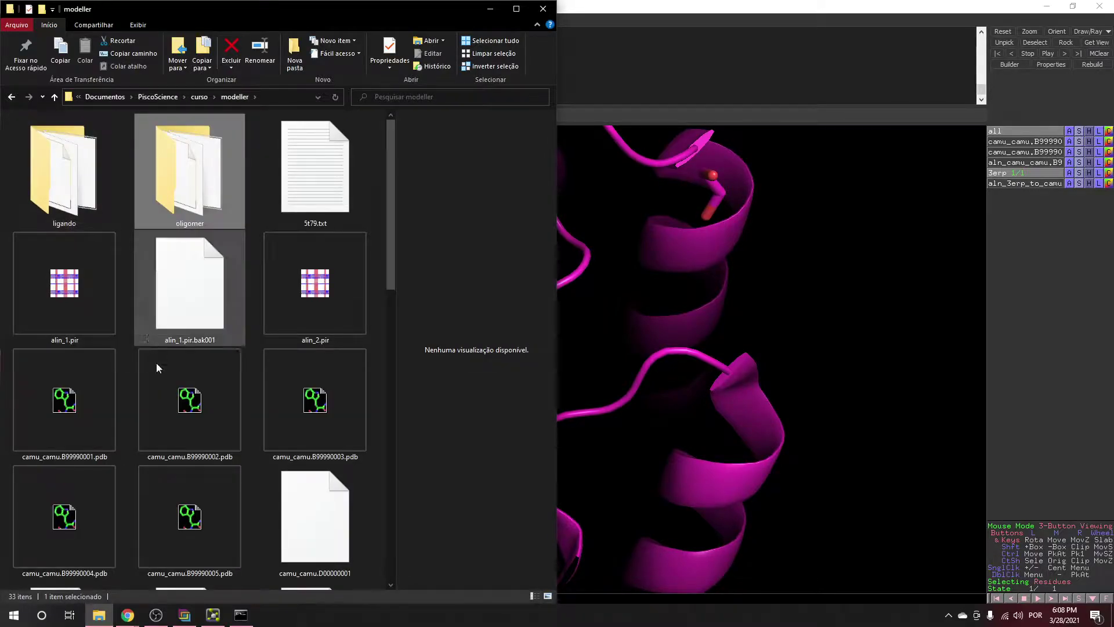
pyautogui.scroll(-5, 222, 412)
pyautogui.scroll(5, 223, 412)
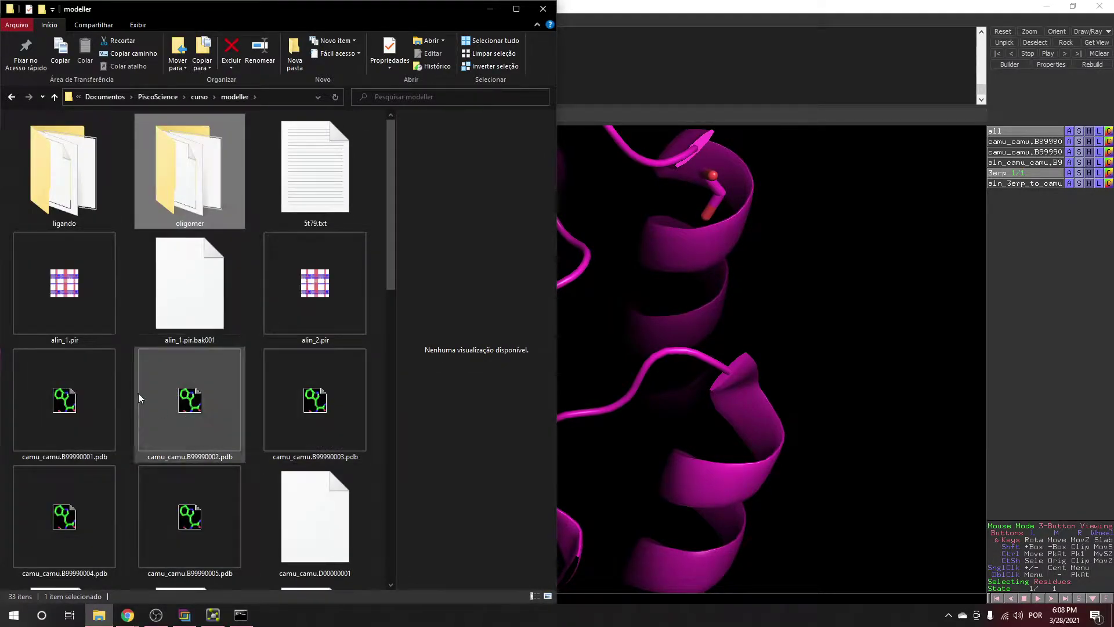
pyautogui.doubleClick(30, 204)
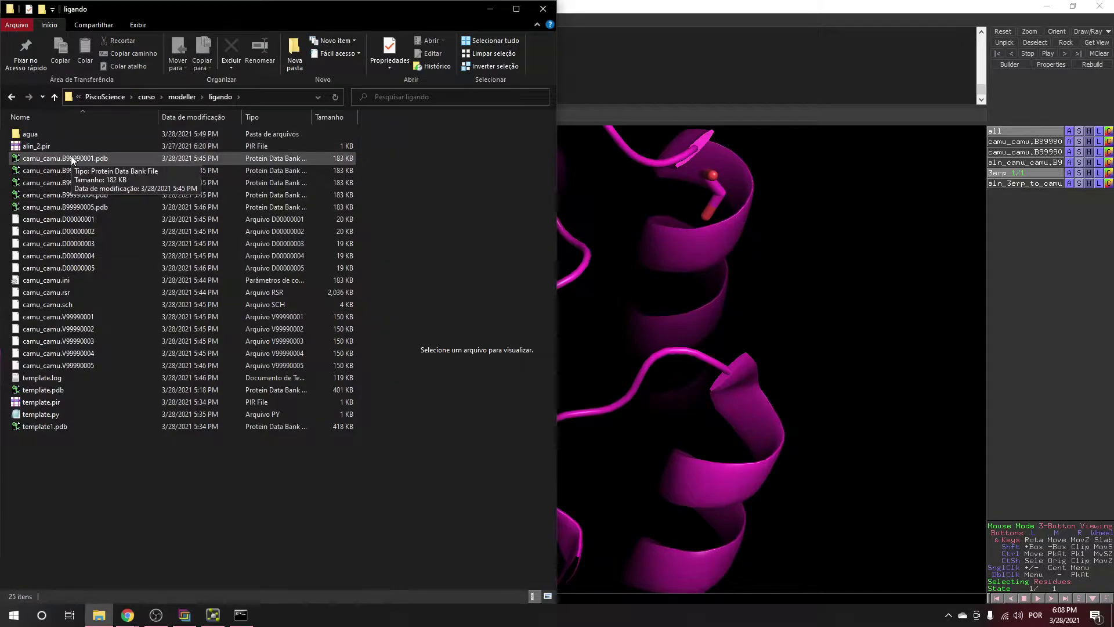
pyautogui.doubleClick(37, 134)
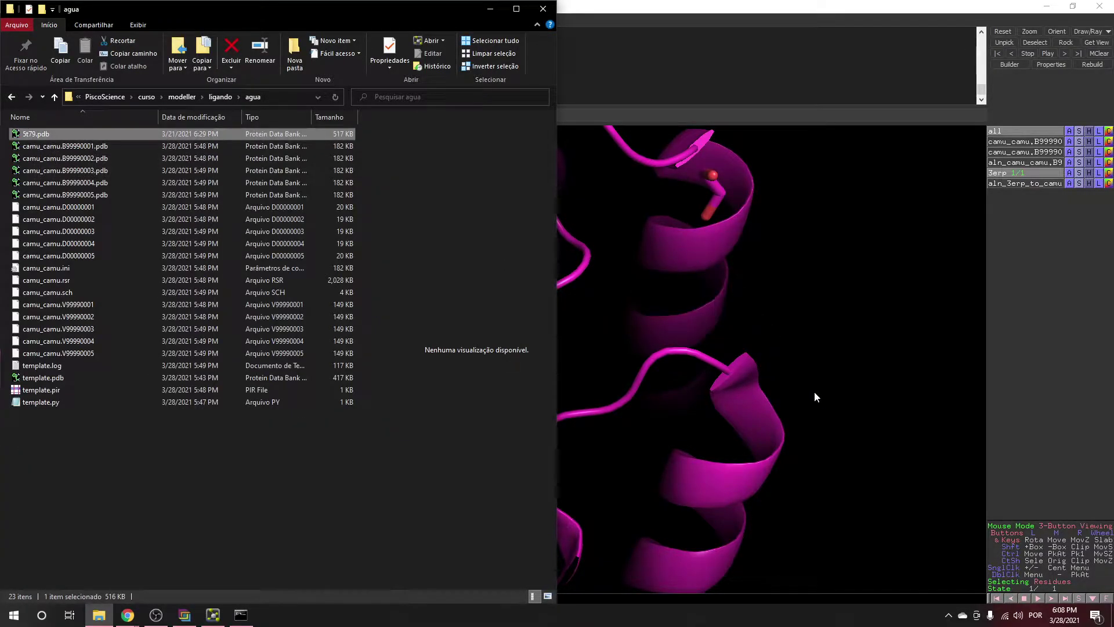
pyautogui.click(1053, 201)
# Align 5t79 to 3erp by alpha carbons and hide the resulting alignment object
pyautogui.click(1070, 193)
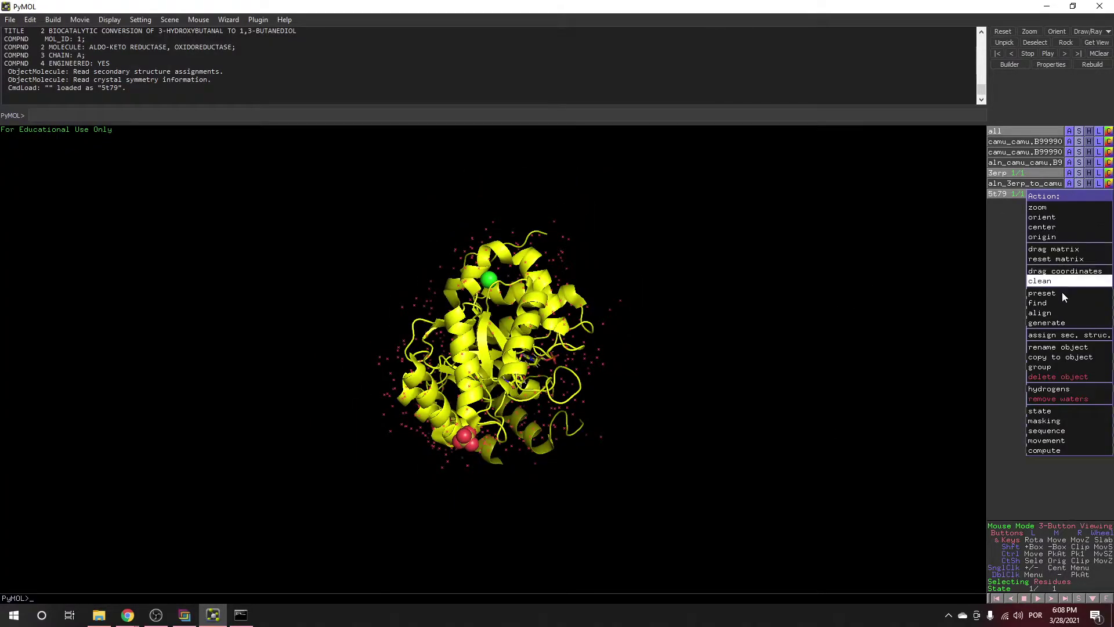
pyautogui.moveTo(1044, 315)
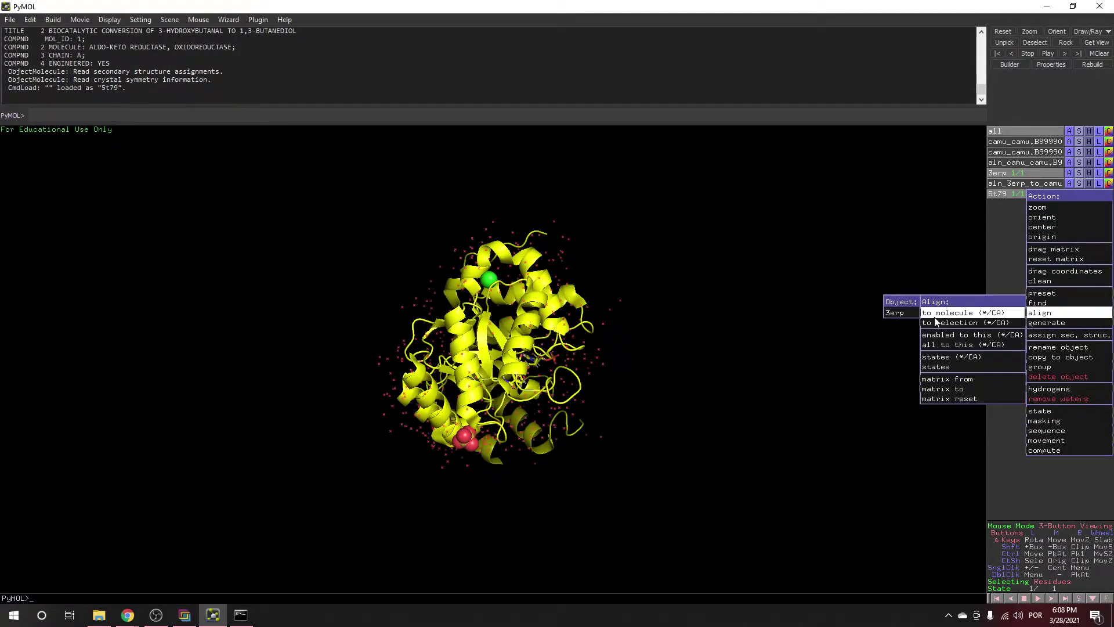
pyautogui.click(896, 313)
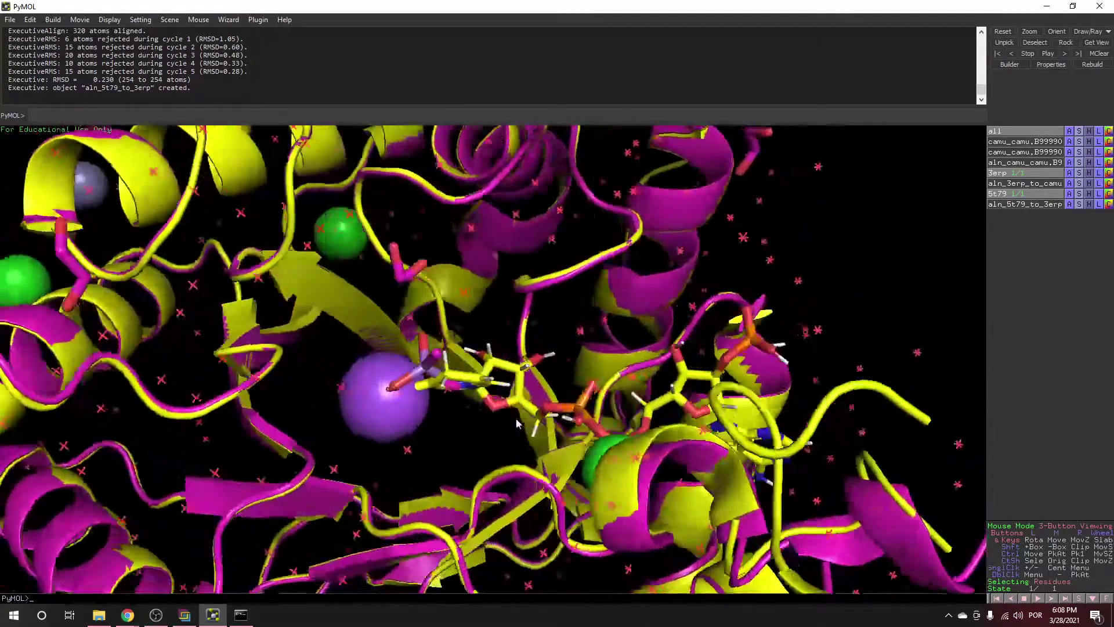
# Compare 5t79 with 3erp around the ligand from several angles, repeatedly hiding and showing 5t79
pyautogui.moveTo(518, 424); pyautogui.dragTo(551, 467)
pyautogui.moveTo(606, 364); pyautogui.dragTo(460, 436)
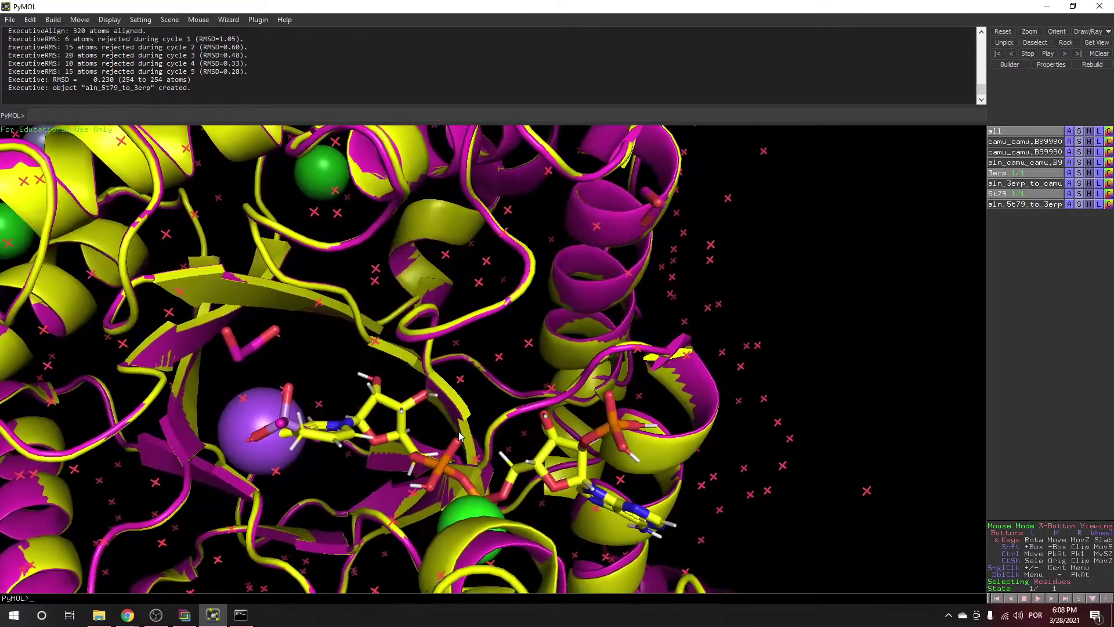
pyautogui.click(1011, 195)
pyautogui.moveTo(513, 377); pyautogui.dragTo(674, 314)
pyautogui.click(1001, 195)
pyautogui.click(1002, 196)
pyautogui.click(1001, 196)
pyautogui.click(1002, 196)
pyautogui.click(1002, 196)
pyautogui.click(1002, 196)
pyautogui.click(1001, 197)
# Show both camu_camu models again alongside the 3erp and 5t79 templates at the ligand site
pyautogui.moveTo(554, 367); pyautogui.dragTo(490, 312)
pyautogui.click(1023, 153)
pyautogui.click(1015, 144)
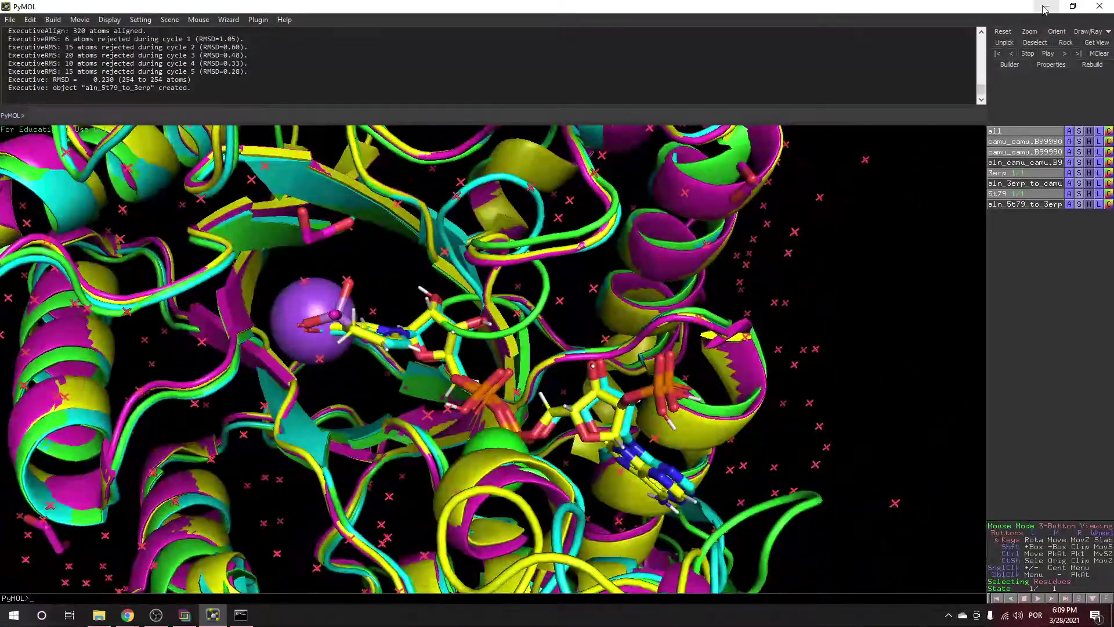
# Load the model camu_camu.B99990004.pdb from the oligomer folder into the PyMOL session
pyautogui.click(99, 614)
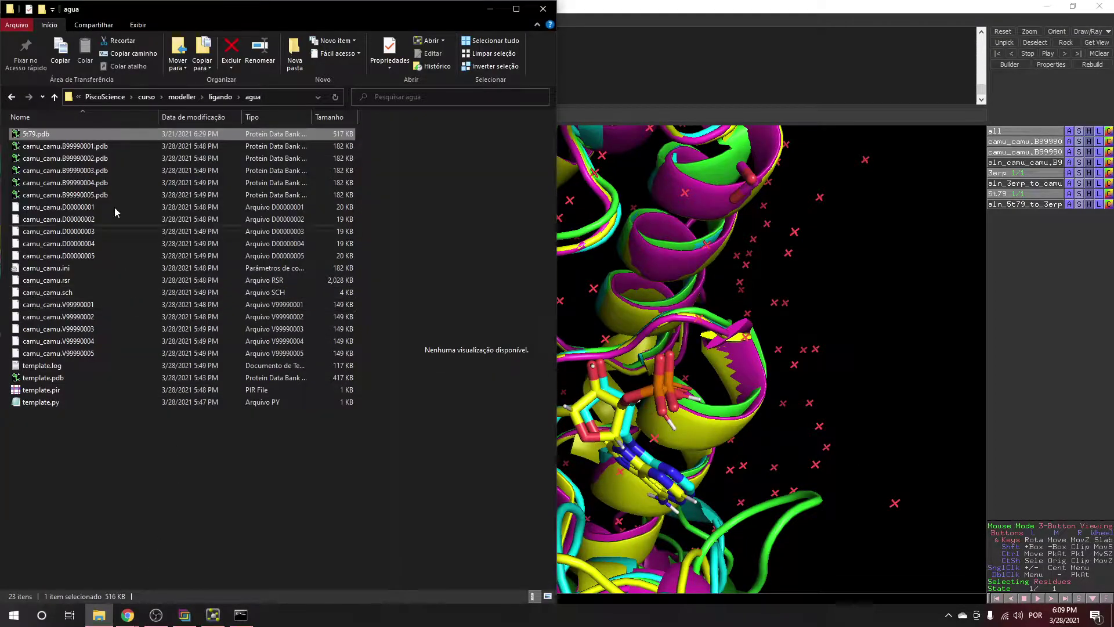
pyautogui.click(220, 97)
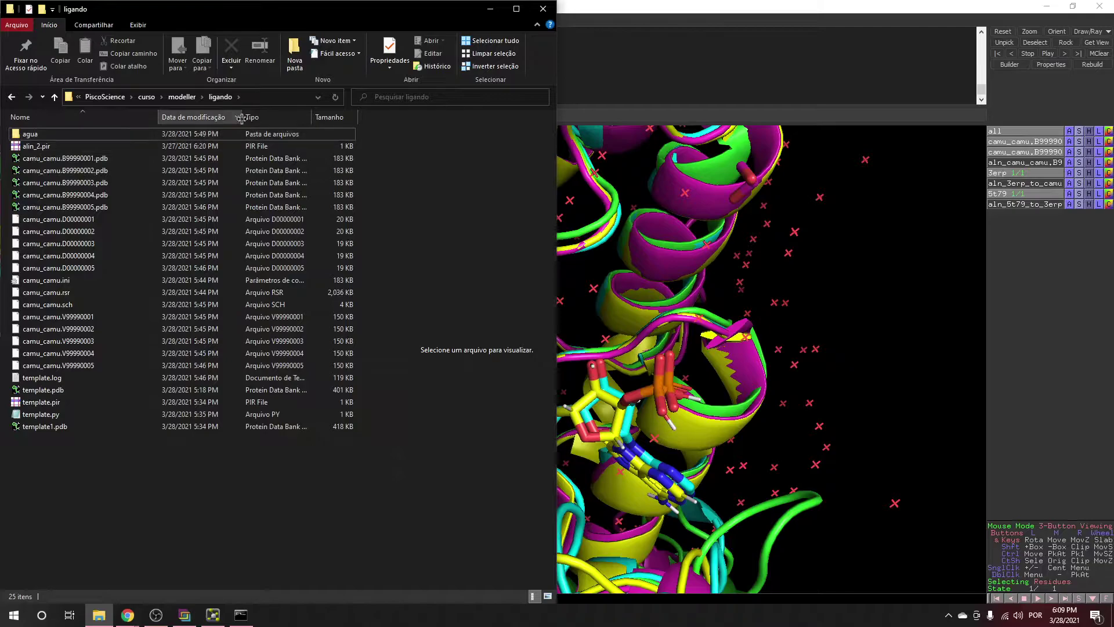
pyautogui.click(181, 97)
pyautogui.doubleClick(169, 173)
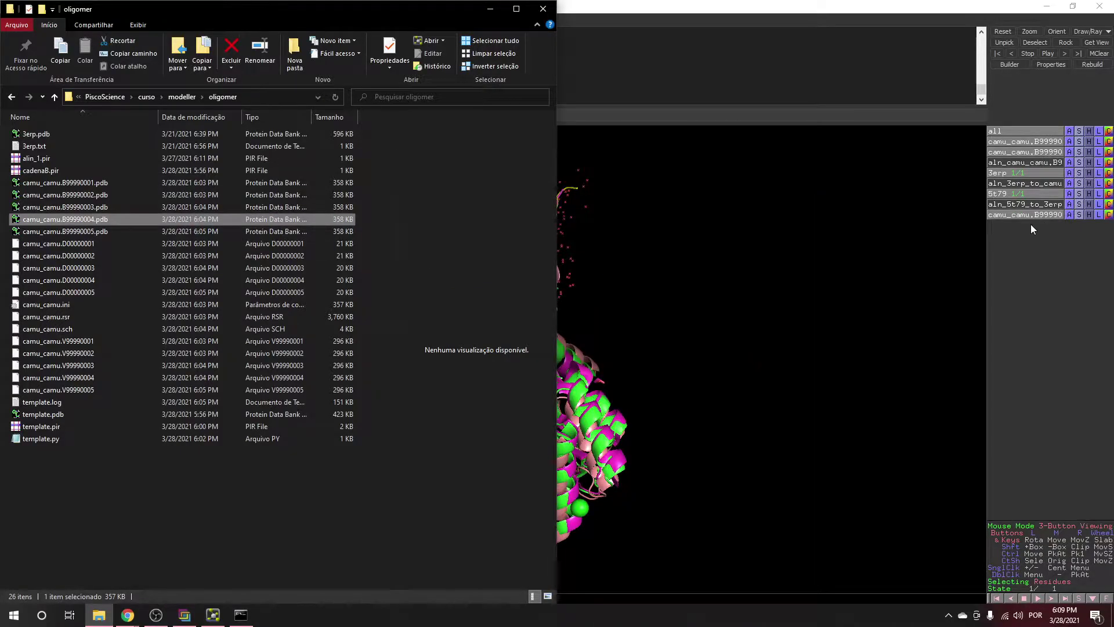
# Align camu_camu.B99990004 to camu_camu.B99990001 by alpha carbons
pyautogui.click(1069, 214)
pyautogui.moveTo(1049, 335)
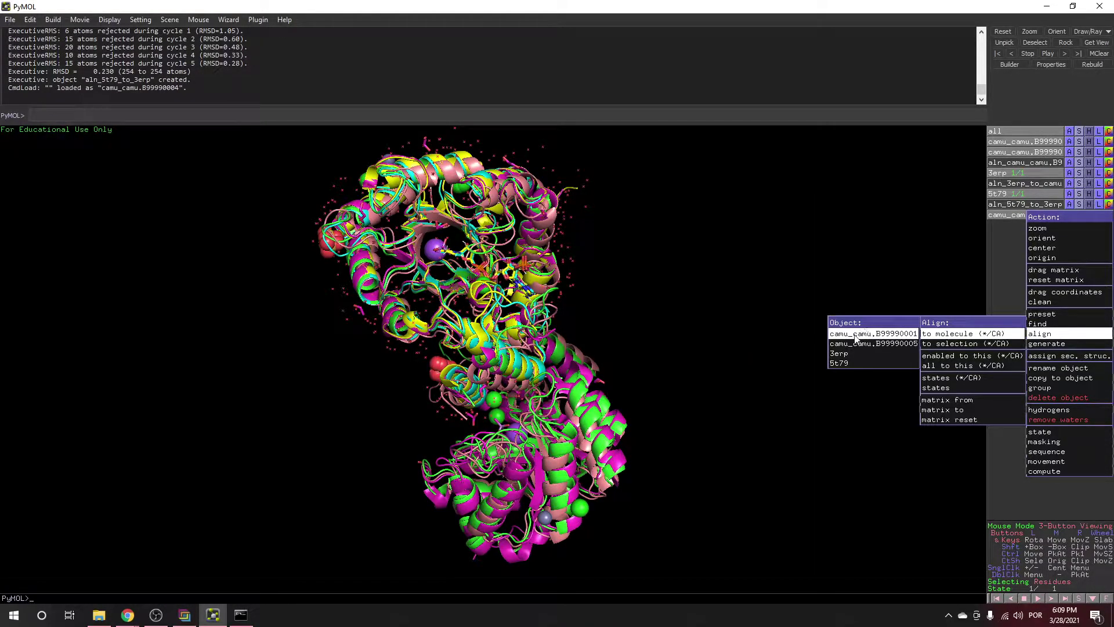
pyautogui.click(859, 335)
pyautogui.moveTo(471, 238); pyautogui.dragTo(525, 458, button='right')
pyautogui.moveTo(525, 458); pyautogui.dragTo(950, 233)
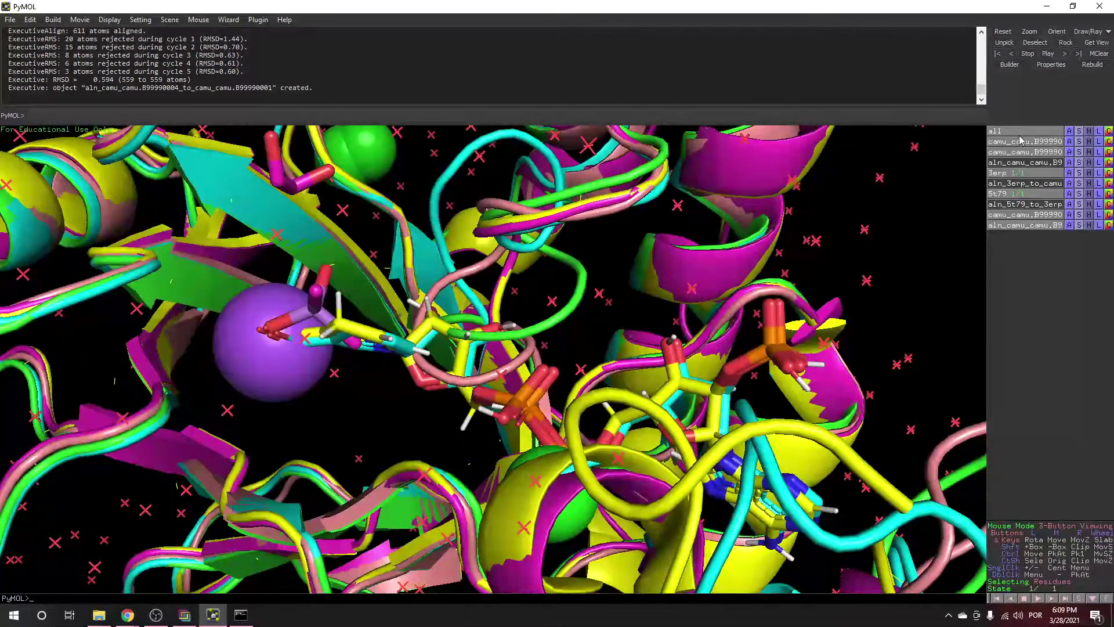
# Isolate camu_camu.B99990004 without its alignment object and compare it with camu_camu.B99990001 around the ligand site
pyautogui.click(1012, 207)
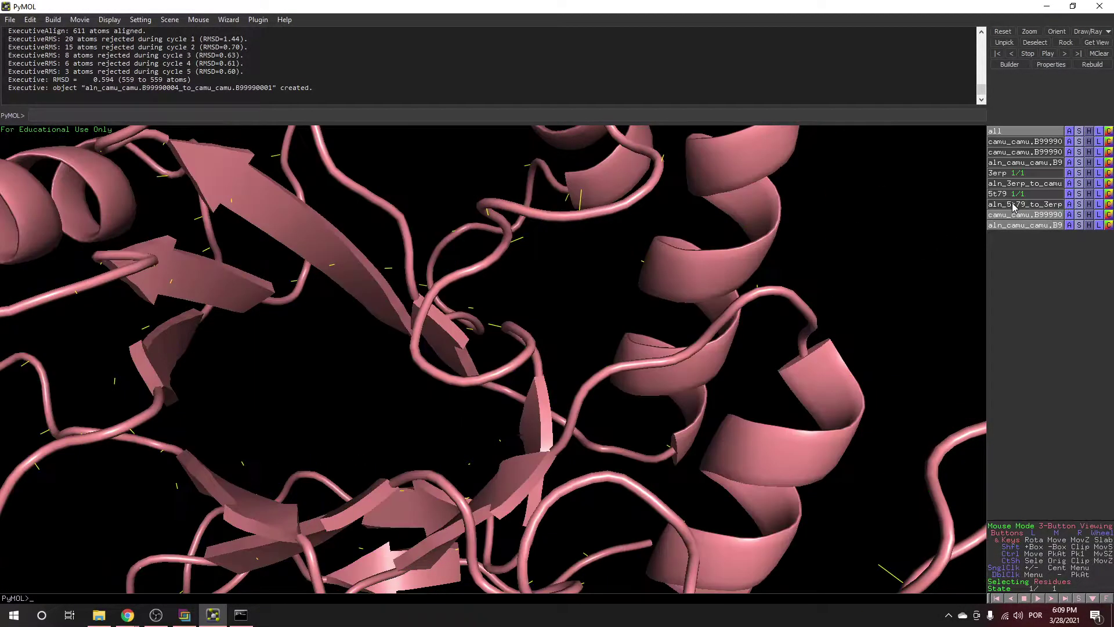
pyautogui.click(1012, 221)
pyautogui.click(1012, 220)
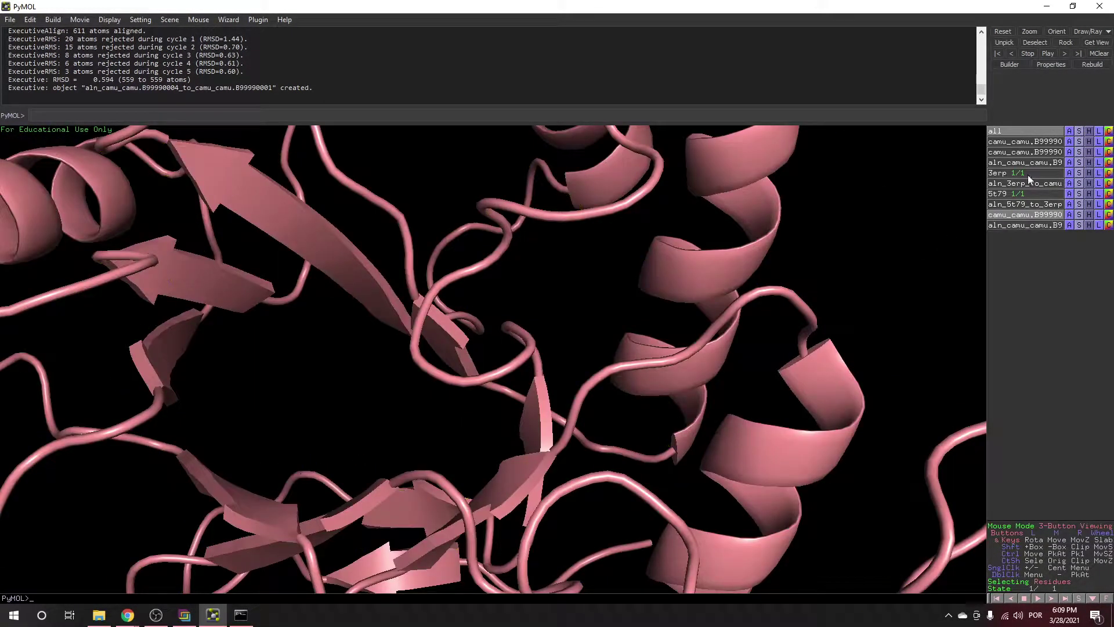
pyautogui.click(1015, 144)
pyautogui.moveTo(464, 300); pyautogui.dragTo(545, 394)
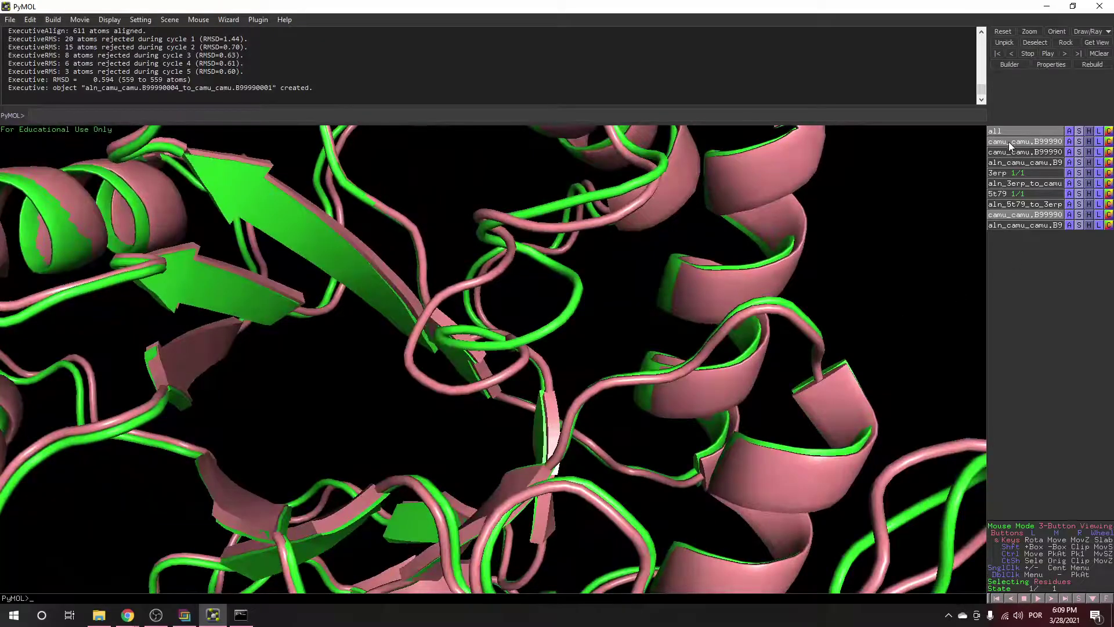
# Hide both camu_camu models, compare templates 5t79 and 3erp at the ligand site, and hide the templates again
pyautogui.click(1009, 142)
pyautogui.click(1021, 214)
pyautogui.click(1010, 194)
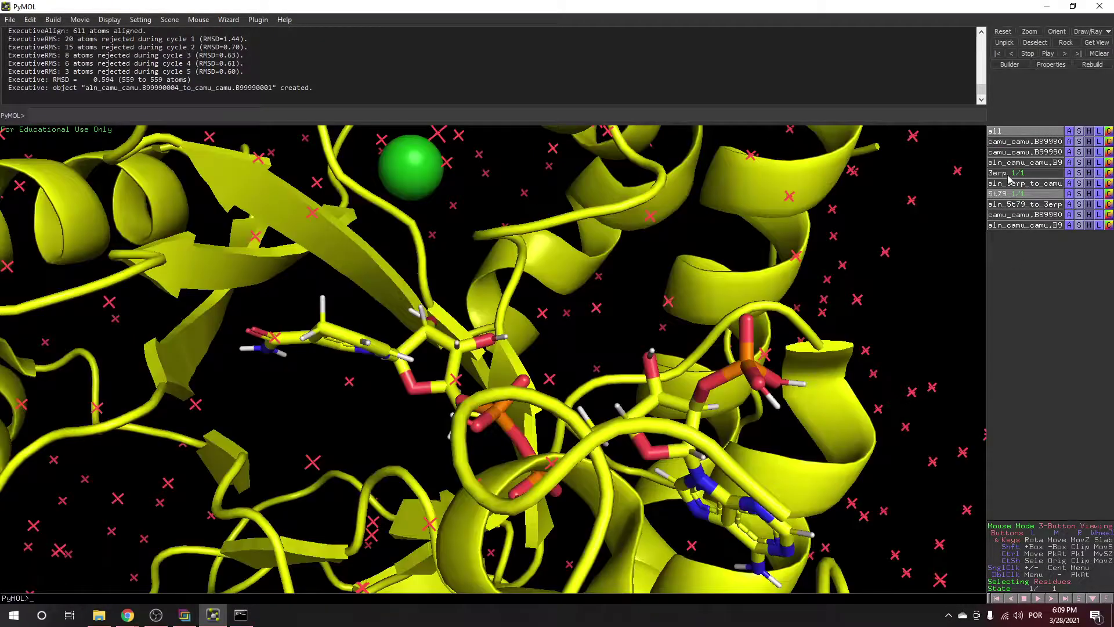
pyautogui.click(999, 173)
pyautogui.moveTo(498, 325); pyautogui.dragTo(518, 351)
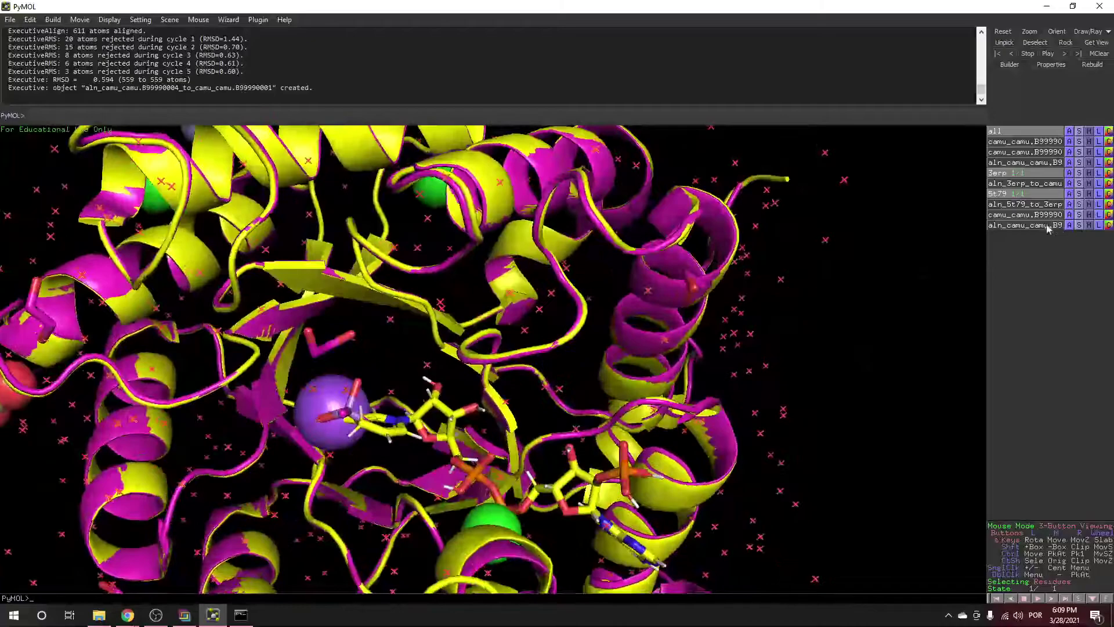
pyautogui.click(1012, 194)
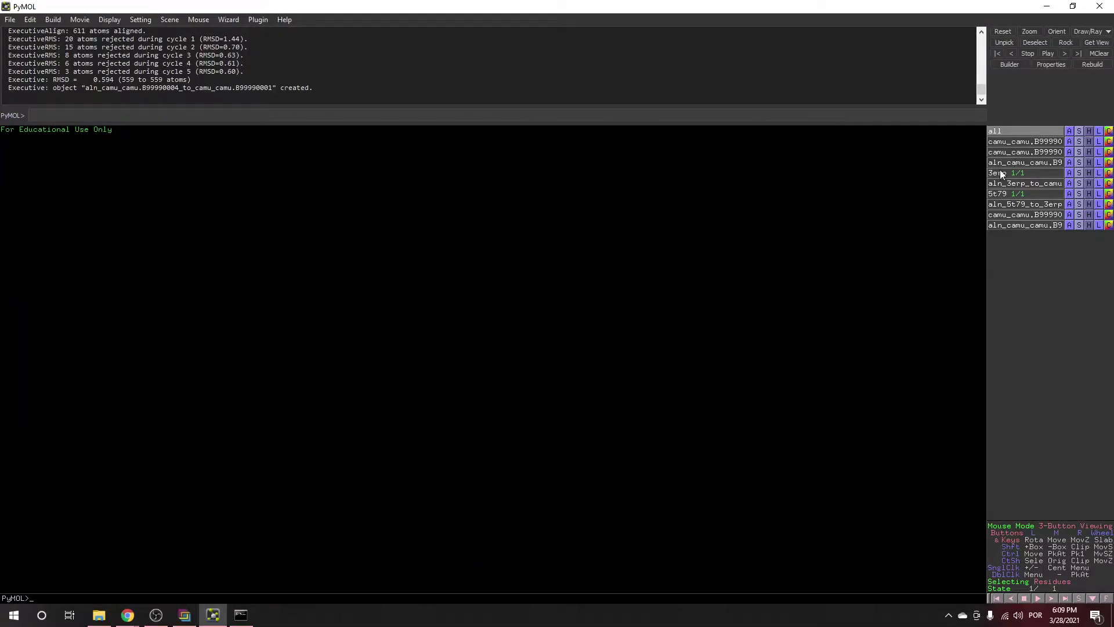
# Show only camu_camu.B99990001 and examine the arrangement of its two chains from several angles
pyautogui.click(1005, 141)
pyautogui.moveTo(468, 387); pyautogui.dragTo(474, 356)
pyautogui.moveTo(461, 329); pyautogui.dragTo(435, 332)
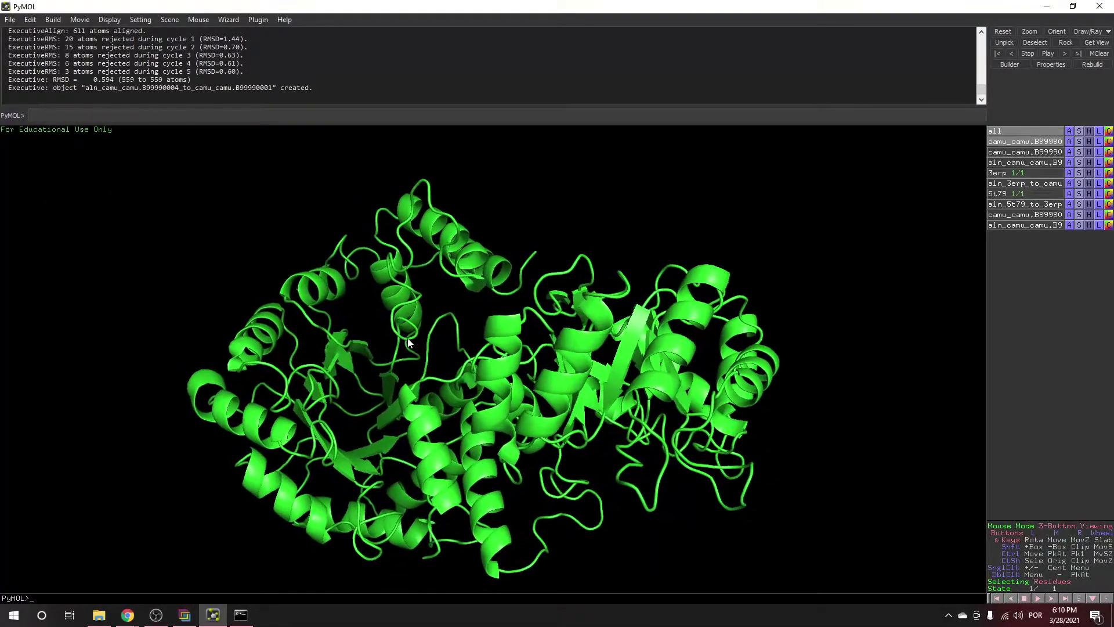
pyautogui.click(406, 338)
pyautogui.moveTo(878, 381); pyautogui.dragTo(493, 439)
pyautogui.moveTo(492, 434); pyautogui.dragTo(521, 438, button='right')
pyautogui.moveTo(497, 346); pyautogui.dragTo(545, 237)
pyautogui.moveTo(672, 155); pyautogui.dragTo(984, 241)
pyautogui.moveTo(902, 332); pyautogui.dragTo(639, 371, button='right')
pyautogui.moveTo(638, 371); pyautogui.dragTo(541, 413)
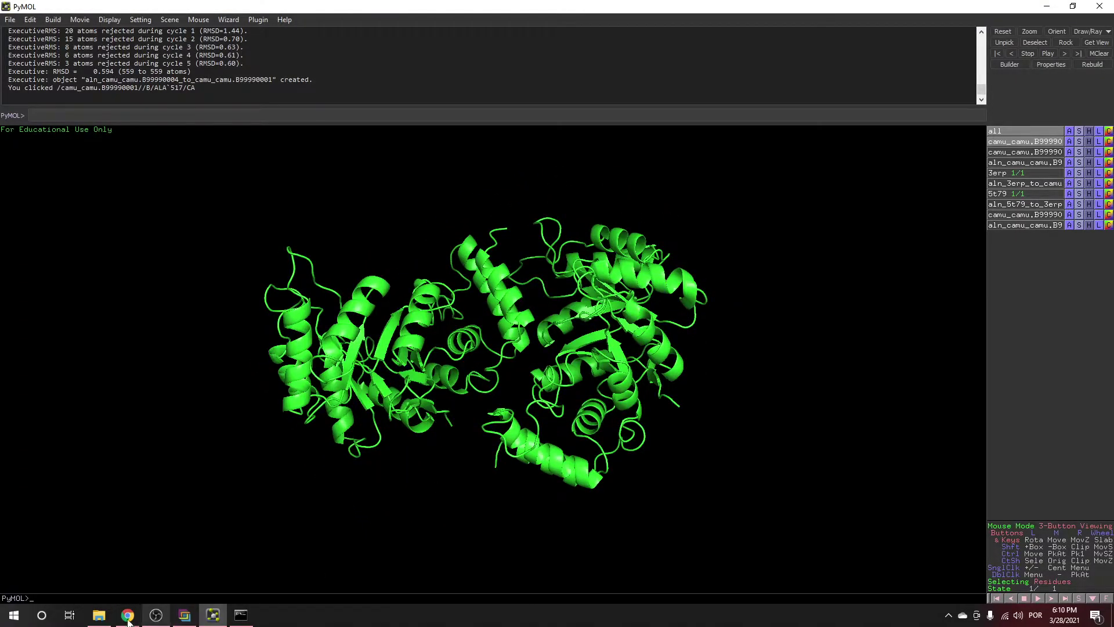
pyautogui.moveTo(132, 616)
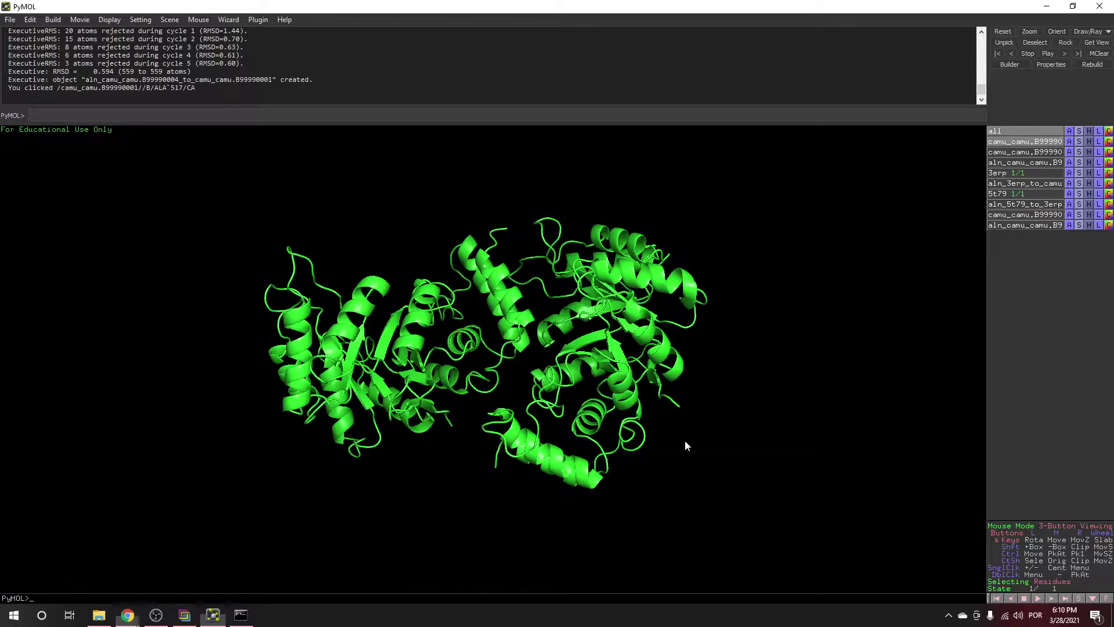
pyautogui.moveTo(571, 485); pyautogui.dragTo(506, 380)
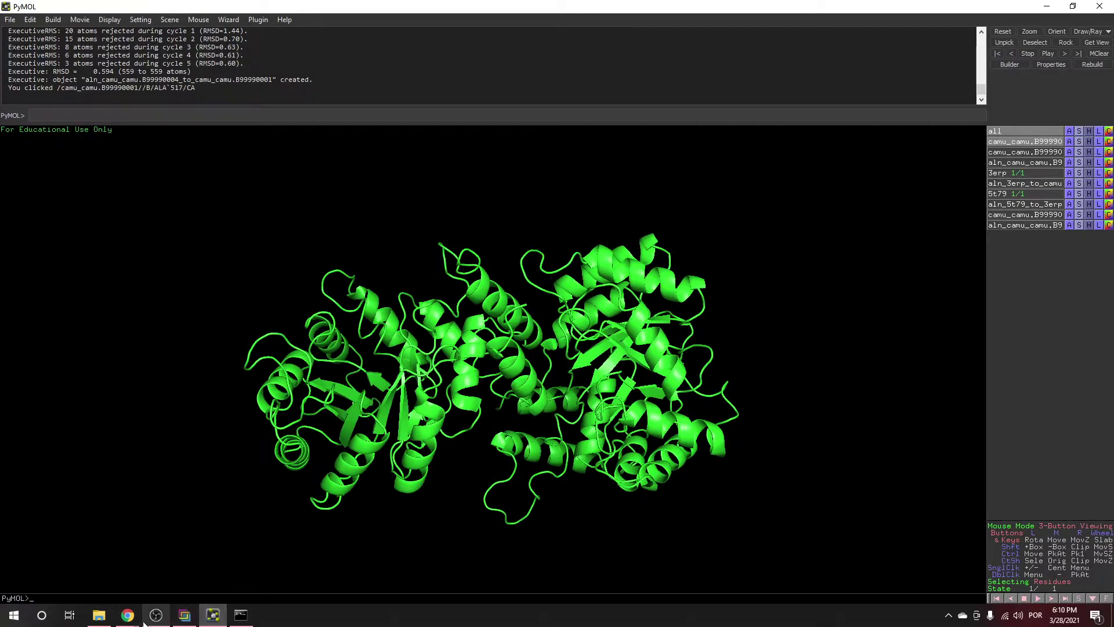
# Switch to Chrome and open the RCSB PDB homepage in a new tab through a Google search for pdb
pyautogui.moveTo(128, 615)
pyautogui.click(185, 560)
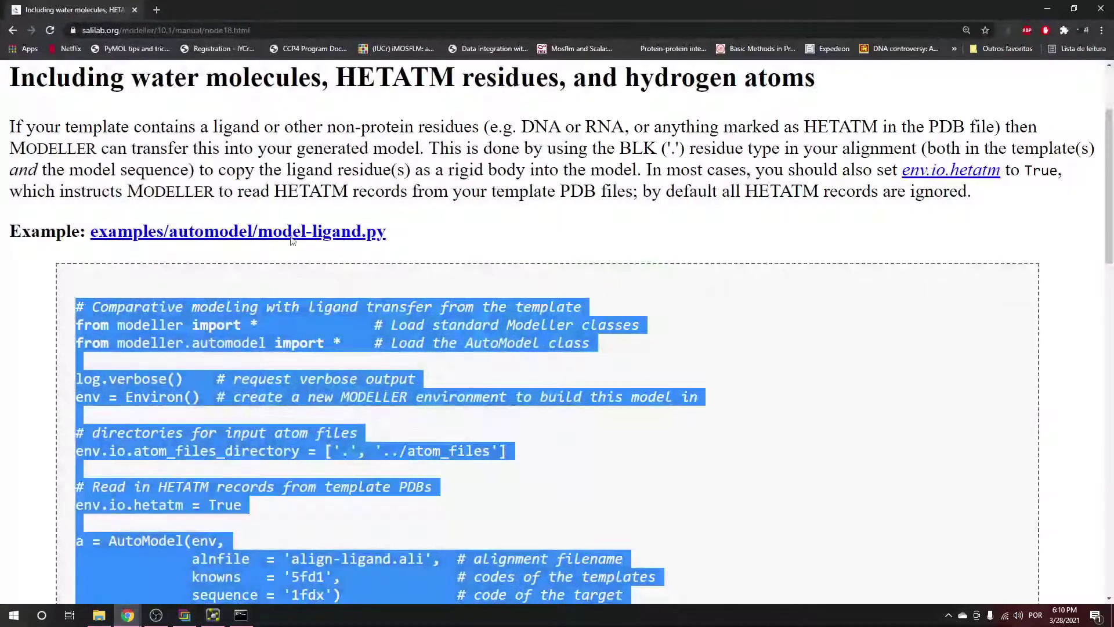
pyautogui.click(159, 9)
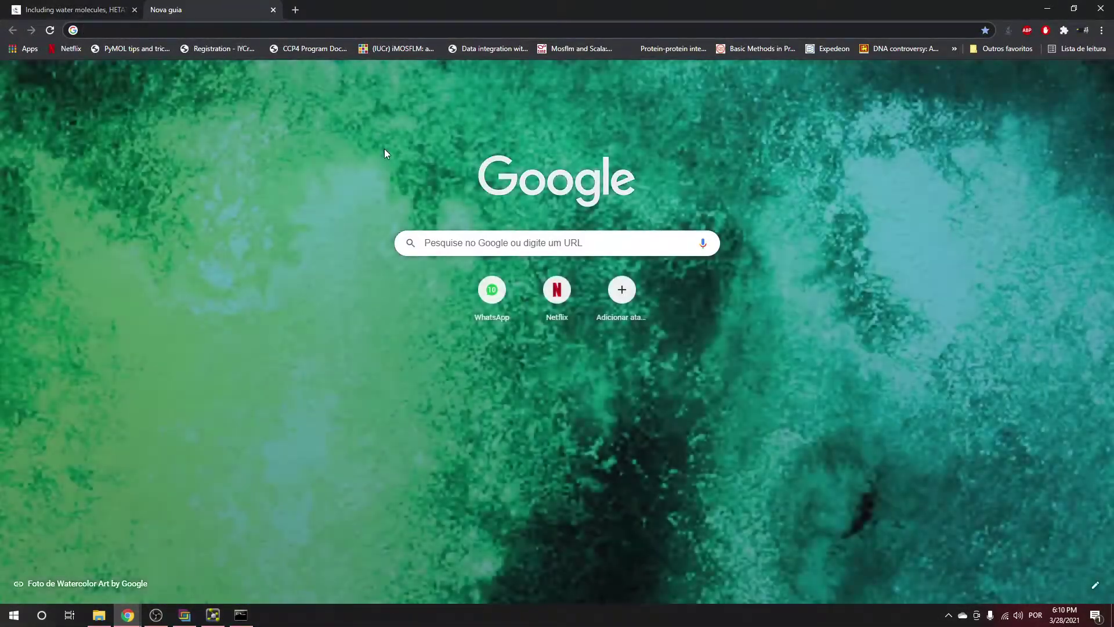
pyautogui.write('pdb')
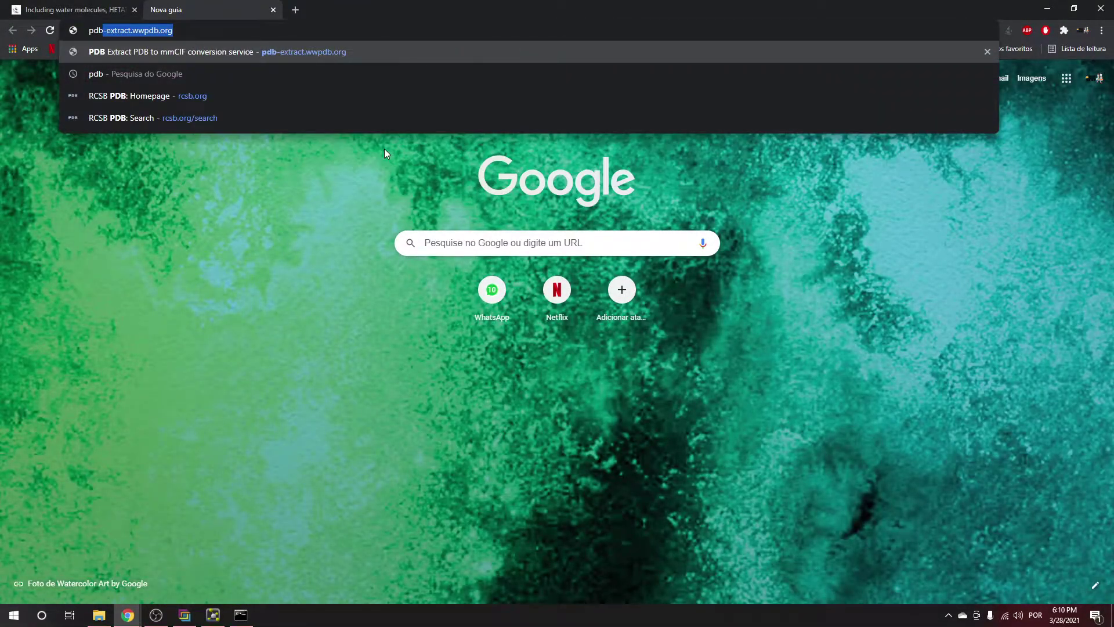
pyautogui.press('Return')
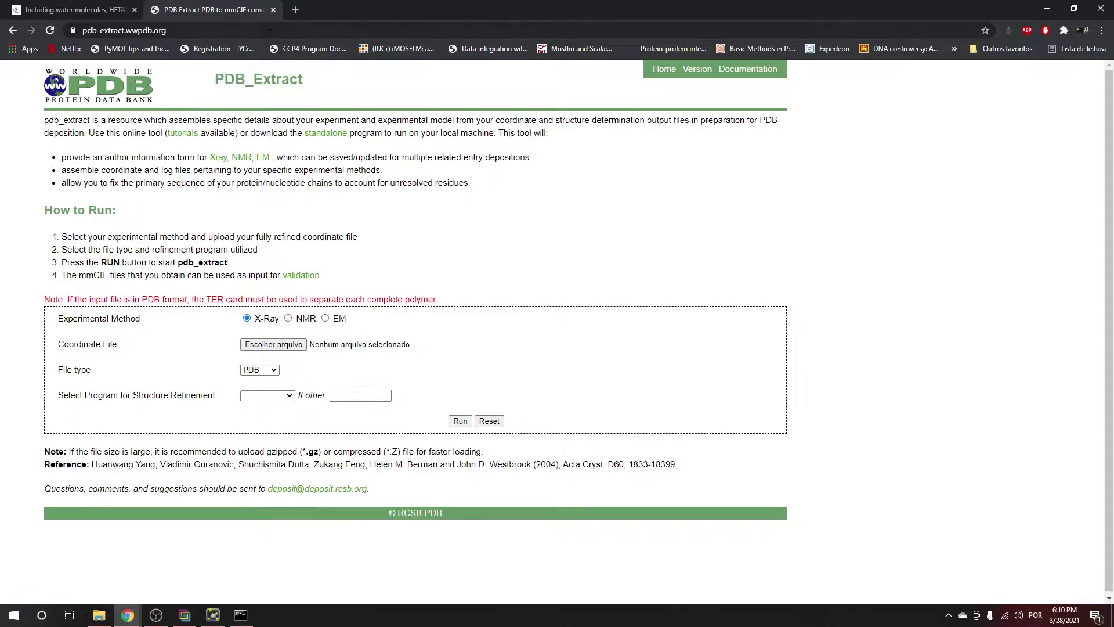
pyautogui.click(268, 31)
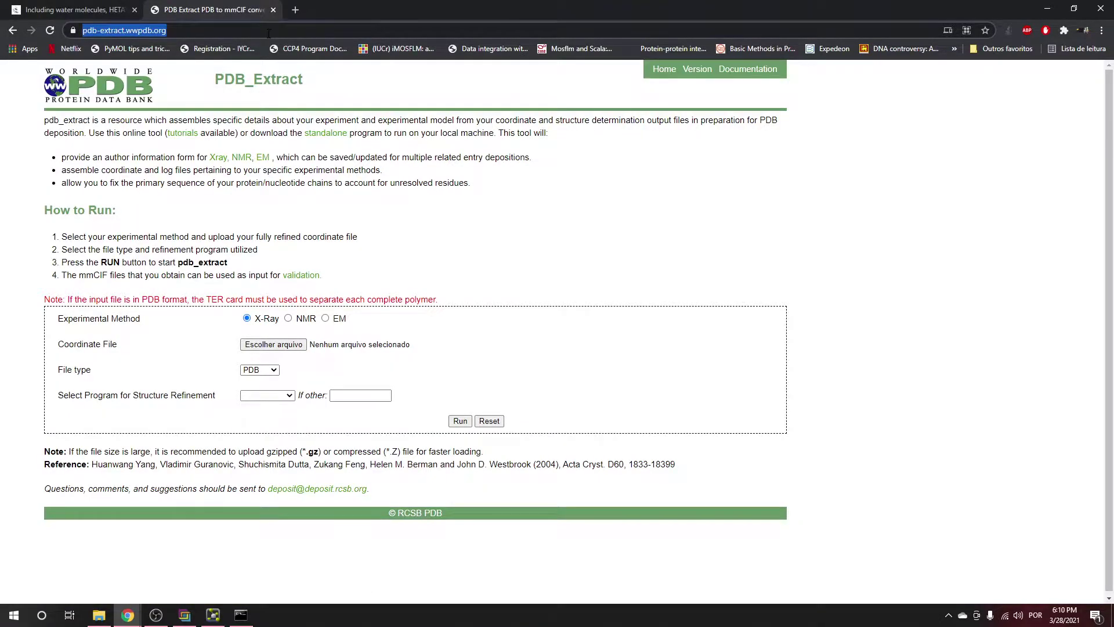
pyautogui.write('pdb')
pyautogui.press('Delete')
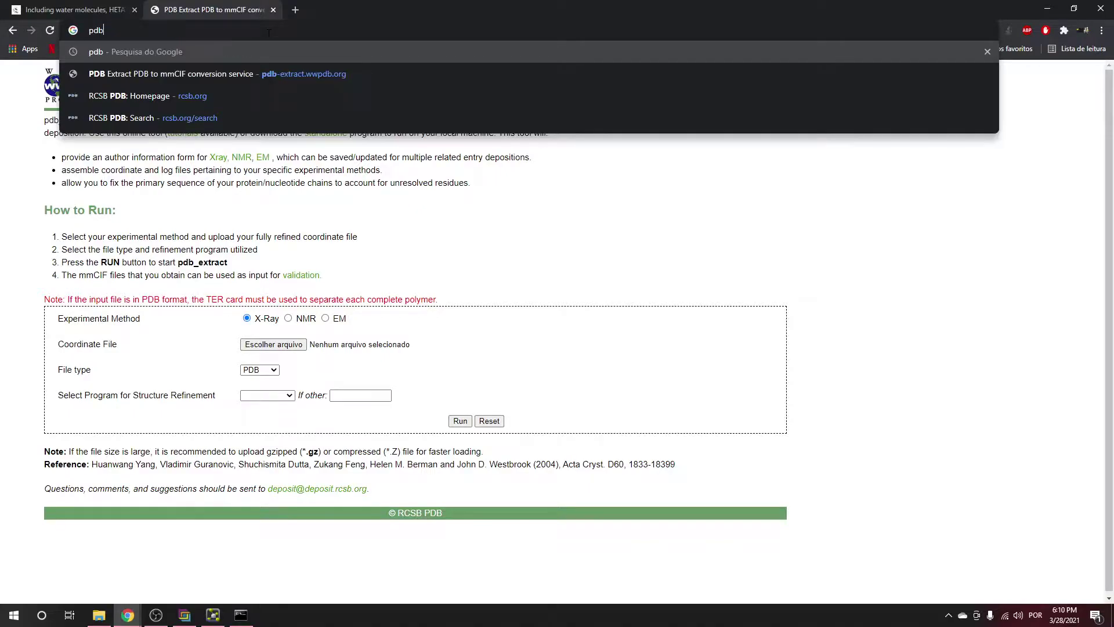
pyautogui.press('Return')
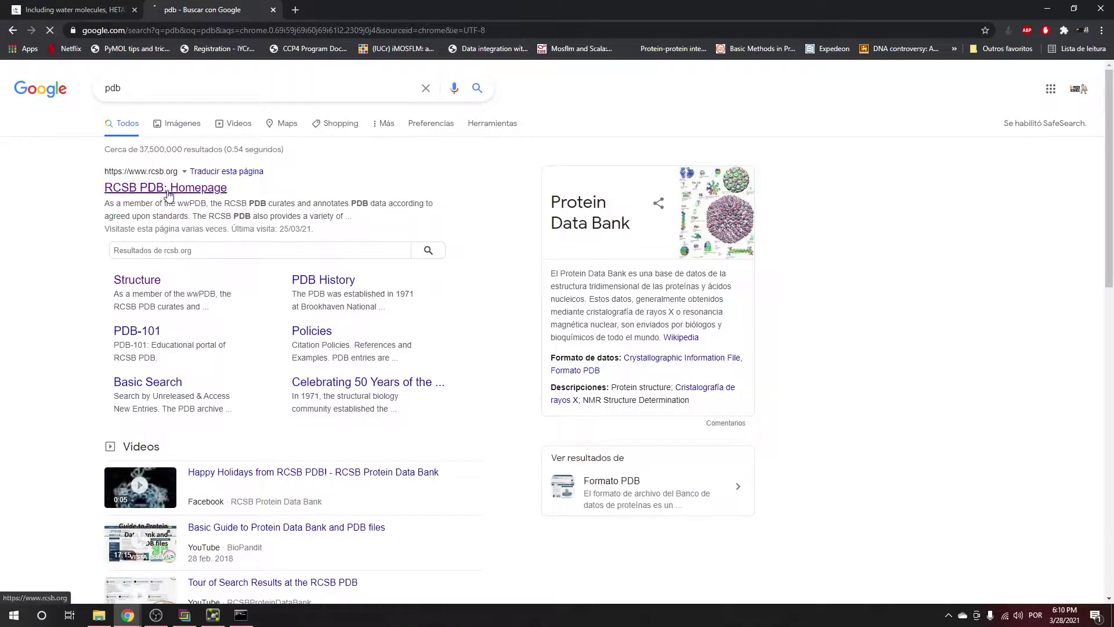
pyautogui.click(167, 192)
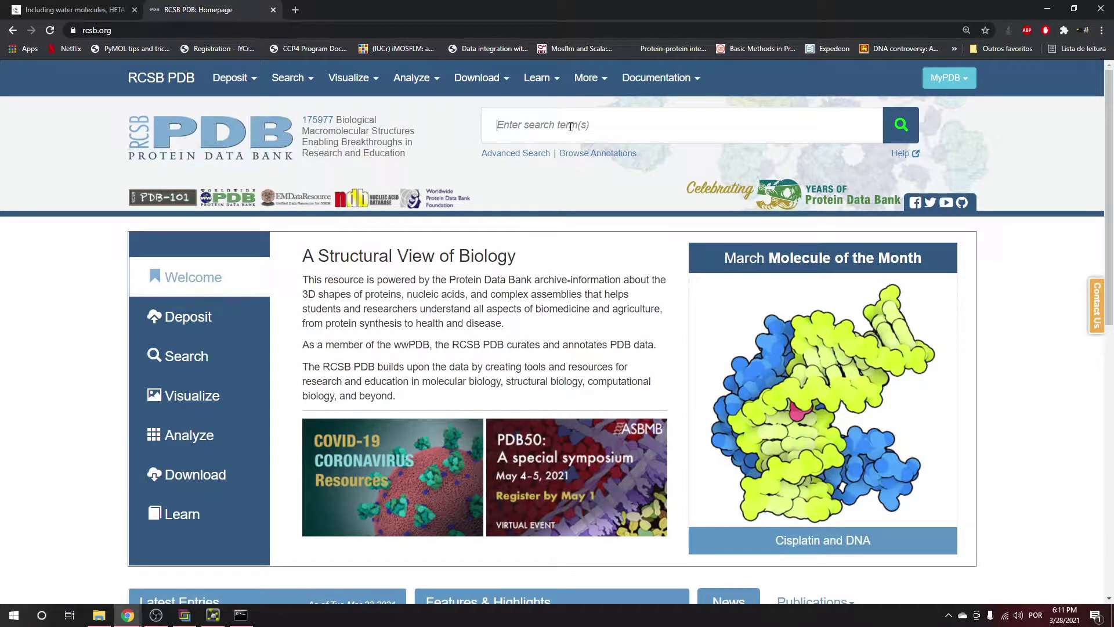
# Search the RCSB PDB for L-galactose dehydrogenase and look through the listed structures
pyautogui.press('BackSpace')
pyautogui.write('yf')
pyautogui.press('BackSpace')
pyautogui.press('BackSpace')
pyautogui.write('L-ga')
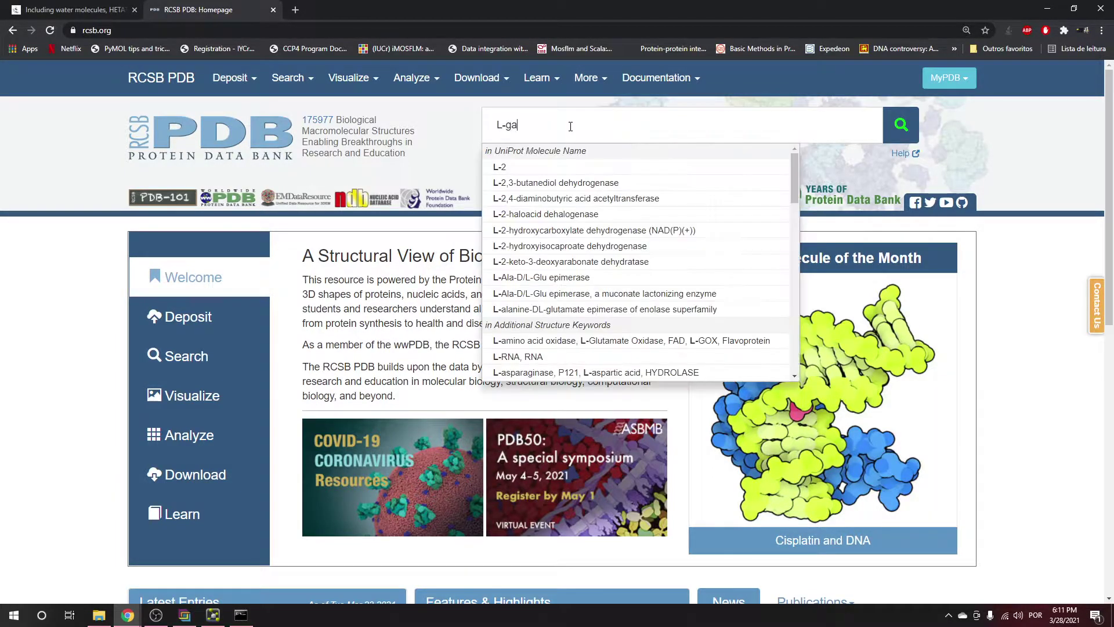
pyautogui.write('lactose')
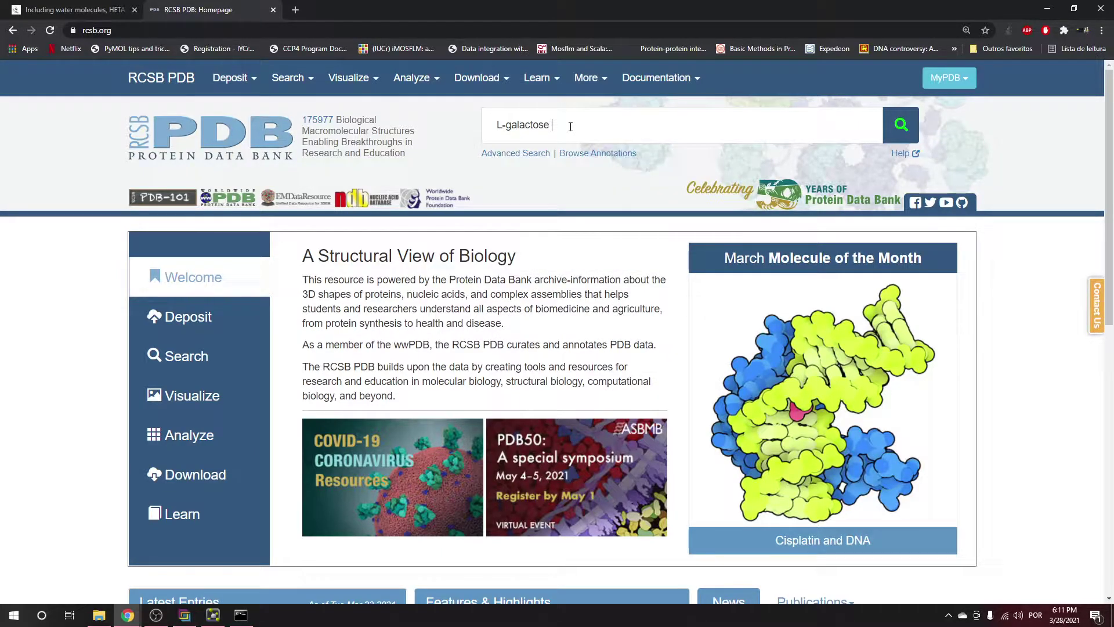
pyautogui.write(' dehydrogenase')
pyautogui.press('Return')
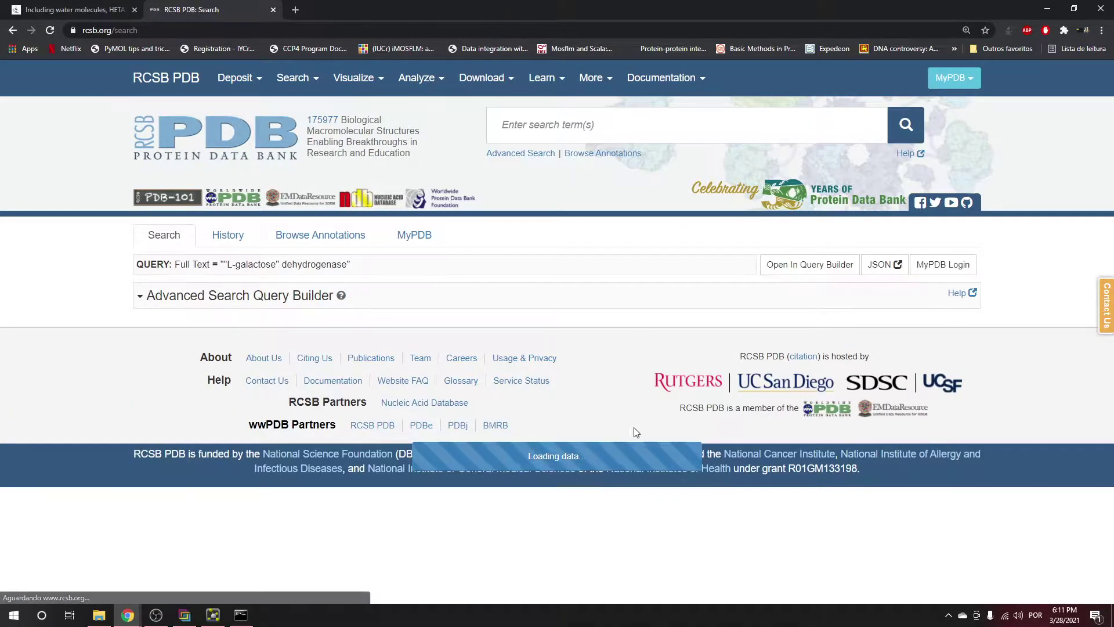
pyautogui.scroll(-8, 651, 458)
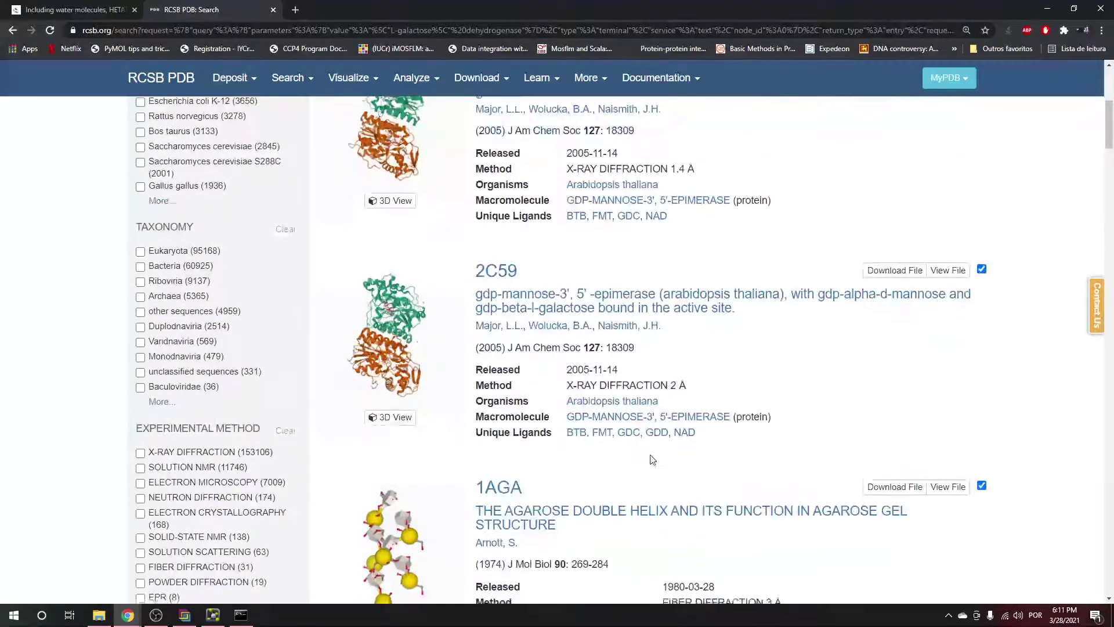
pyautogui.scroll(-12, 652, 459)
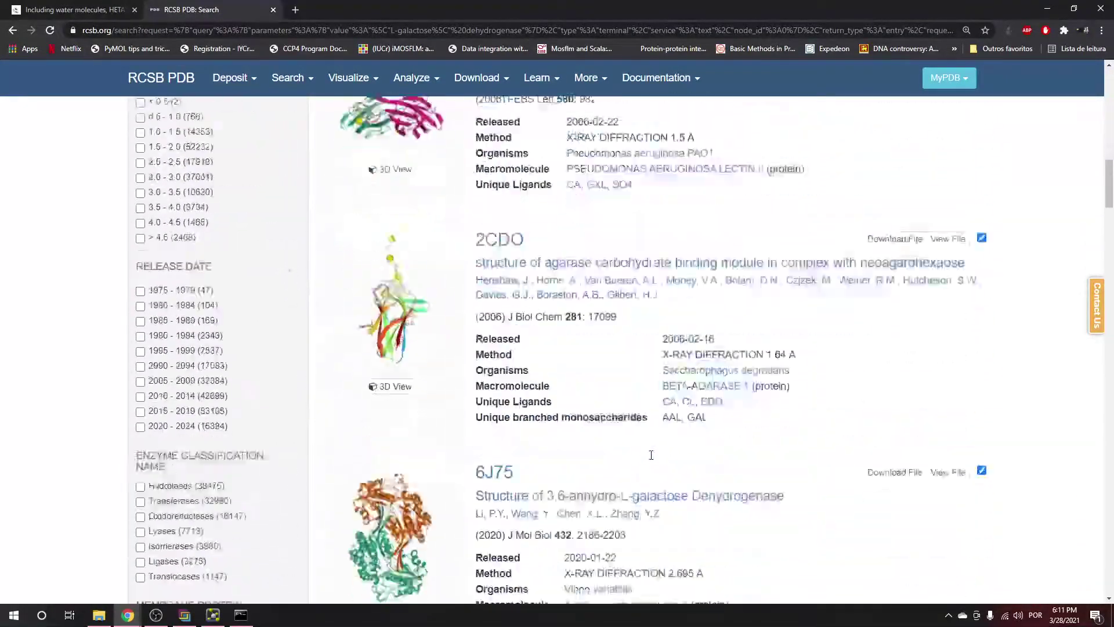
pyautogui.scroll(-15, 652, 456)
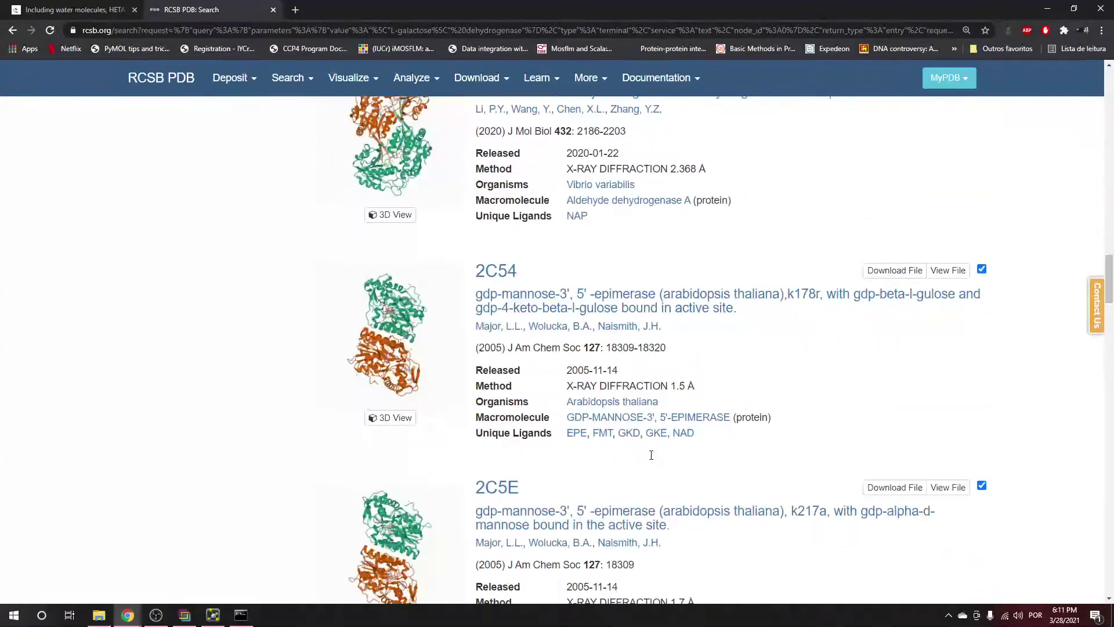
pyautogui.scroll(-10, 651, 459)
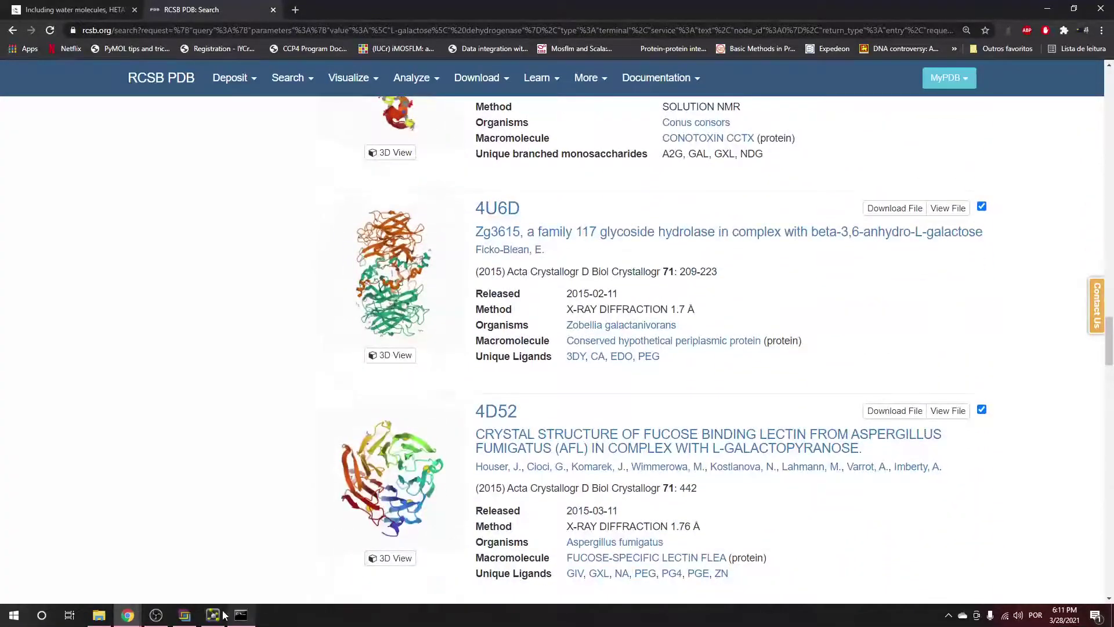
# Open proteina.txt from the modeller folder and select the whole camu_camu sequence including its header line
pyautogui.click(98, 615)
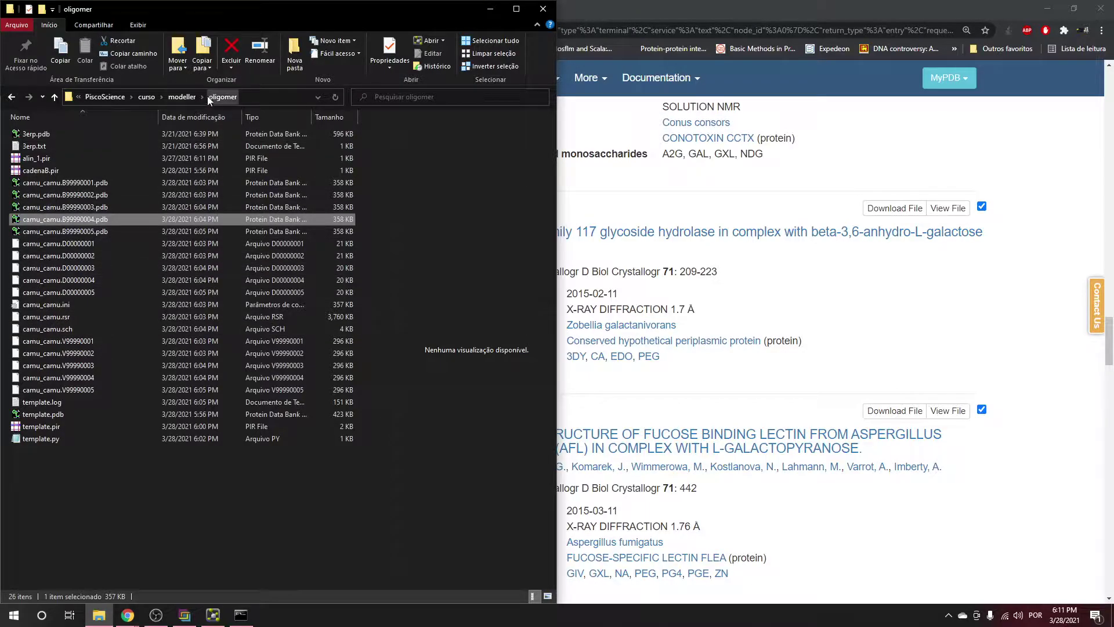
pyautogui.click(183, 97)
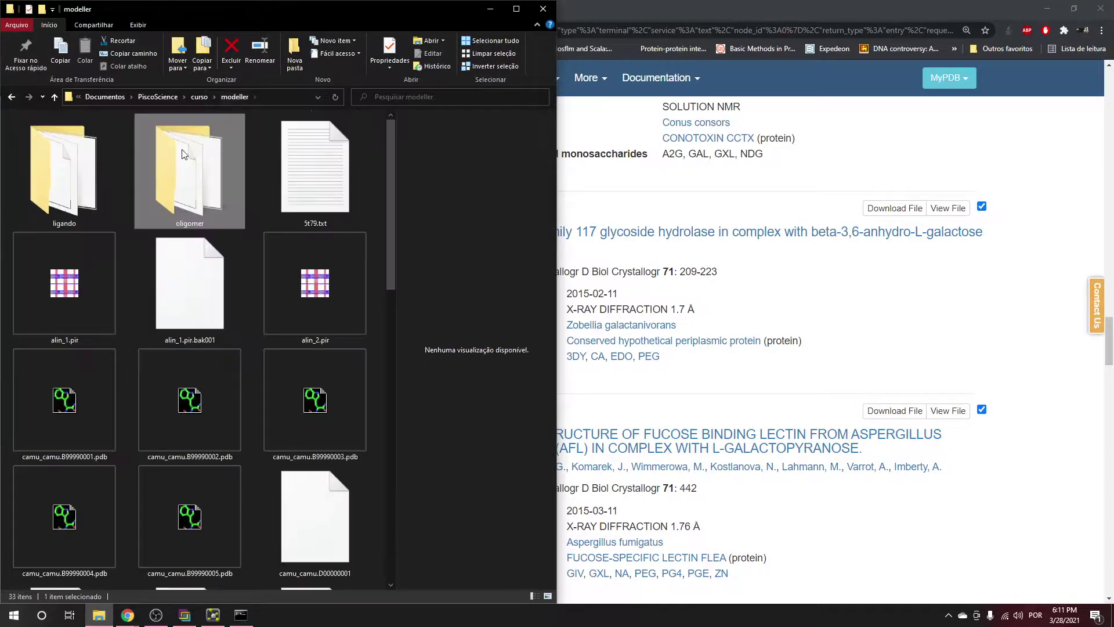
pyautogui.scroll(-10, 238, 288)
pyautogui.click(213, 433)
pyautogui.scroll(-2, 208, 429)
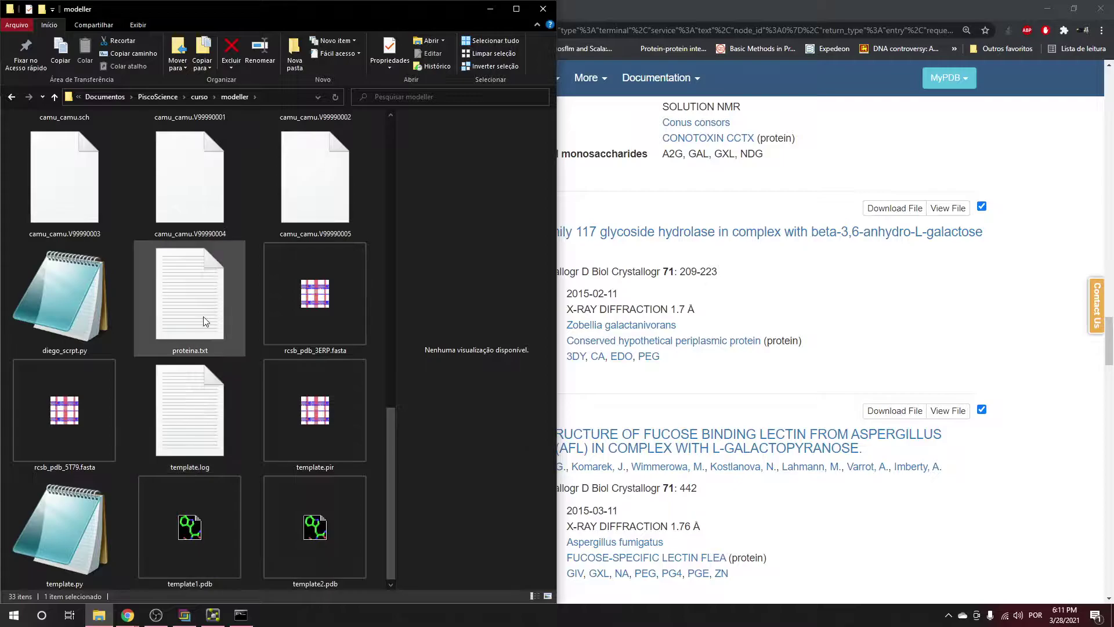
pyautogui.doubleClick(210, 324)
pyautogui.moveTo(443, 241); pyautogui.dragTo(568, 204)
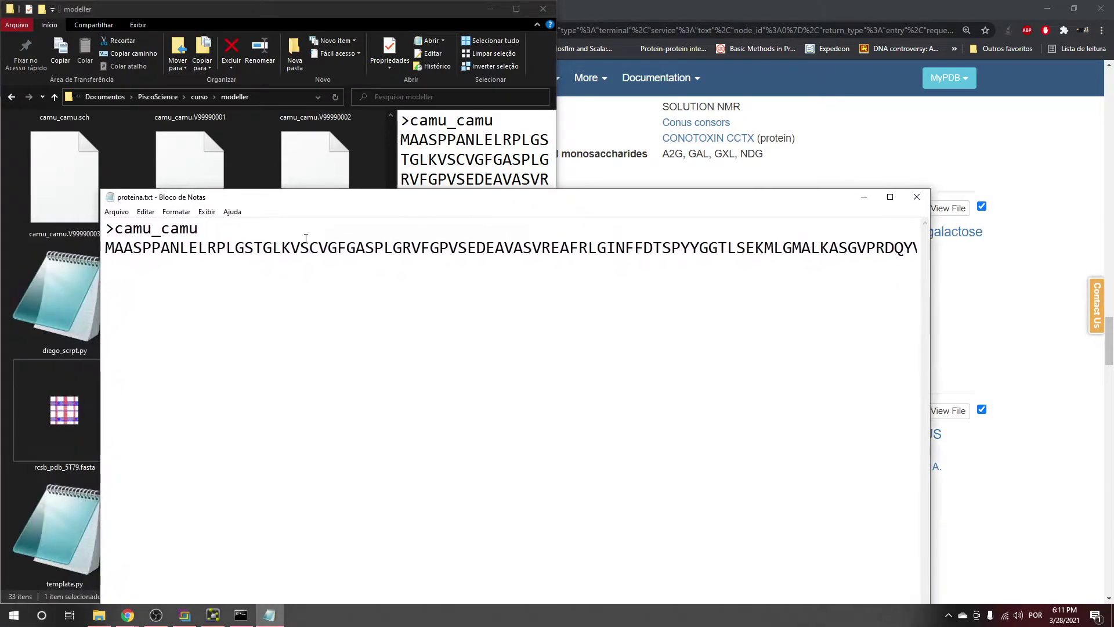
pyautogui.moveTo(108, 222); pyautogui.dragTo(124, 242)
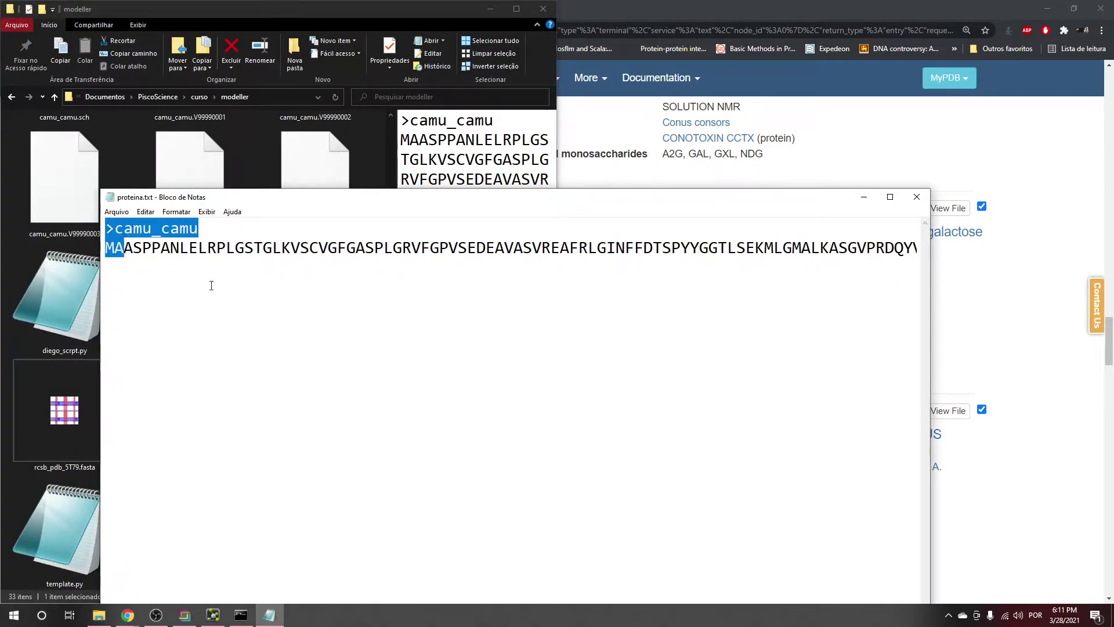
pyautogui.hotkey('shift', 'End')
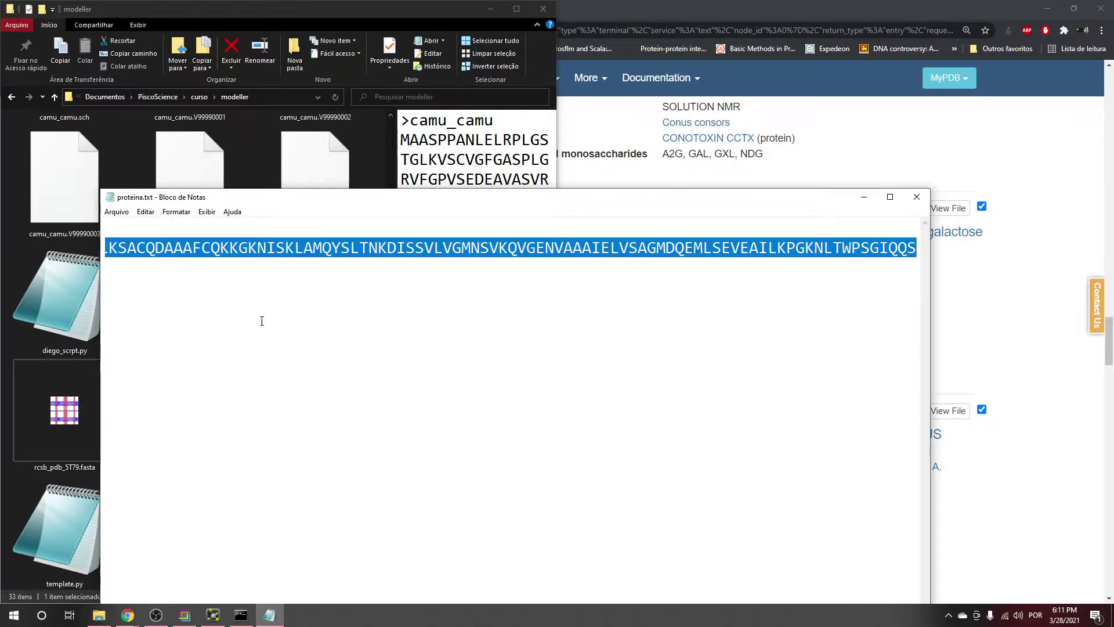
# Switch to Chrome and open NCBI's Protein BLAST (blastp) search page in a new tab
pyautogui.click(687, 10)
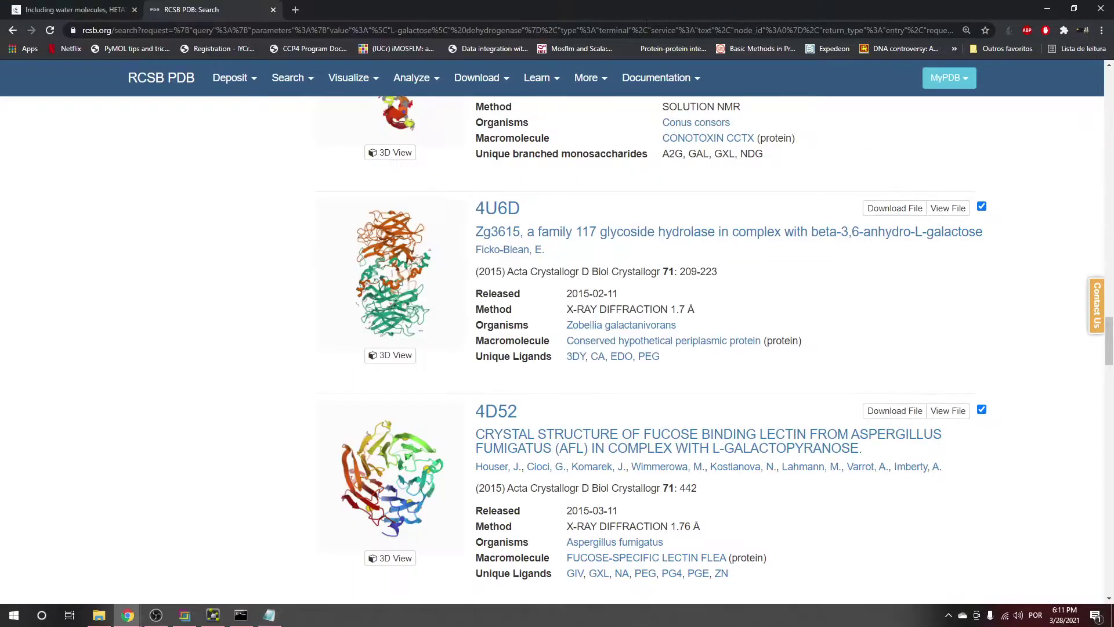
pyautogui.click(296, 9)
pyautogui.write('blast')
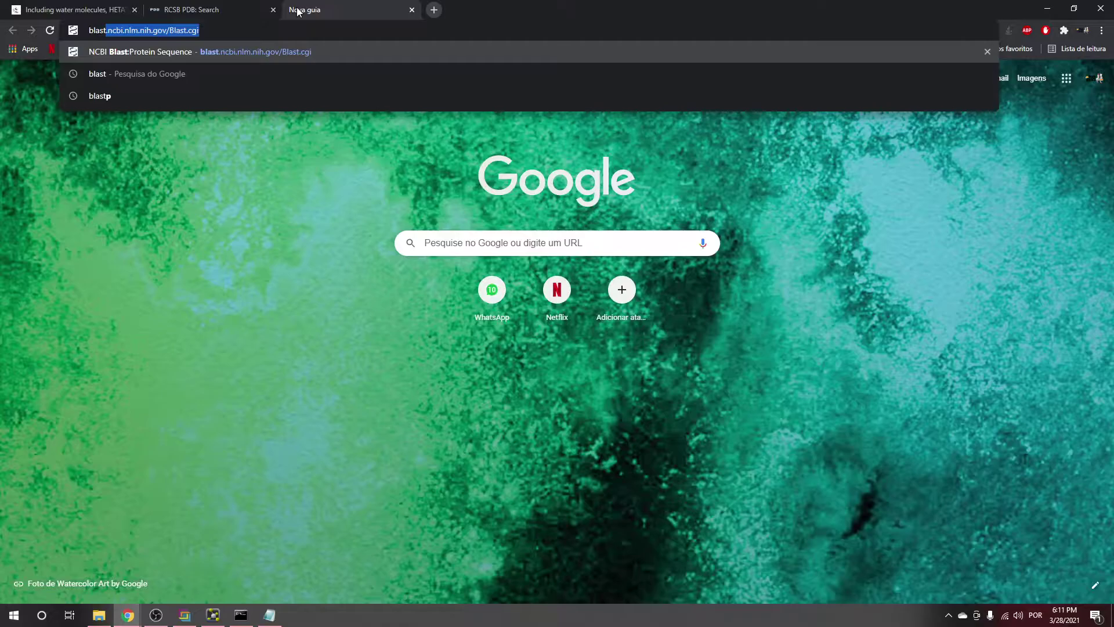
pyautogui.press('Return')
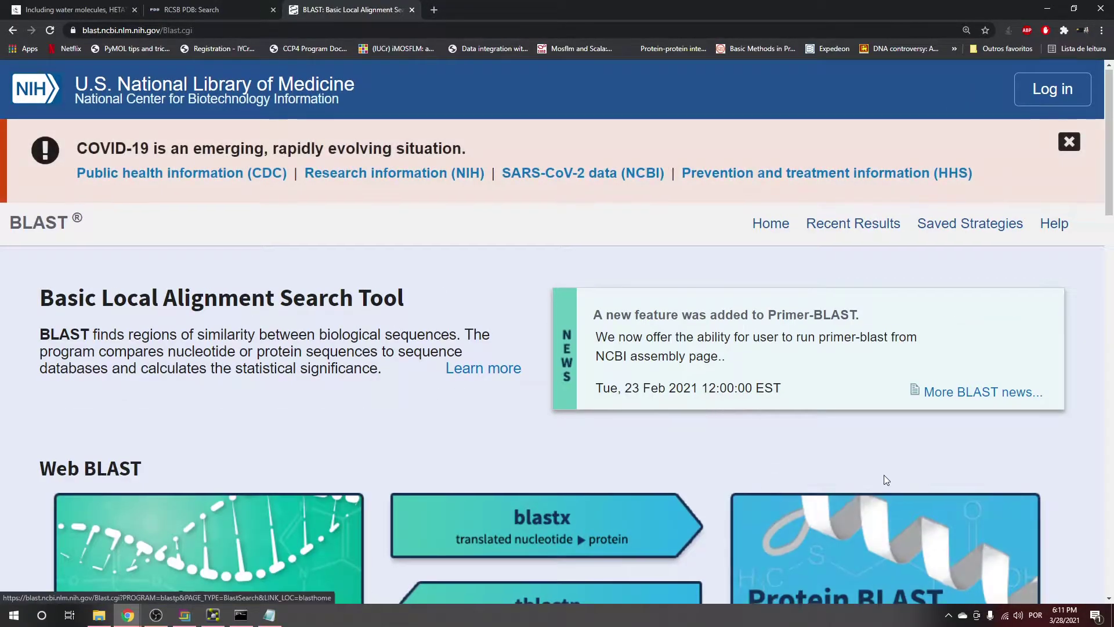
pyautogui.scroll(-2, 876, 476)
pyautogui.click(855, 455)
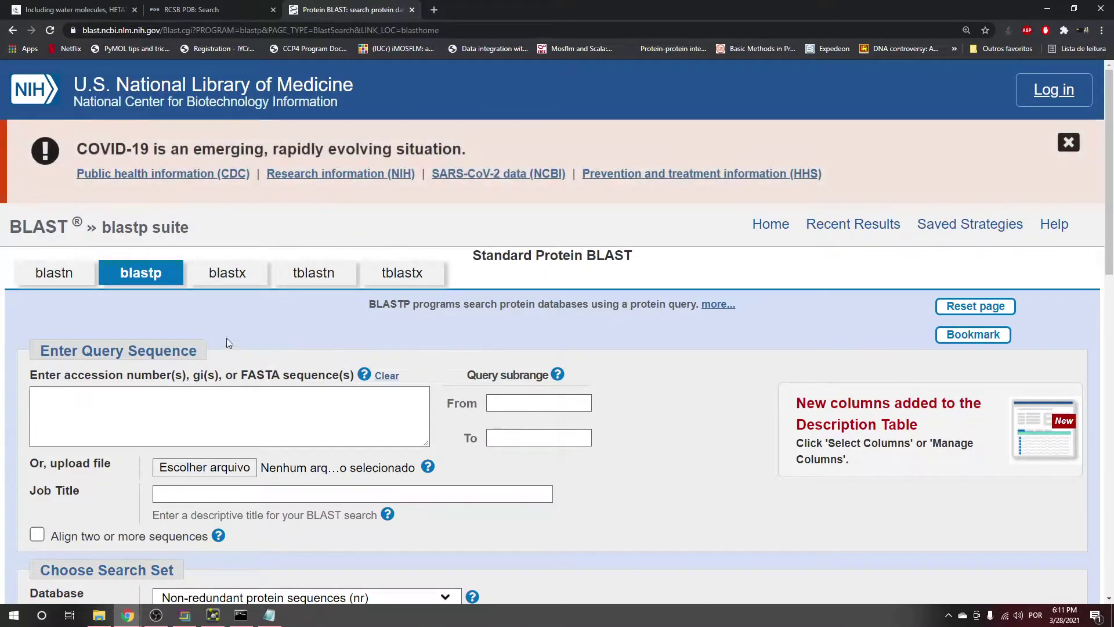
# Paste the camu_camu sequence as the query and run blastp against the Protein Data Bank proteins (pdb) database
pyautogui.click(116, 402)
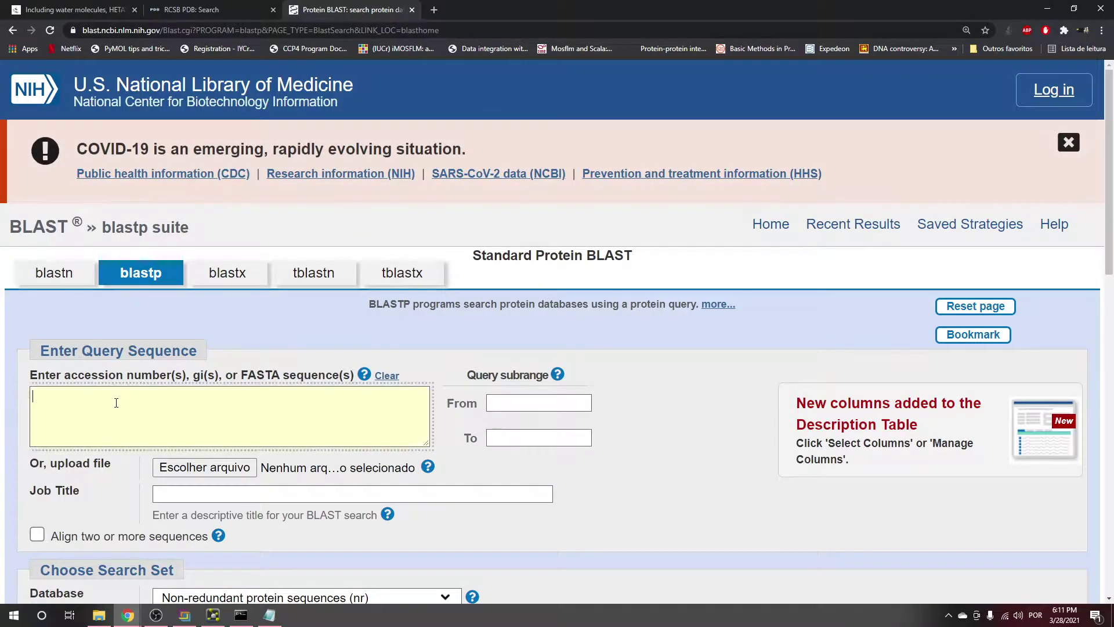
pyautogui.hotkey('ctrl', 'v')
pyautogui.scroll(-5, 389, 325)
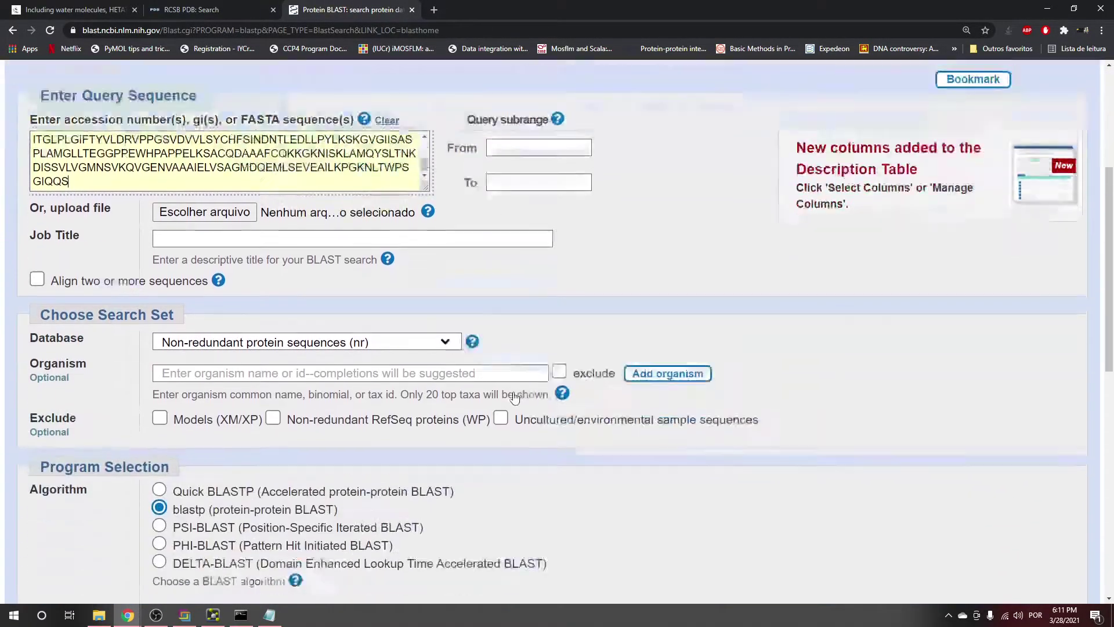
pyautogui.click(389, 307)
pyautogui.click(243, 414)
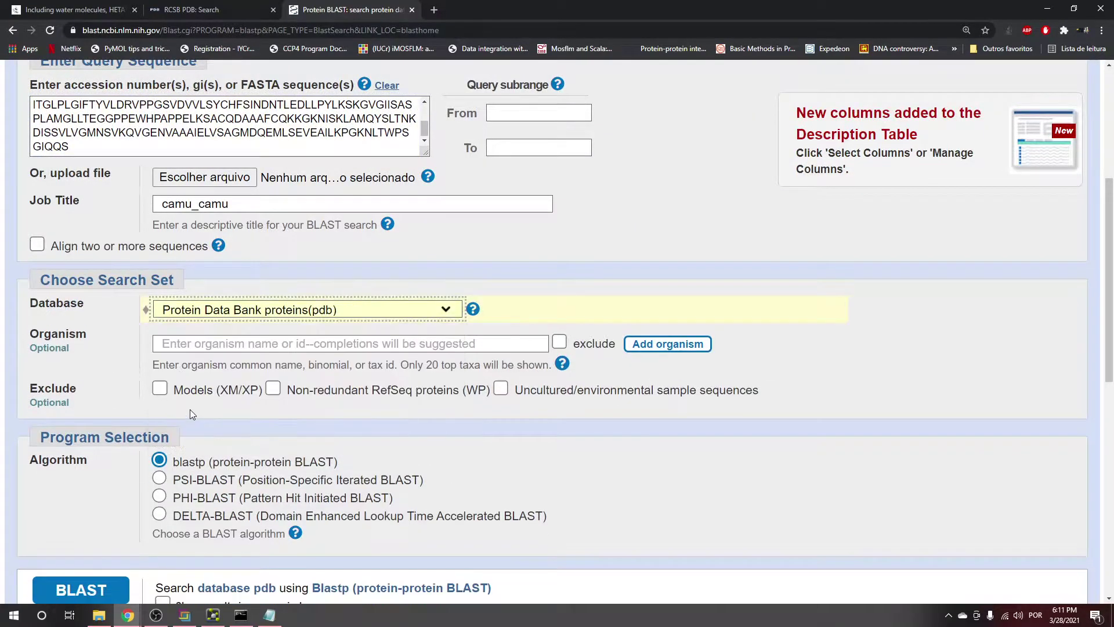
pyautogui.scroll(-4, 358, 373)
pyautogui.click(81, 359)
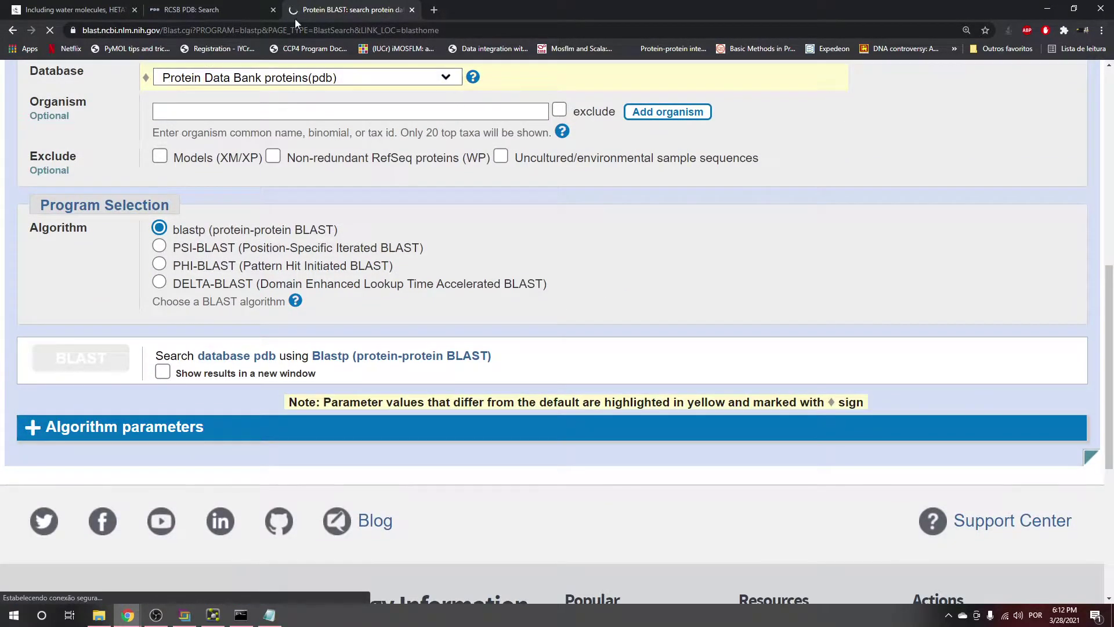
# Check the chat of the Google Meet class, return to the RCSB PDB results and dismiss the presenting notification
pyautogui.click(233, 8)
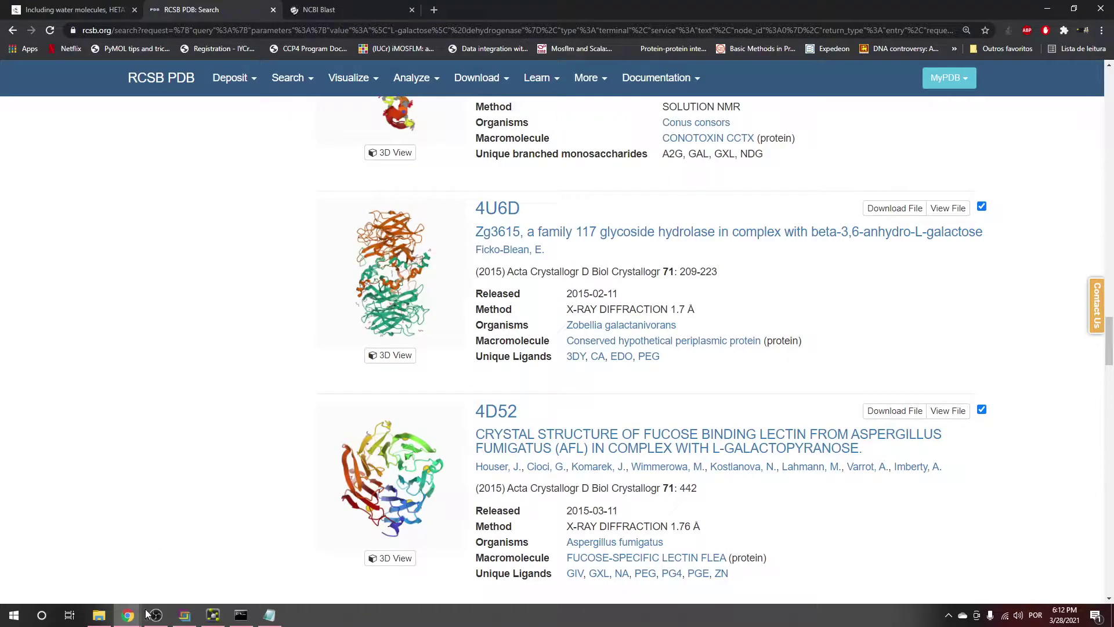
pyautogui.click(127, 614)
pyautogui.click(64, 557)
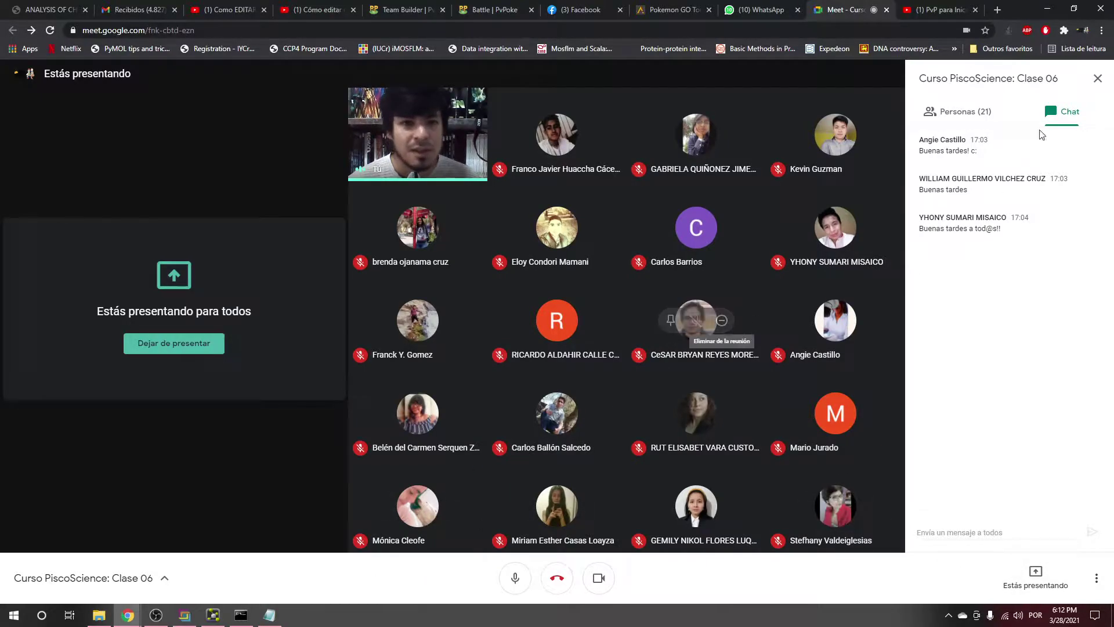
pyautogui.hotkey('alt', 'Tab')
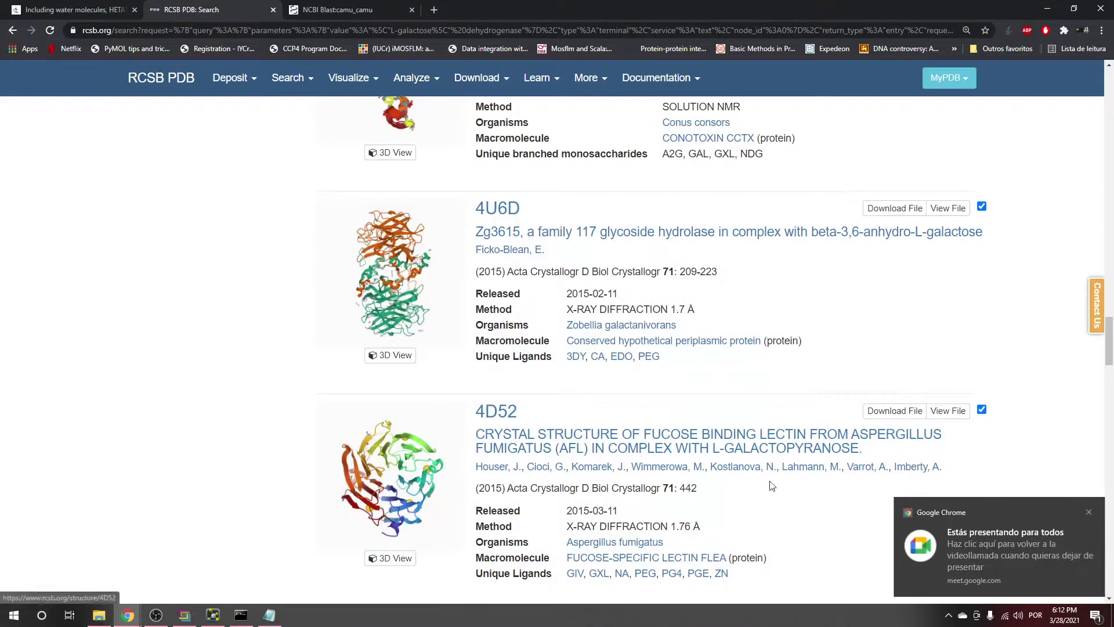
pyautogui.click(1088, 512)
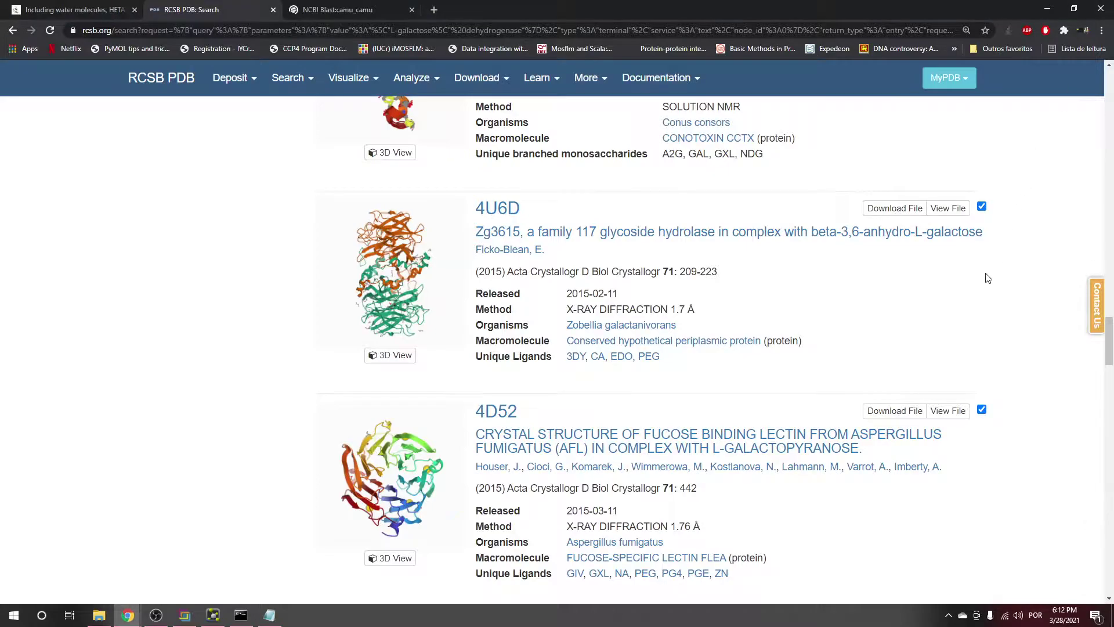
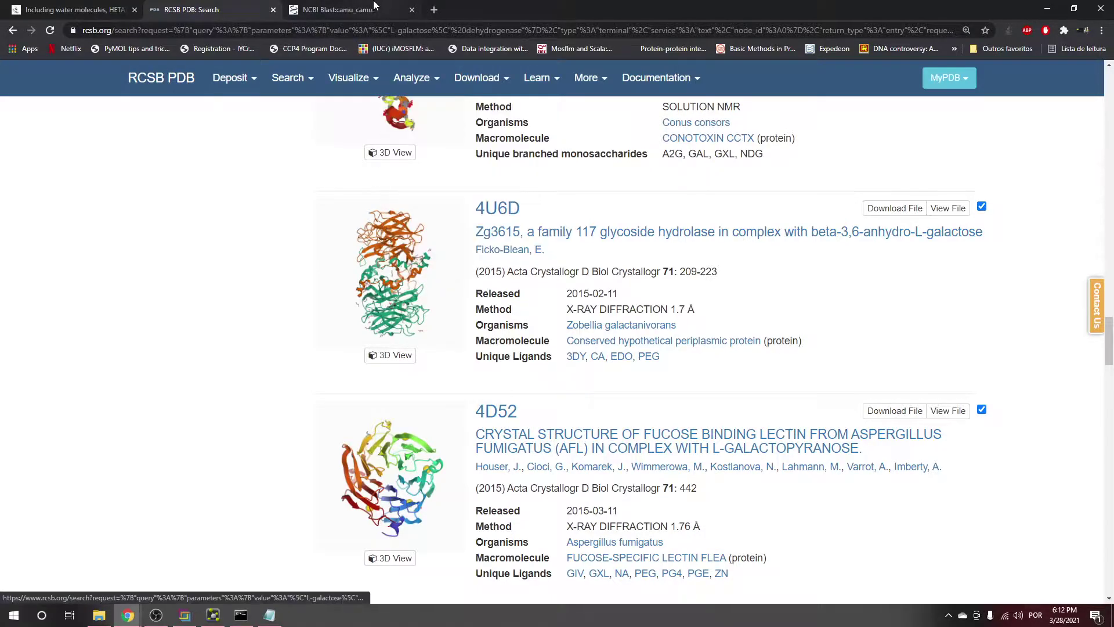
# Look through the BLAST hits for camu_camu and open the RCSB PDB entry of the Bacillus subtilis structure 1PYF
pyautogui.click(356, 7)
pyautogui.scroll(-6, 450, 416)
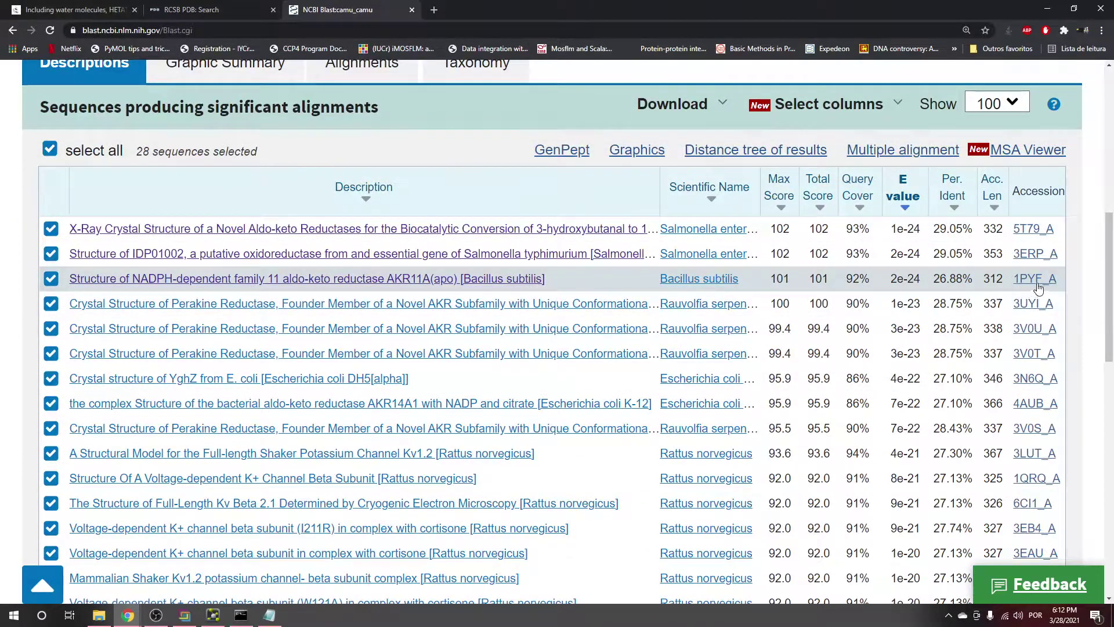
pyautogui.click(209, 10)
pyautogui.scroll(10, 1112, 296)
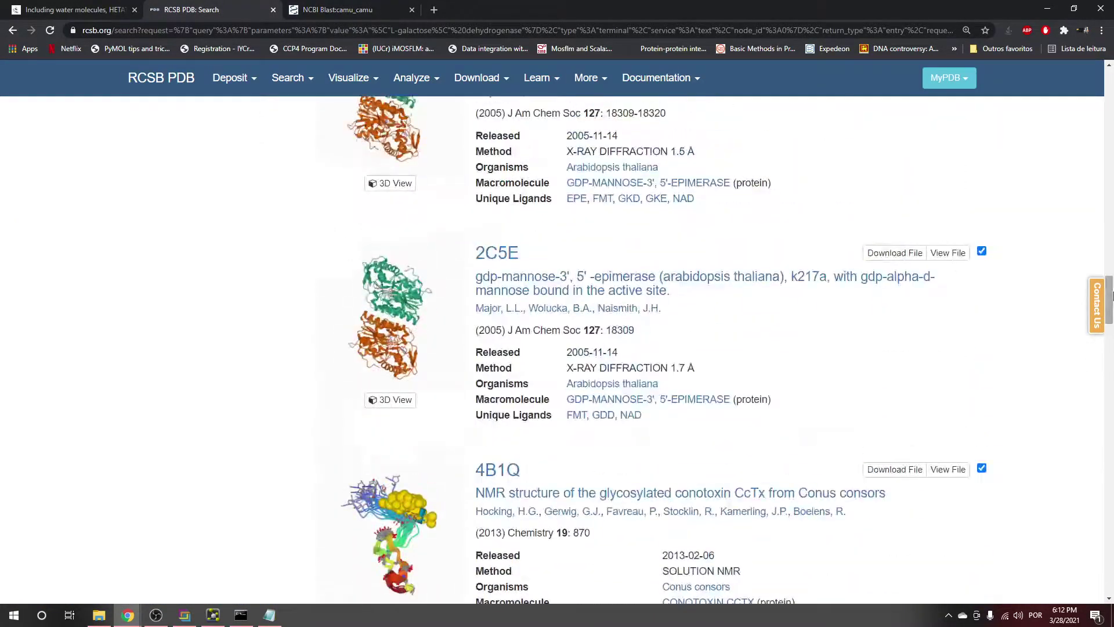
pyautogui.scroll(15, 1112, 296)
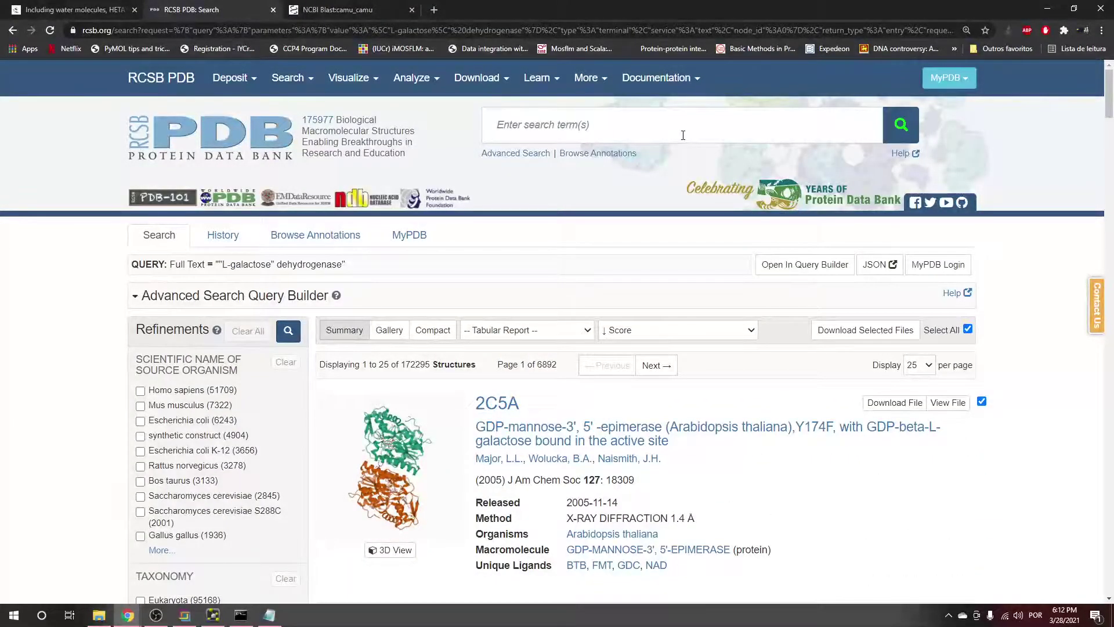
pyautogui.click(682, 135)
pyautogui.write('1PYF')
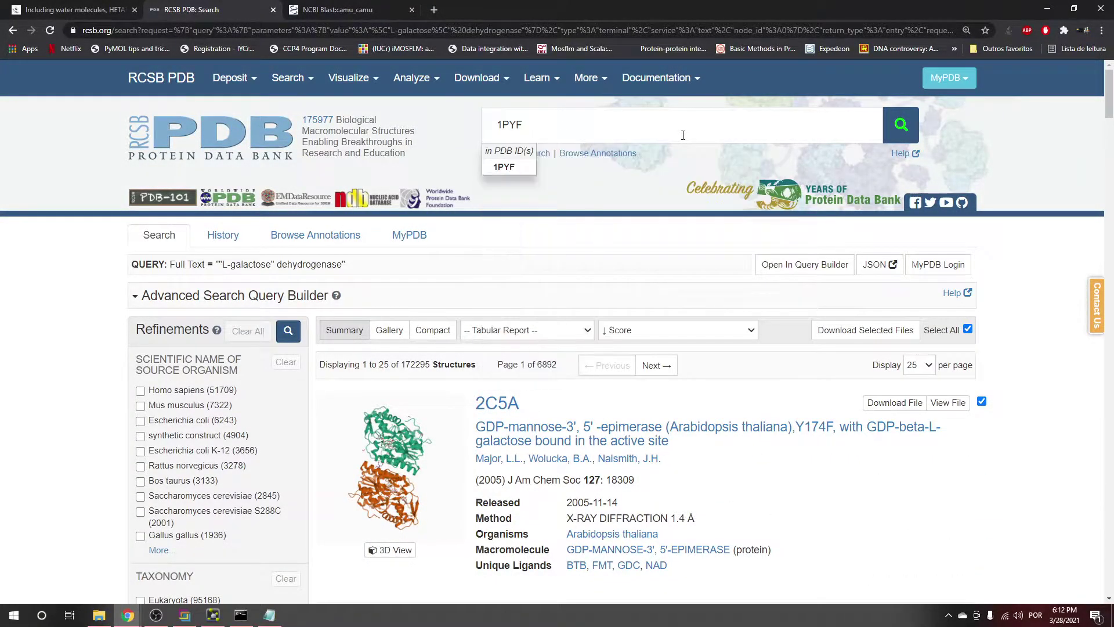
pyautogui.click(513, 168)
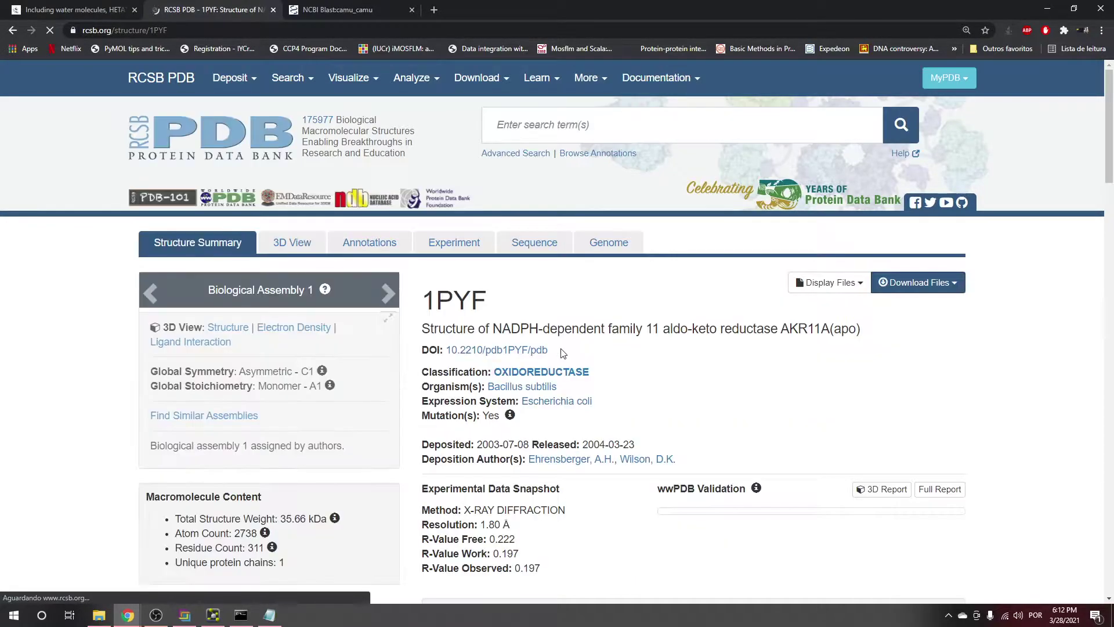
# Download the 1PYF structure in PDB format
pyautogui.click(921, 282)
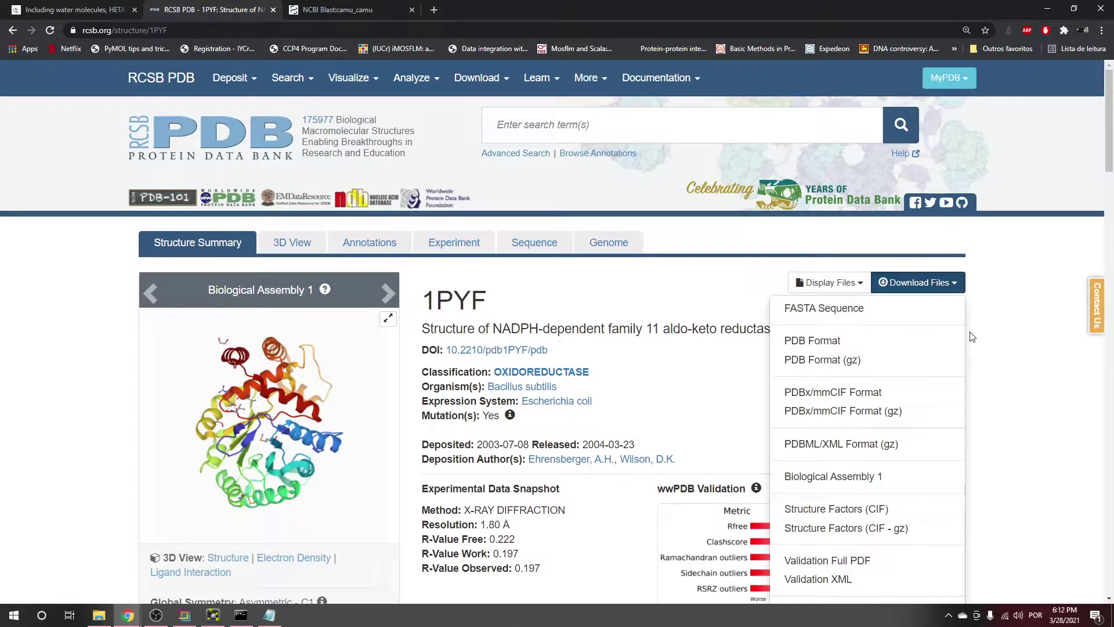
pyautogui.click(980, 342)
pyautogui.click(928, 282)
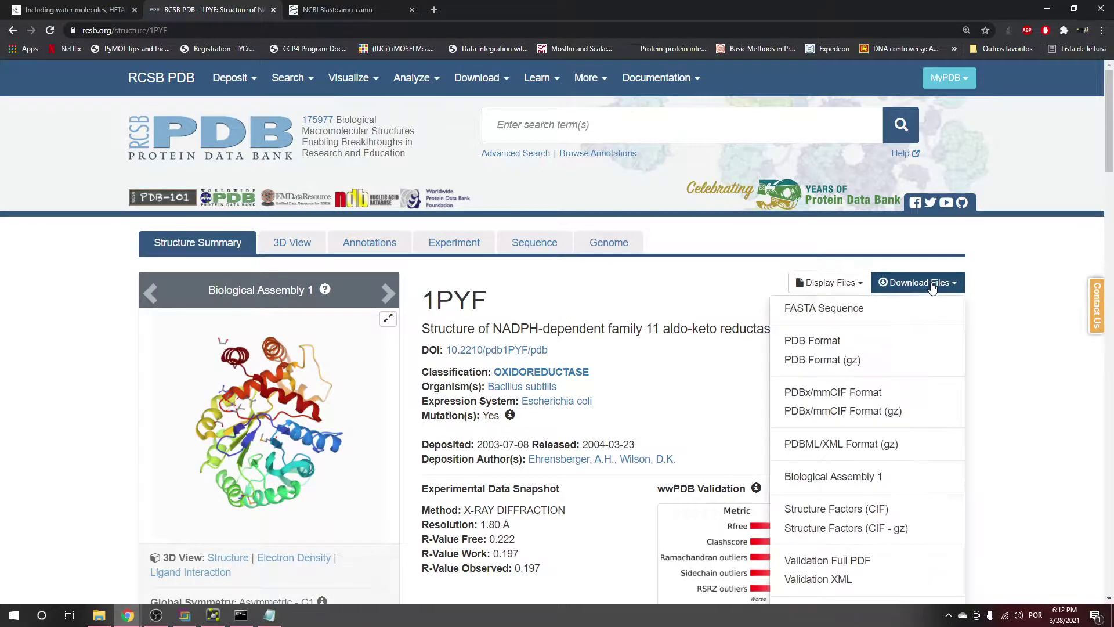
pyautogui.click(815, 342)
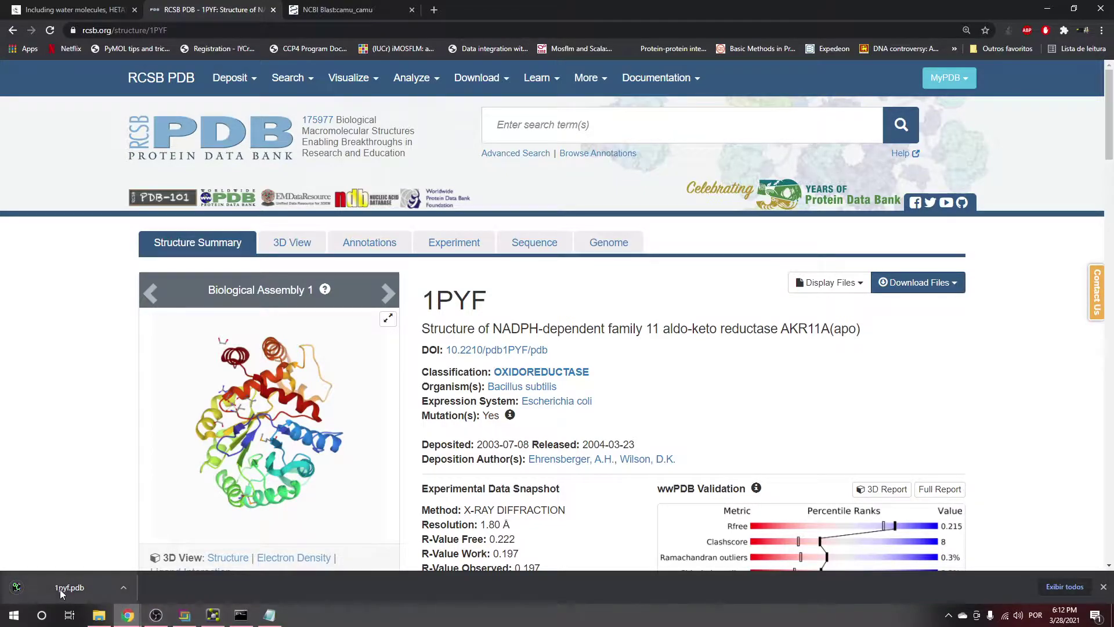
# Search Google for extract pdb sequence in a new tab and open the Make sequence file from PDB file server
pyautogui.click(434, 10)
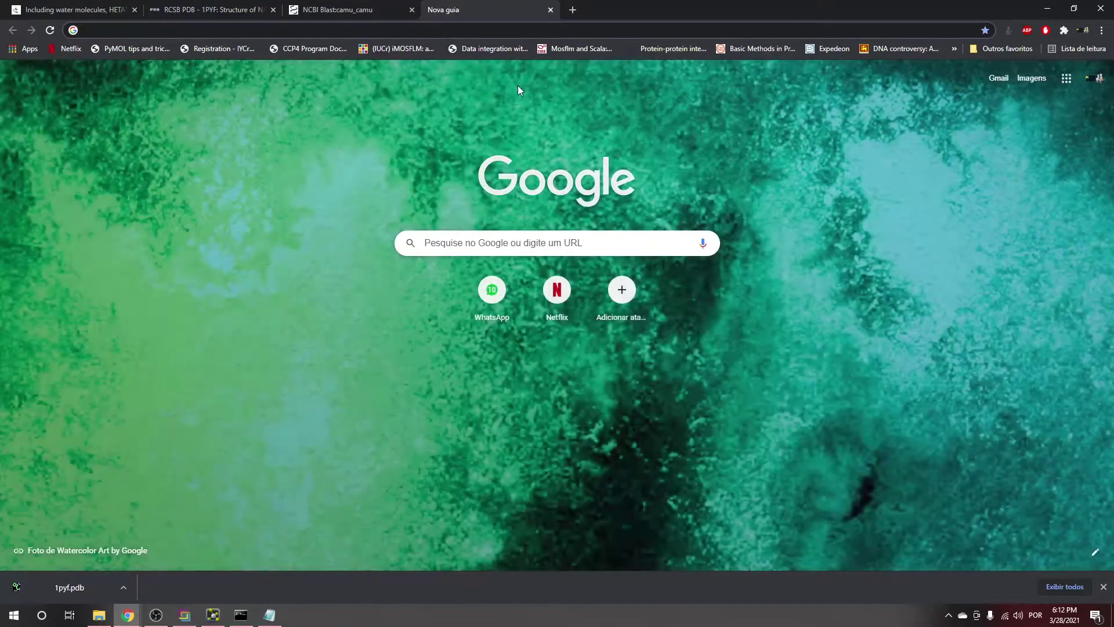
pyautogui.write('extra')
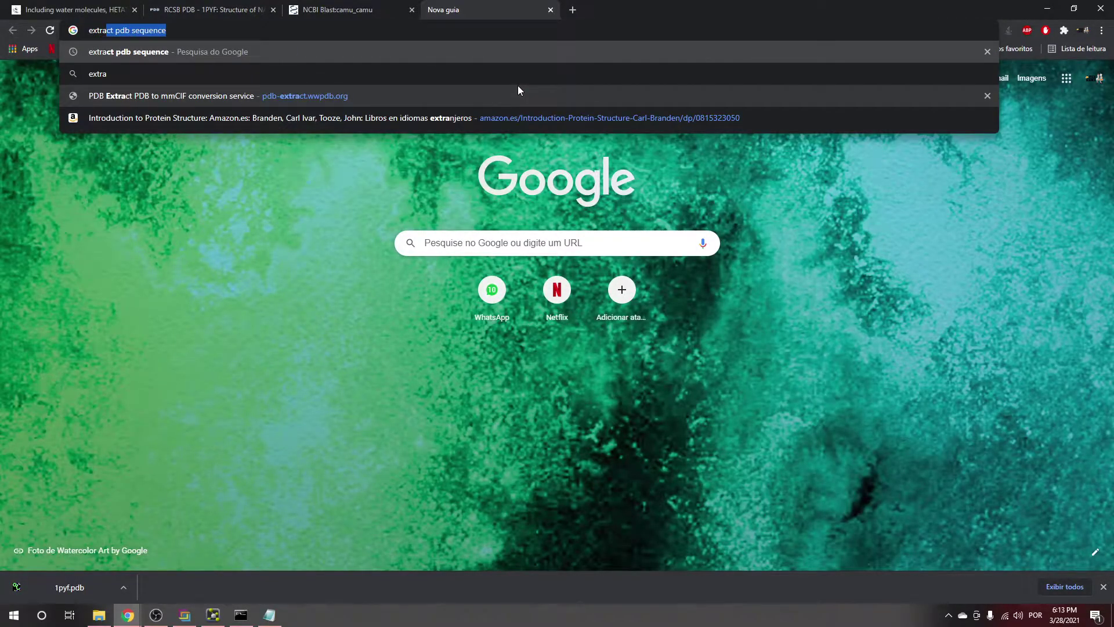
pyautogui.press('Return')
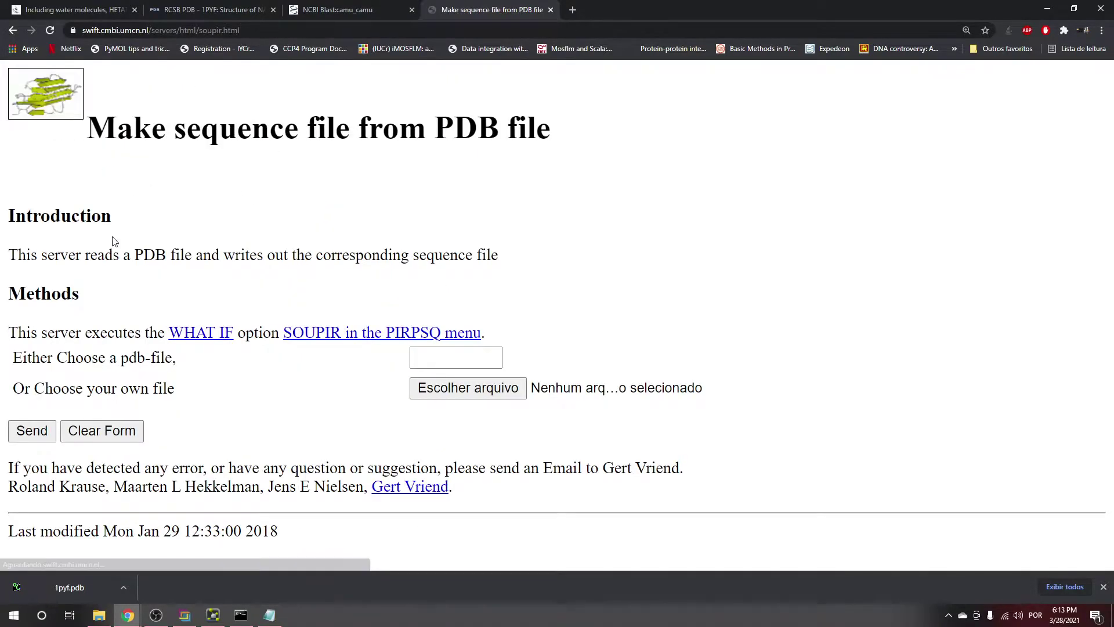
# Upload 1pyf.pdb from the Downloads folder and submit it to generate its sequence file
pyautogui.click(467, 387)
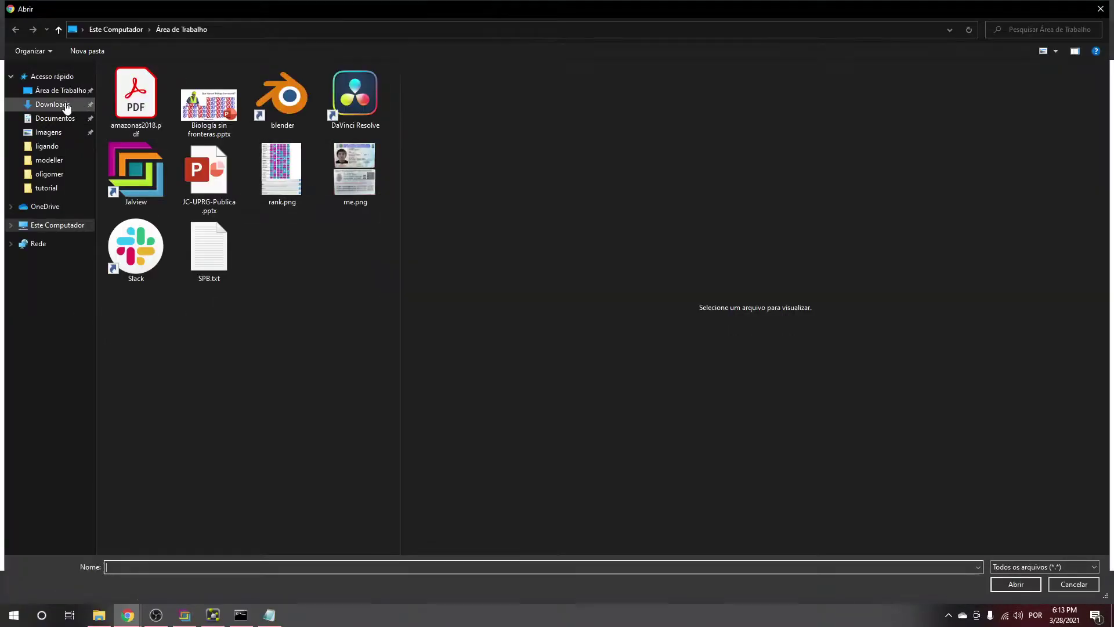
pyautogui.click(52, 103)
pyautogui.doubleClick(142, 100)
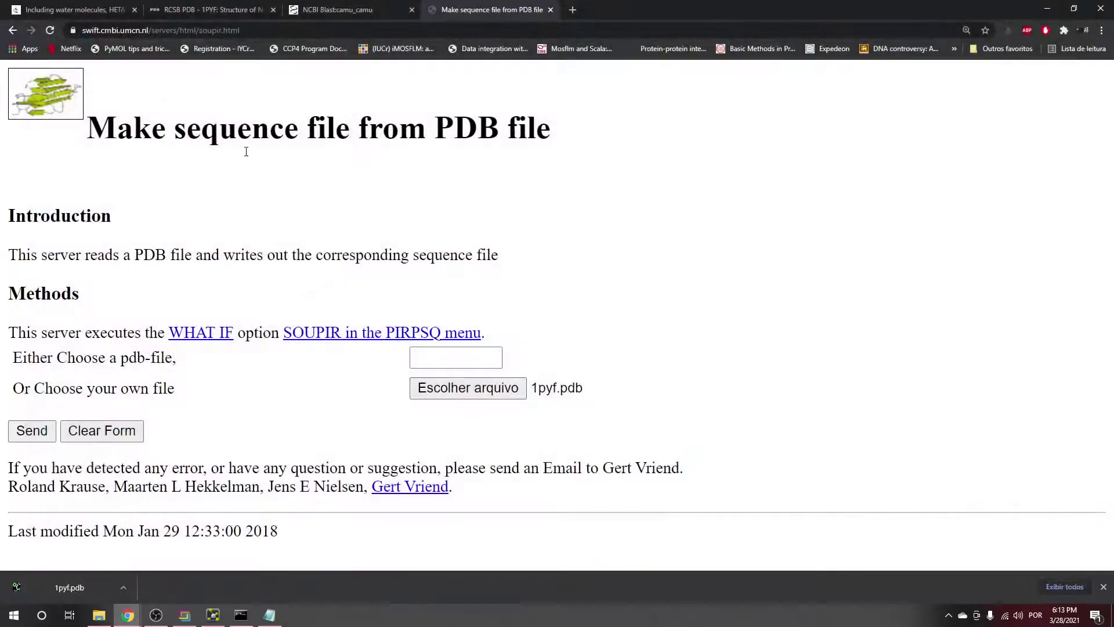
pyautogui.click(36, 435)
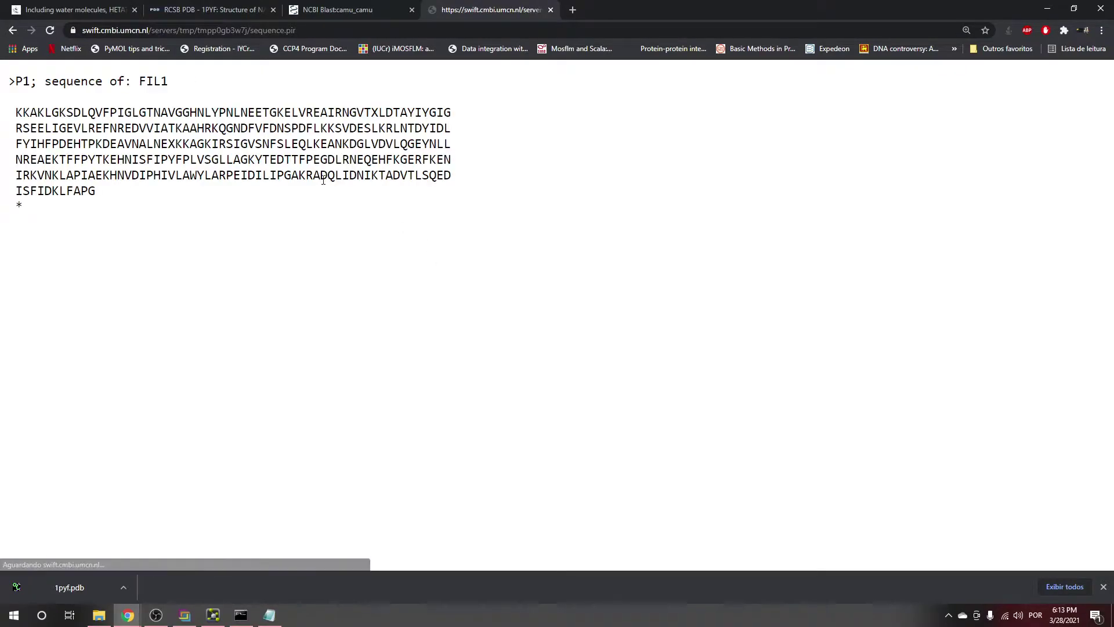
# Copy the 1PYF sequence without its header and asterisk into a new Notepad document beneath the header line >bacilus
pyautogui.moveTo(101, 194); pyautogui.dragTo(6, 110)
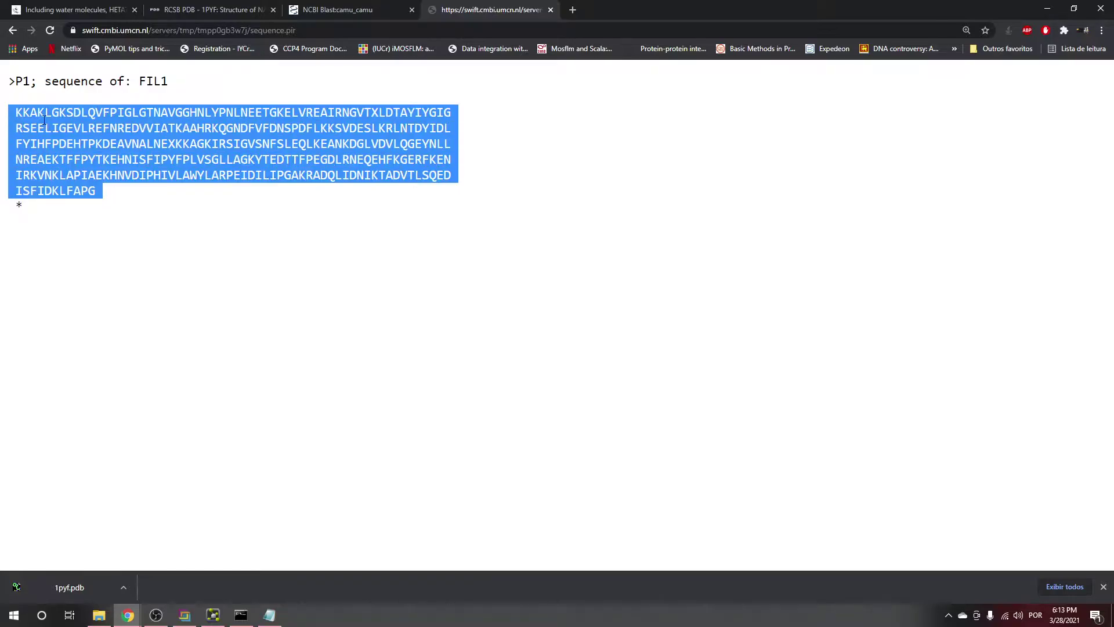
pyautogui.rightClick(68, 123)
pyautogui.click(96, 133)
pyautogui.click(269, 615)
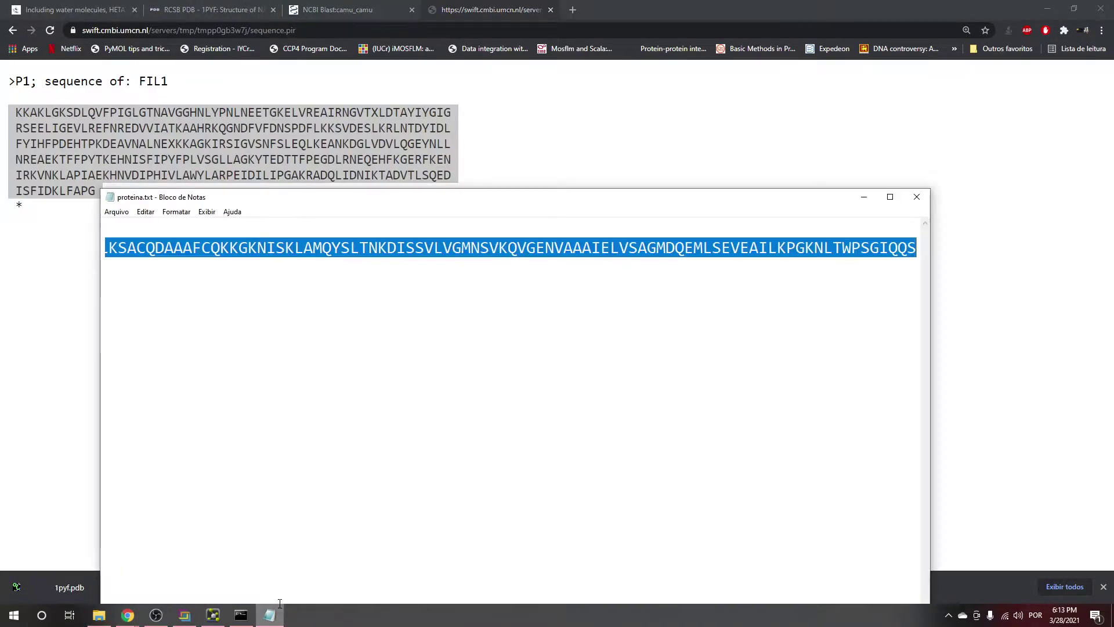
pyautogui.click(116, 211)
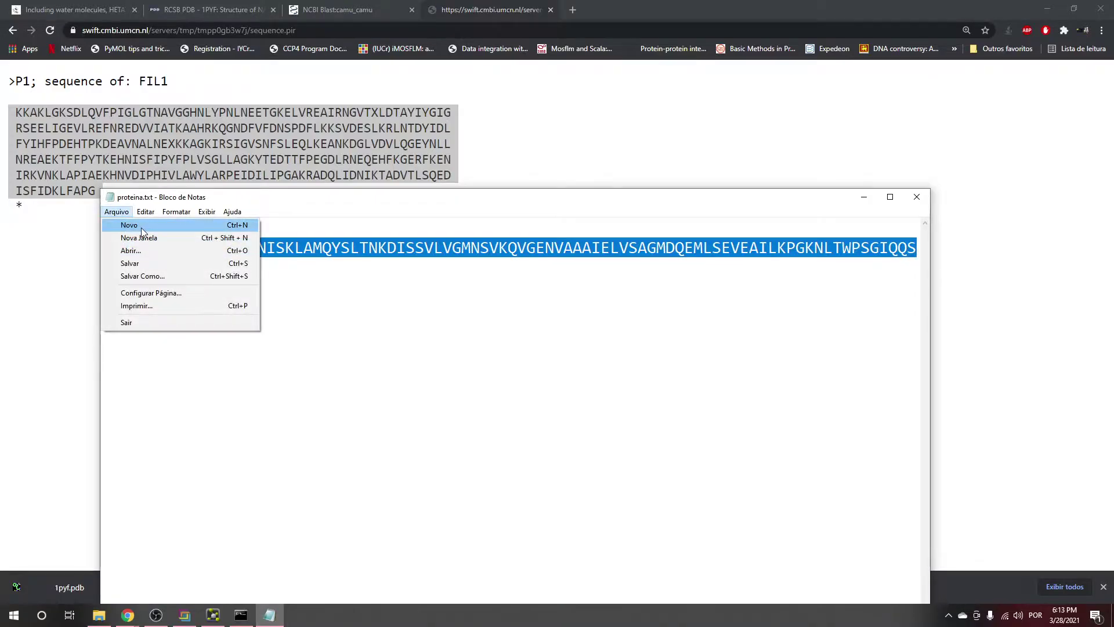
pyautogui.click(141, 227)
pyautogui.write('>bacilus')
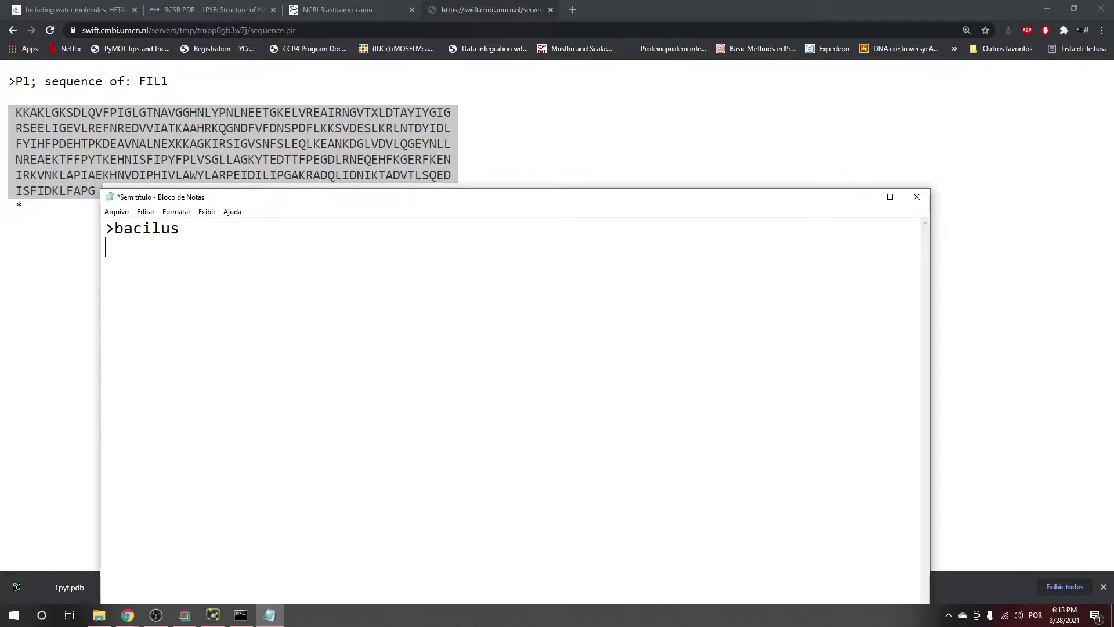
pyautogui.hotkey('ctrl', 'v')
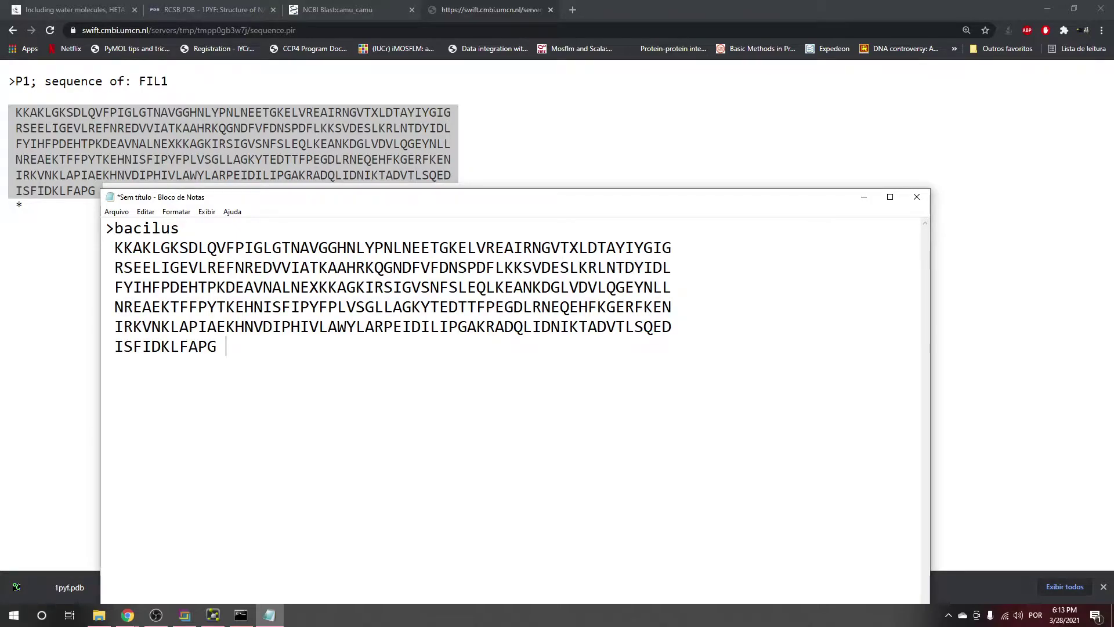
# Start saving the sequence document and create and open a dos_templates folder inside the modeller folder
pyautogui.click(117, 211)
pyautogui.click(149, 275)
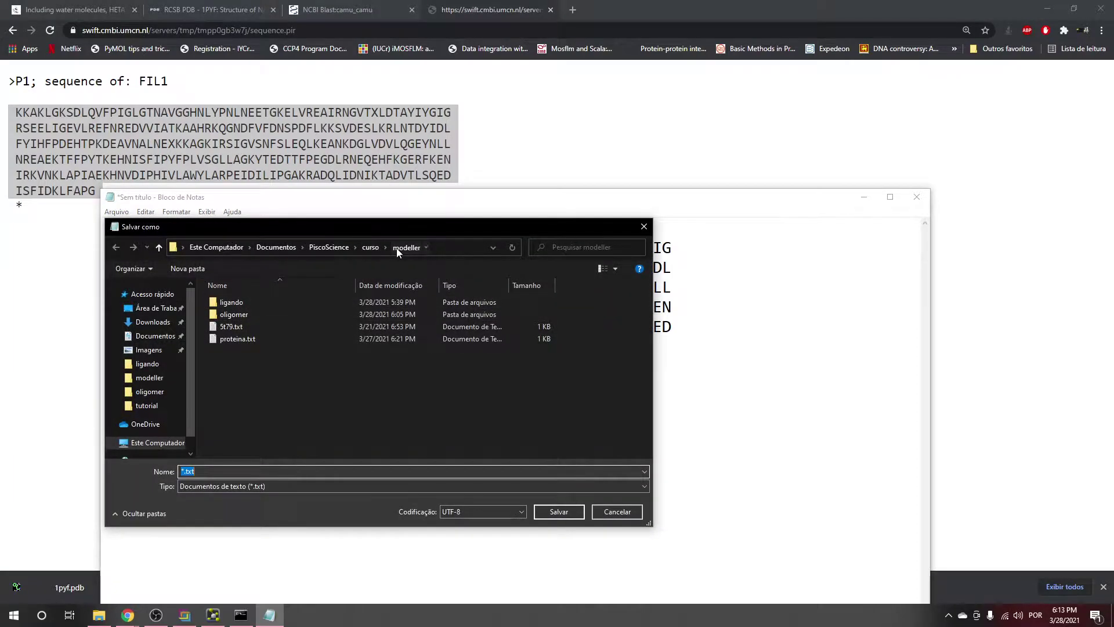
pyautogui.rightClick(224, 408)
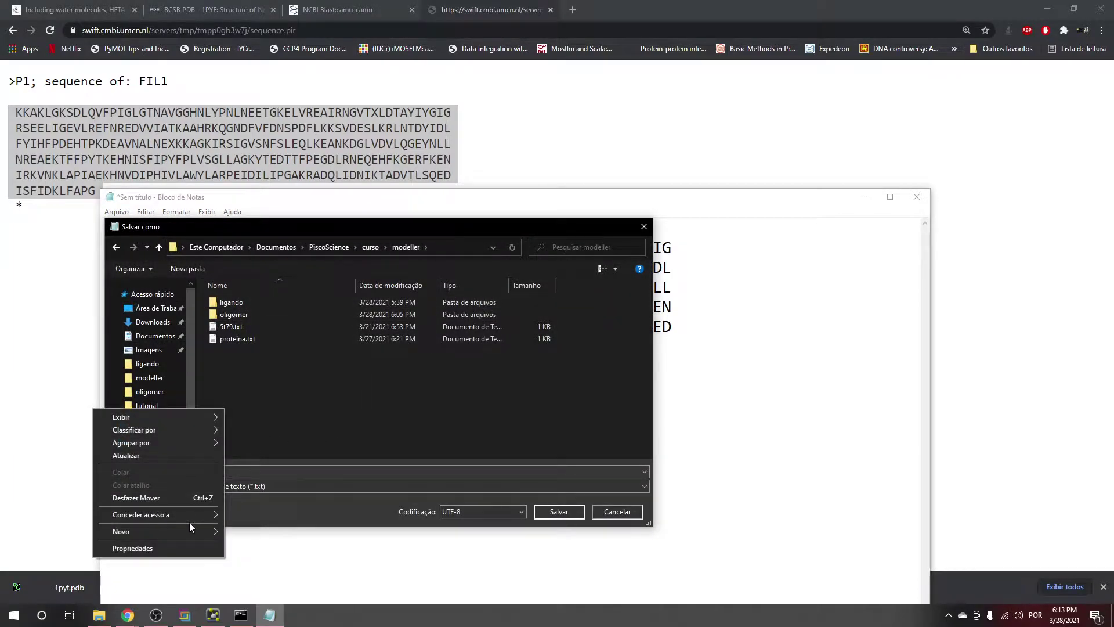
pyautogui.moveTo(206, 528)
pyautogui.click(257, 373)
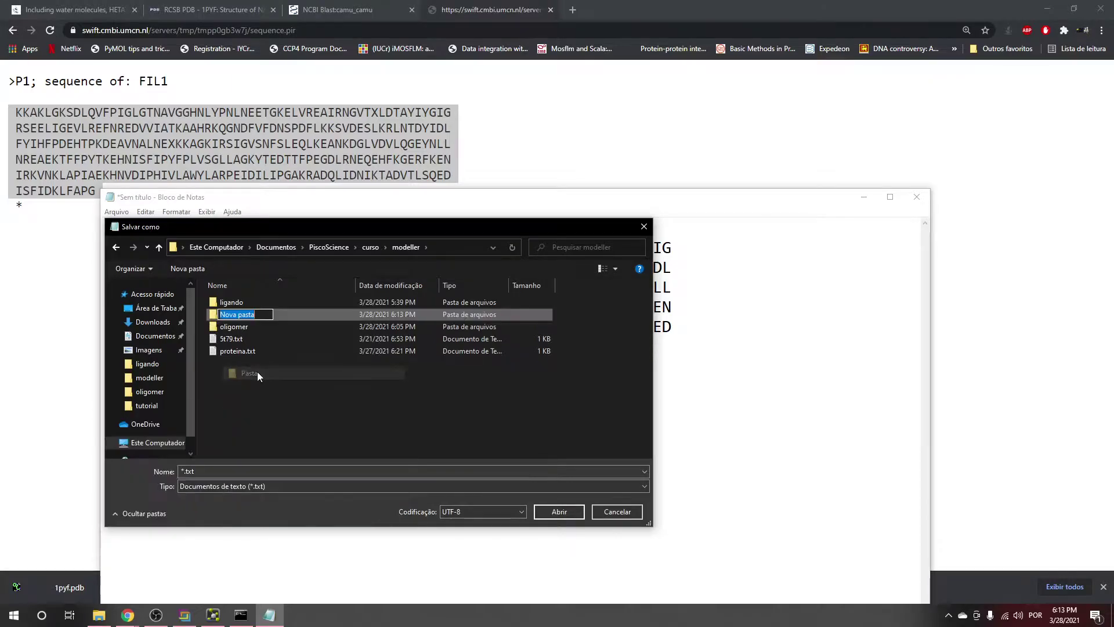
pyautogui.write('dos_')
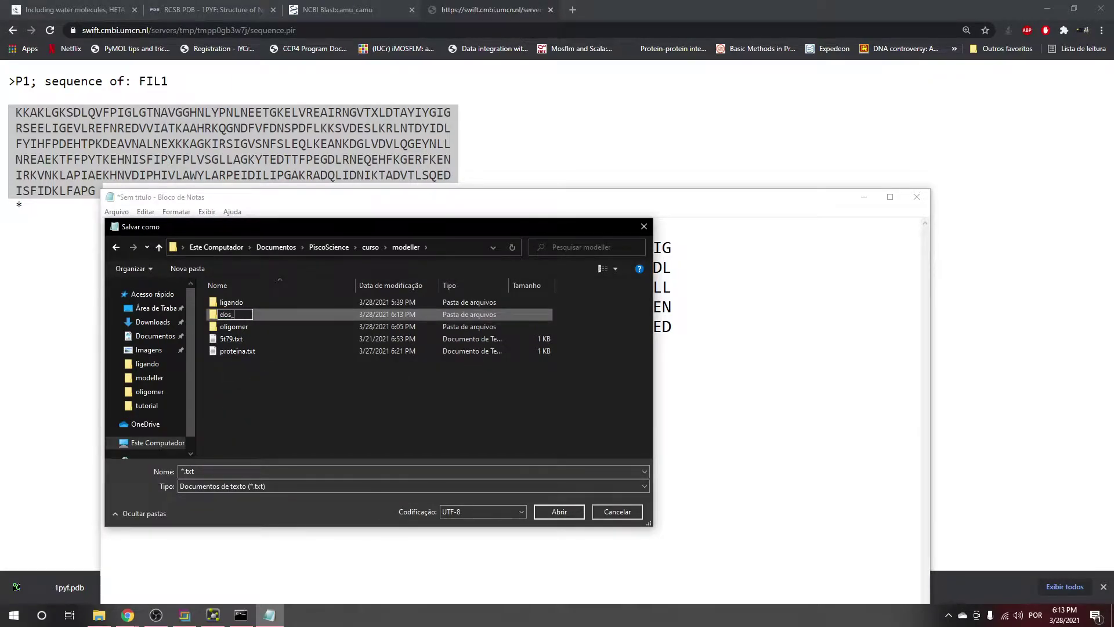
pyautogui.write('templates')
pyautogui.press('Return')
pyautogui.doubleClick(241, 303)
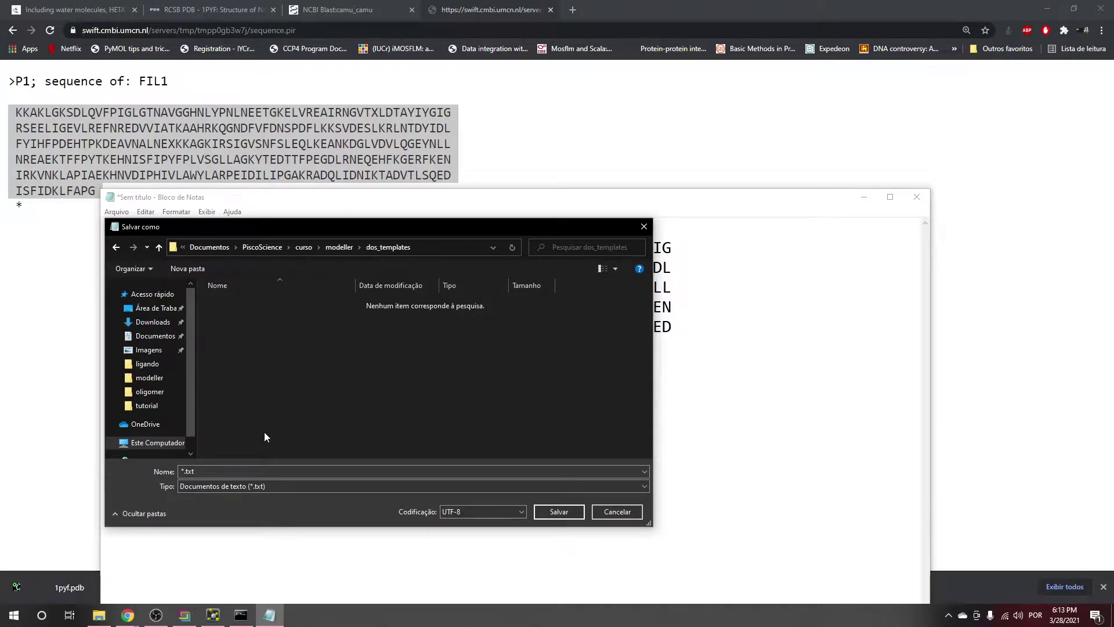
# Save the sequence document in the dos_templates folder under the name bacilus
pyautogui.click(208, 470)
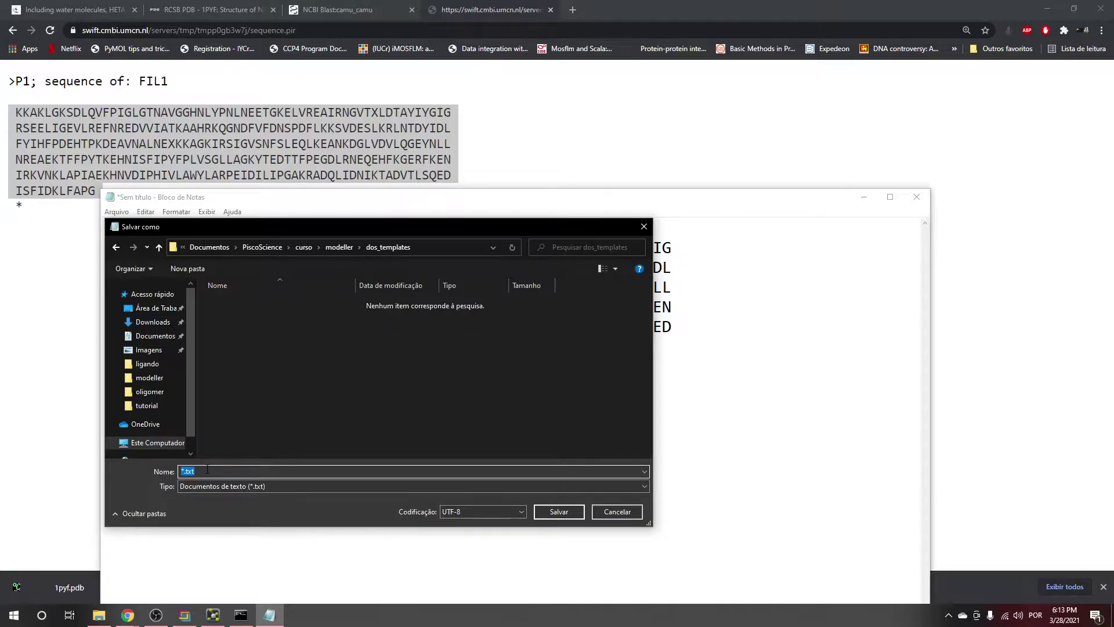
pyautogui.write('bacilus')
pyautogui.press('Return')
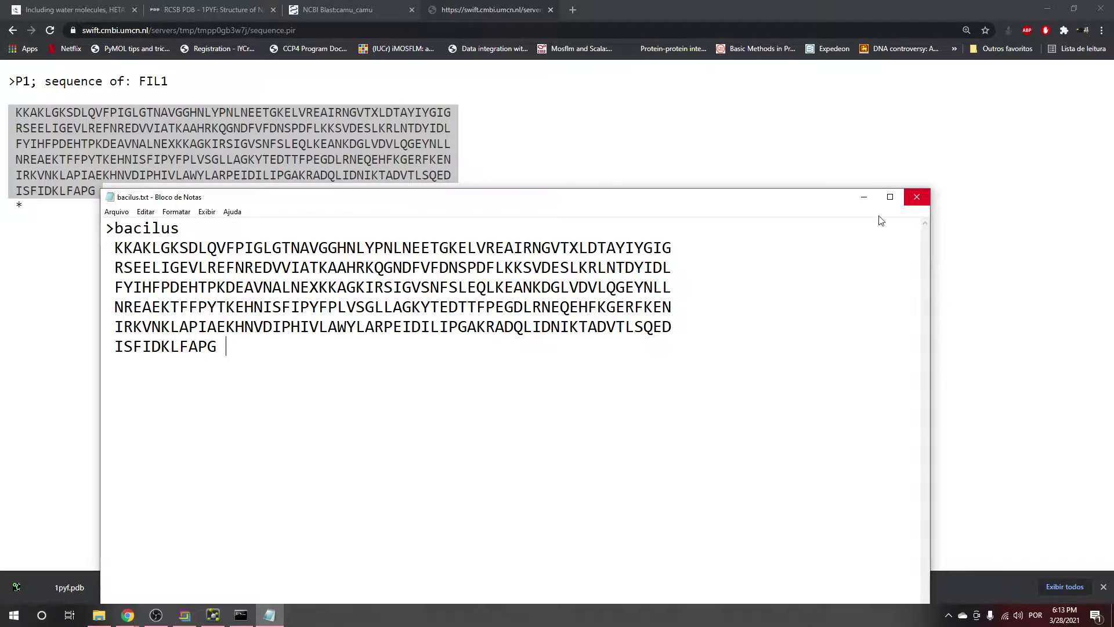
# Open the downloaded 1pyf.pdb in PyMOL and remove the water molecules from 1pyf
pyautogui.click(64, 590)
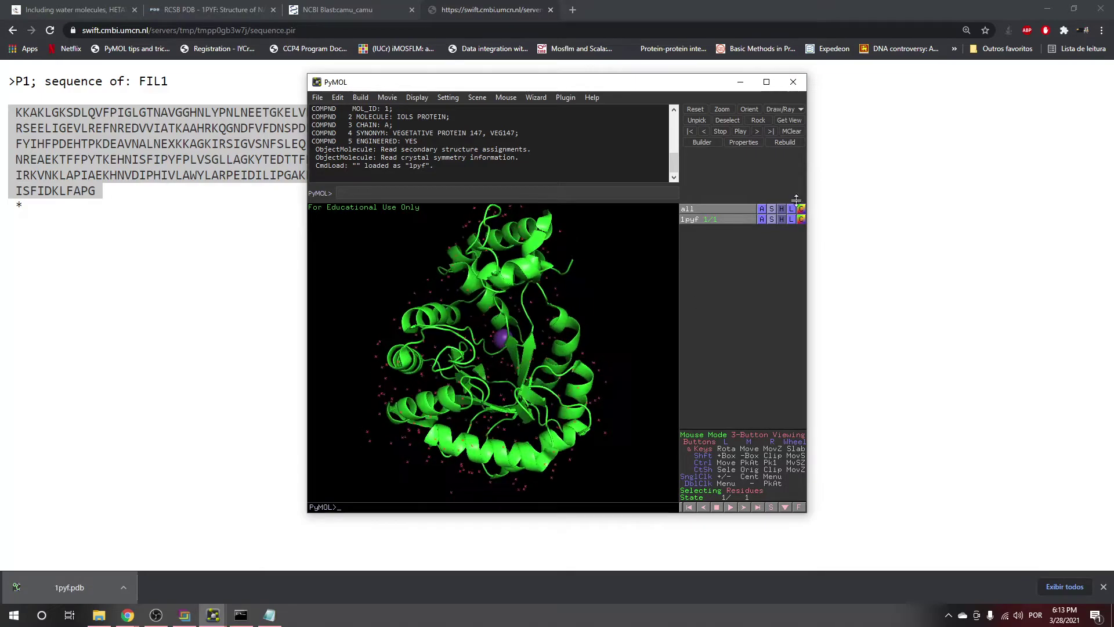
pyautogui.click(769, 220)
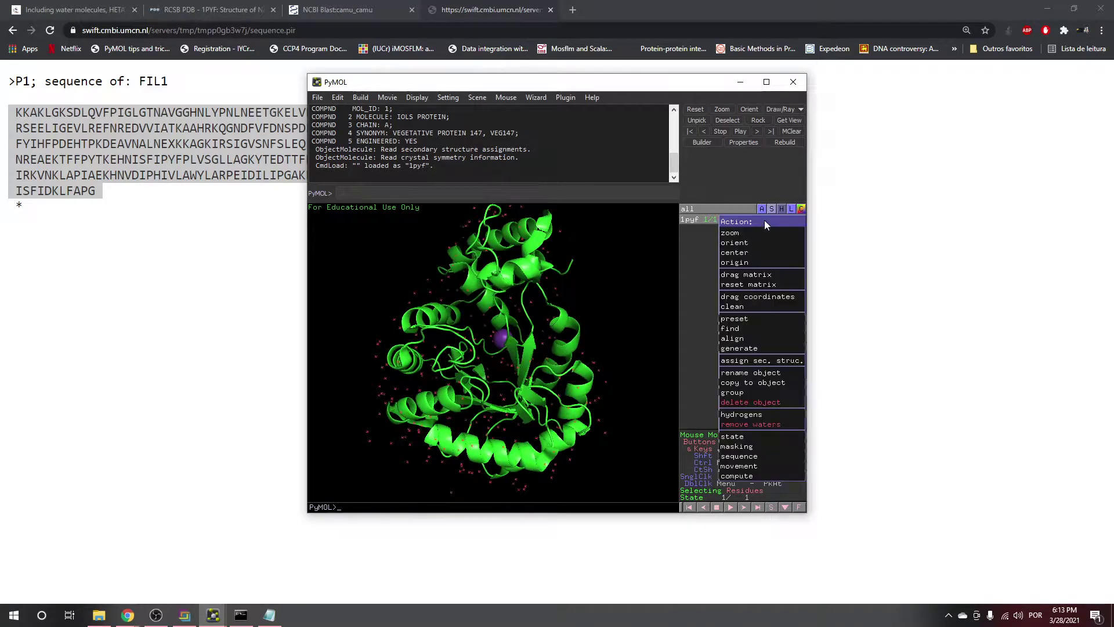
pyautogui.click(732, 423)
pyautogui.click(766, 82)
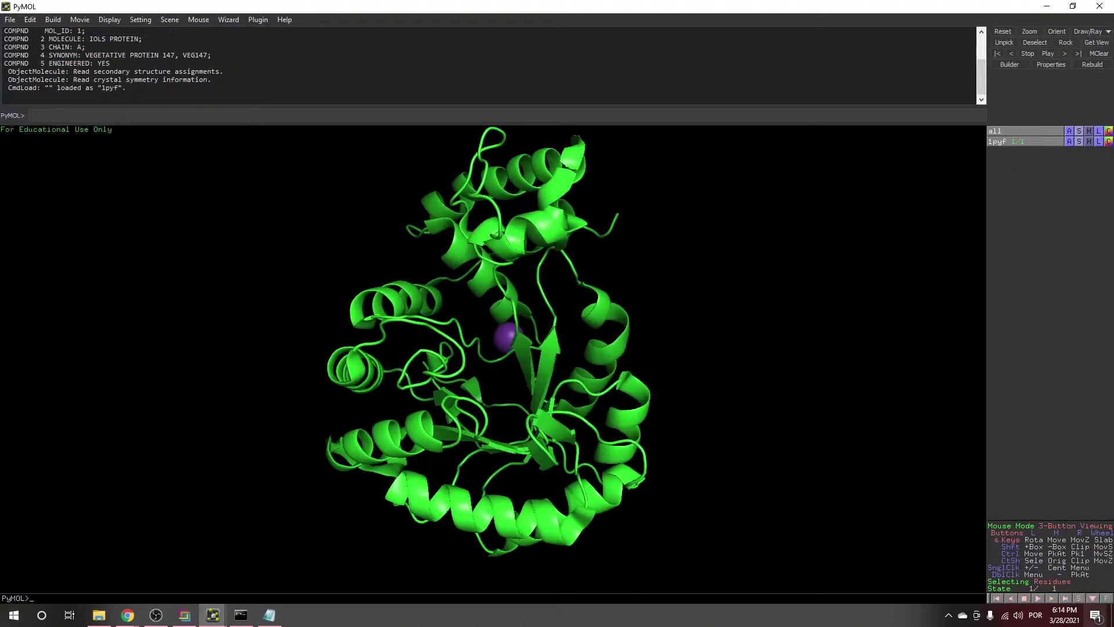
# Display the 1pyf sequence, select the EDO molecules and the metal ion at its end, and remove their atoms
pyautogui.click(1079, 598)
pyautogui.moveTo(313, 147); pyautogui.dragTo(725, 146)
pyautogui.moveTo(945, 140); pyautogui.dragTo(1008, 140)
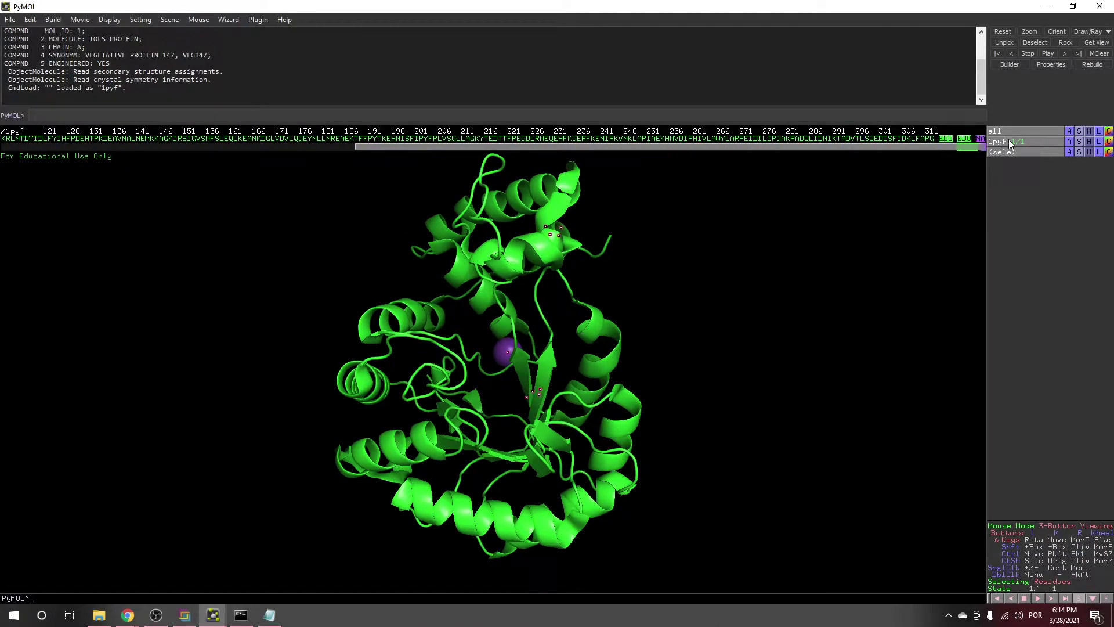
pyautogui.click(1069, 152)
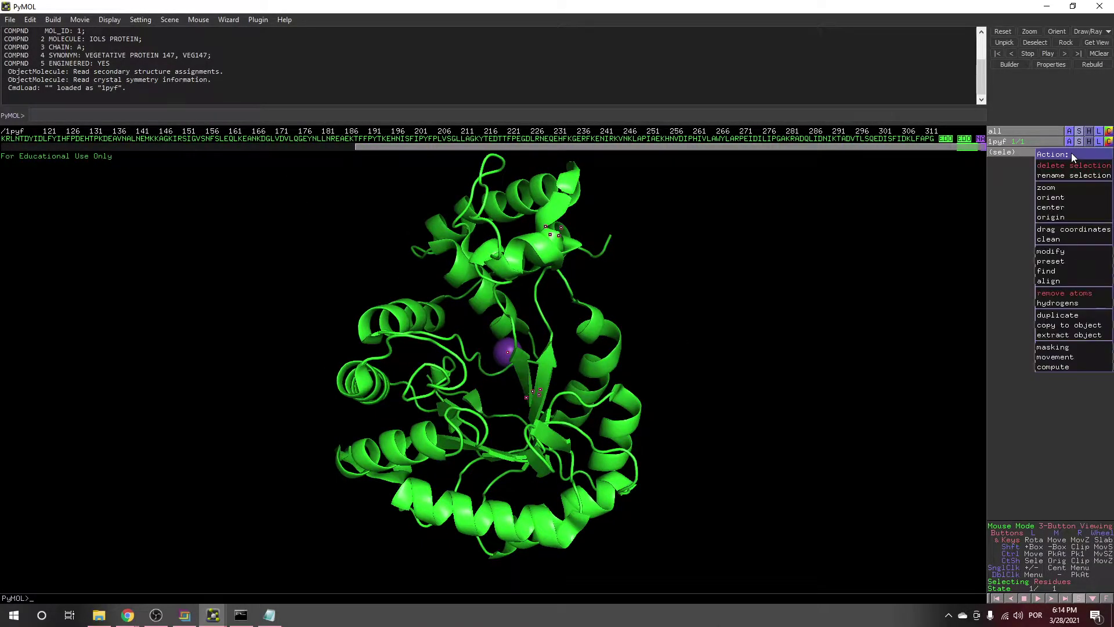
pyautogui.click(1054, 293)
pyautogui.moveTo(616, 477); pyautogui.dragTo(522, 339)
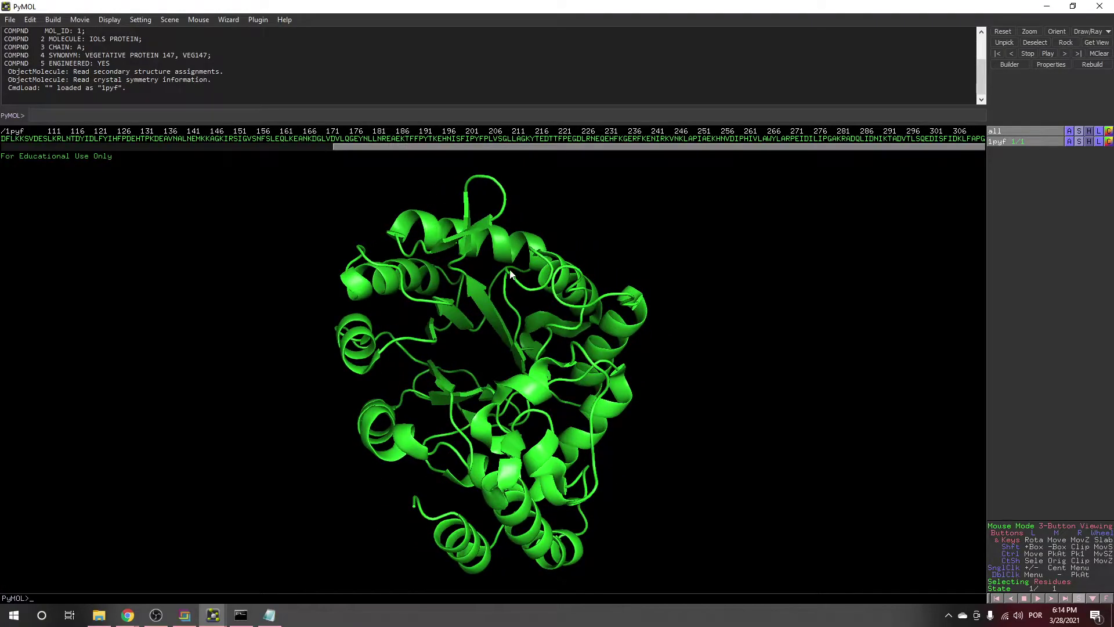
pyautogui.moveTo(514, 345); pyautogui.dragTo(551, 441, button='right')
pyautogui.moveTo(551, 440); pyautogui.dragTo(712, 398)
pyautogui.moveTo(662, 444); pyautogui.dragTo(481, 416)
pyautogui.moveTo(481, 416); pyautogui.dragTo(491, 343, button='right')
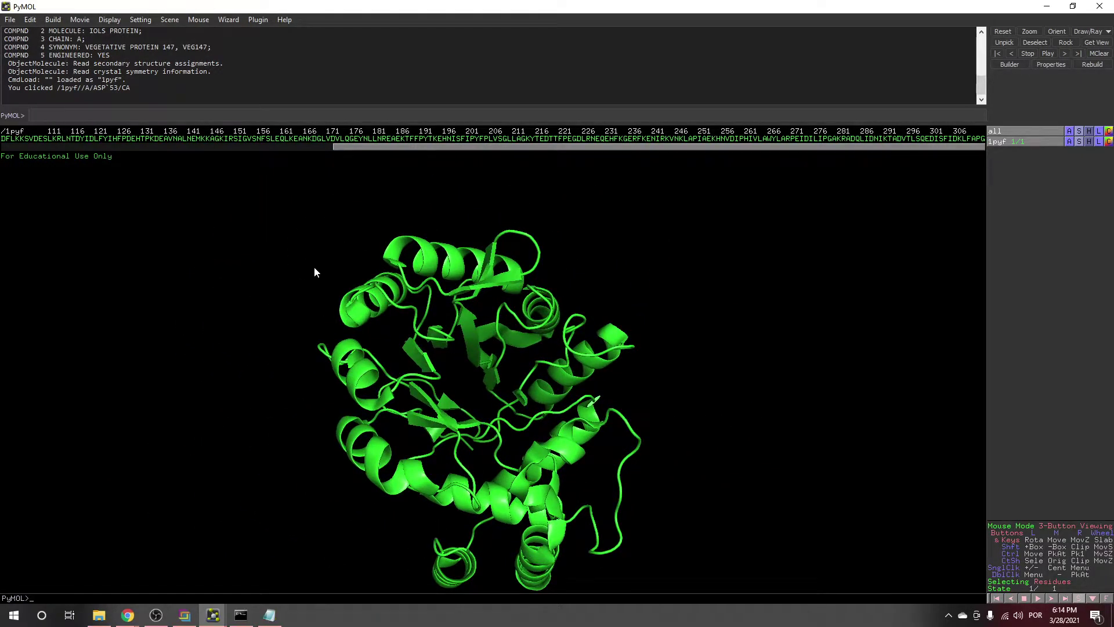
# Switch to Jalview, minimize the open alignment windows and open an empty text box for entering an alignment
pyautogui.moveTo(242, 614)
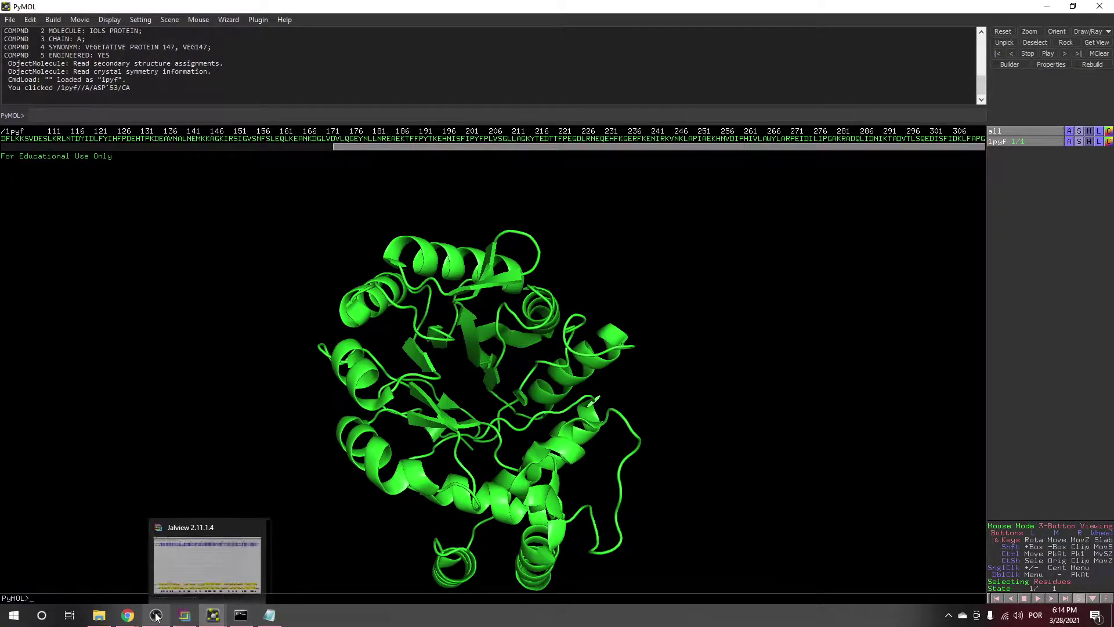
pyautogui.moveTo(185, 614)
pyautogui.click(197, 584)
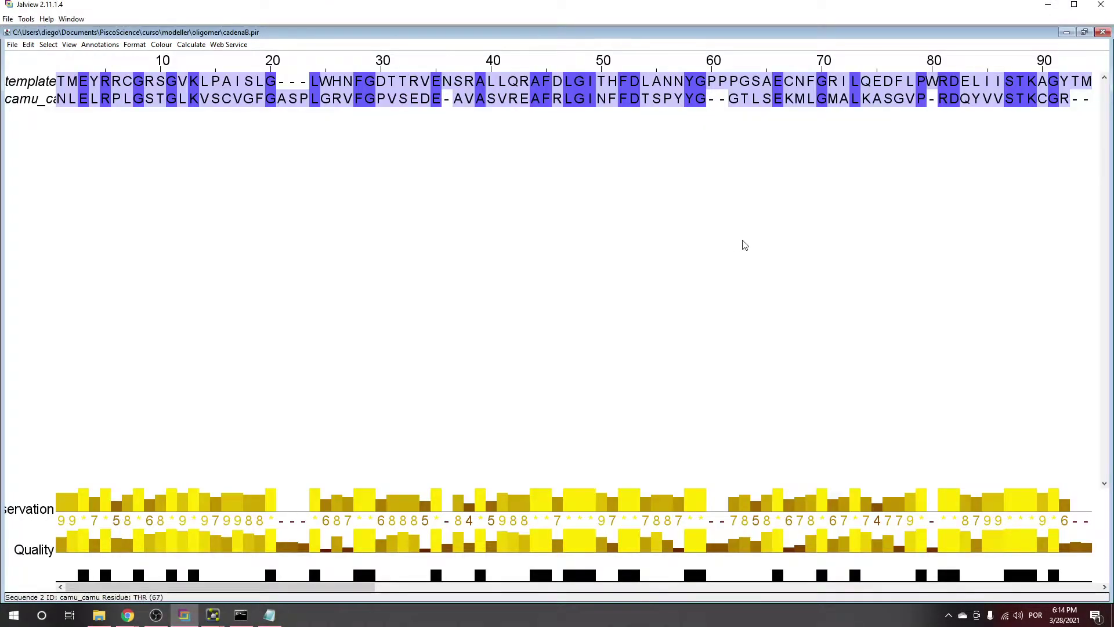
pyautogui.click(1067, 32)
pyautogui.click(307, 89)
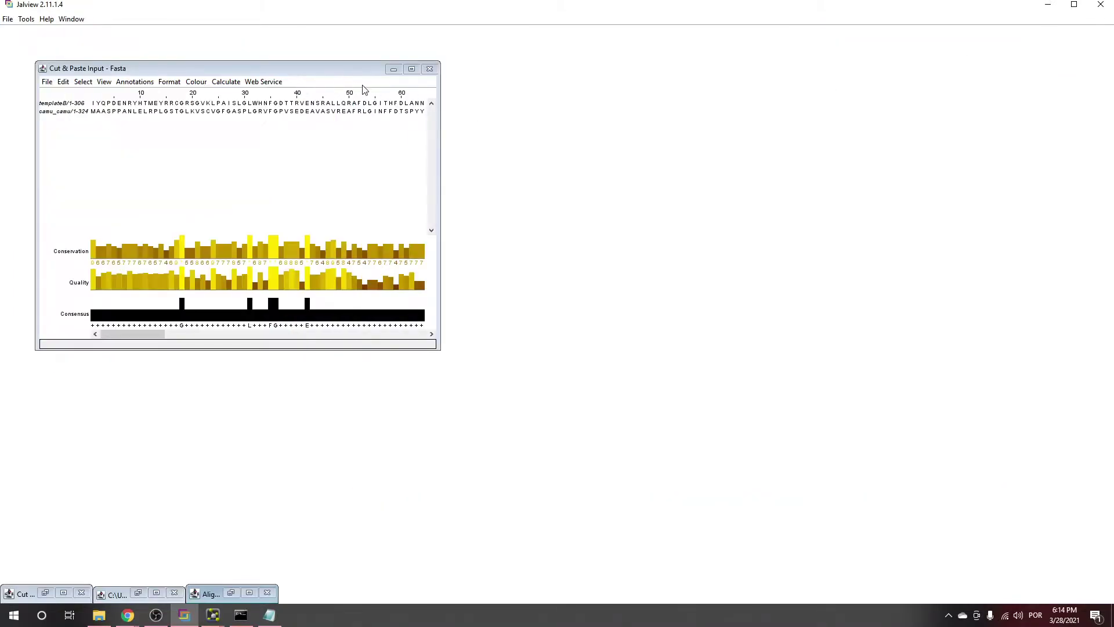
pyautogui.click(393, 69)
pyautogui.click(11, 22)
pyautogui.moveTo(75, 30)
pyautogui.click(140, 56)
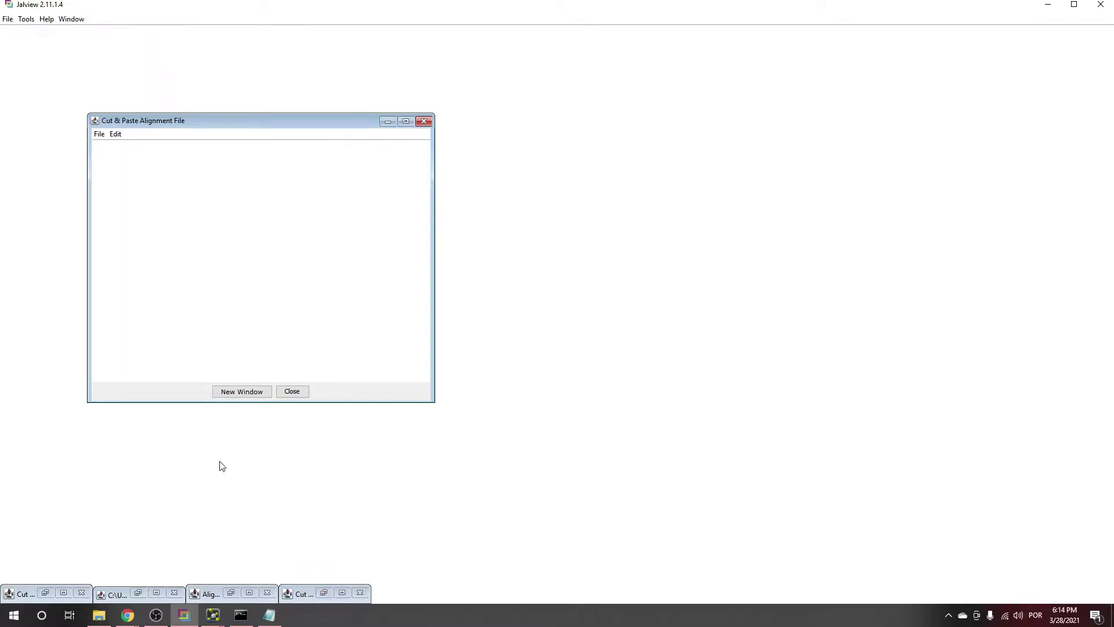
pyautogui.moveTo(264, 122); pyautogui.dragTo(340, 108)
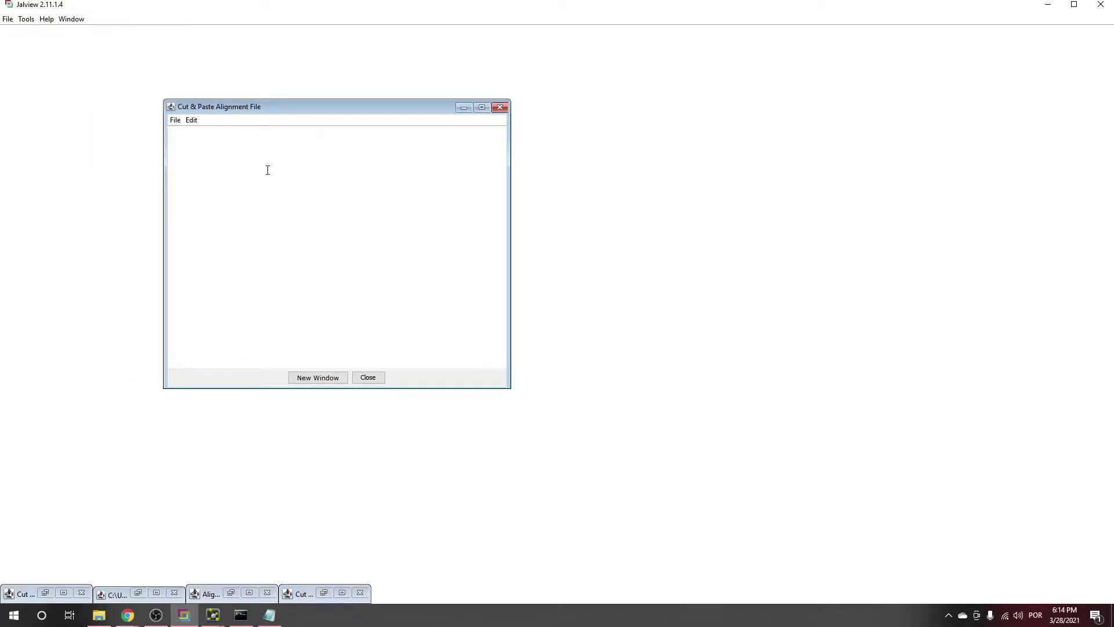
# Paste the 1PYF sequence into the text box, head it >bacilus and add a >salmonella header below it
pyautogui.write('KKAKLGKSDLQVFPIGLGTNAVGGHNLYPNLNEETGKELVREAIRNGVTXLDTAYIYGIG RSEELIGEVLREFNREDVVIATKAAHRKQGNDFVFDNSPDFLKKSVDESLKRLNTDYIDL FYIHFPDEHTPKDEAVNALNEXKKAGKIRSIGVSNFSLEQLKEANKDGLVDVLQGEYNLL NREAEKTFFPYTKEHNISFIPYFPLVSGLLAGKYTEDTTFPEGDLRNEQEHFKGERFKEN IRKVNKLAPIAEKHNVDIPHIVLAWYLARPEIDILIPGAKRADQLIDNIKTADVTLSQED ISFIDKLFAPG')
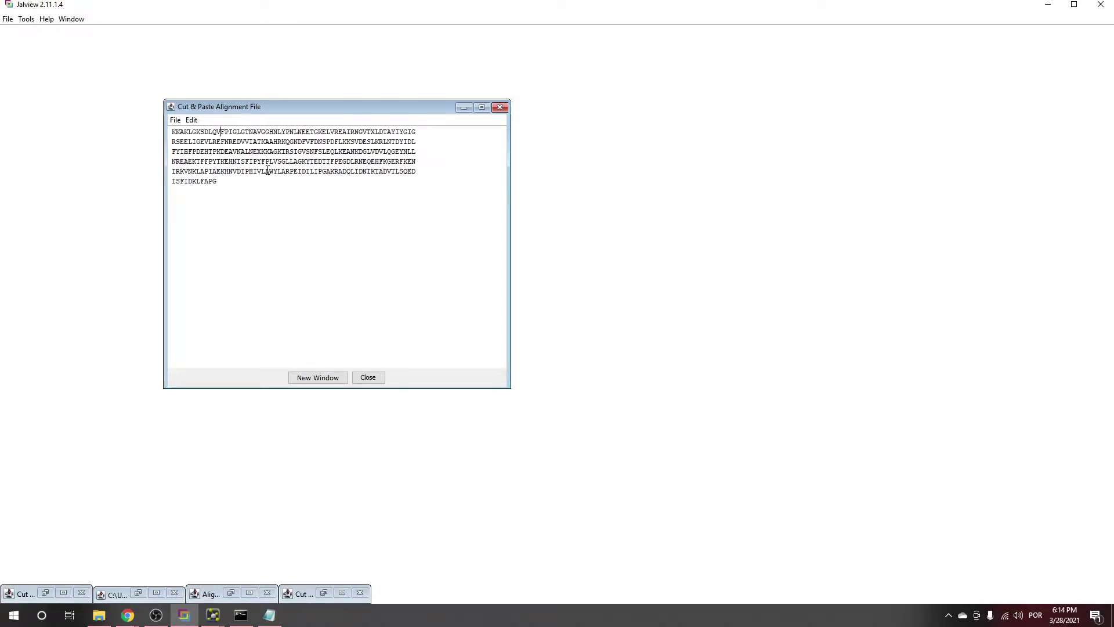
pyautogui.press('Return')
pyautogui.press('Up')
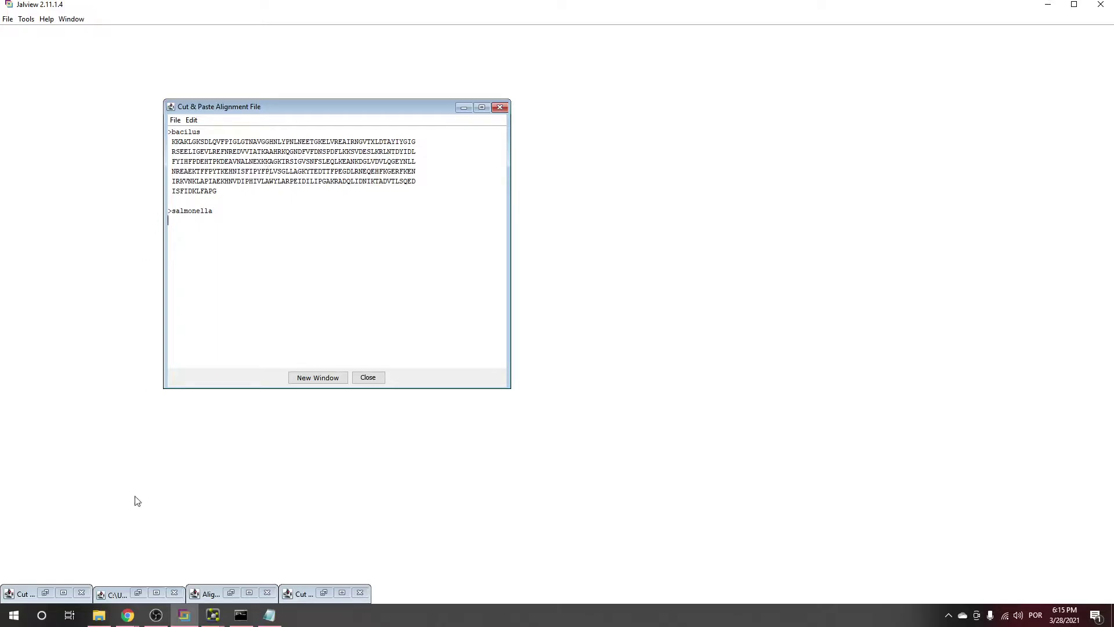
# Open 3erp.txt from the oligomer folder inside modeller
pyautogui.click(98, 615)
pyautogui.press('super+Up')
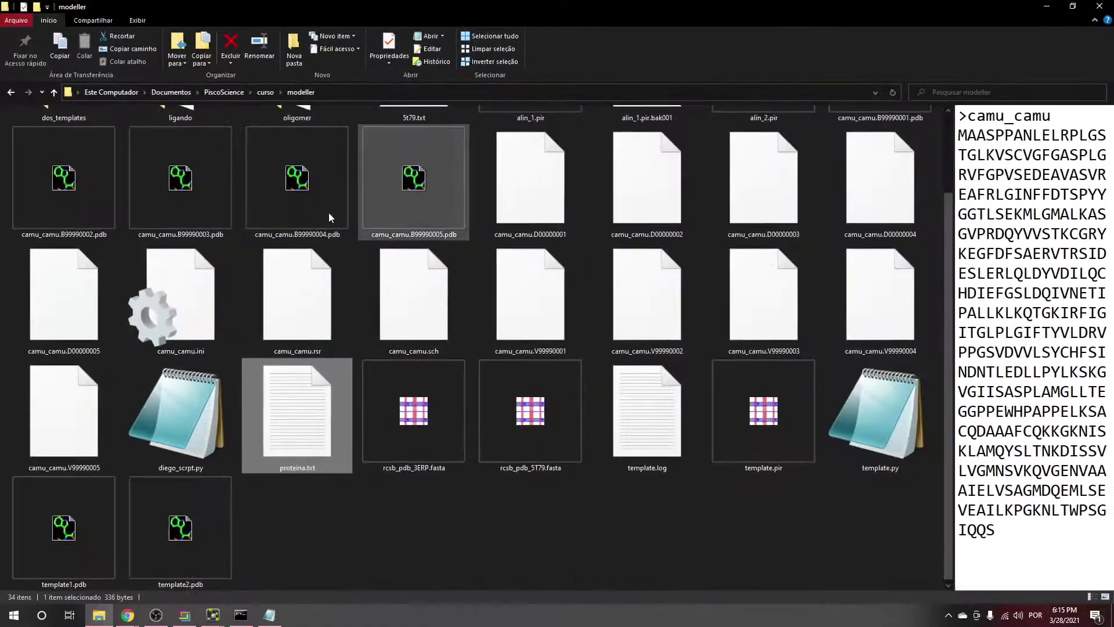
pyautogui.scroll(2, 345, 212)
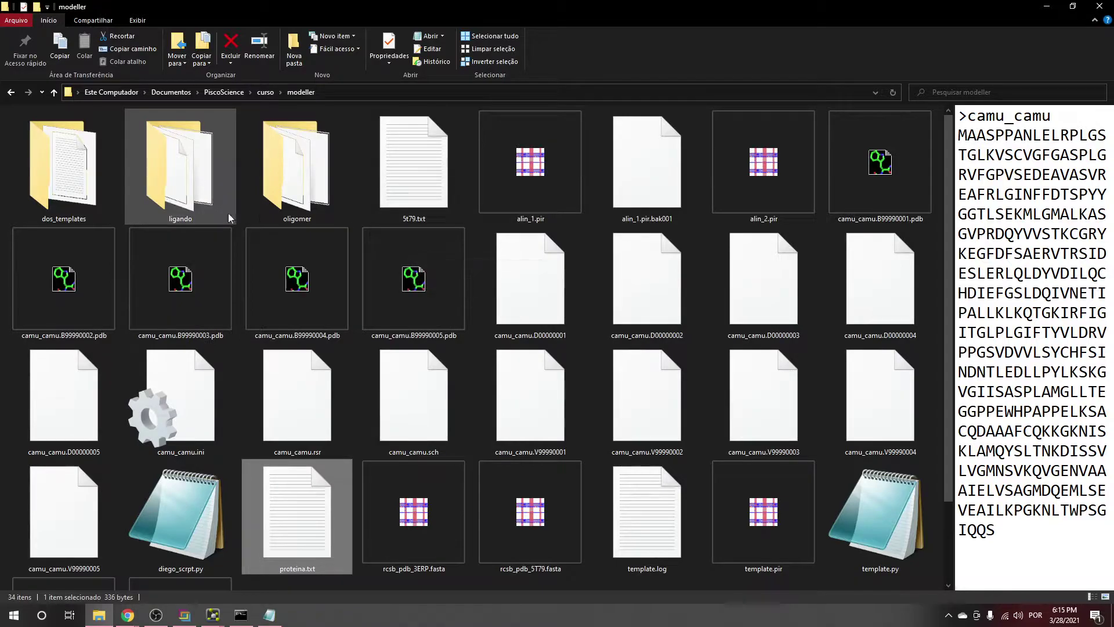
pyautogui.doubleClick(301, 191)
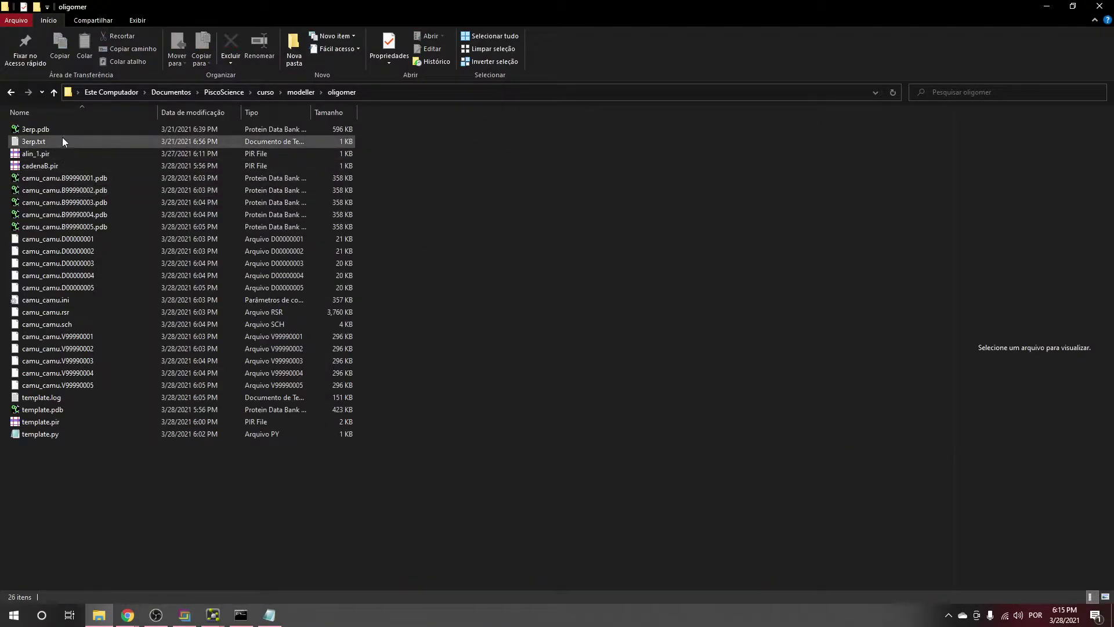
pyautogui.doubleClick(43, 140)
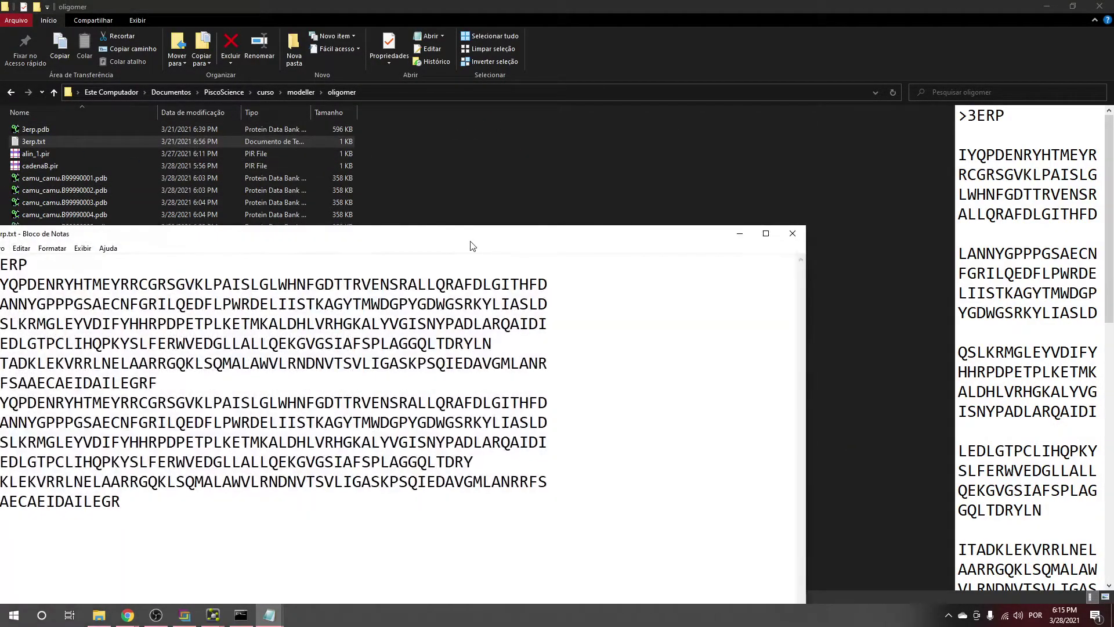
# Copy the first chain's sequence from 3erp.txt beneath >salmonella in the Jalview text box and add a >camu_camu header below
pyautogui.moveTo(434, 238); pyautogui.dragTo(622, 121)
pyautogui.moveTo(348, 266); pyautogui.dragTo(177, 169)
pyautogui.hotkey('ctrl', 'c')
pyautogui.rightClick(218, 184)
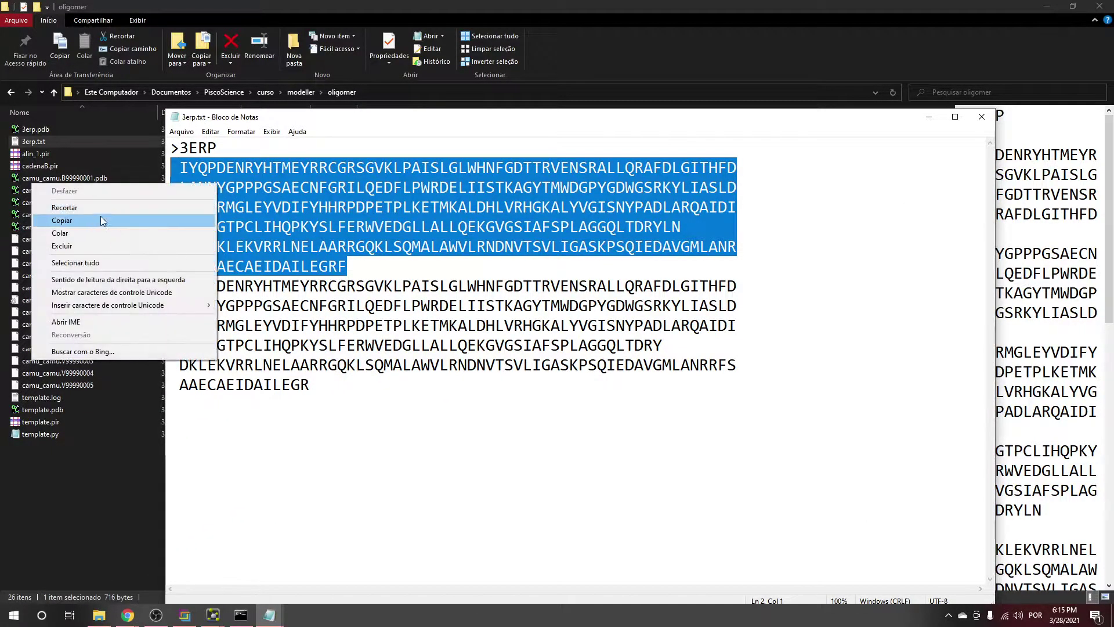
pyautogui.click(70, 223)
pyautogui.click(184, 615)
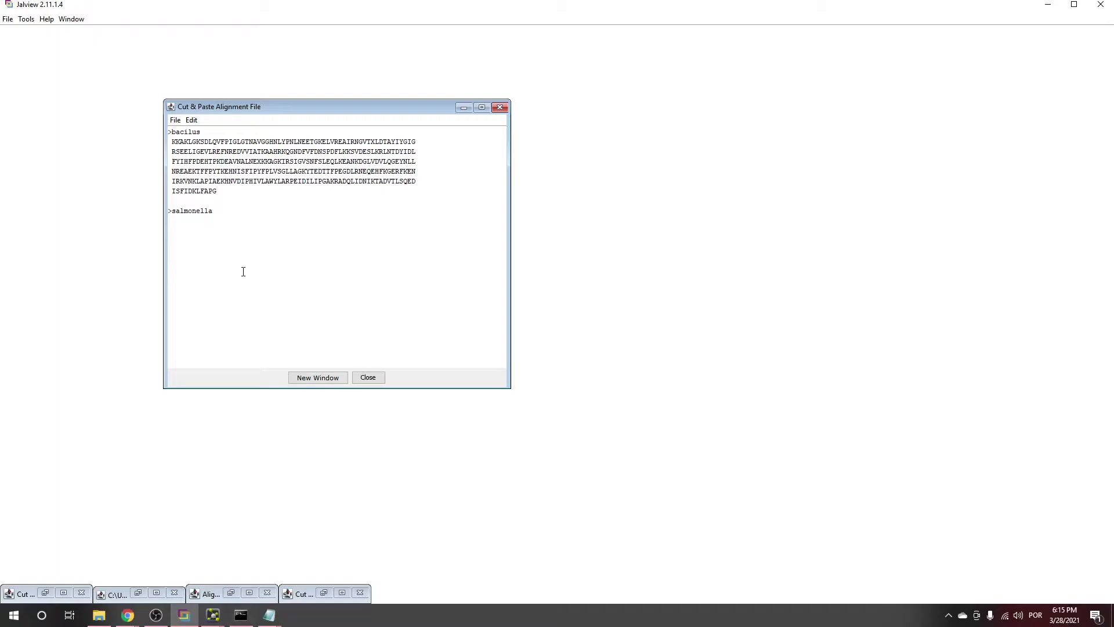
pyautogui.hotkey('ctrl', 'v')
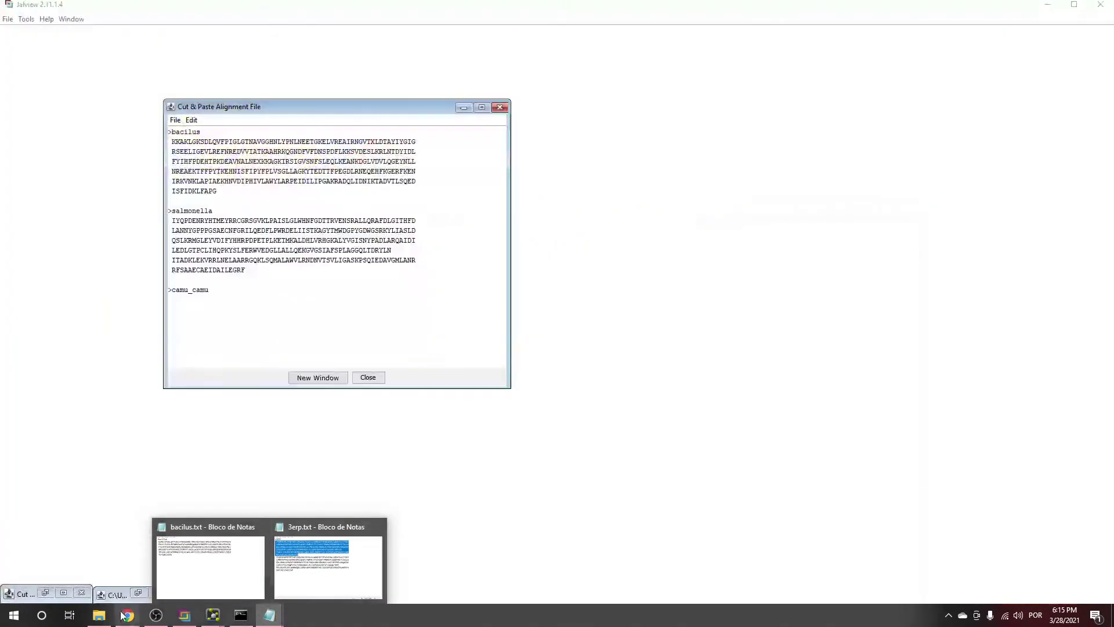
# Copy the entire contents of proteina.txt from the modeller folder into the Jalview text box after the salmonella sequence
pyautogui.click(100, 615)
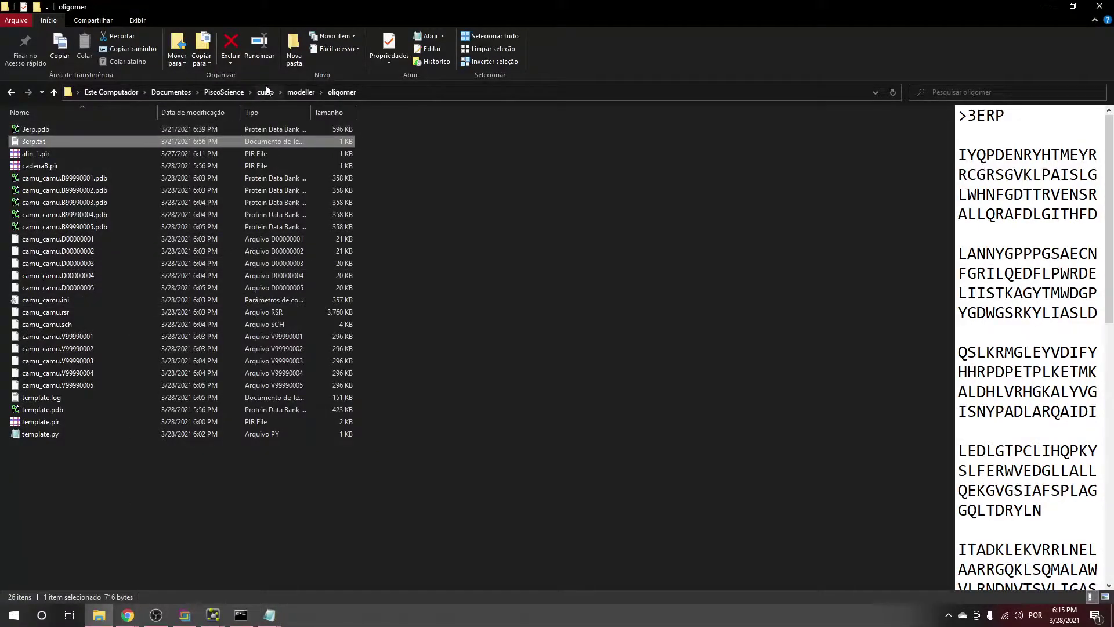
pyautogui.click(301, 92)
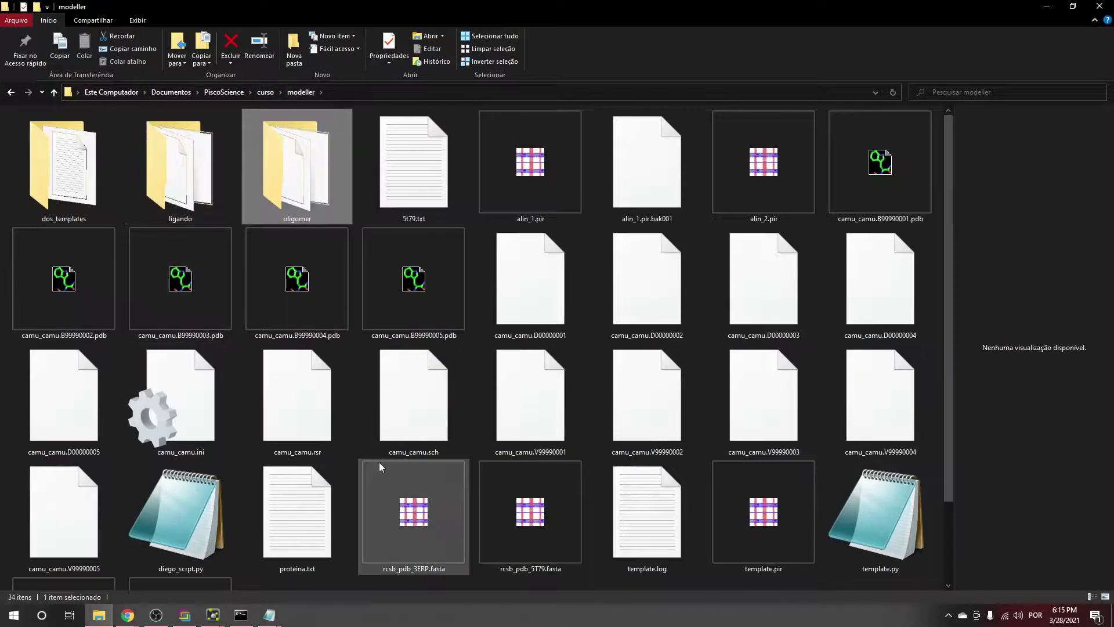
pyautogui.scroll(-2, 378, 465)
pyautogui.click(302, 398)
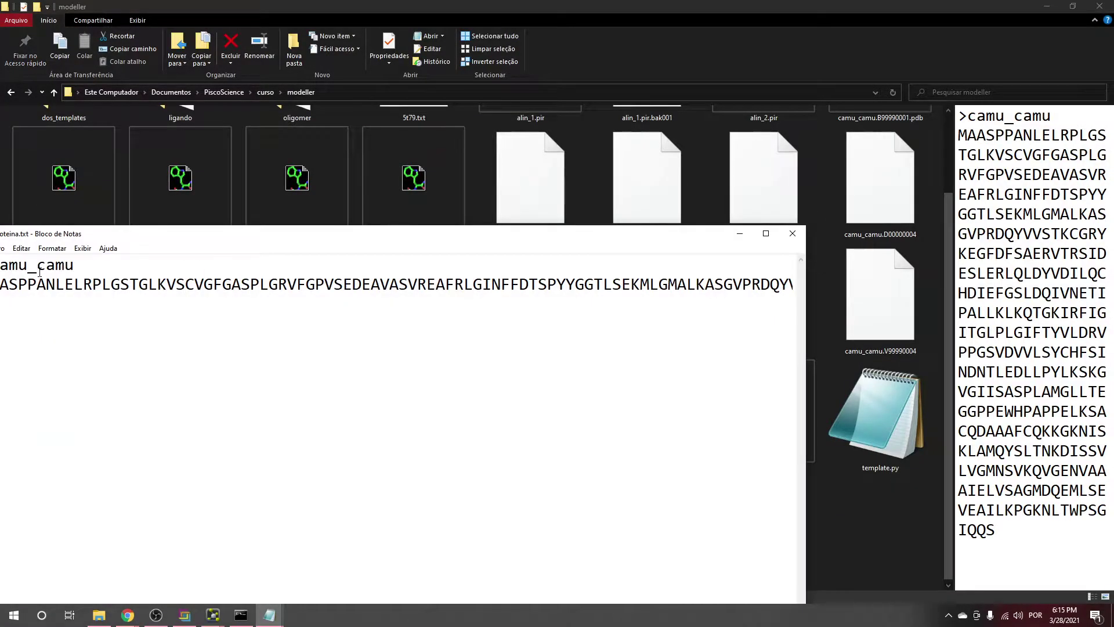
pyautogui.hotkey('ctrl', 'a')
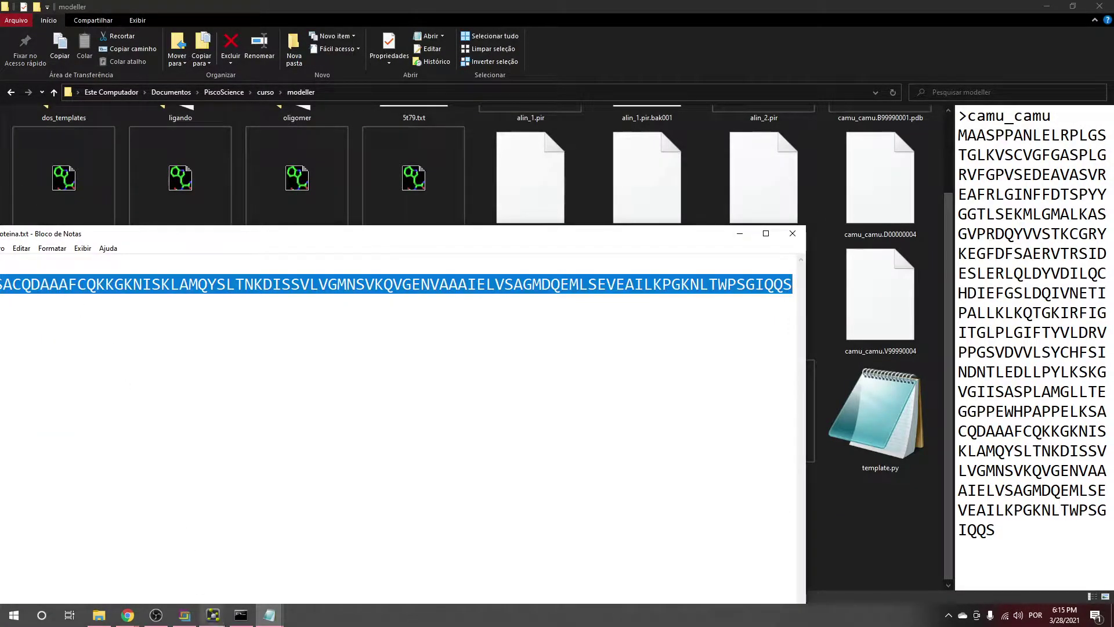
pyautogui.click(184, 615)
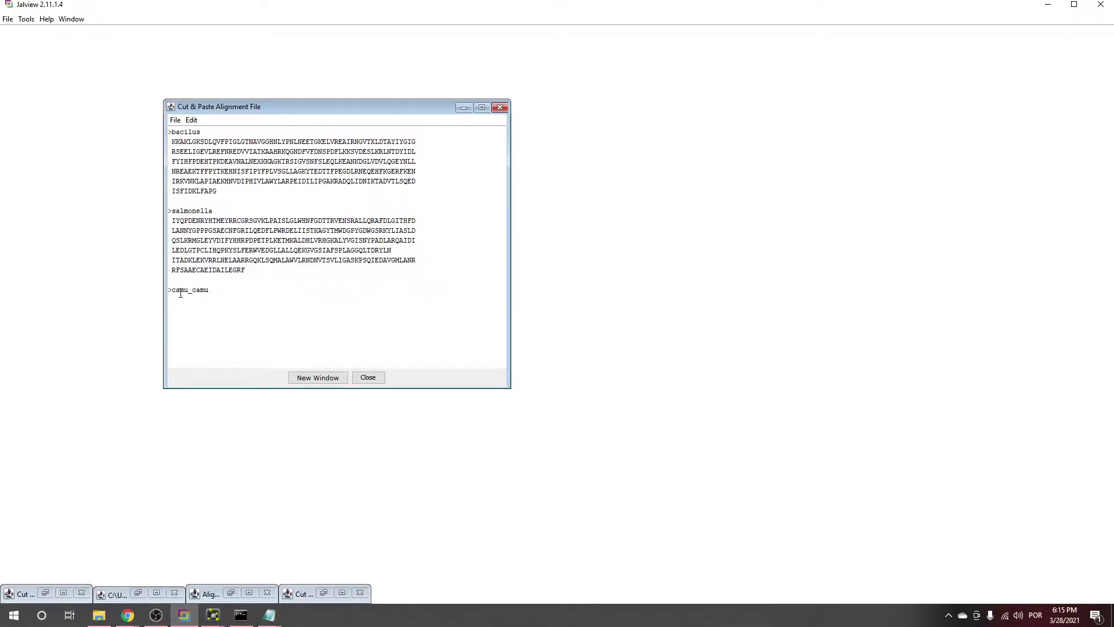
pyautogui.hotkey('ctrl', 'v')
# Delete the duplicate >camu_camu header and load the three sequences into a new alignment window
pyautogui.moveTo(455, 364); pyautogui.dragTo(132, 361)
pyautogui.moveTo(209, 290); pyautogui.dragTo(146, 293)
pyautogui.press('Delete')
pyautogui.press('Delete')
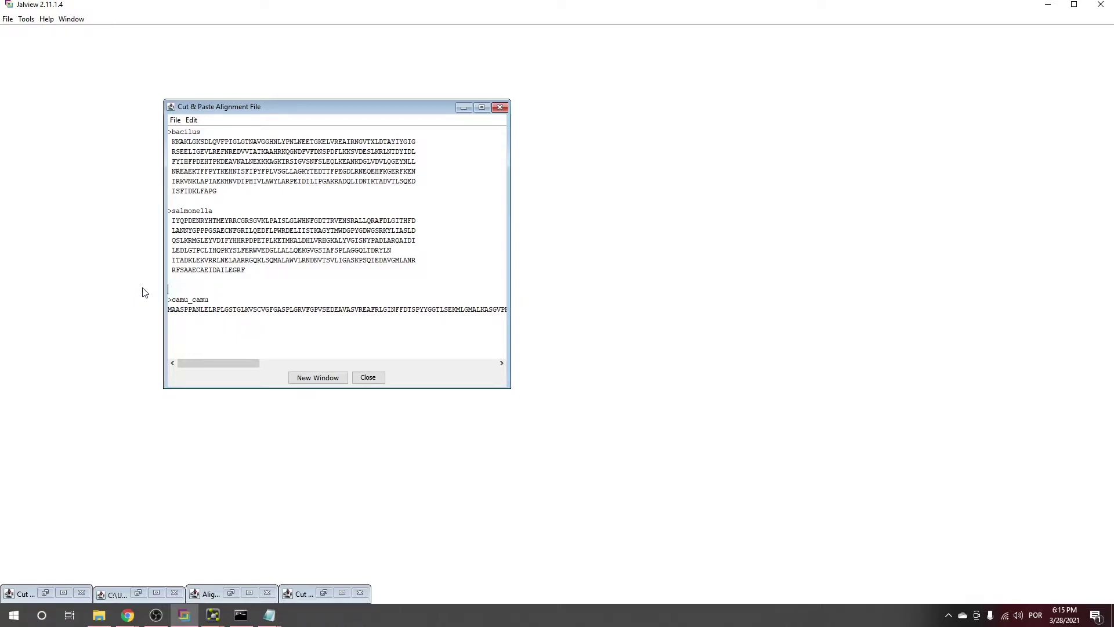
pyautogui.click(317, 378)
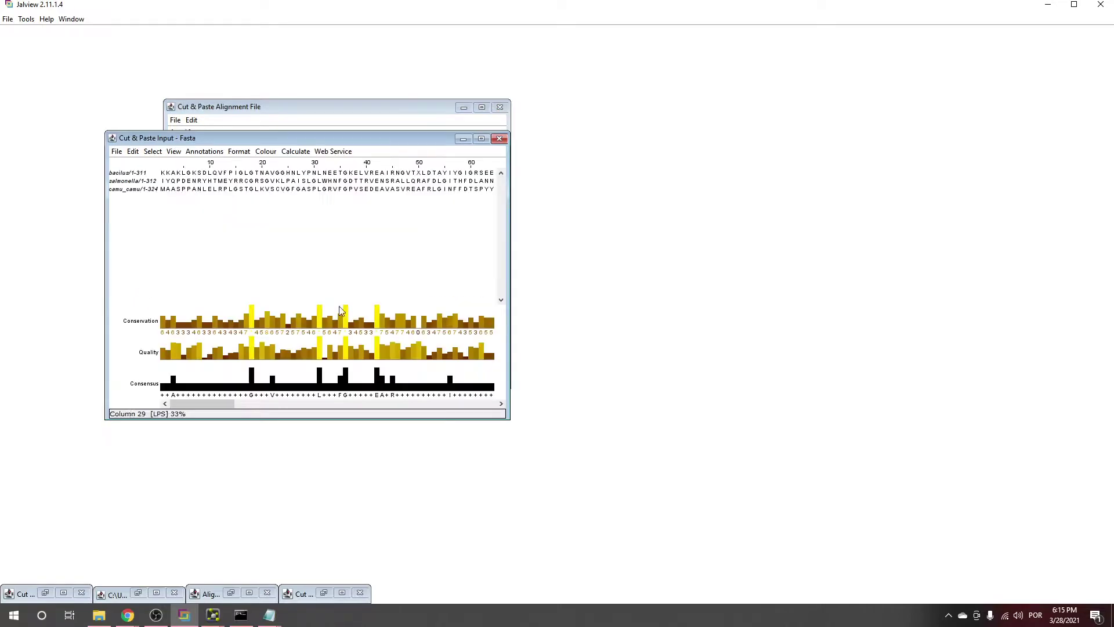
# Run a Clustal web service alignment on the bacilus, salmonella and camu_camu sequences in the maximized alignment window
pyautogui.click(481, 138)
pyautogui.click(228, 45)
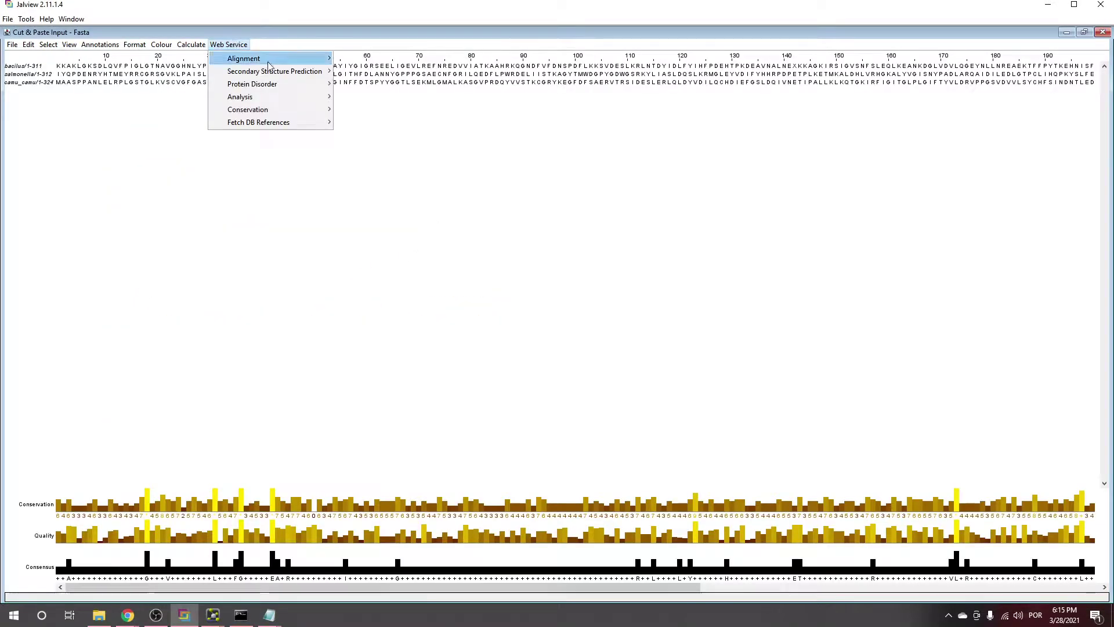
pyautogui.moveTo(258, 58)
pyautogui.moveTo(488, 299)
pyautogui.click(528, 298)
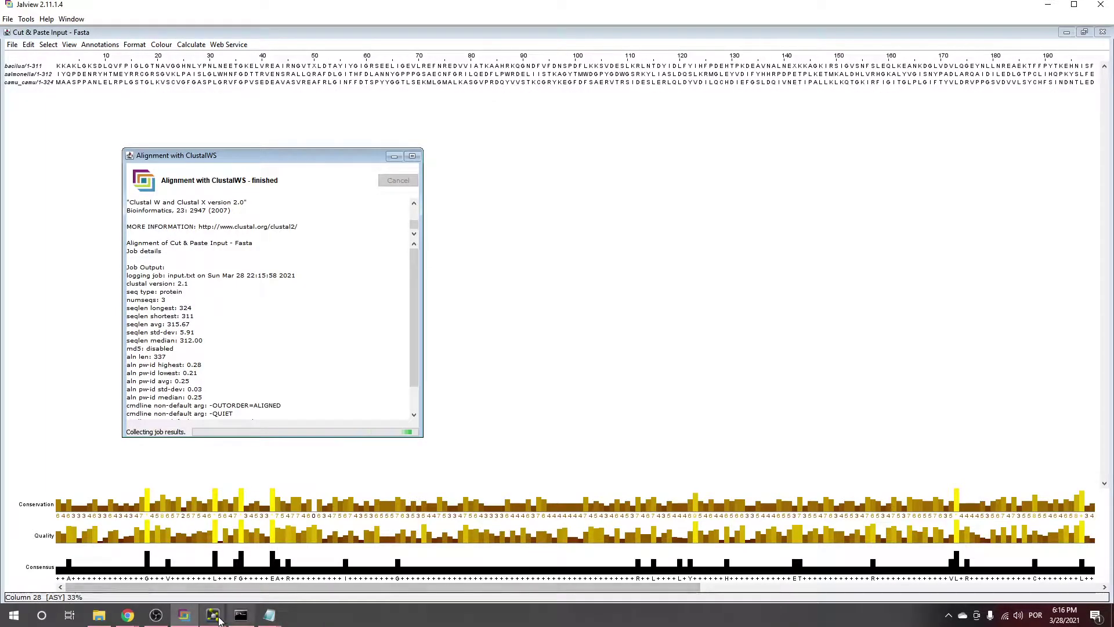
# Load 3erp.pdb from the oligomer folder into the PyMOL session that contains 1pyf
pyautogui.moveTo(212, 614)
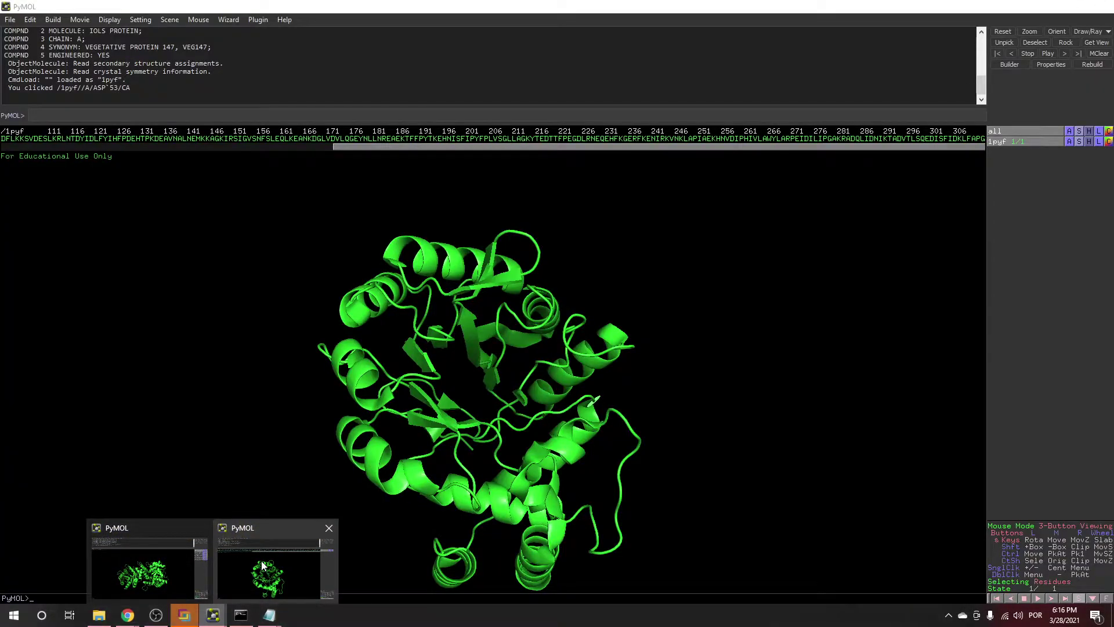
pyautogui.click(262, 565)
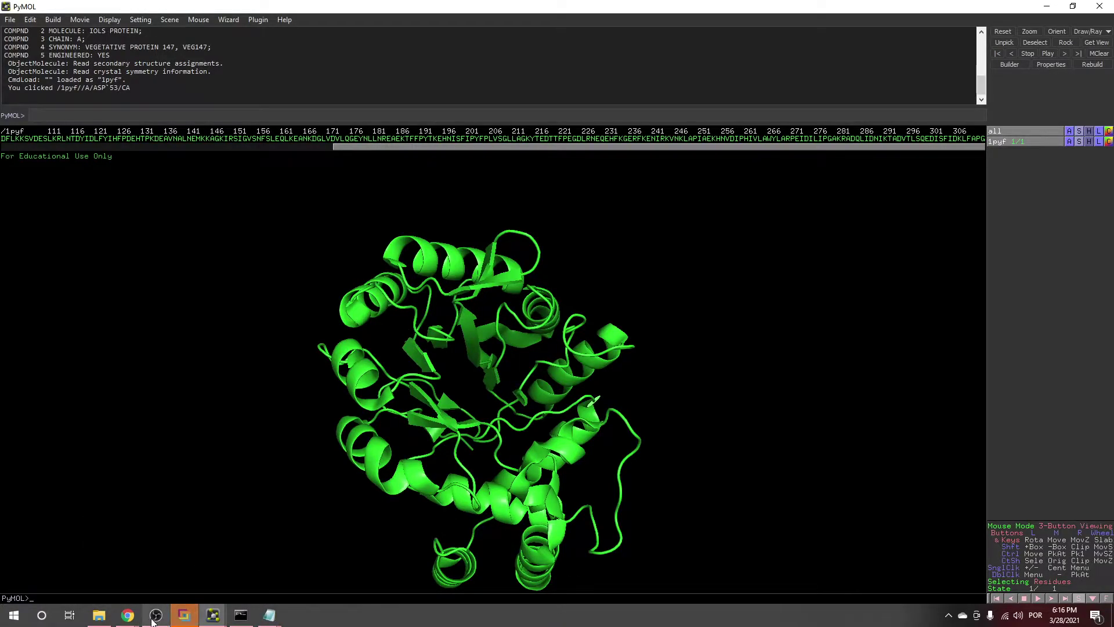
pyautogui.click(99, 614)
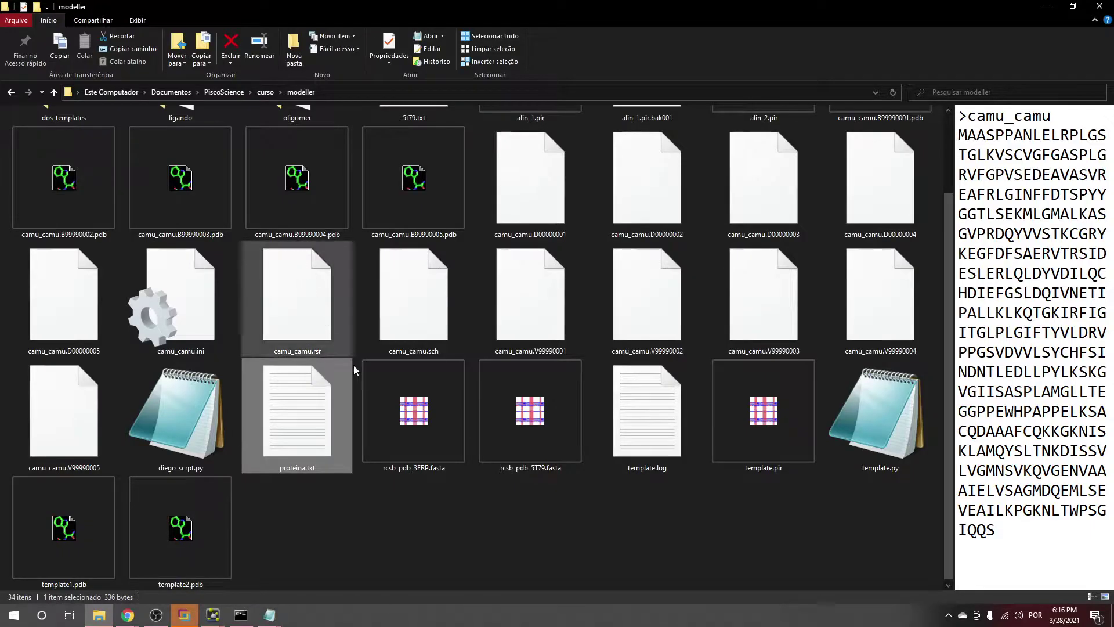
pyautogui.scroll(1, 359, 364)
pyautogui.doubleClick(295, 192)
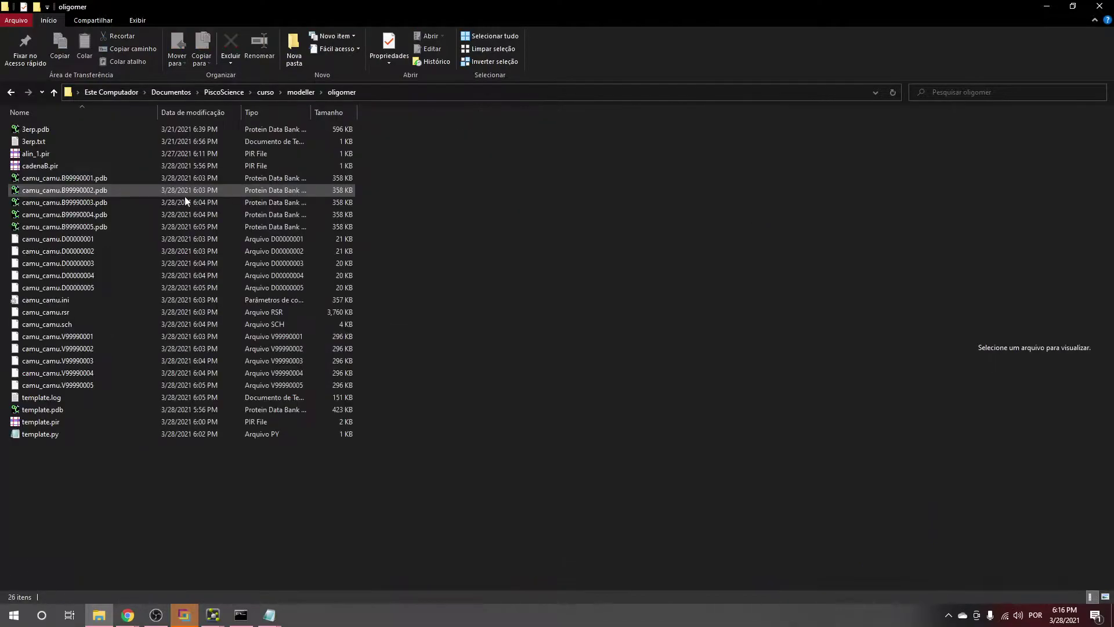
pyautogui.click(41, 141)
pyautogui.click(43, 129)
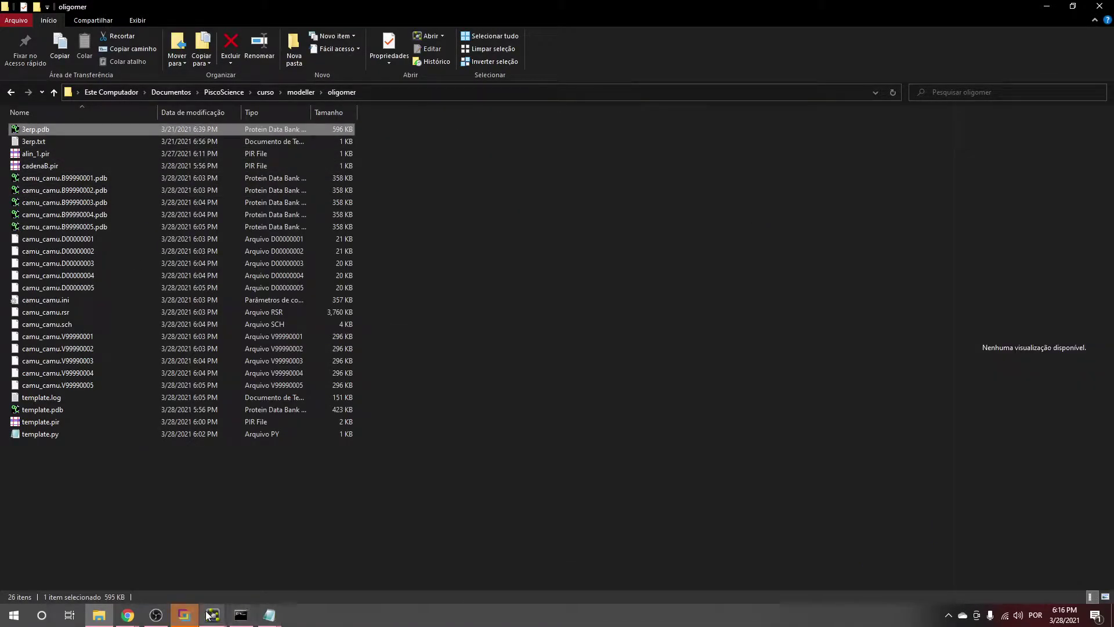
pyautogui.moveTo(213, 614)
pyautogui.click(273, 572)
pyautogui.moveTo(510, 13); pyautogui.dragTo(689, 93)
pyautogui.moveTo(61, 135); pyautogui.dragTo(618, 324)
pyautogui.click(900, 84)
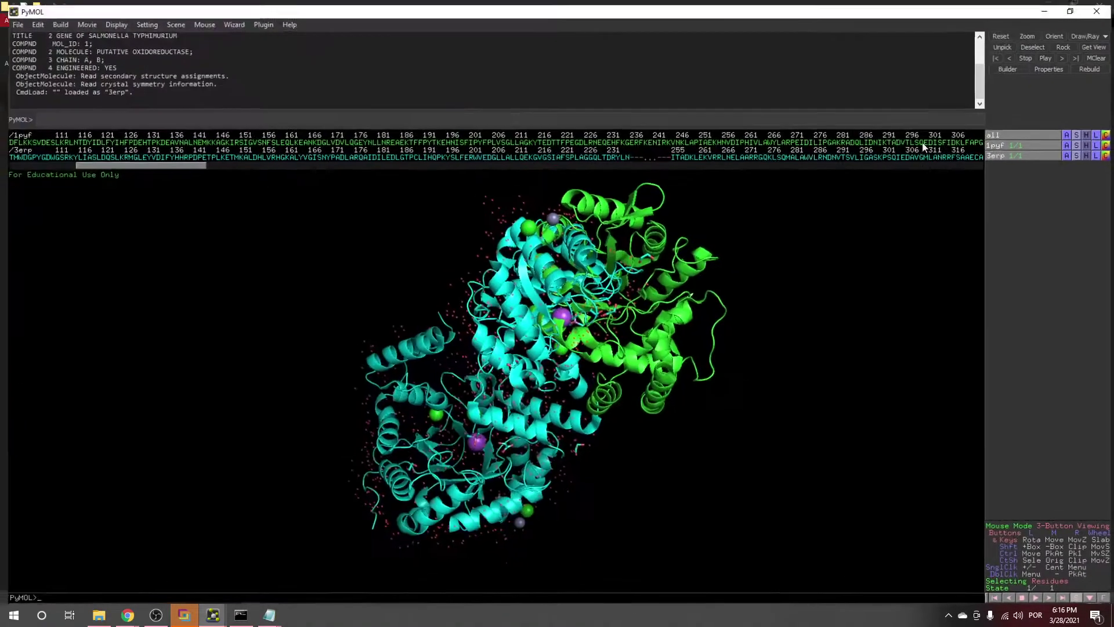
# Align the 3erp object to the 1pyf molecule and inspect the superposition
pyautogui.click(1068, 152)
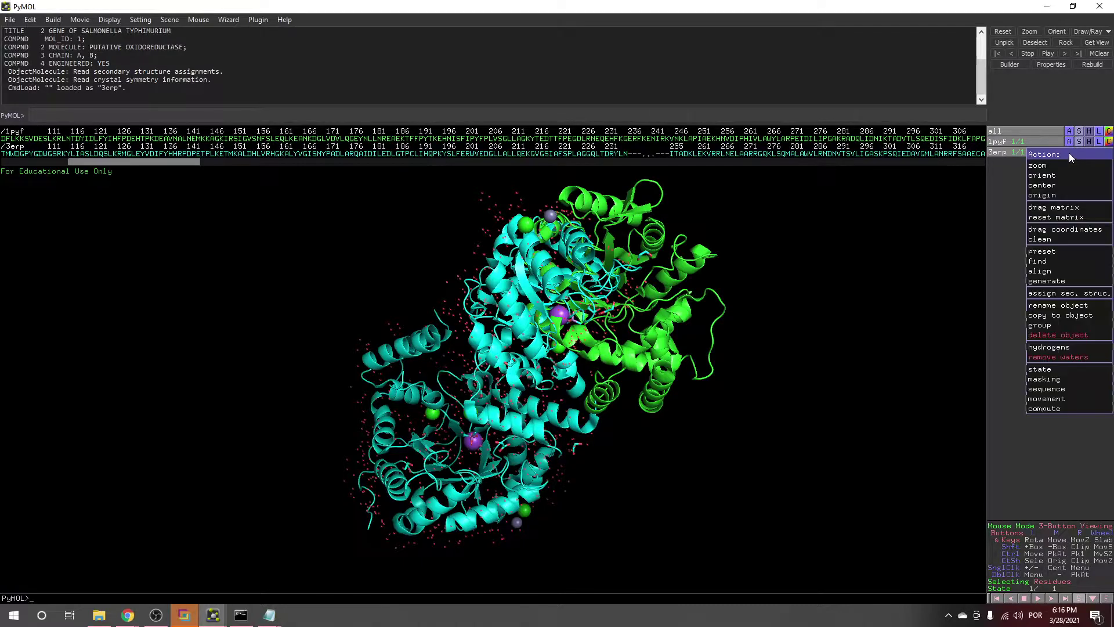
pyautogui.moveTo(1039, 270)
pyautogui.moveTo(963, 271)
pyautogui.click(896, 271)
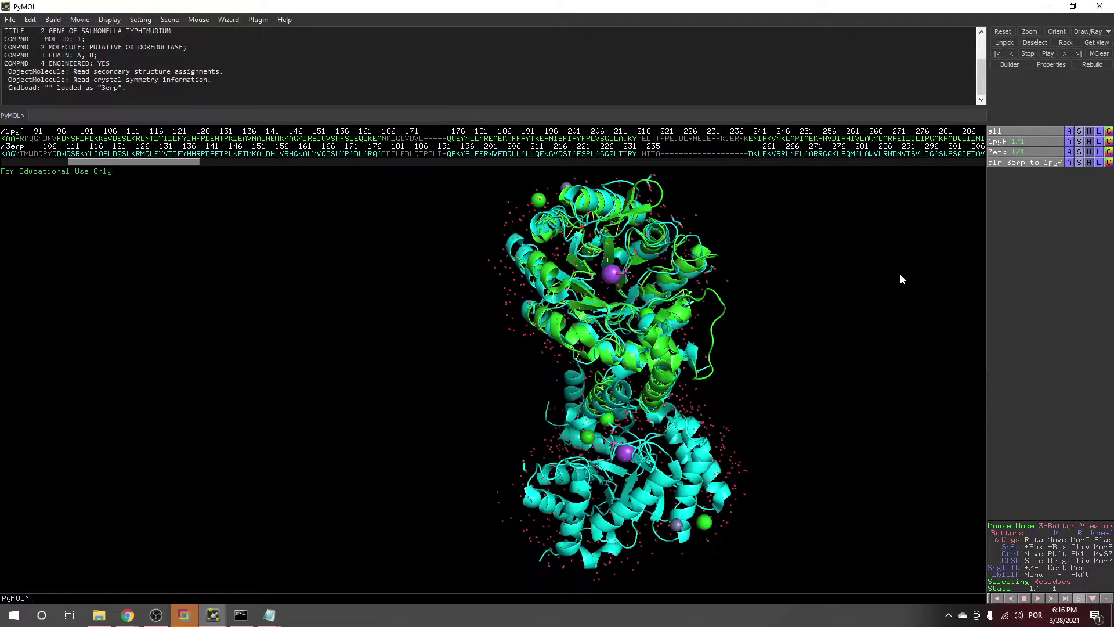
pyautogui.moveTo(659, 373); pyautogui.dragTo(576, 298)
pyautogui.middleClick(574, 294)
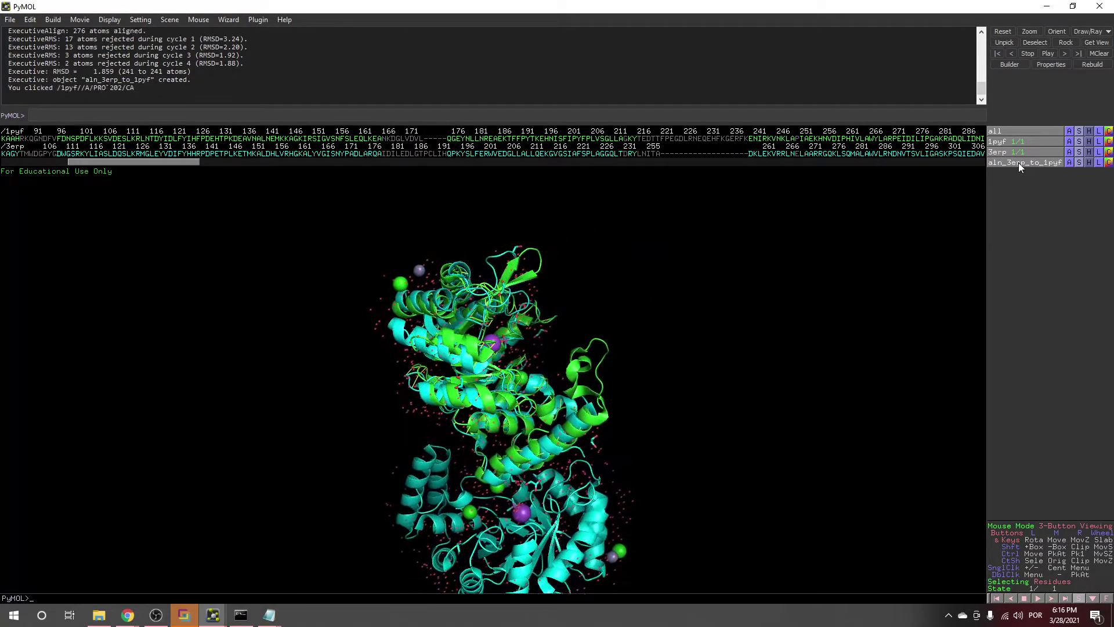
pyautogui.moveTo(647, 331); pyautogui.dragTo(580, 366)
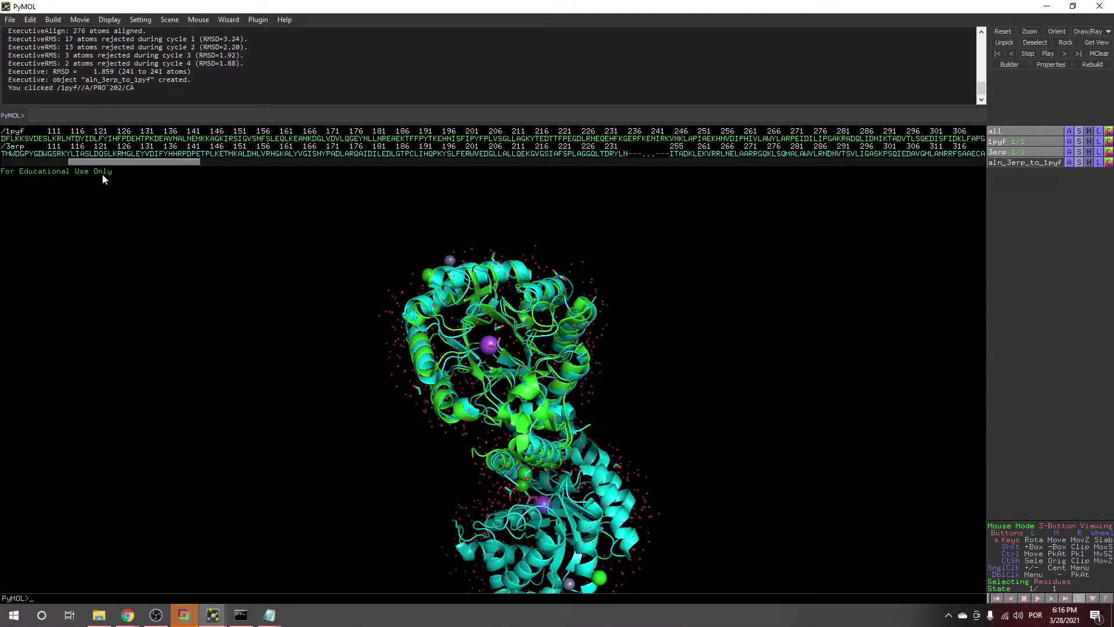
# Remove the water molecules from the 3erp object
pyautogui.moveTo(131, 162); pyautogui.dragTo(264, 194)
pyautogui.click(1073, 153)
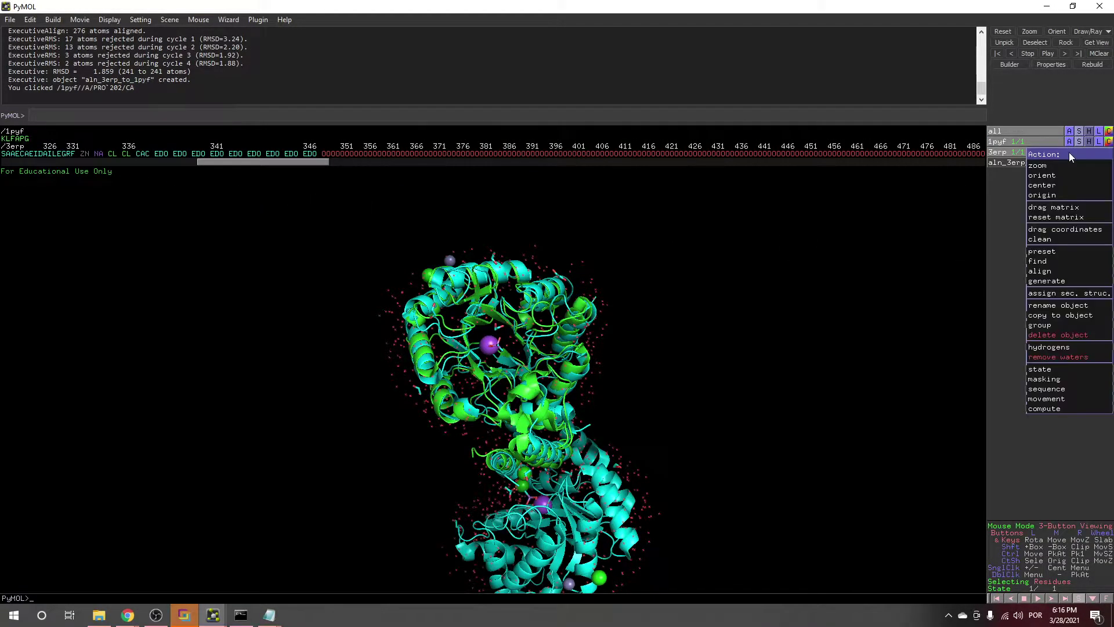
pyautogui.click(1070, 357)
# Select the ion and ligand residues (ZN, NA, CL, CAC and EDO) in the 3erp sequence and remove their atoms
pyautogui.moveTo(603, 161); pyautogui.dragTo(551, 161)
pyautogui.moveTo(259, 154); pyautogui.dragTo(885, 190)
pyautogui.moveTo(832, 154); pyautogui.dragTo(980, 155)
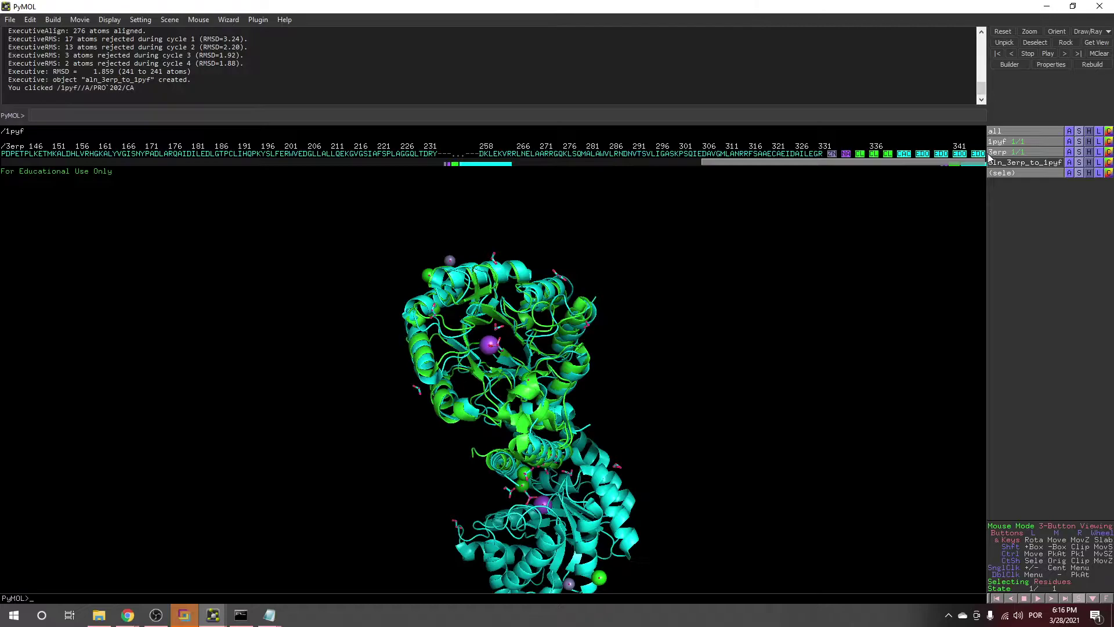
pyautogui.click(1069, 172)
pyautogui.click(1064, 314)
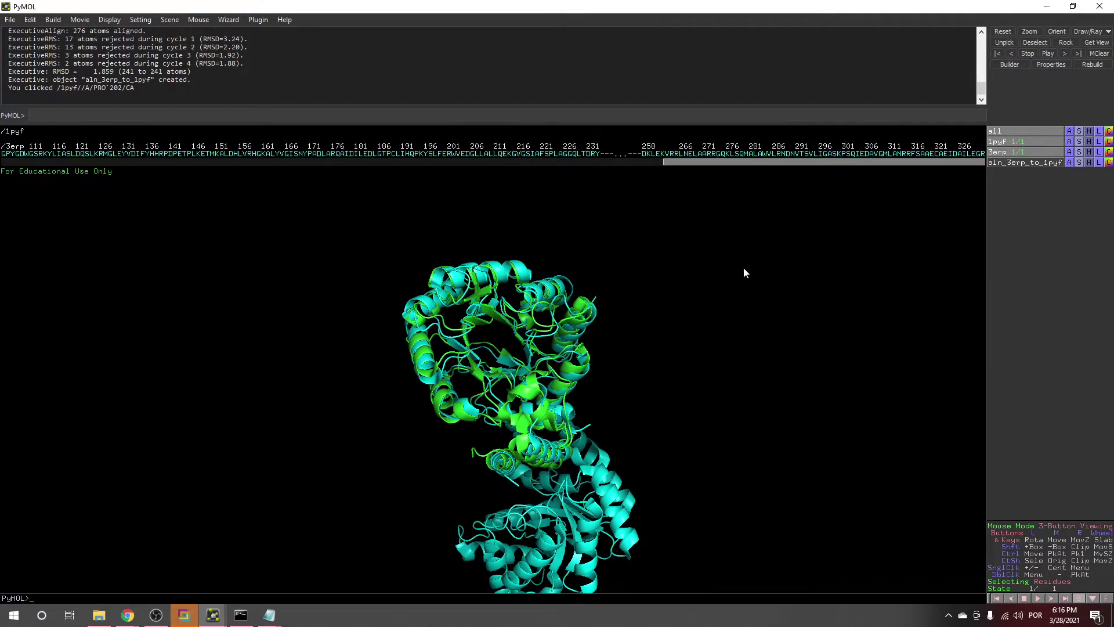
# Switch the selection mode to Chains, then select 3erp's second chain and remove its atoms
pyautogui.moveTo(756, 166); pyautogui.dragTo(939, 226)
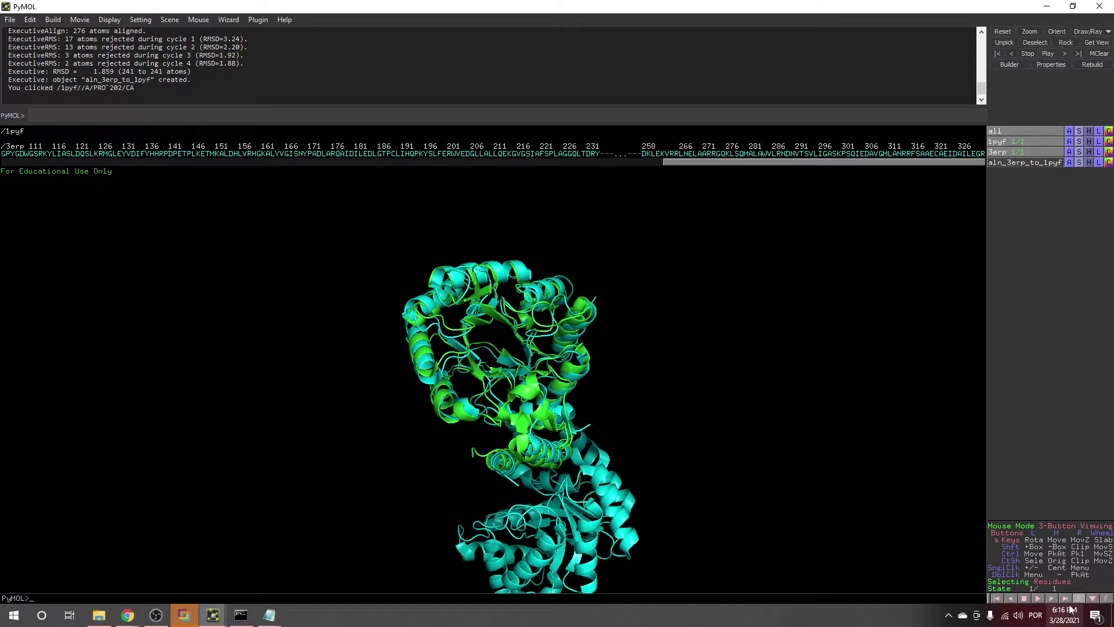
pyautogui.click(1027, 582)
pyautogui.click(765, 155)
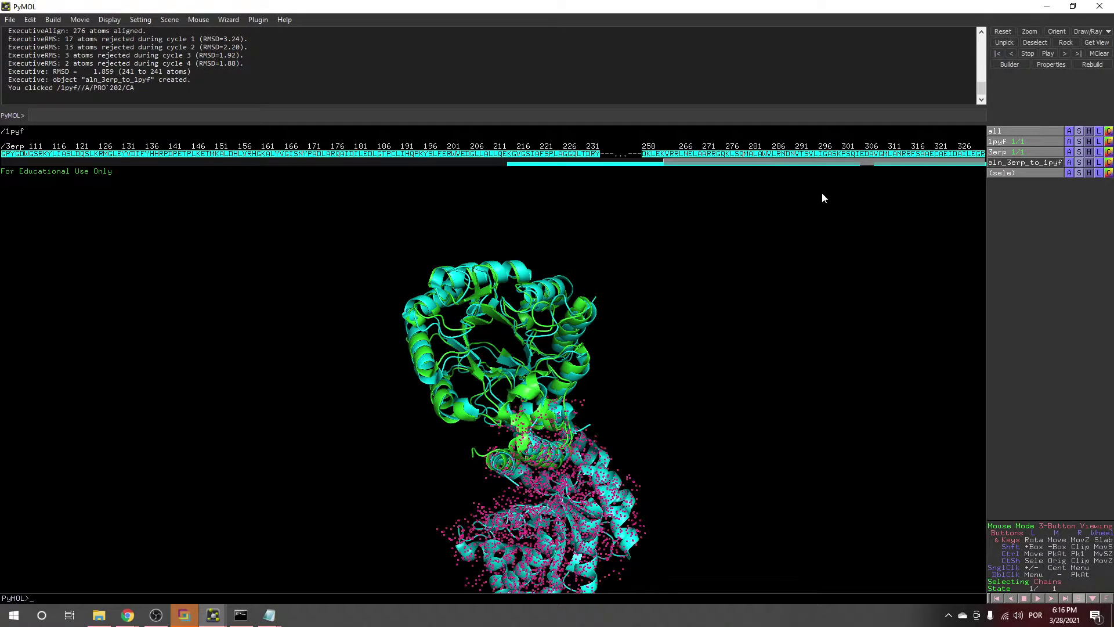
pyautogui.click(1069, 173)
pyautogui.click(1041, 314)
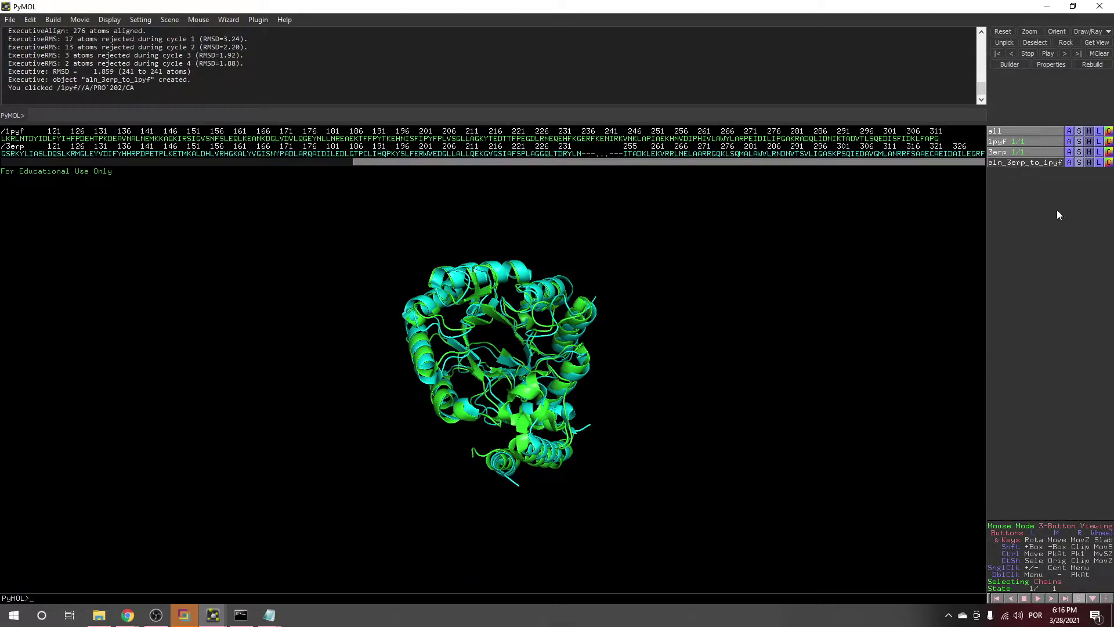
# Realign the remaining 3erp chain to 1pyf and examine the superposed structures up close
pyautogui.click(1070, 154)
pyautogui.moveTo(1044, 271)
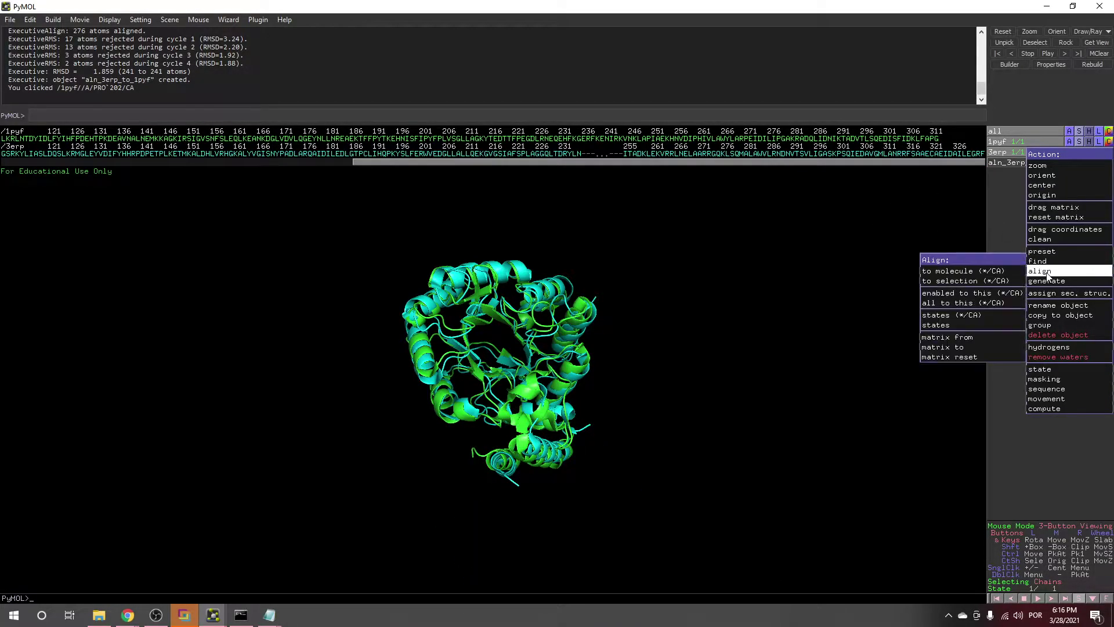
pyautogui.click(894, 271)
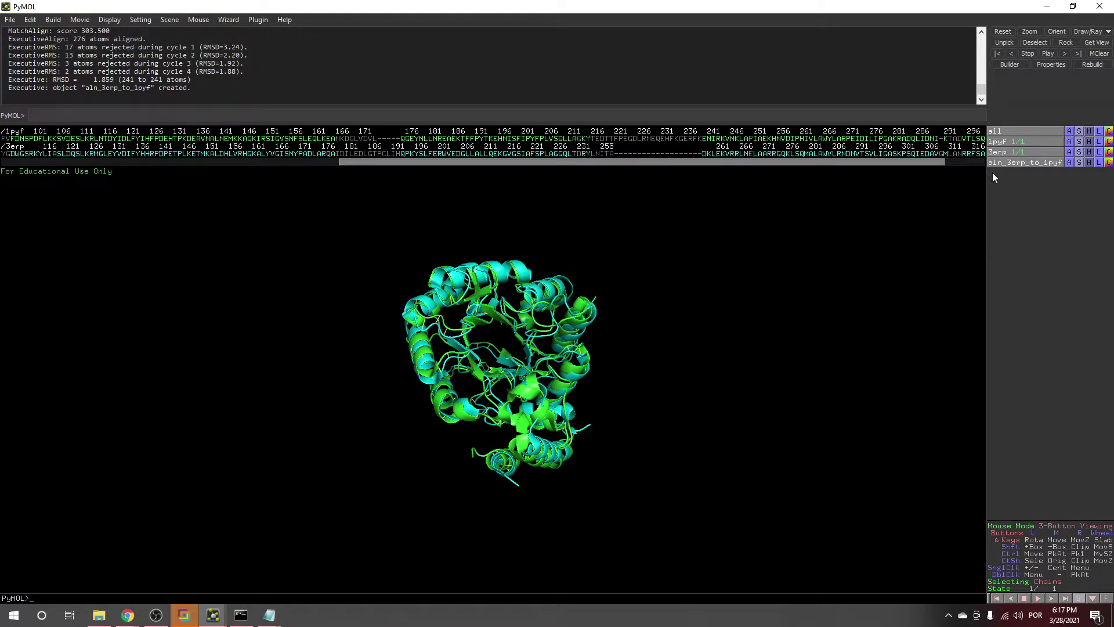
pyautogui.middleClick(526, 302)
pyautogui.moveTo(640, 460); pyautogui.dragTo(503, 360)
pyautogui.click(479, 402)
pyautogui.moveTo(503, 359); pyautogui.dragTo(504, 383, button='right')
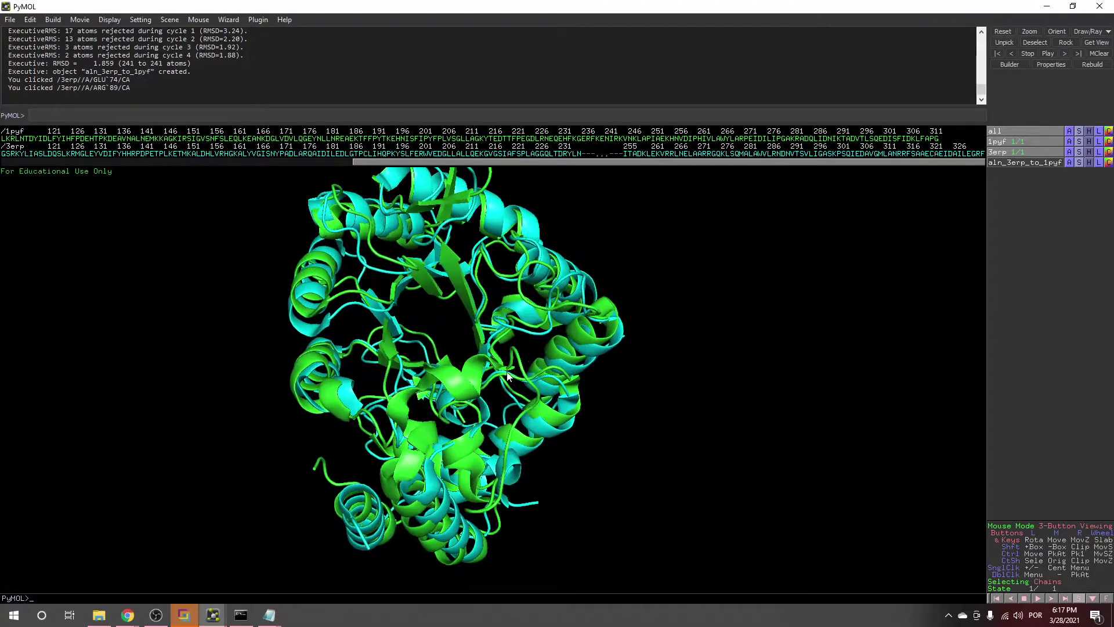